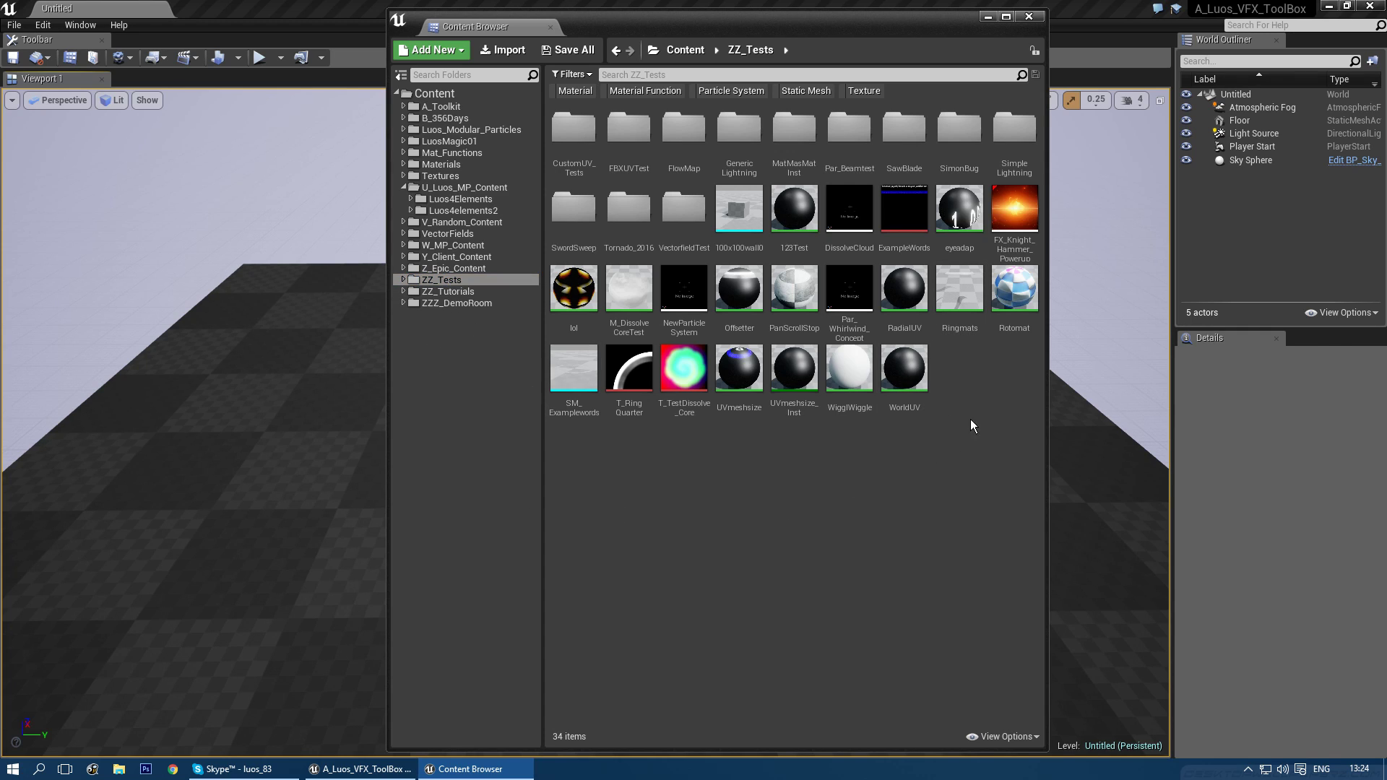
- Create a Particle System named 'VidasTest' in ZZ_Tests and open it in Cascade
{"action": "right_click", "coordinate": [979, 387]}
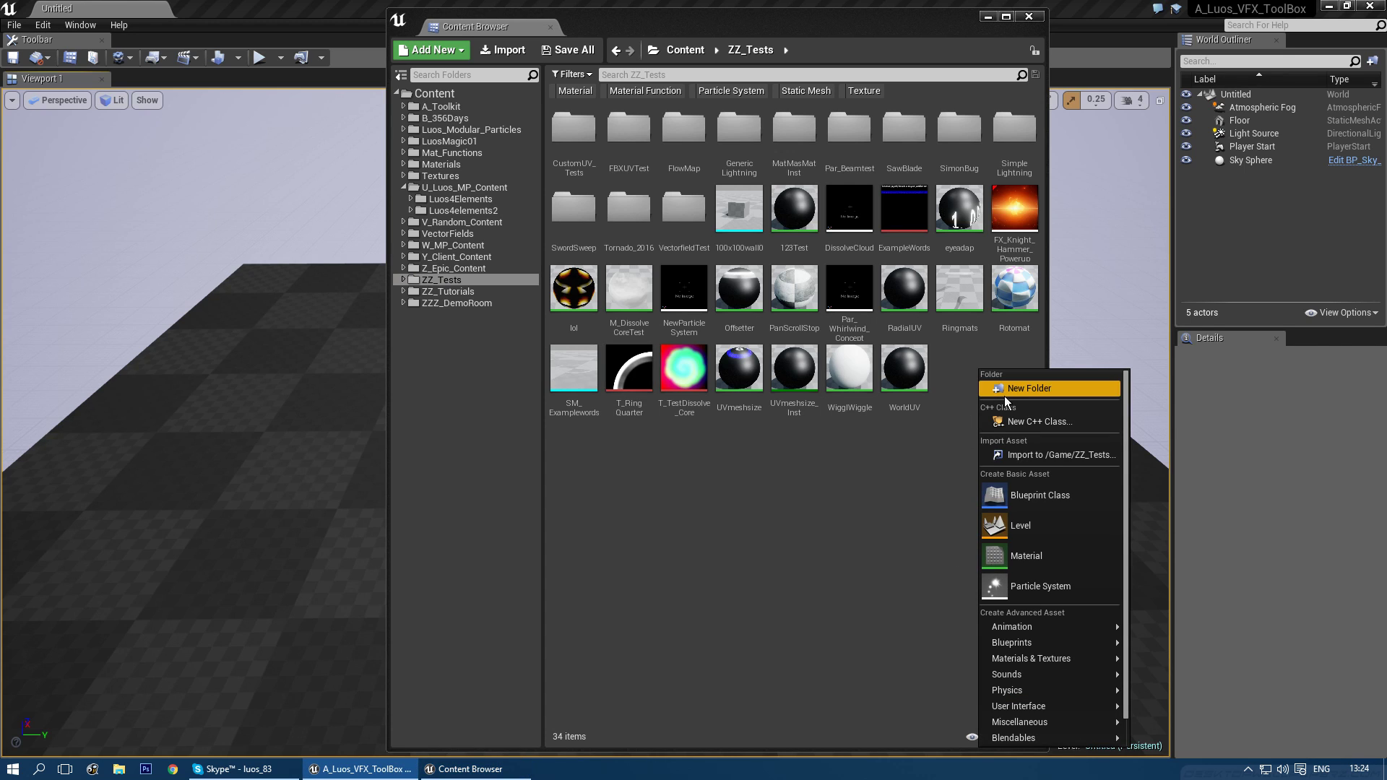
{"action": "left_click", "coordinate": [1036, 587]}
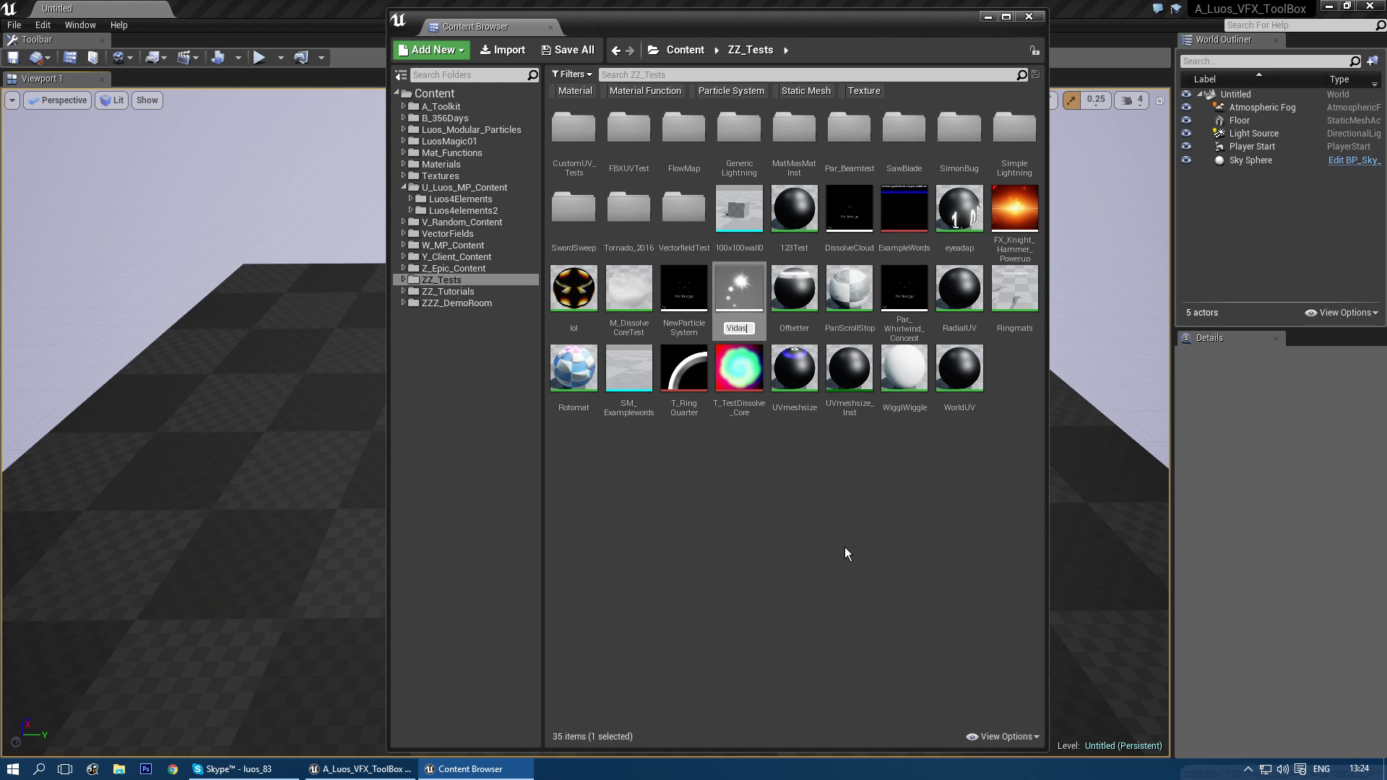
{"action": "type", "text": "VidasTest"}
{"action": "key", "text": "Return"}
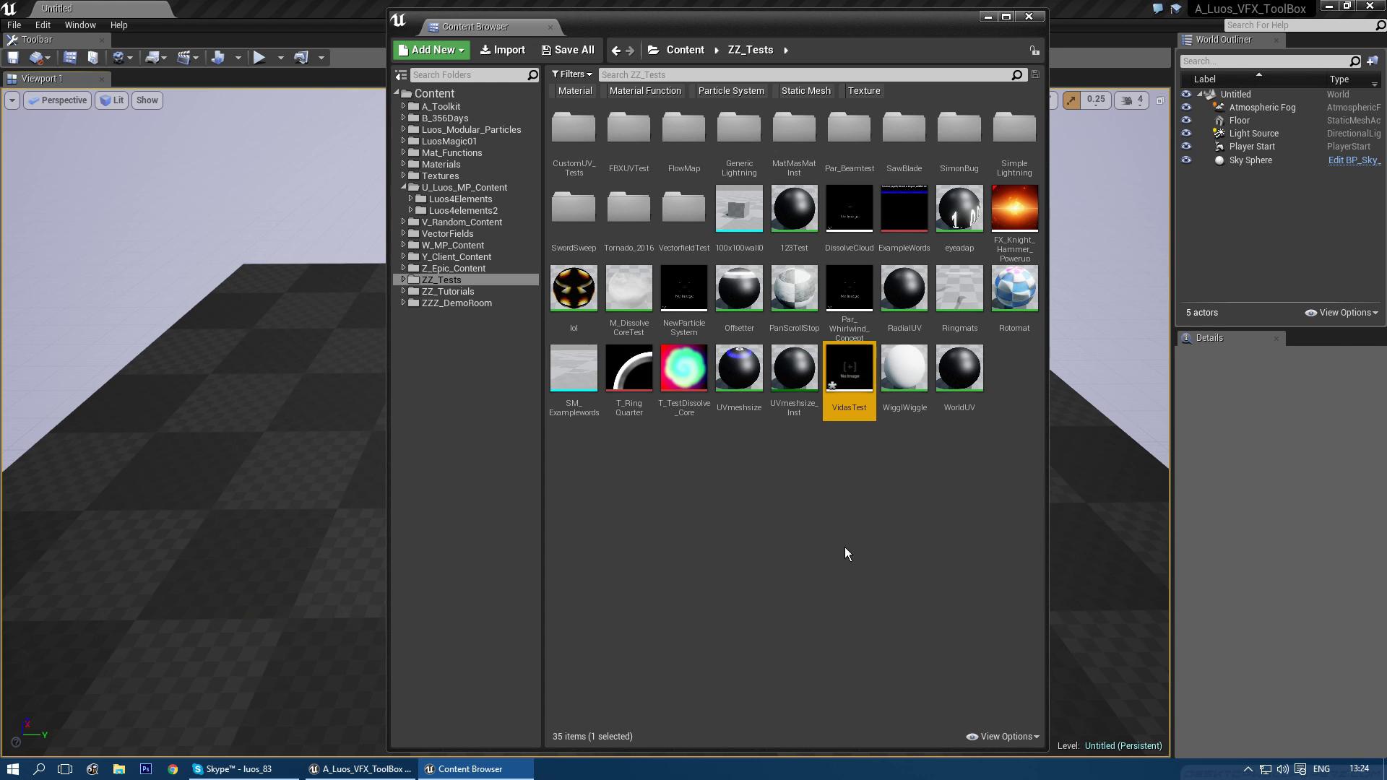
{"action": "double_click", "coordinate": [851, 367]}
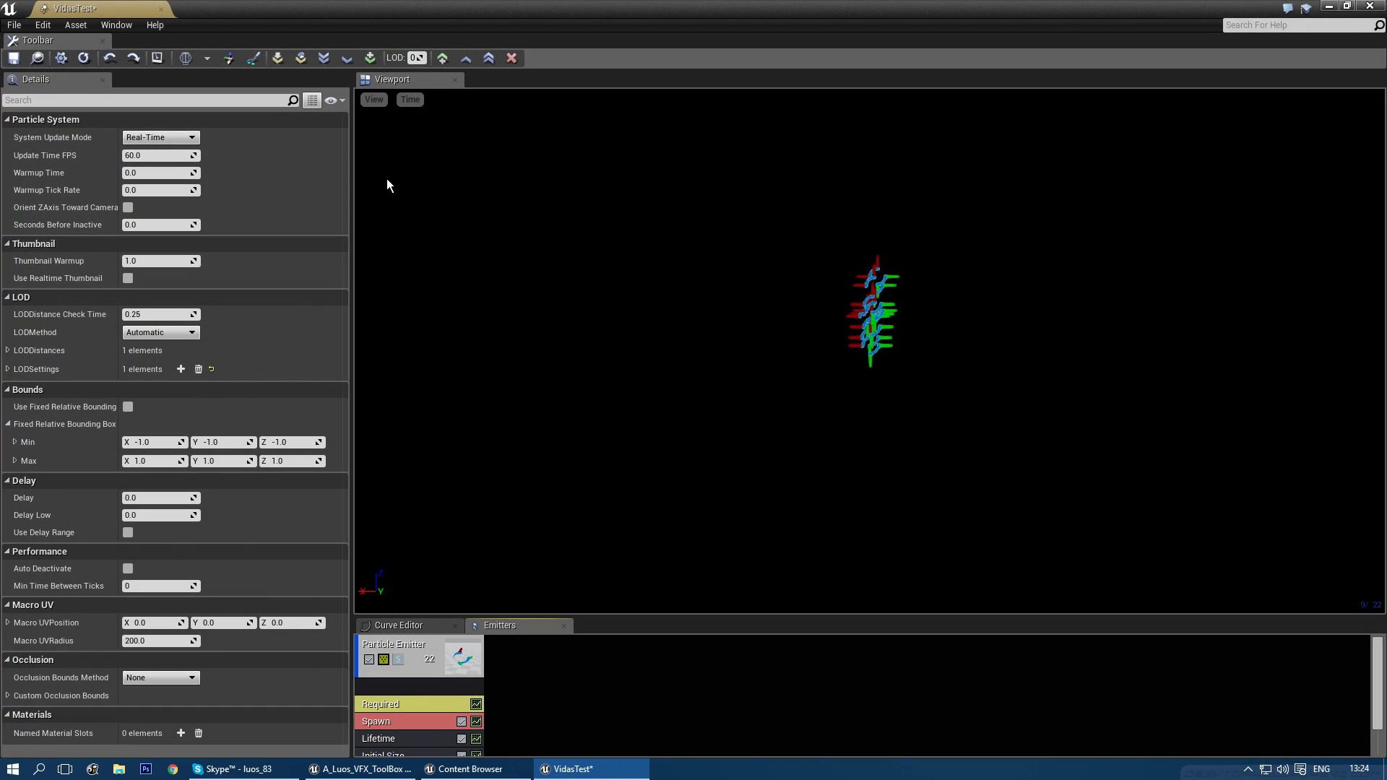
- Add a second sprite emitter and convert it to a mesh emitter with New Mesh Data
{"action": "left_click_drag", "start_coordinate": [744, 614], "coordinate": [737, 439]}
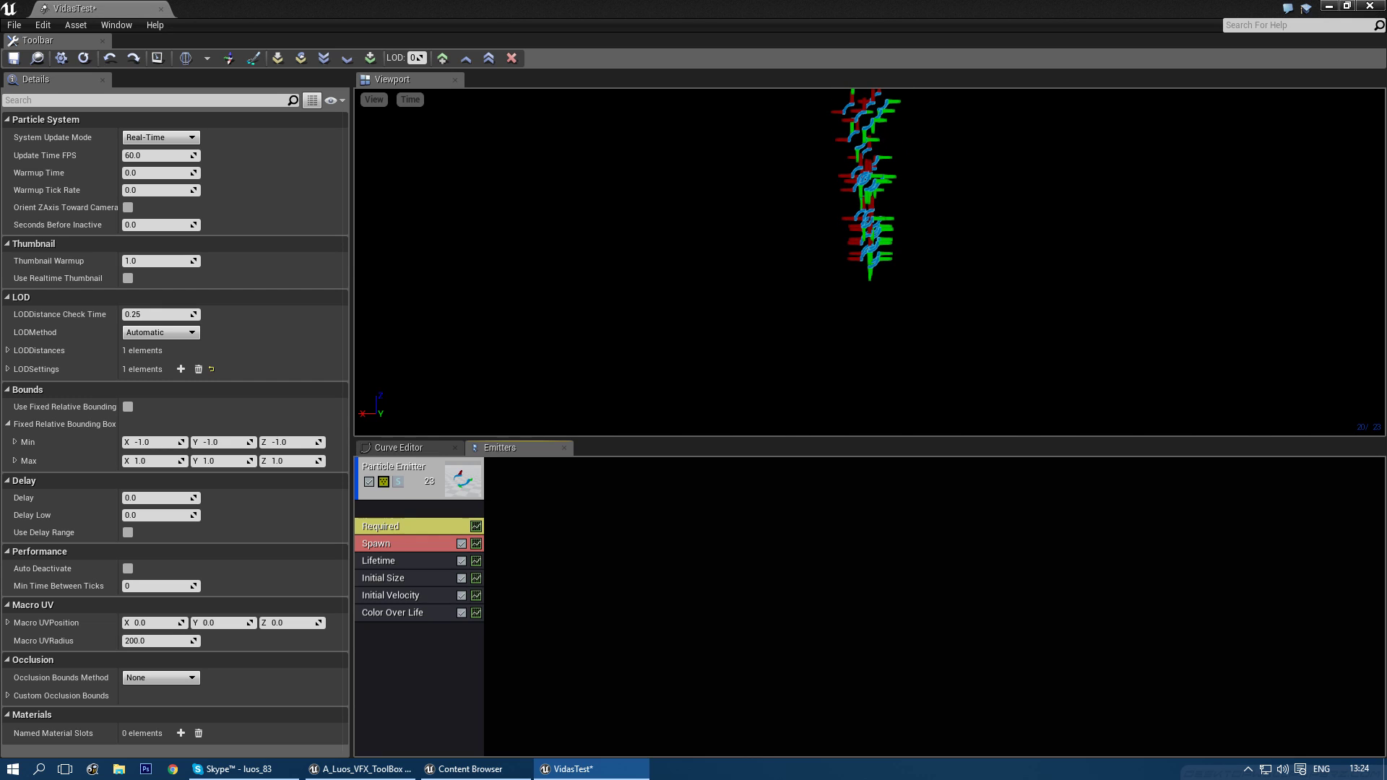
{"action": "left_click", "coordinate": [423, 656]}
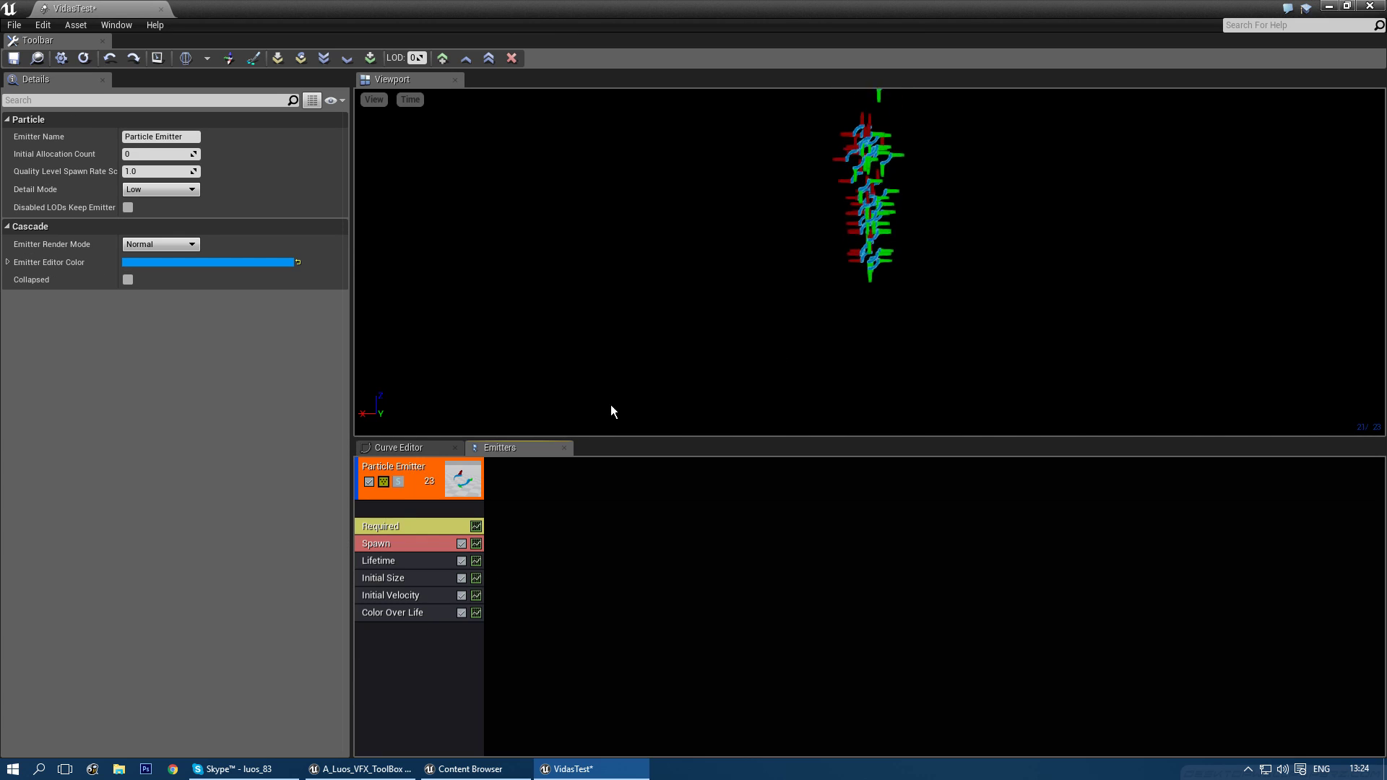
{"action": "right_click", "coordinate": [504, 497]}
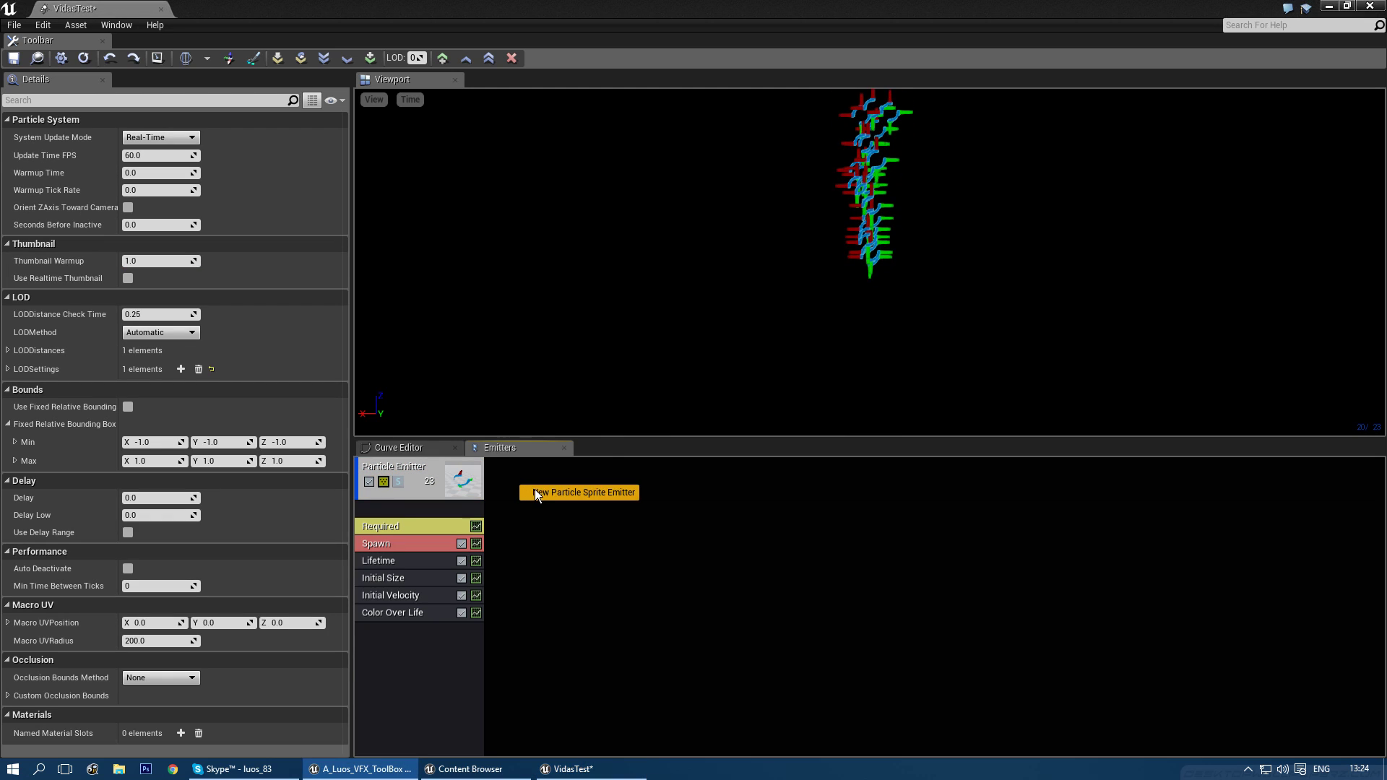
{"action": "left_click", "coordinate": [535, 488]}
{"action": "right_click", "coordinate": [522, 499]}
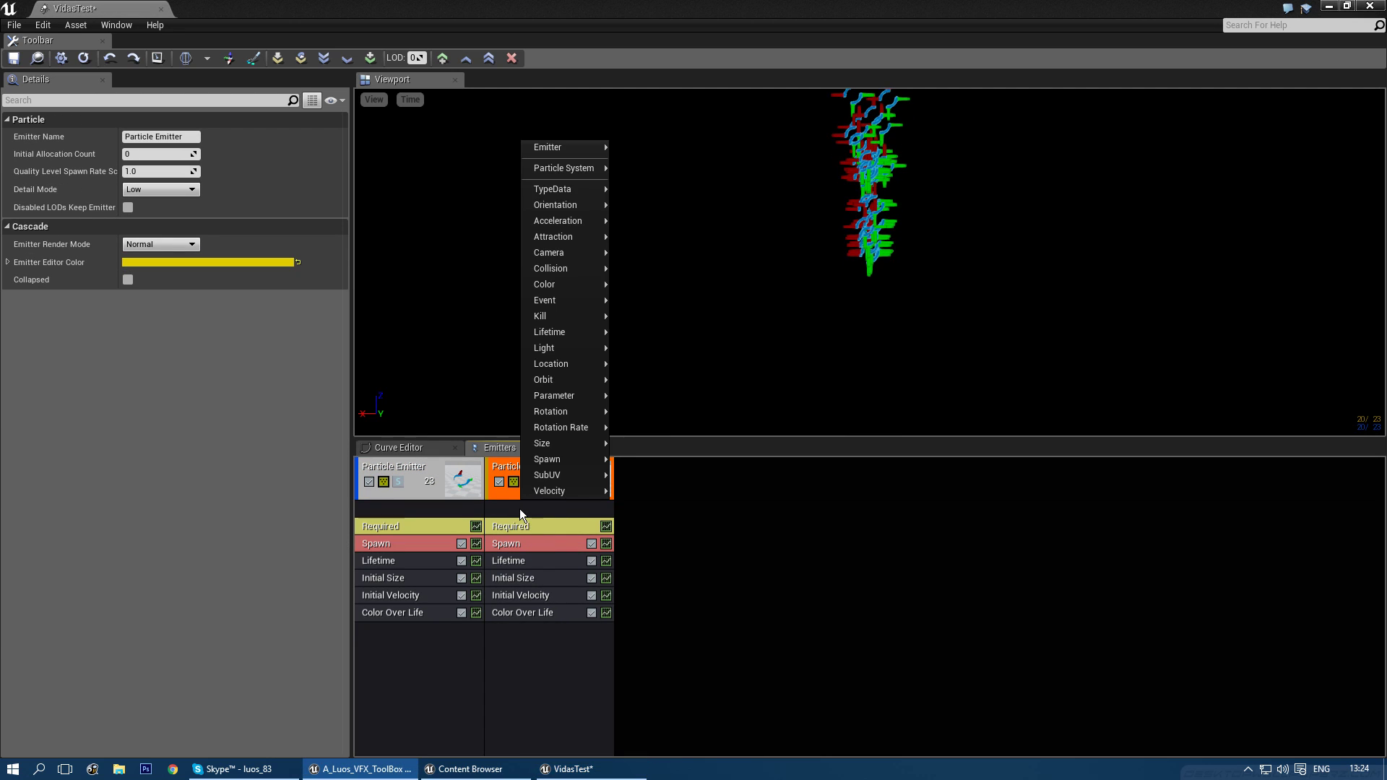
{"action": "mouse_move", "coordinate": [571, 197]}
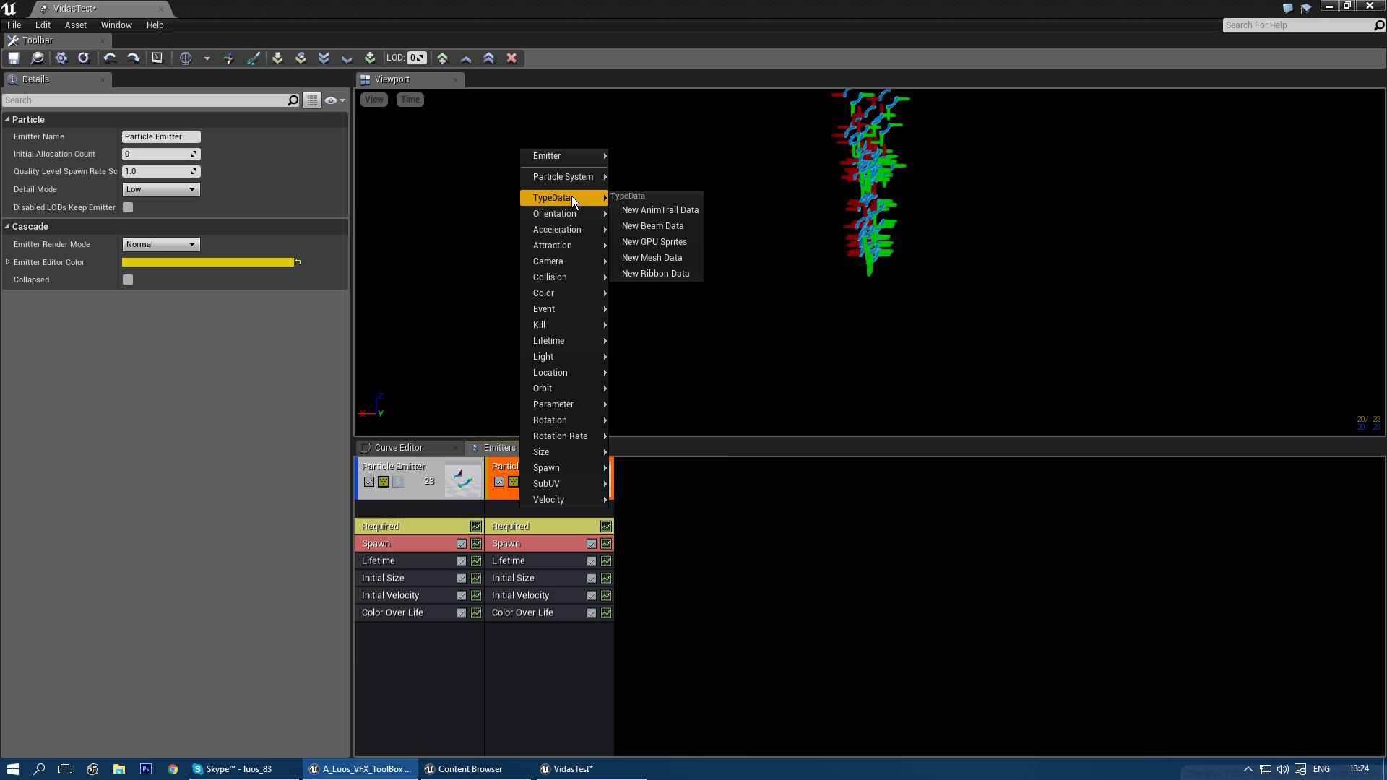
{"action": "left_click", "coordinate": [647, 258]}
- Set the new emitter's mesh to SM_4e_LightOrb_01
{"action": "left_click", "coordinate": [518, 508]}
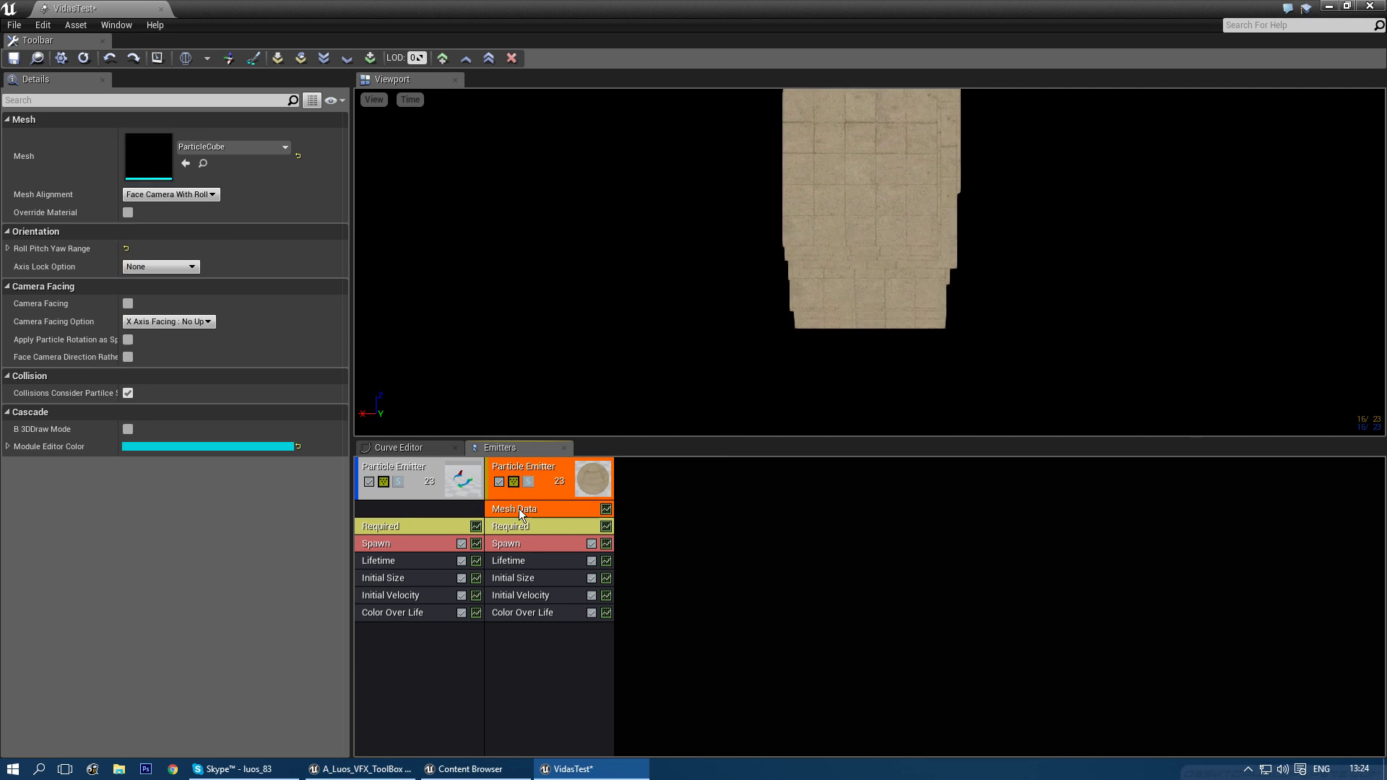
{"action": "left_click", "coordinate": [216, 150]}
{"action": "type", "text": "or"}
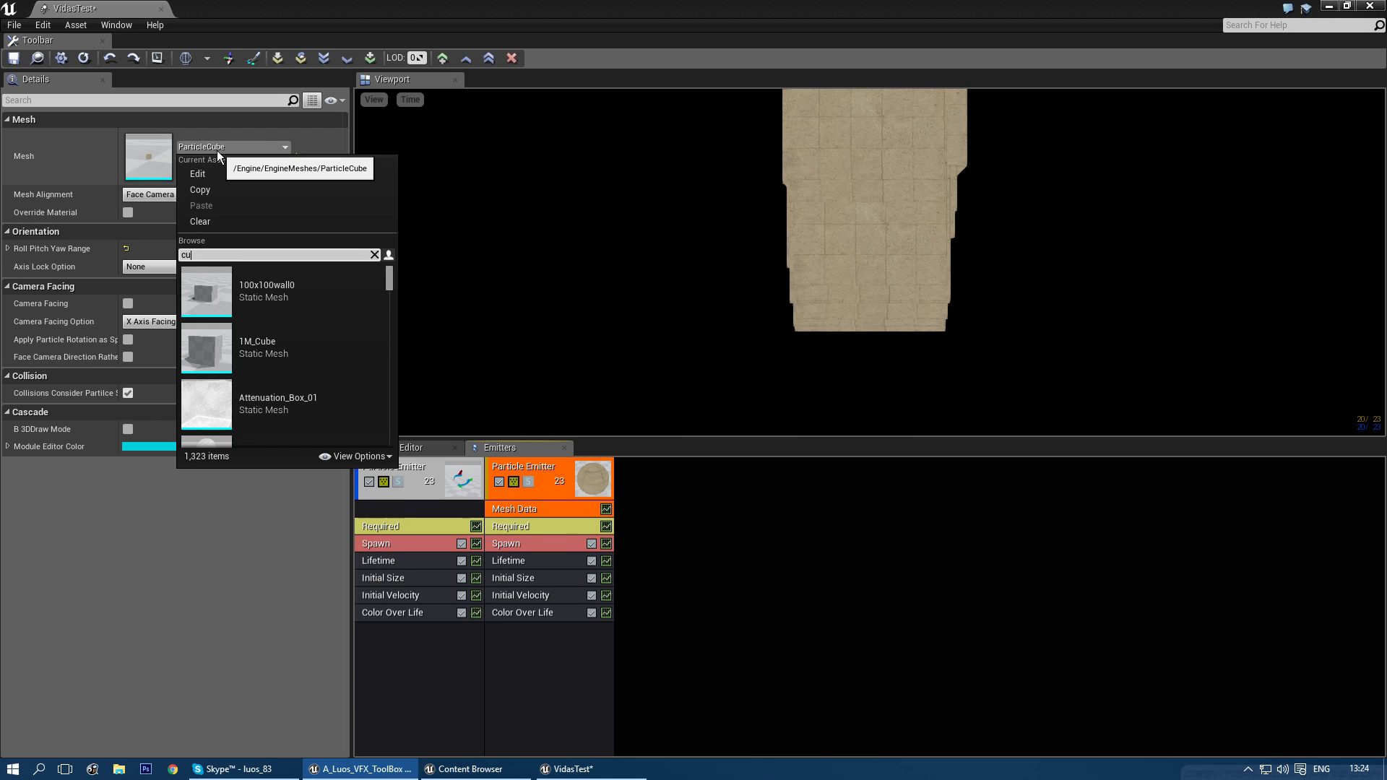
{"action": "type", "text": "b"}
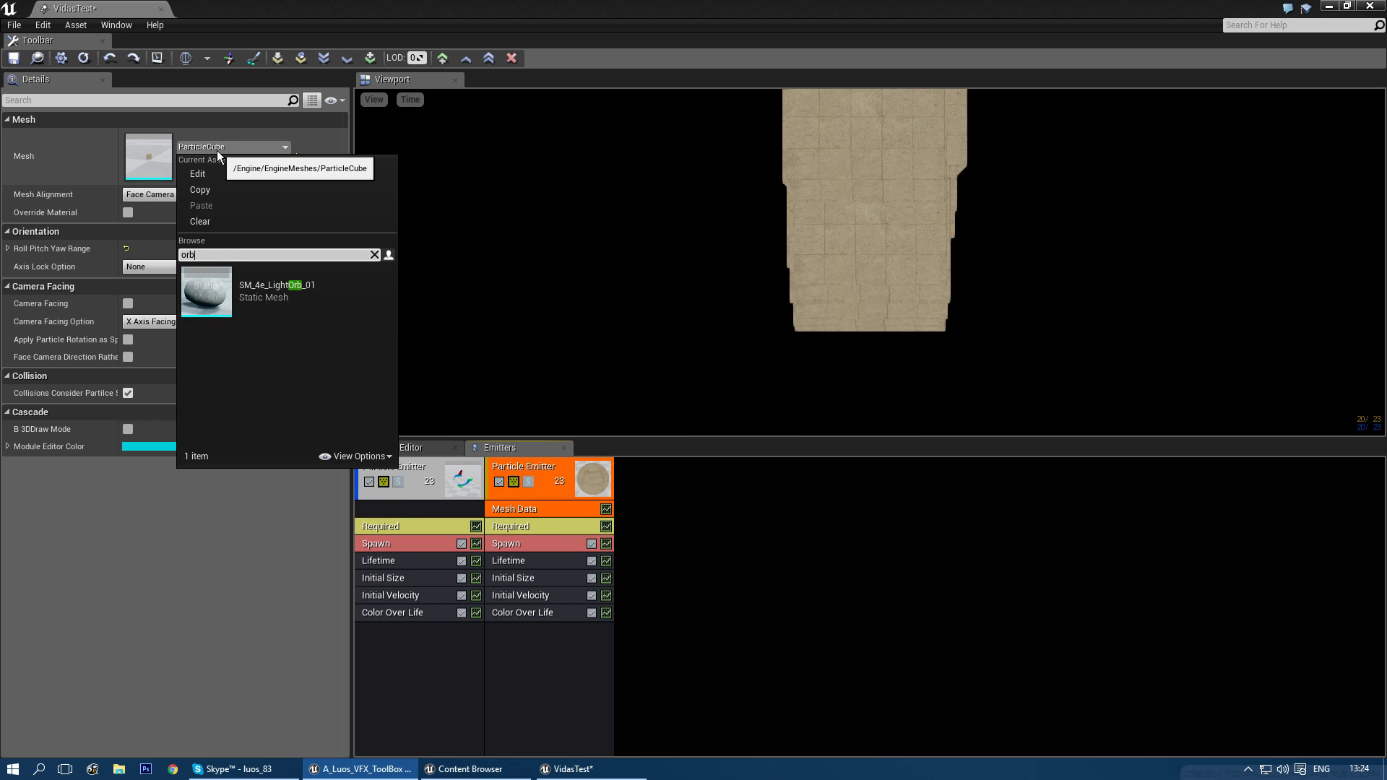
{"action": "left_click", "coordinate": [251, 287]}
- Make the orb's Initial Size a Vector Constant and select its Initial Velocity module
{"action": "left_click", "coordinate": [536, 578]}
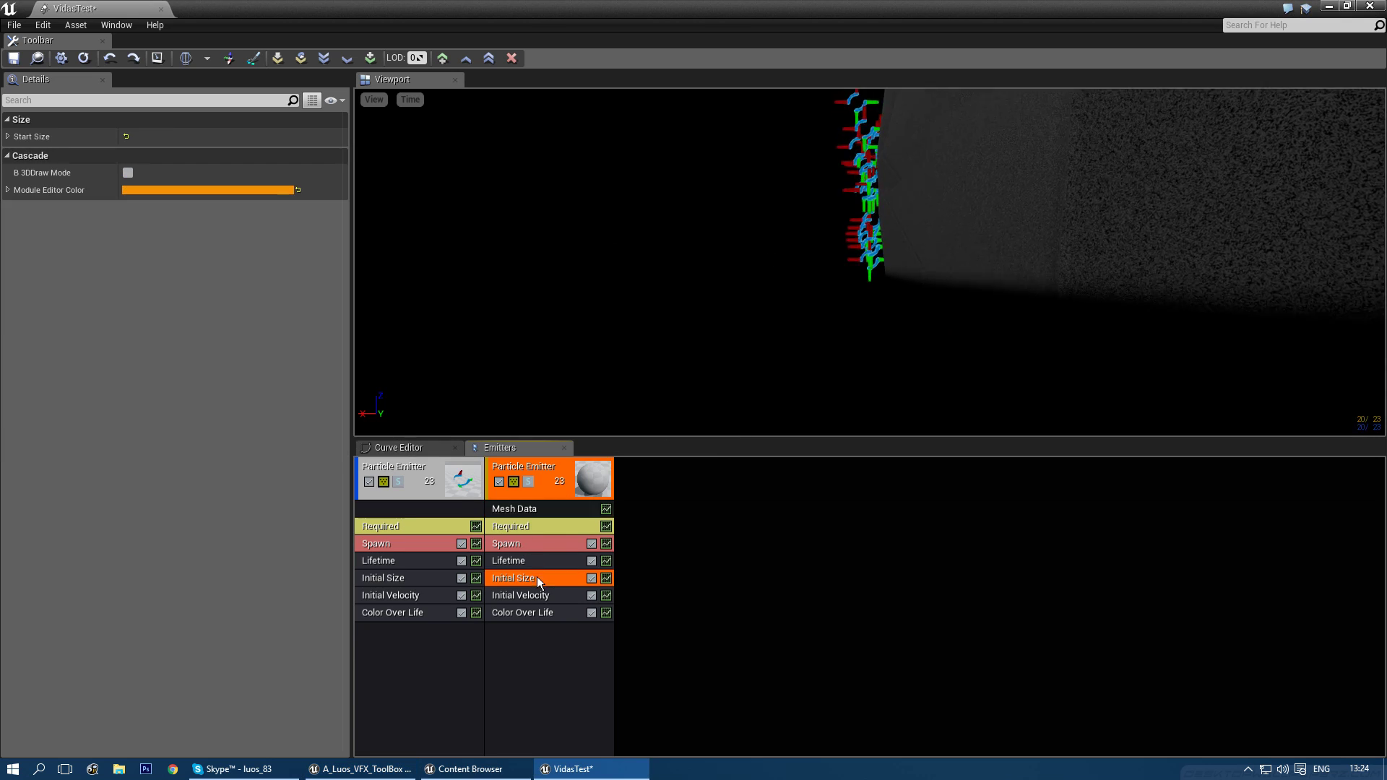
{"action": "right_click", "coordinate": [236, 122]}
{"action": "left_click", "coordinate": [253, 159]}
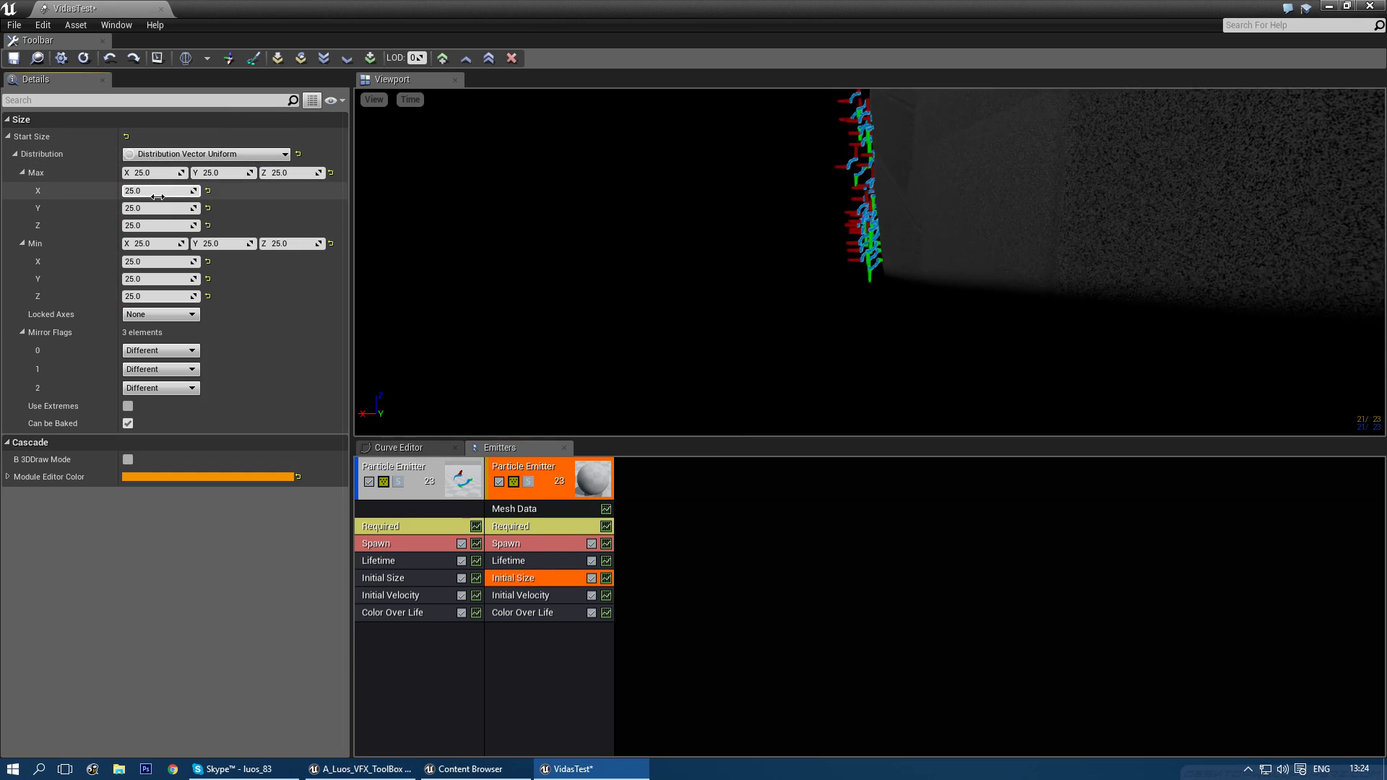
{"action": "left_click", "coordinate": [176, 156]}
{"action": "left_click", "coordinate": [165, 181]}
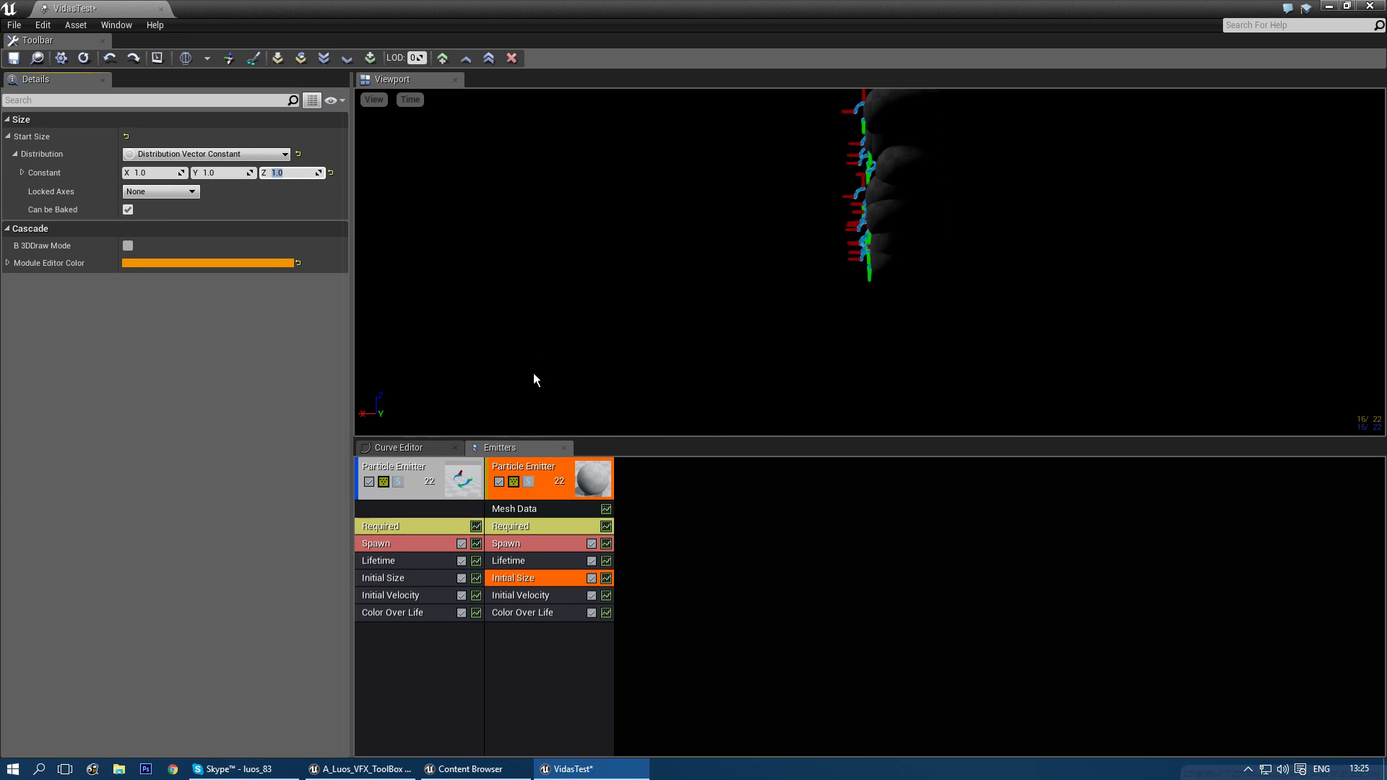
{"action": "left_click", "coordinate": [526, 596]}
- Delete Initial Velocity, set the orb's spawn rate to 0 and add a burst entry
{"action": "key", "text": "Delete"}
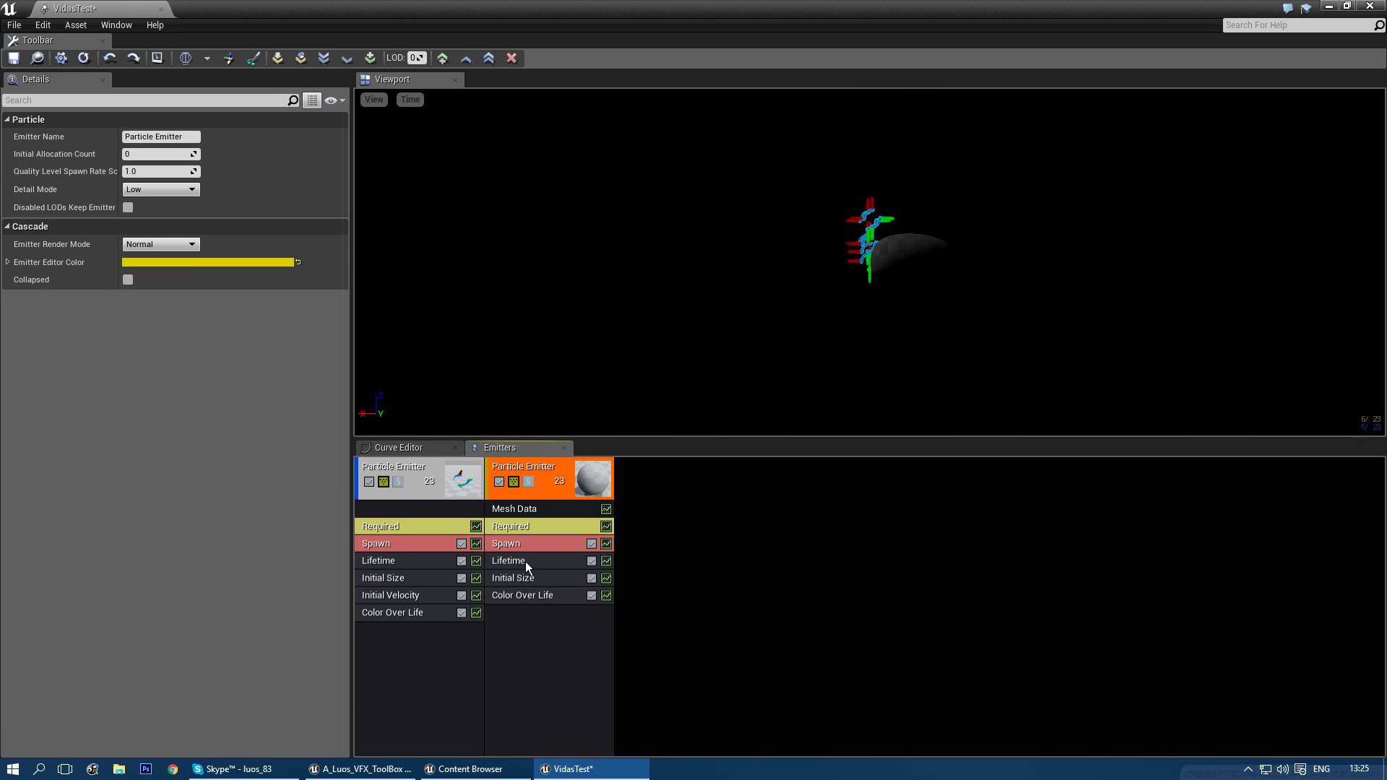
{"action": "left_click", "coordinate": [524, 549]}
{"action": "right_click", "coordinate": [185, 119]}
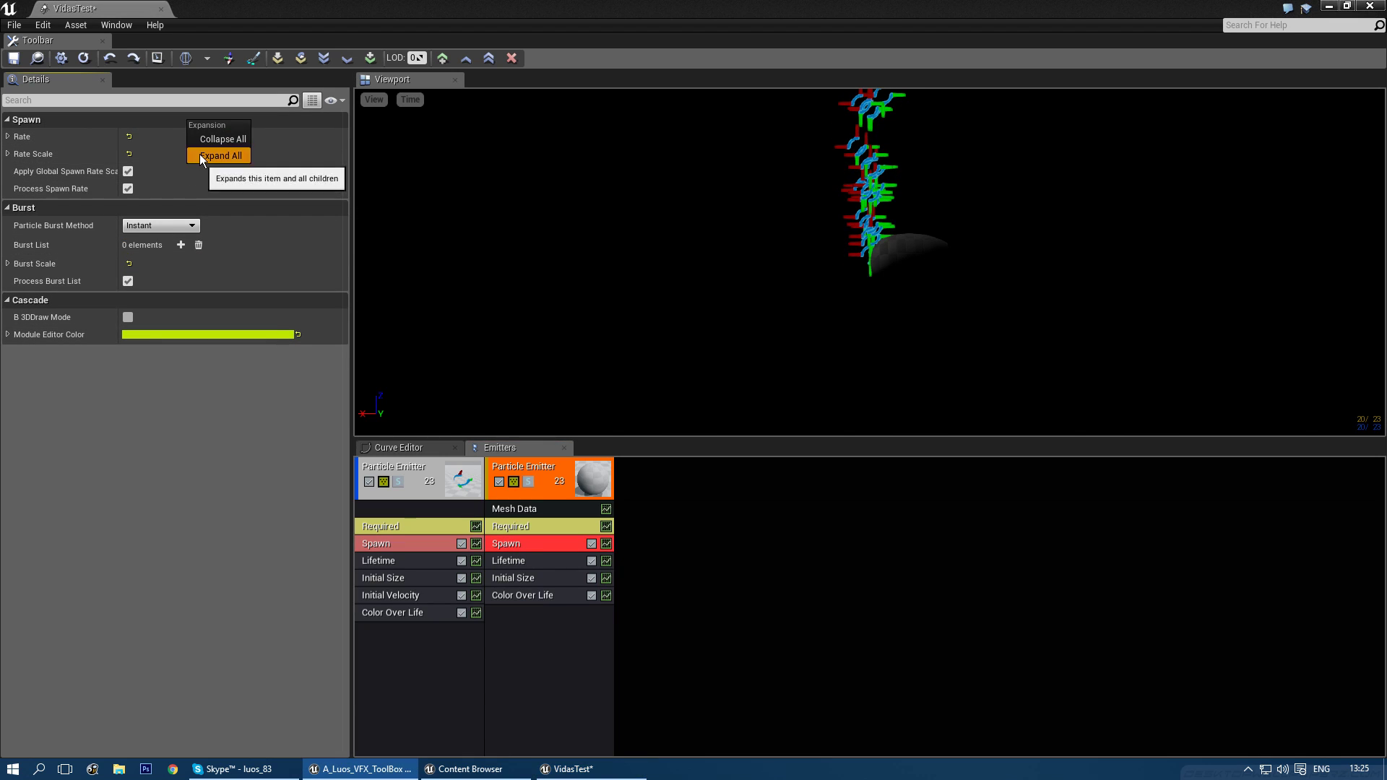
{"action": "left_click", "coordinate": [199, 154]}
{"action": "left_click", "coordinate": [158, 172]}
{"action": "type", "text": "0"}
{"action": "key", "text": "Return"}
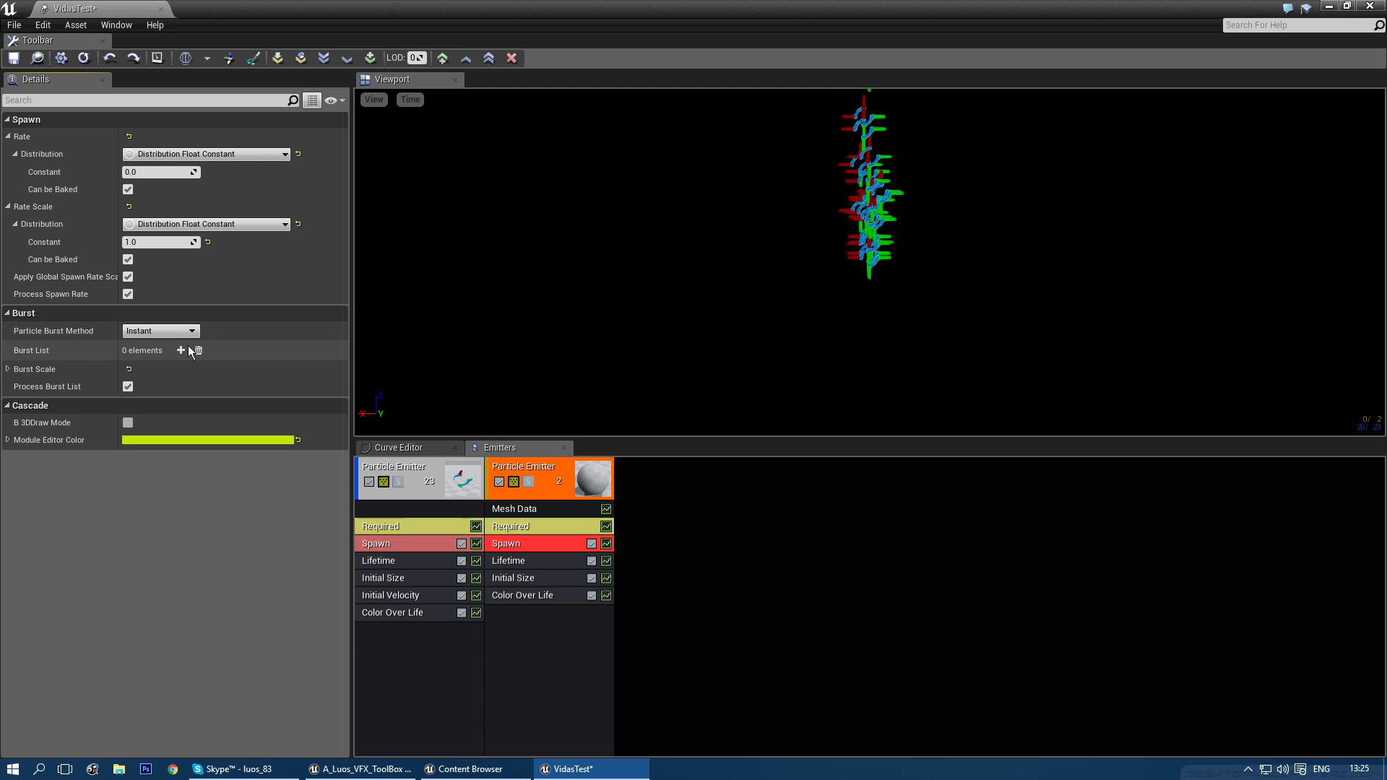
{"action": "left_click", "coordinate": [180, 350]}
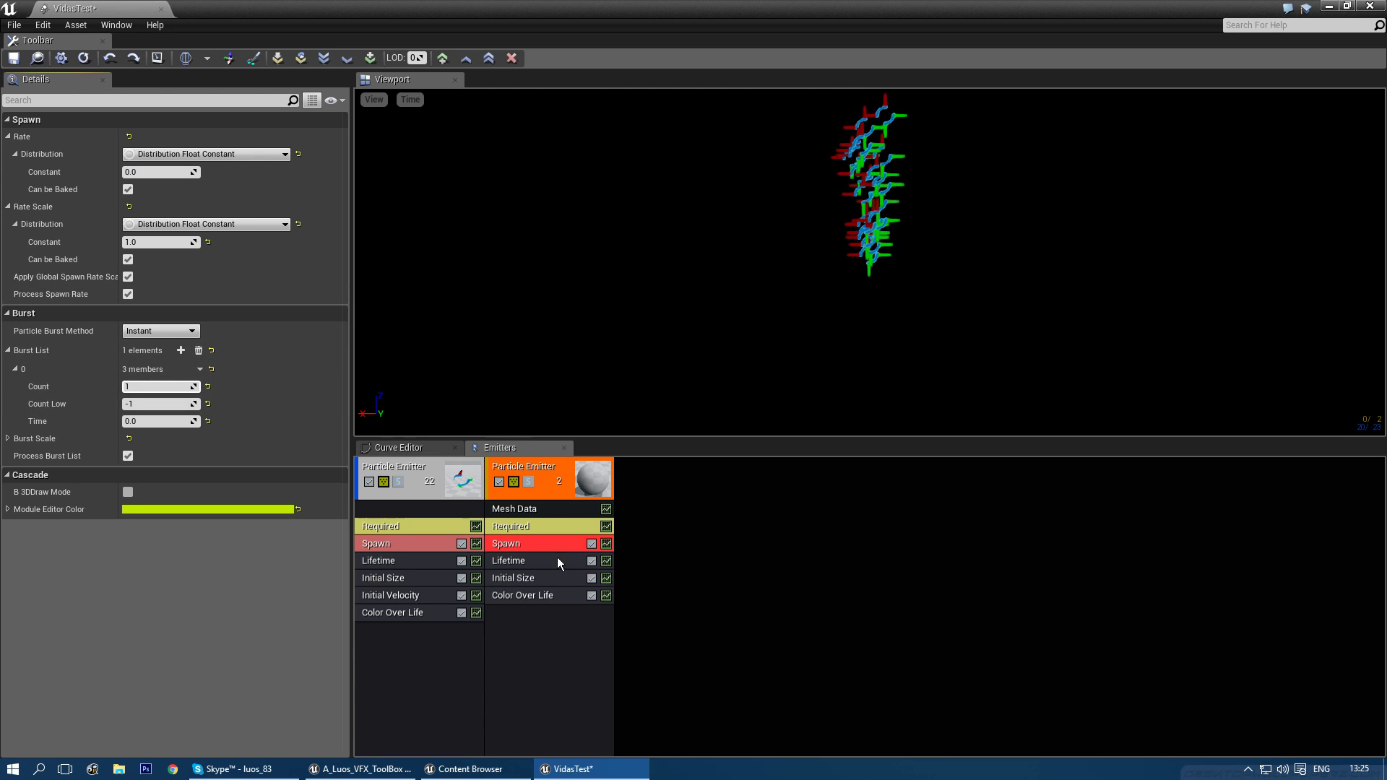
- Change the orb emitter's Lifetime distribution to Float Constant
{"action": "left_click", "coordinate": [526, 560]}
{"action": "right_click", "coordinate": [206, 118]}
{"action": "left_click", "coordinate": [220, 155]}
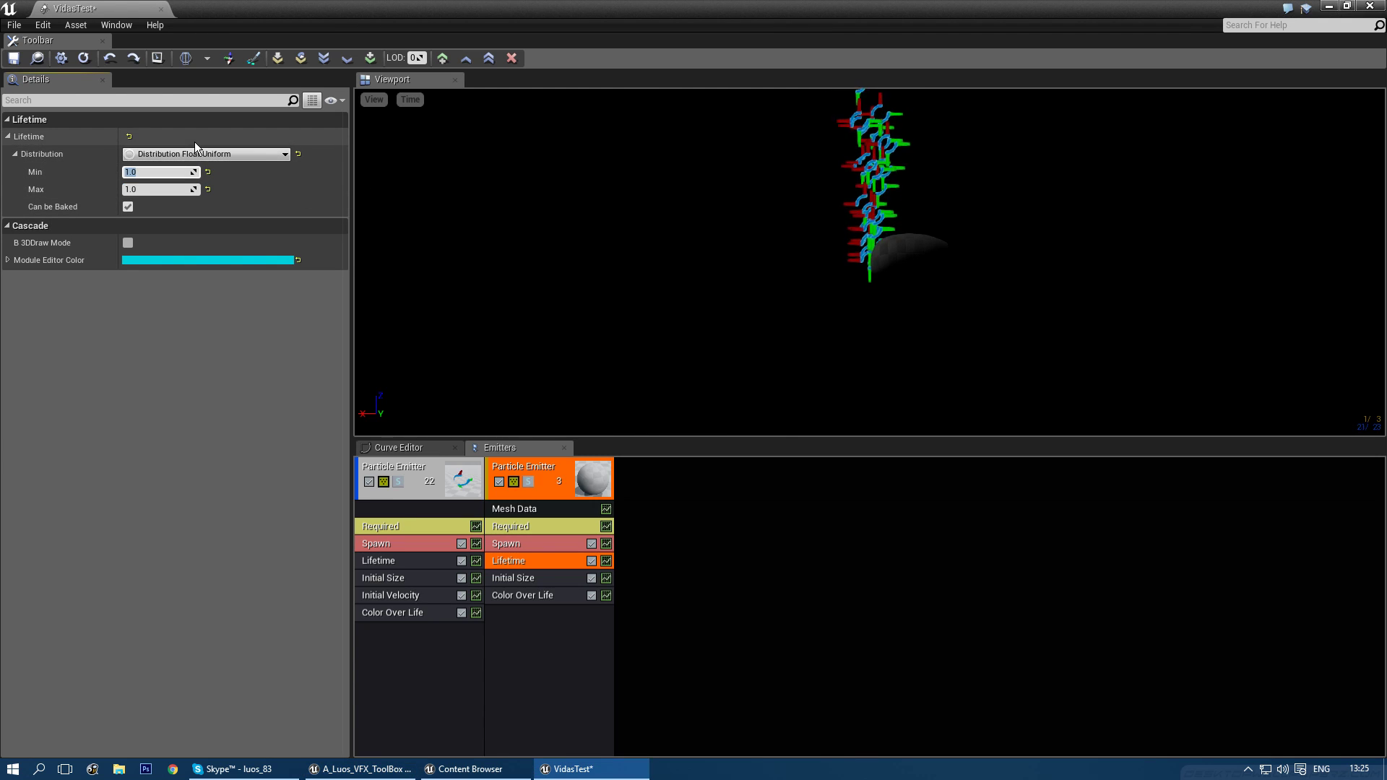
{"action": "left_click", "coordinate": [190, 154]}
{"action": "left_click", "coordinate": [167, 181]}
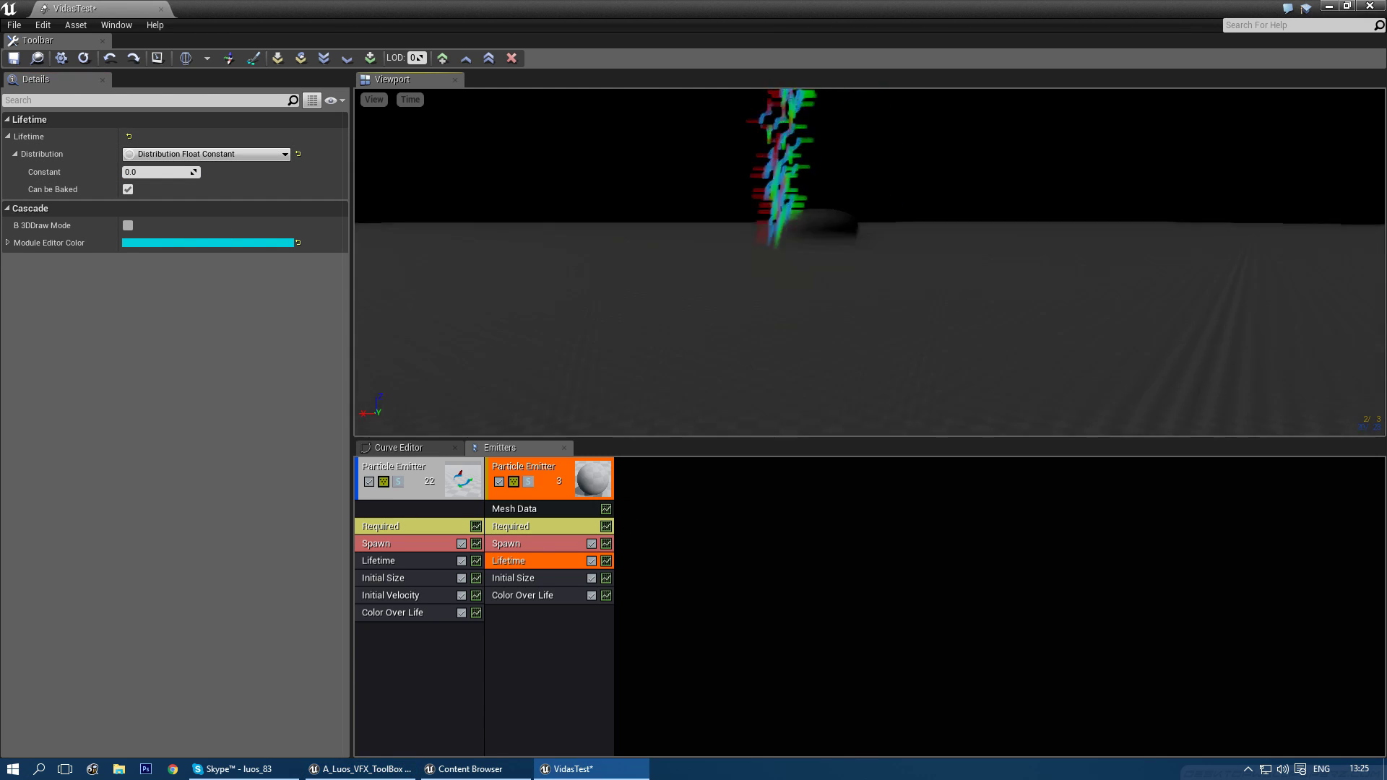
- Set the orb emitter's Emitter Loops to 1
{"action": "left_click", "coordinate": [523, 524]}
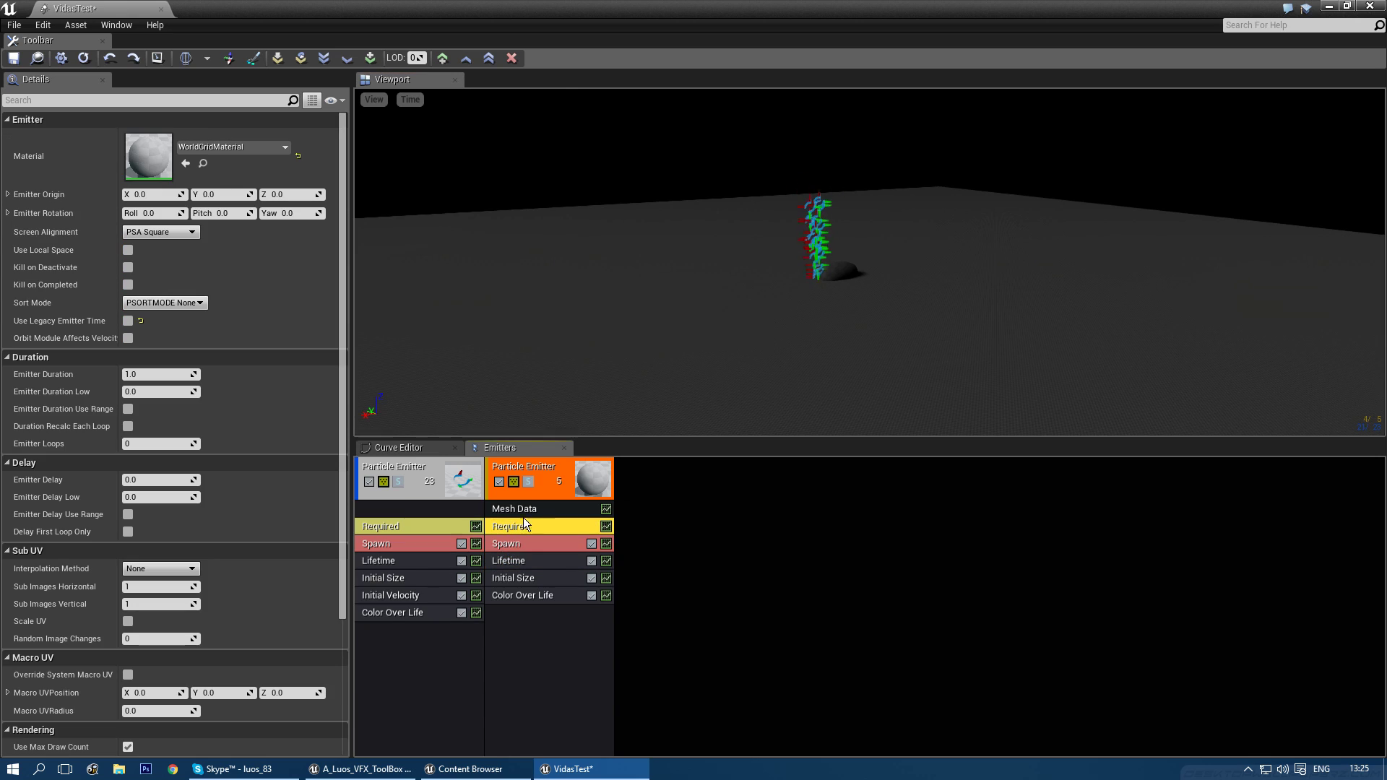
{"action": "left_click", "coordinate": [152, 443]}
{"action": "type", "text": "1"}
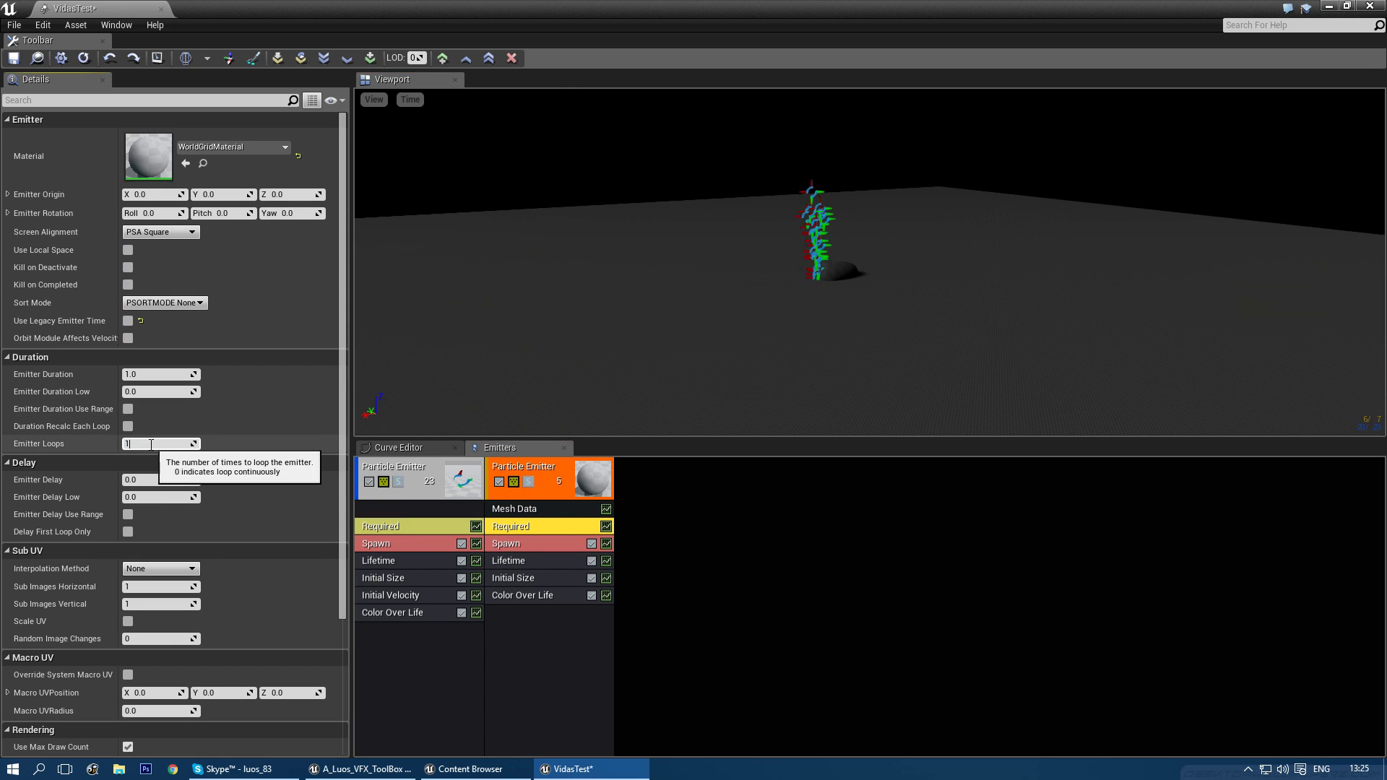
{"action": "right_click_drag", "start_coordinate": [929, 305], "coordinate": [900, 279]}
- Set the first emitter's material to M_Dotsies
{"action": "left_click", "coordinate": [412, 524]}
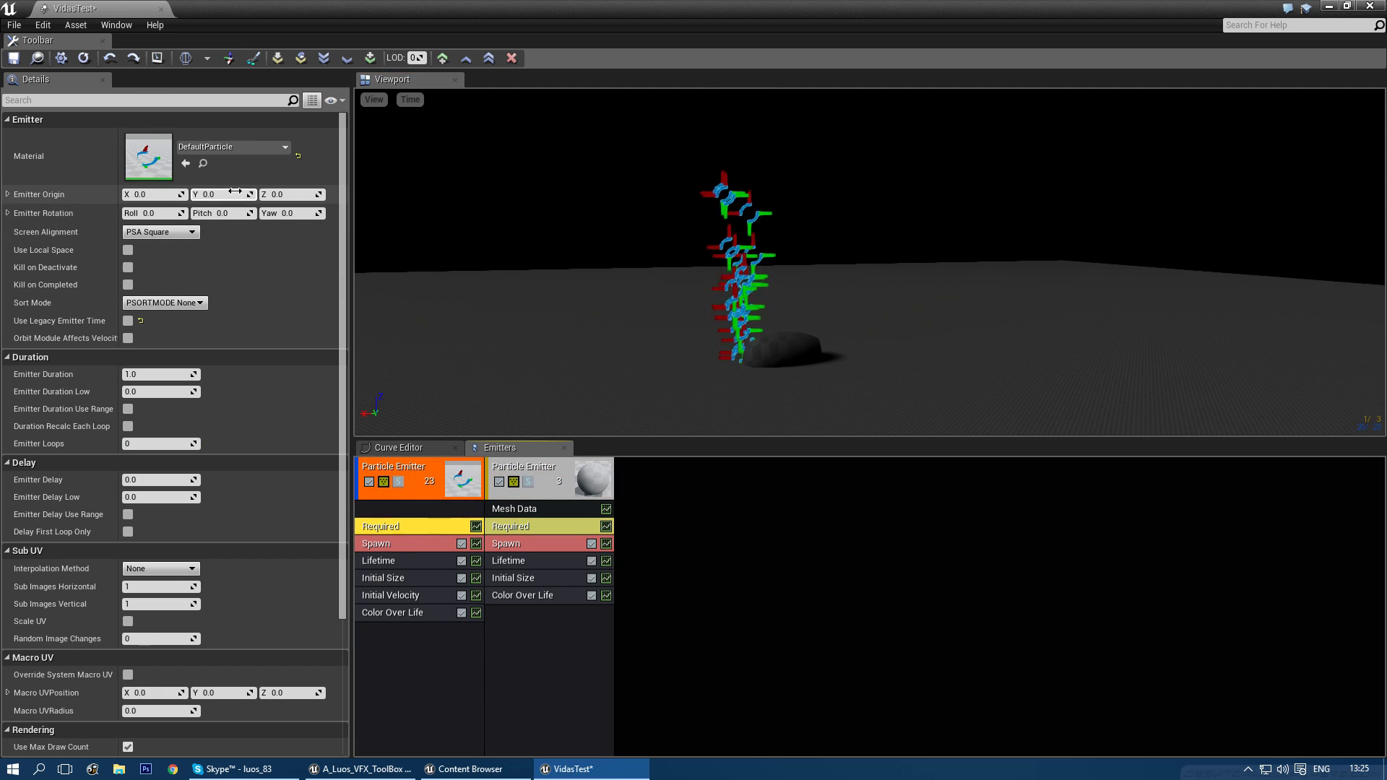
{"action": "left_click", "coordinate": [232, 147]}
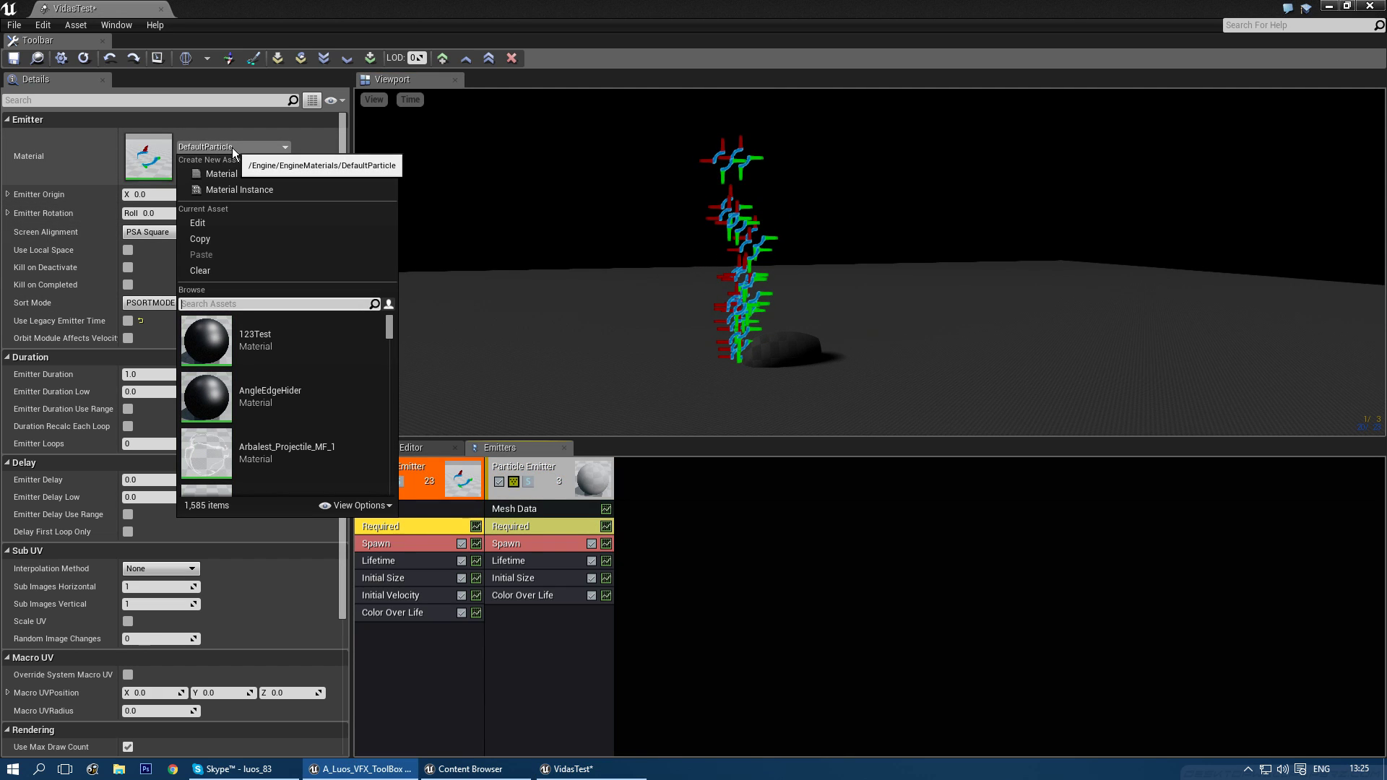
{"action": "type", "text": "simple"}
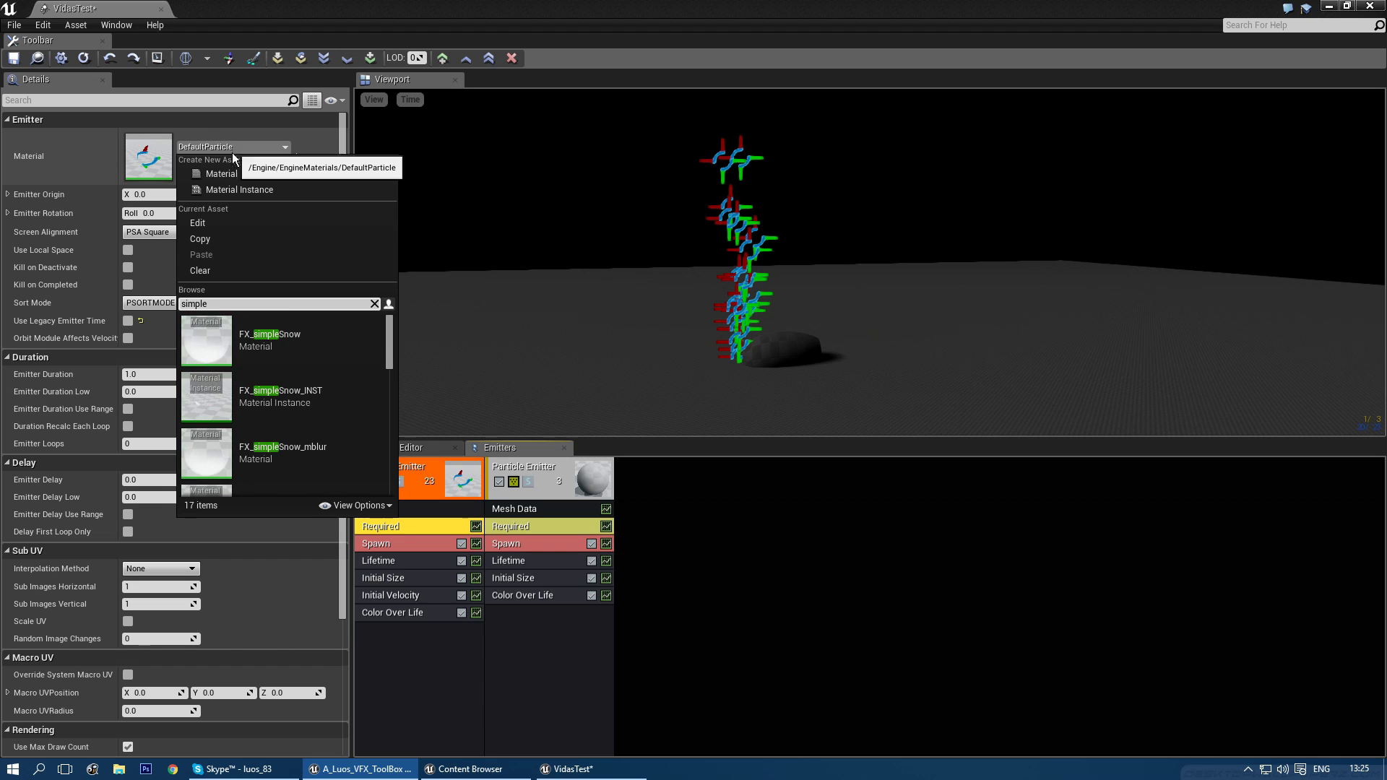
{"action": "scroll", "coordinate": [278, 354], "scroll_direction": "down", "scroll_amount": 4}
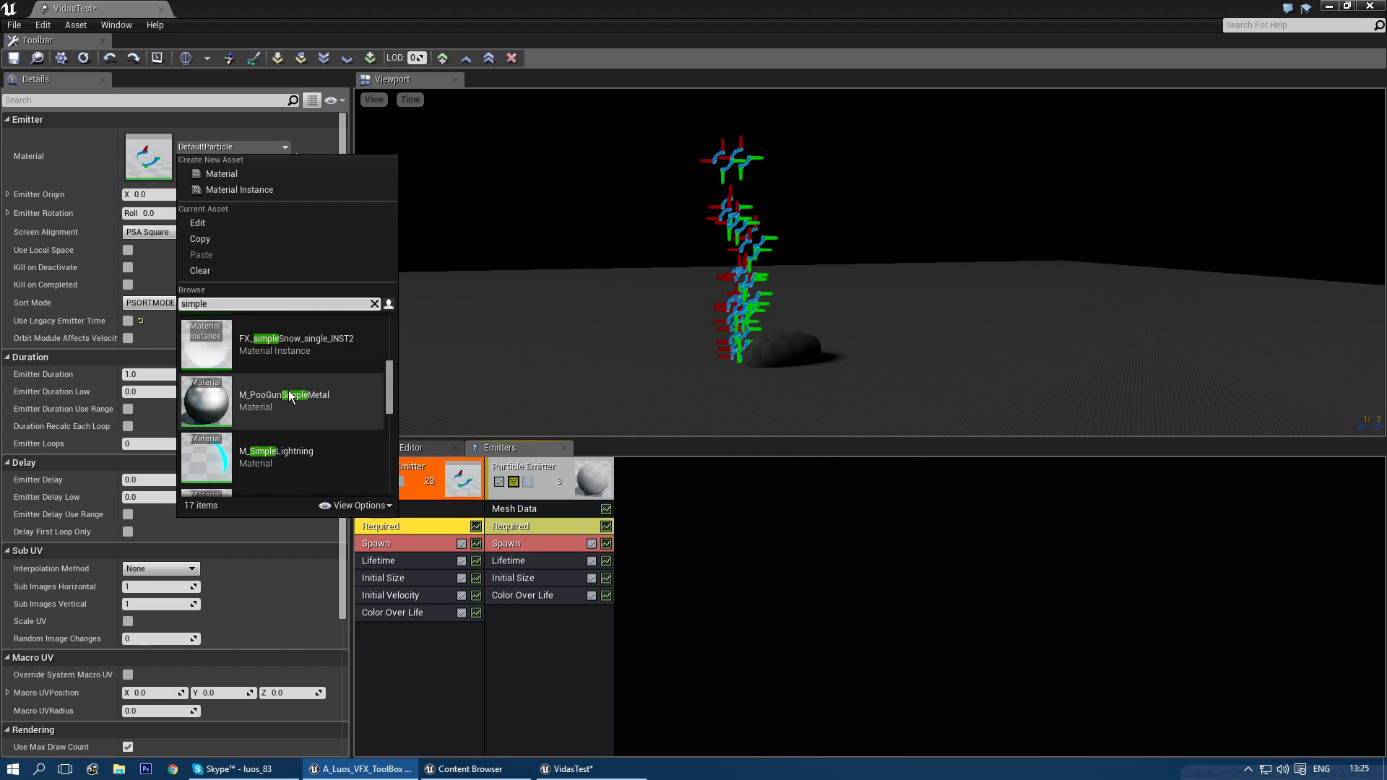
{"action": "left_click_drag", "start_coordinate": [235, 305], "coordinate": [125, 308]}
{"action": "type", "text": "dot"}
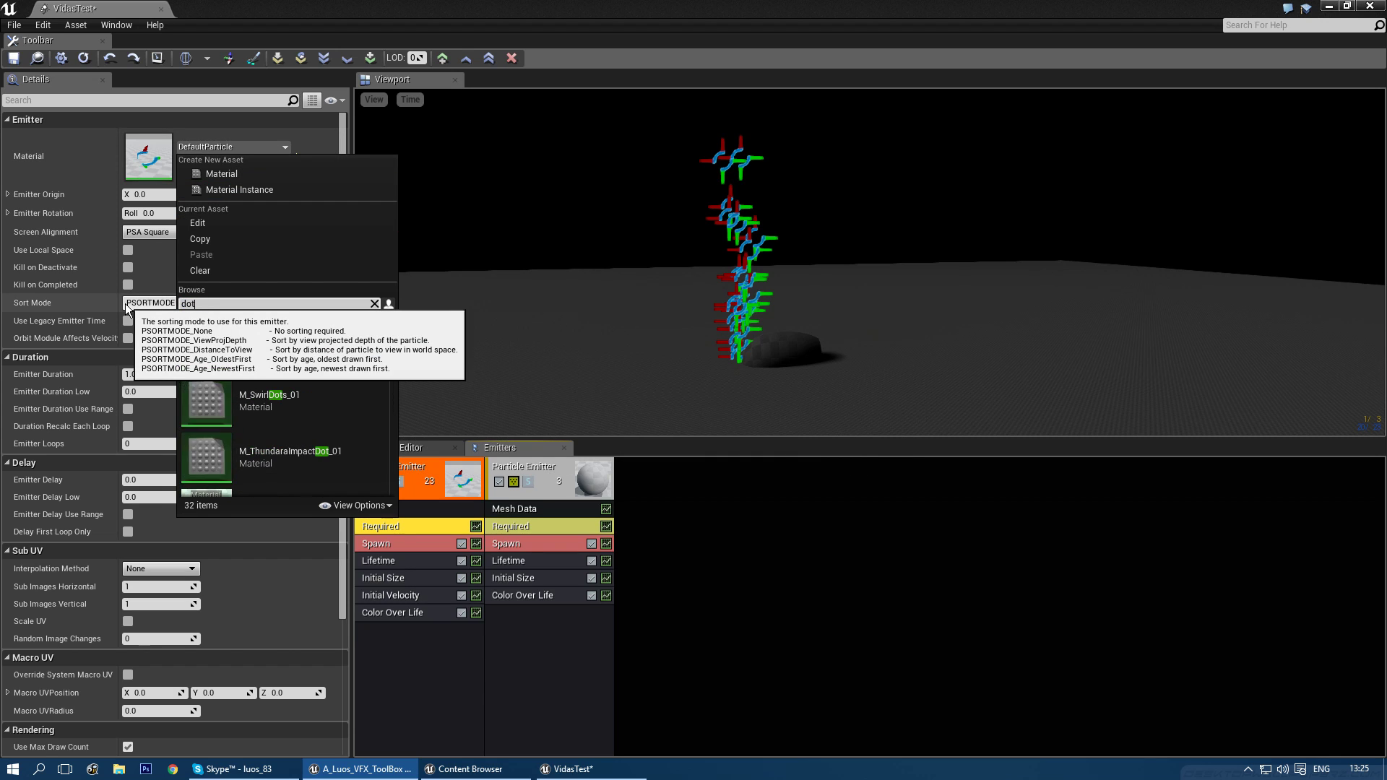
{"action": "scroll", "coordinate": [294, 383], "scroll_direction": "up", "scroll_amount": 1}
{"action": "left_click", "coordinate": [289, 391]}
- Bring the preview camera close to the glowing orange sprites and rock, then select the first emitter
{"action": "mouse_move", "coordinate": [869, 303]}
{"action": "right_mouse_down"}
{"action": "mouse_move", "coordinate": [869, 347]}
{"action": "mouse_move", "coordinate": [869, 303]}
{"action": "right_mouse_up"}
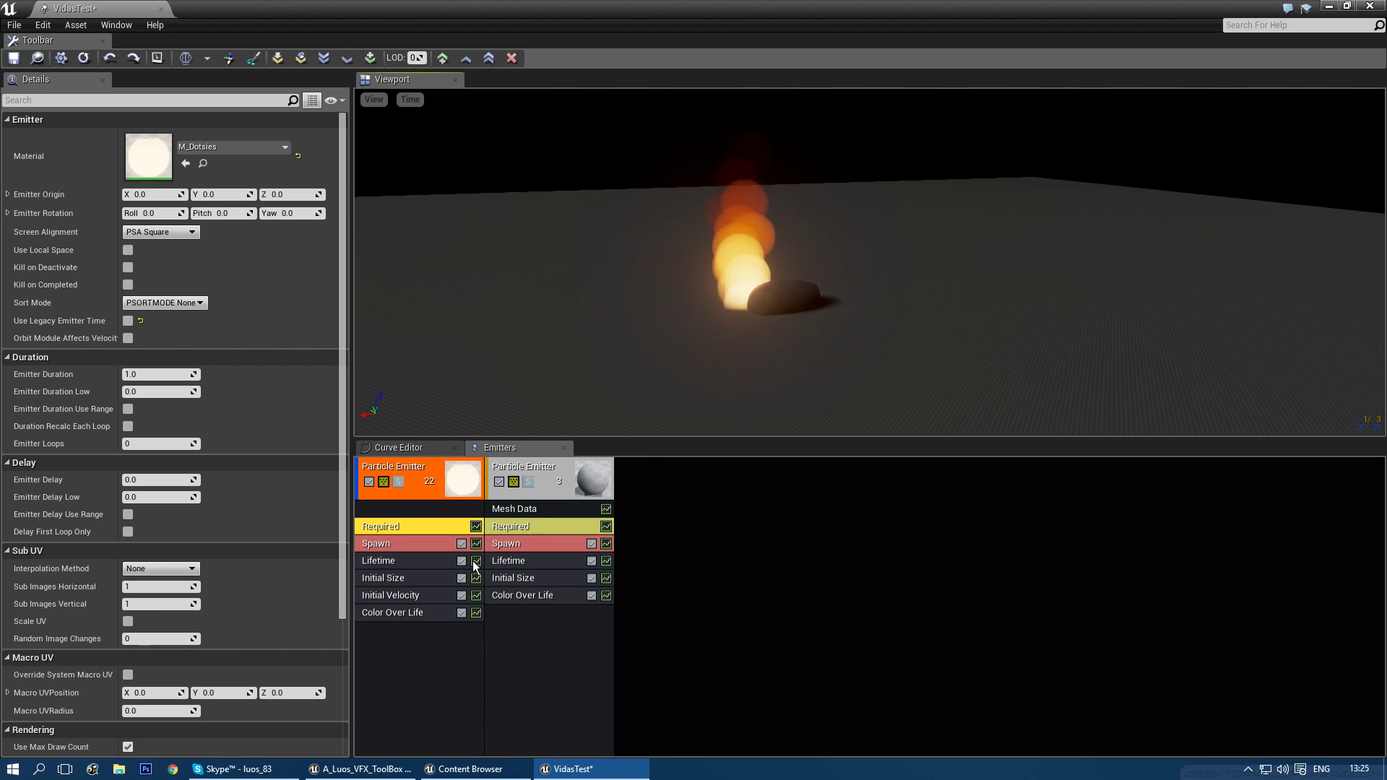
{"action": "mouse_move", "coordinate": [670, 375]}
{"action": "right_mouse_down"}
{"action": "mouse_move", "coordinate": [636, 397]}
{"action": "mouse_move", "coordinate": [701, 416]}
{"action": "mouse_move", "coordinate": [668, 383]}
{"action": "right_mouse_up"}
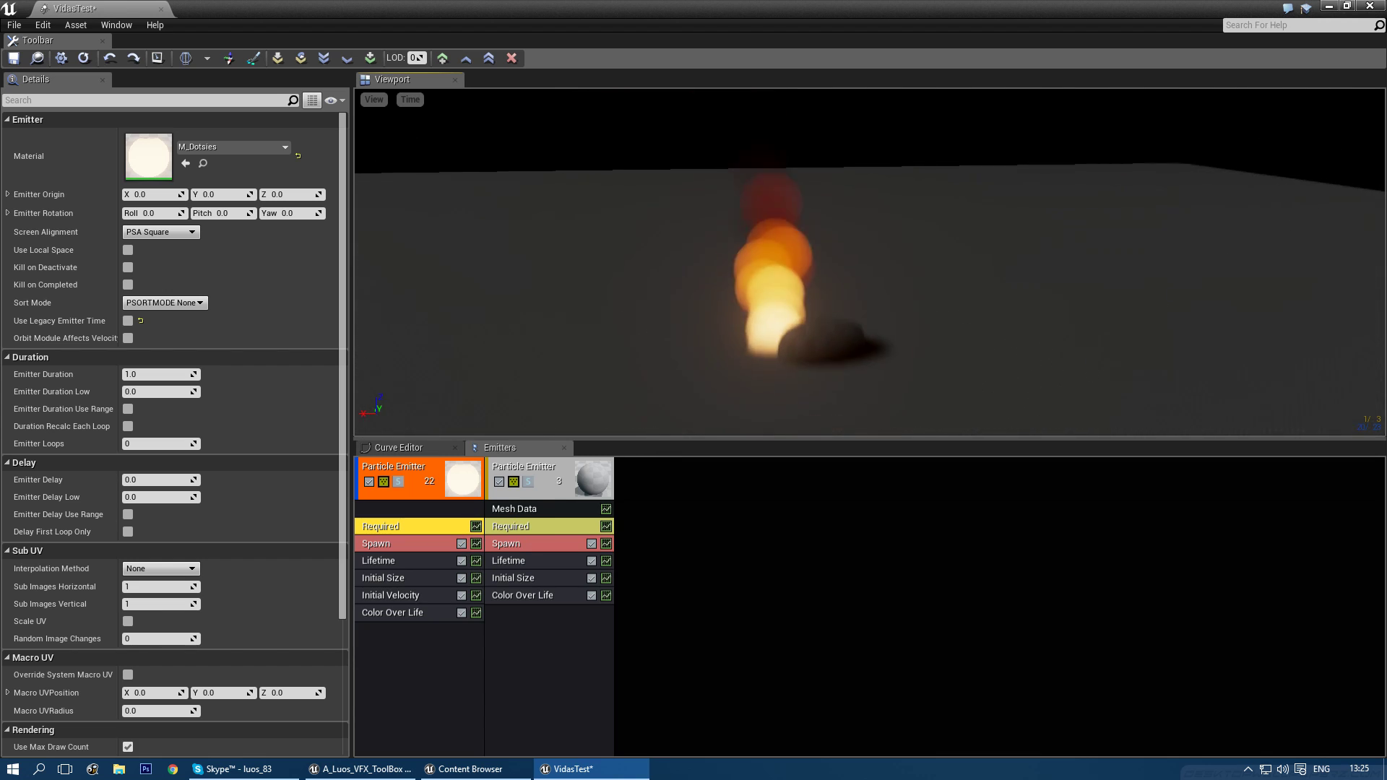
{"action": "left_click", "coordinate": [406, 640]}
- Add a Sphere location module and set Initial Size Max to 1 and Min to 4
{"action": "right_click", "coordinate": [403, 626]}
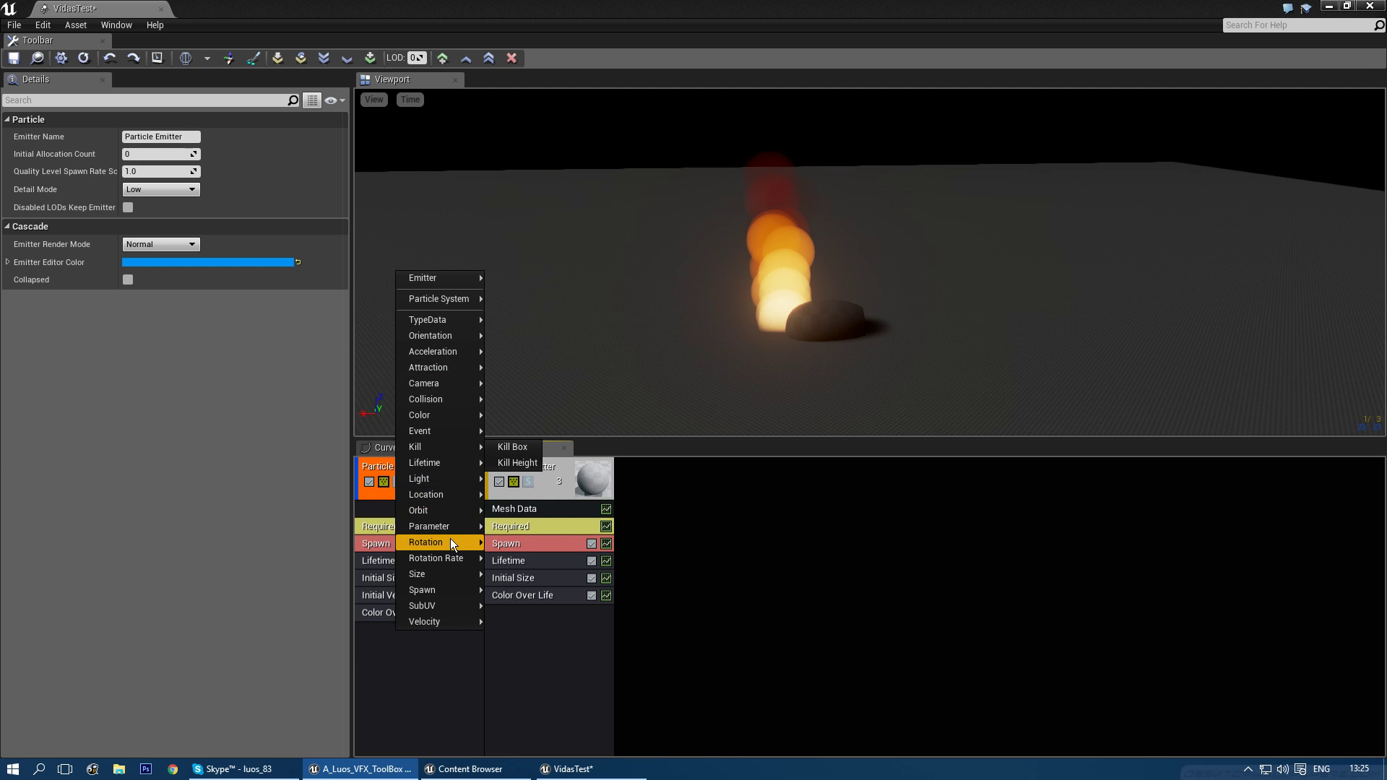
{"action": "mouse_move", "coordinate": [444, 494]}
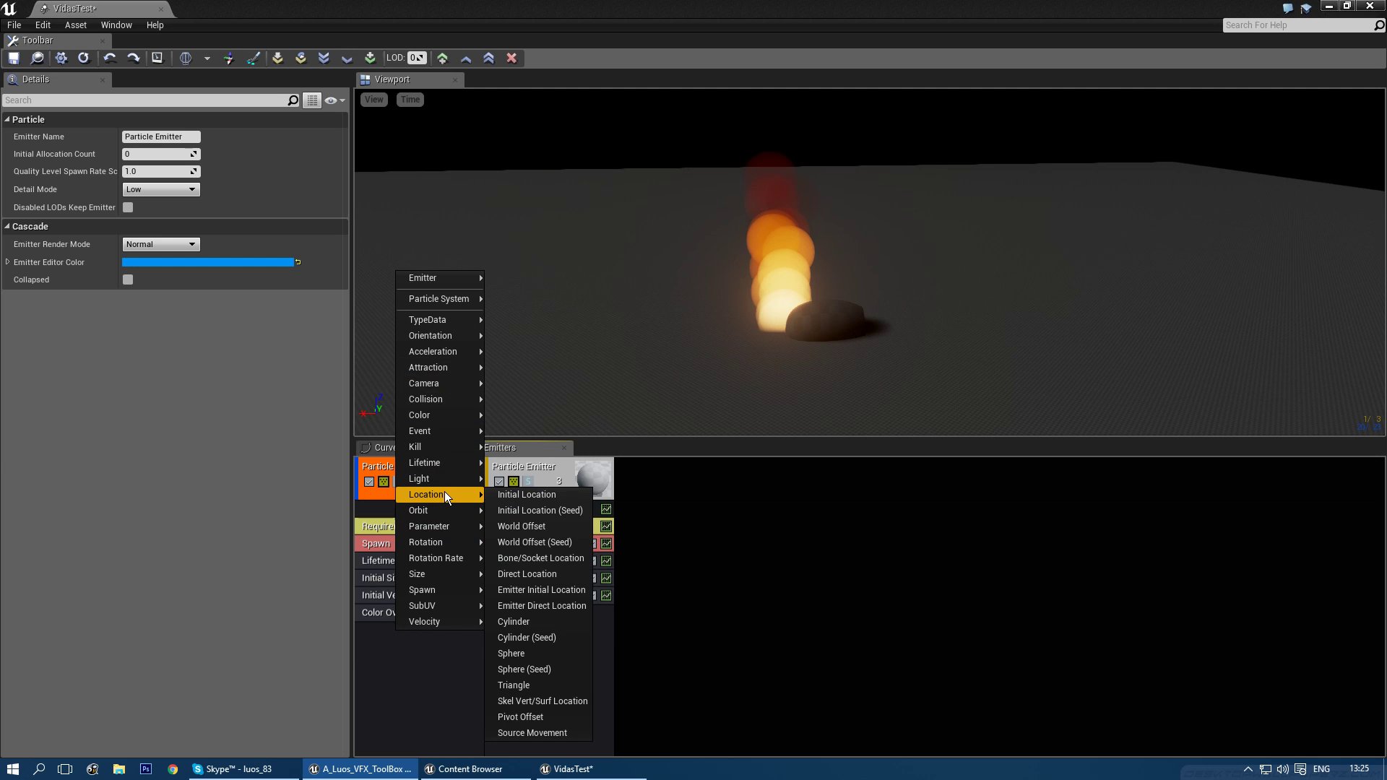
{"action": "left_click", "coordinate": [538, 653]}
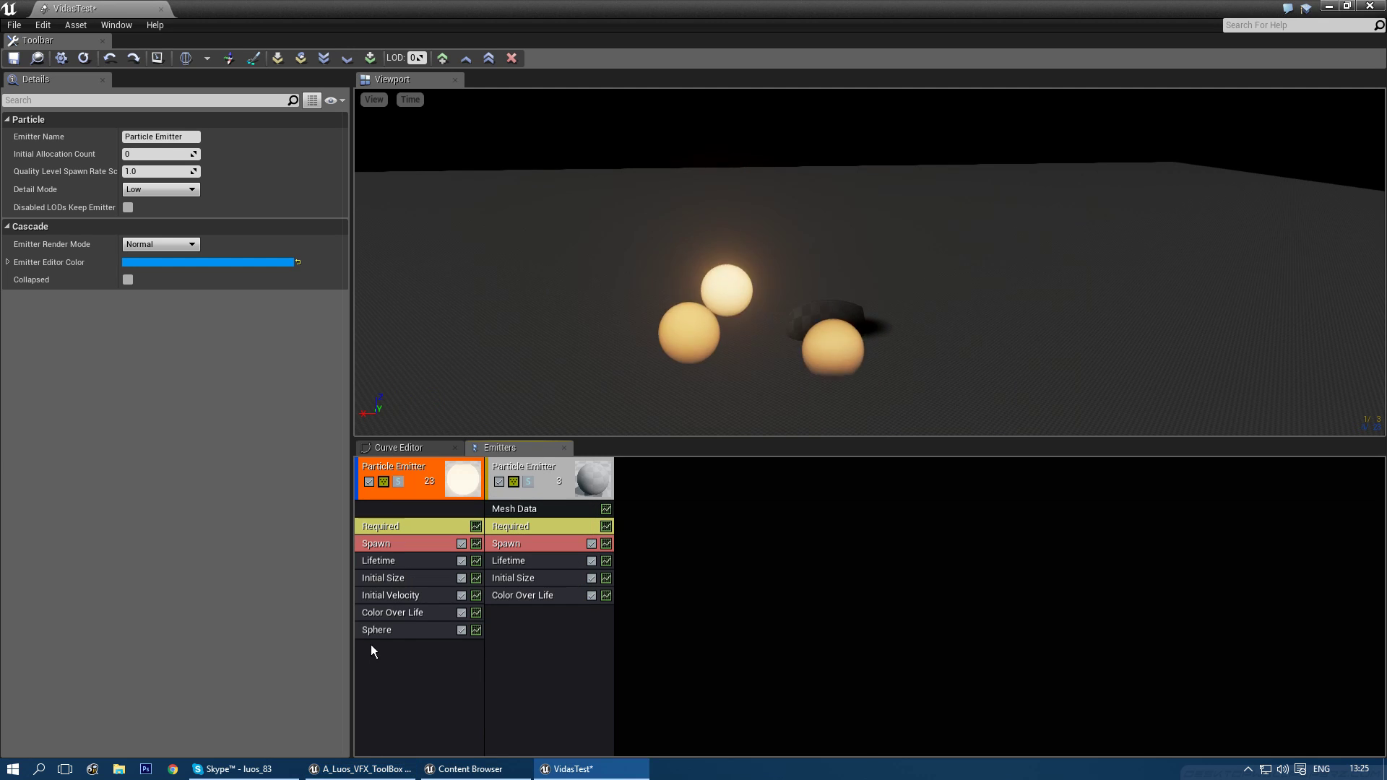
{"action": "left_click", "coordinate": [402, 578]}
{"action": "left_click", "coordinate": [165, 170]}
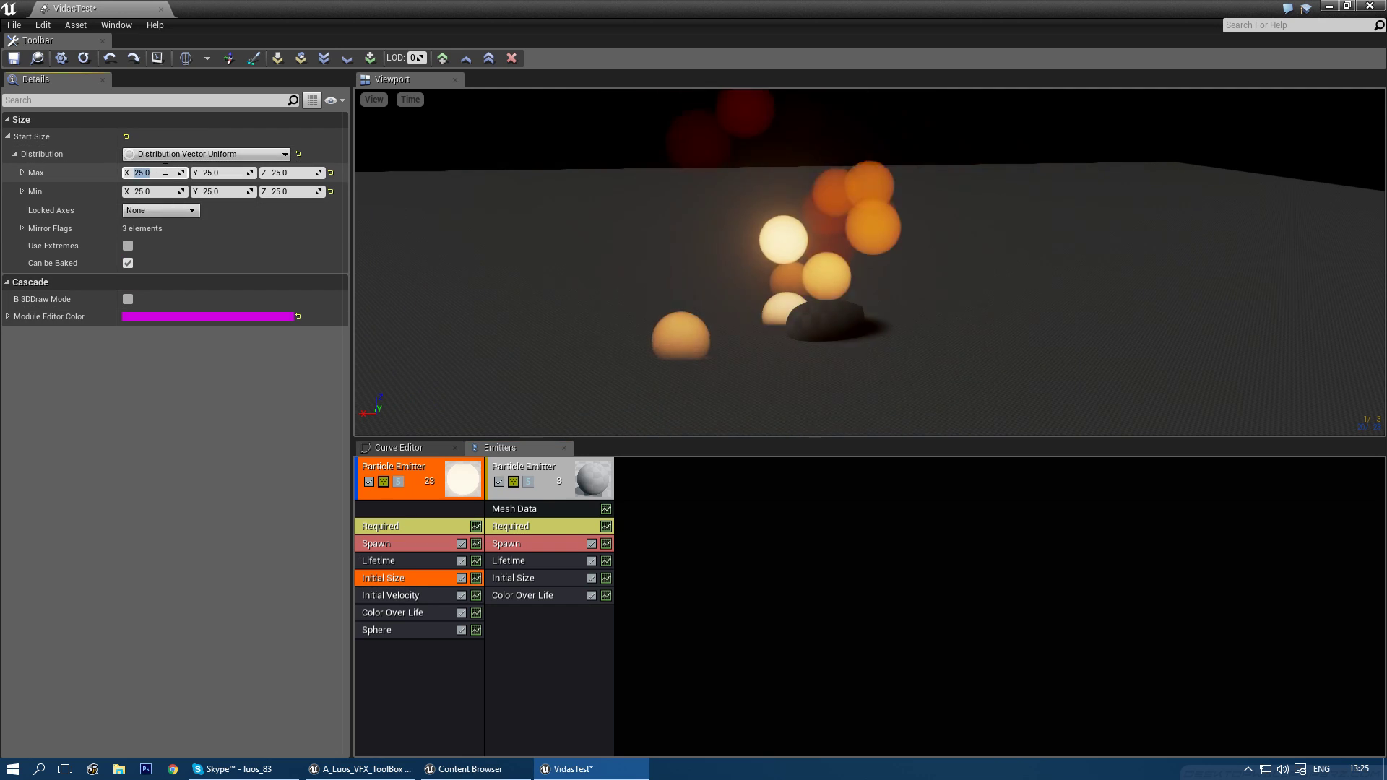
{"action": "type", "text": "1"}
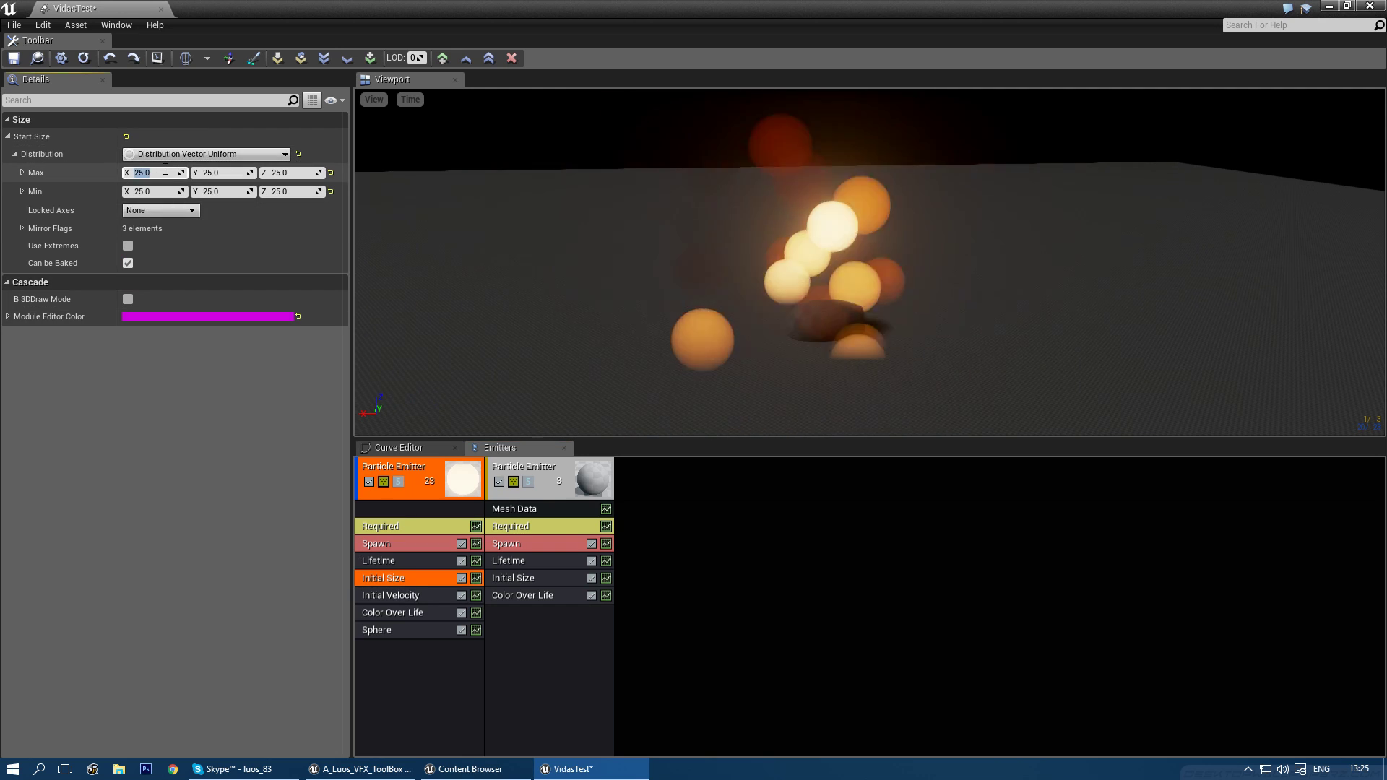
{"action": "key", "text": "Tab"}
{"action": "type", "text": "1"}
{"action": "key", "text": "Tab"}
{"action": "type", "text": "4"}
{"action": "key", "text": "Tab"}
{"action": "type", "text": "4"}
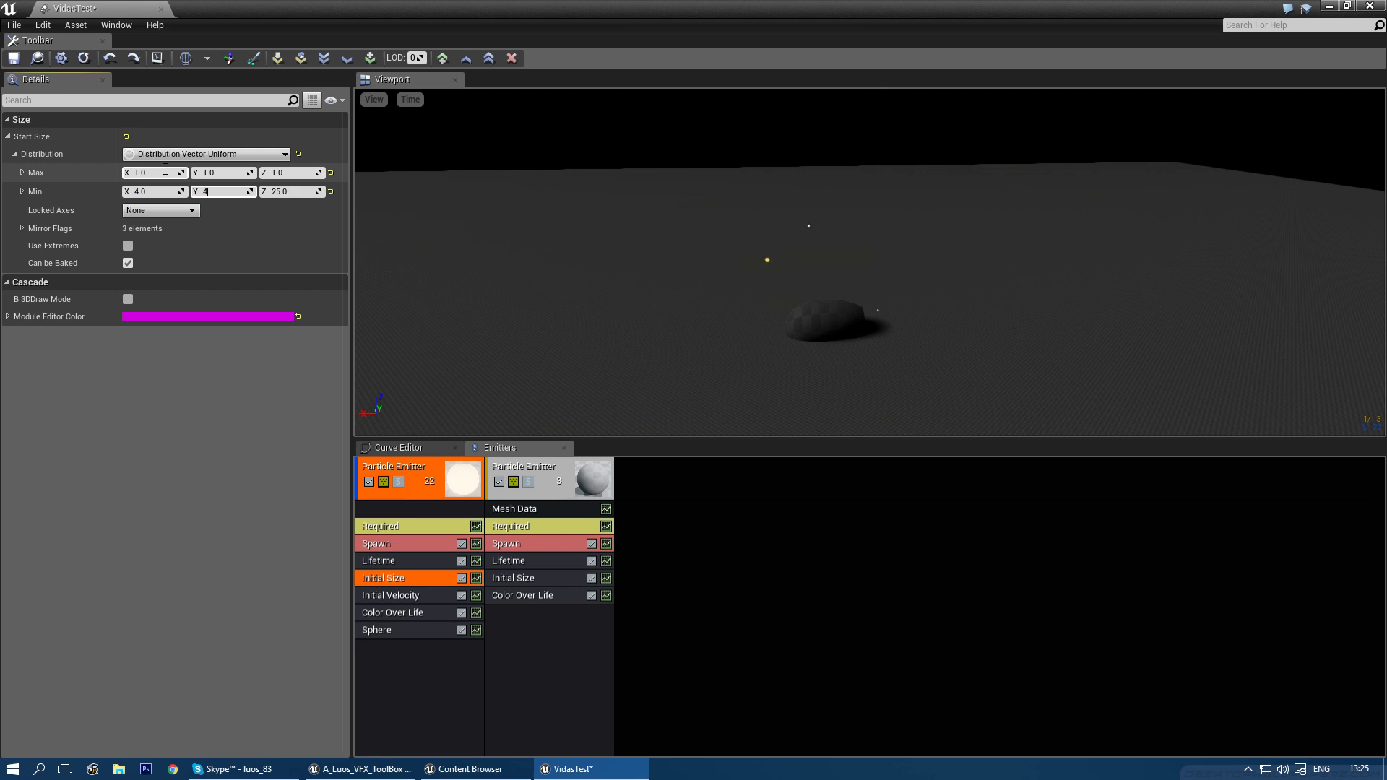
- Set Screen Alignment to PSA Velocity and delete the Initial Velocity module
{"action": "left_click", "coordinate": [392, 526]}
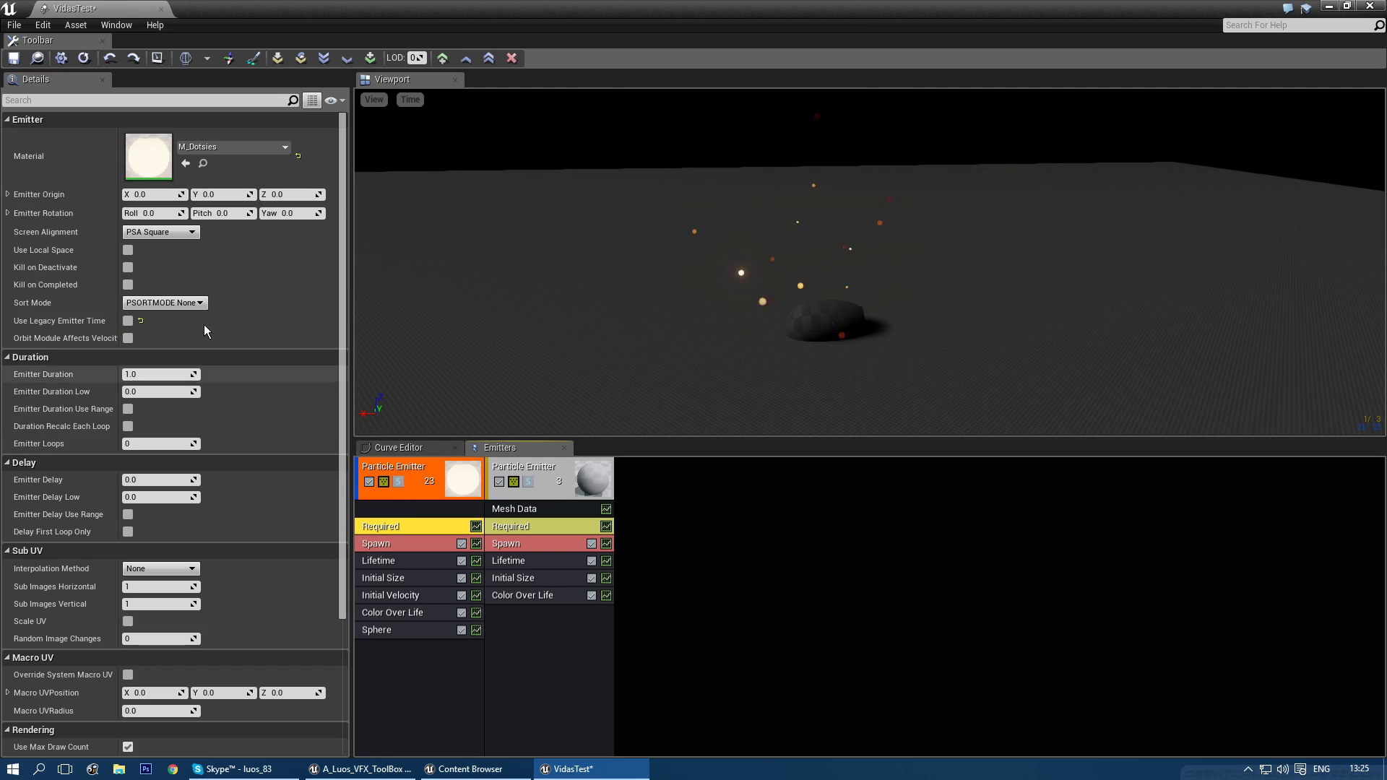
{"action": "left_click", "coordinate": [162, 232]}
{"action": "left_click", "coordinate": [171, 273]}
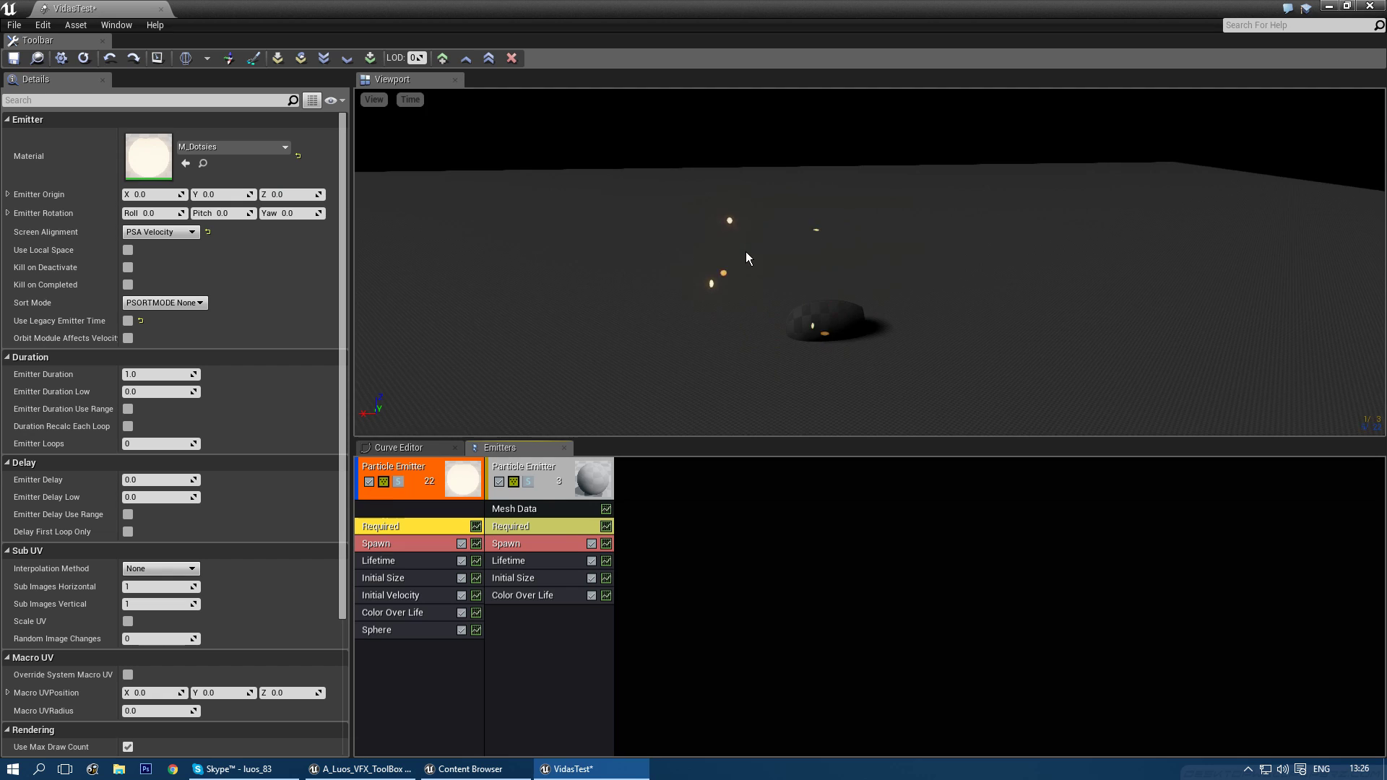
{"action": "left_click", "coordinate": [412, 597]}
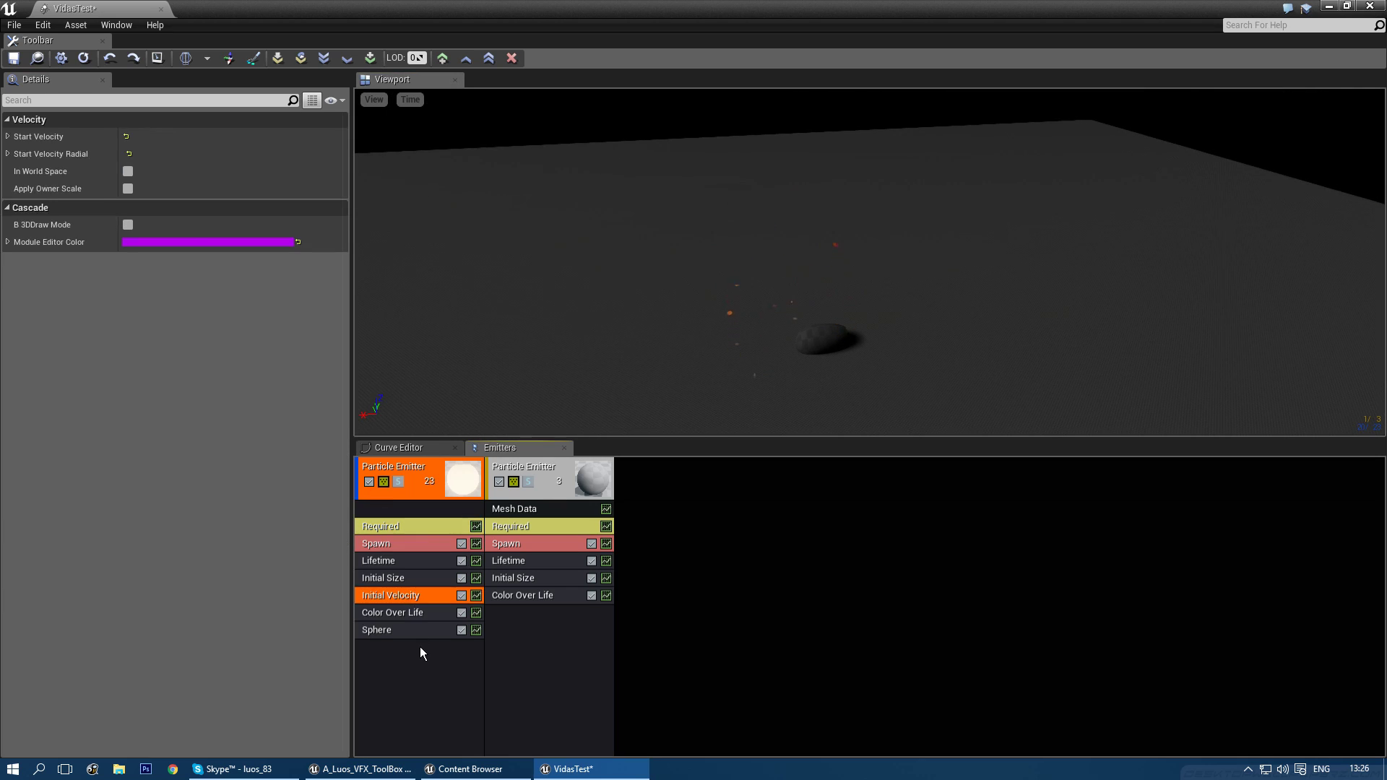
{"action": "key", "text": "Delete"}
{"action": "left_click", "coordinate": [400, 611]}
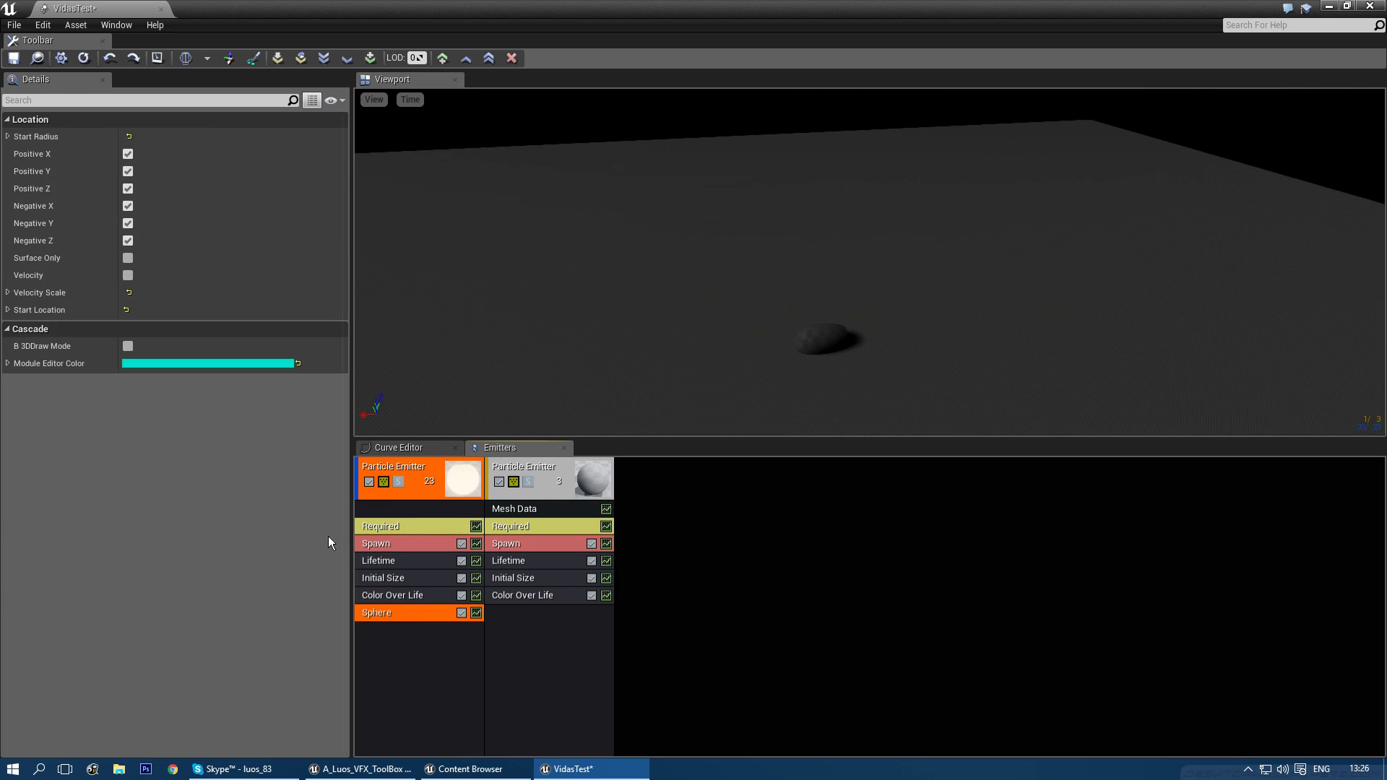
- Set the Sphere's Start Radius to 20 and enable 3D draw mode to show its outline
{"action": "right_click", "coordinate": [191, 115]}
{"action": "left_click", "coordinate": [214, 148]}
{"action": "left_click_drag", "start_coordinate": [891, 294], "coordinate": [818, 223]}
{"action": "right_click_drag", "start_coordinate": [723, 274], "coordinate": [715, 253]}
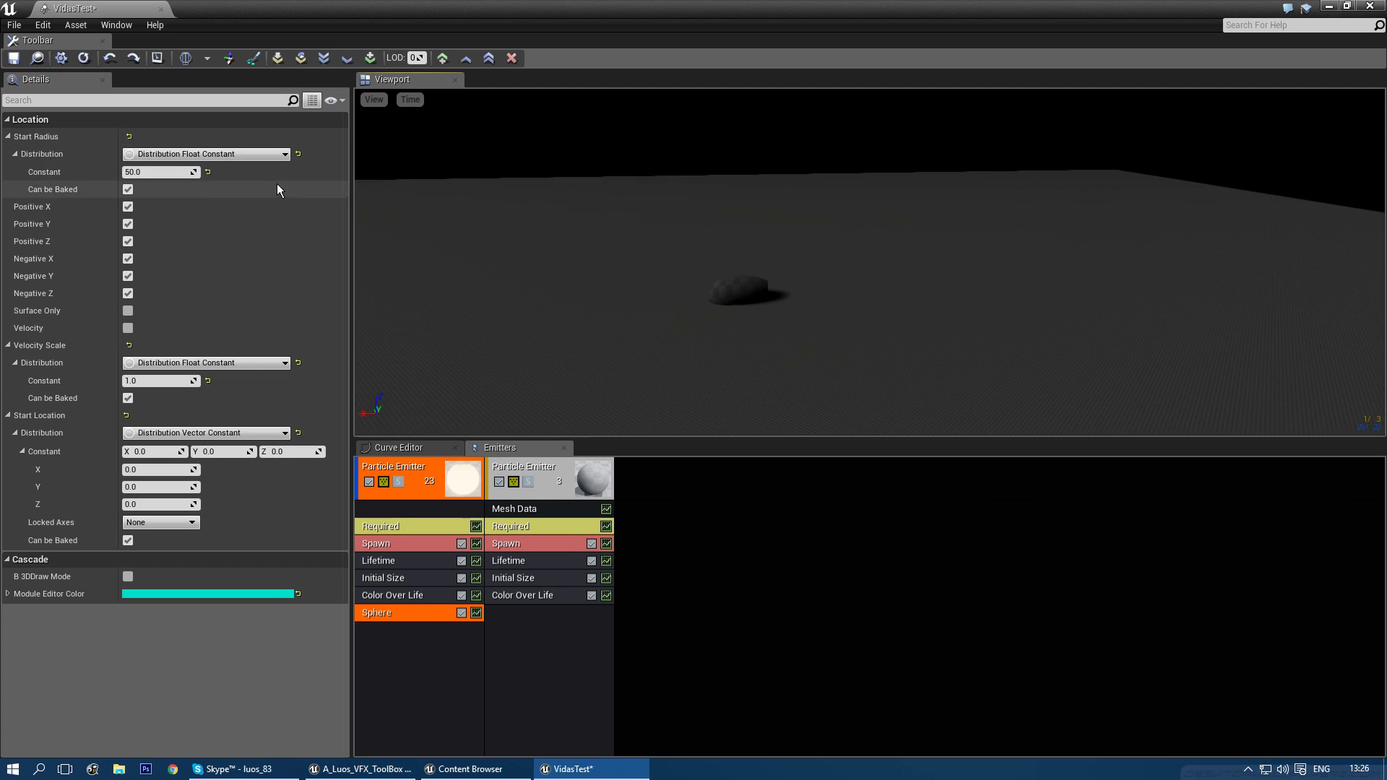
{"action": "left_click", "coordinate": [162, 173]}
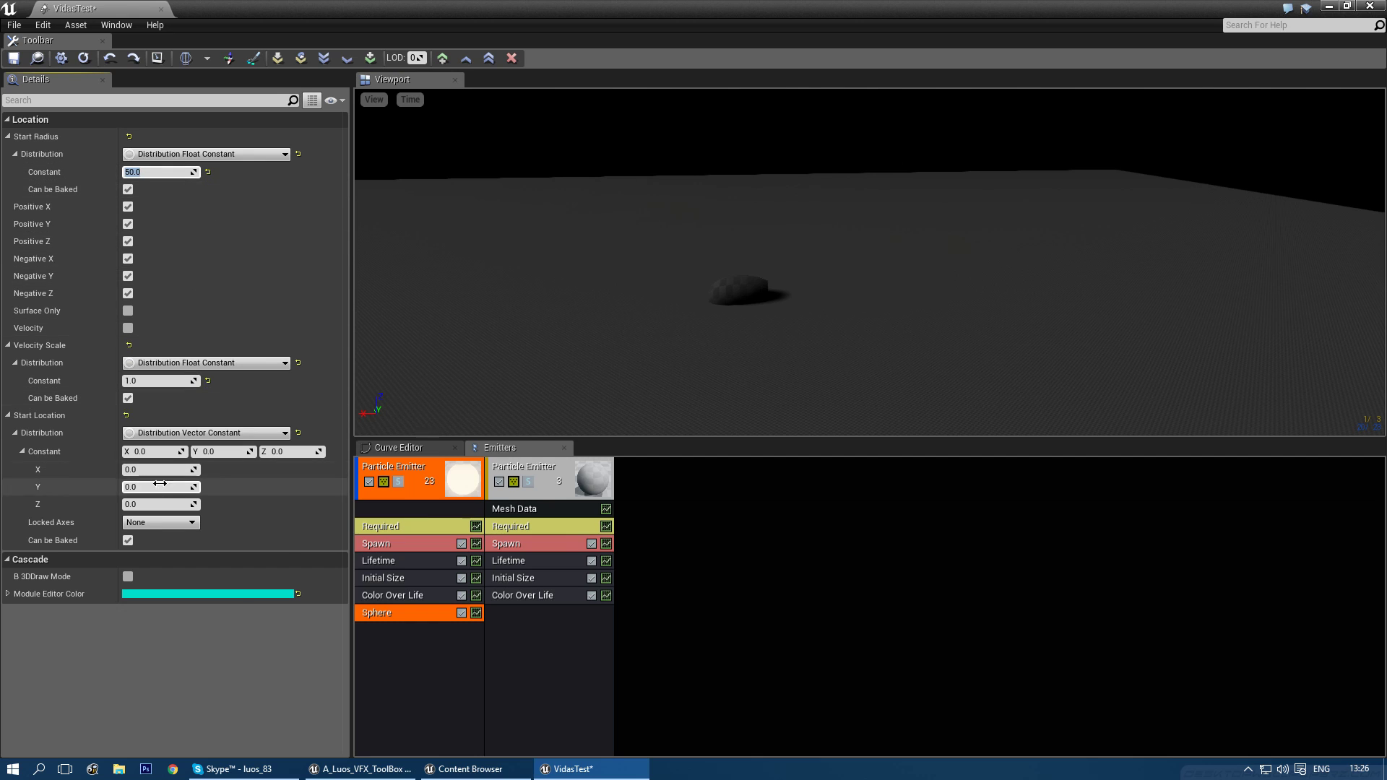
{"action": "left_click", "coordinate": [128, 576]}
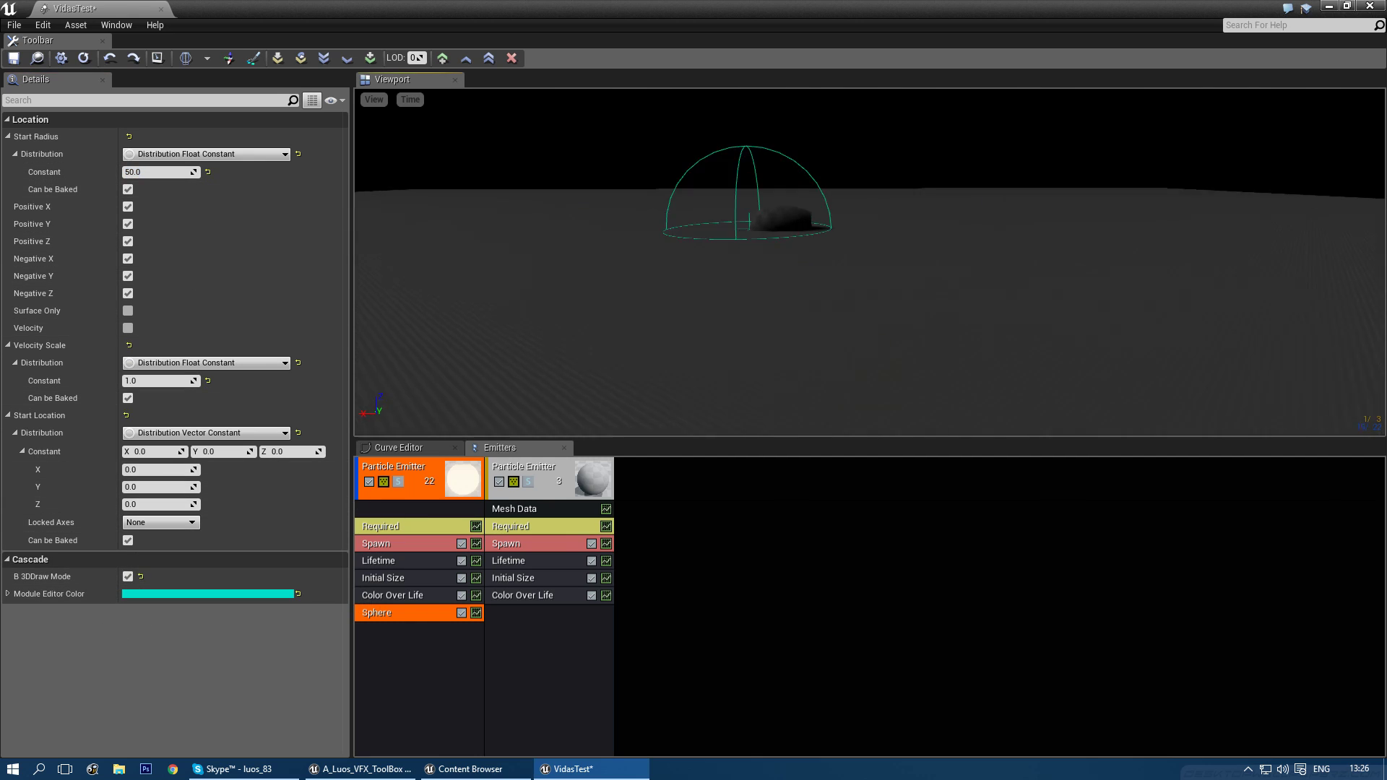
{"action": "left_click", "coordinate": [152, 172]}
{"action": "type", "text": "100"}
{"action": "key", "text": "Return"}
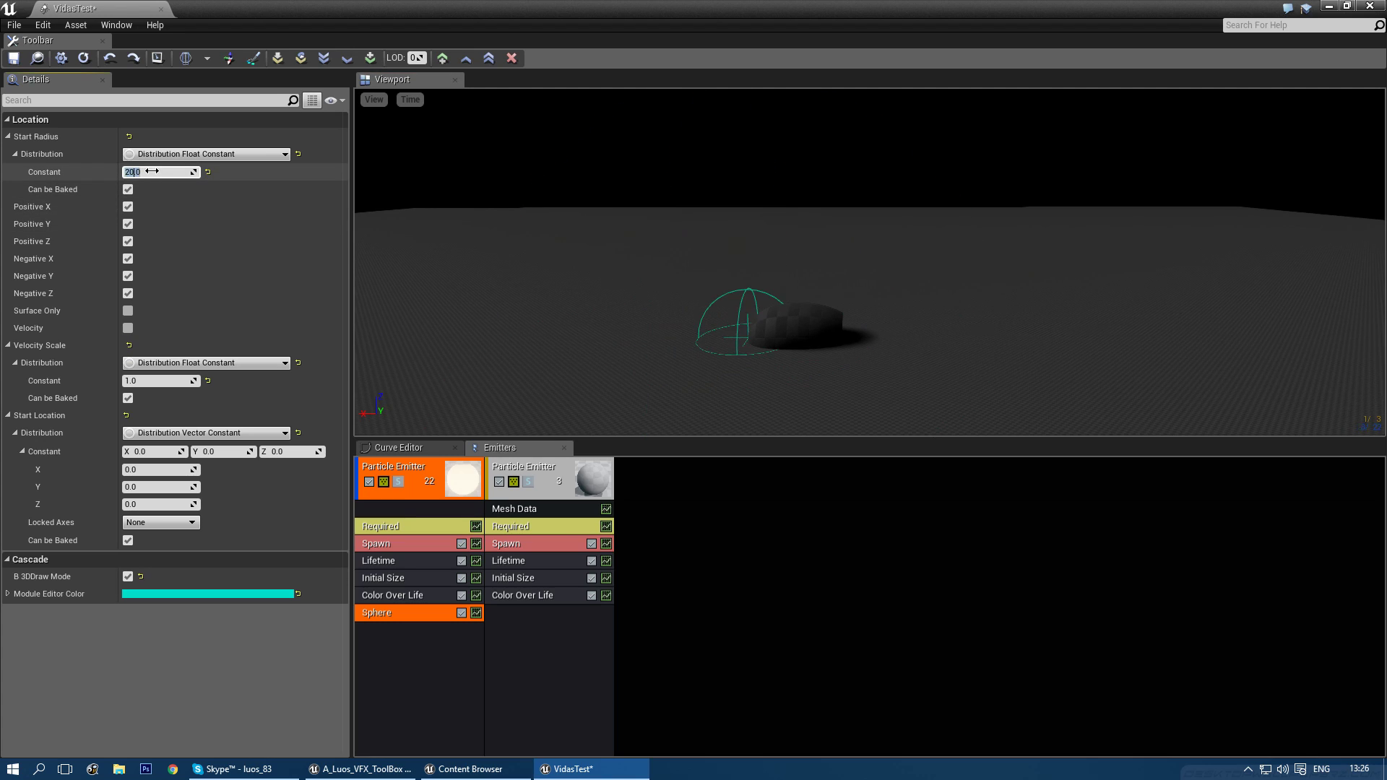
{"action": "left_click_drag", "start_coordinate": [723, 274], "coordinate": [723, 325]}
{"action": "right_click_drag", "start_coordinate": [722, 325], "coordinate": [723, 289]}
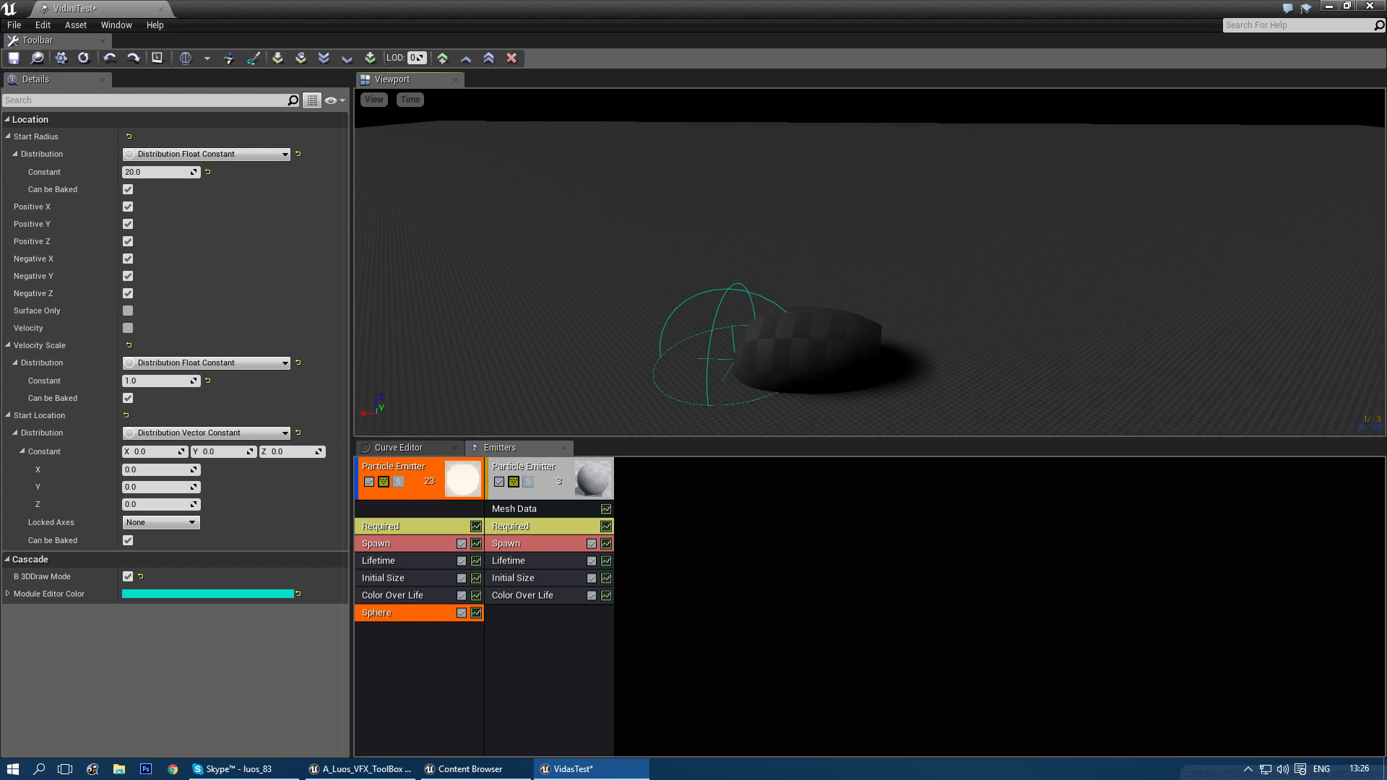
{"action": "left_click_drag", "start_coordinate": [728, 359], "coordinate": [731, 404]}
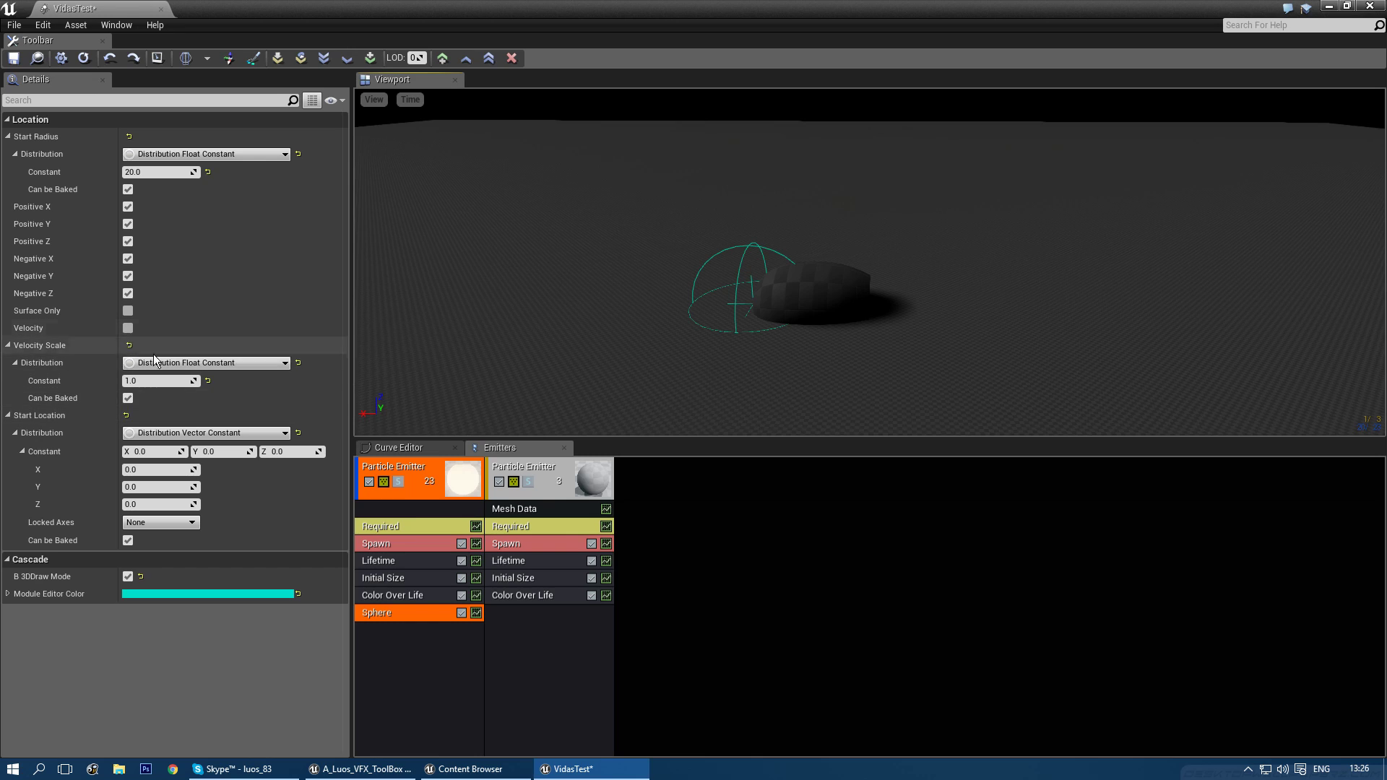
- Add a Spawn burst entry and enable Velocity on the Sphere module
{"action": "left_click", "coordinate": [441, 546]}
{"action": "right_click", "coordinate": [210, 152]}
{"action": "left_click", "coordinate": [244, 175]}
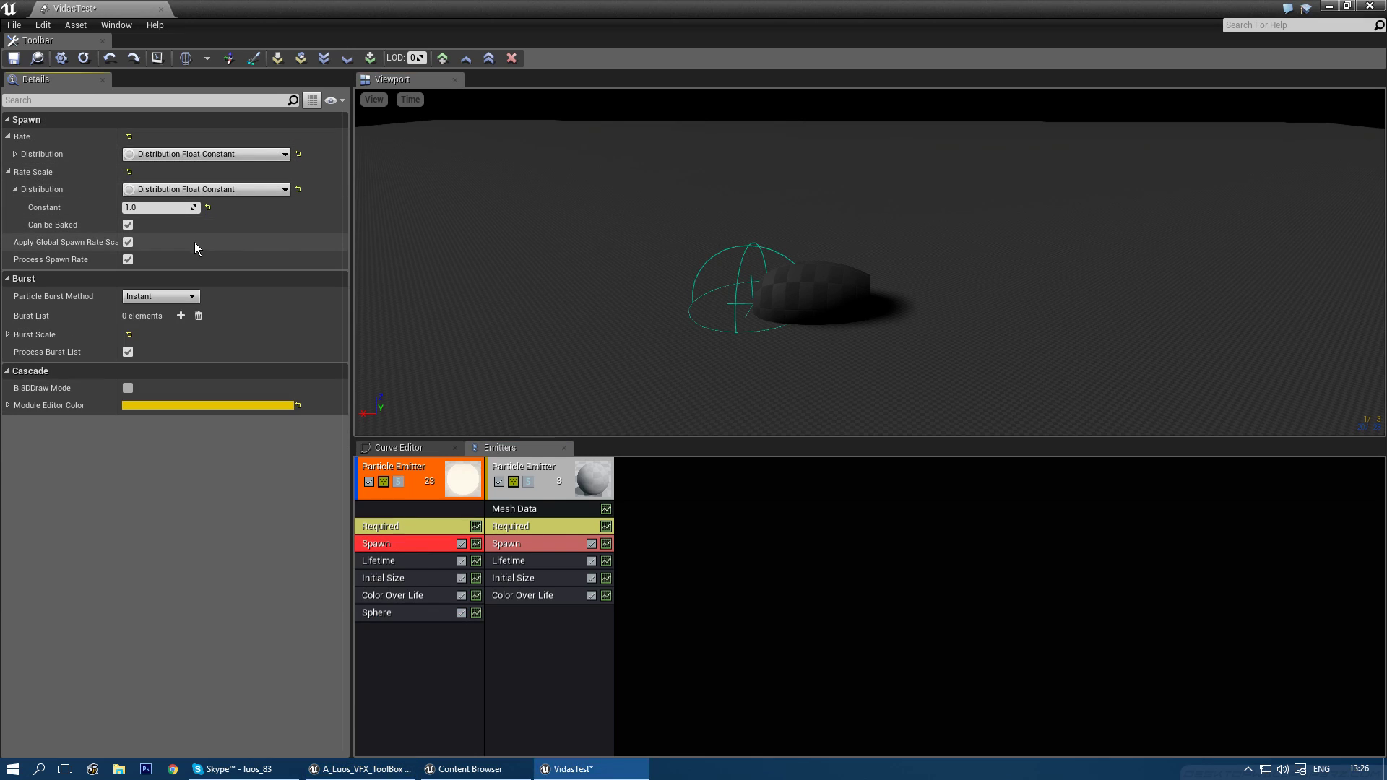
{"action": "left_click", "coordinate": [180, 315]}
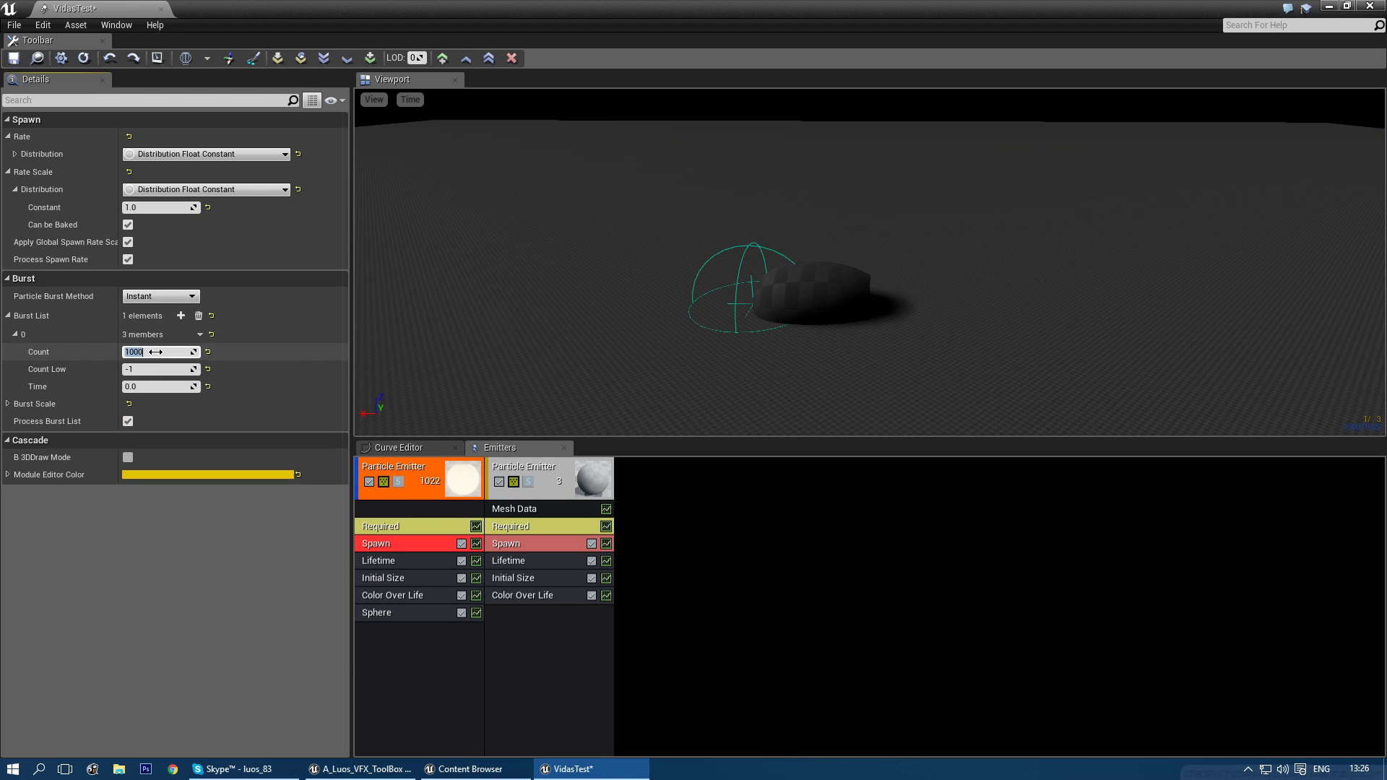
{"action": "left_click", "coordinate": [415, 507]}
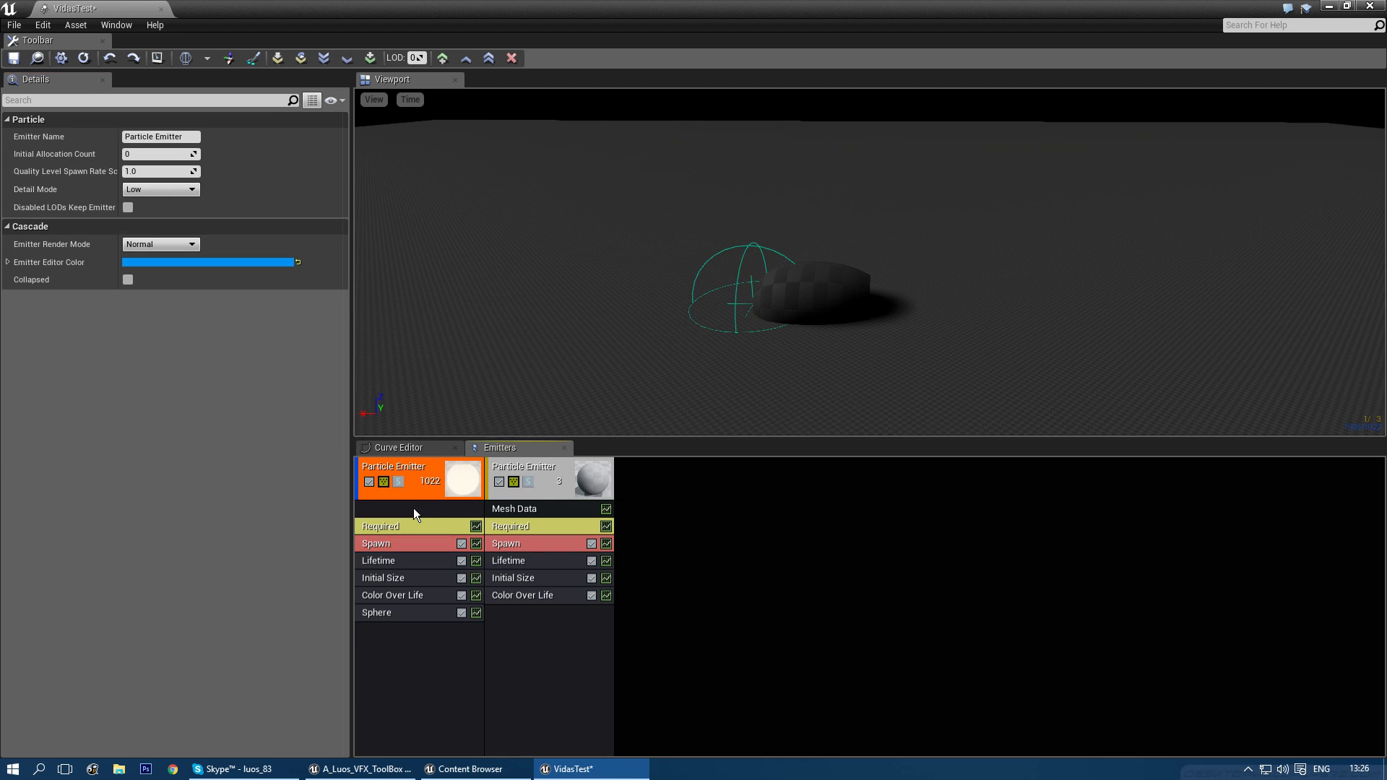
{"action": "left_click", "coordinate": [417, 613]}
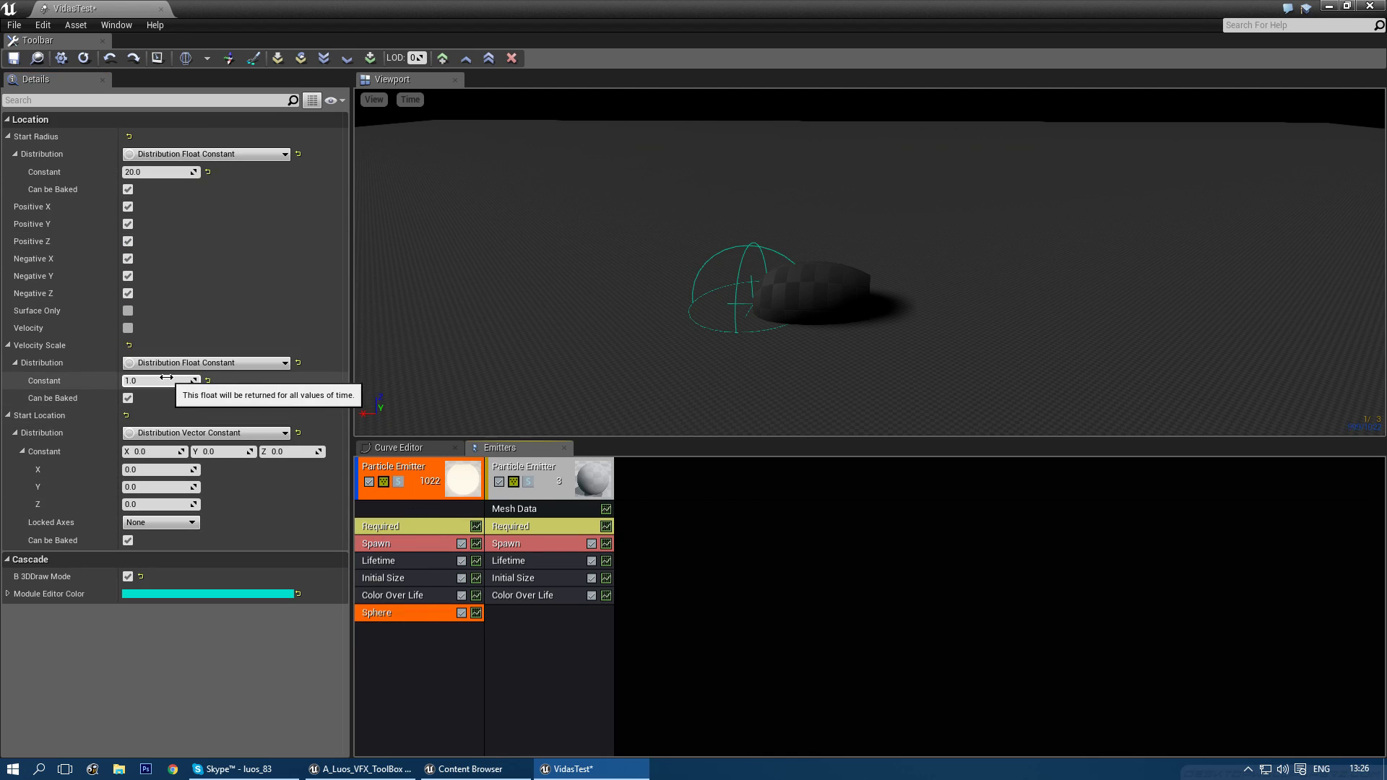
{"action": "left_click", "coordinate": [128, 329]}
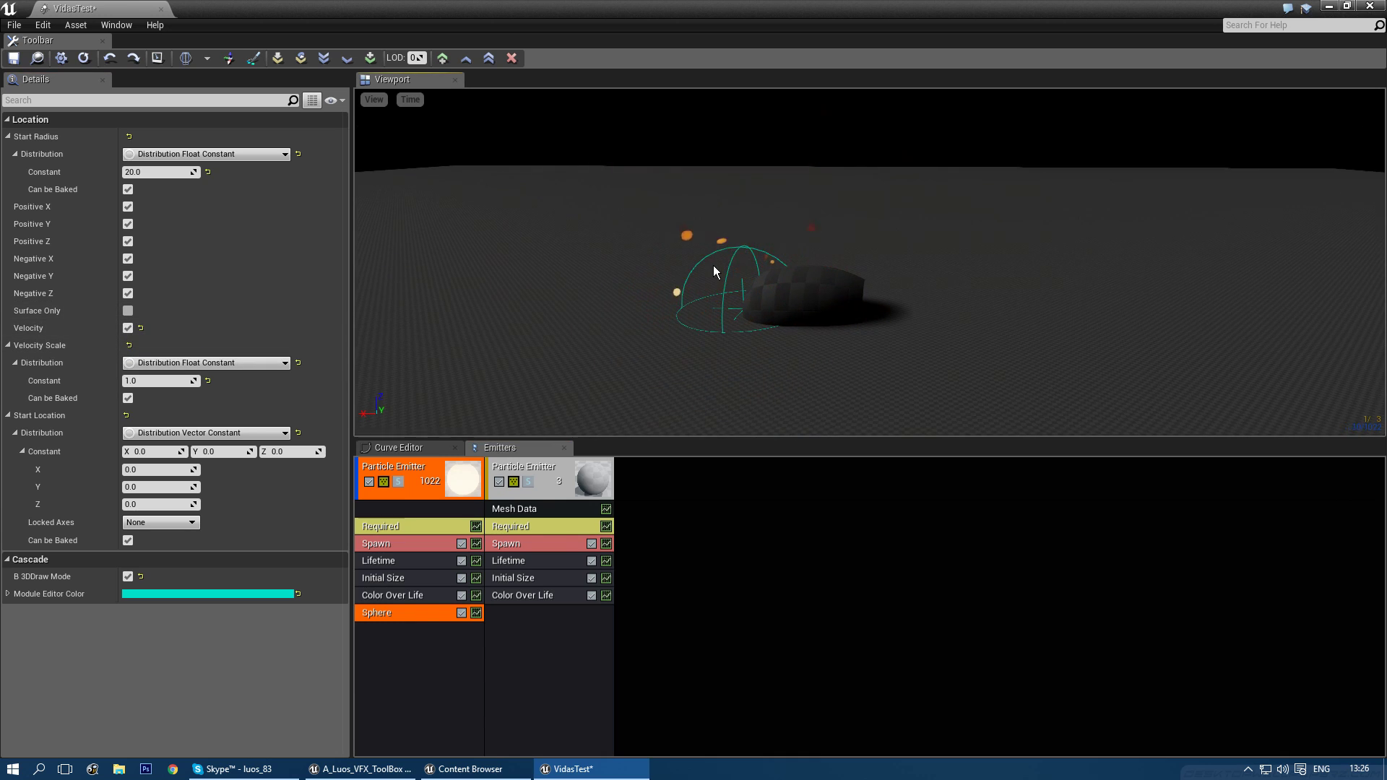
- Set spawn rate to 0 and Sphere Velocity Scale to a Float Uniform range of 5–10
{"action": "left_click", "coordinate": [393, 544]}
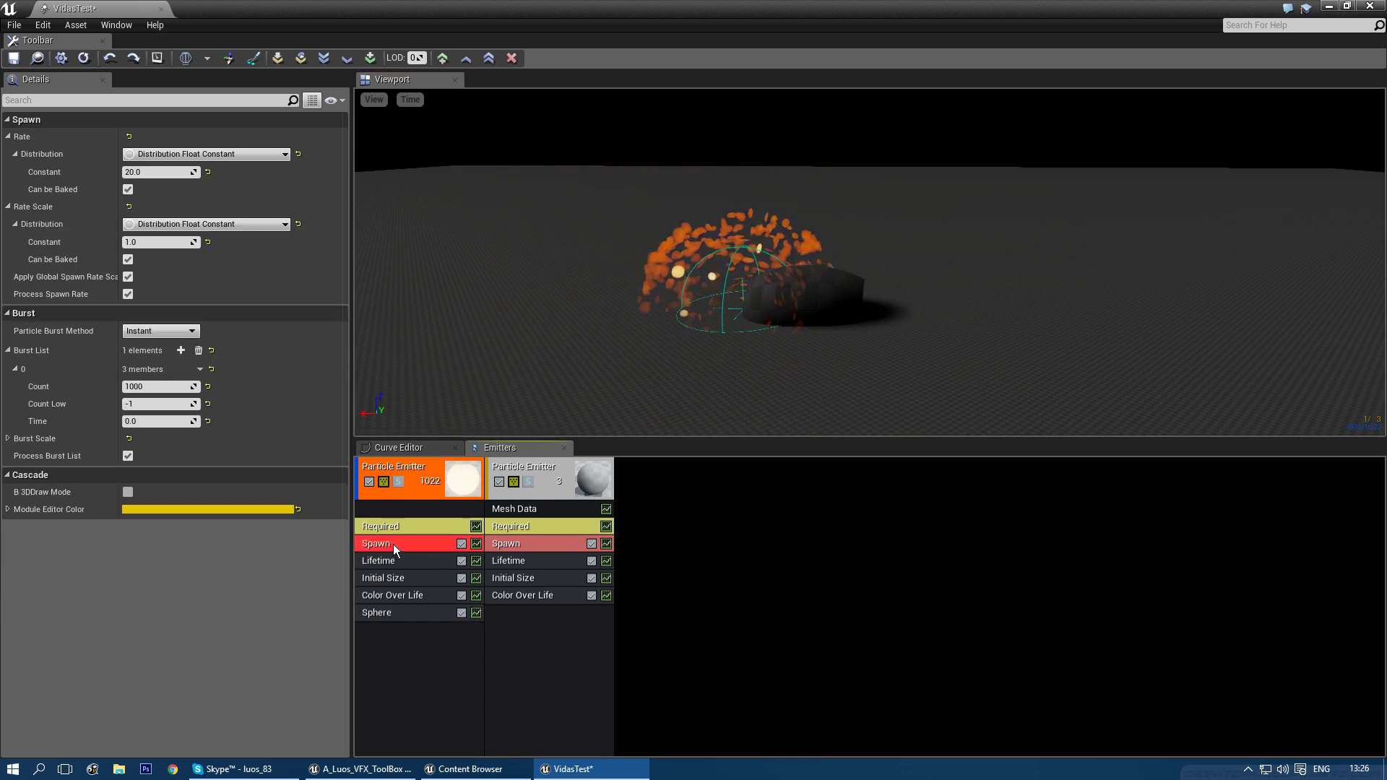
{"action": "left_click", "coordinate": [165, 174]}
{"action": "type", "text": "0"}
{"action": "key", "text": "Return"}
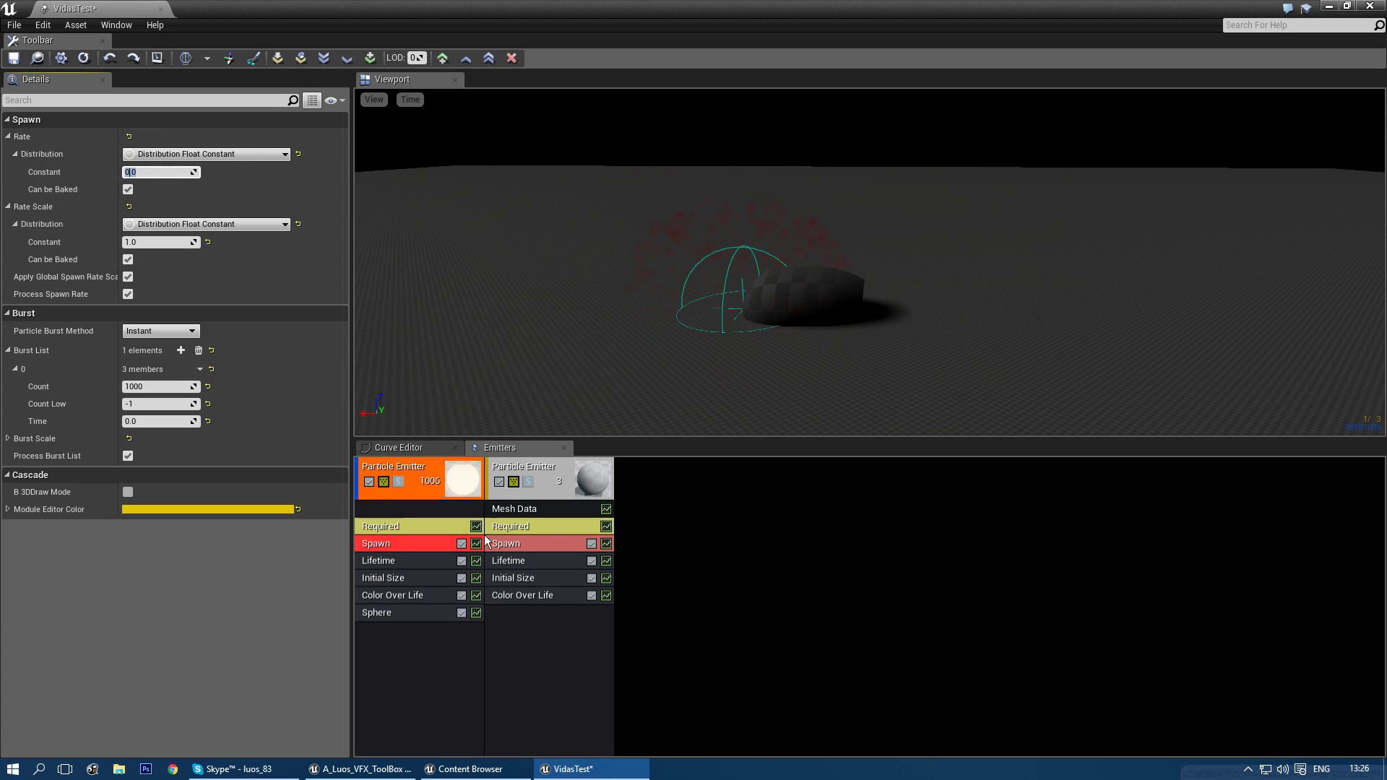
{"action": "left_click", "coordinate": [394, 611]}
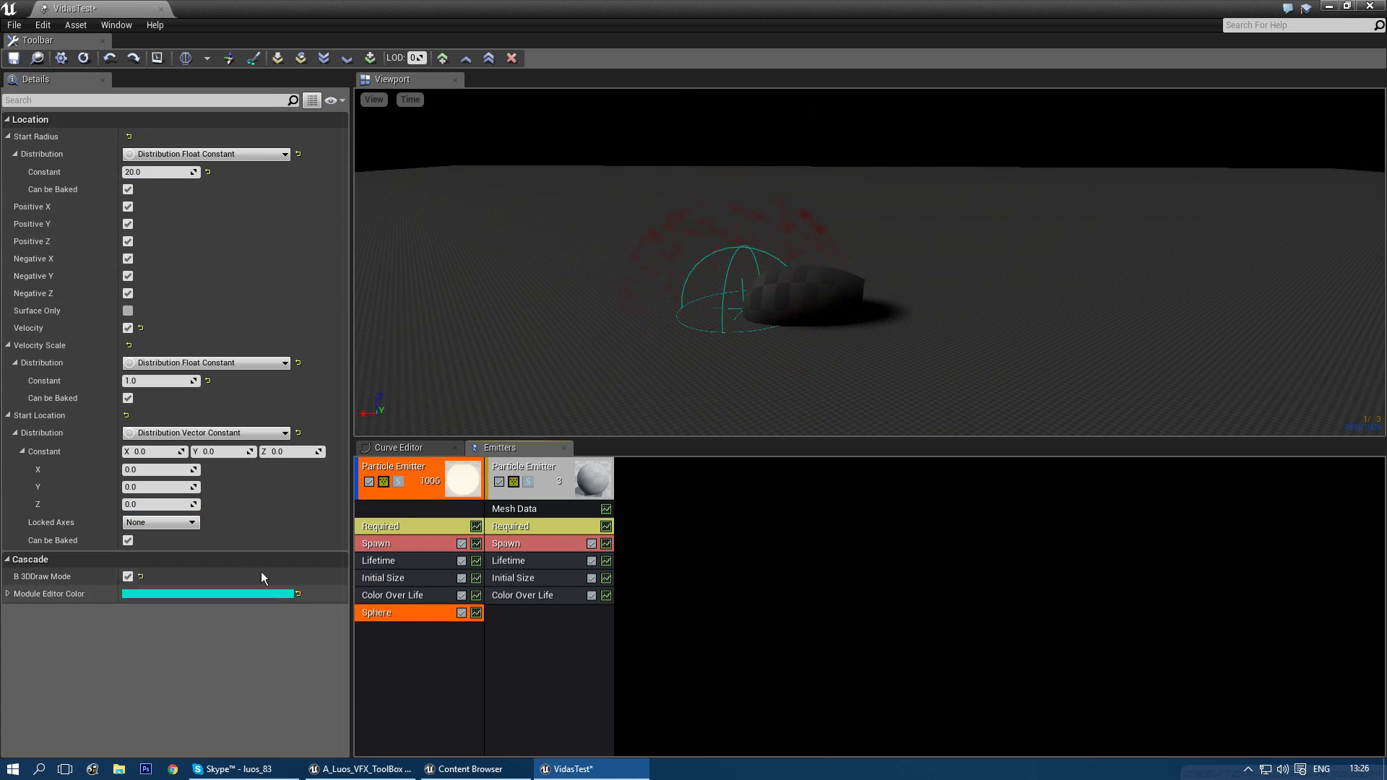
{"action": "left_click", "coordinate": [206, 365]}
{"action": "left_click", "coordinate": [228, 434]}
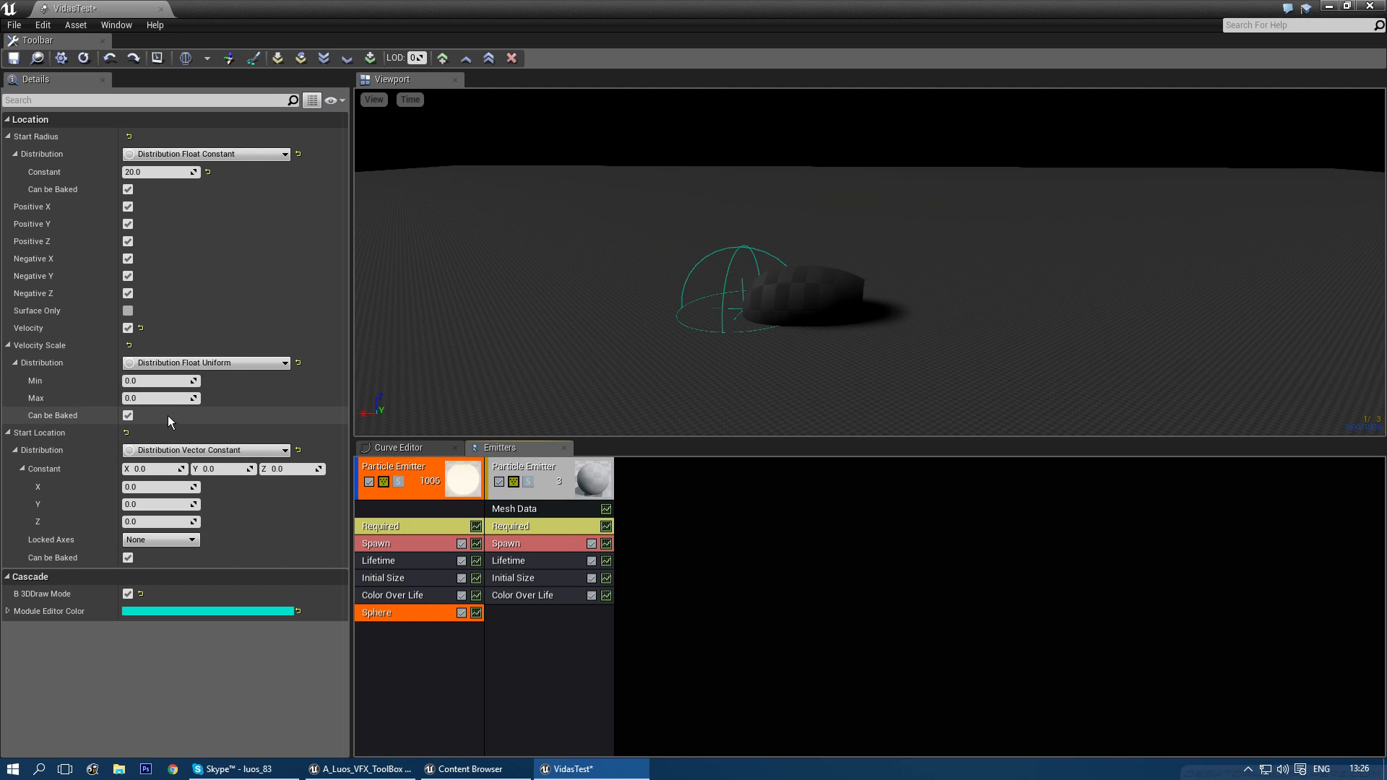
{"action": "key", "text": "Tab"}
{"action": "type", "text": "10"}
{"action": "key", "text": "Return"}
{"action": "left_click_drag", "start_coordinate": [614, 344], "coordinate": [669, 313]}
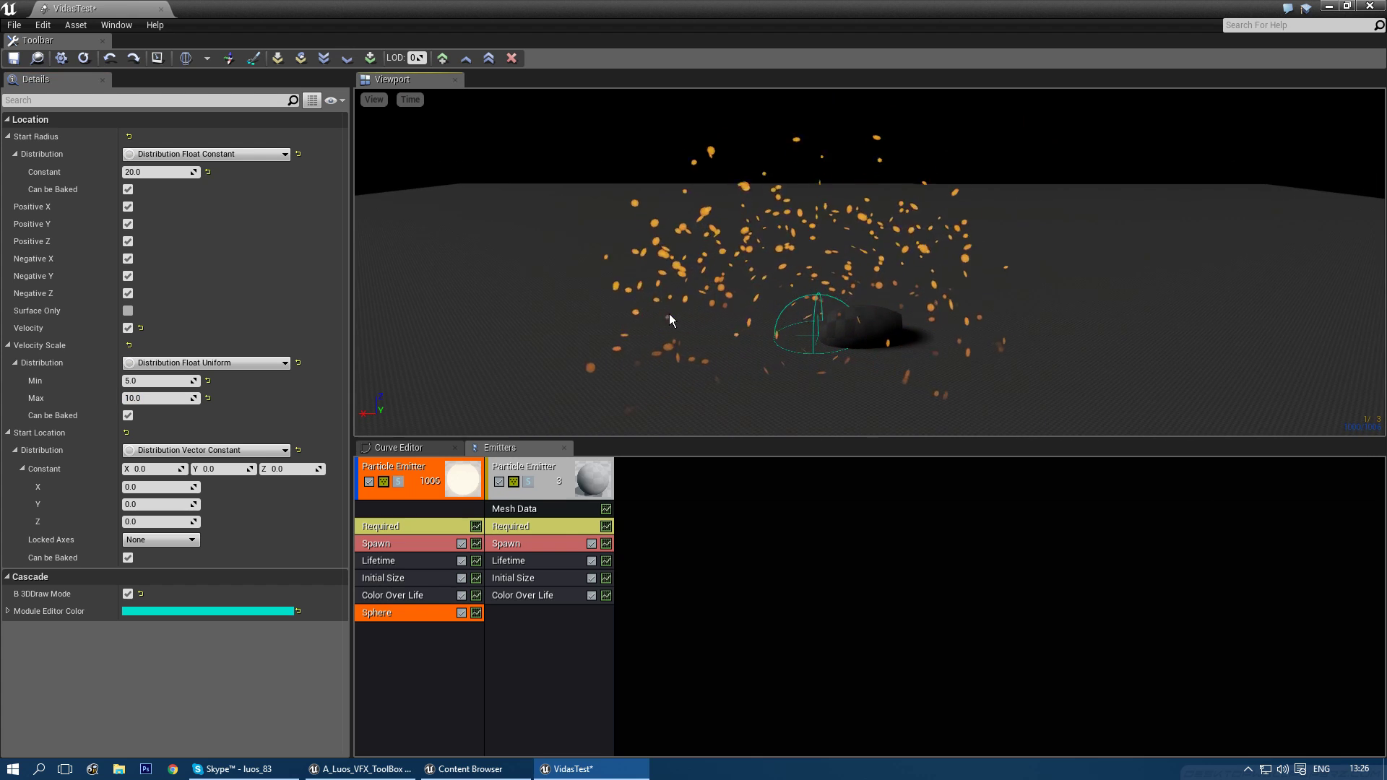
- Add Size By Speed to the spark emitter with Speed Scale 1 × 1 and Max Scale Y 10
{"action": "right_click", "coordinate": [387, 640]}
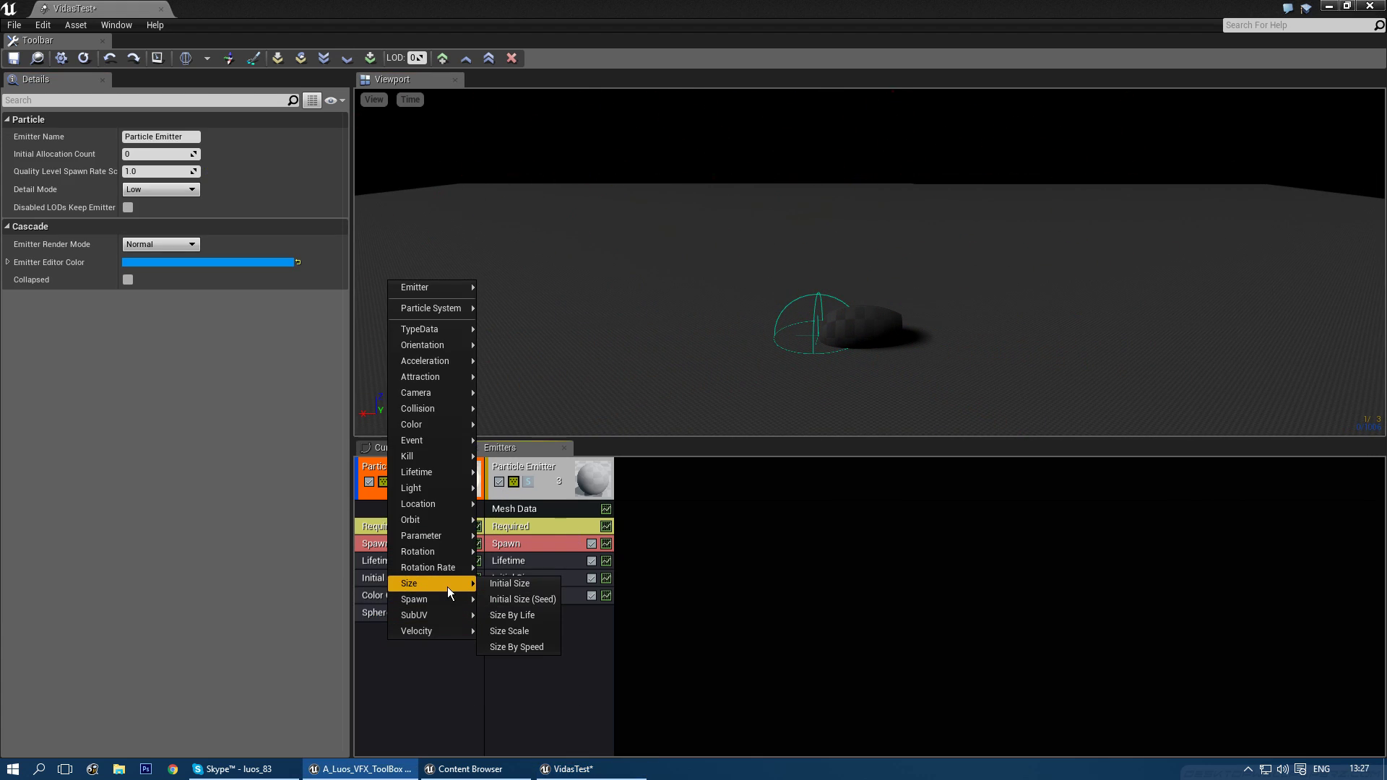
{"action": "left_click", "coordinate": [524, 647]}
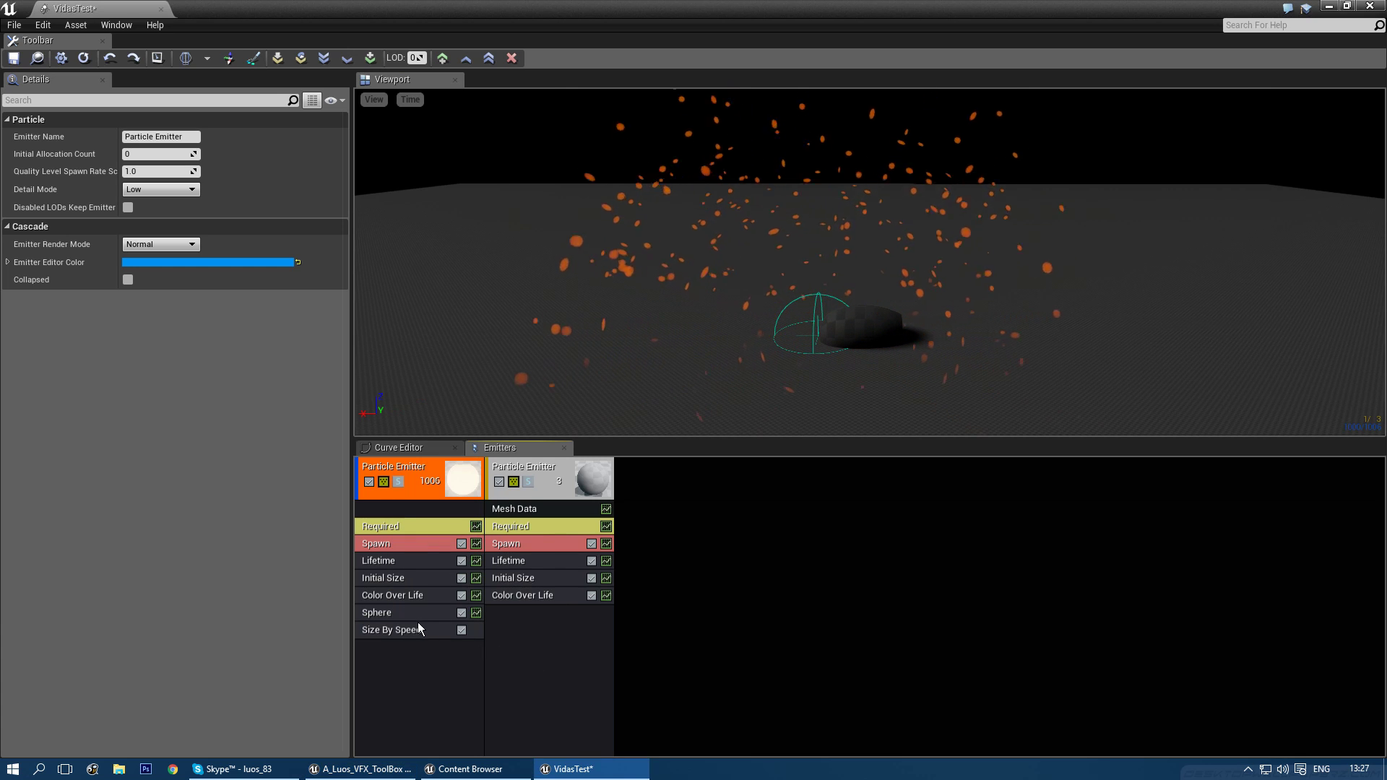
{"action": "left_click", "coordinate": [411, 630]}
{"action": "left_click", "coordinate": [169, 136]}
{"action": "type", "text": "1"}
{"action": "key", "text": "Tab"}
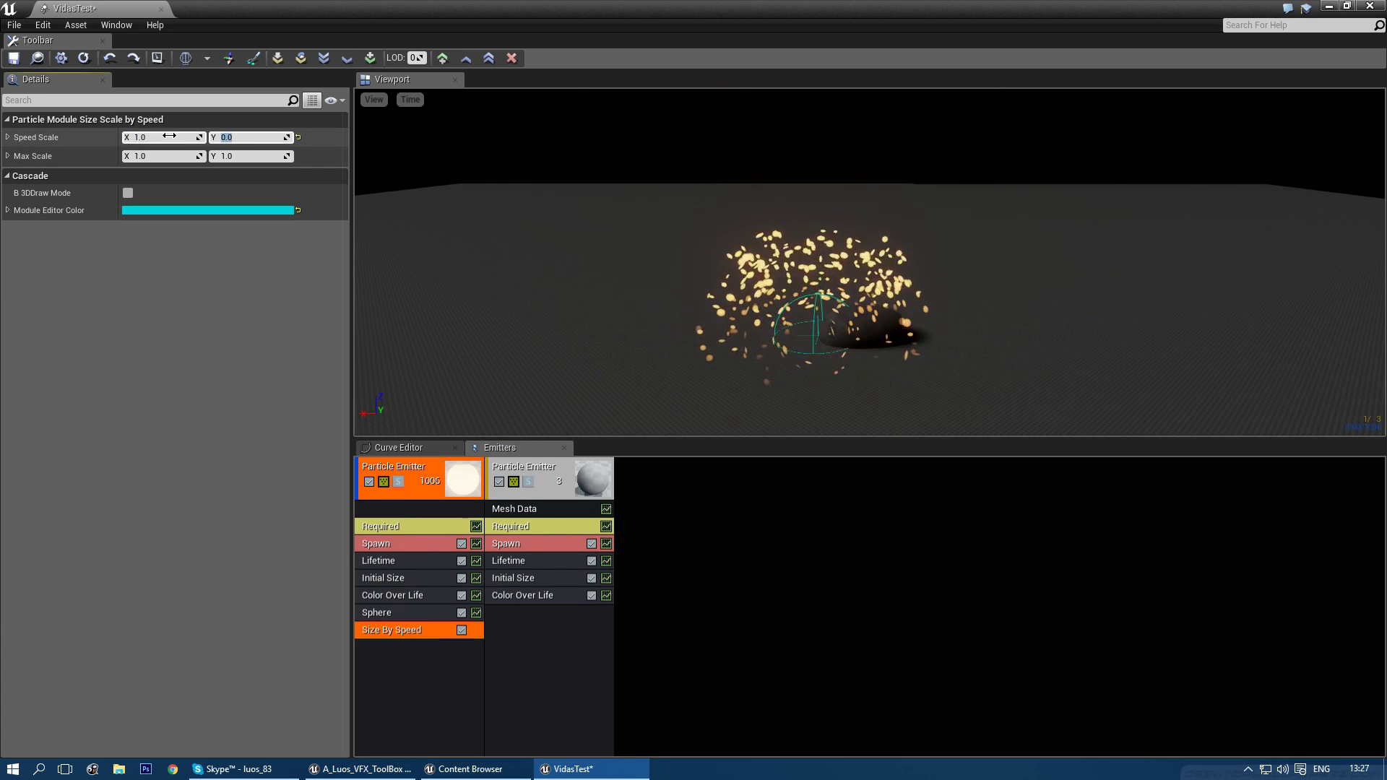
{"action": "type", "text": "1"}
{"action": "key", "text": "Tab"}
{"action": "key", "text": "Tab"}
{"action": "type", "text": "10"}
{"action": "key", "text": "Return"}
{"action": "left_click_drag", "start_coordinate": [971, 219], "coordinate": [965, 311]}
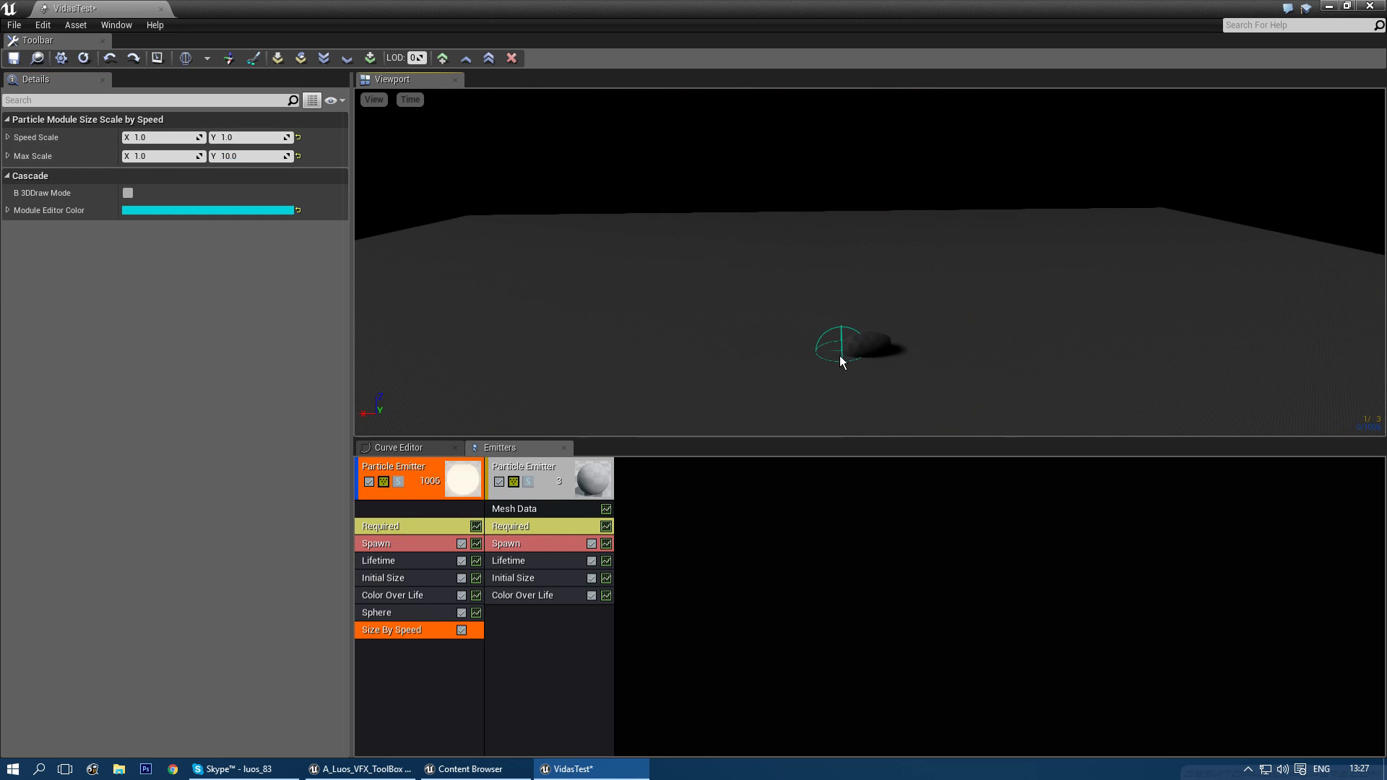
{"action": "left_click_drag", "start_coordinate": [536, 269], "coordinate": [613, 342]}
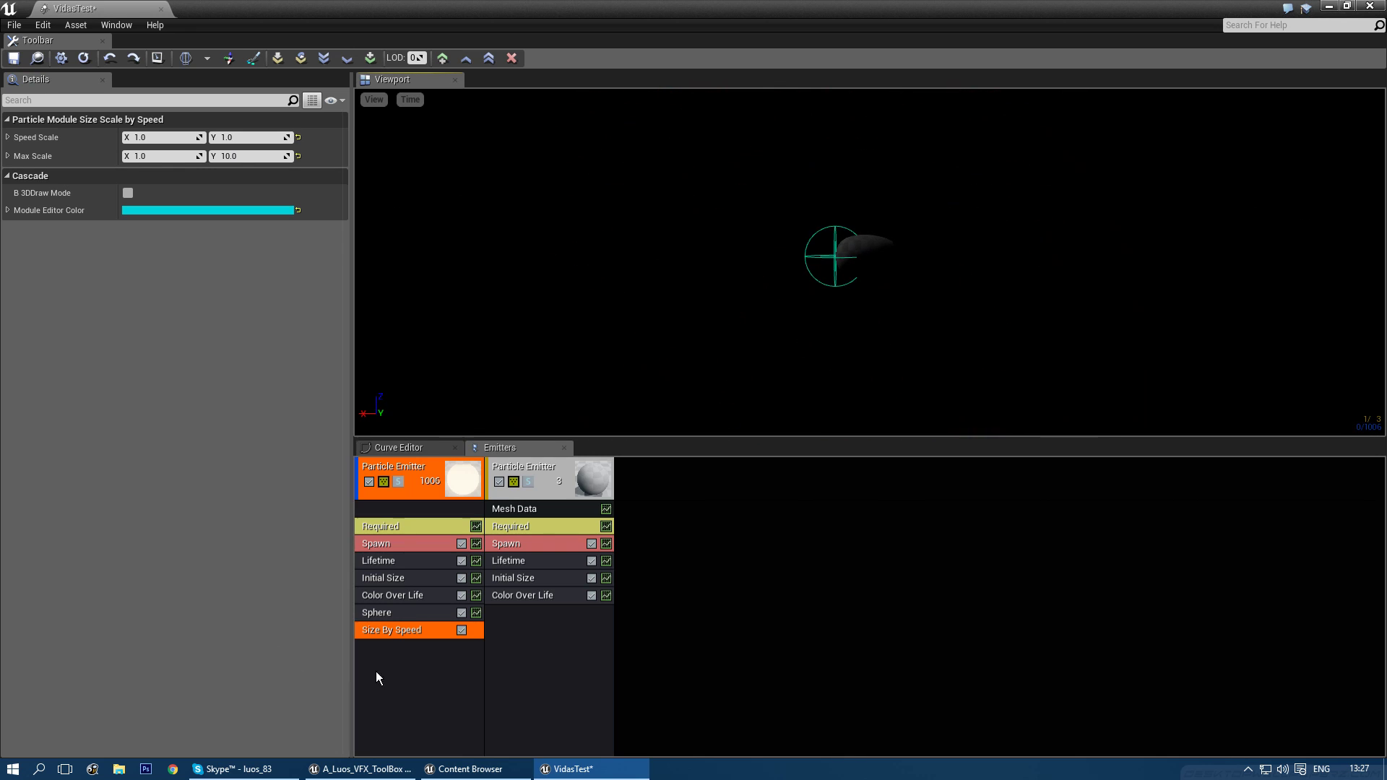
- Set the sparks' Initial Size minimum to 2
{"action": "left_click", "coordinate": [390, 572]}
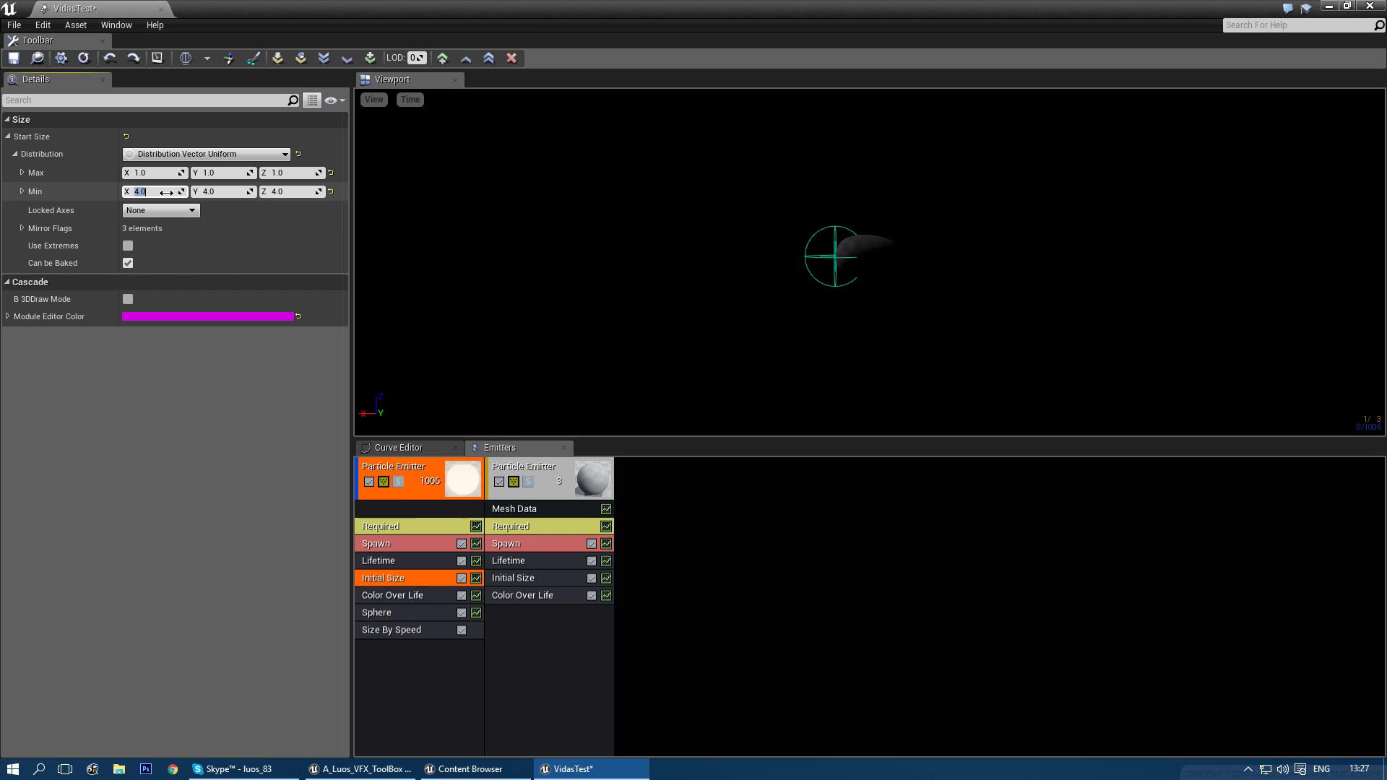
{"action": "type", "text": "2"}
{"action": "key", "text": "Tab"}
{"action": "type", "text": "2"}
{"action": "key", "text": "Tab"}
{"action": "type", "text": "2"}
{"action": "key", "text": "Return"}
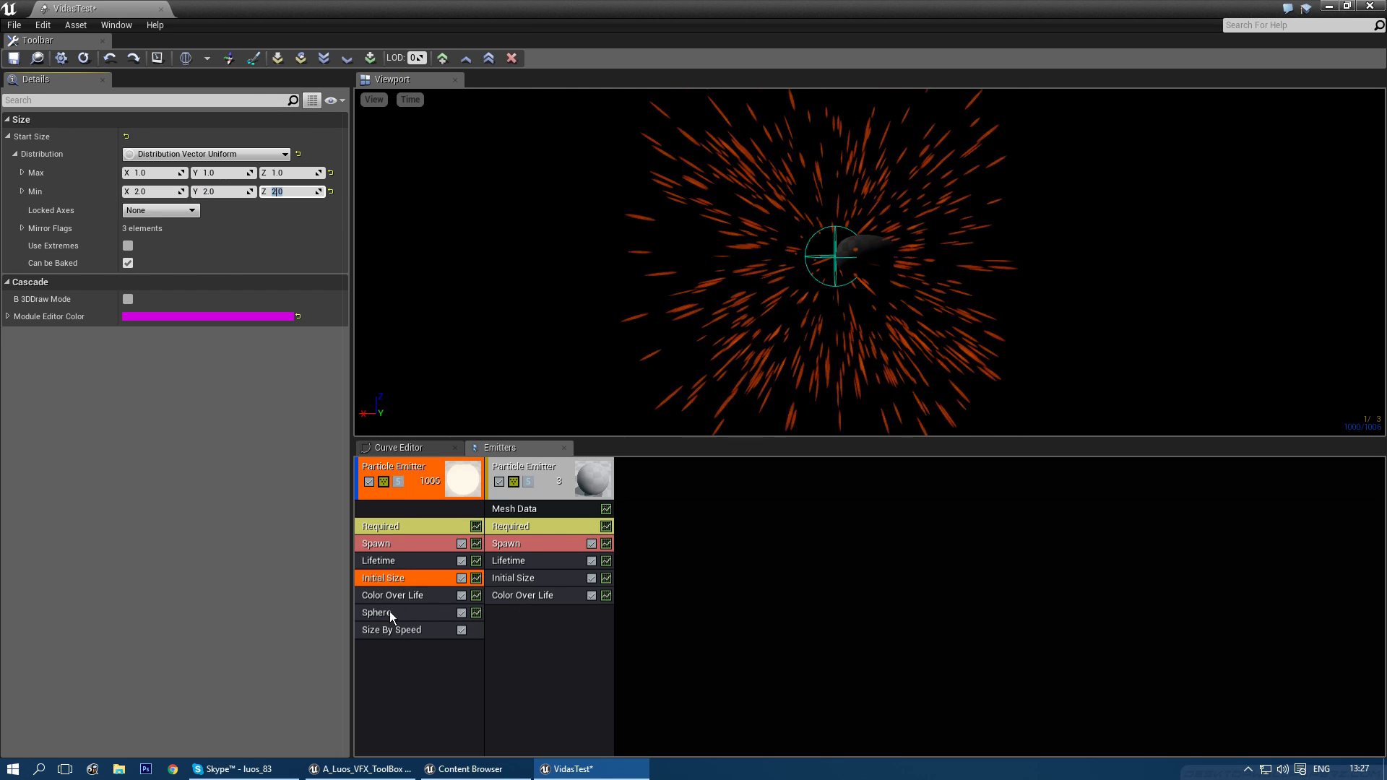
- Set the Sphere Velocity Scale to minimum 10 and maximum 20
{"action": "left_click", "coordinate": [389, 612]}
{"action": "left_click", "coordinate": [147, 382]}
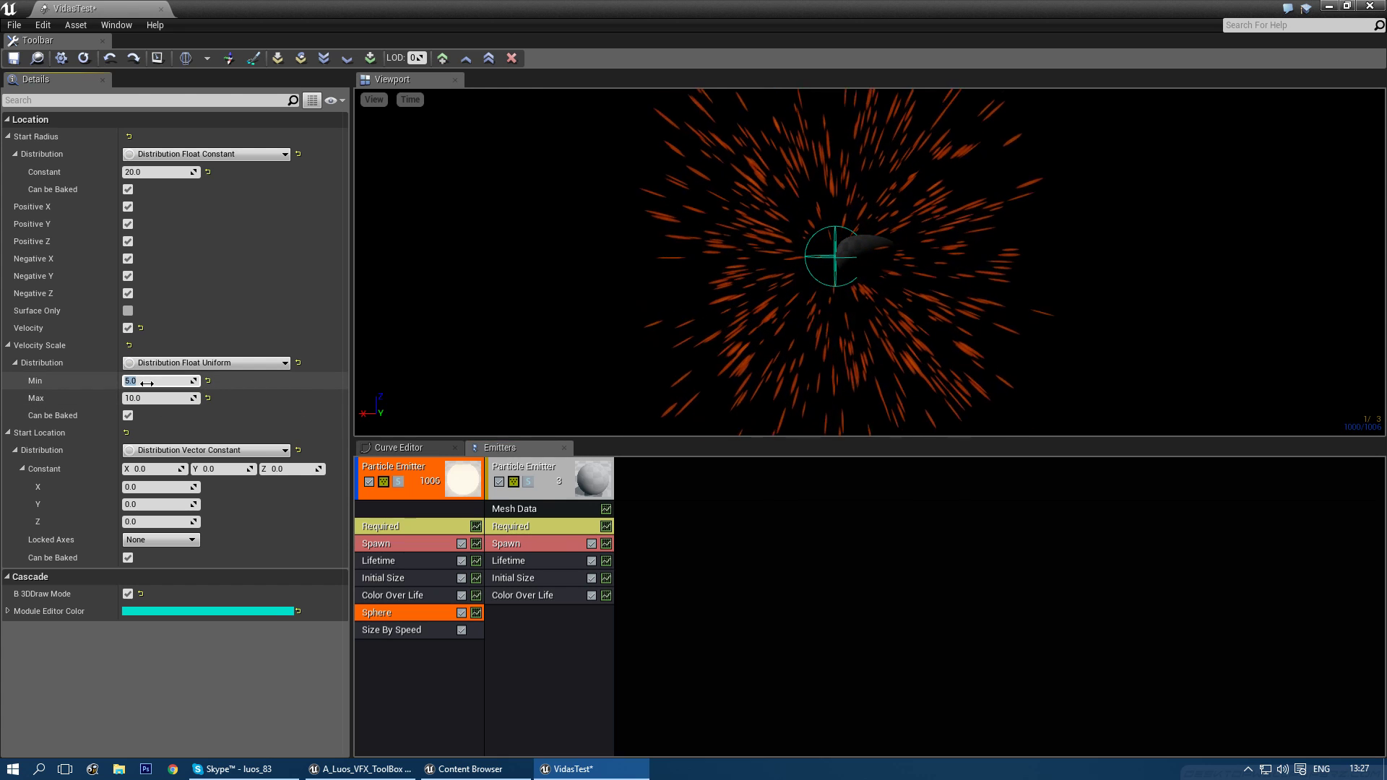
{"action": "type", "text": "10"}
{"action": "key", "text": "Tab"}
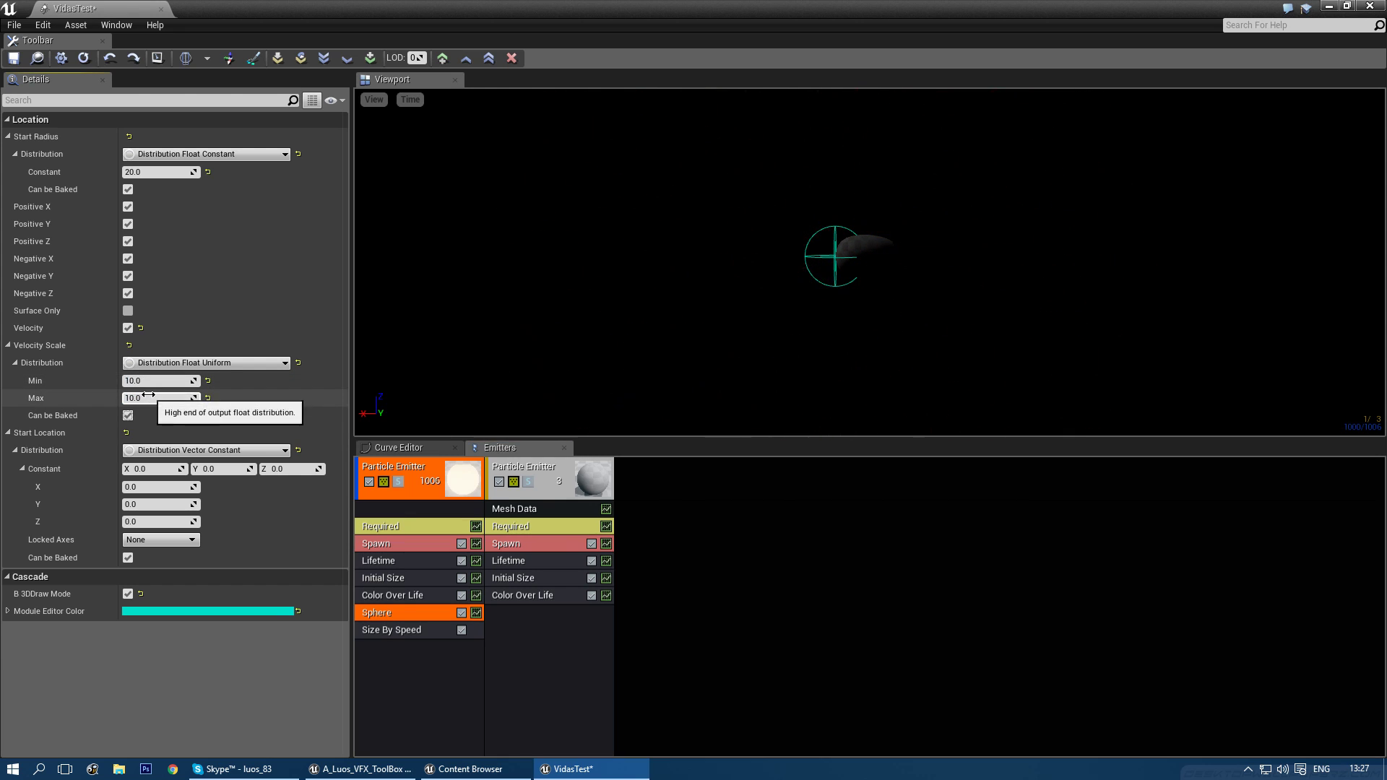
{"action": "type", "text": "20"}
{"action": "key", "text": "Return"}
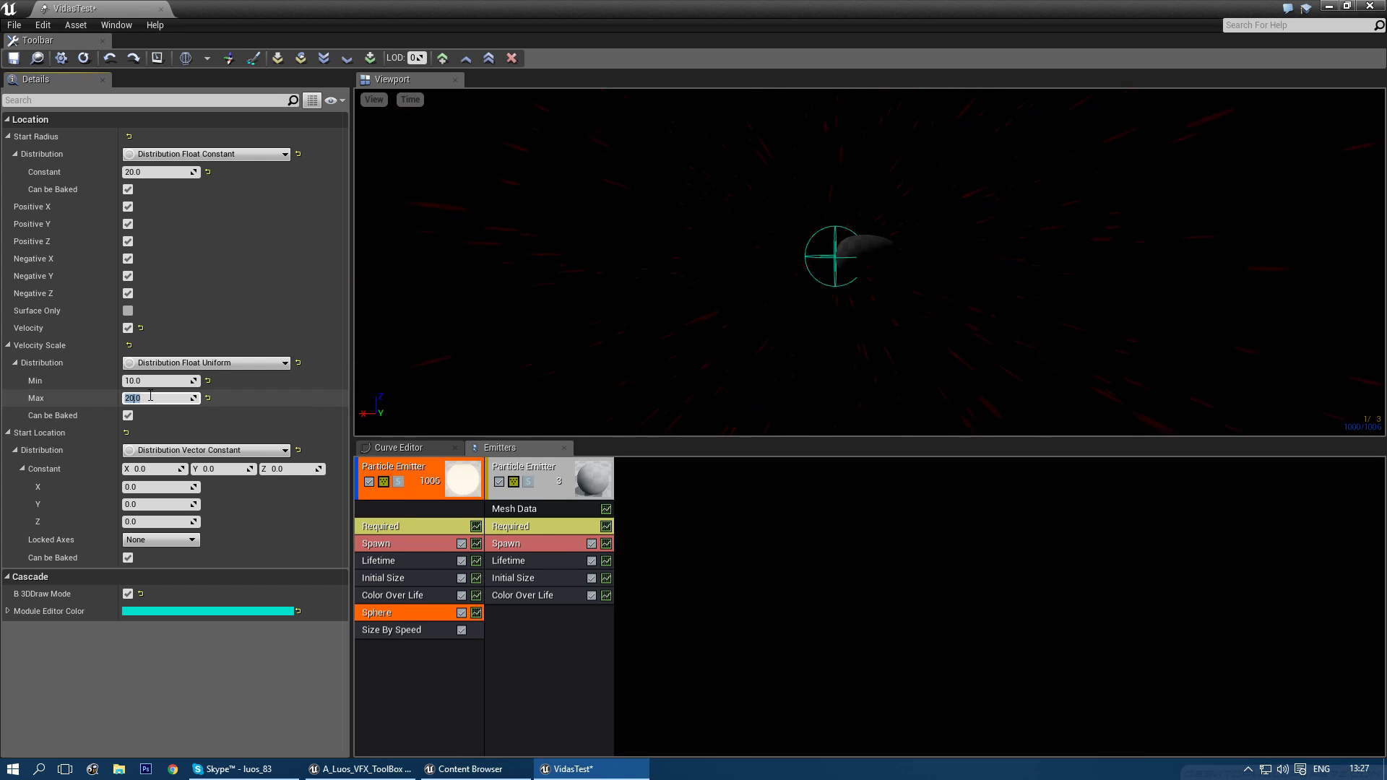
- Set the sparks' Lifetime range to 0.3–0.5
{"action": "left_click", "coordinate": [378, 559]}
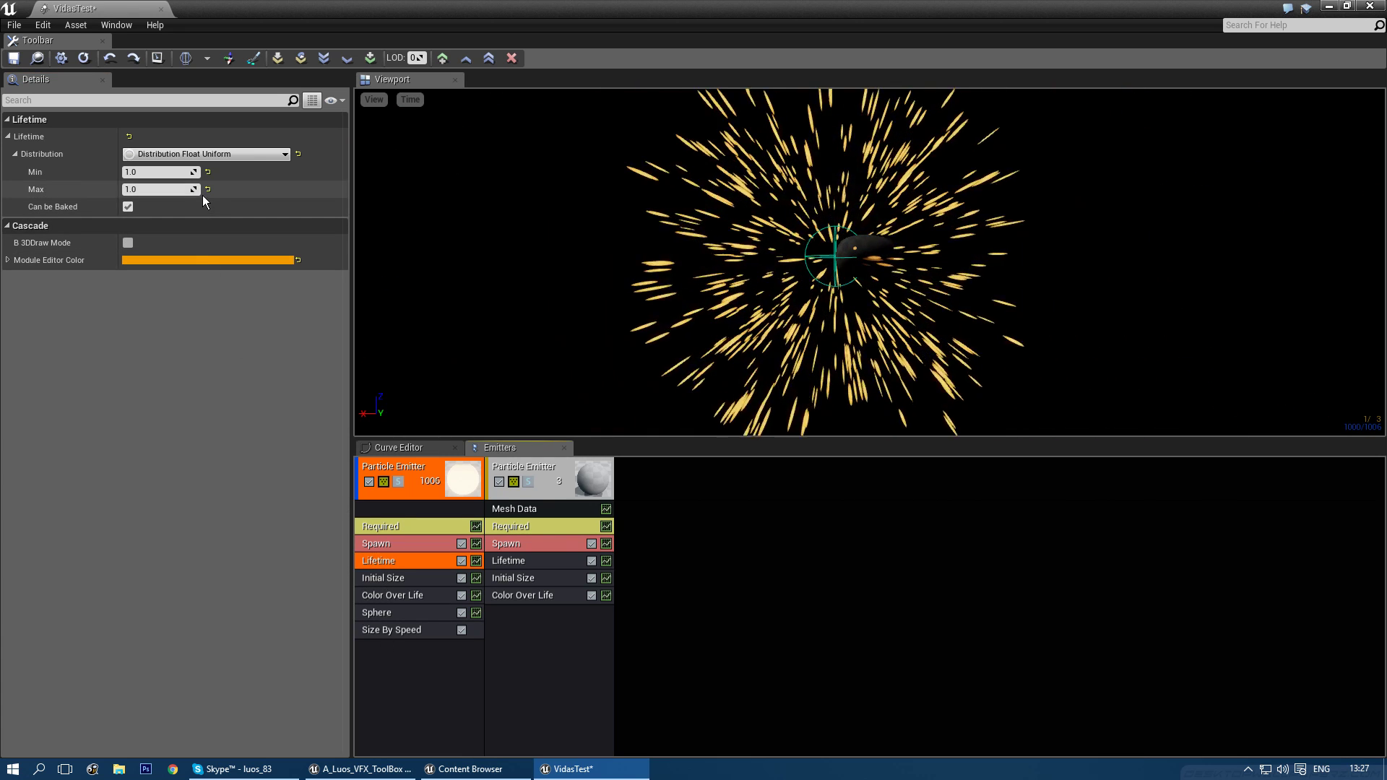
{"action": "left_click", "coordinate": [155, 170]}
{"action": "type", "text": "0.3"}
{"action": "key", "text": "Tab"}
{"action": "type", "text": "0.5"}
{"action": "key", "text": "Return"}
{"action": "right_click_drag", "start_coordinate": [772, 198], "coordinate": [773, 232]}
- Raise the Size By Speed Max Scale Y to 20
{"action": "left_click", "coordinate": [394, 616]}
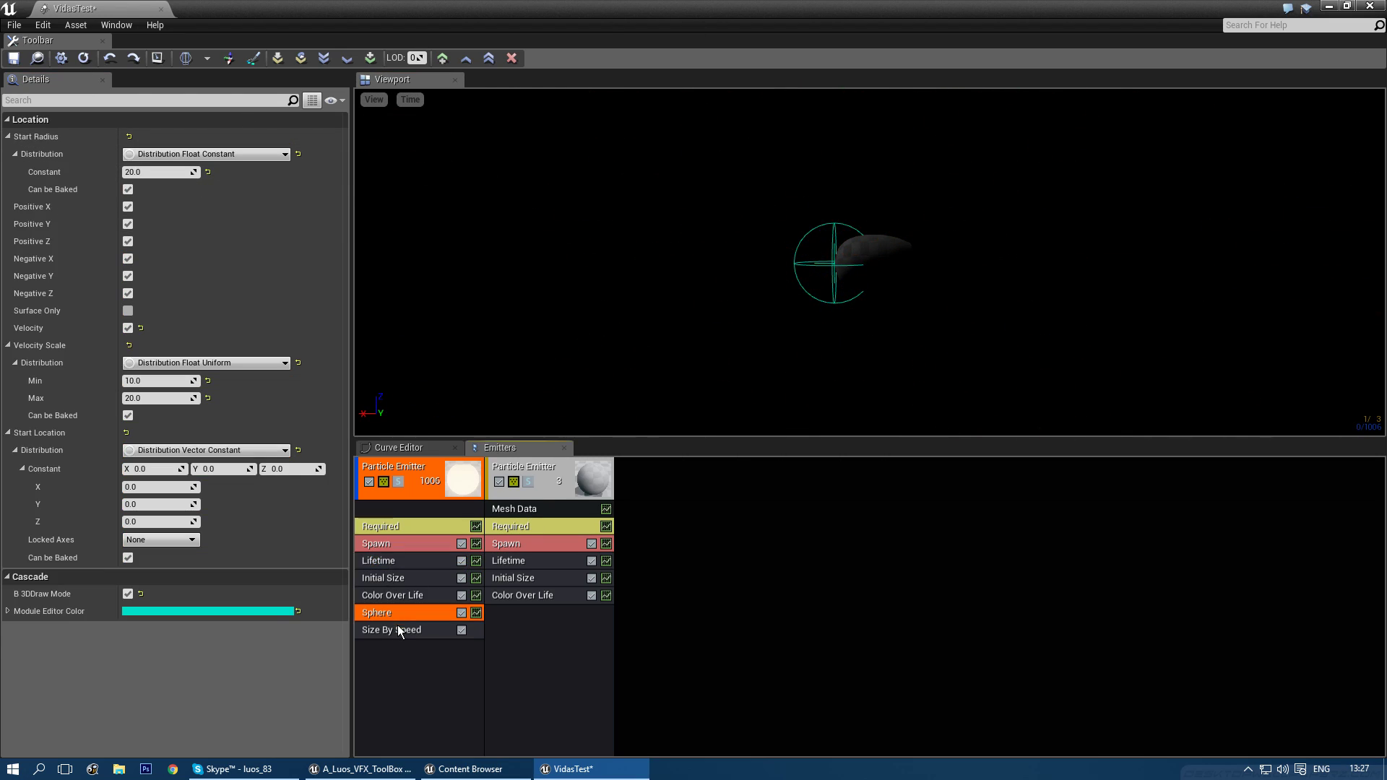
{"action": "left_click", "coordinate": [394, 630]}
{"action": "left_click", "coordinate": [242, 156]}
{"action": "type", "text": "20"}
{"action": "key", "text": "Return"}
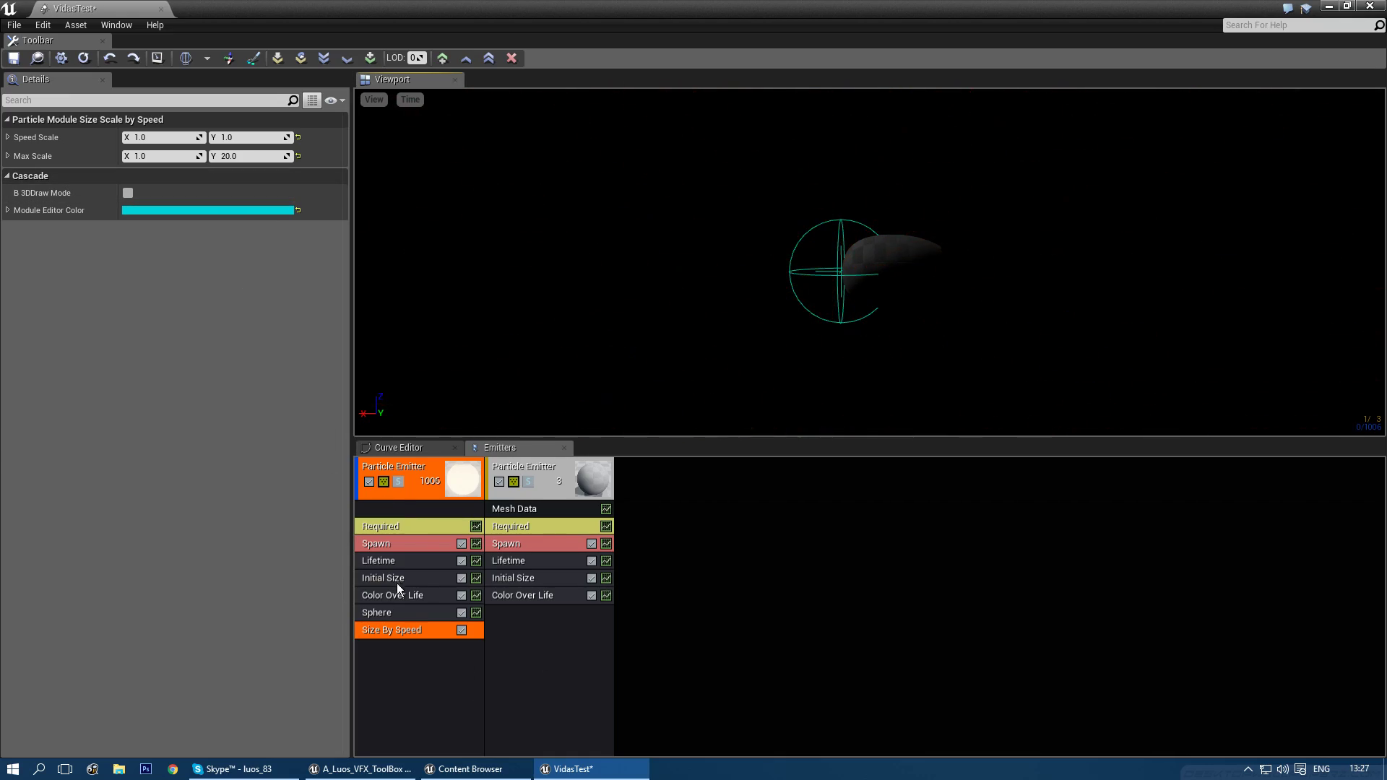
- Raise the minimum Velocity Scale to 100, then disable the spark emitter
{"action": "left_click", "coordinate": [400, 610]}
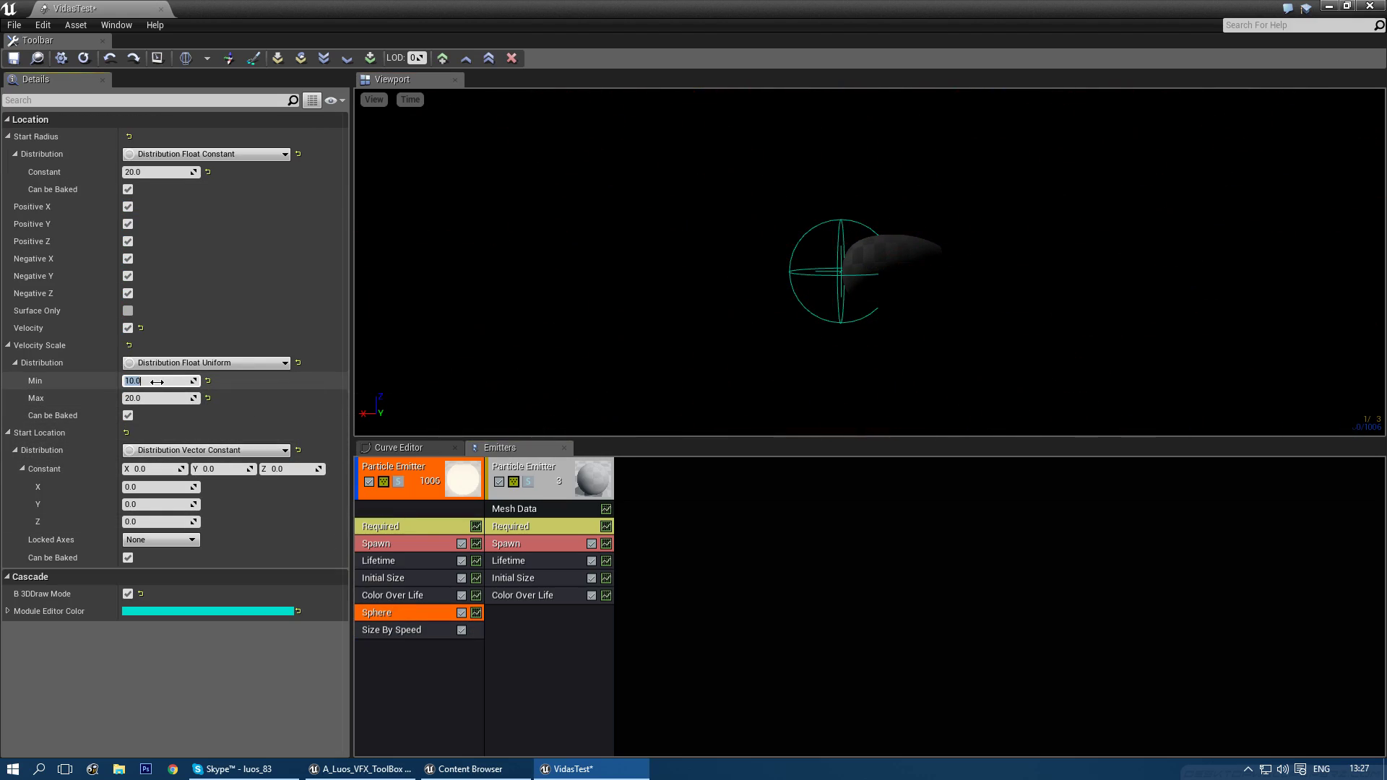
{"action": "type", "text": "100"}
{"action": "key", "text": "Return"}
{"action": "mouse_move", "coordinate": [859, 226]}
{"action": "right_mouse_down"}
{"action": "mouse_move", "coordinate": [845, 214]}
{"action": "mouse_move", "coordinate": [867, 233]}
{"action": "right_mouse_up"}
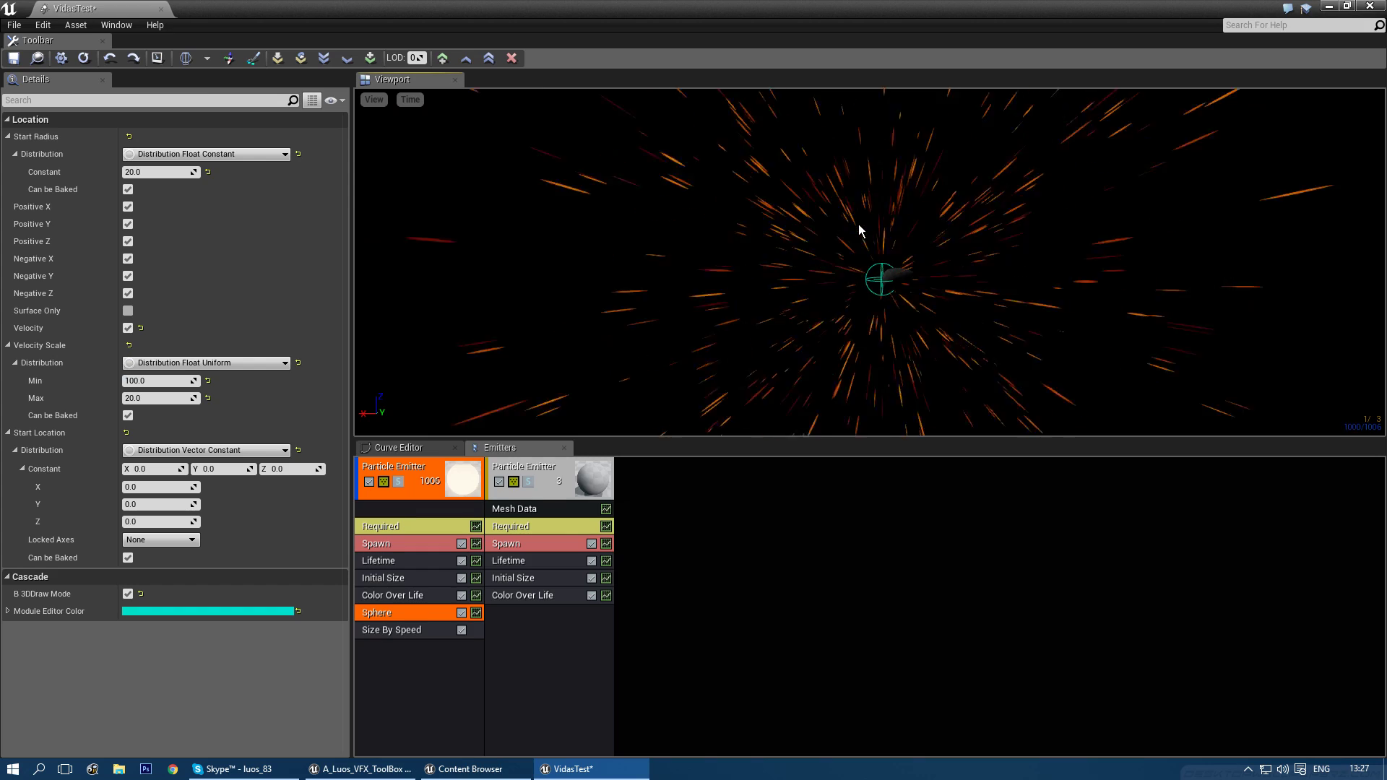
{"action": "right_click_drag", "start_coordinate": [852, 288], "coordinate": [855, 283]}
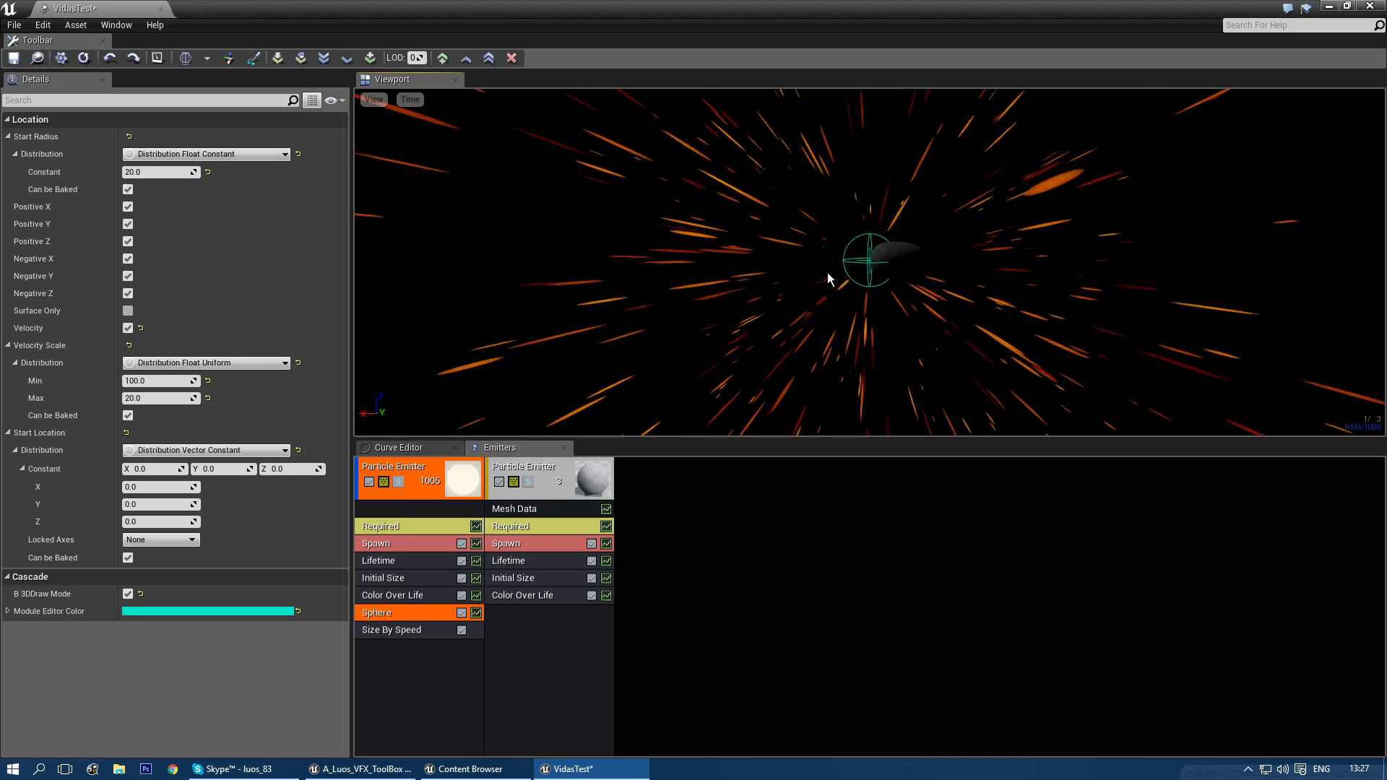
{"action": "right_click_drag", "start_coordinate": [858, 358], "coordinate": [866, 356]}
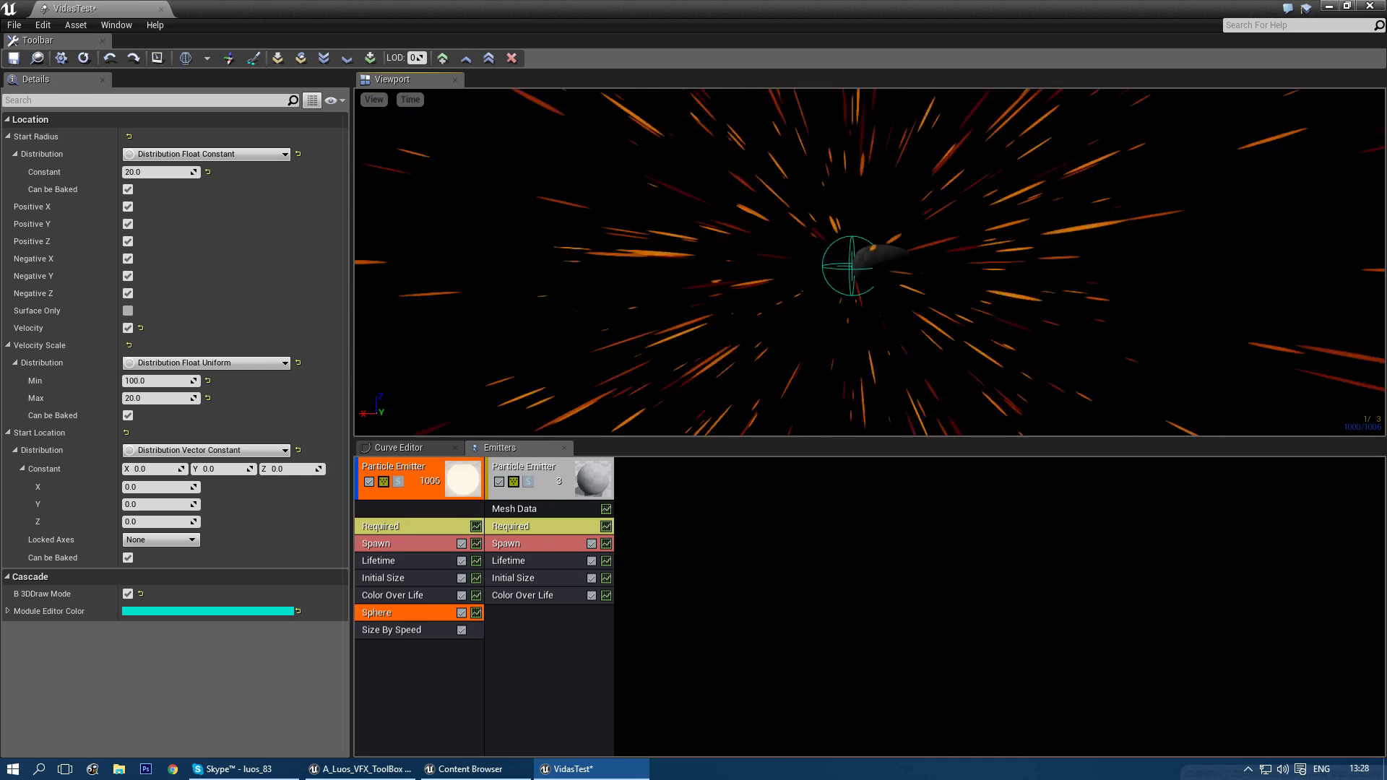
{"action": "left_click_drag", "start_coordinate": [869, 353], "coordinate": [865, 340]}
{"action": "left_click", "coordinate": [369, 481]}
- Swap the orb emitter's mesh from SM_4e_LightOrb_01 to mySphere by searching 'sphere' in Mesh Data
{"action": "left_click", "coordinate": [530, 522]}
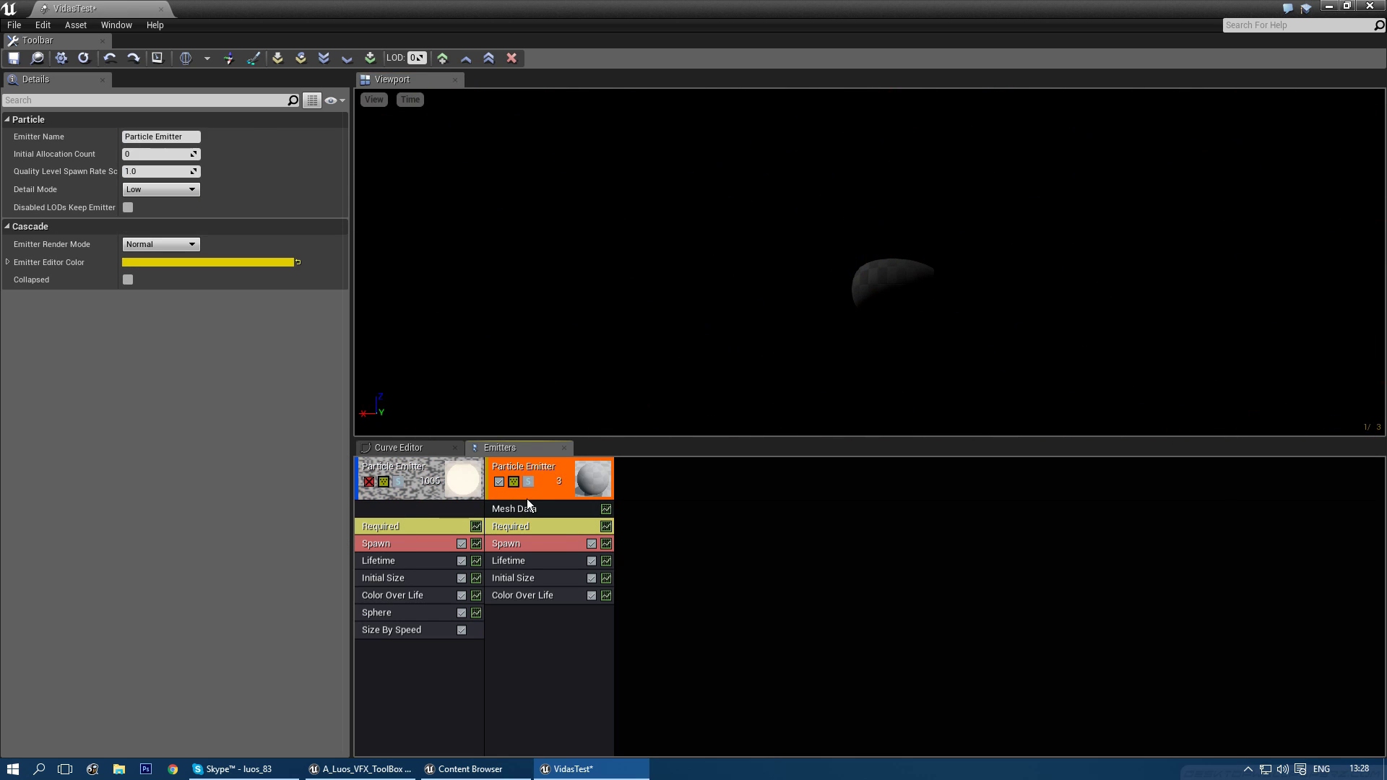
{"action": "left_click", "coordinate": [526, 507]}
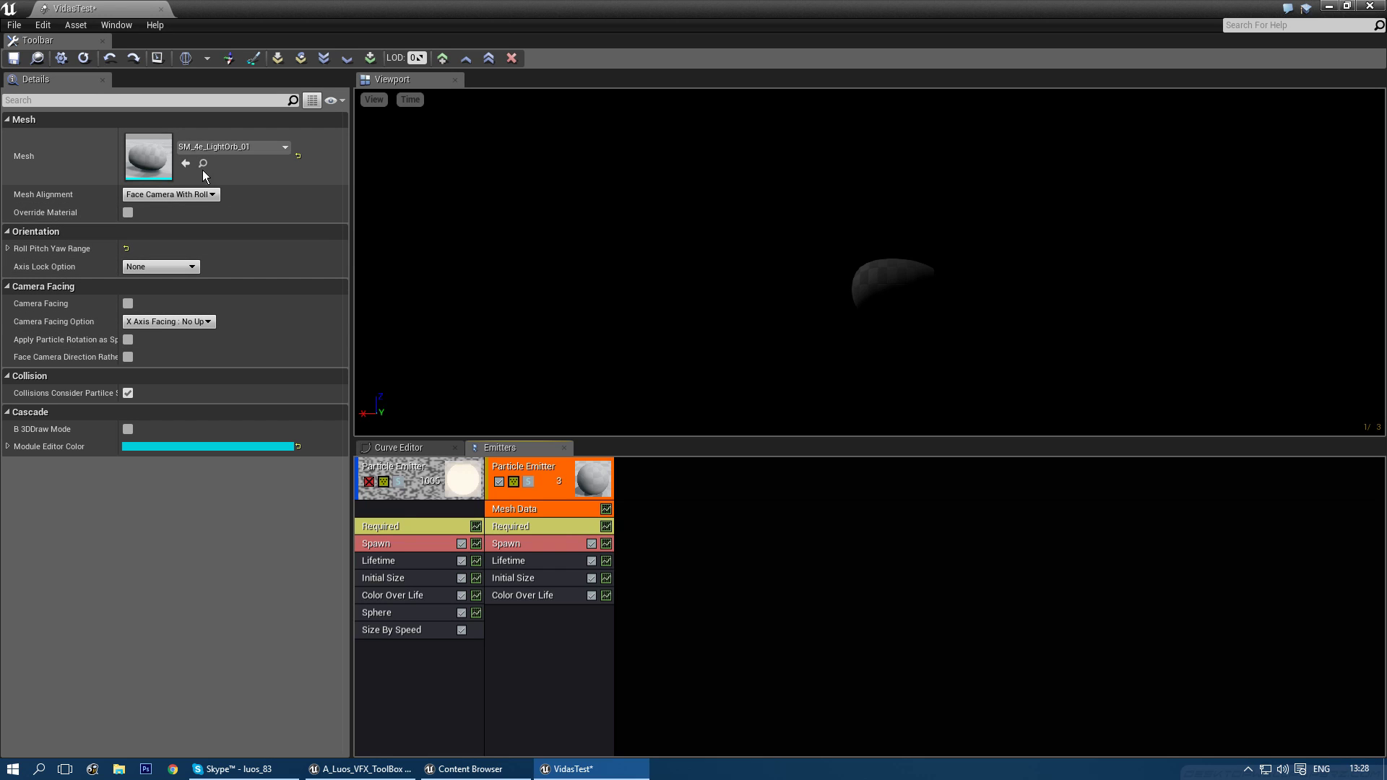
{"action": "left_click", "coordinate": [192, 148]}
{"action": "type", "text": "spere"}
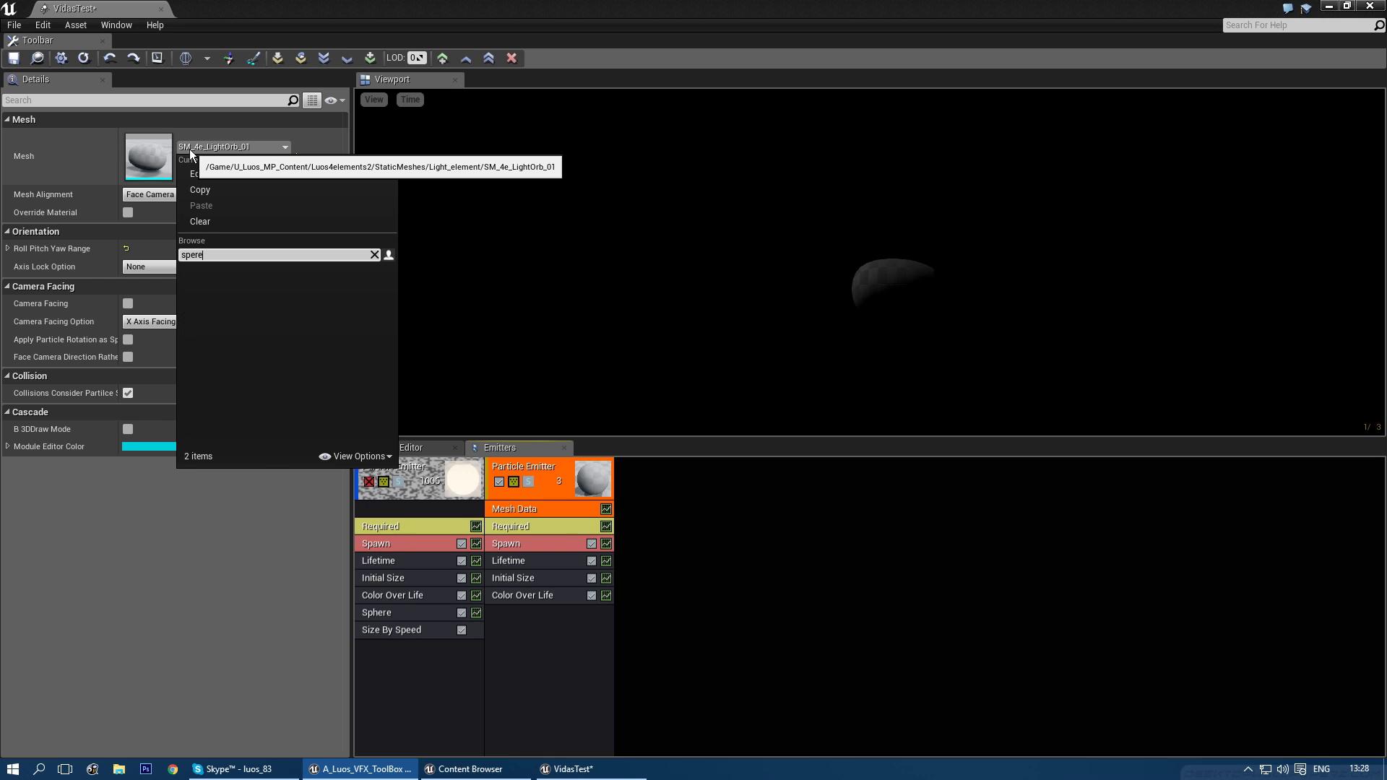
{"action": "key", "text": "BackSpace"}
{"action": "key", "text": "BackSpace"}
{"action": "type", "text": "here"}
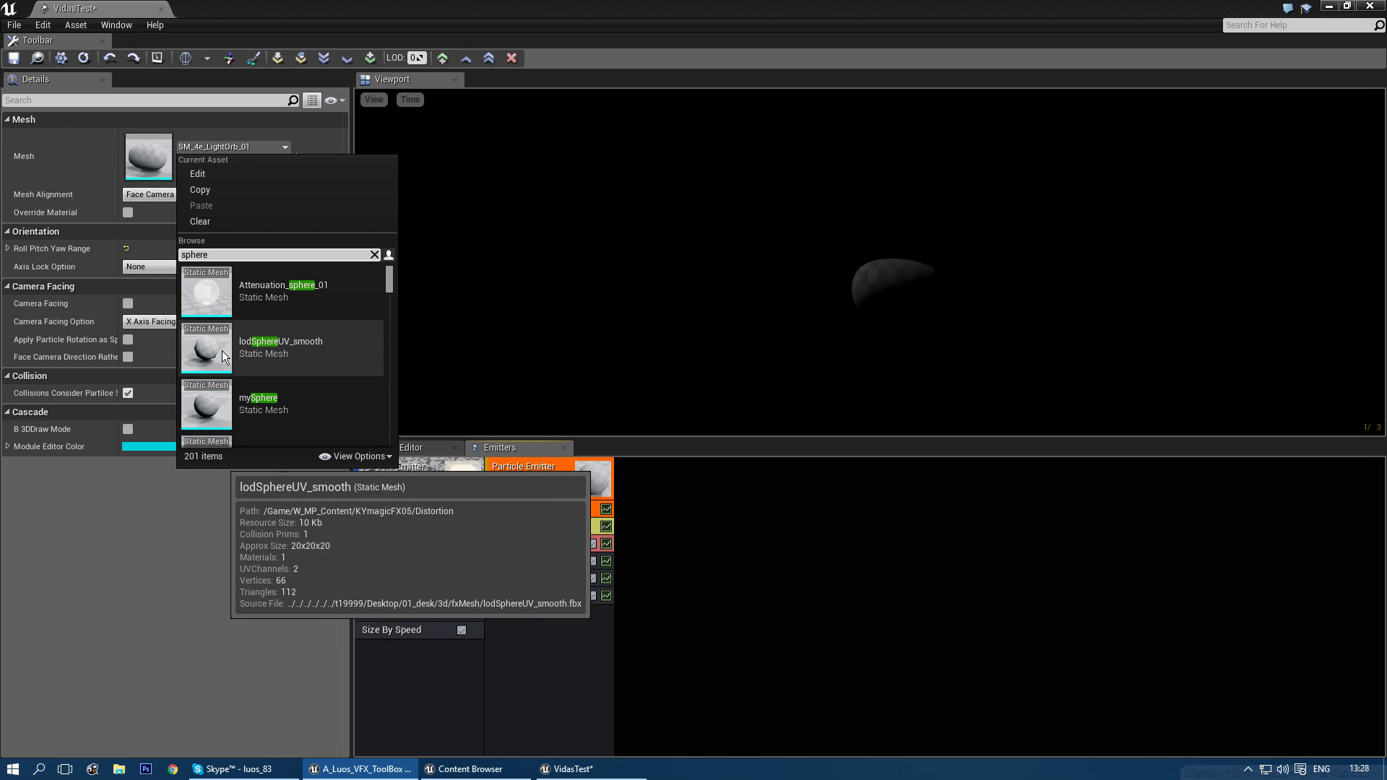
{"action": "left_click", "coordinate": [263, 397]}
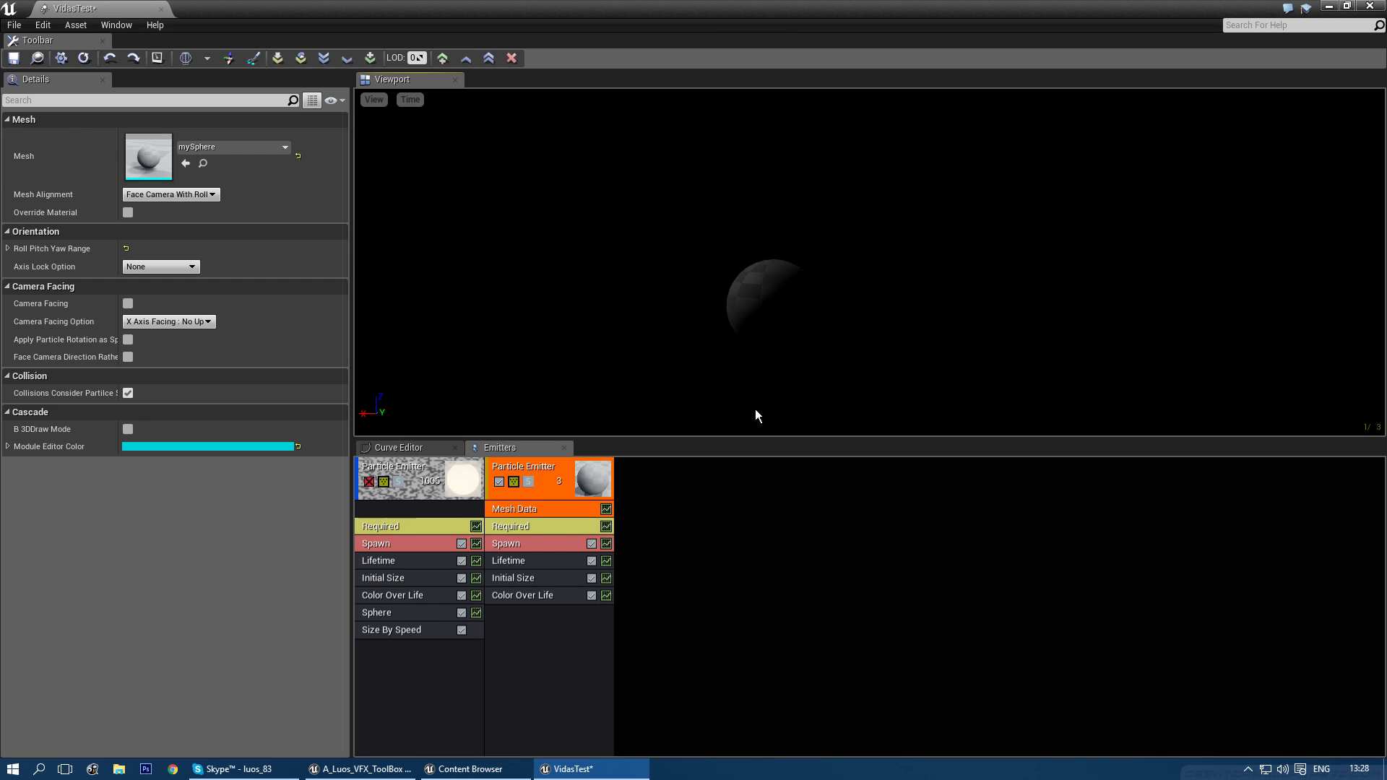
{"action": "left_click", "coordinate": [523, 530]}
- Create a new material named 'simple' in the ZZ_Tests folder
{"action": "key", "text": "ctrl+b"}
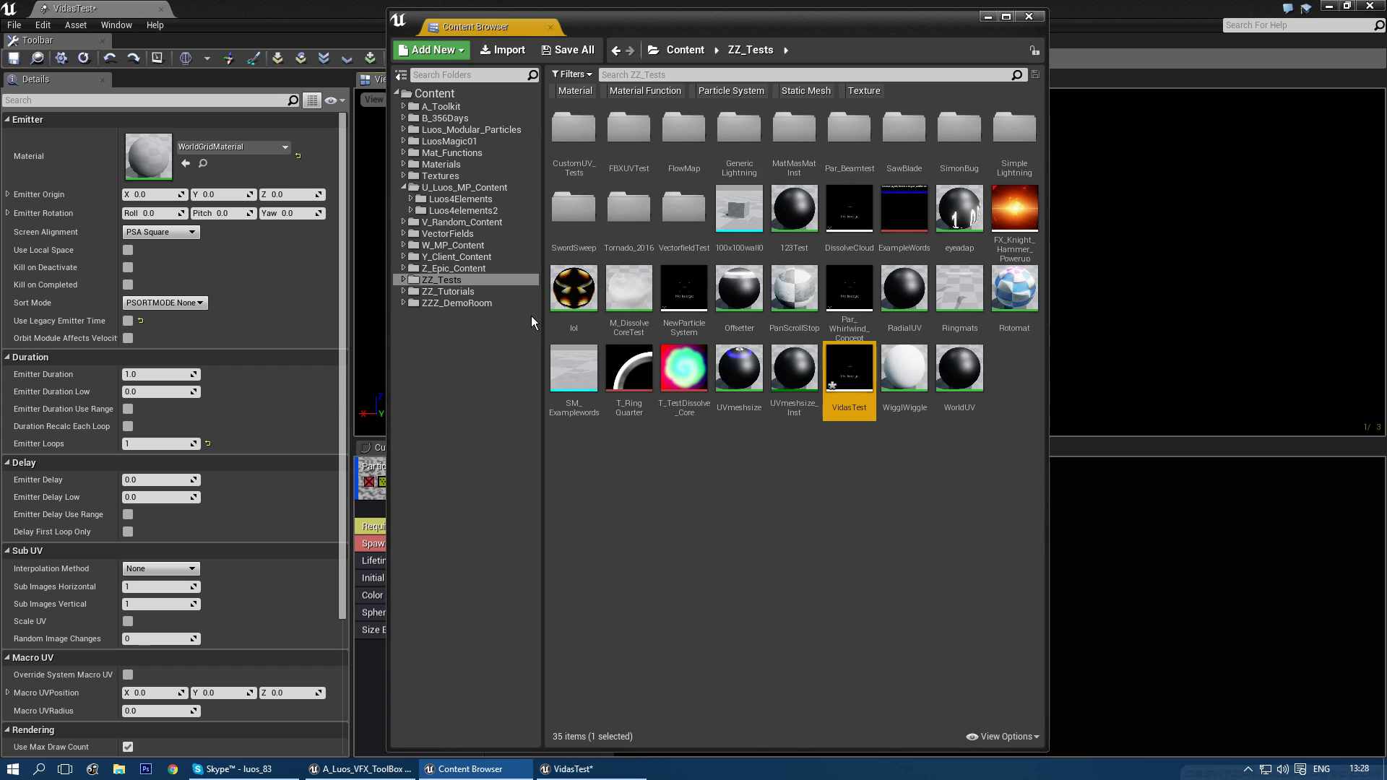
{"action": "left_click", "coordinate": [899, 535]}
{"action": "right_click", "coordinate": [974, 479]}
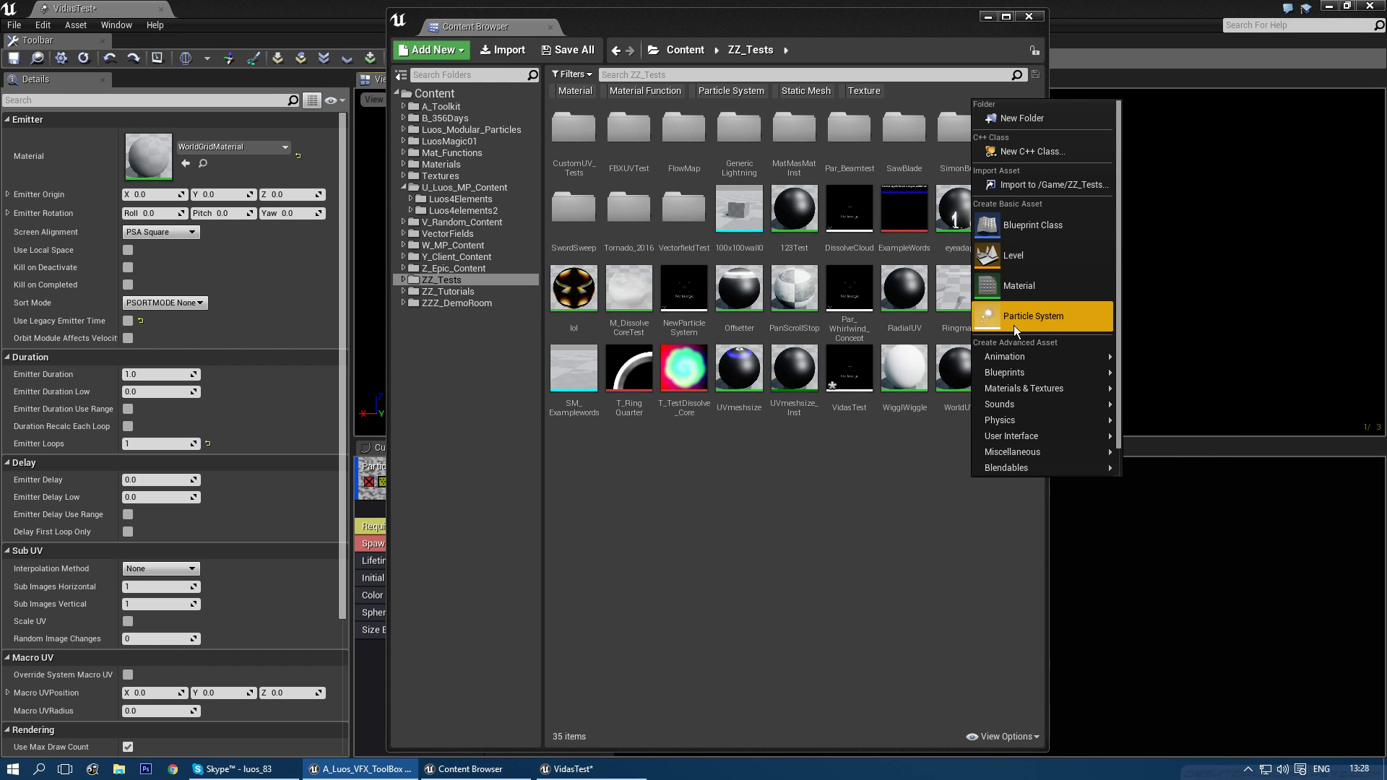
{"action": "left_click", "coordinate": [1019, 286]}
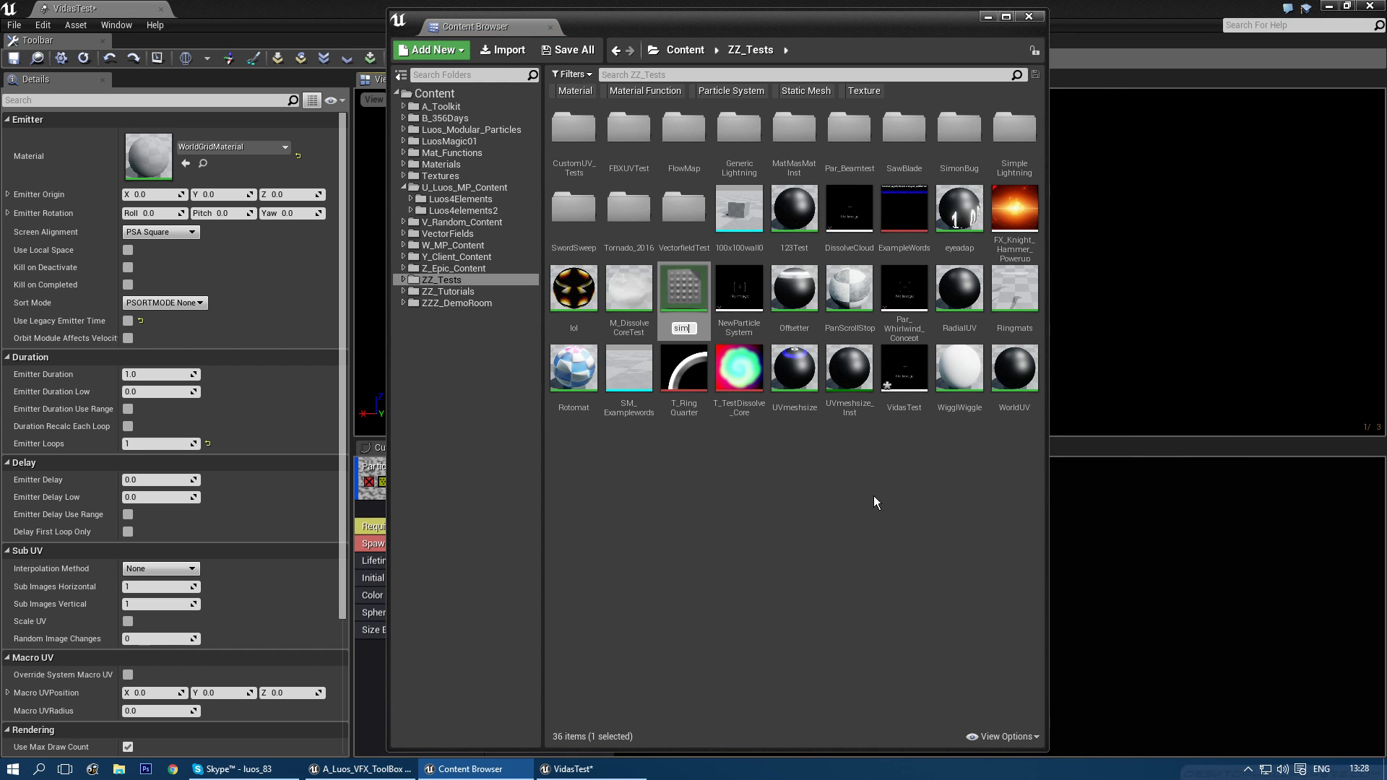
{"action": "type", "text": "simple"}
{"action": "key", "text": "Return"}
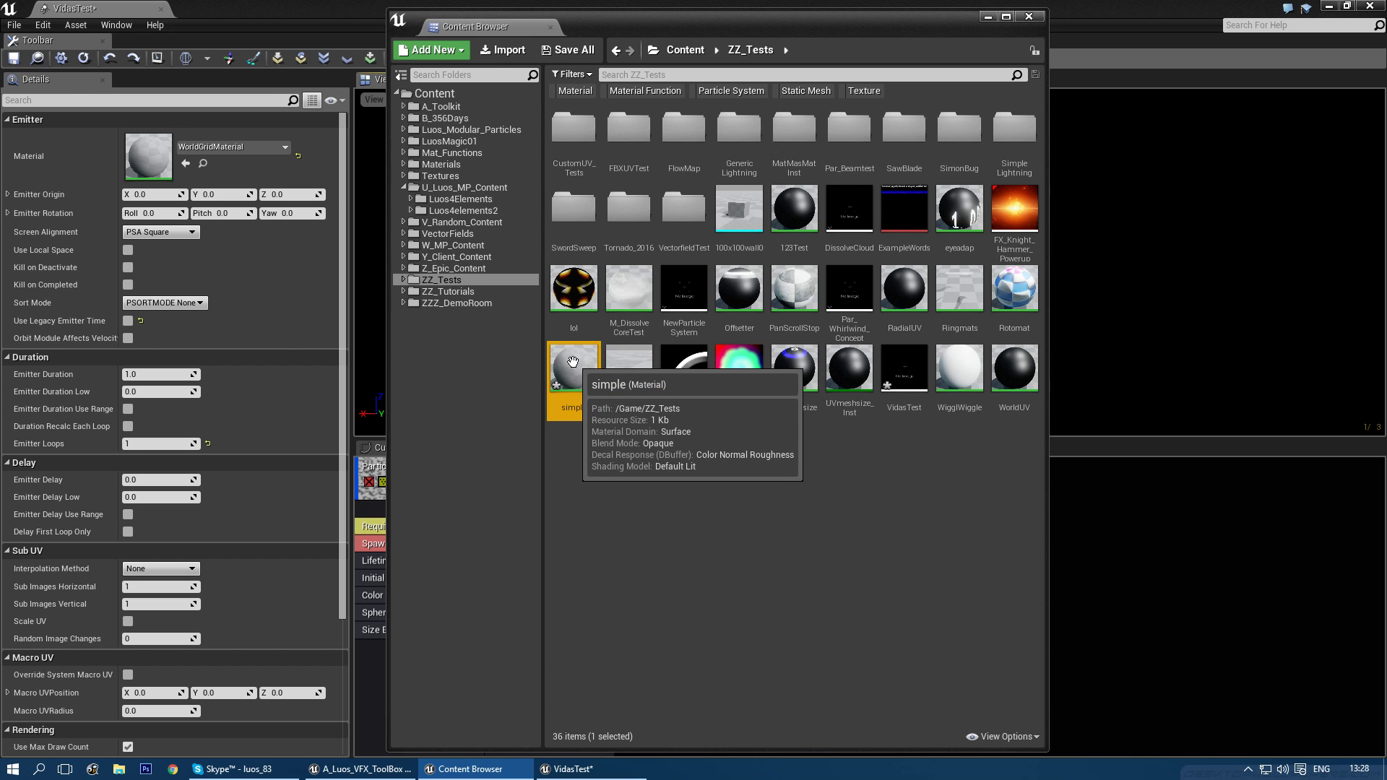
- Feed a white 1,1,1 Constant3Vector into Emissive Color, then apply and save
{"action": "double_click", "coordinate": [574, 364]}
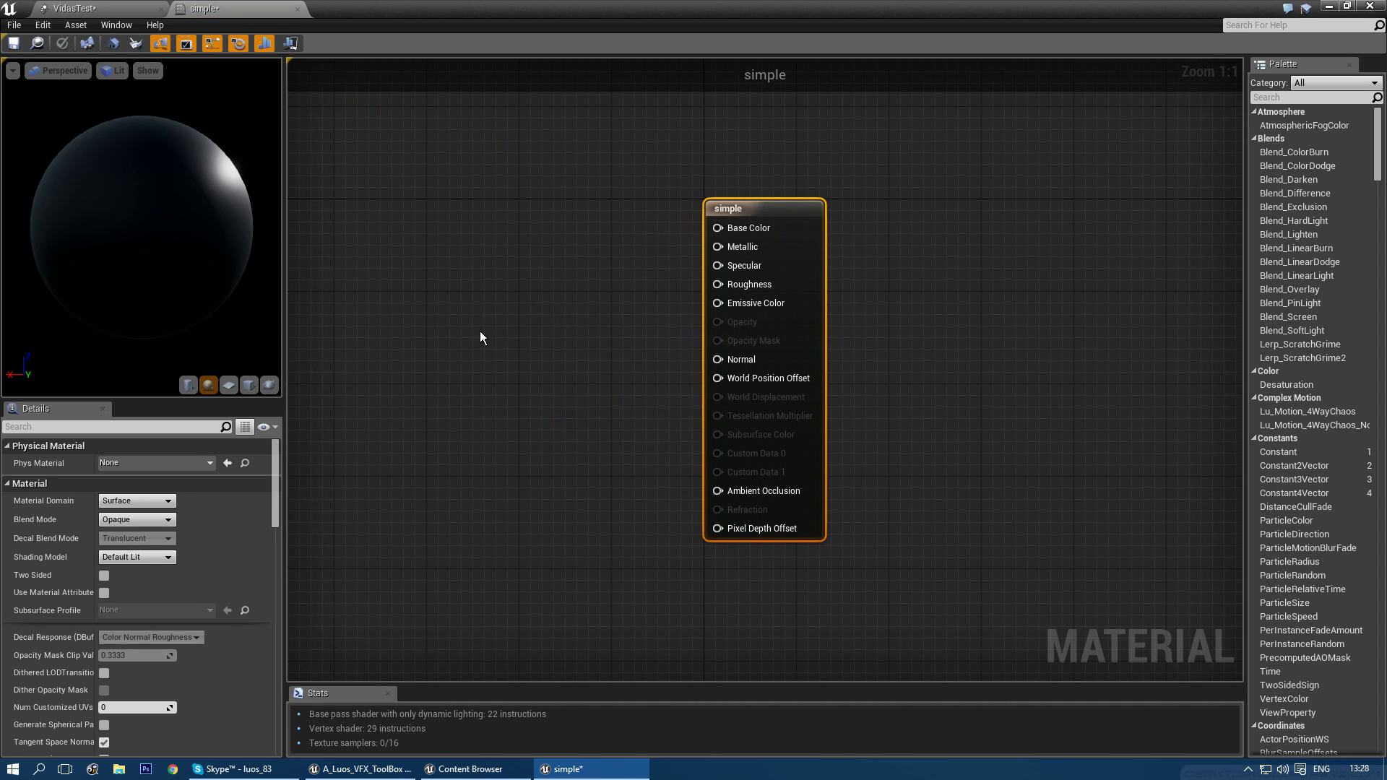
{"action": "left_click", "coordinate": [481, 330]}
{"action": "left_click_drag", "start_coordinate": [490, 330], "coordinate": [721, 301]}
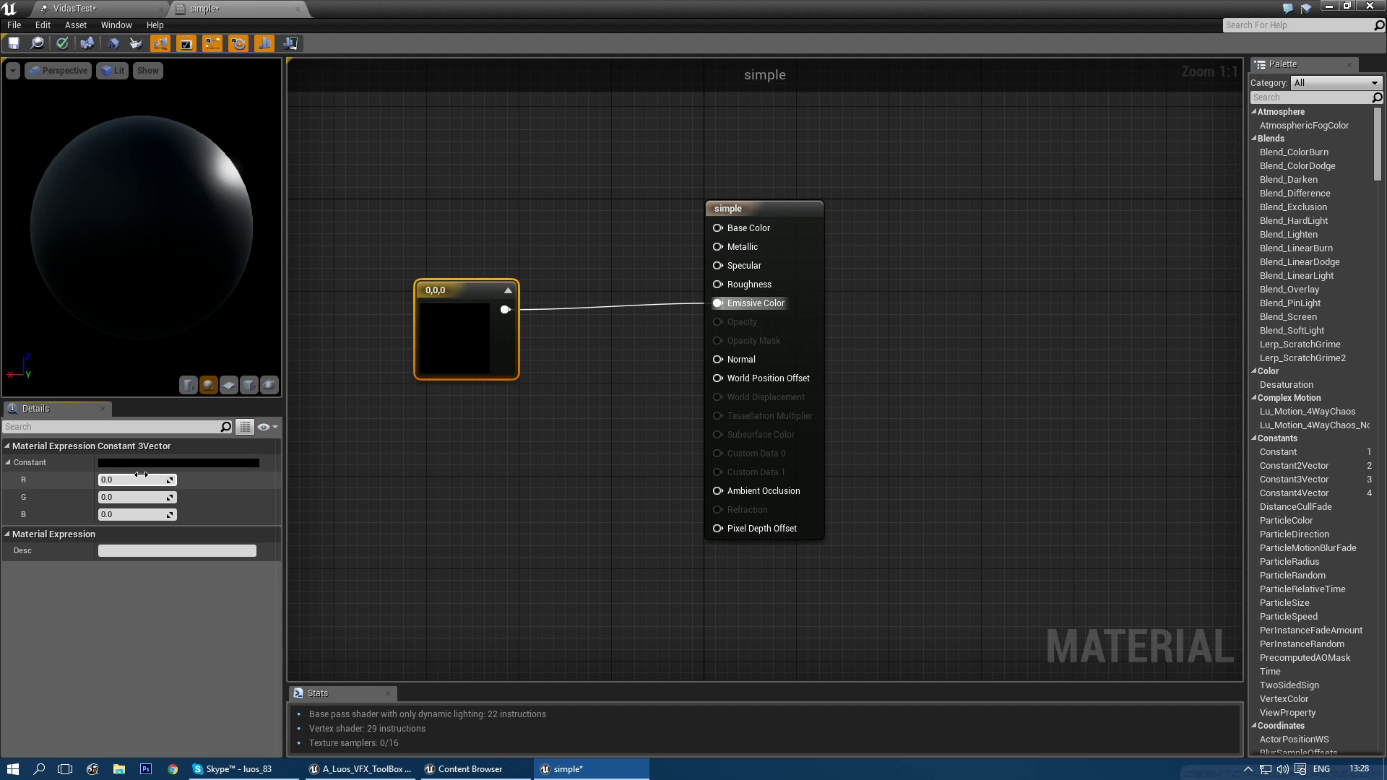
{"action": "key", "text": "Tab"}
{"action": "type", "text": "1"}
{"action": "key", "text": "Tab"}
{"action": "type", "text": "1"}
{"action": "key", "text": "Return"}
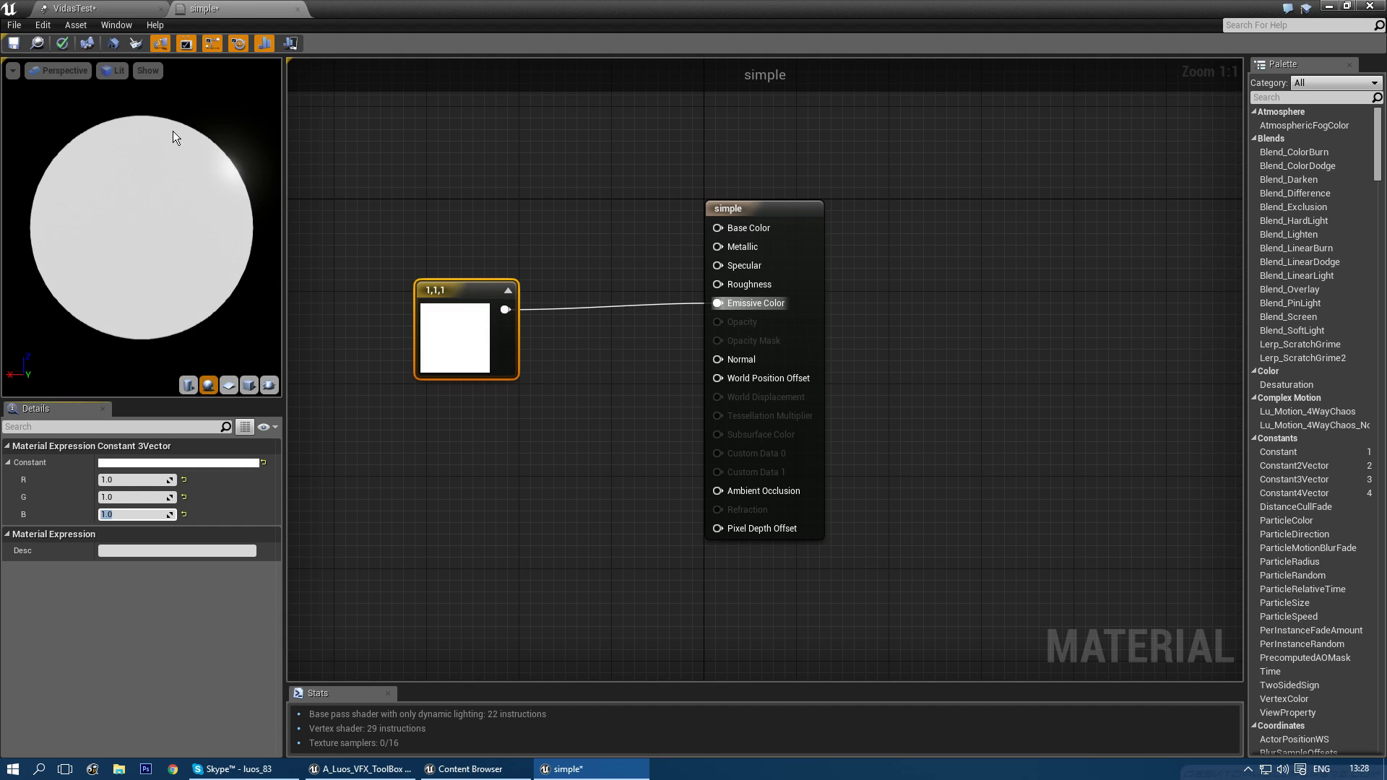
{"action": "left_click", "coordinate": [13, 43]}
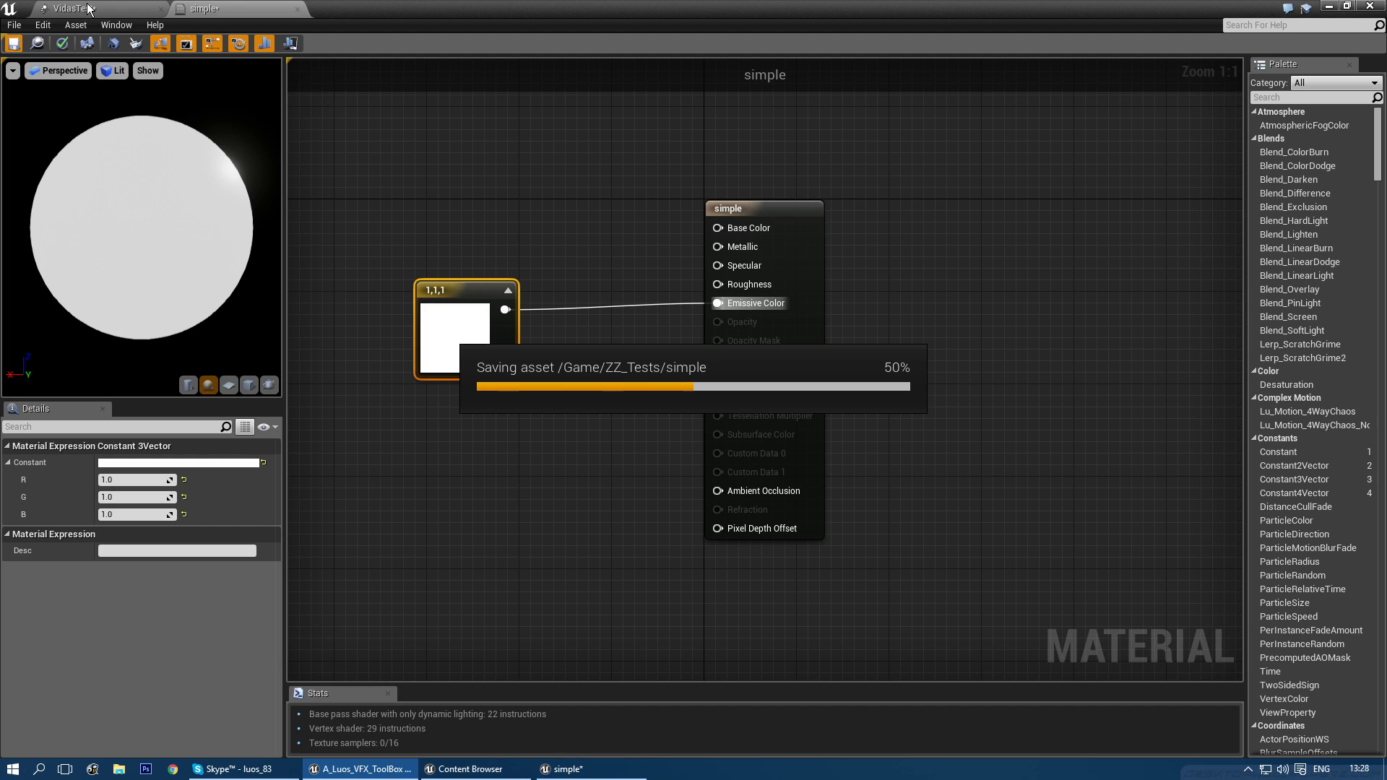
- Assign the 'simple' material as the VidasTest orb emitter's Required Material
{"action": "left_click", "coordinate": [88, 8]}
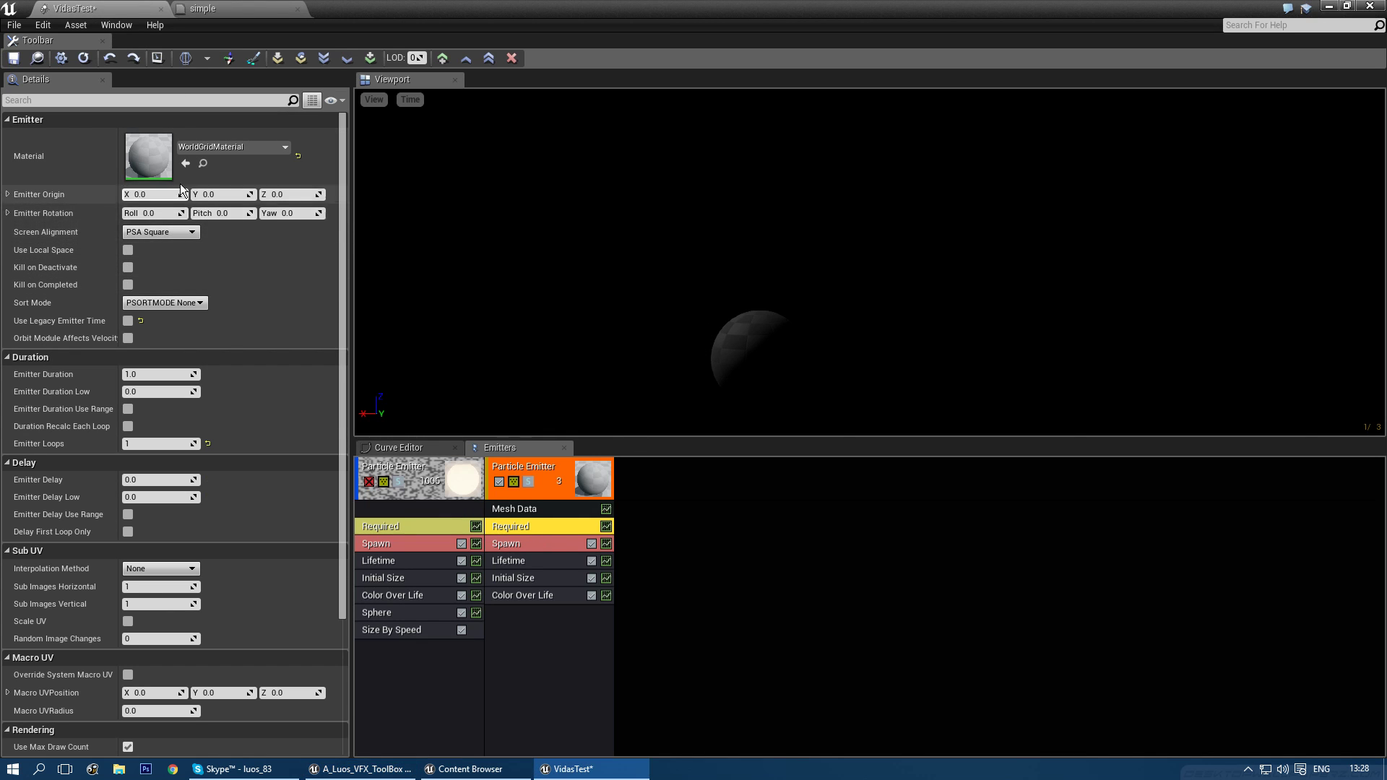
{"action": "left_click", "coordinate": [210, 147]}
{"action": "type", "text": "simple"}
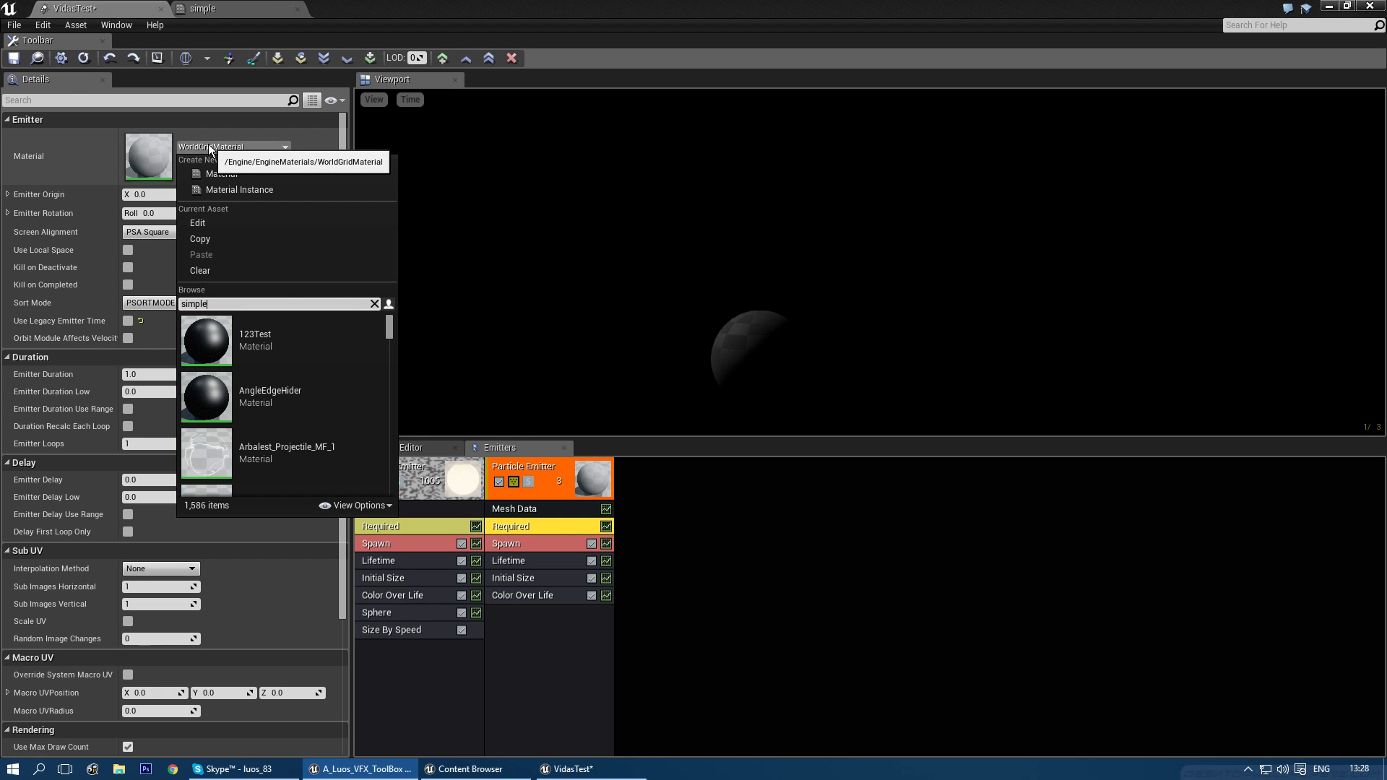
{"action": "scroll", "coordinate": [306, 348], "scroll_direction": "down", "scroll_amount": 5}
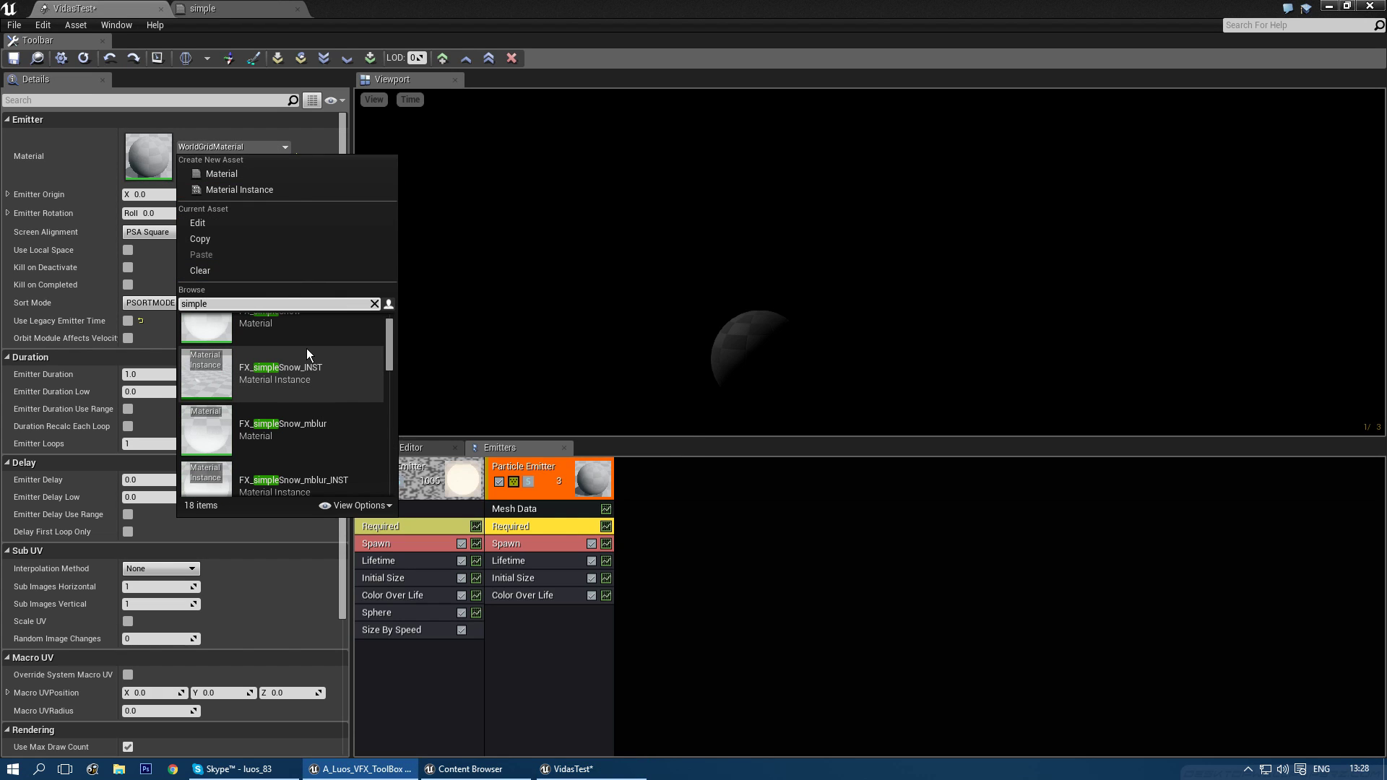
{"action": "scroll", "coordinate": [306, 348], "scroll_direction": "down", "scroll_amount": 5}
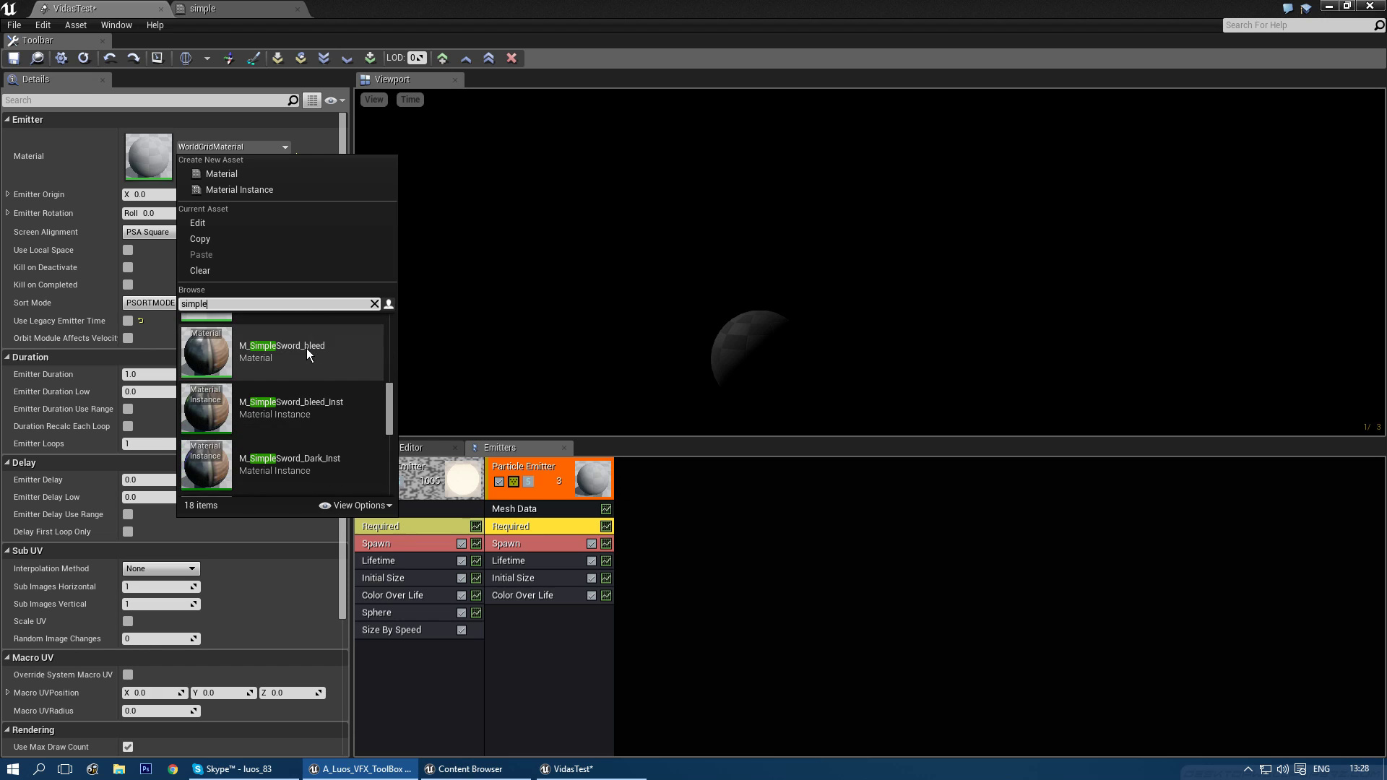
{"action": "scroll", "coordinate": [309, 387], "scroll_direction": "down", "scroll_amount": 3}
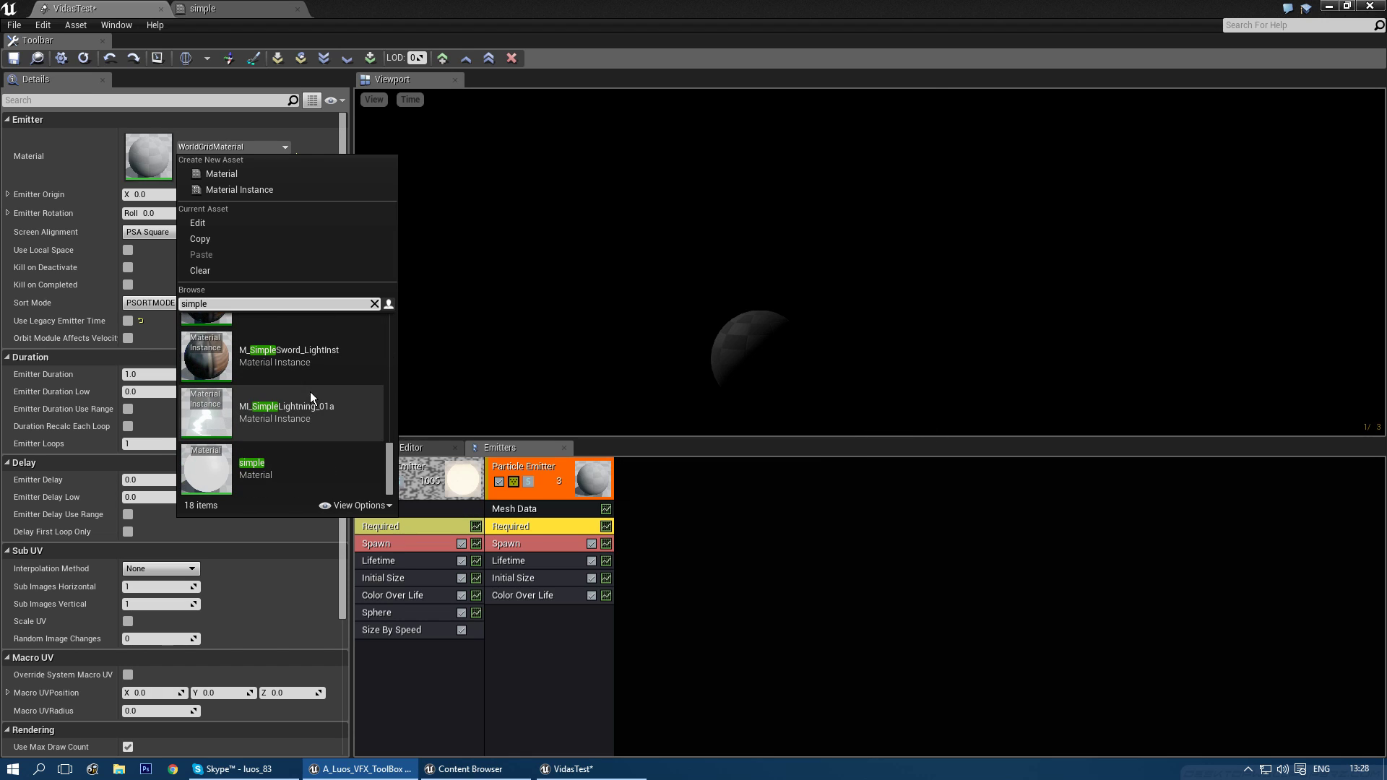
{"action": "left_click", "coordinate": [275, 456]}
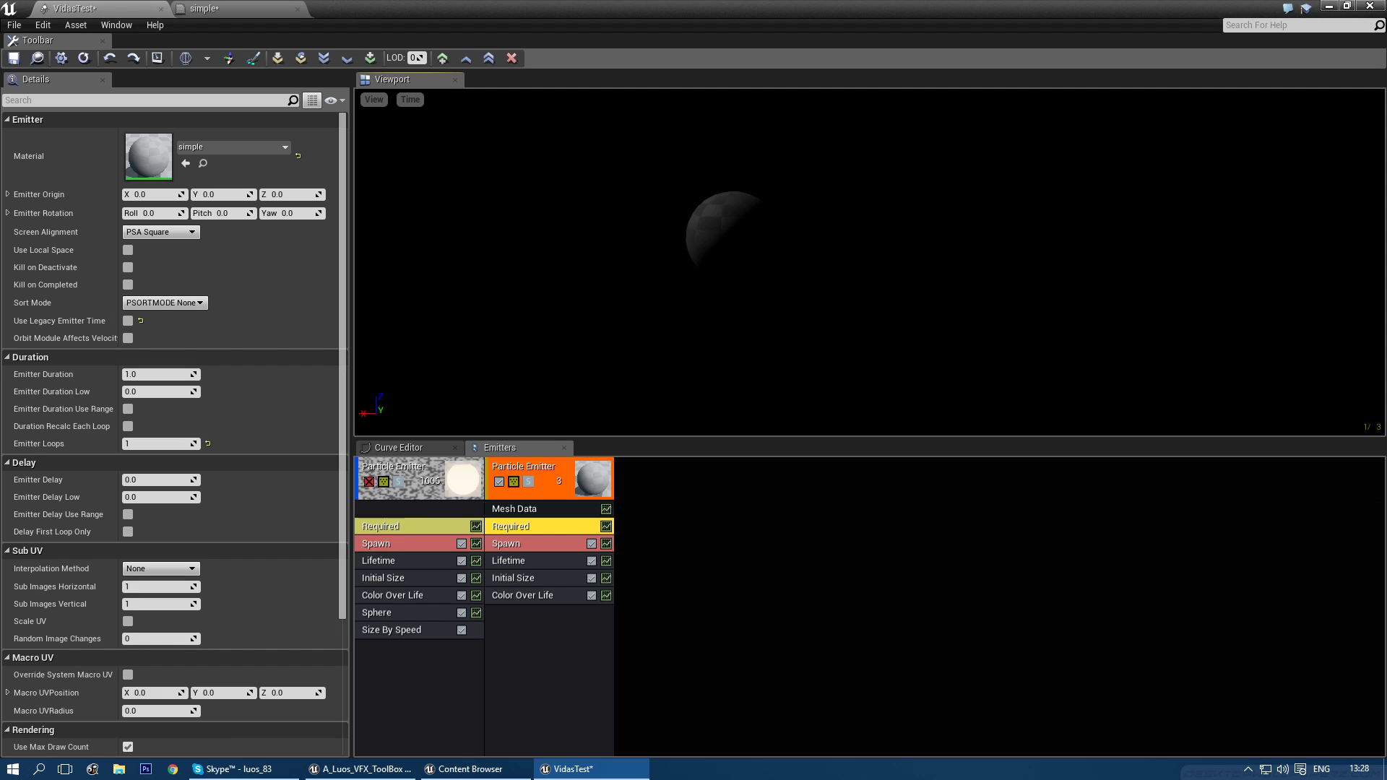
- Enable Override Material in the orb's Mesh Data so it renders with 'simple'
{"action": "left_click", "coordinate": [536, 509]}
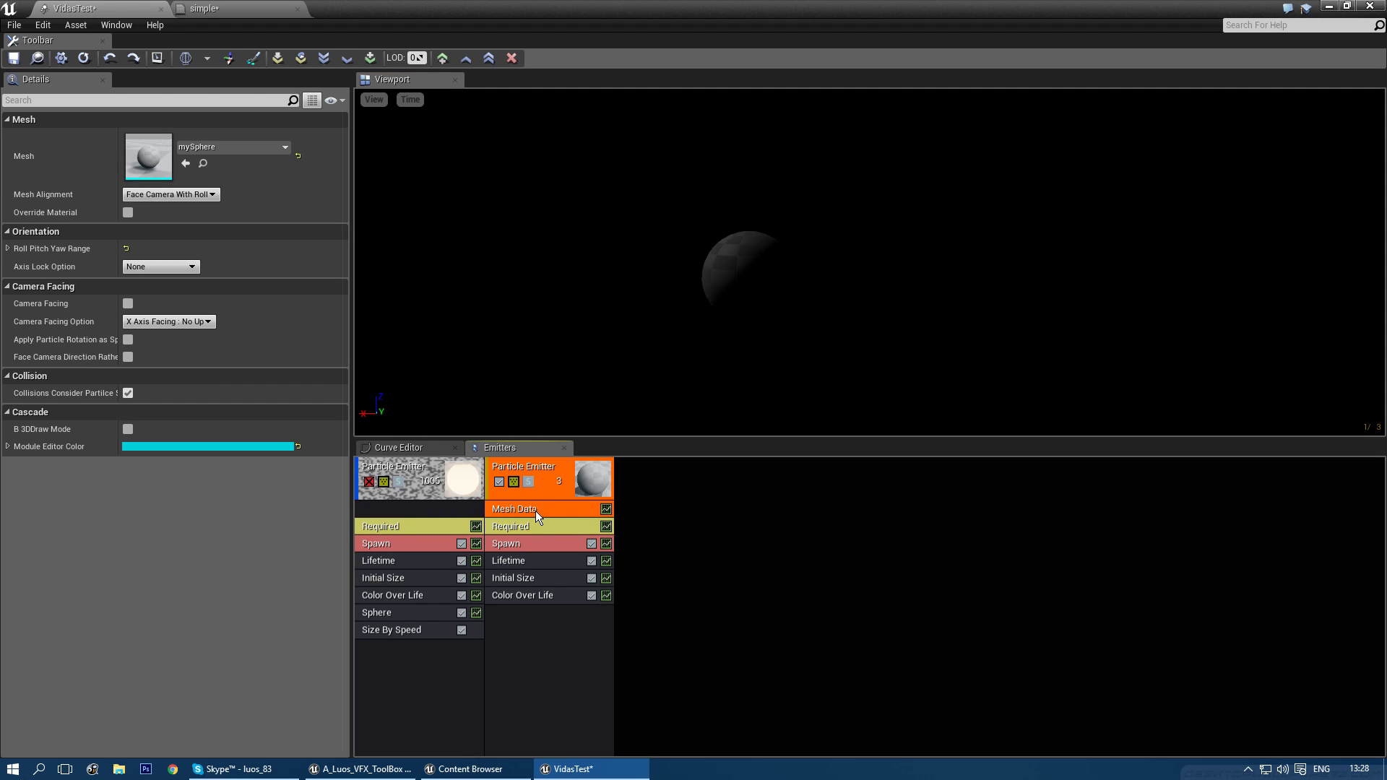
{"action": "left_click", "coordinate": [129, 211]}
{"action": "right_click", "coordinate": [507, 626]}
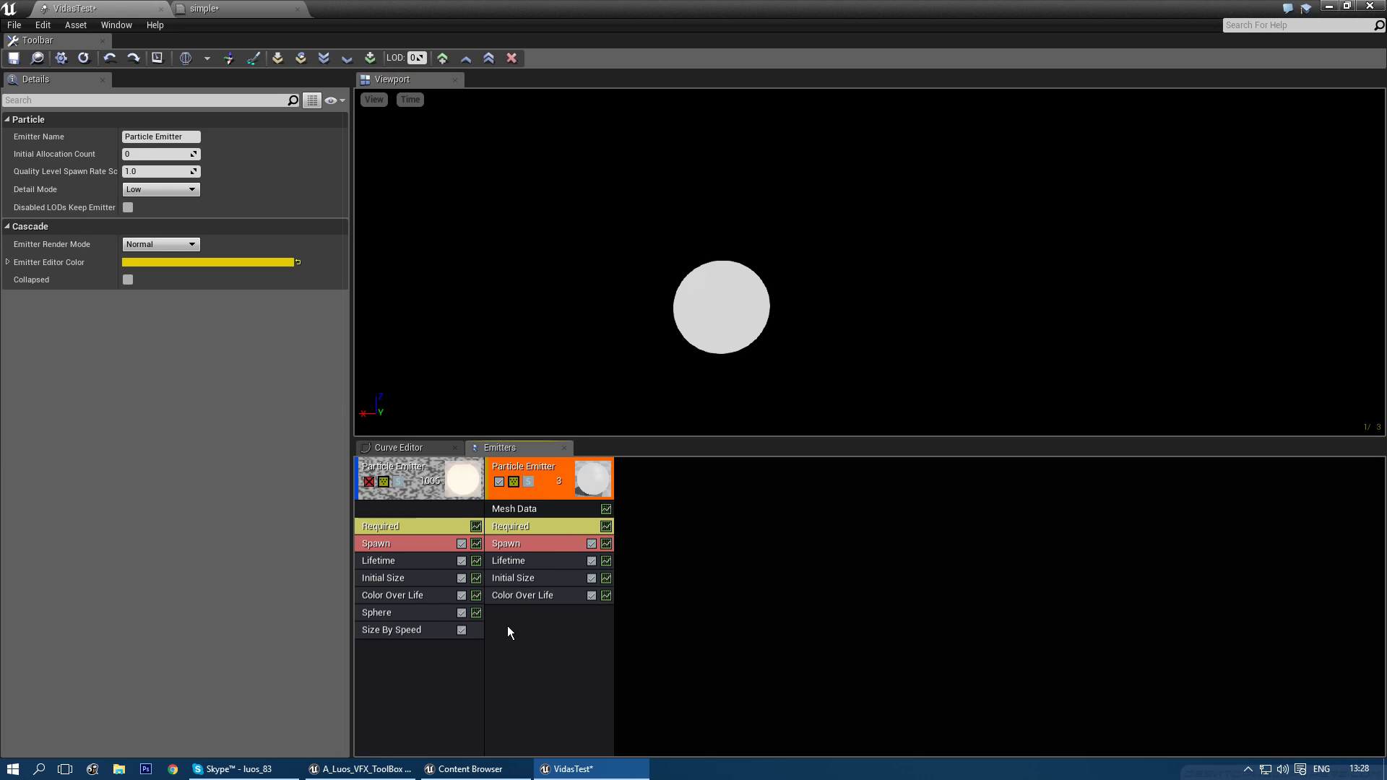
- Add a Size By Life module with curve points at 0–0.3 alternating sizes 1, 0, 1, 0
{"action": "mouse_move", "coordinate": [555, 576]}
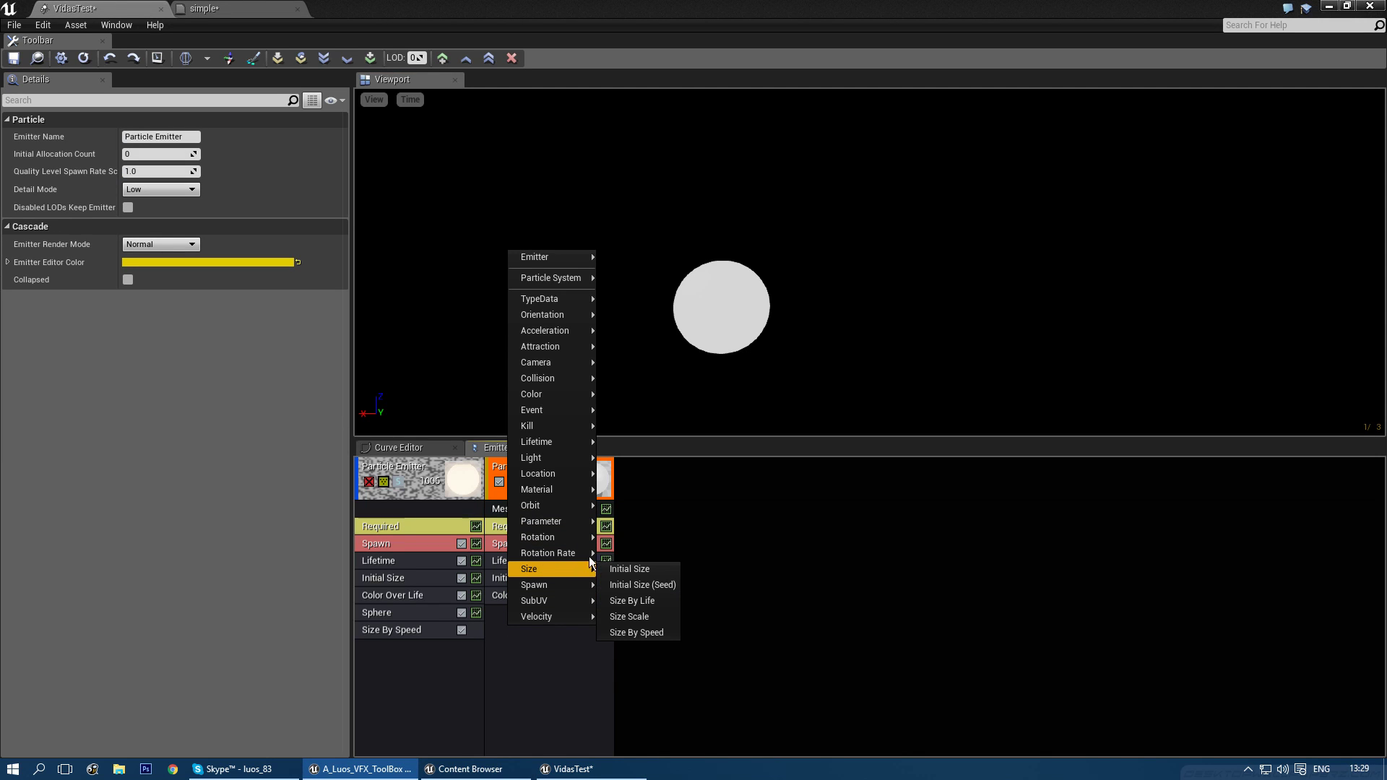
{"action": "left_click", "coordinate": [652, 606]}
{"action": "right_click", "coordinate": [206, 123]}
{"action": "left_click", "coordinate": [220, 158]}
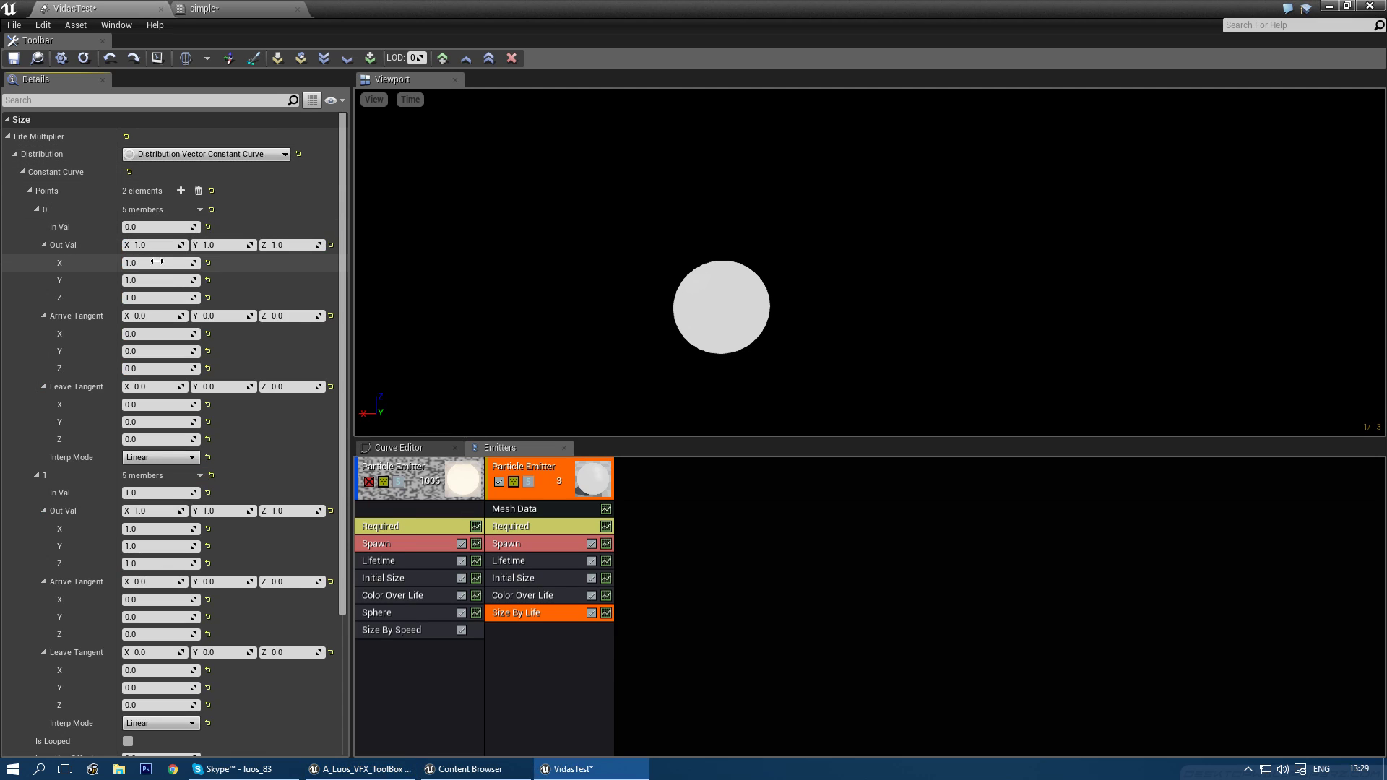
{"action": "left_click", "coordinate": [199, 191]}
{"action": "left_click", "coordinate": [181, 191]}
{"action": "left_click", "coordinate": [180, 190]}
{"action": "left_click", "coordinate": [181, 191]}
{"action": "left_click", "coordinate": [181, 191]}
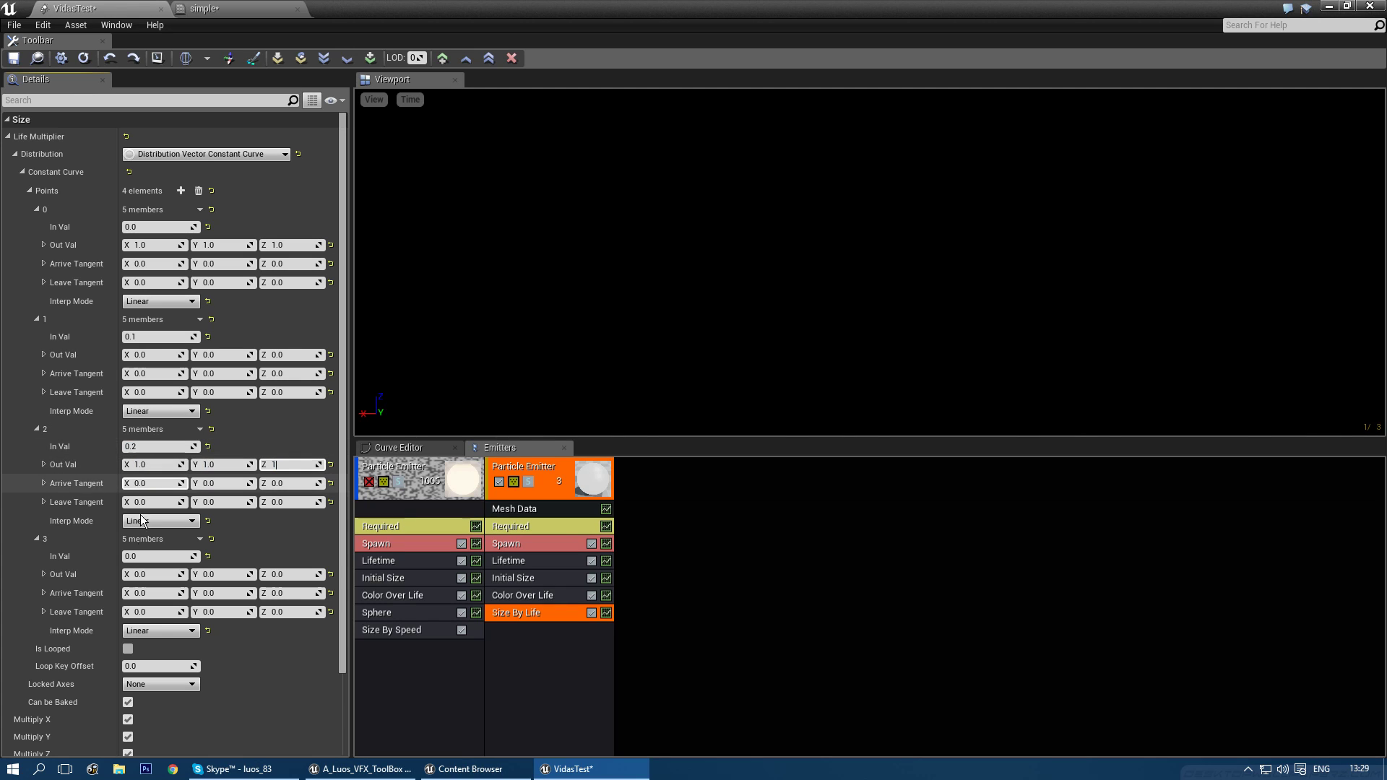
{"action": "type", "text": "0.3"}
{"action": "key", "text": "Return"}
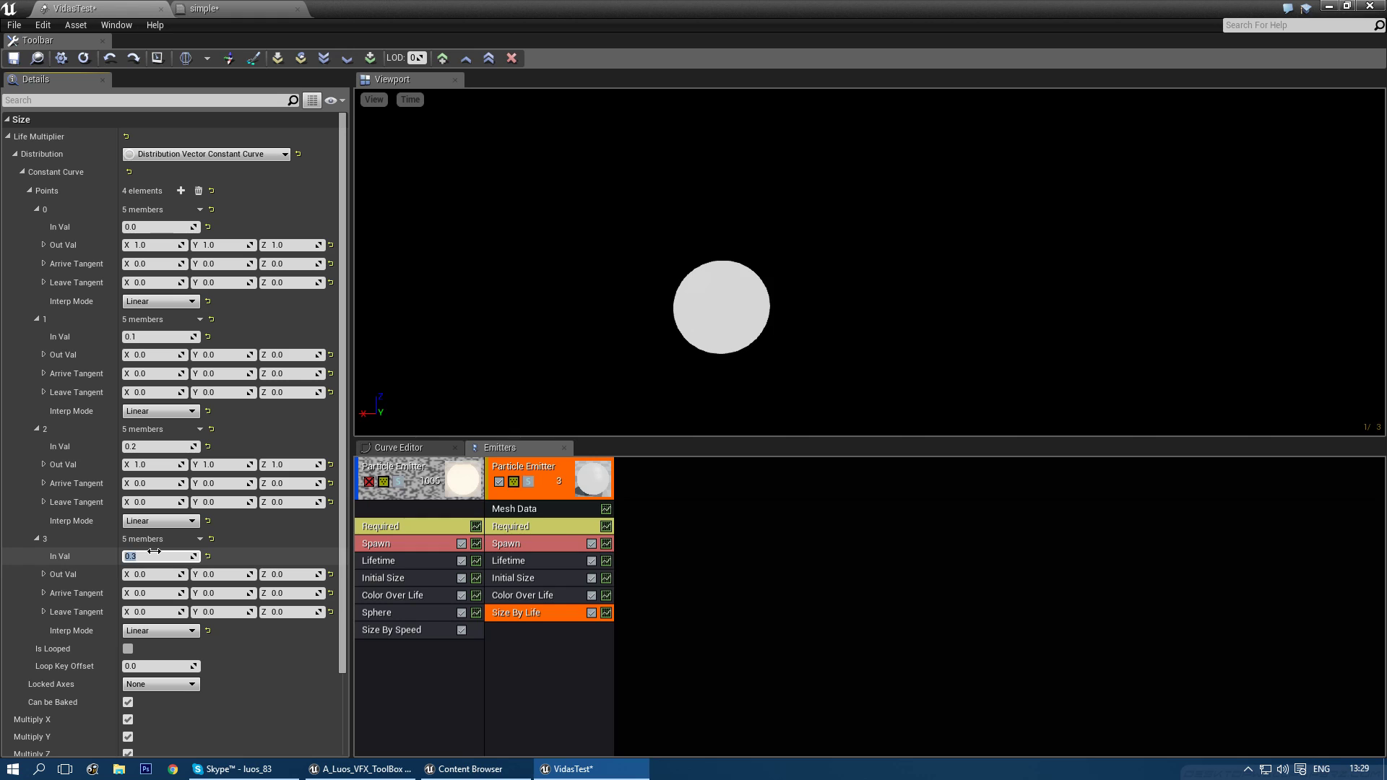
- Set the particle Lifetime constant to 1.0
{"action": "left_click", "coordinate": [523, 563]}
{"action": "type", "text": "1"}
{"action": "key", "text": "Return"}
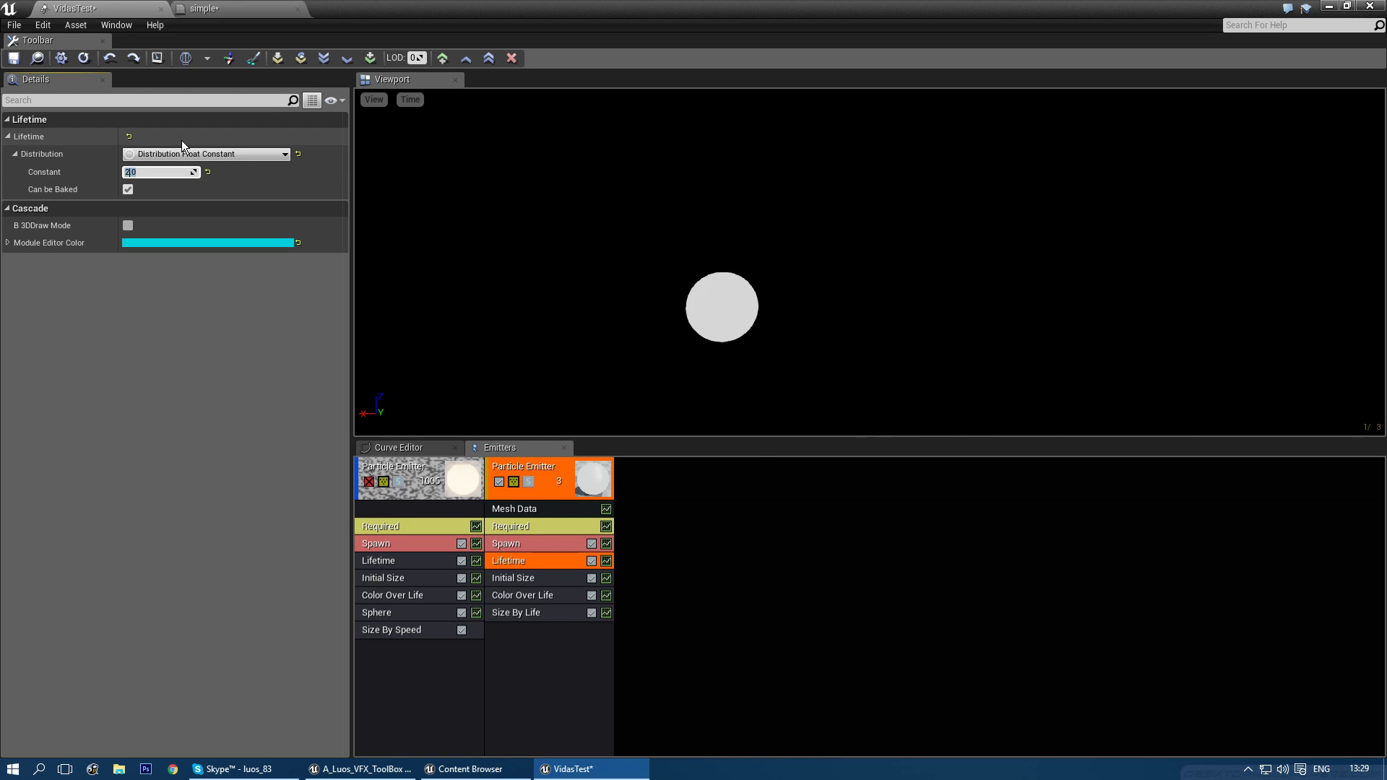
- Set Size By Life point 1's Out Val to 0.5 on X, Y and Z
{"action": "left_click", "coordinate": [549, 613]}
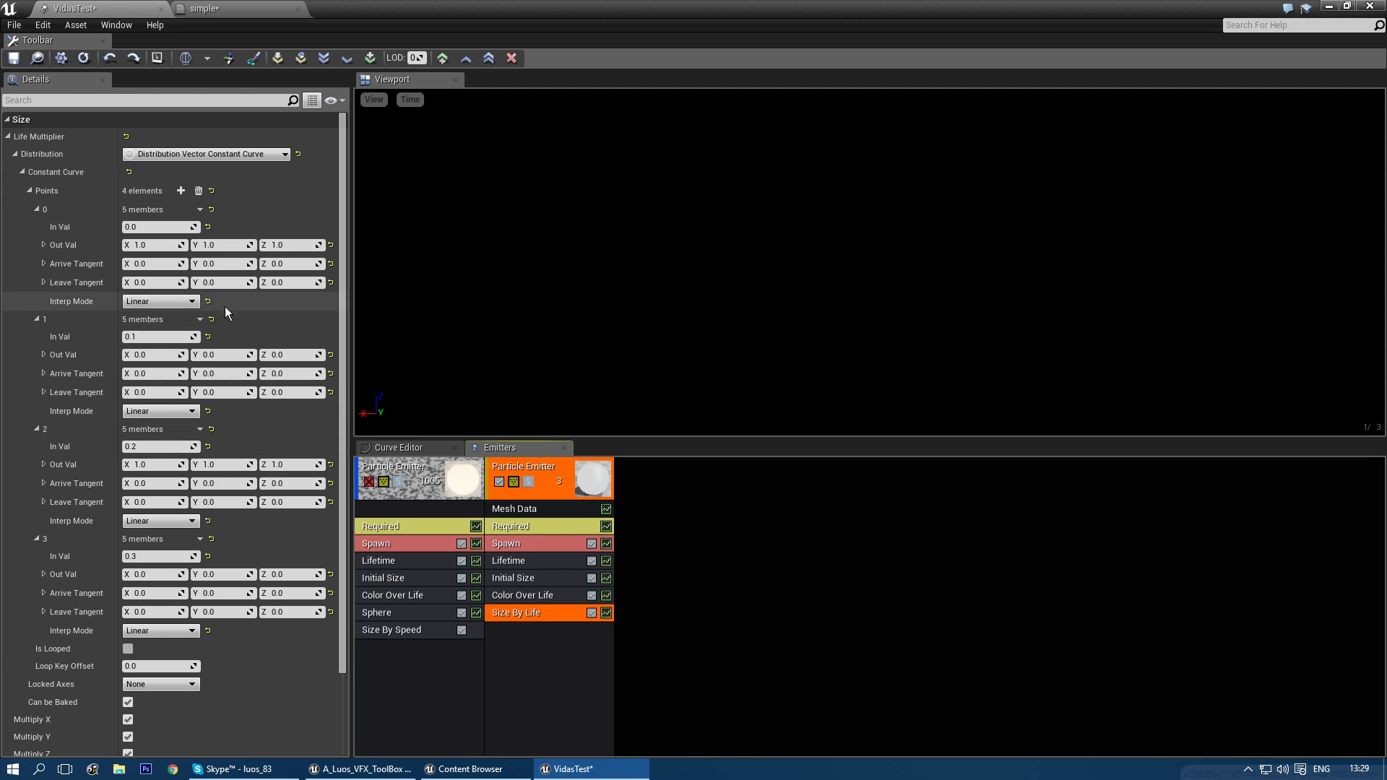
{"action": "type", "text": "0.5"}
{"action": "key", "text": "Tab"}
{"action": "type", "text": "0.5"}
{"action": "key", "text": "Tab"}
{"action": "type", "text": "0.5"}
{"action": "key", "text": "Return"}
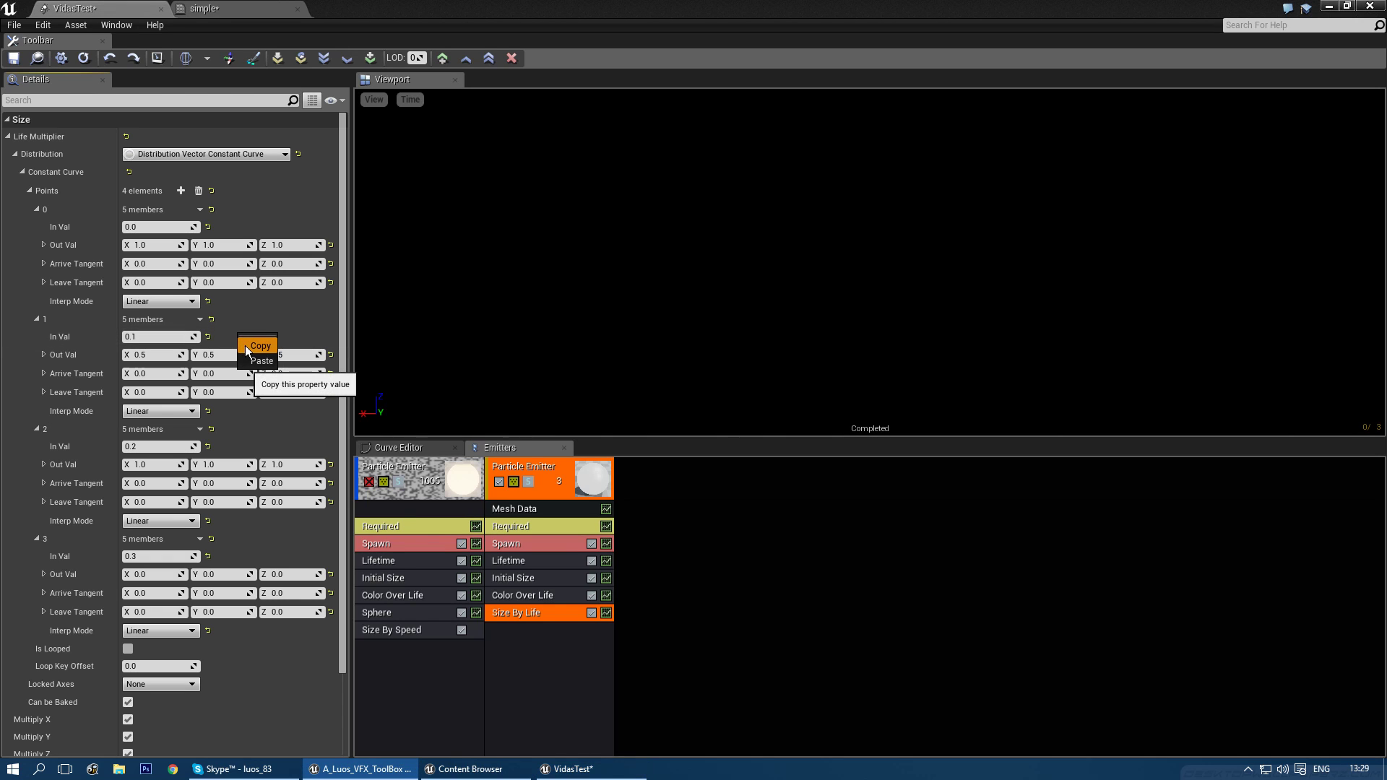
- Copy point 1's 0.5 output into point 3, keeping point 3's time at 0.3
{"action": "right_click", "coordinate": [223, 557]}
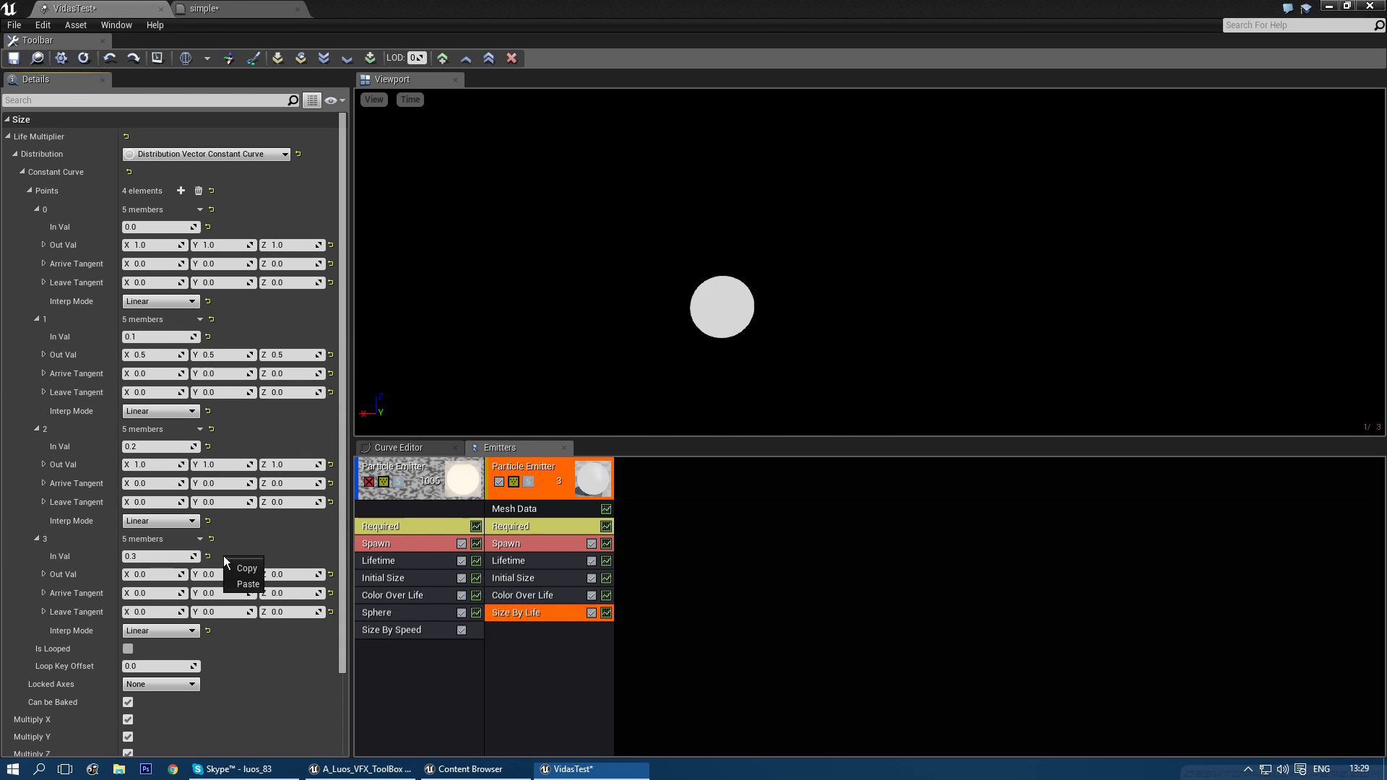
{"action": "left_click", "coordinate": [249, 583]}
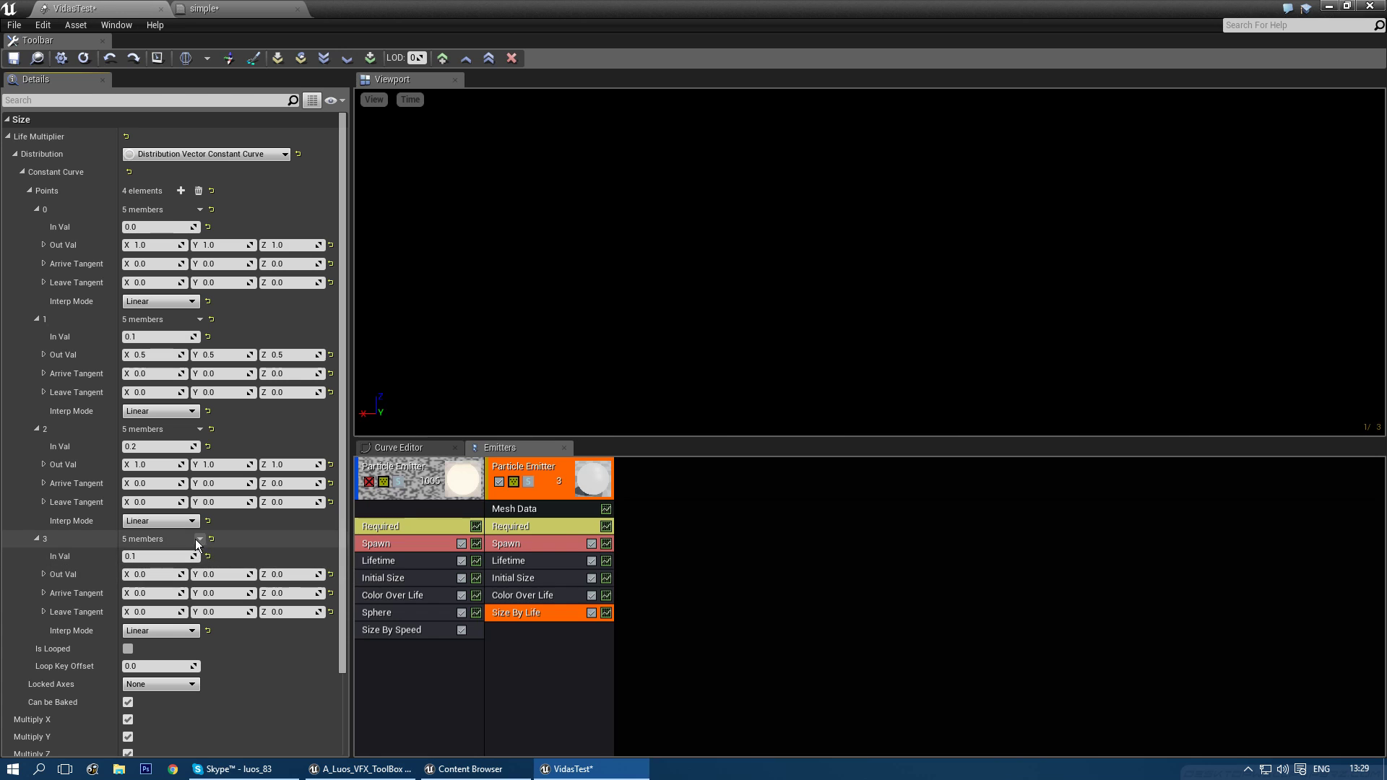
{"action": "right_click", "coordinate": [61, 355]}
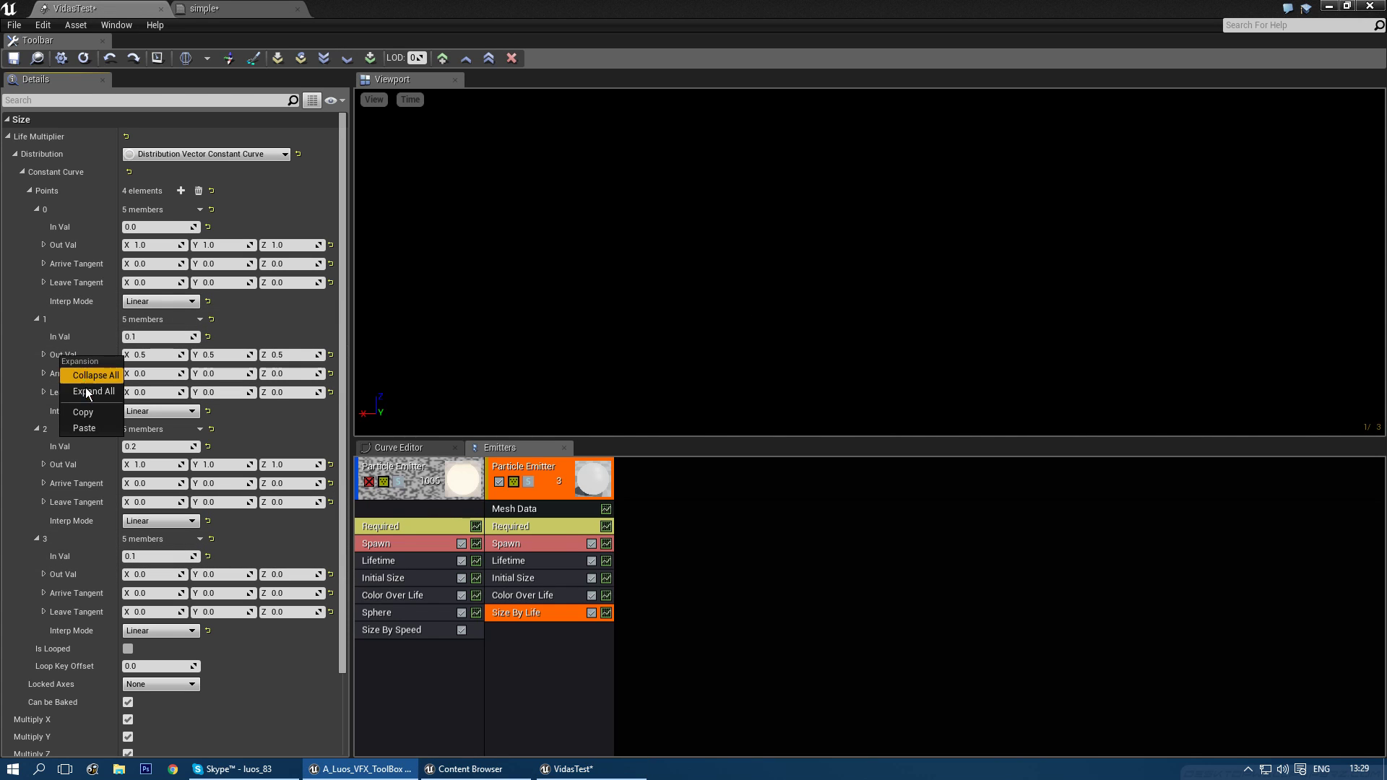
{"action": "left_click", "coordinate": [88, 417]}
{"action": "right_click", "coordinate": [71, 575]}
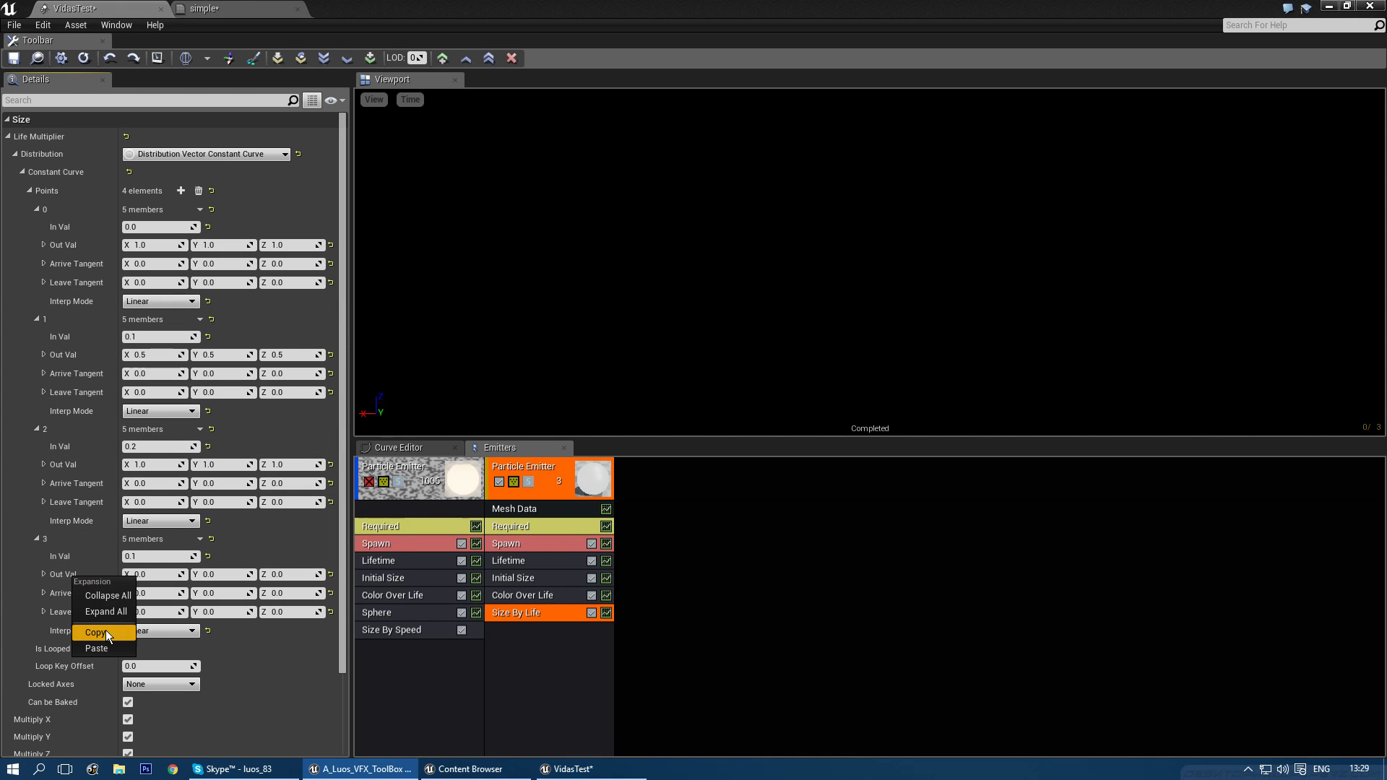
{"action": "left_click", "coordinate": [96, 648]}
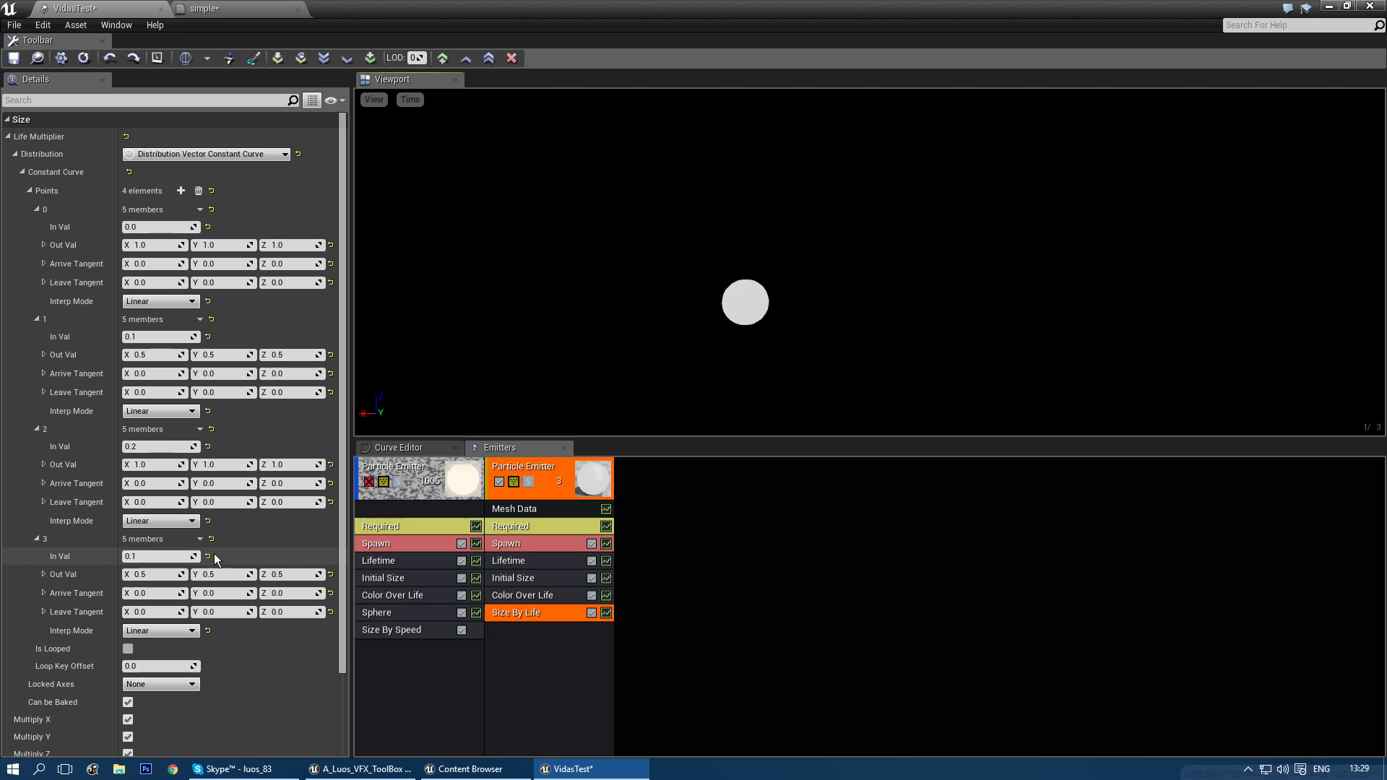
{"action": "left_click", "coordinate": [150, 551]}
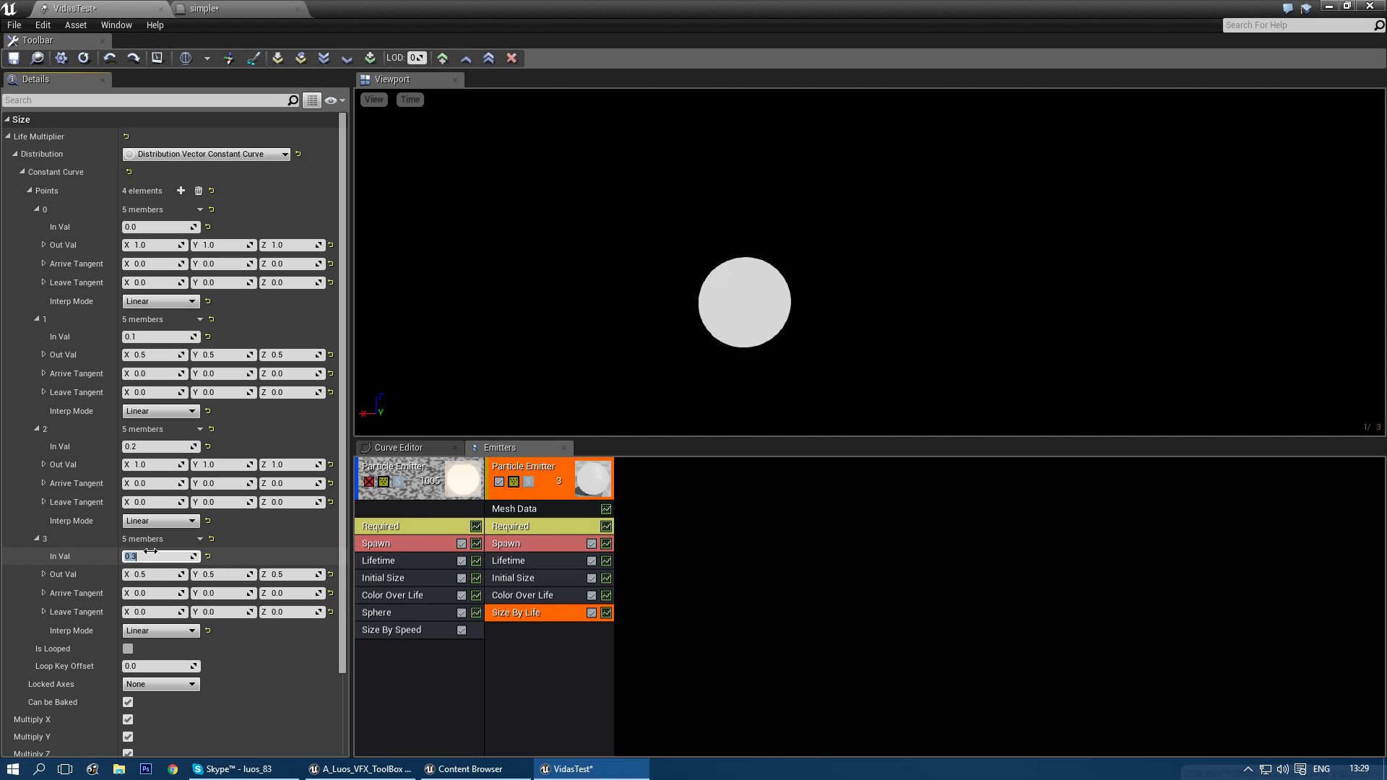
{"action": "right_click_drag", "start_coordinate": [807, 323], "coordinate": [810, 328]}
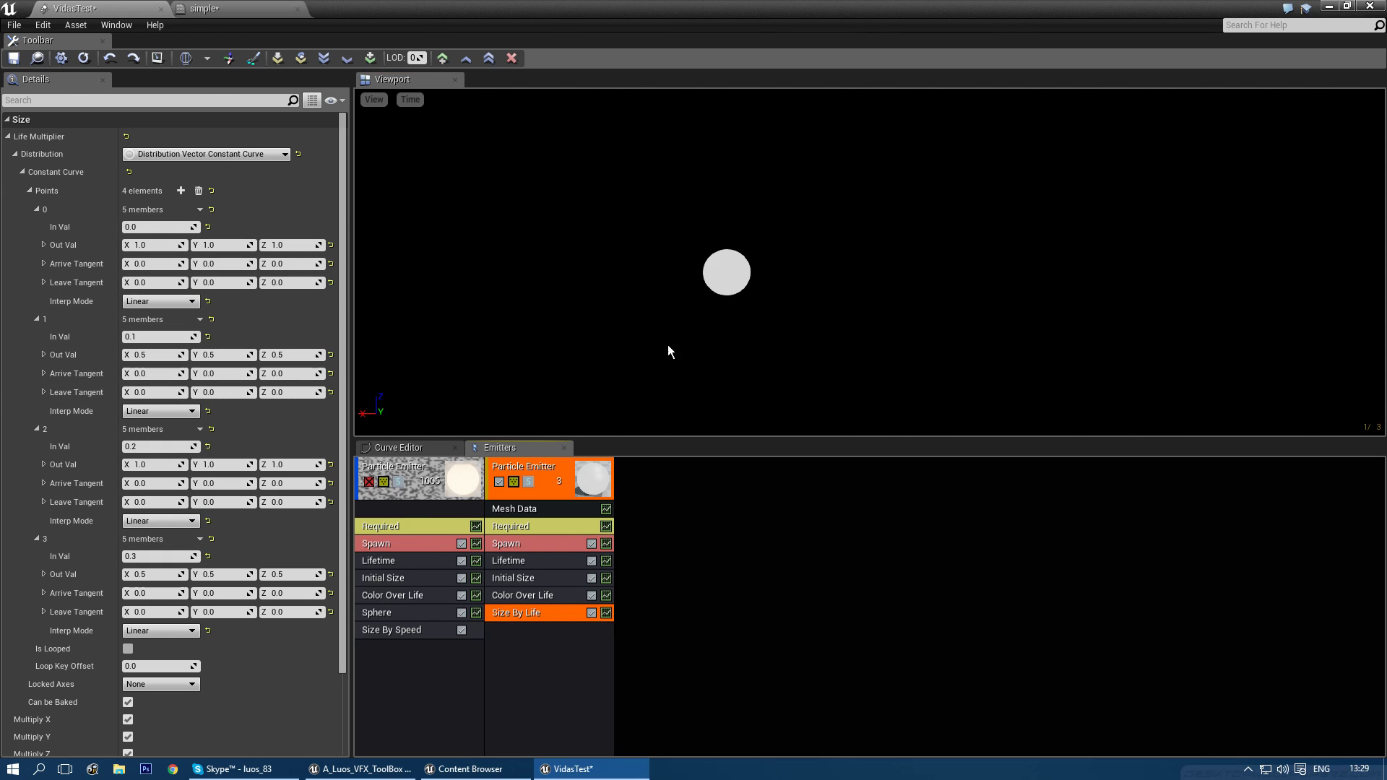
- Remove the Size By Life module and open the 'simple' material graph
{"action": "key", "text": "Delete"}
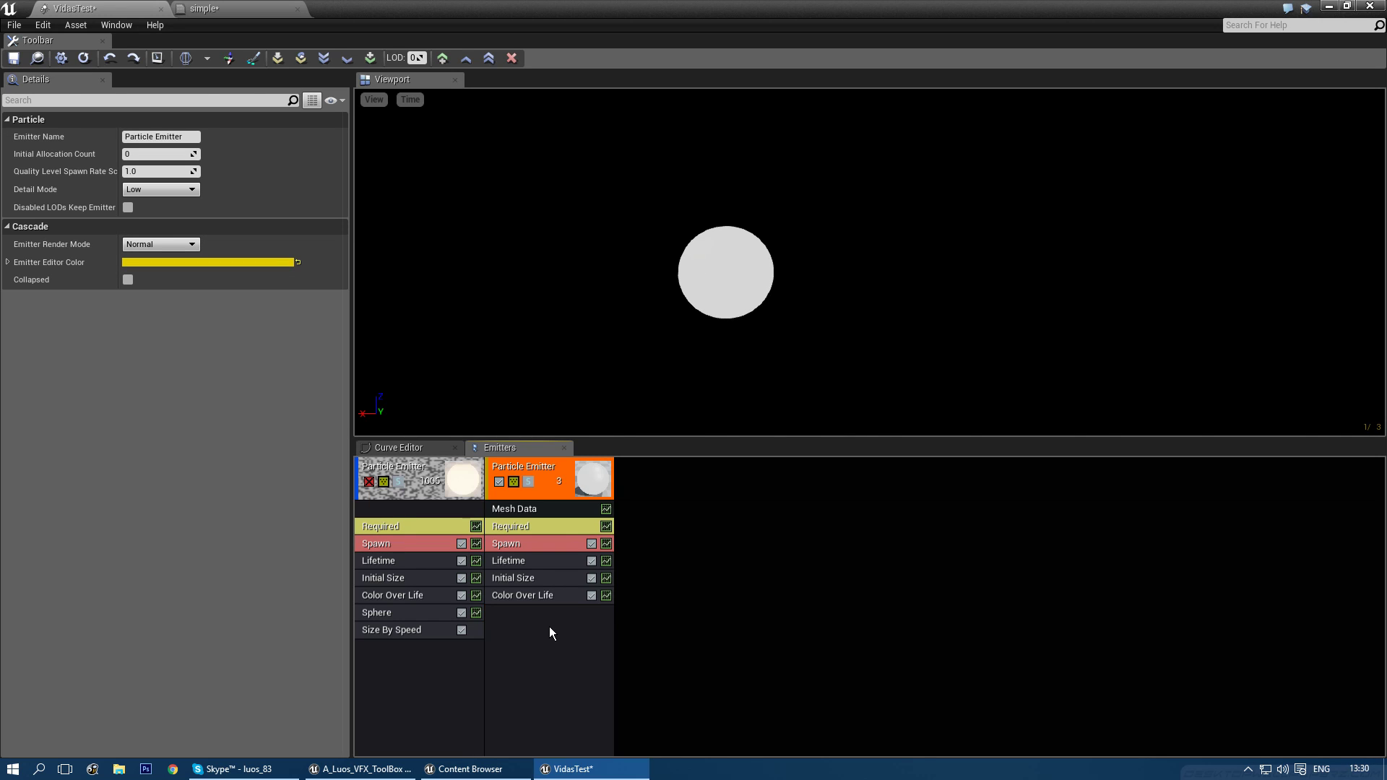
{"action": "left_click", "coordinate": [523, 526]}
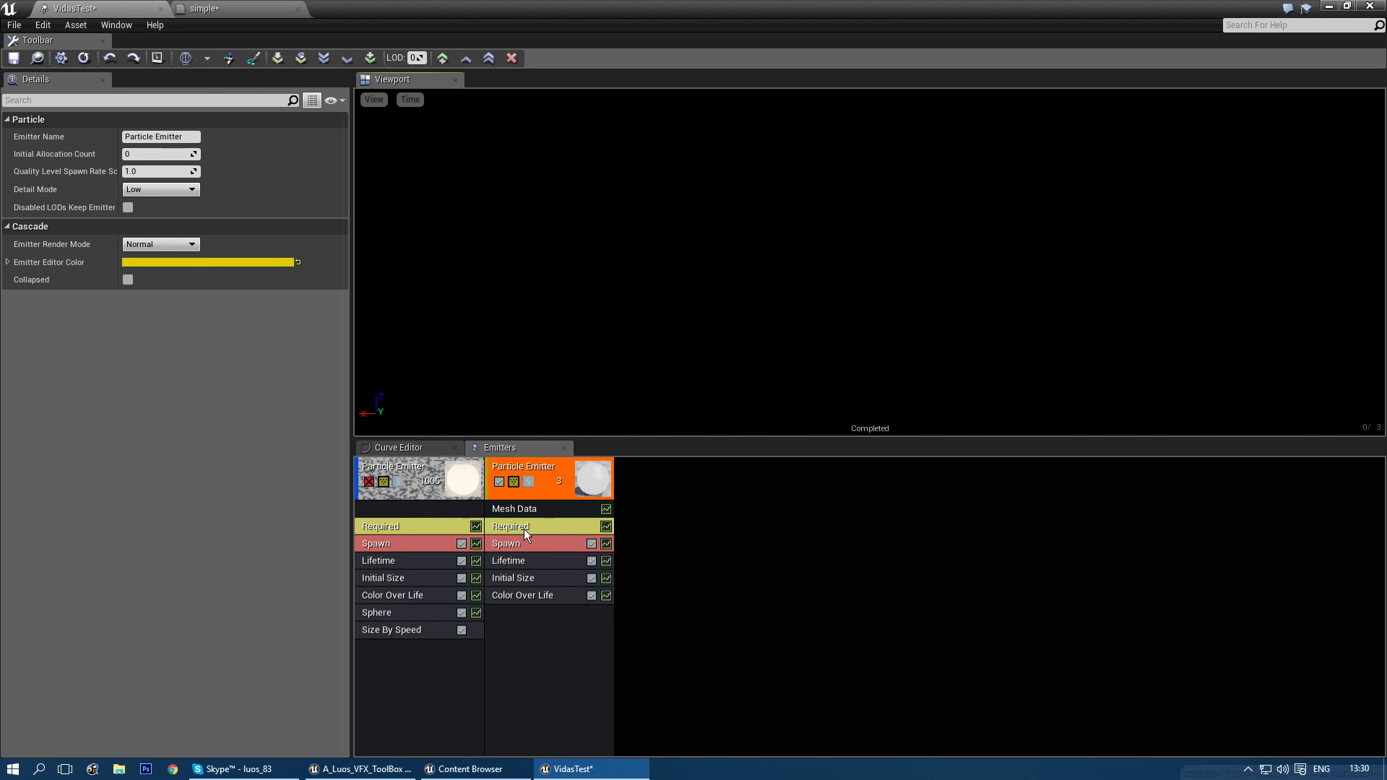
{"action": "double_click", "coordinate": [146, 168]}
{"action": "right_click_drag", "start_coordinate": [663, 369], "coordinate": [642, 406]}
- Add a Sine_Remapped node to the simple material graph
{"action": "right_click", "coordinate": [578, 403]}
{"action": "right_click", "coordinate": [531, 376]}
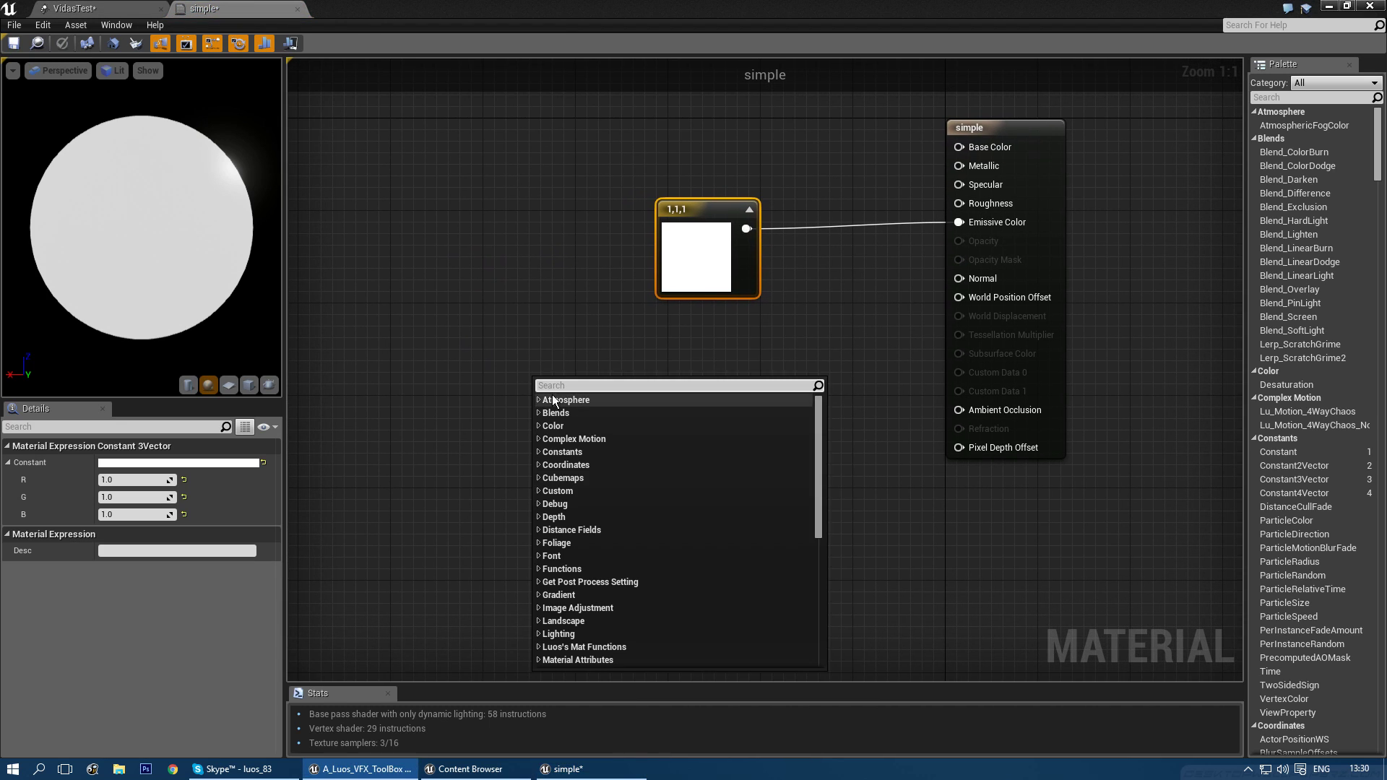
{"action": "type", "text": "sine"}
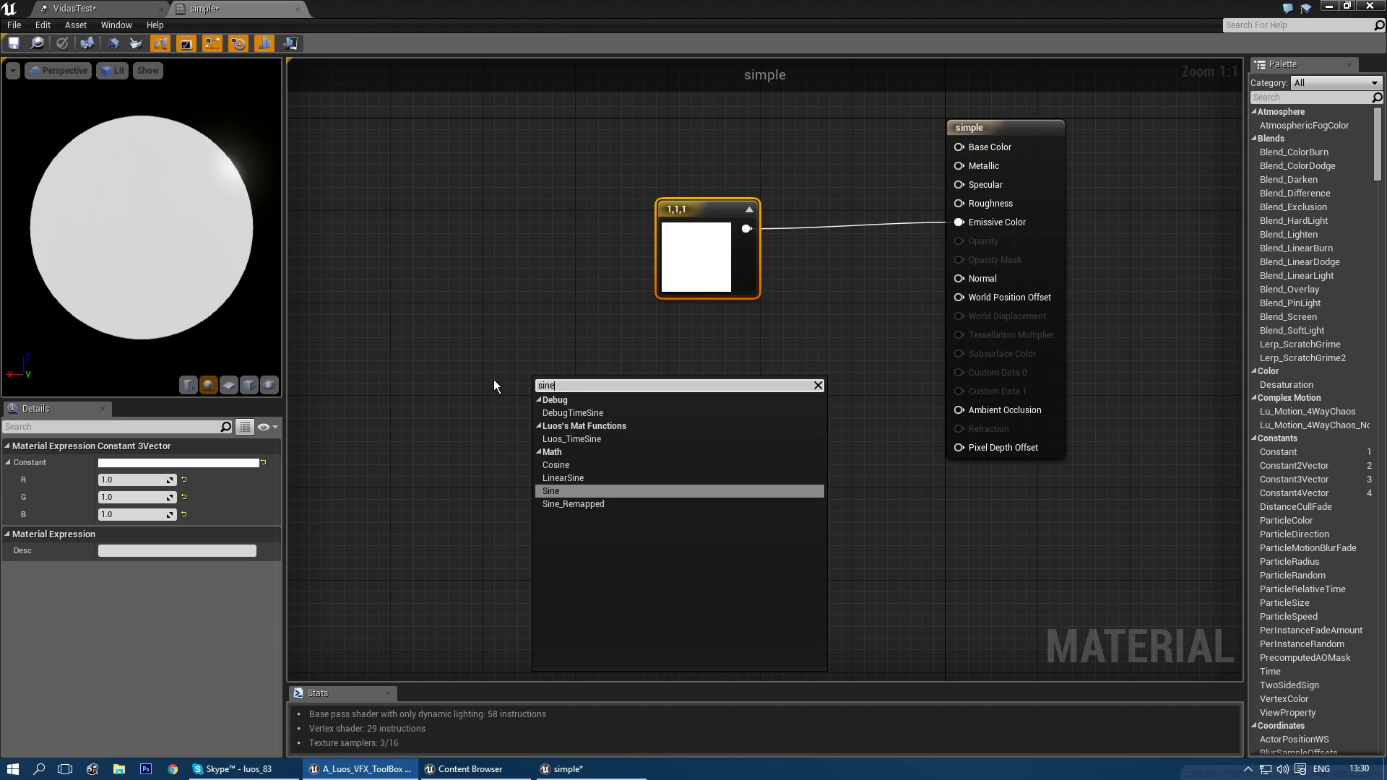
{"action": "key", "text": "Down"}
{"action": "key", "text": "Return"}
- Add constants 0.5 and 2 and wire them into Sine_Remapped's Value 1 and Value 2
{"action": "right_click_drag", "start_coordinate": [461, 395], "coordinate": [546, 392]}
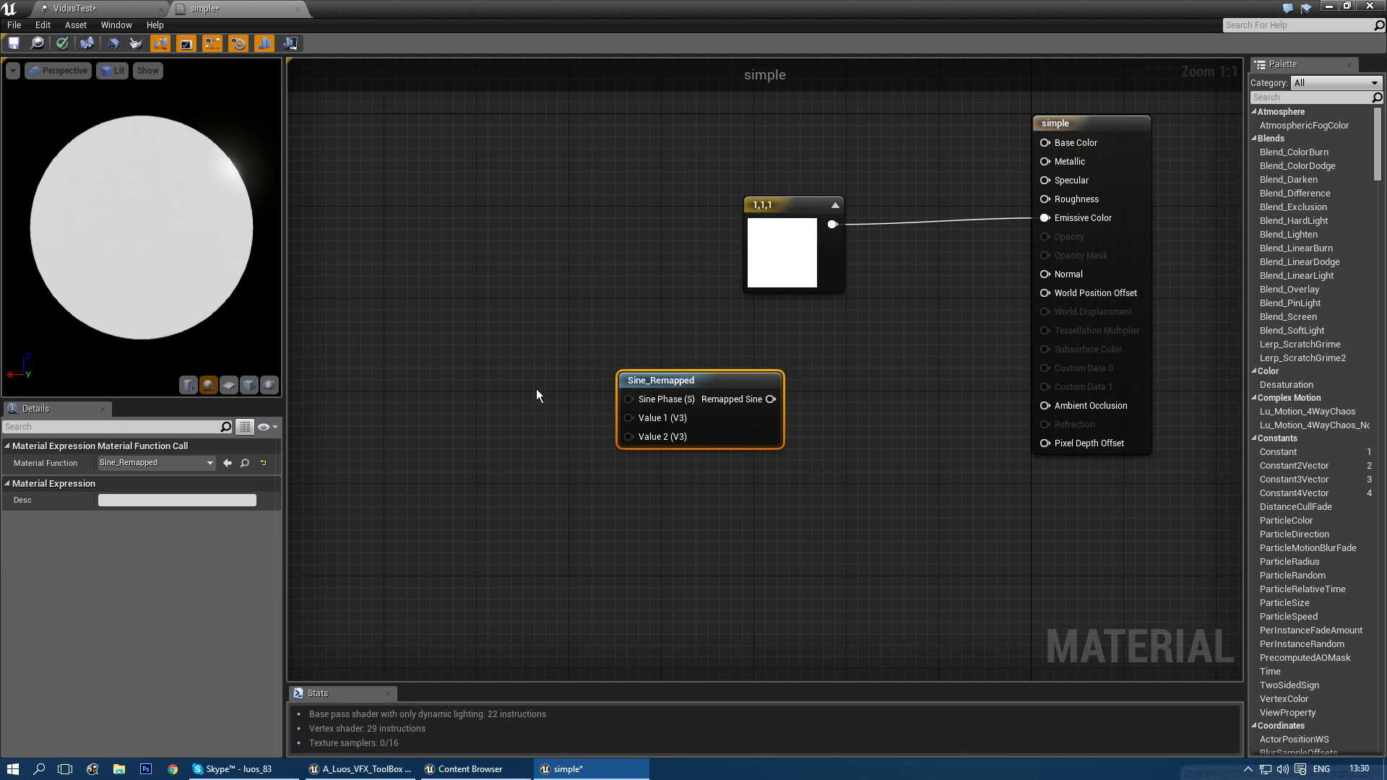
{"action": "left_click", "coordinate": [455, 370]}
{"action": "left_click", "coordinate": [457, 454]}
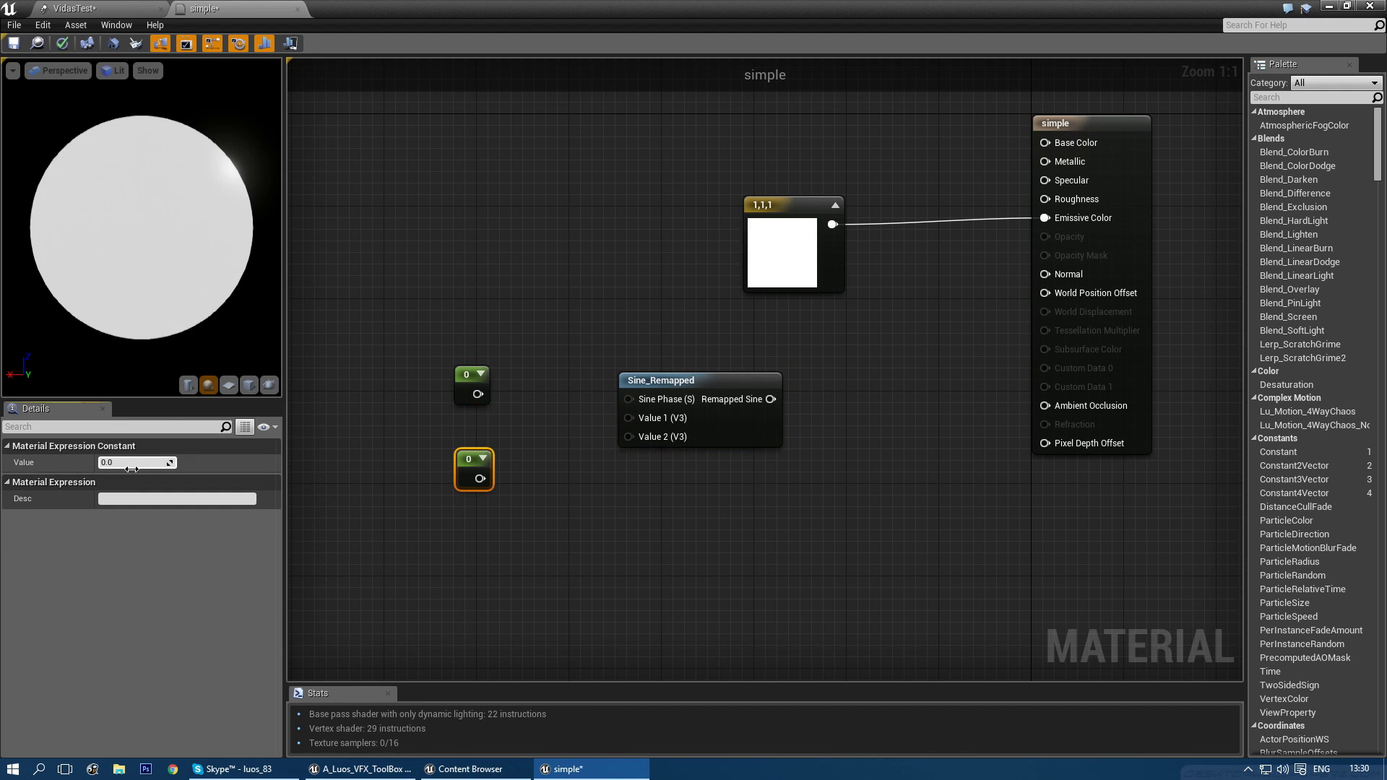
{"action": "type", "text": "1"}
{"action": "key", "text": "Return"}
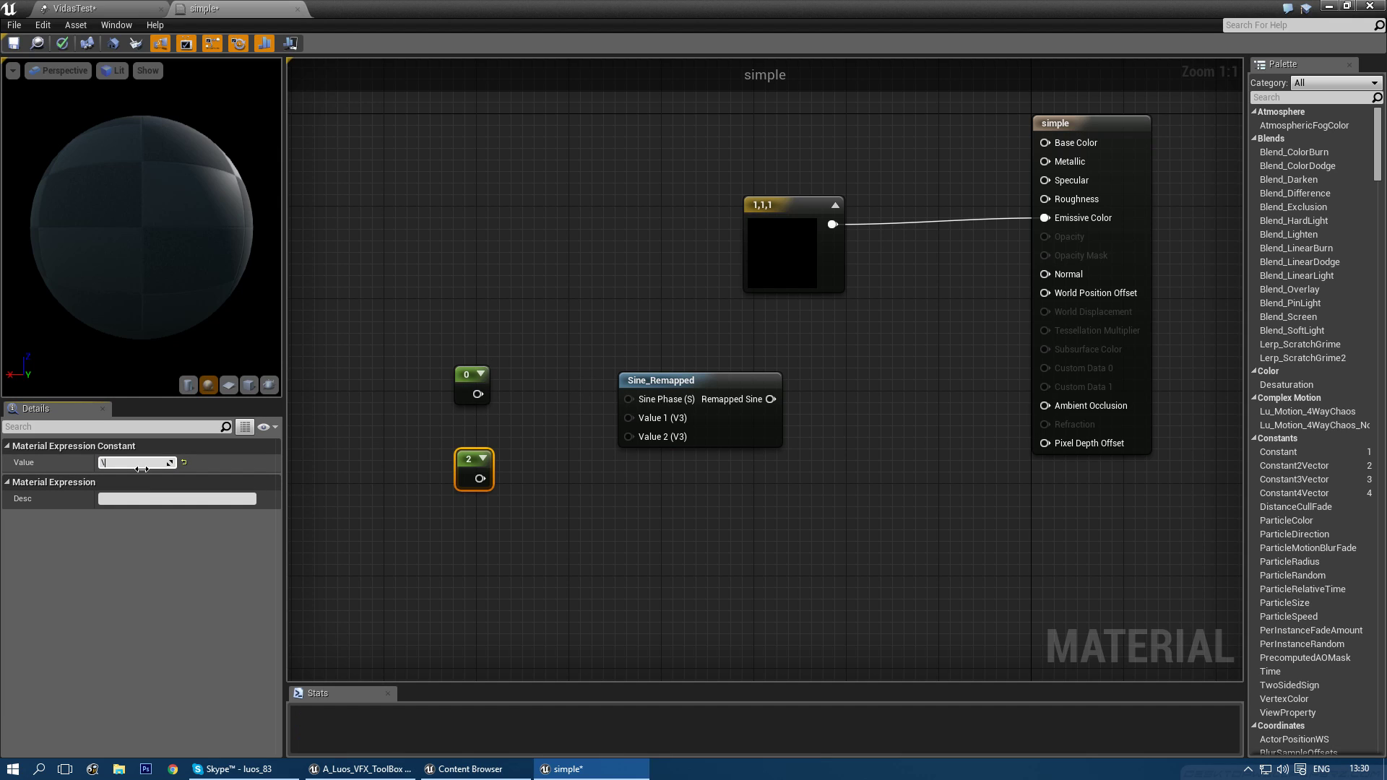
{"action": "left_click", "coordinate": [463, 367]}
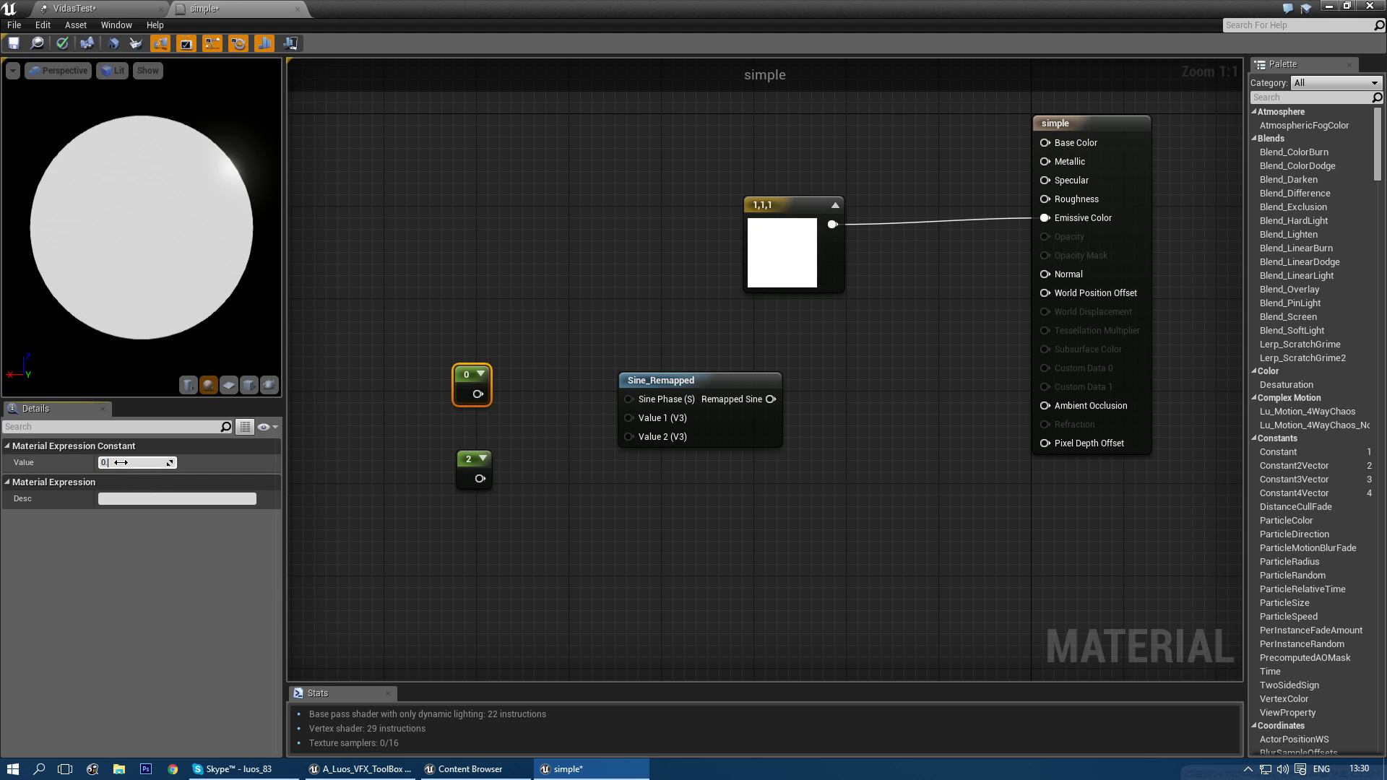
{"action": "left_click_drag", "start_coordinate": [121, 463], "coordinate": [134, 463]}
{"action": "left_click_drag", "start_coordinate": [484, 395], "coordinate": [628, 419]}
{"action": "left_click_drag", "start_coordinate": [480, 478], "coordinate": [627, 440]}
- Add a Time node and rearrange the constants and Sine_Remapped around it
{"action": "right_click", "coordinate": [480, 292]}
{"action": "type", "text": "time"}
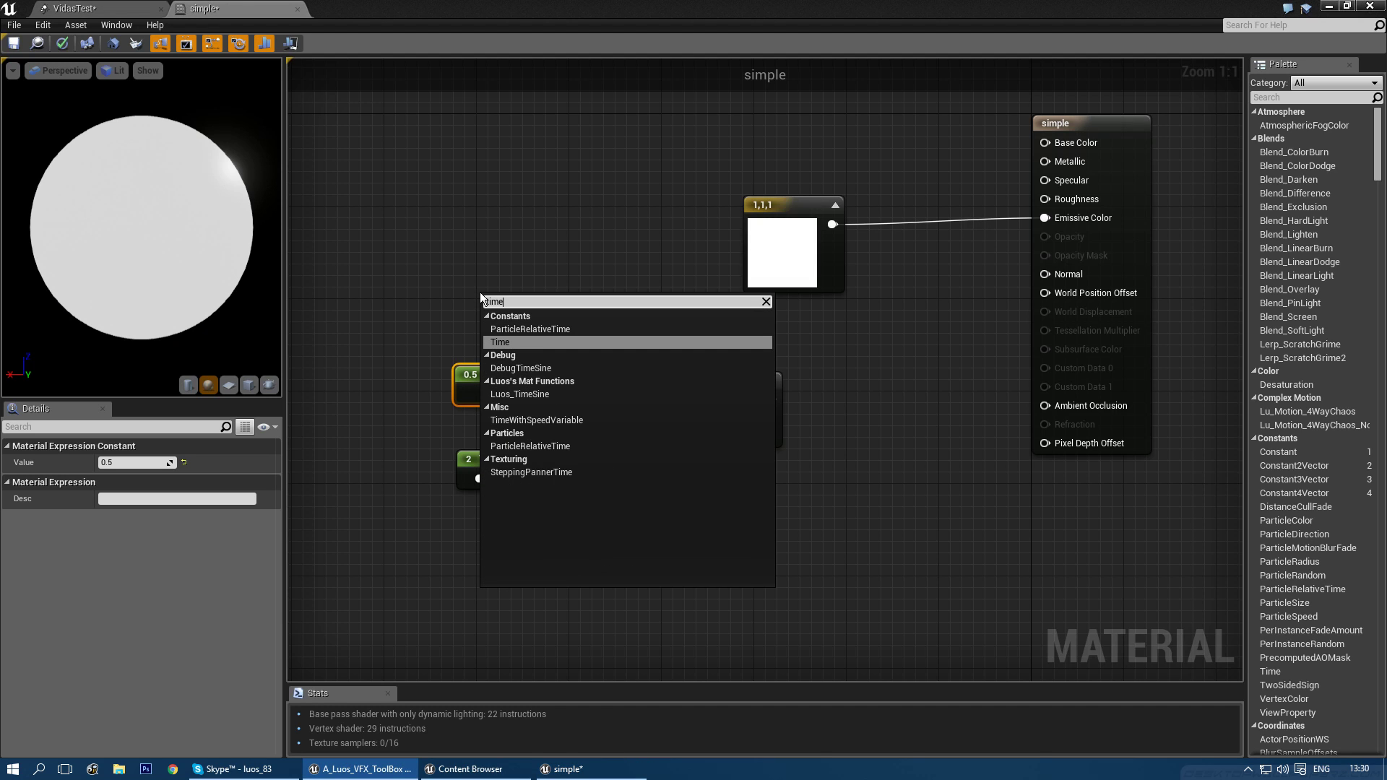
{"action": "key", "text": "Return"}
{"action": "left_click_drag", "start_coordinate": [482, 309], "coordinate": [409, 291]}
{"action": "right_click_drag", "start_coordinate": [545, 321], "coordinate": [587, 339]}
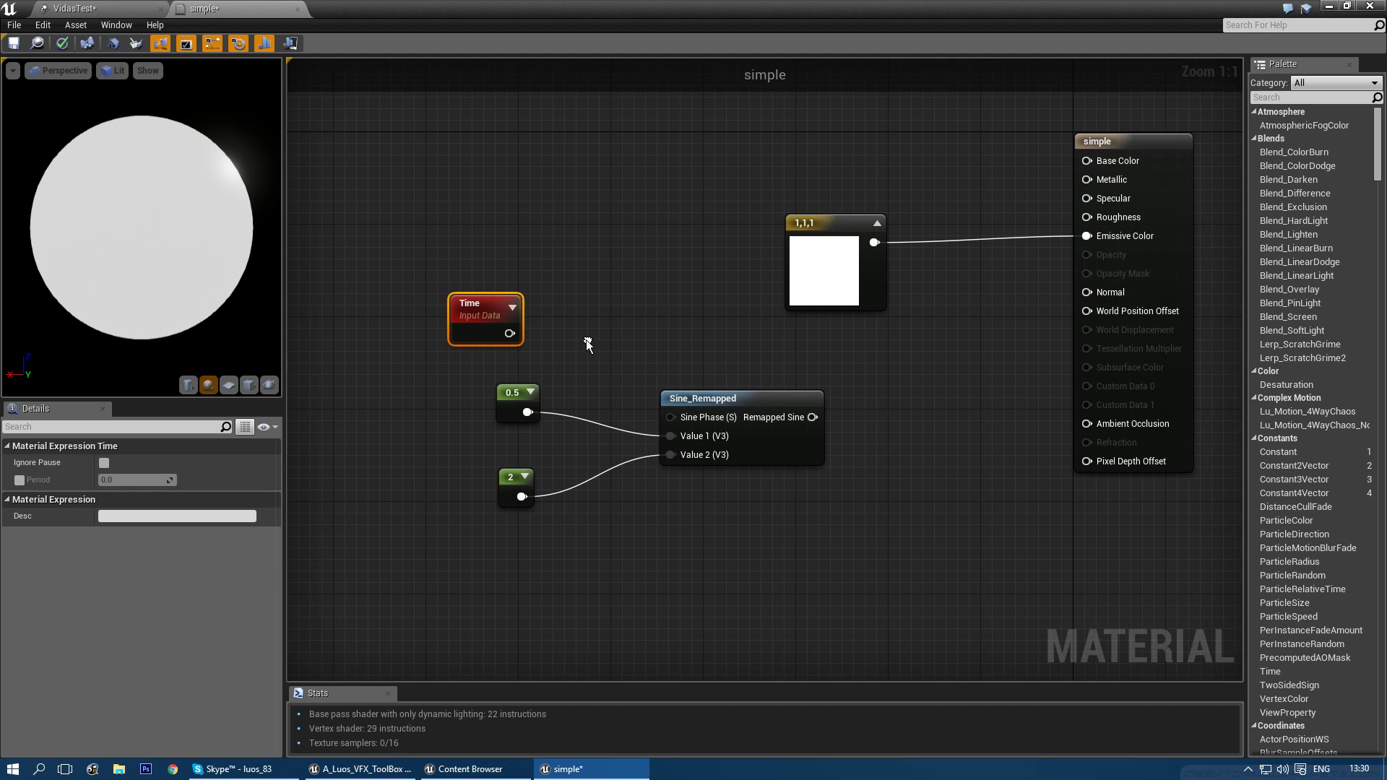
{"action": "left_click_drag", "start_coordinate": [500, 402], "coordinate": [499, 428]}
{"action": "left_click_drag", "start_coordinate": [497, 488], "coordinate": [508, 476]}
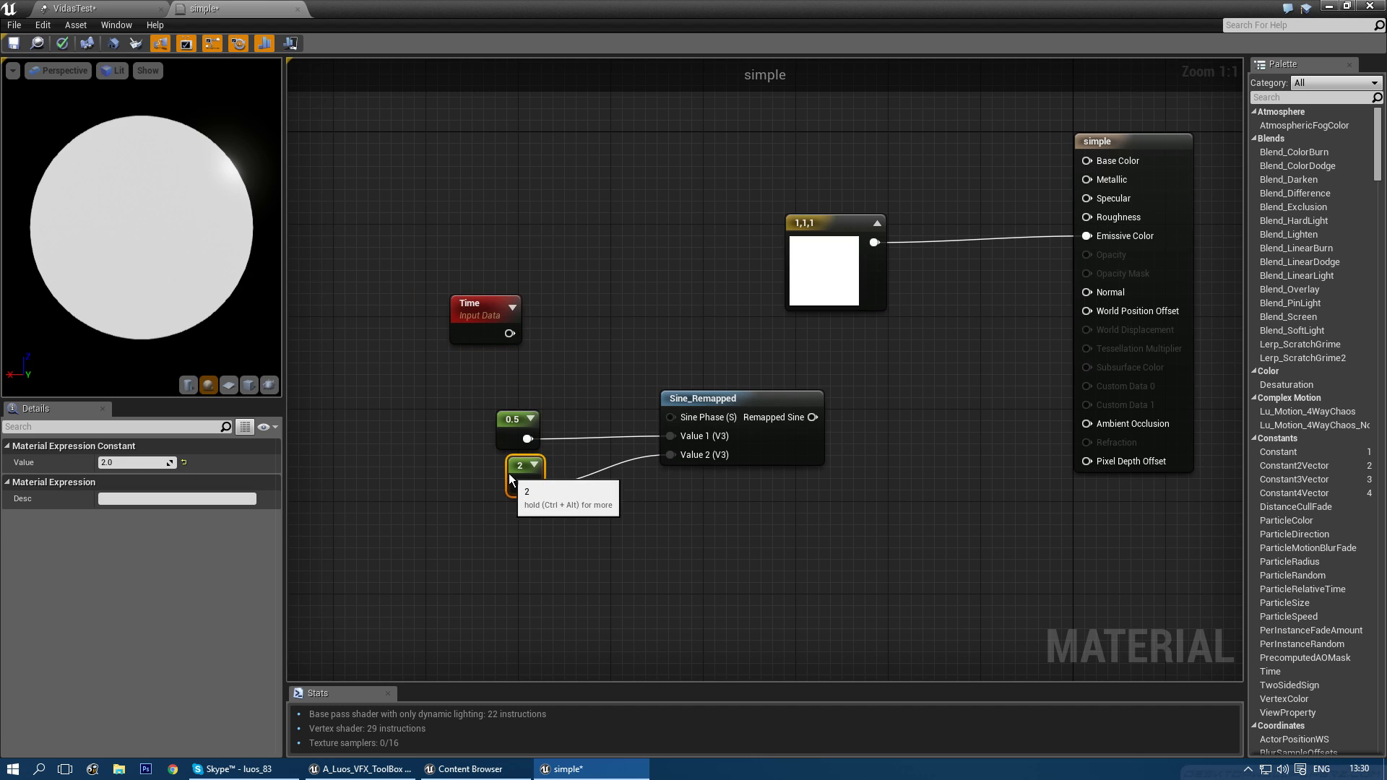
{"action": "left_click_drag", "start_coordinate": [435, 403], "coordinate": [687, 558]}
{"action": "left_click_drag", "start_coordinate": [712, 401], "coordinate": [697, 445]}
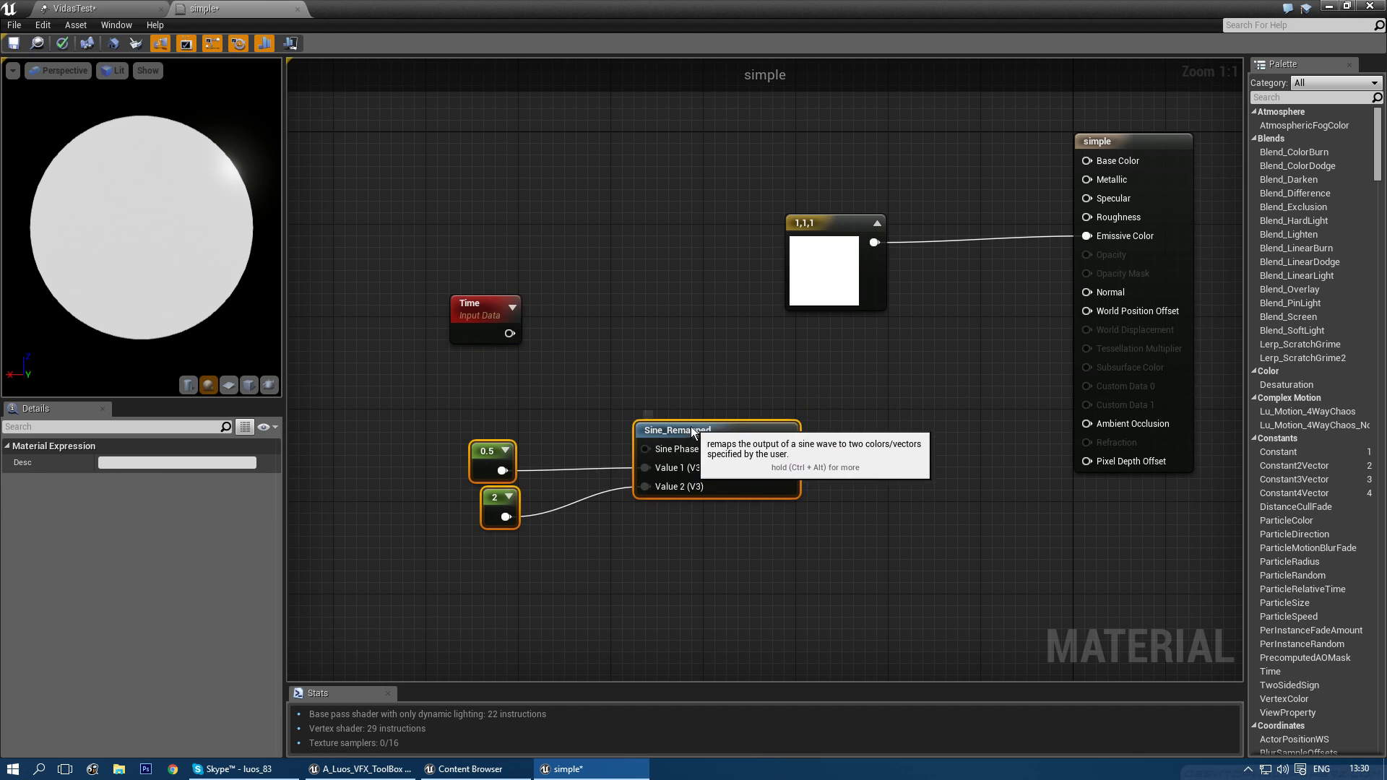
{"action": "left_click", "coordinate": [565, 359]}
{"action": "right_click_drag", "start_coordinate": [561, 356], "coordinate": [578, 341]}
{"action": "left_click_drag", "start_coordinate": [506, 286], "coordinate": [483, 298]}
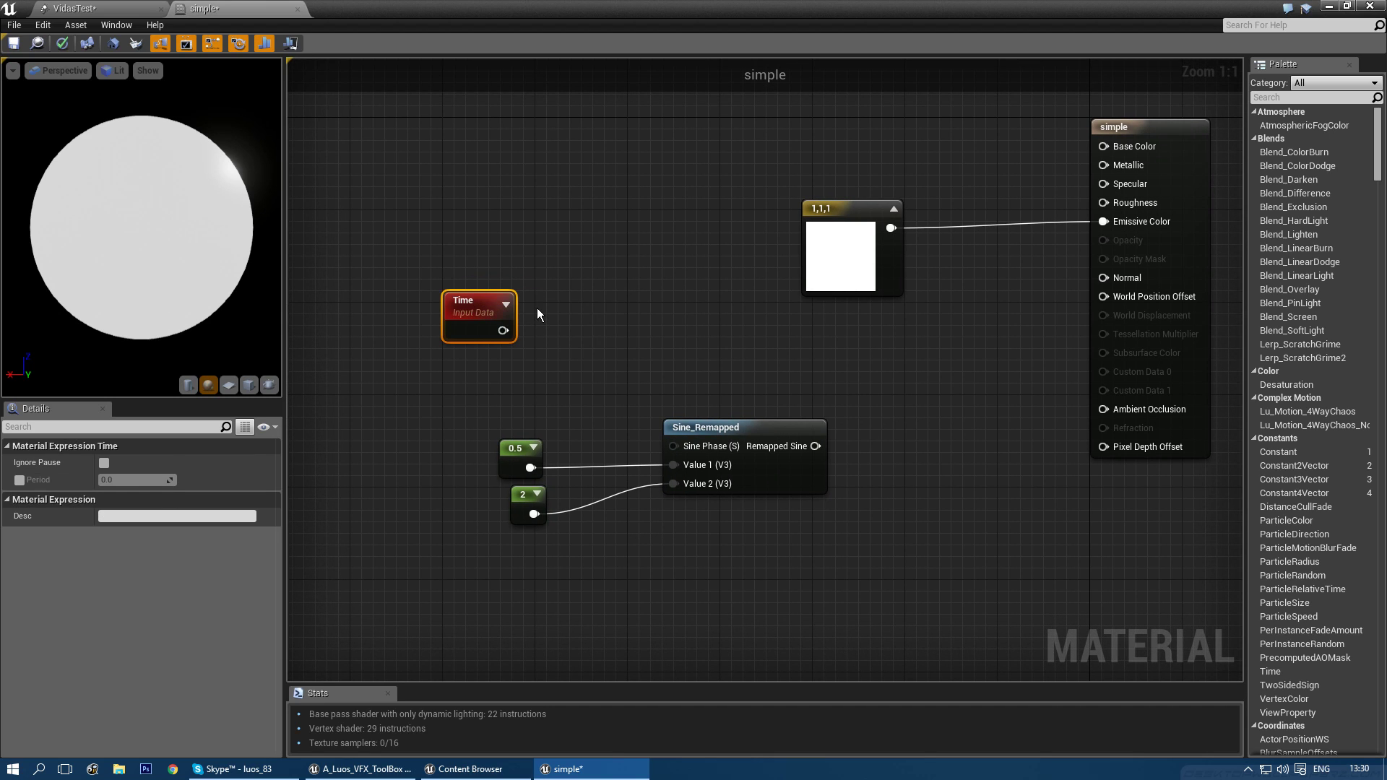
- Multiply Time by a Const B of 2 and wire the result into Sine_Remapped's Phase
{"action": "key", "text": "m"}
{"action": "left_click", "coordinate": [536, 309]}
{"action": "left_click_drag", "start_coordinate": [568, 311], "coordinate": [568, 297]}
{"action": "left_click_drag", "start_coordinate": [504, 331], "coordinate": [573, 314]}
{"action": "left_click", "coordinate": [147, 482]}
{"action": "type", "text": "2"}
{"action": "key", "text": "Return"}
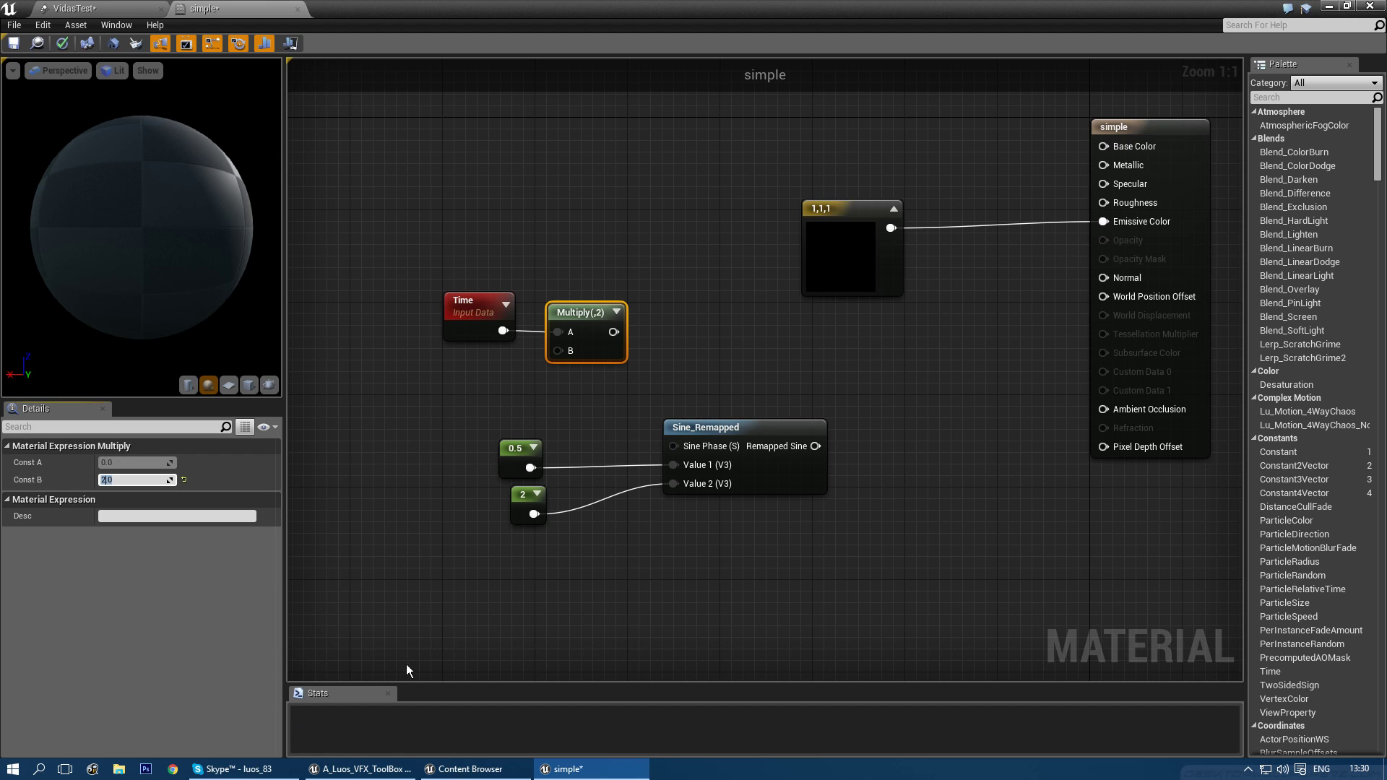
{"action": "left_click_drag", "start_coordinate": [612, 331], "coordinate": [673, 446]}
- Feed Remapped Sine into a new Multiply node and preview that node on the sphere
{"action": "right_click_drag", "start_coordinate": [853, 422], "coordinate": [756, 408]}
{"action": "key", "text": "m"}
{"action": "left_click", "coordinate": [773, 422]}
{"action": "left_click_drag", "start_coordinate": [719, 431], "coordinate": [787, 450]}
{"action": "right_click", "coordinate": [794, 437]}
{"action": "left_click", "coordinate": [806, 440]}
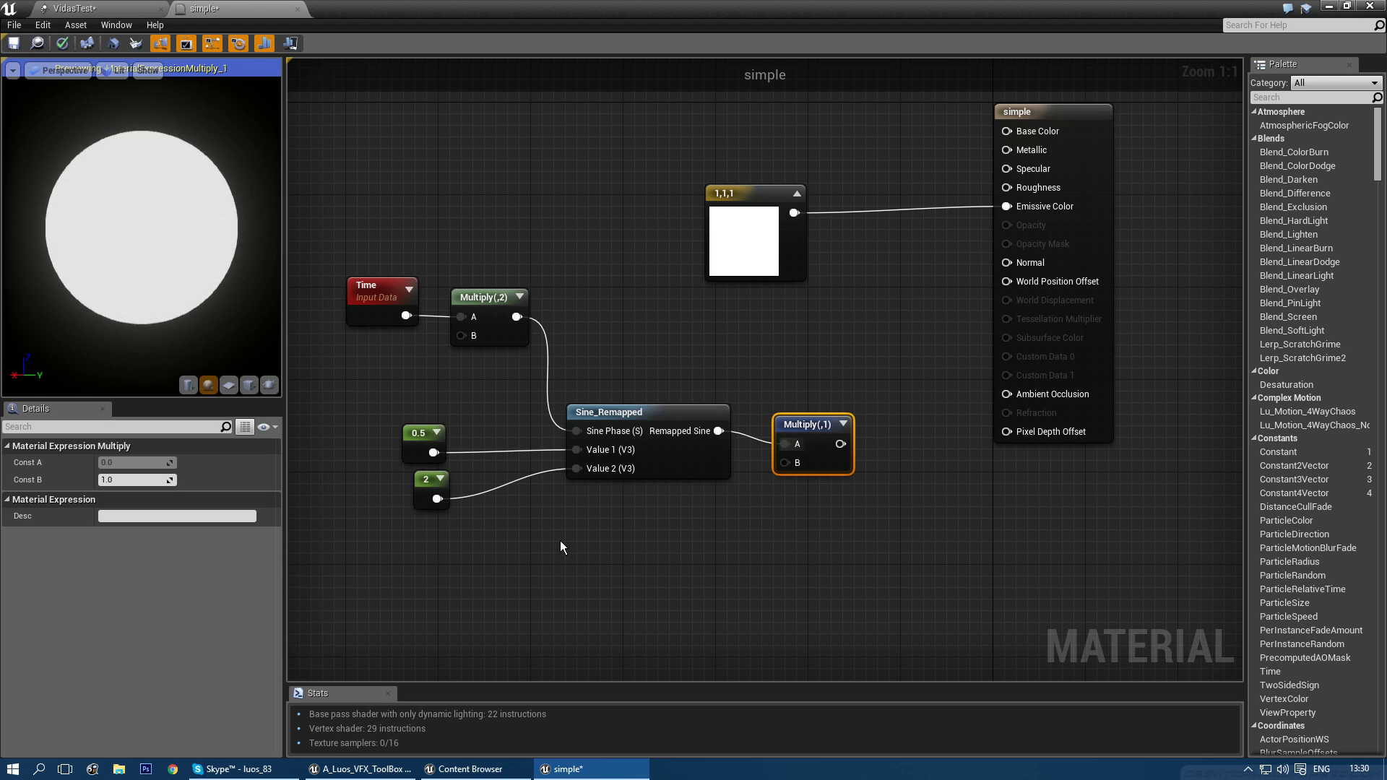
- Tidy the graph layout, straightening wires between Time, Sine_Remapped and the Multiply nodes
{"action": "right_click_drag", "start_coordinate": [586, 525], "coordinate": [638, 464]}
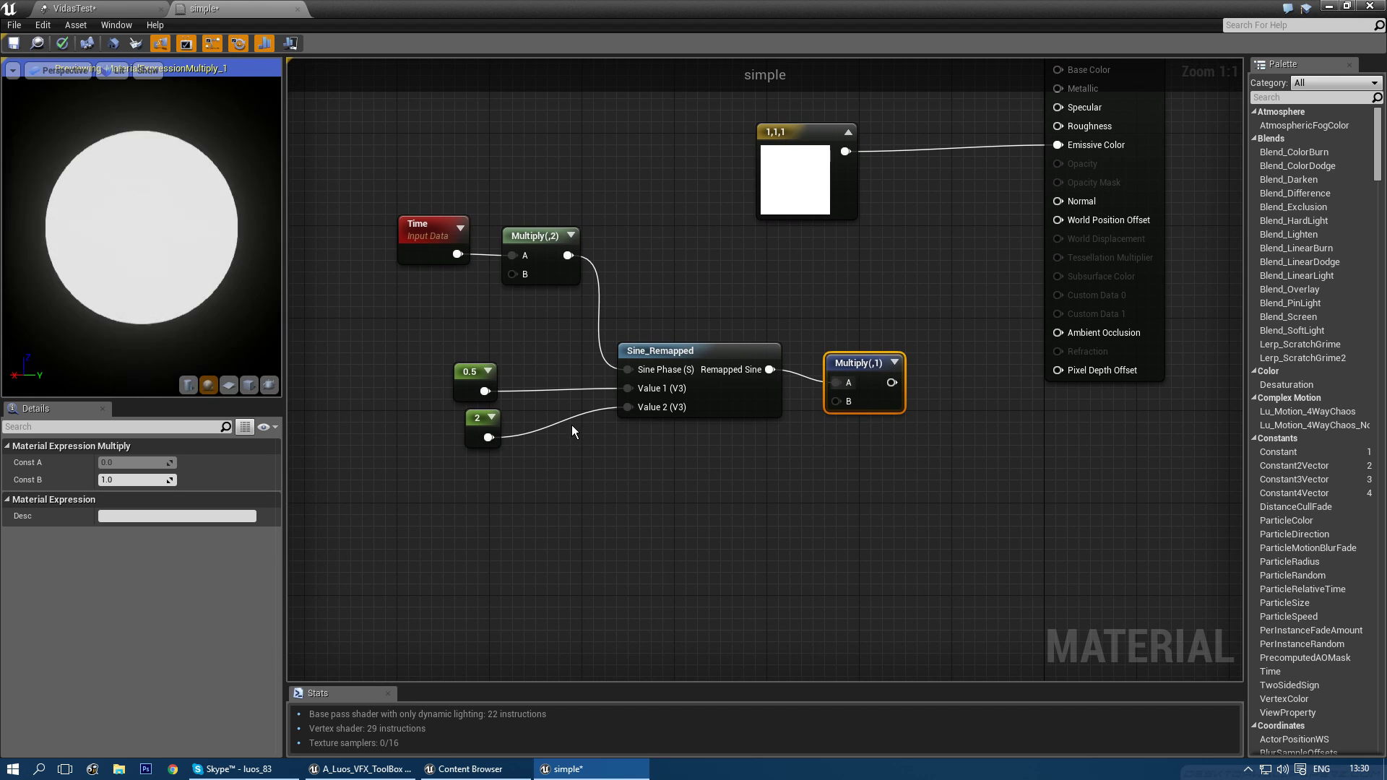
{"action": "left_click_drag", "start_coordinate": [865, 365], "coordinate": [865, 354]}
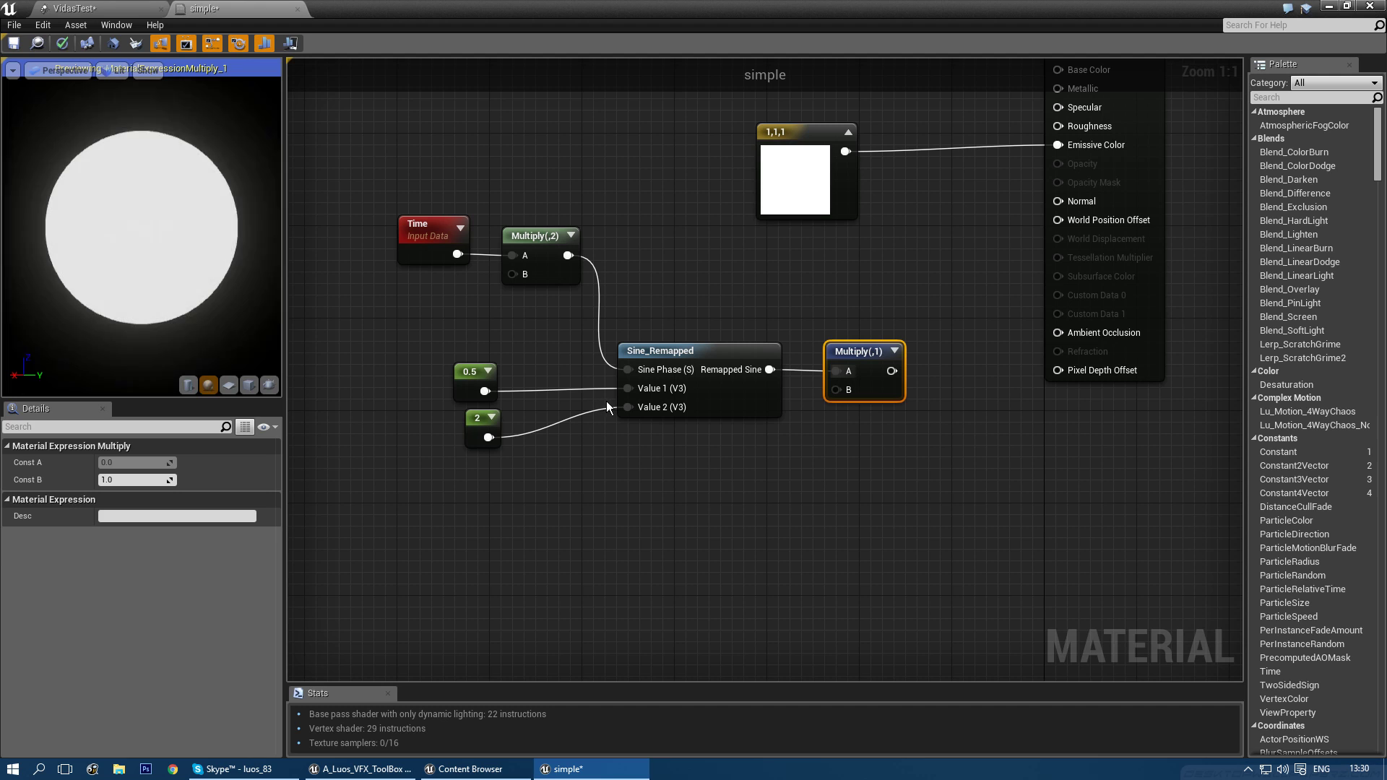
{"action": "right_click_drag", "start_coordinate": [782, 426], "coordinate": [753, 483]}
{"action": "right_click_drag", "start_coordinate": [486, 523], "coordinate": [609, 455]}
{"action": "right_click_drag", "start_coordinate": [734, 461], "coordinate": [605, 505]}
{"action": "right_click_drag", "start_coordinate": [334, 335], "coordinate": [418, 341]}
{"action": "left_click_drag", "start_coordinate": [347, 188], "coordinate": [566, 365]}
{"action": "left_click", "coordinate": [685, 333]}
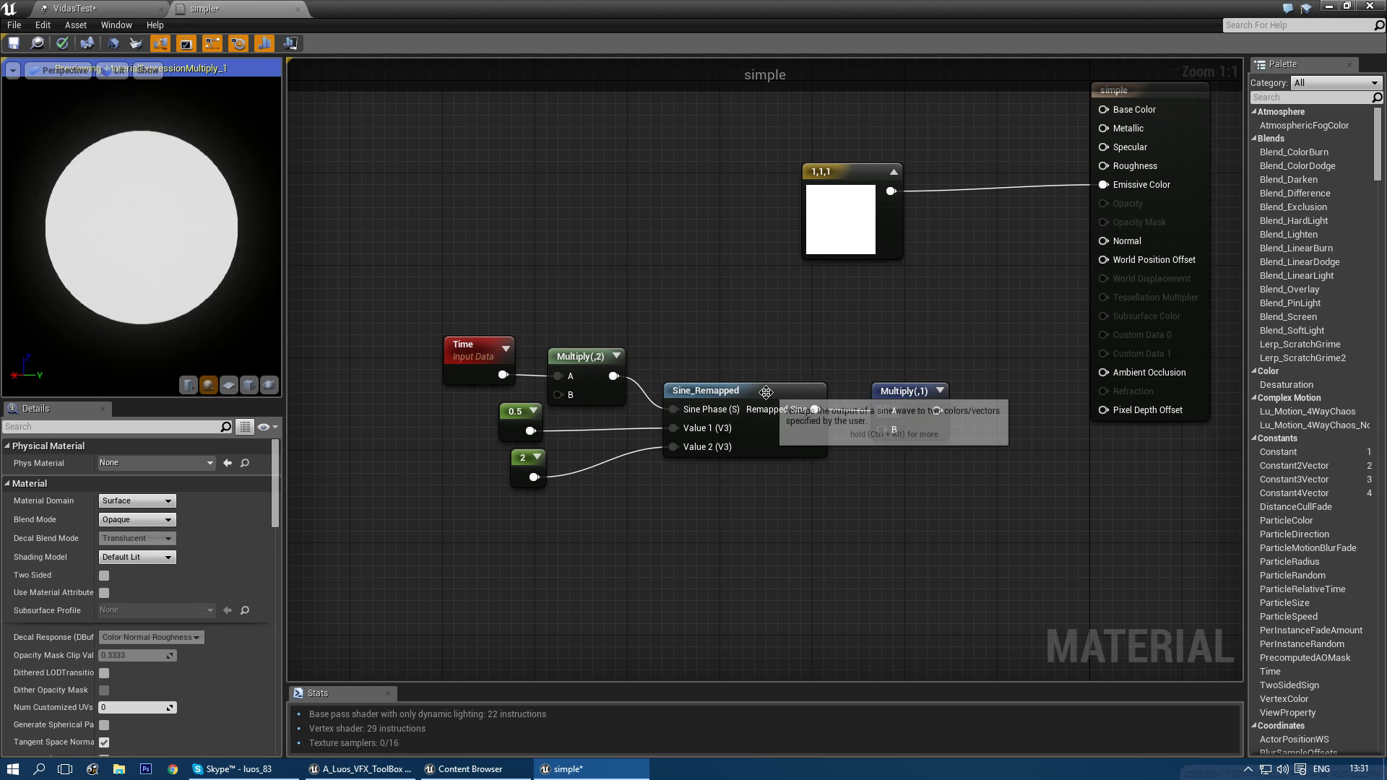
{"action": "left_click_drag", "start_coordinate": [765, 392], "coordinate": [742, 382]}
{"action": "right_click_drag", "start_coordinate": [923, 341], "coordinate": [838, 414]}
{"action": "left_click", "coordinate": [767, 410]}
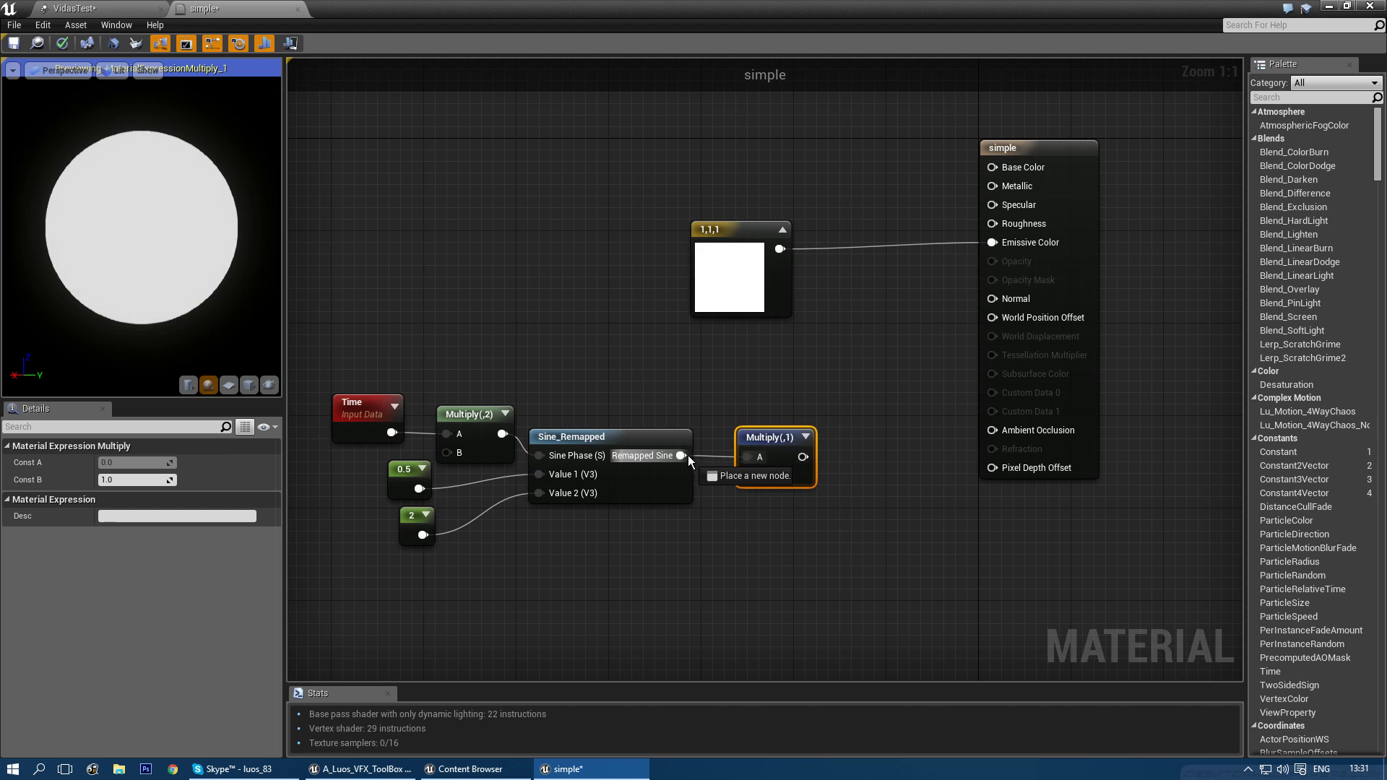
- Connect the Multiply output to World Position Offset and stop previewing that node
{"action": "left_click_drag", "start_coordinate": [990, 317], "coordinate": [994, 317]}
{"action": "right_click", "coordinate": [757, 442]}
{"action": "left_click", "coordinate": [770, 447]}
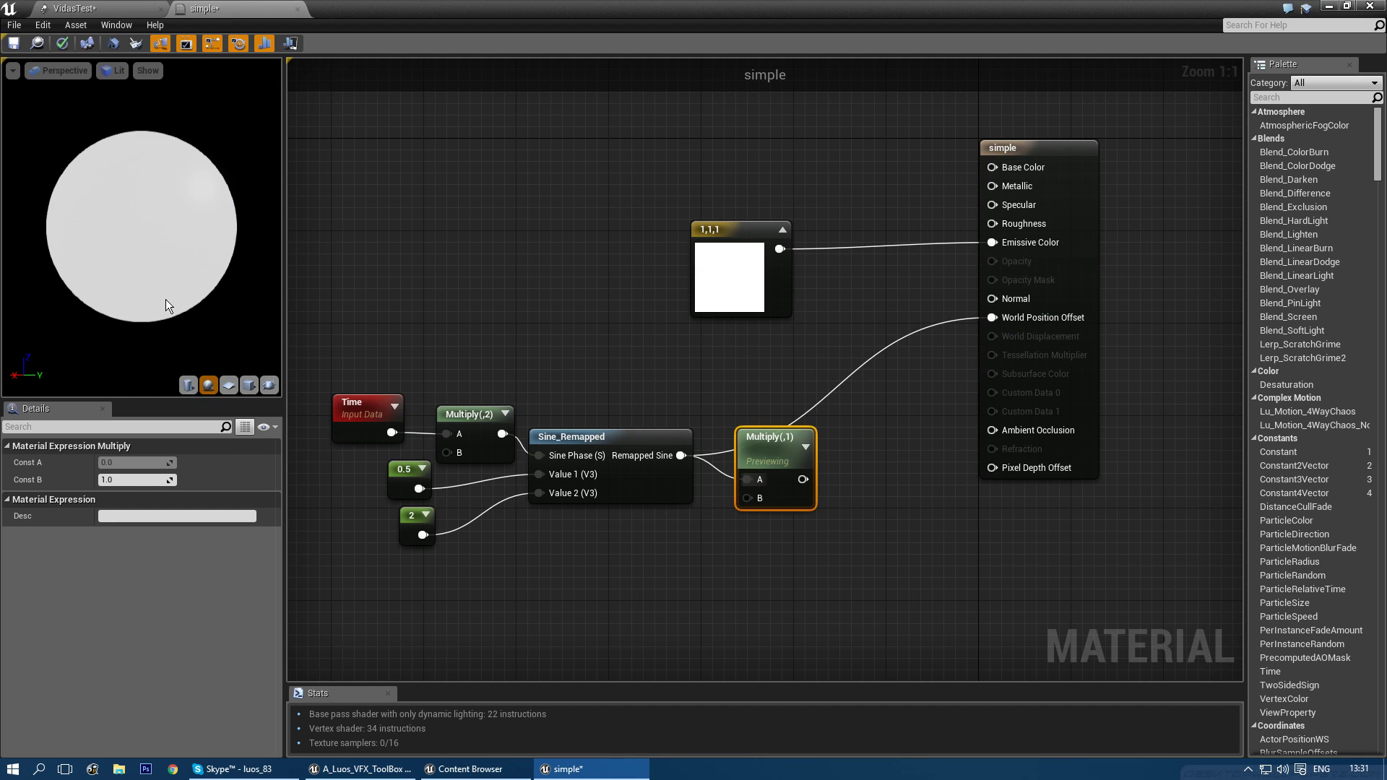
{"action": "left_click_drag", "start_coordinate": [779, 432], "coordinate": [848, 501]}
- Add a Multiply fed by the remapped sine, with Const B 100
{"action": "key", "text": "m"}
{"action": "left_click", "coordinate": [739, 376]}
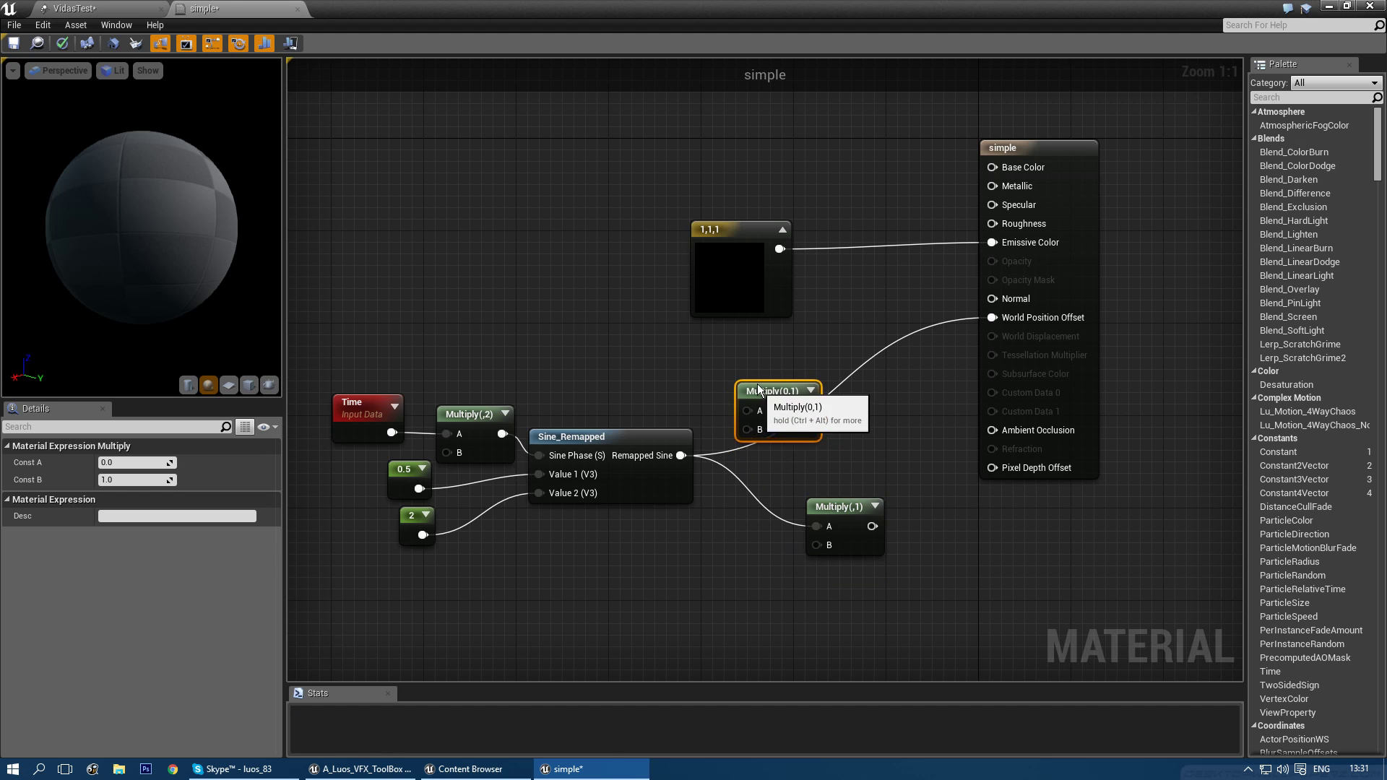
{"action": "left_click_drag", "start_coordinate": [684, 455], "coordinate": [992, 318]}
{"action": "left_click_drag", "start_coordinate": [782, 381], "coordinate": [793, 381]}
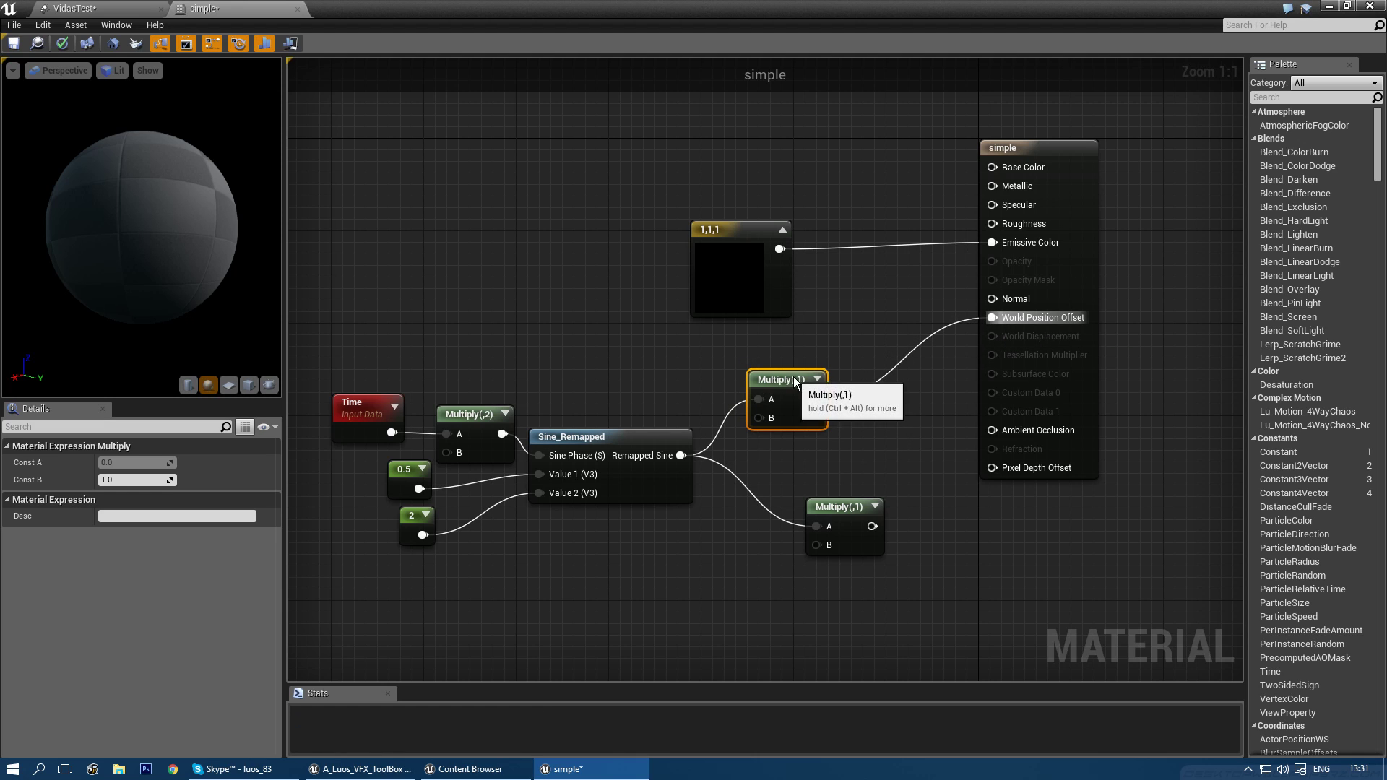
{"action": "left_click", "coordinate": [143, 480]}
{"action": "type", "text": "10"}
{"action": "key", "text": "Return"}
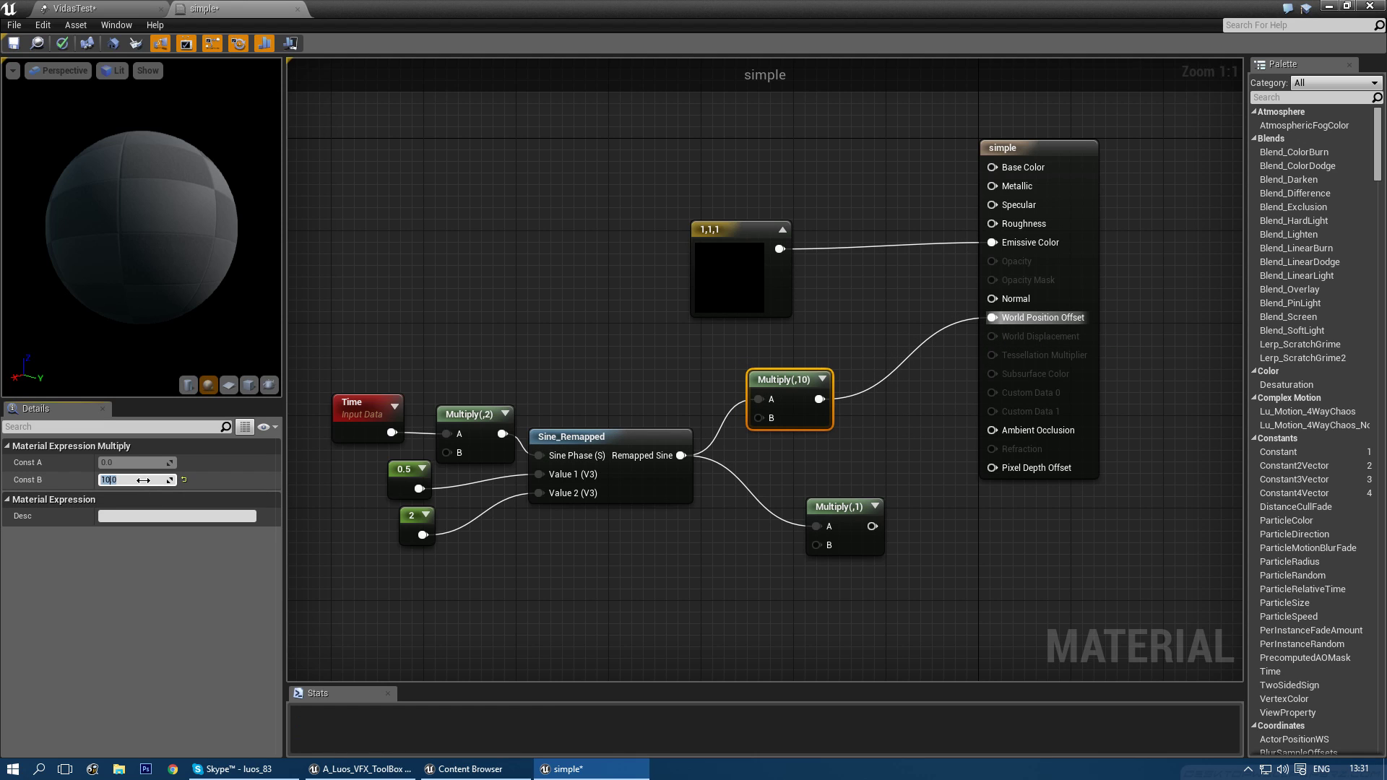
{"action": "type", "text": "20"}
{"action": "key", "text": "Return"}
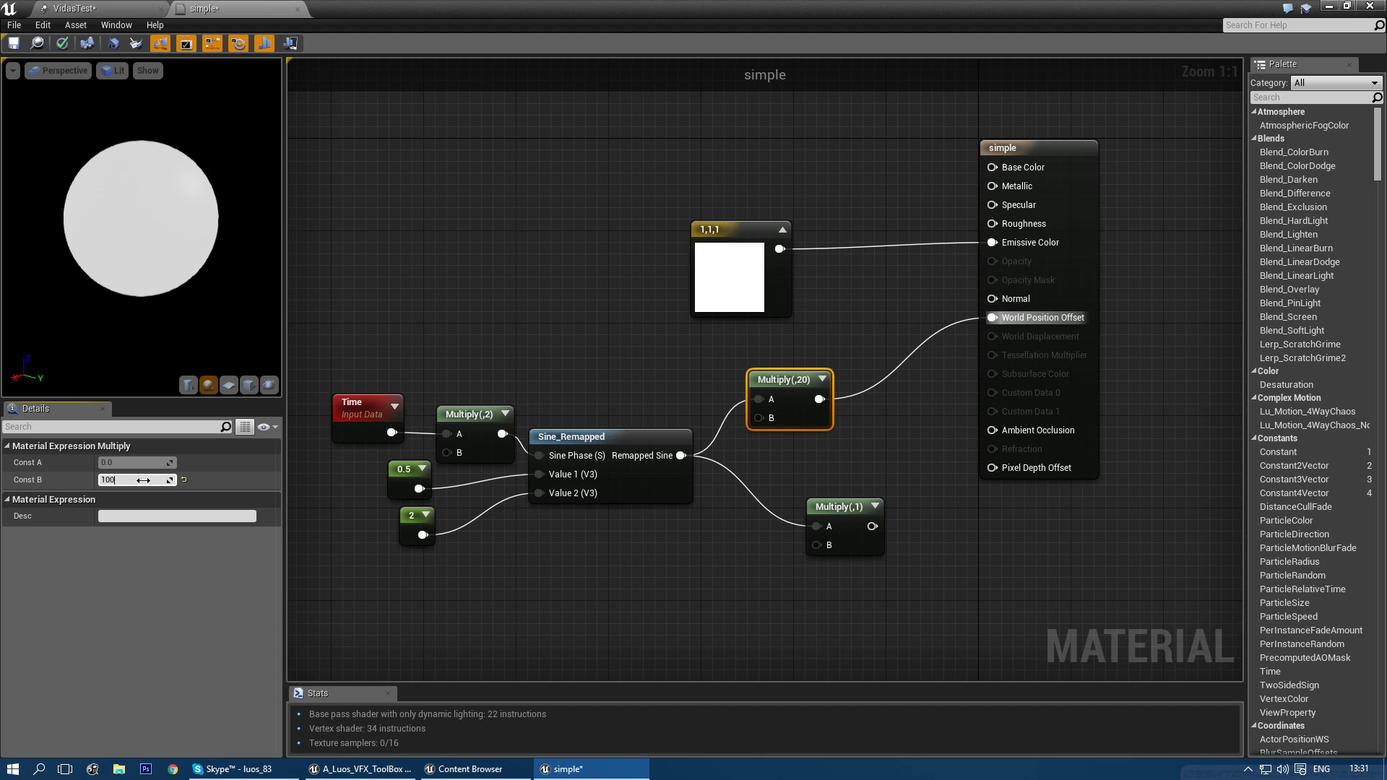
{"action": "key", "text": "Return"}
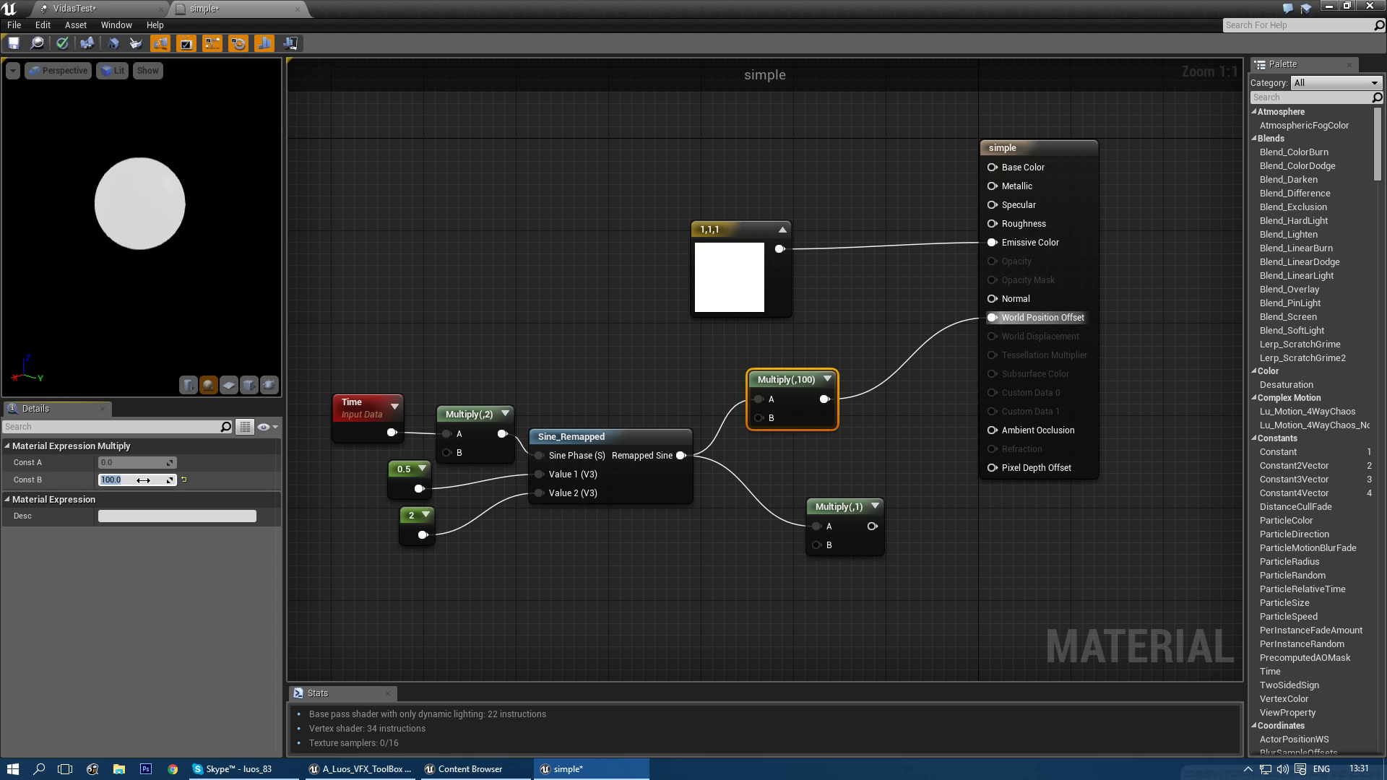
- Set the Time Multiply node's Const B to 5
{"action": "right_click_drag", "start_coordinate": [470, 430], "coordinate": [580, 342]}
{"action": "left_click", "coordinate": [580, 341]}
{"action": "left_click", "coordinate": [138, 483]}
{"action": "type", "text": "10"}
{"action": "key", "text": "Return"}
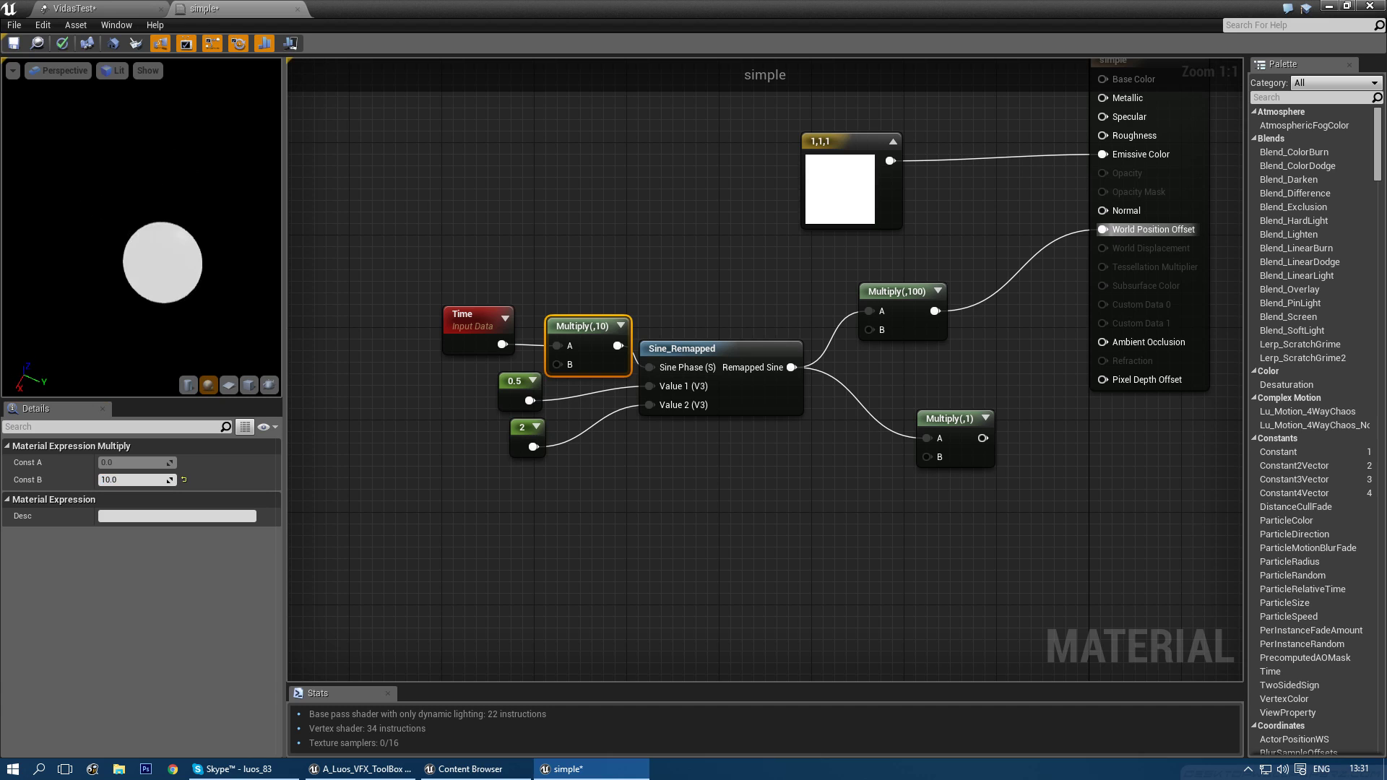
{"action": "type", "text": "5"}
{"action": "key", "text": "Return"}
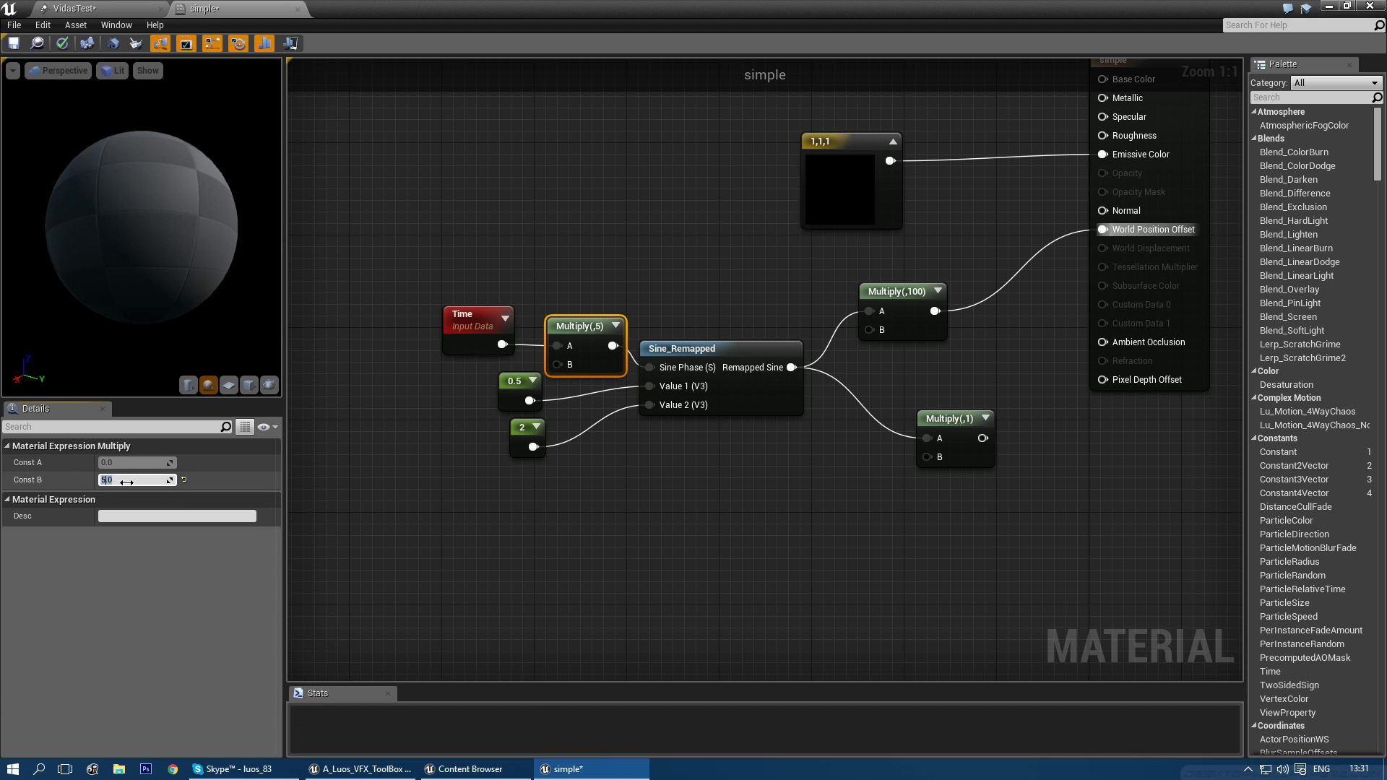
- Delete the unused Multiply(,1) node
{"action": "right_click_drag", "start_coordinate": [634, 210], "coordinate": [614, 247]}
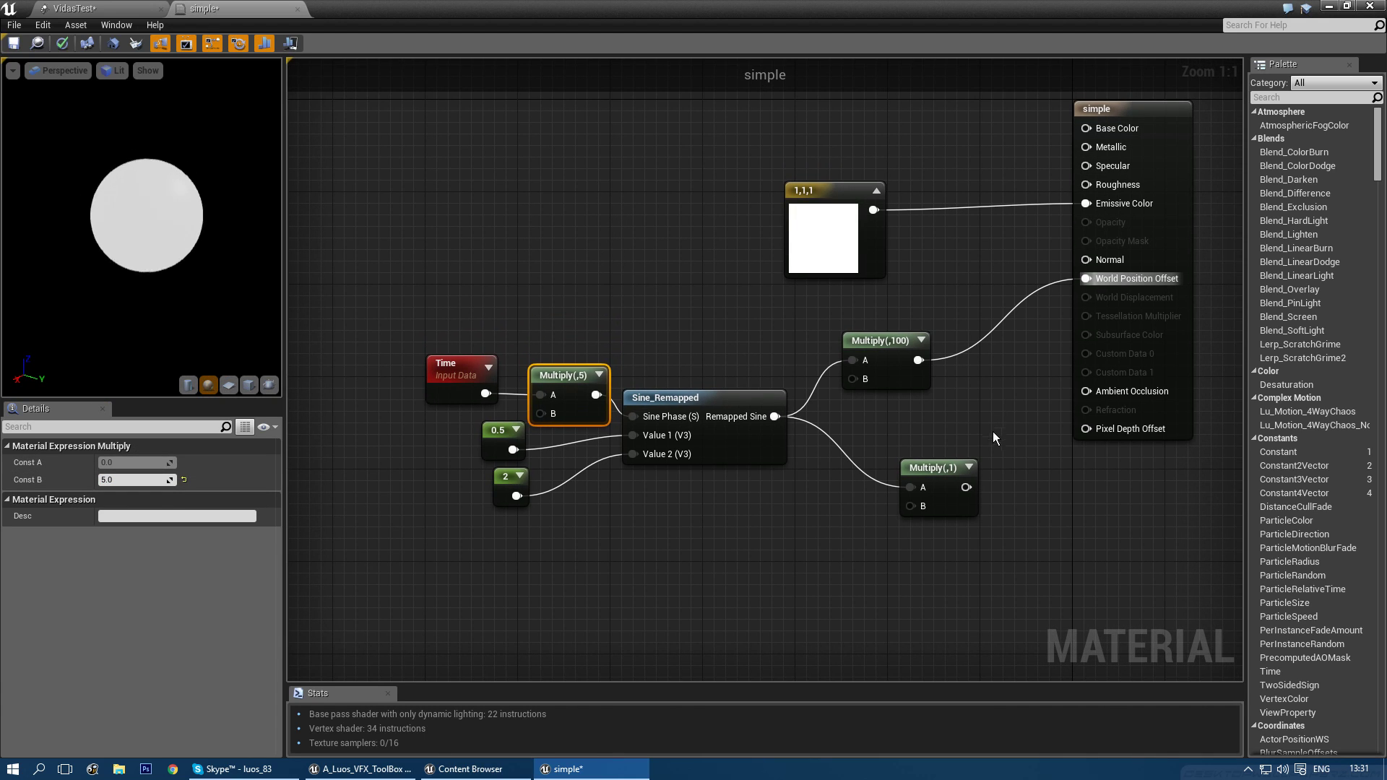
{"action": "left_click", "coordinate": [911, 467]}
{"action": "key", "text": "Delete"}
- Duplicate the Time, Multiply and Sine_Remapped wave nodes with copy and paste
{"action": "right_click_drag", "start_coordinate": [834, 514], "coordinate": [936, 502]}
{"action": "left_click_drag", "start_coordinate": [453, 321], "coordinate": [780, 512]}
{"action": "left_click_drag", "start_coordinate": [803, 380], "coordinate": [687, 333]}
{"action": "key", "text": "ctrl+c"}
{"action": "key", "text": "ctrl+v"}
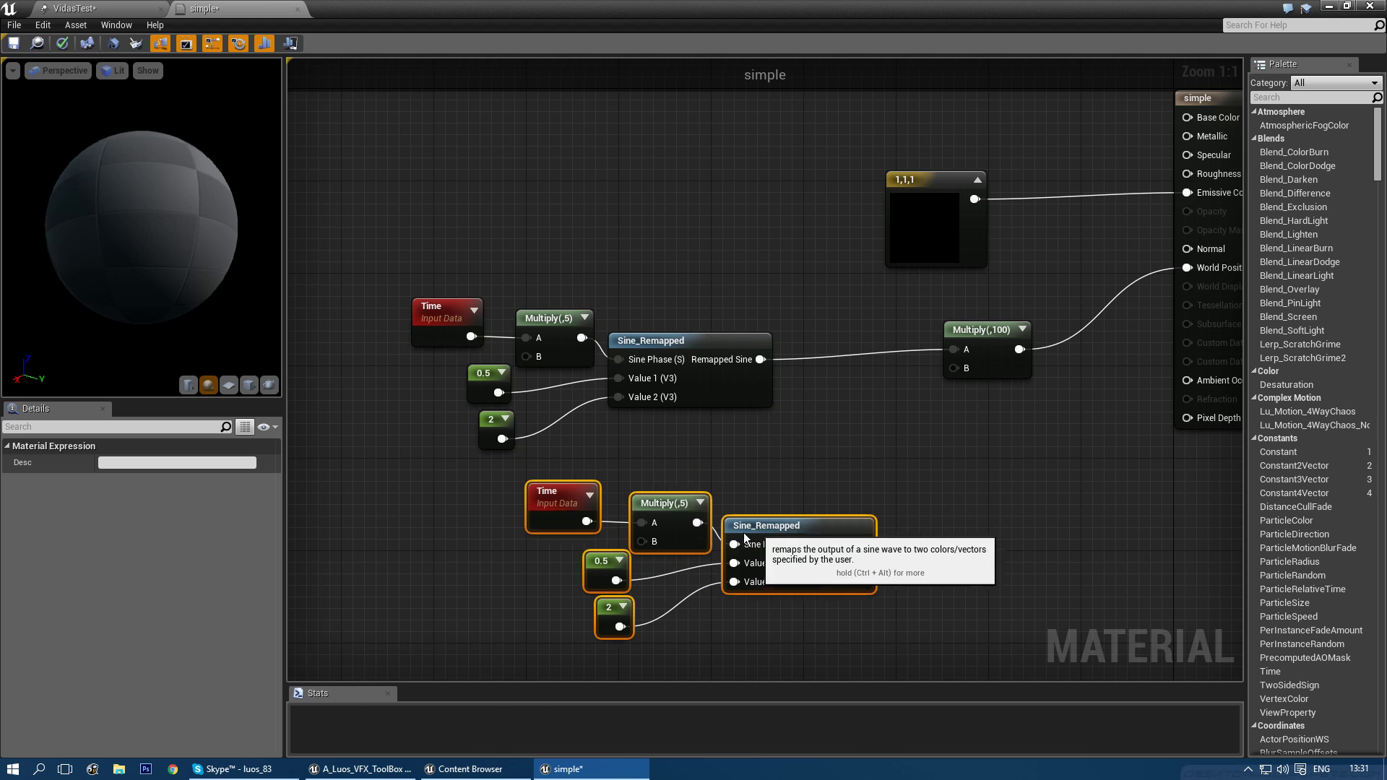
{"action": "left_click_drag", "start_coordinate": [939, 491], "coordinate": [685, 538]}
{"action": "left_click", "coordinate": [589, 515]}
- Set the copied Multiply's Const B to 3 and blend both waves through a new Lerp
{"action": "left_click", "coordinate": [141, 479]}
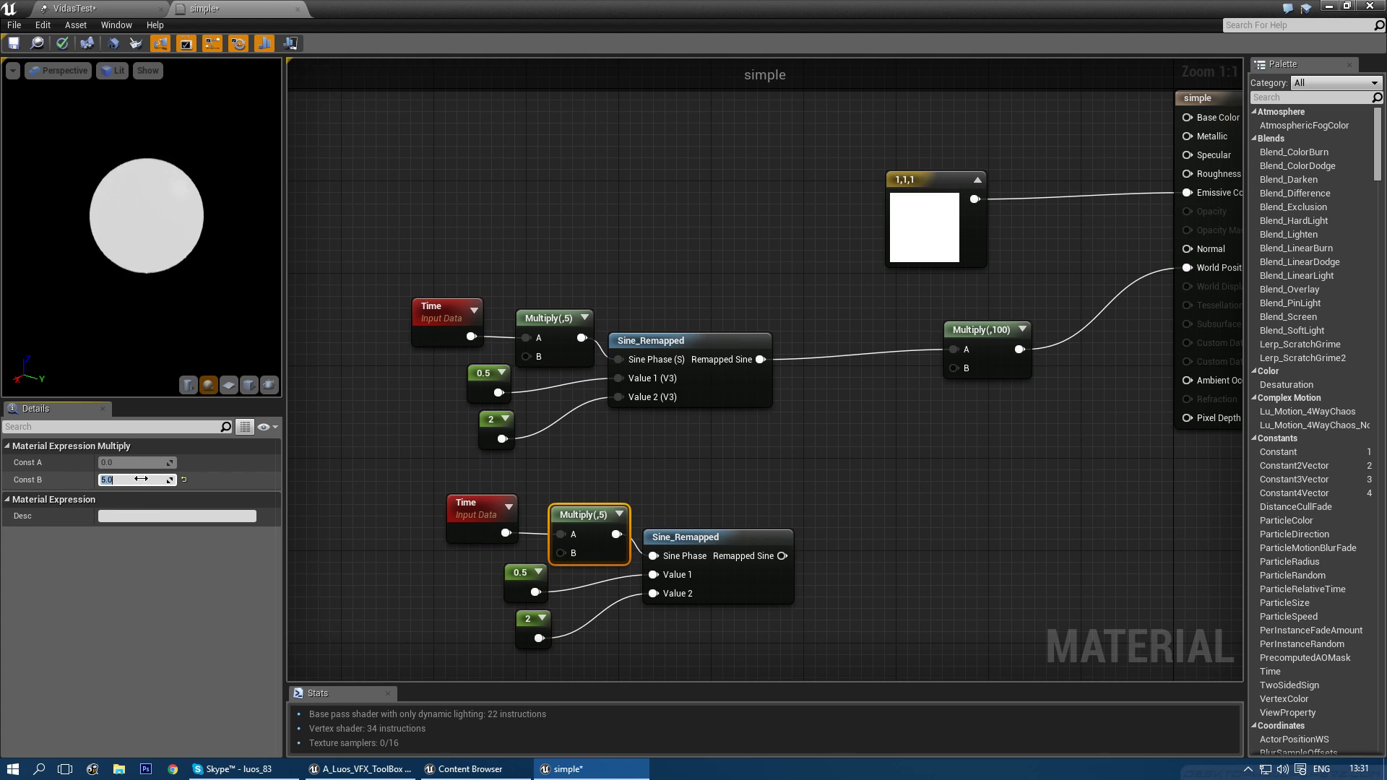
{"action": "type", "text": "3"}
{"action": "key", "text": "Return"}
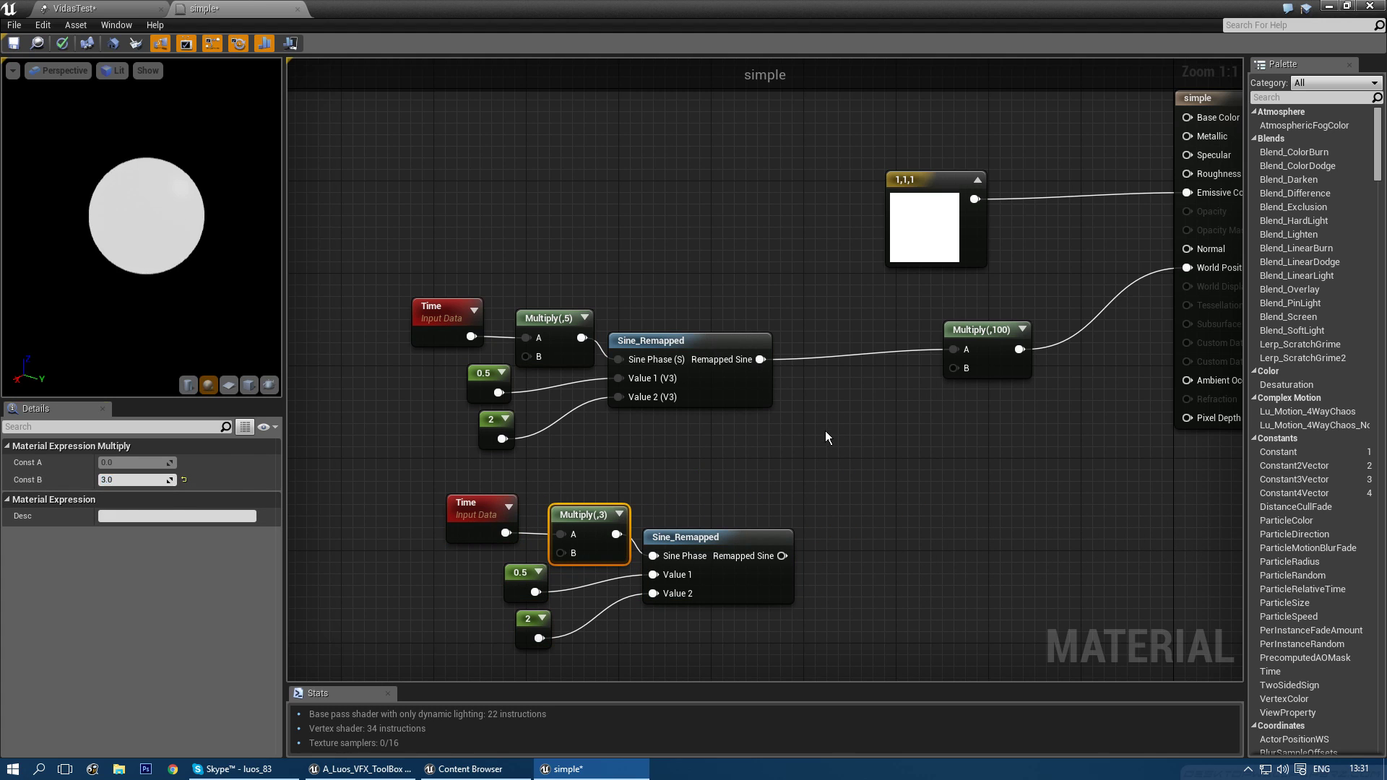
{"action": "left_click", "coordinate": [835, 434]}
{"action": "left_click", "coordinate": [854, 438]}
{"action": "left_click_drag", "start_coordinate": [760, 359], "coordinate": [883, 466]}
{"action": "left_click_drag", "start_coordinate": [782, 555], "coordinate": [886, 484]}
- Paste a third wave group and wire its output into the Lerp Alpha
{"action": "right_click_drag", "start_coordinate": [790, 678], "coordinate": [844, 547]}
{"action": "left_click_drag", "start_coordinate": [844, 554], "coordinate": [455, 368]}
{"action": "key", "text": "ctrl+c"}
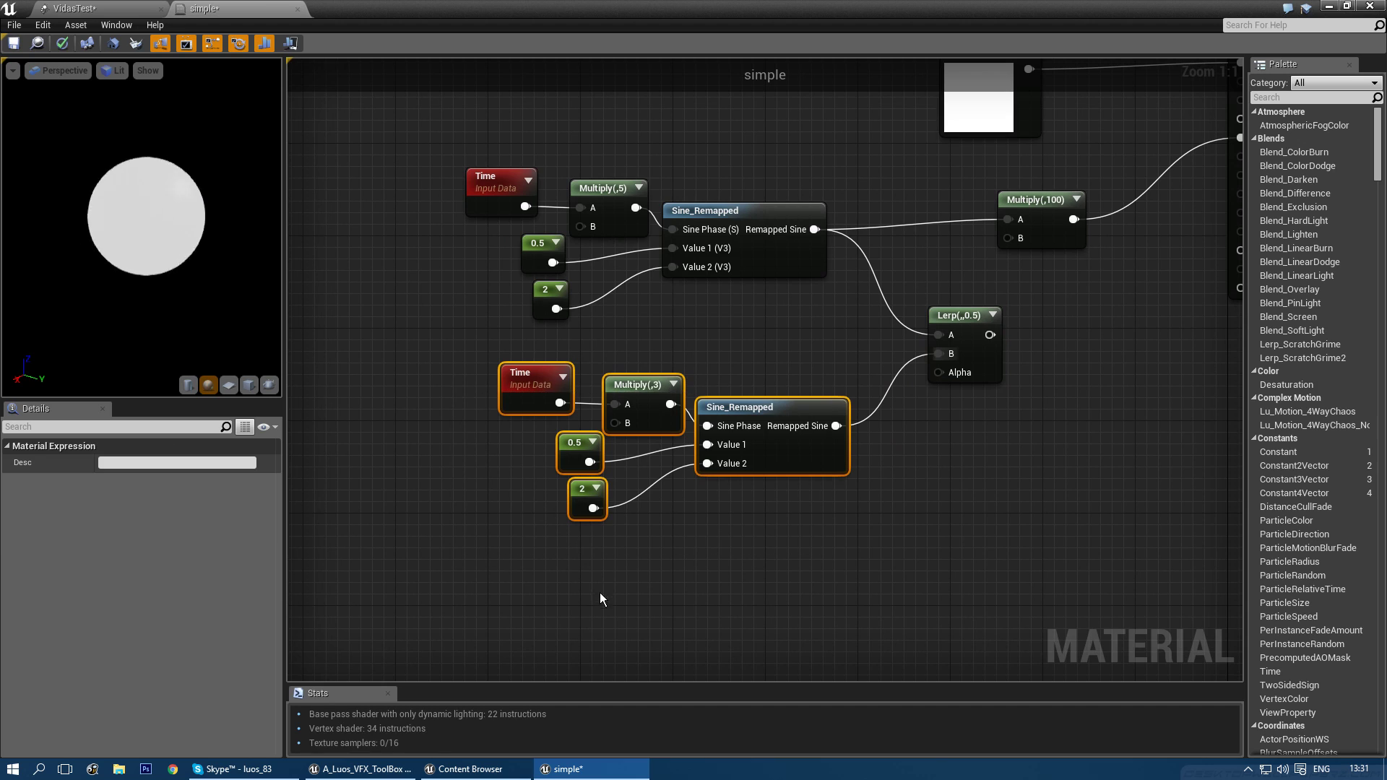
{"action": "key", "text": "ctrl+v"}
{"action": "left_click_drag", "start_coordinate": [838, 612], "coordinate": [945, 375]}
{"action": "right_click_drag", "start_coordinate": [946, 458], "coordinate": [932, 422]}
{"action": "left_click", "coordinate": [923, 430]}
- Set the third wave's Multiply Const B to 4.1
{"action": "left_click", "coordinate": [636, 533]}
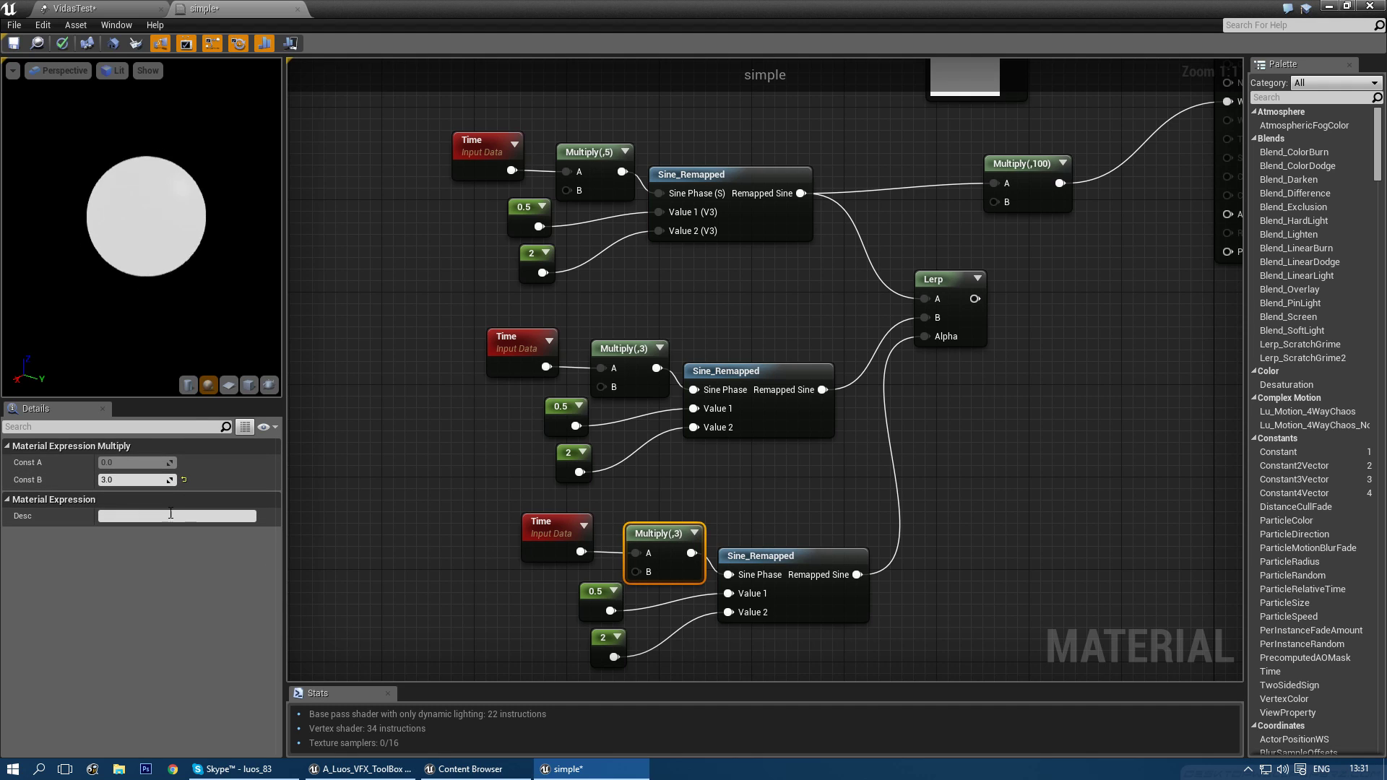
{"action": "left_click", "coordinate": [140, 480]}
{"action": "type", "text": "4"}
{"action": "key", "text": "Return"}
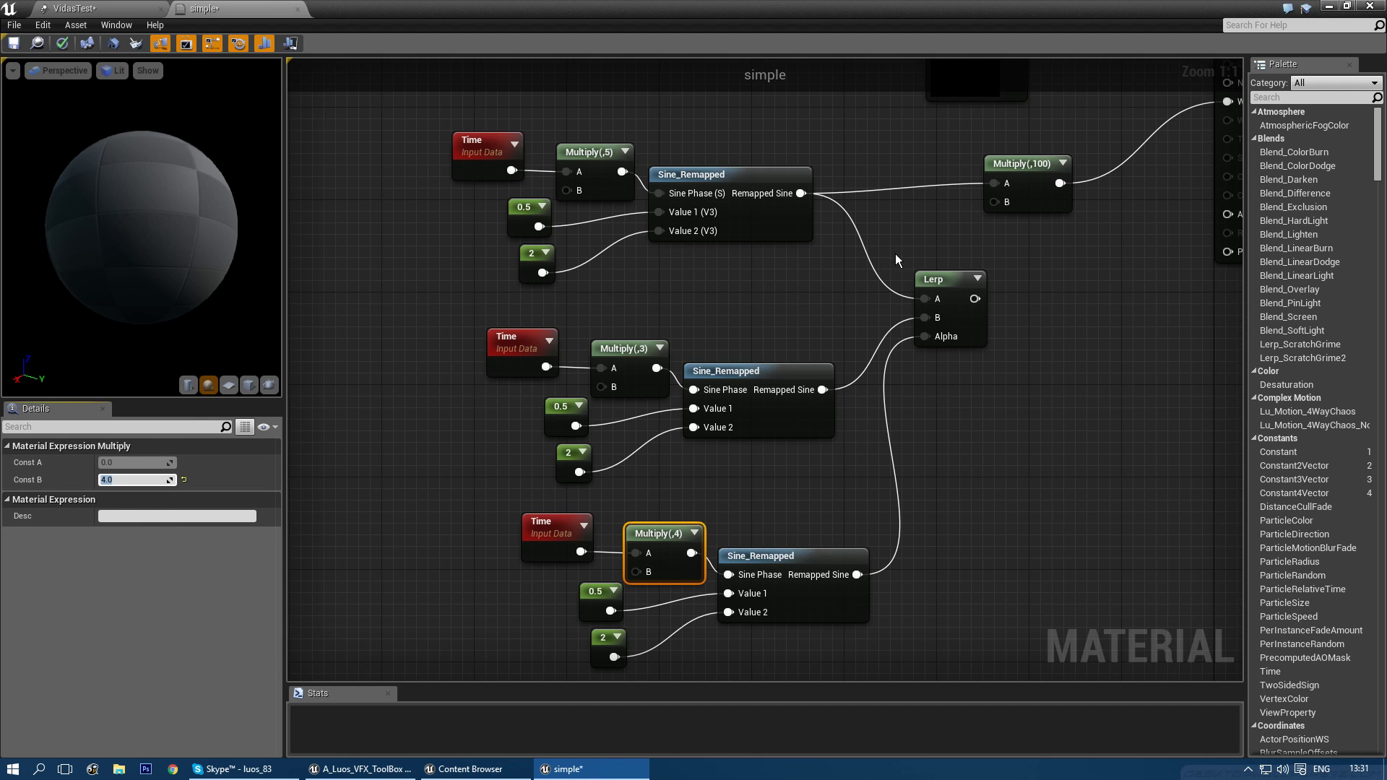
{"action": "type", "text": ".1"}
{"action": "key", "text": "Return"}
- Wire the Lerp output into Multiply(,100)'s A input
{"action": "right_click_drag", "start_coordinate": [1085, 275], "coordinate": [889, 478]}
{"action": "left_click_drag", "start_coordinate": [781, 510], "coordinate": [784, 468]}
{"action": "left_click_drag", "start_coordinate": [799, 383], "coordinate": [799, 384]}
{"action": "right_click_drag", "start_coordinate": [870, 532], "coordinate": [921, 387]}
{"action": "left_click", "coordinate": [919, 400]}
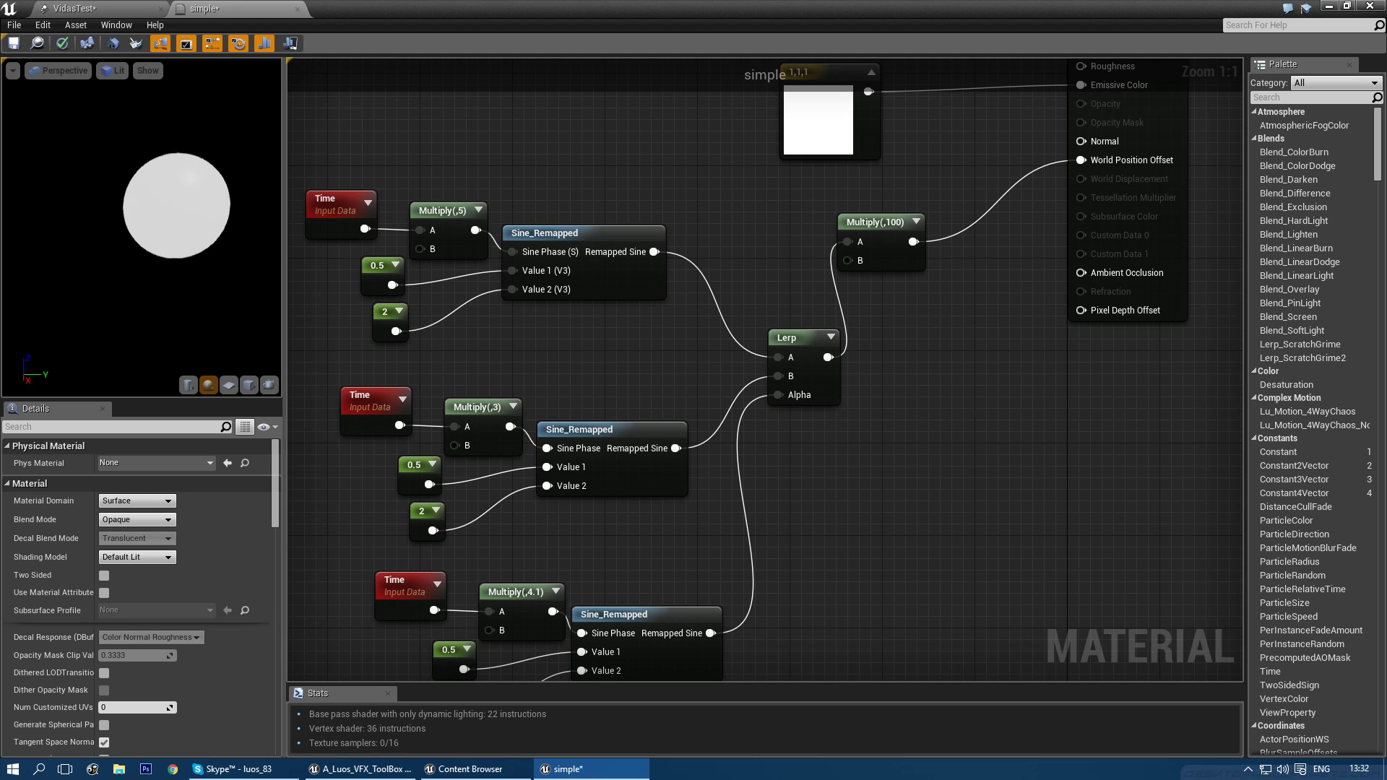
- Change the Multiply(,3) Const B to 3.4
{"action": "right_click_drag", "start_coordinate": [349, 229], "coordinate": [427, 195]}
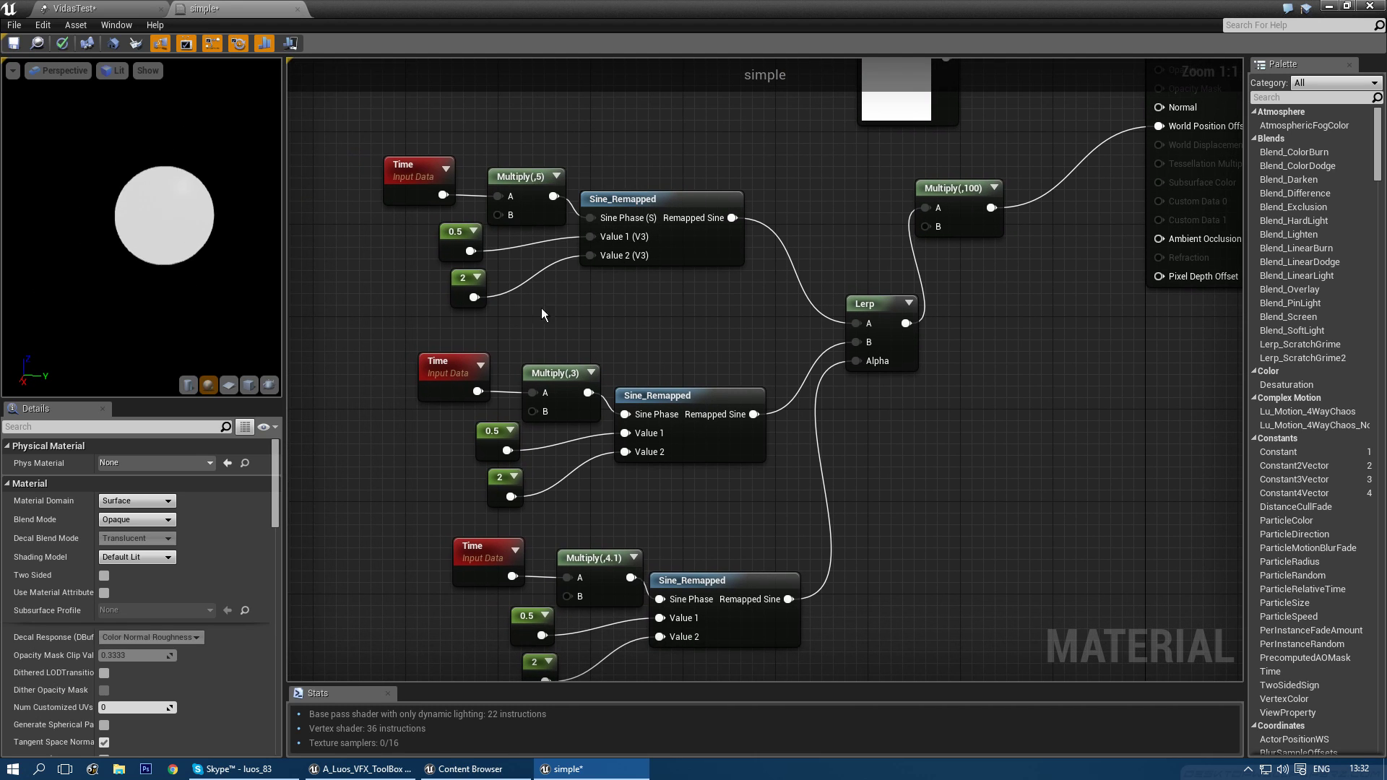
{"action": "right_click_drag", "start_coordinate": [630, 353], "coordinate": [695, 397]}
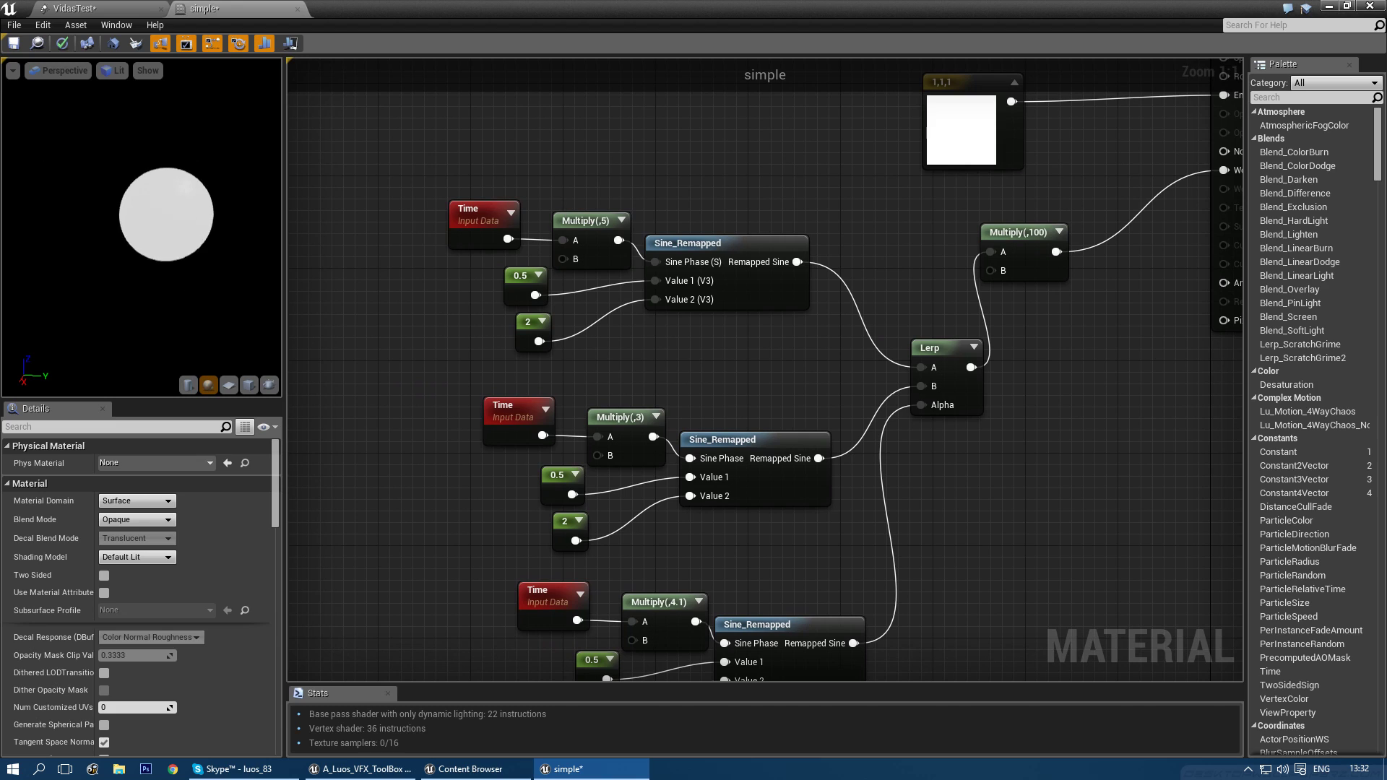
{"action": "left_click", "coordinate": [620, 419]}
{"action": "left_click", "coordinate": [108, 479]}
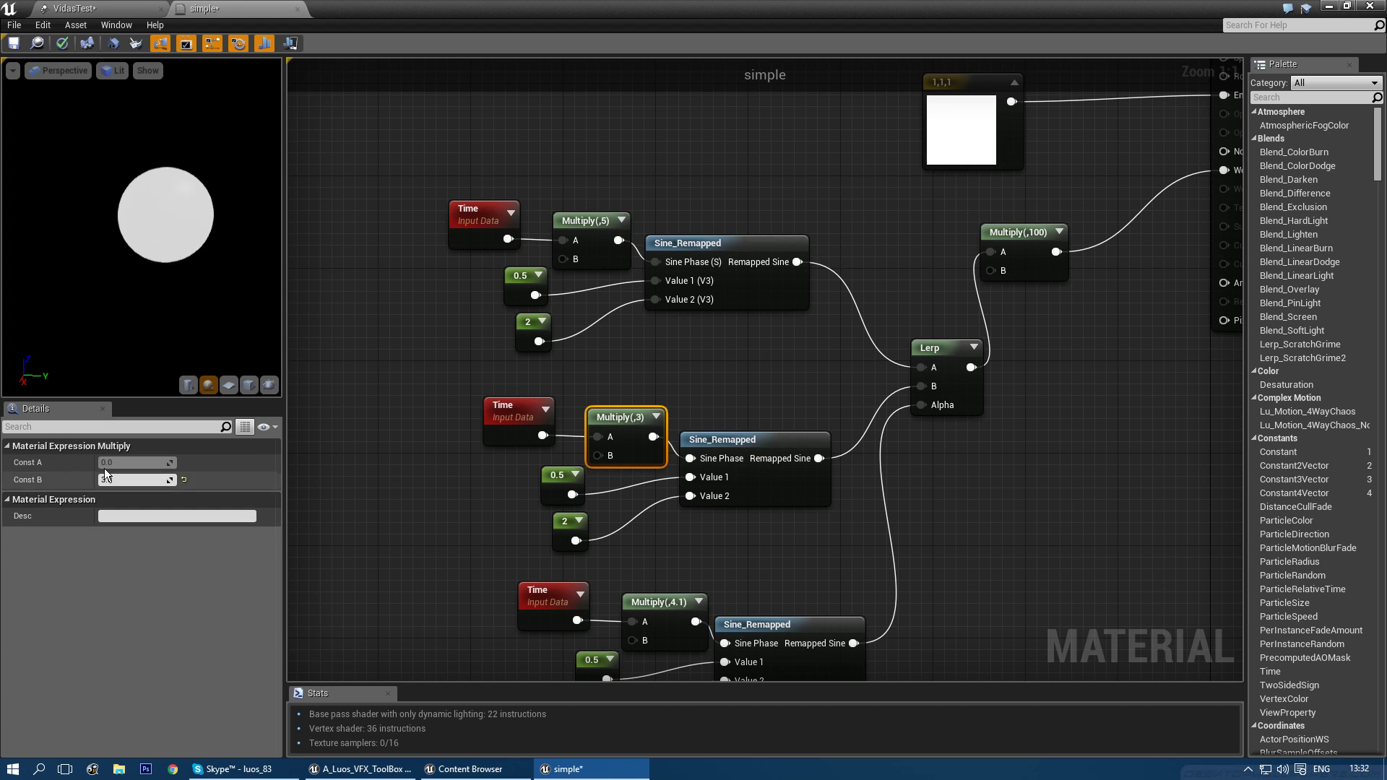
{"action": "type", "text": "3.4"}
{"action": "key", "text": "Return"}
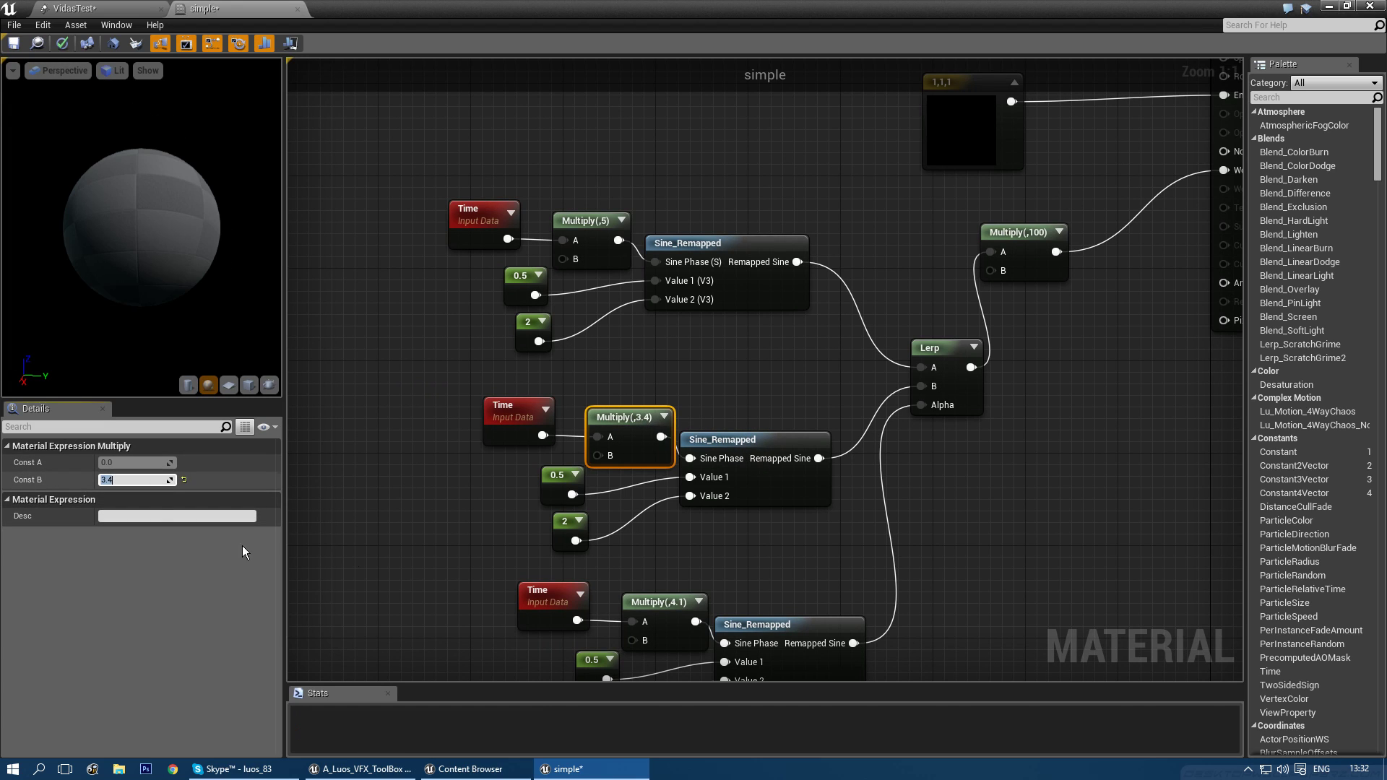
- Wire the first Sine_Remapped straight into Multiply(,100), deleting the Lerp and lower chains
{"action": "right_click_drag", "start_coordinate": [1025, 240], "coordinate": [895, 315]}
{"action": "right_click_drag", "start_coordinate": [912, 484], "coordinate": [989, 352]}
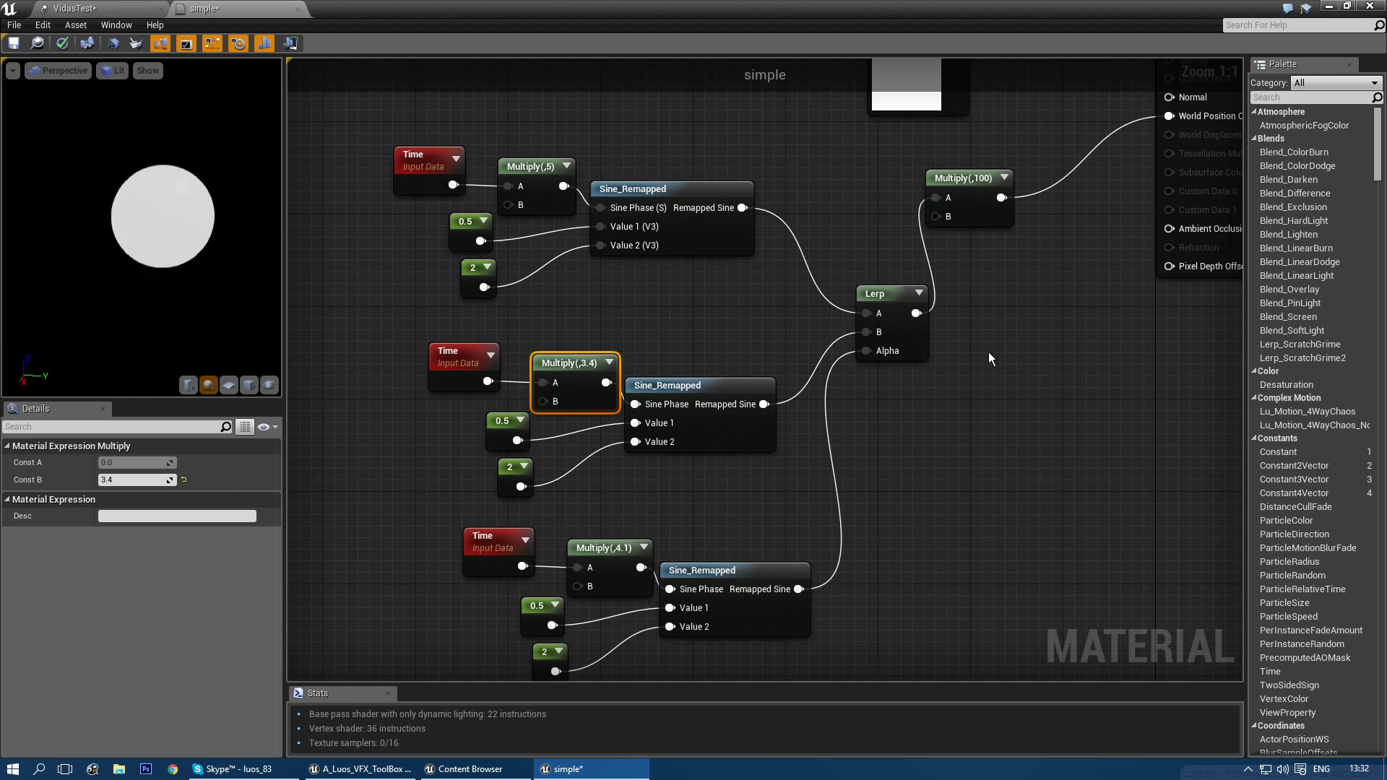
{"action": "scroll", "coordinate": [989, 352], "scroll_direction": "down", "scroll_amount": 2}
{"action": "left_click_drag", "start_coordinate": [466, 164], "coordinate": [916, 578]}
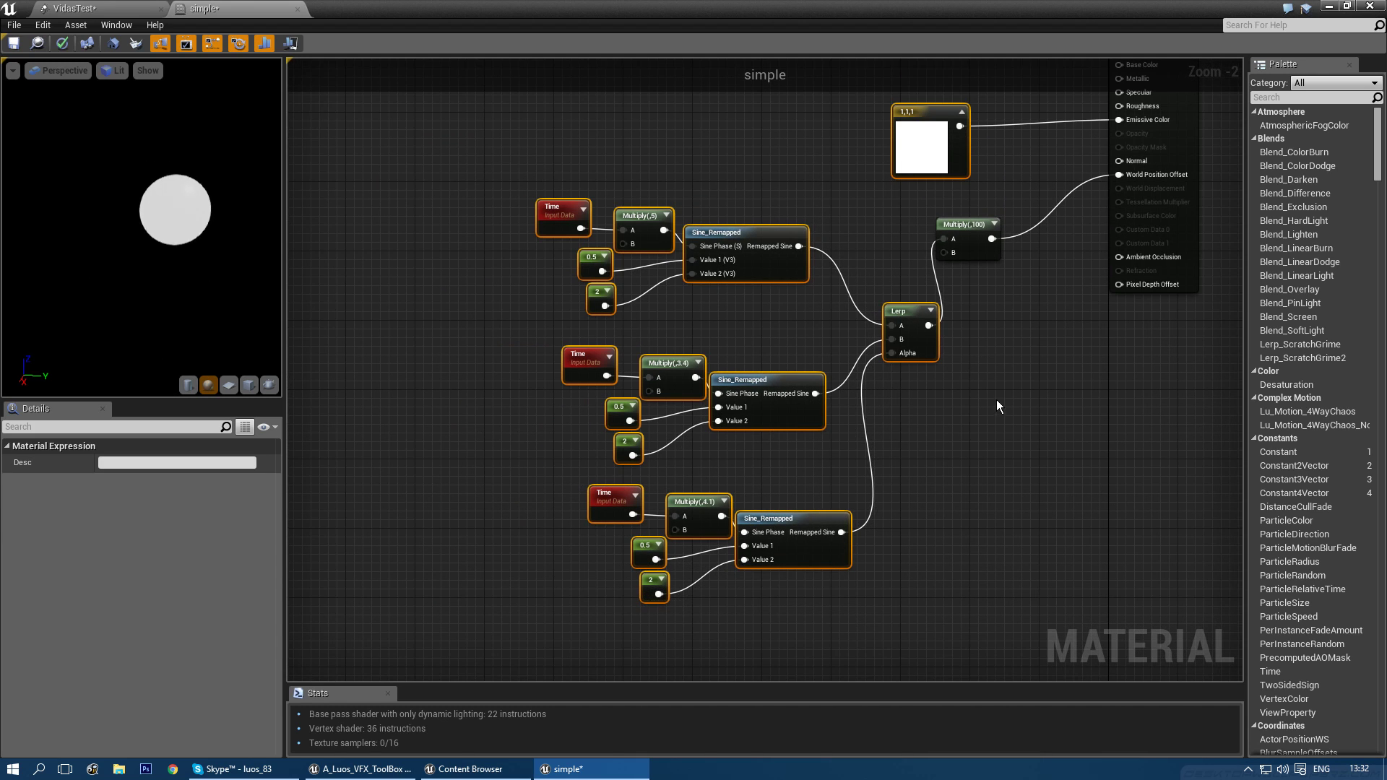
{"action": "right_click_drag", "start_coordinate": [996, 400], "coordinate": [982, 424]}
{"action": "left_click", "coordinate": [954, 508]}
{"action": "left_click_drag", "start_coordinate": [786, 270], "coordinate": [939, 264]}
{"action": "left_click_drag", "start_coordinate": [923, 562], "coordinate": [502, 369]}
{"action": "key", "text": "Delete"}
- Delete the leftover 2 constant, save the material, and check the VidasTest preview
{"action": "left_click_drag", "start_coordinate": [478, 571], "coordinate": [478, 571]}
{"action": "key", "text": "Delete"}
{"action": "scroll", "coordinate": [752, 419], "scroll_direction": "up", "scroll_amount": 2}
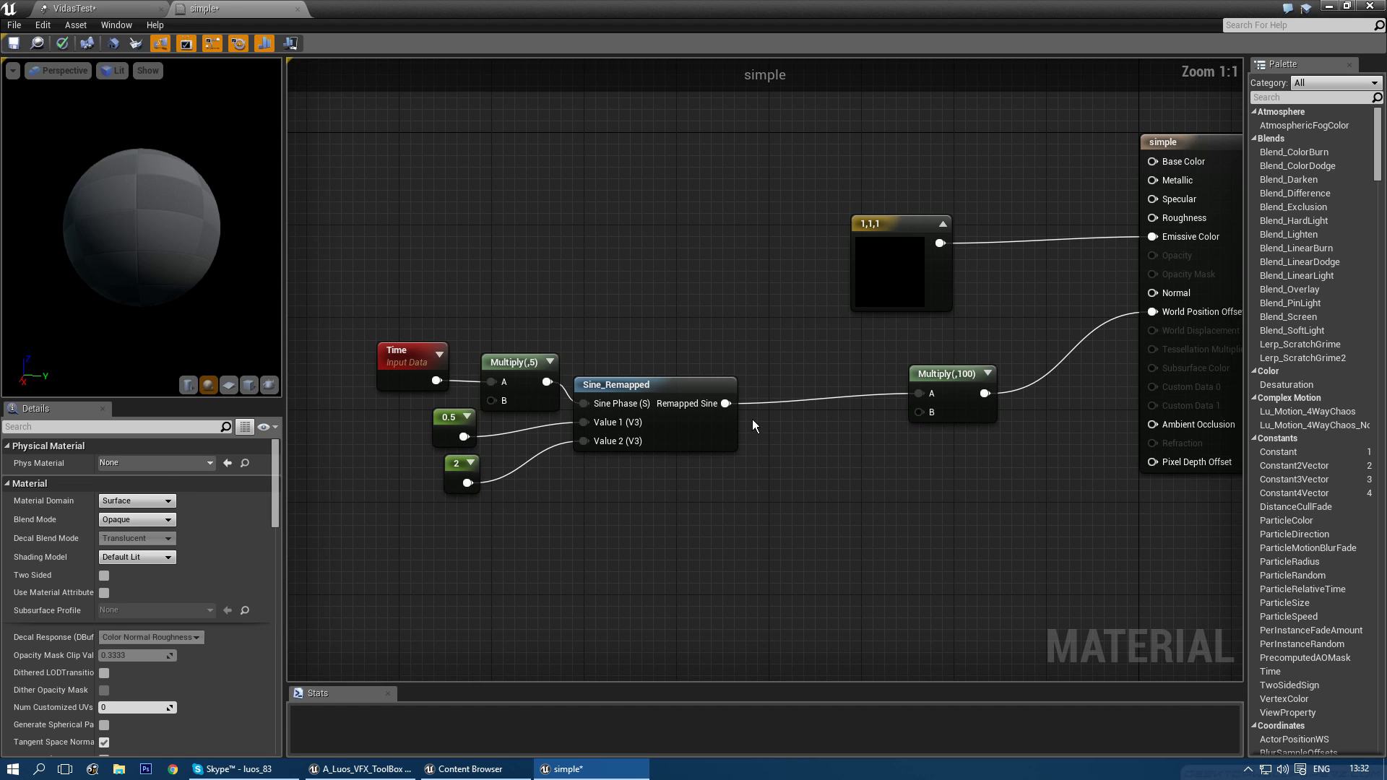
{"action": "left_click", "coordinate": [890, 391]}
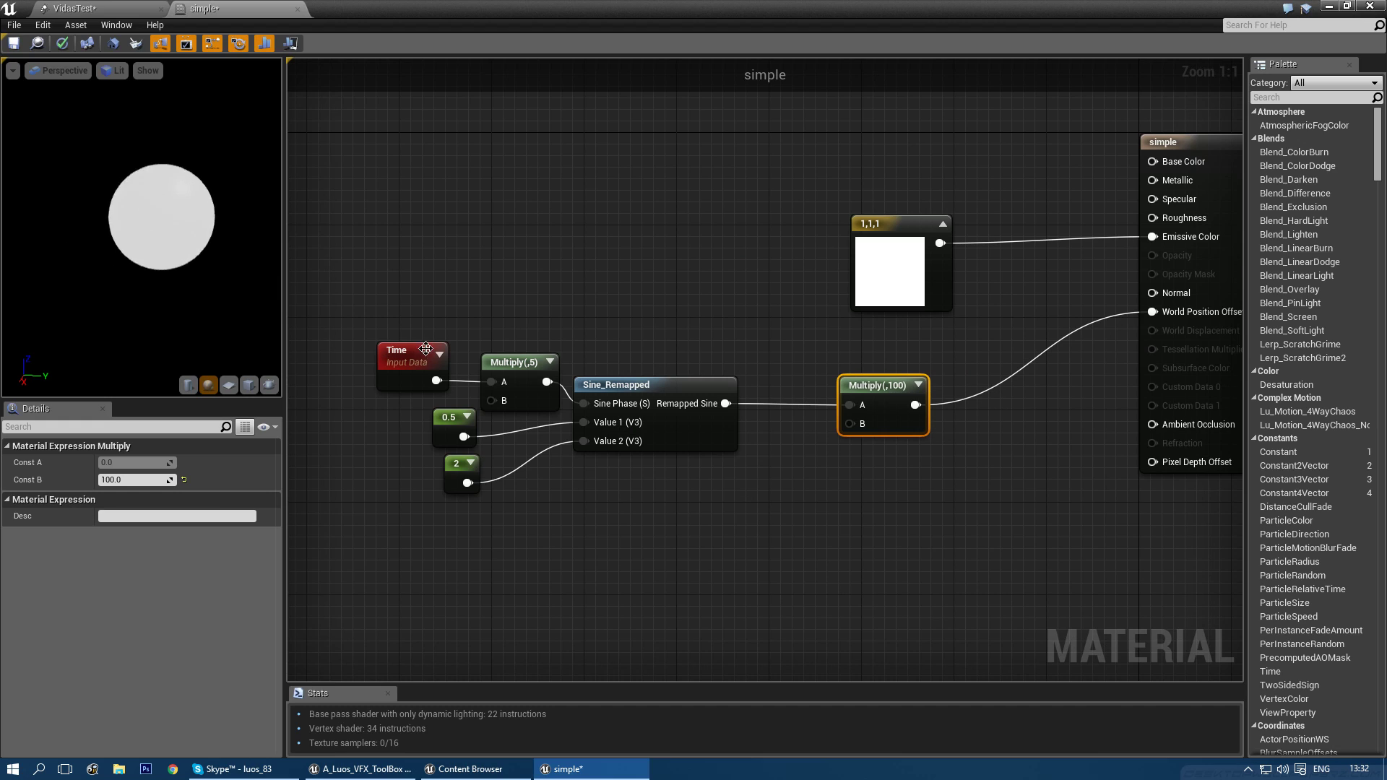
{"action": "left_click", "coordinate": [15, 43]}
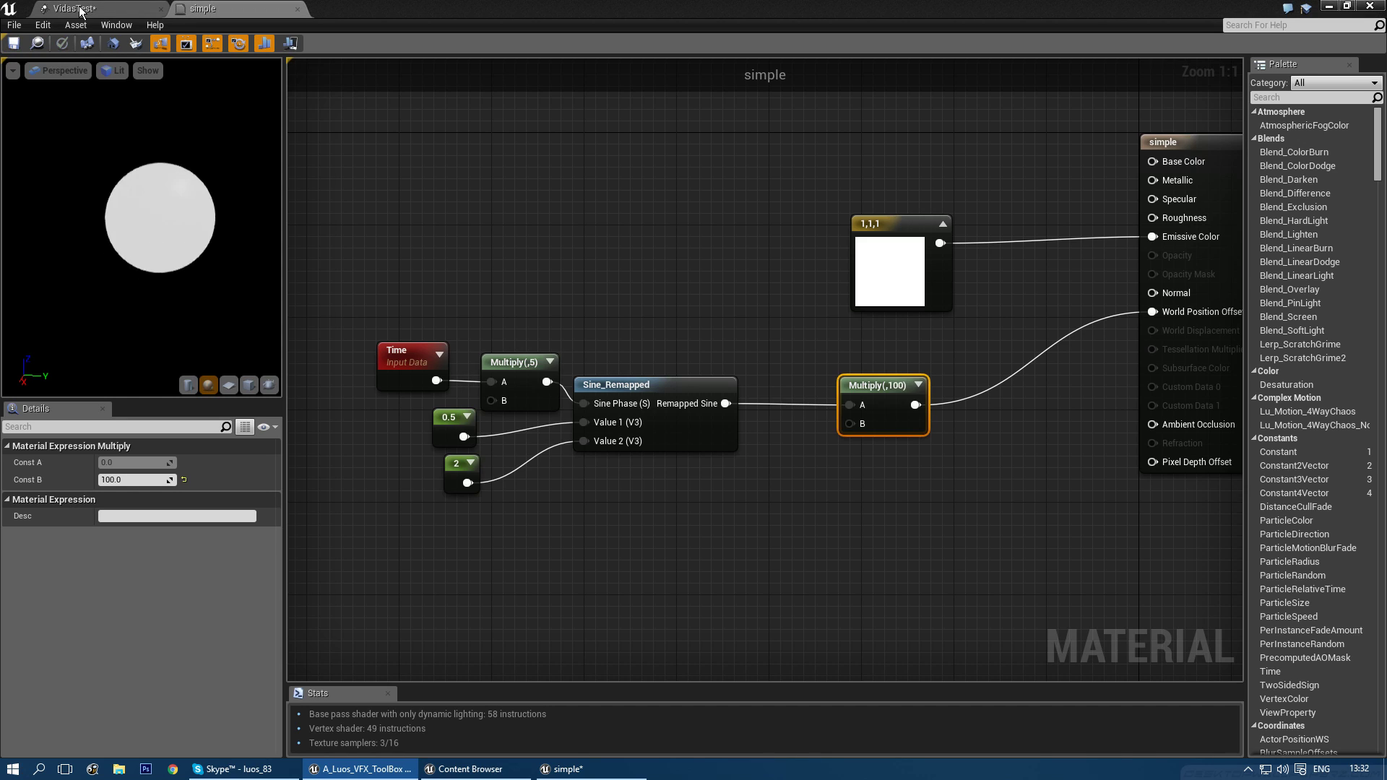
{"action": "left_click", "coordinate": [80, 9]}
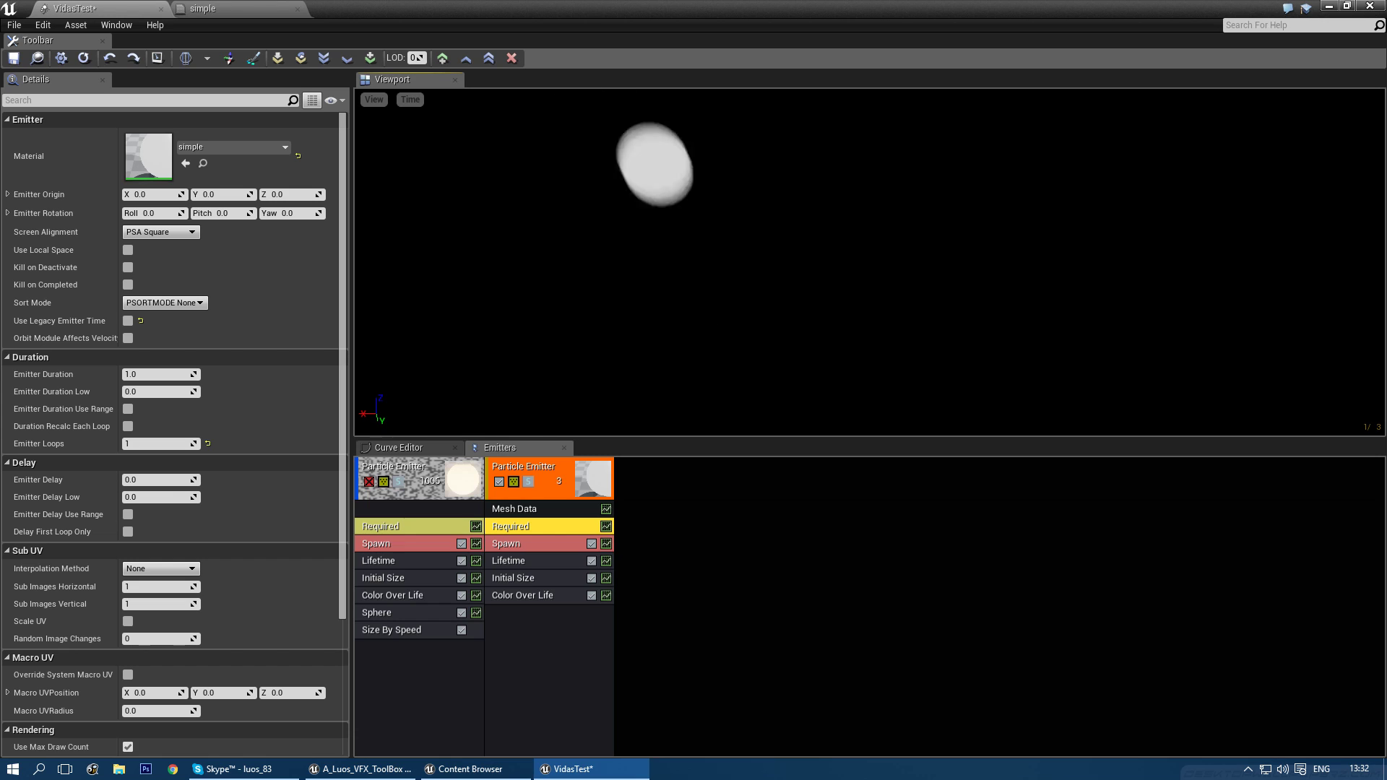
{"action": "left_click", "coordinate": [199, 9]}
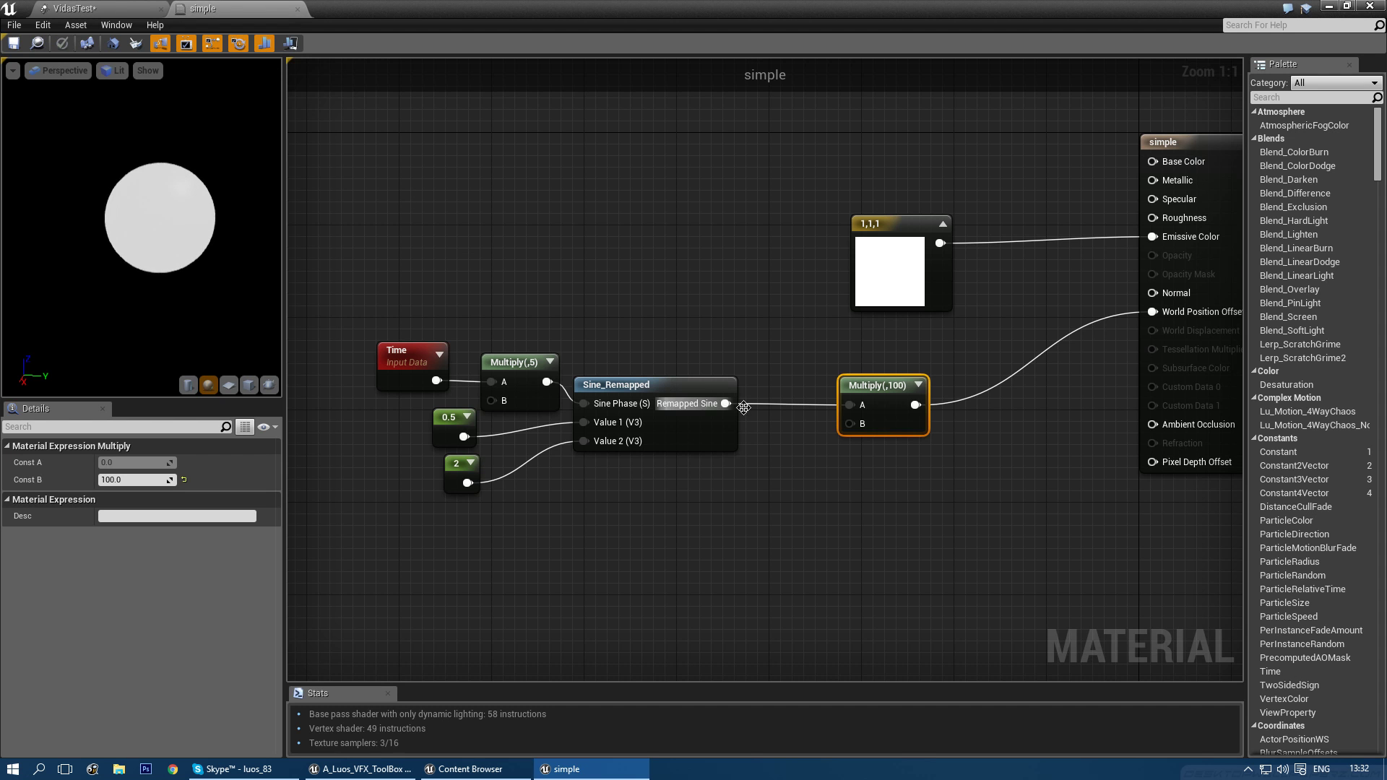
- Add a VertexNormalWS node and a new Multiply fed by Sine_Remapped before Multiply(,100)
{"action": "right_click", "coordinate": [684, 364]}
{"action": "type", "text": "verte"}
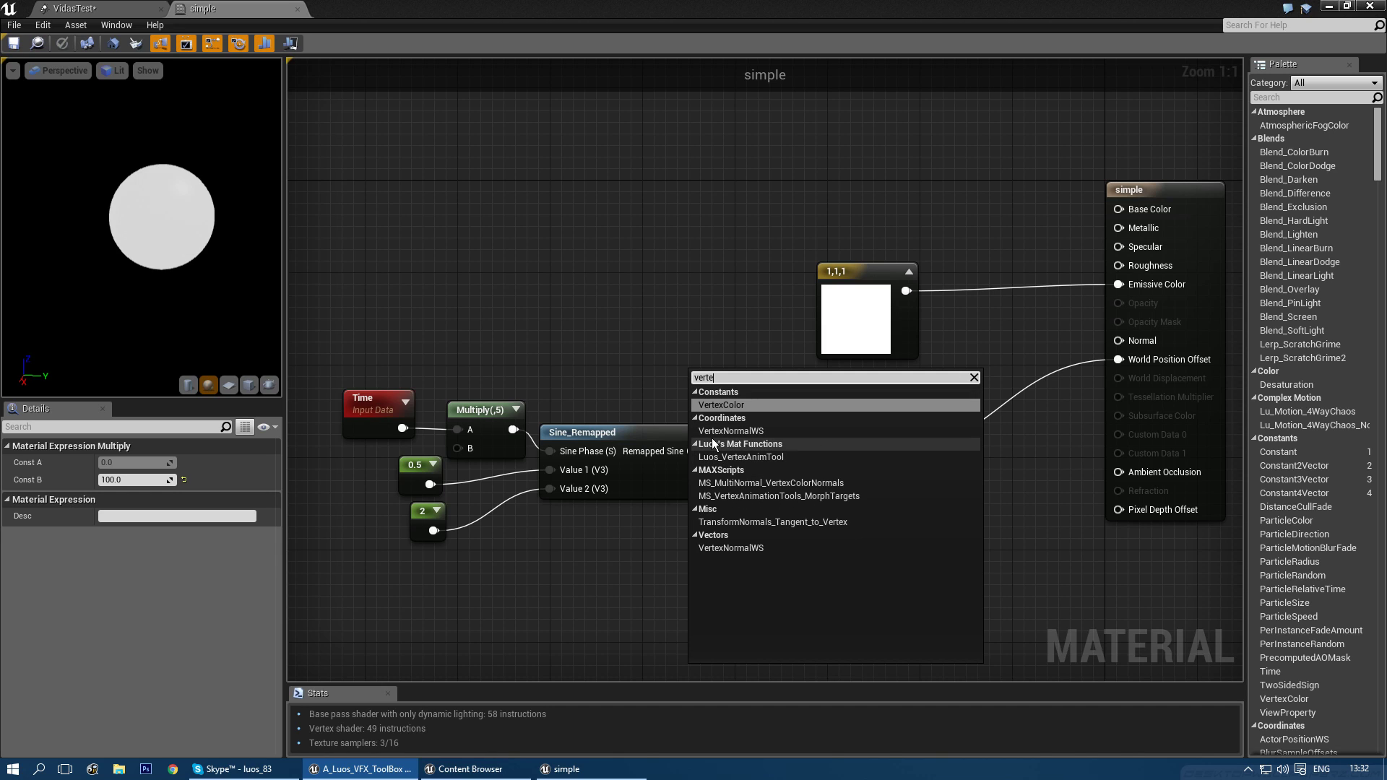
{"action": "left_click", "coordinate": [712, 432]}
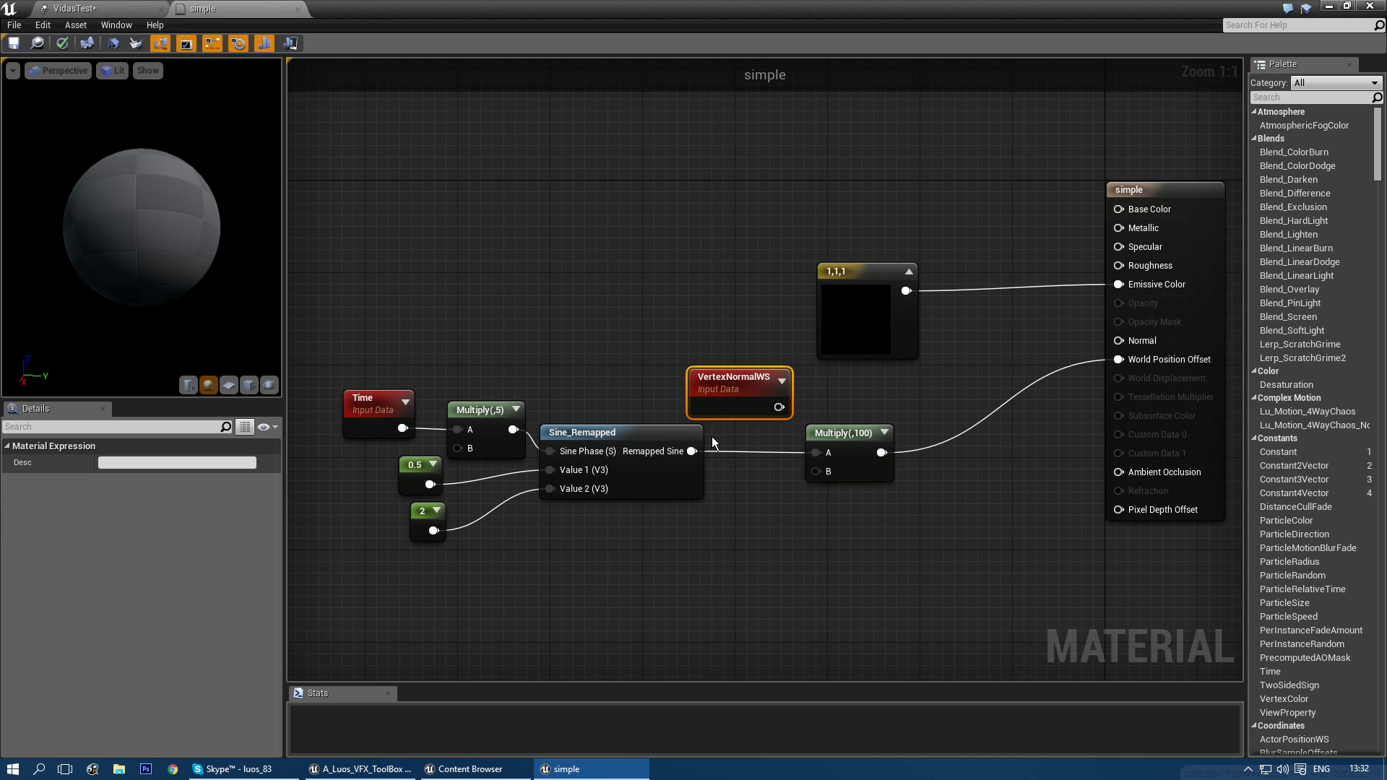
{"action": "left_click_drag", "start_coordinate": [829, 436], "coordinate": [968, 431]}
{"action": "left_click", "coordinate": [831, 470]}
{"action": "left_click_drag", "start_coordinate": [691, 452], "coordinate": [840, 518]}
{"action": "left_click_drag", "start_coordinate": [785, 412], "coordinate": [955, 452]}
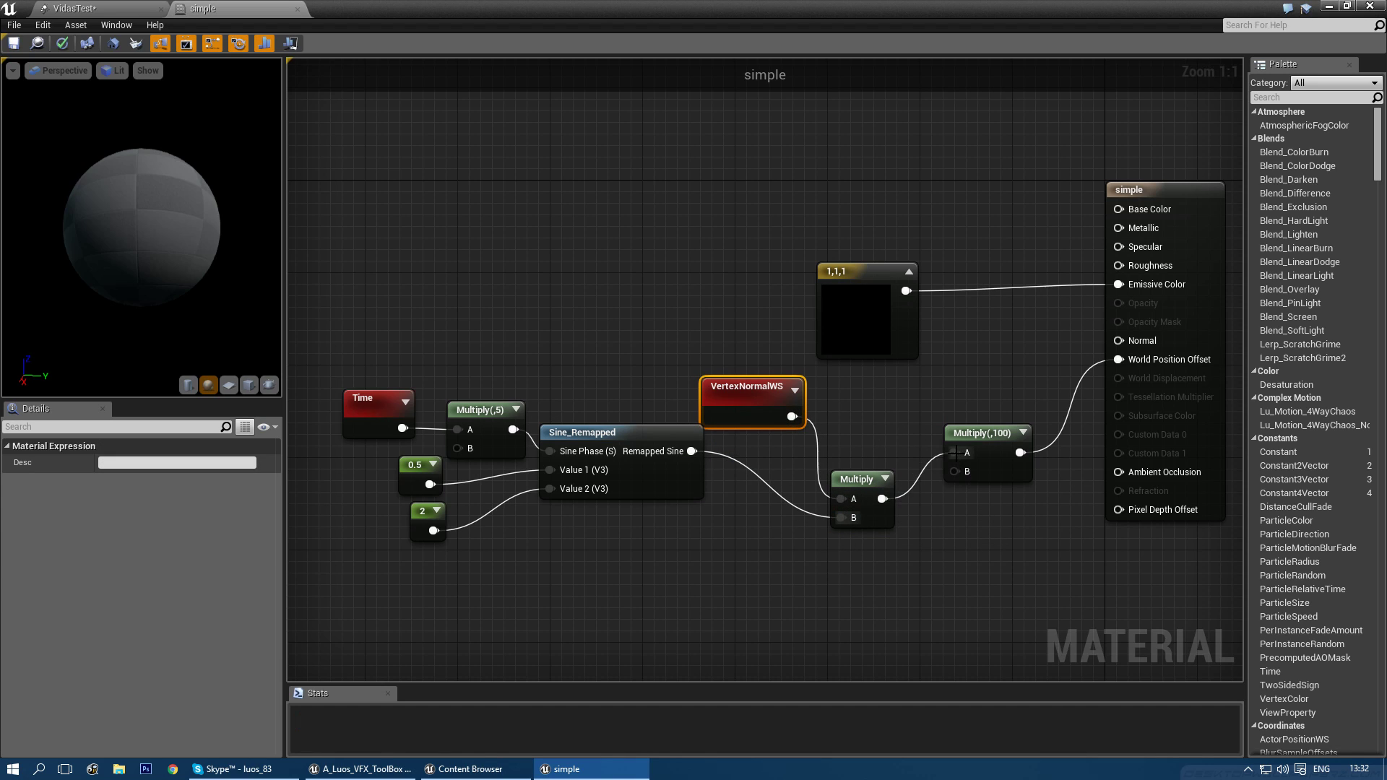
{"action": "left_click_drag", "start_coordinate": [844, 494], "coordinate": [853, 460]}
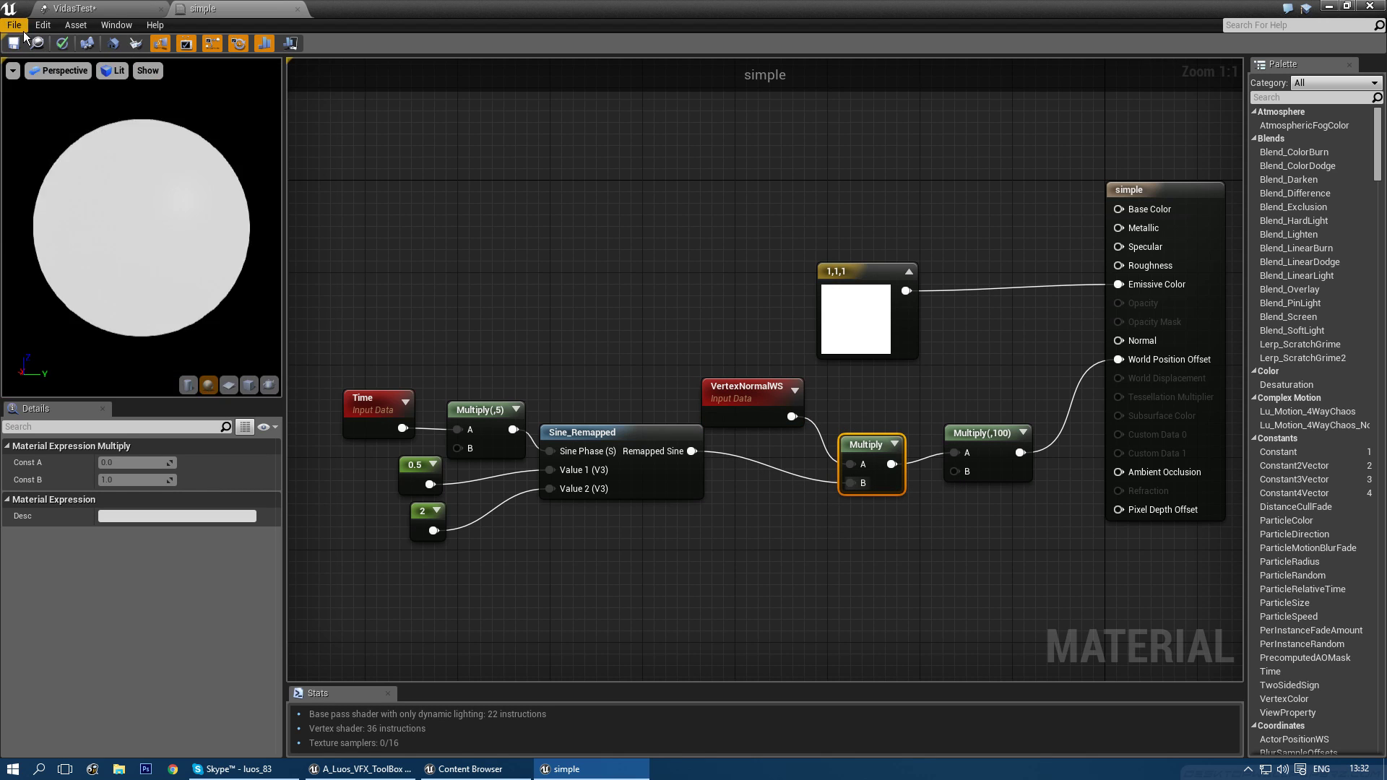
- Save the simple material and glance at the VidasTest preview
{"action": "left_click", "coordinate": [13, 43]}
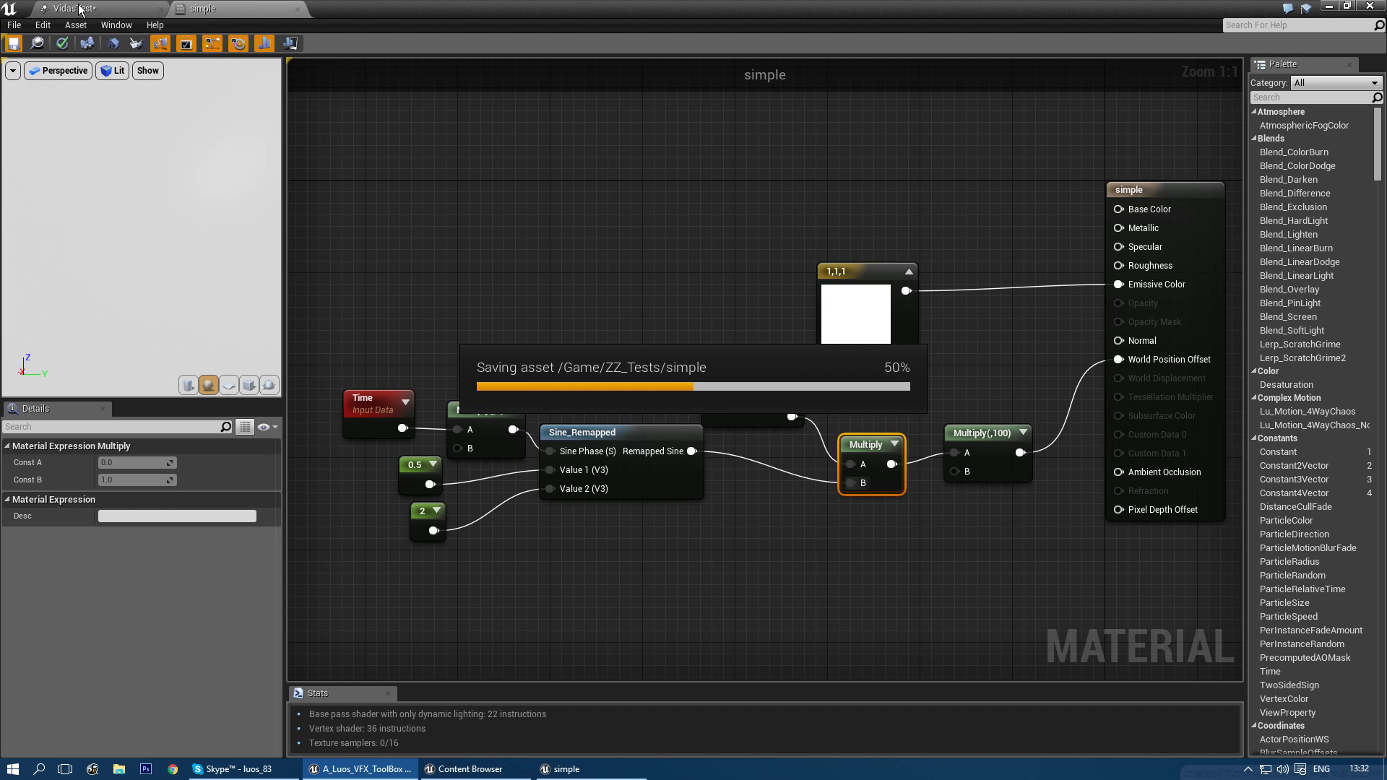
{"action": "left_click", "coordinate": [79, 8]}
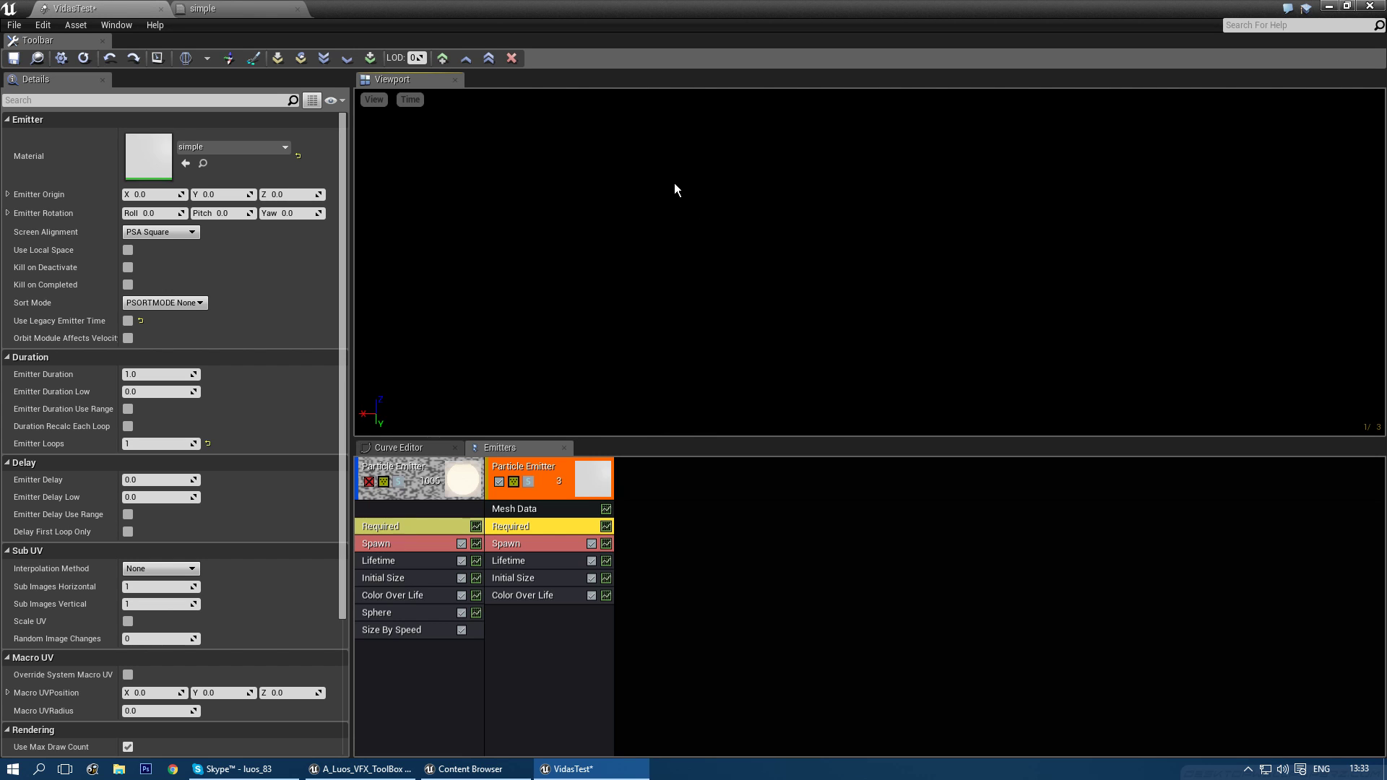
{"action": "left_click", "coordinate": [210, 9]}
- Change Multiply(,100)'s Const B to 10, save, and view the VidasTest preview
{"action": "left_click", "coordinate": [984, 433]}
{"action": "left_click", "coordinate": [151, 481]}
{"action": "type", "text": "10"}
{"action": "key", "text": "Return"}
{"action": "left_click", "coordinate": [752, 294]}
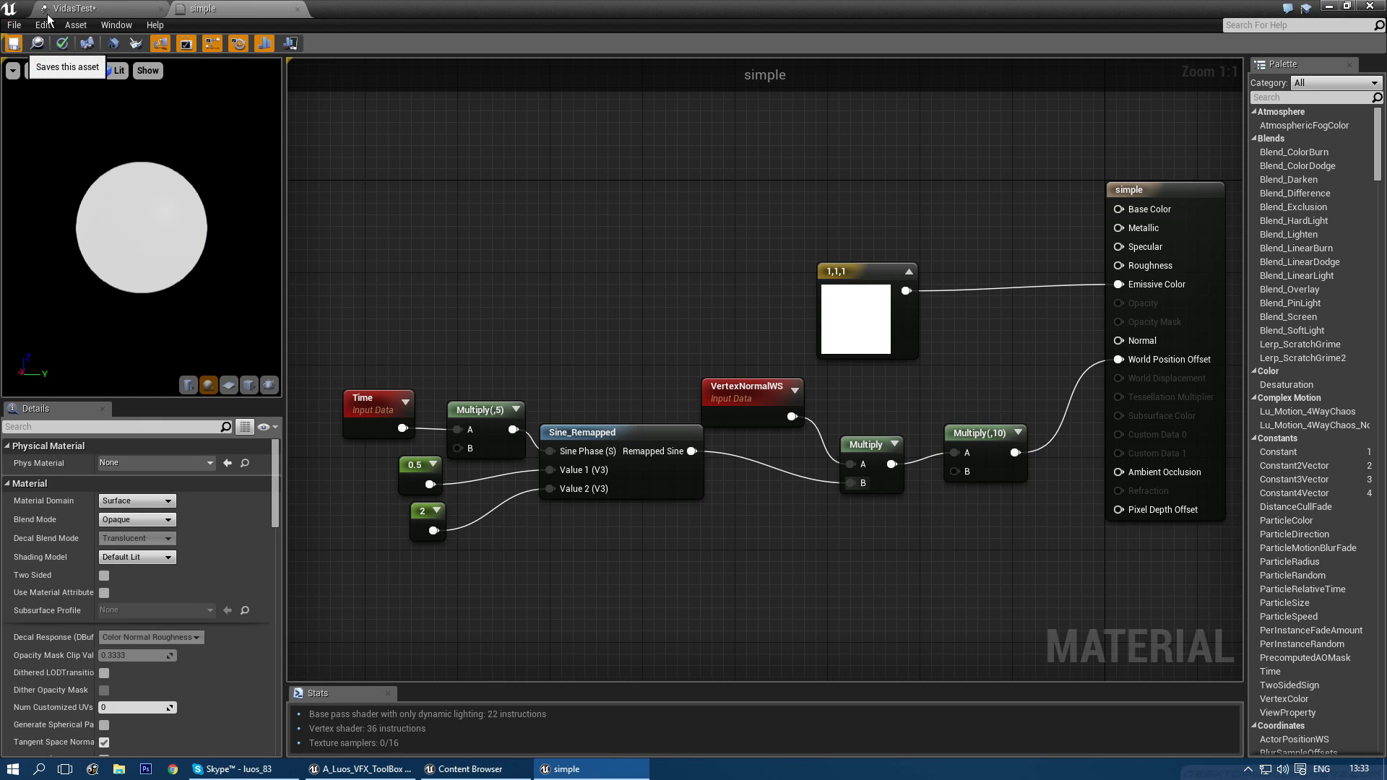
{"action": "key", "text": "ctrl+s"}
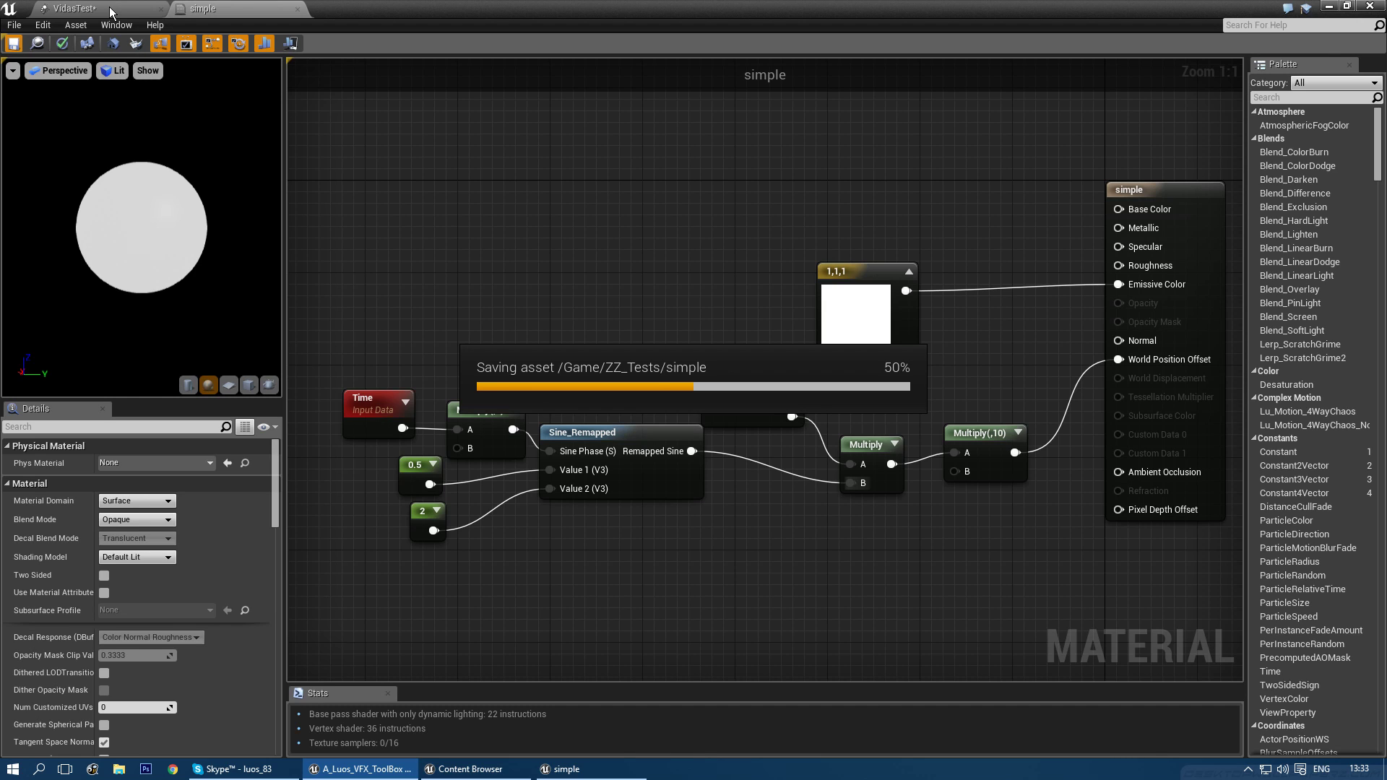
{"action": "left_click", "coordinate": [110, 6]}
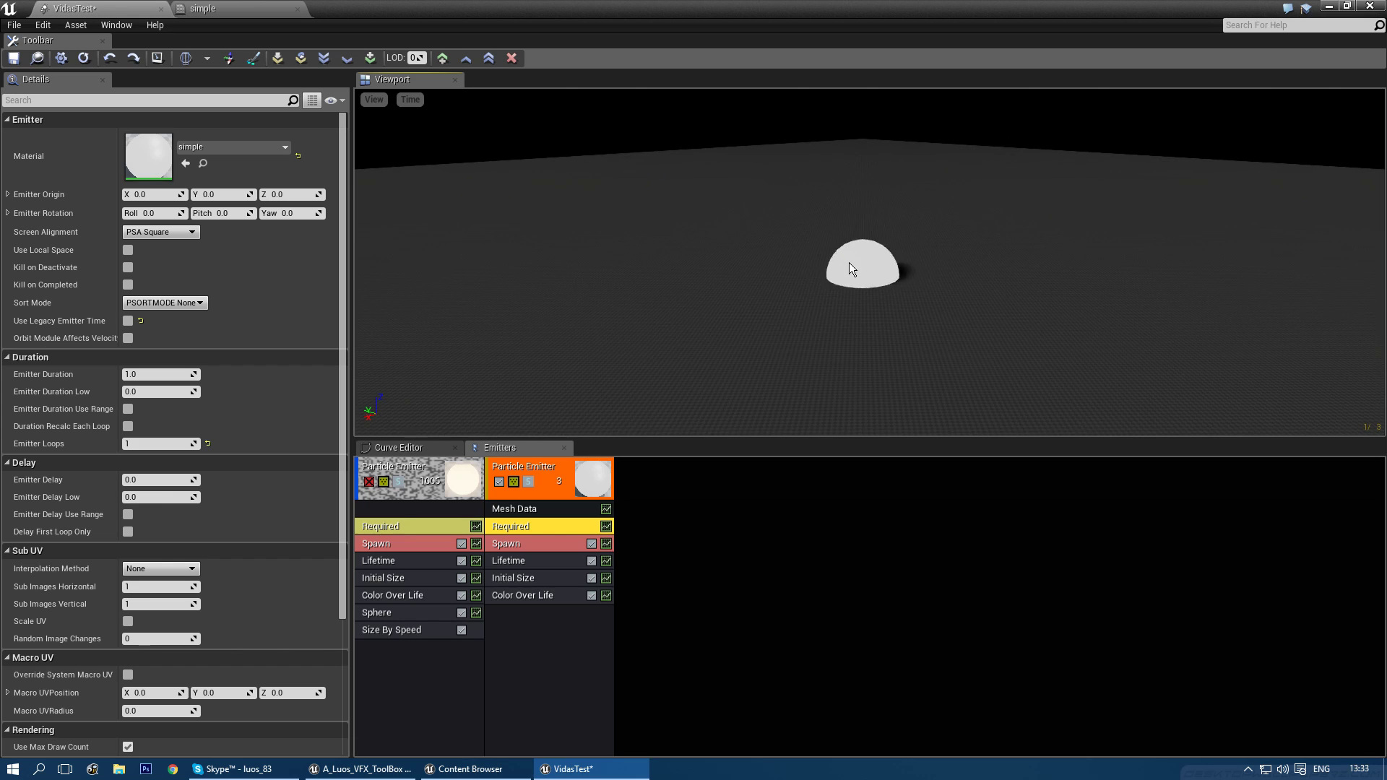
- Shift the node chain left and add a new Multiply after Multiply(,10)
{"action": "left_click", "coordinate": [224, 9]}
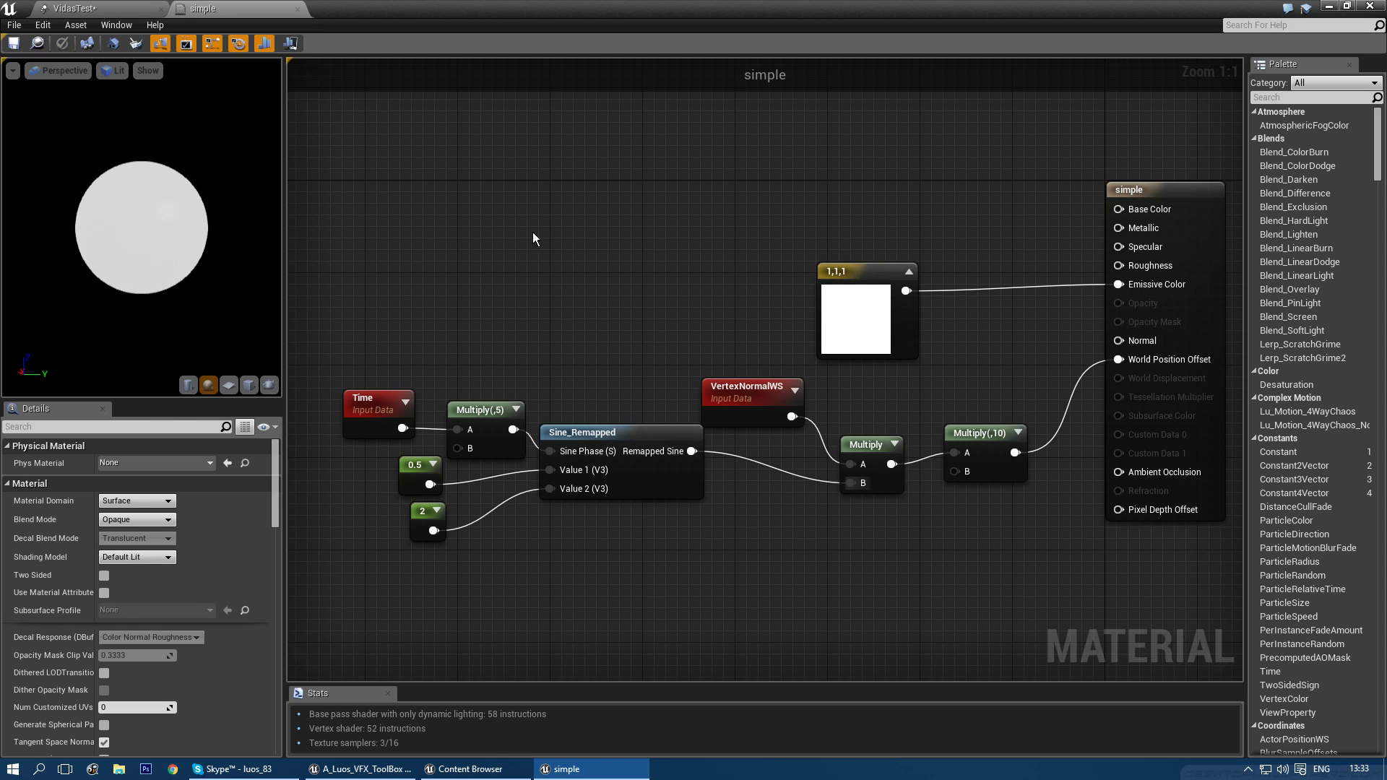
{"action": "scroll", "coordinate": [793, 534], "scroll_direction": "down", "scroll_amount": 2}
{"action": "right_click_drag", "start_coordinate": [794, 534], "coordinate": [881, 466]}
{"action": "left_click_drag", "start_coordinate": [462, 537], "coordinate": [1021, 362]}
{"action": "left_click_drag", "start_coordinate": [1035, 396], "coordinate": [965, 420]}
{"action": "left_click", "coordinate": [957, 458]}
{"action": "scroll", "coordinate": [956, 455], "scroll_direction": "up", "scroll_amount": 2}
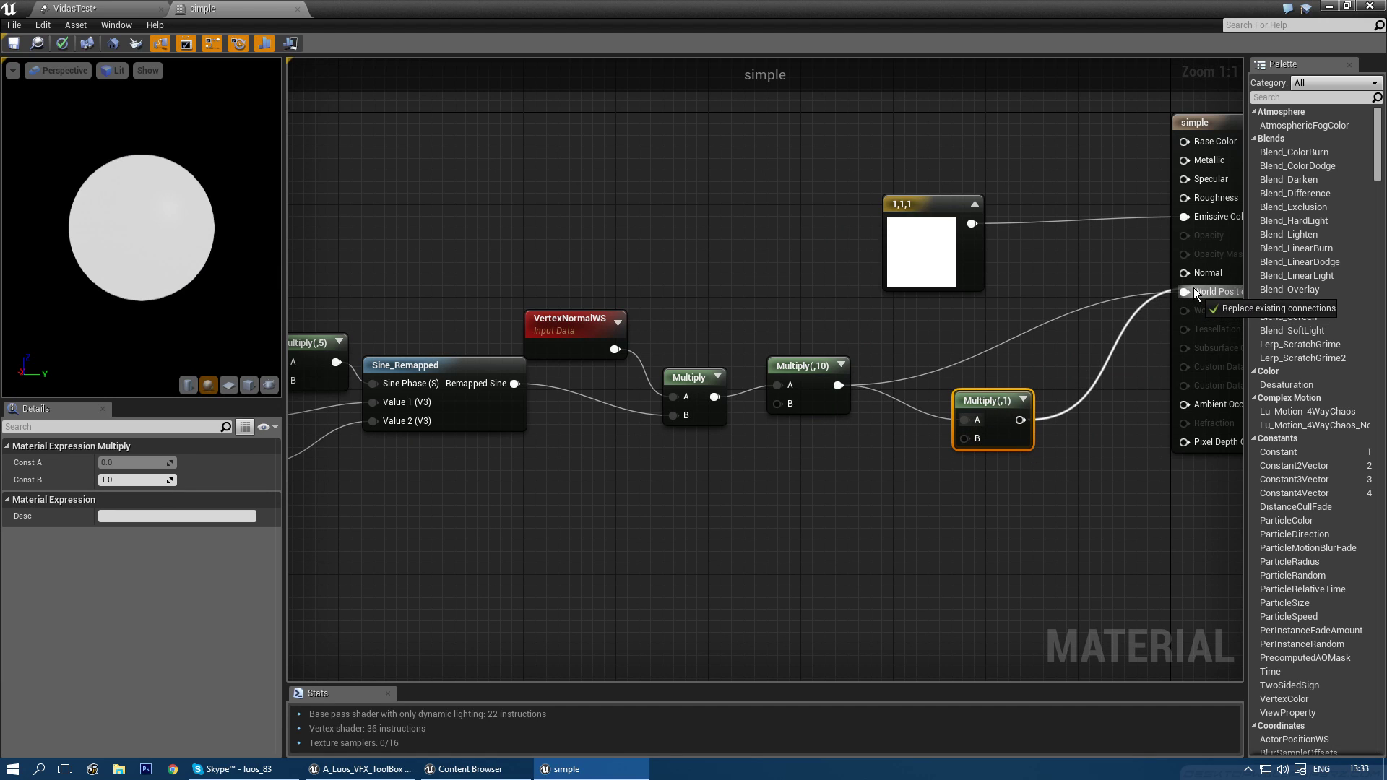
- Add a DynamicParameter node and wire Param1 into the new Multiply's B input
{"action": "right_click", "coordinate": [793, 496]}
{"action": "type", "text": "dynamic"}
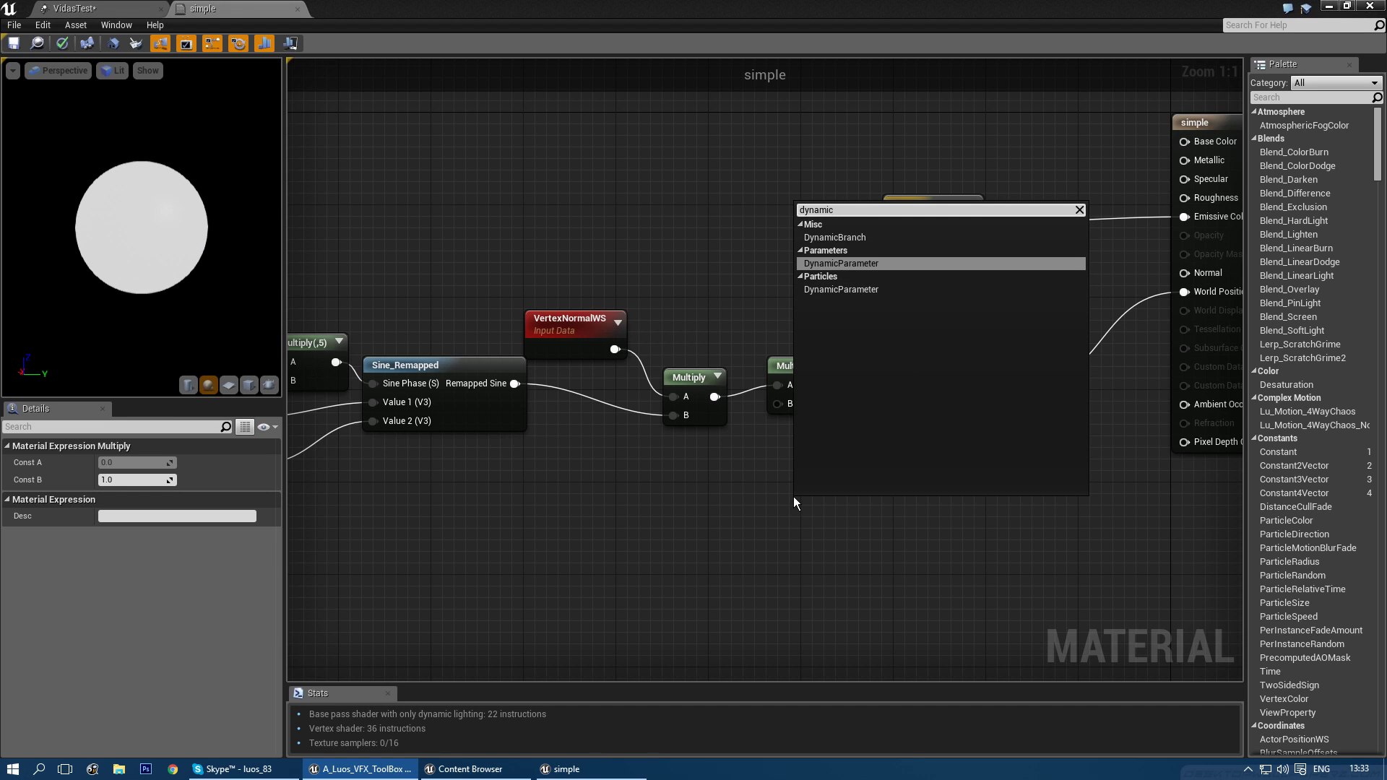
{"action": "key", "text": "Return"}
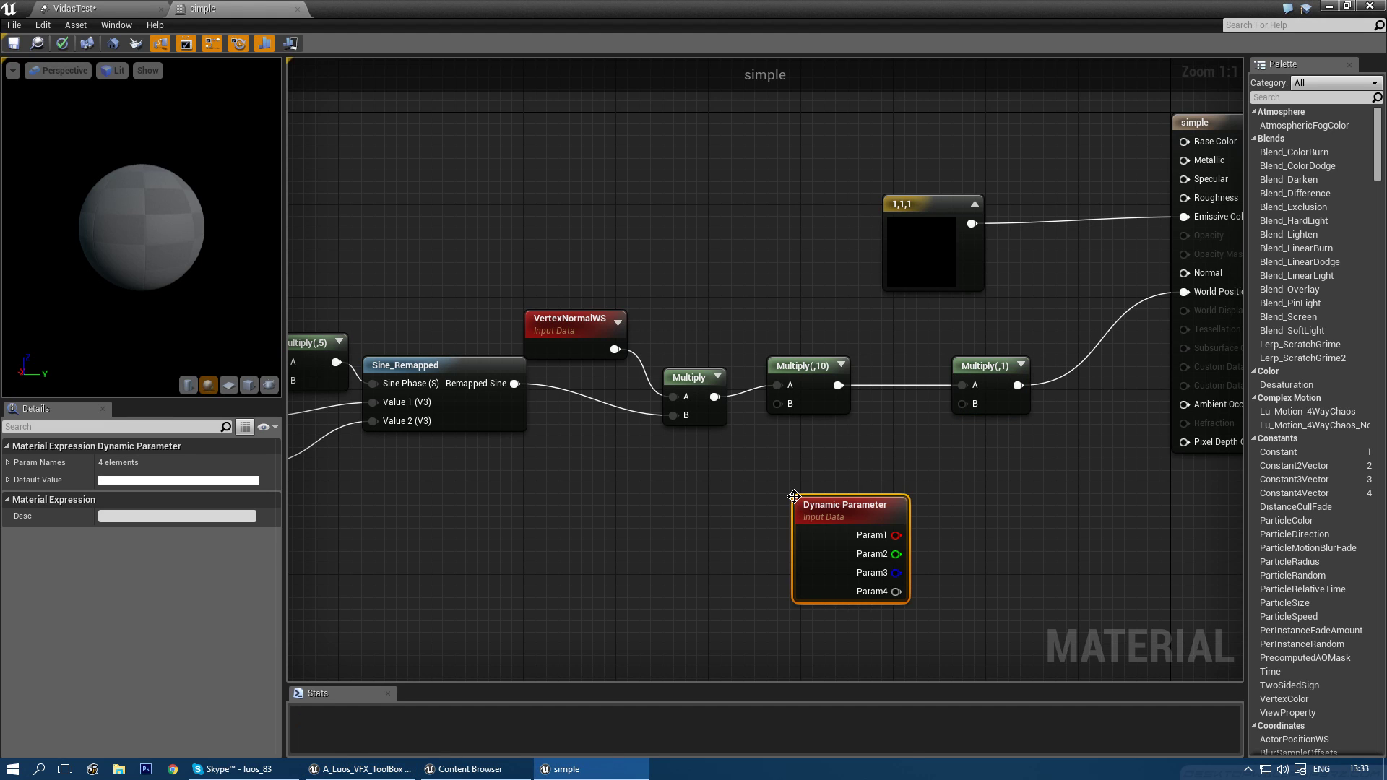
{"action": "left_click_drag", "start_coordinate": [848, 494], "coordinate": [770, 436]}
{"action": "mouse_move", "coordinate": [823, 476]}
{"action": "left_mouse_down"}
{"action": "mouse_move", "coordinate": [965, 405]}
{"action": "mouse_move", "coordinate": [811, 456]}
{"action": "left_mouse_up"}
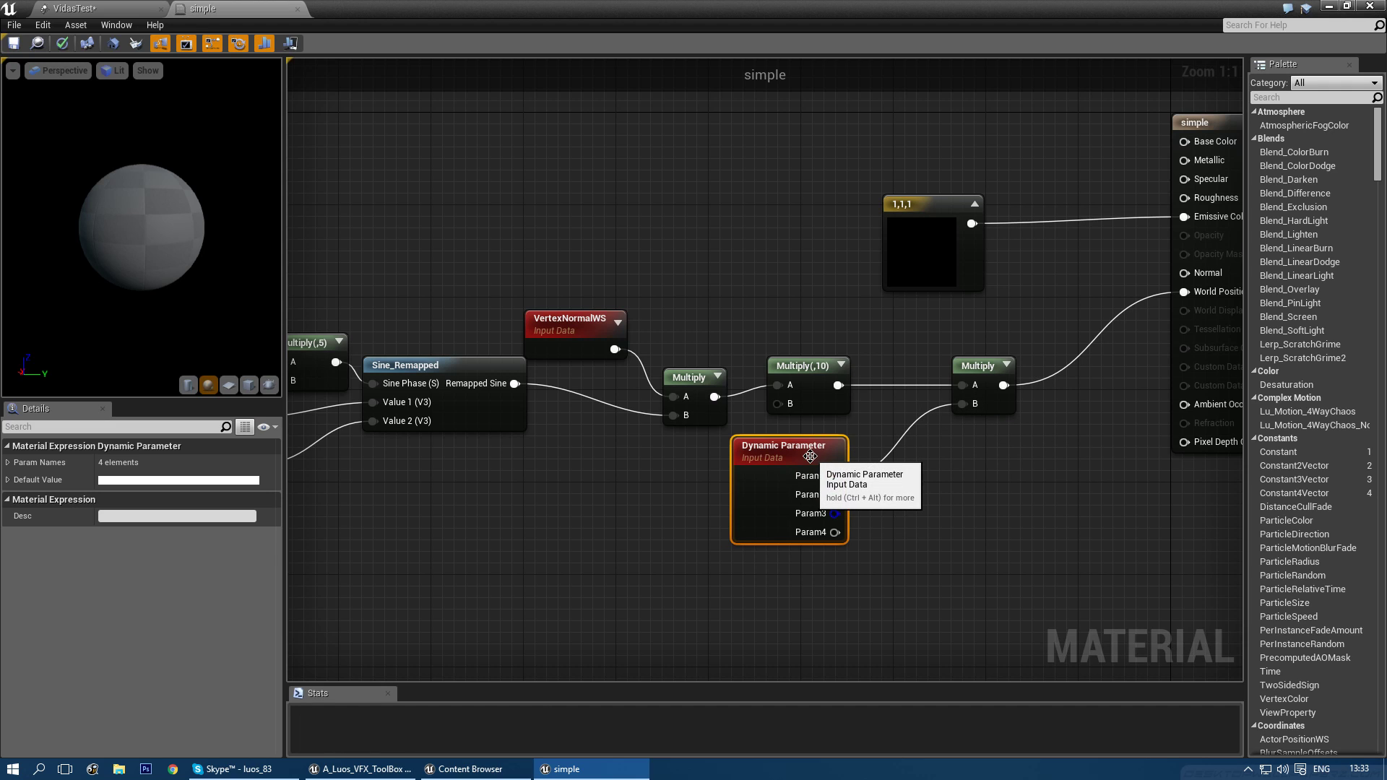
- Rename Param1 to 'Unstability', set its default R to 0, and save
{"action": "right_click", "coordinate": [151, 447]}
{"action": "left_click", "coordinate": [181, 482]}
{"action": "left_click", "coordinate": [149, 480]}
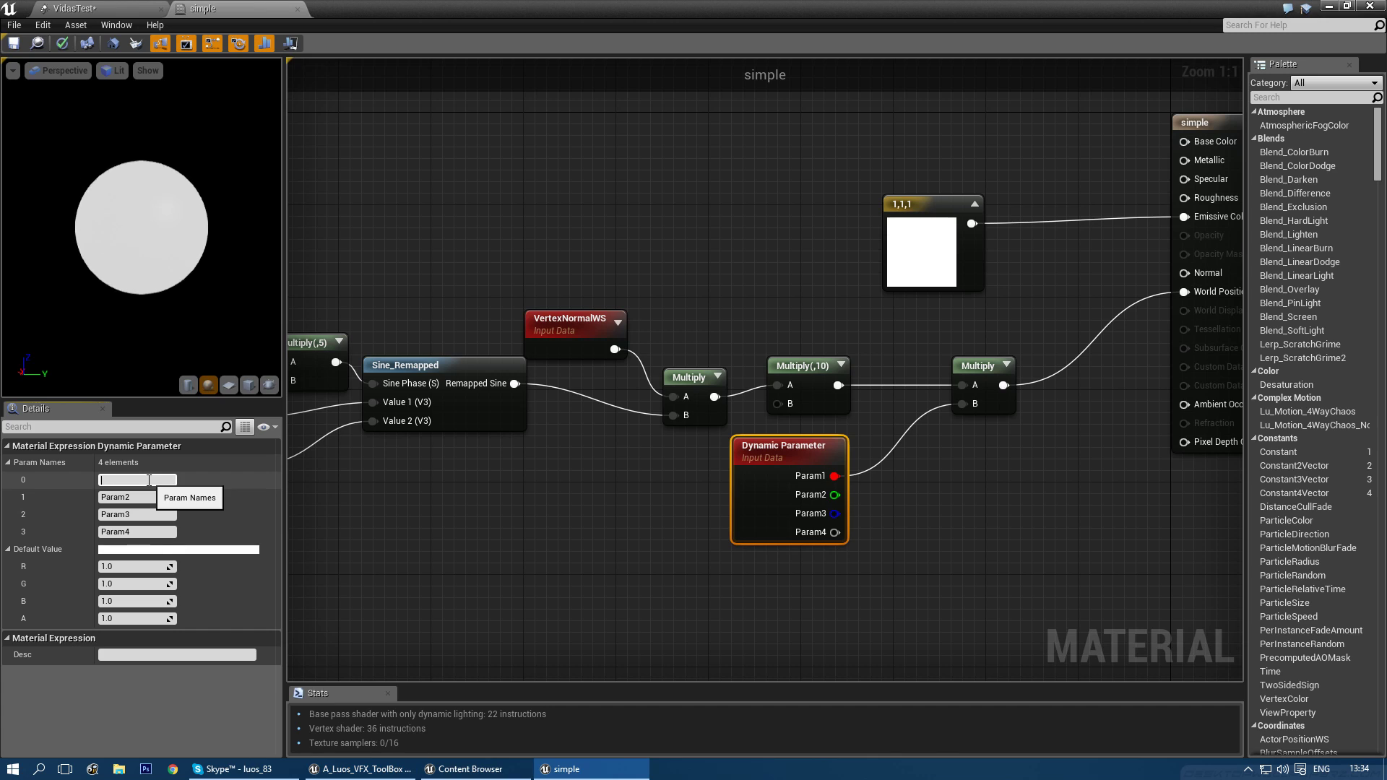
{"action": "type", "text": "Unstability"}
{"action": "key", "text": "Return"}
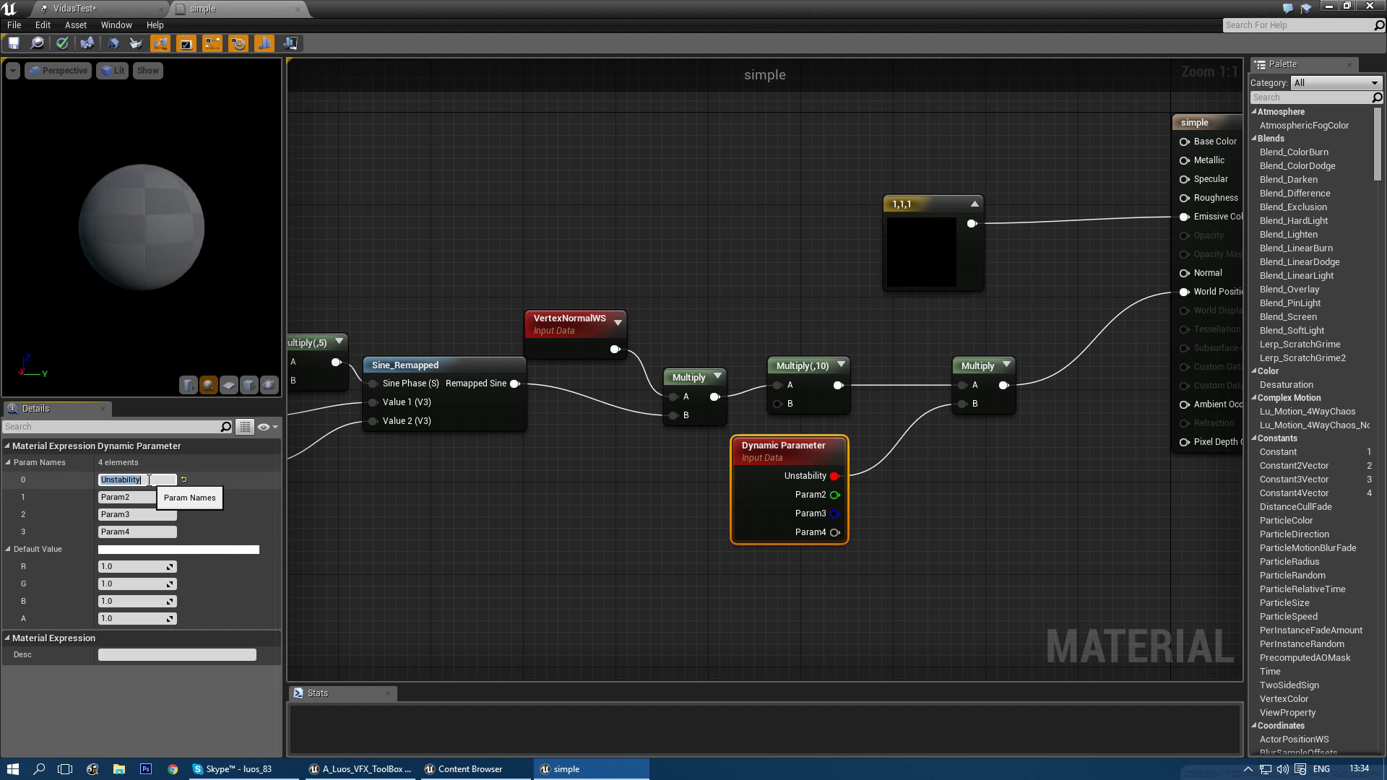
{"action": "left_click", "coordinate": [120, 564]}
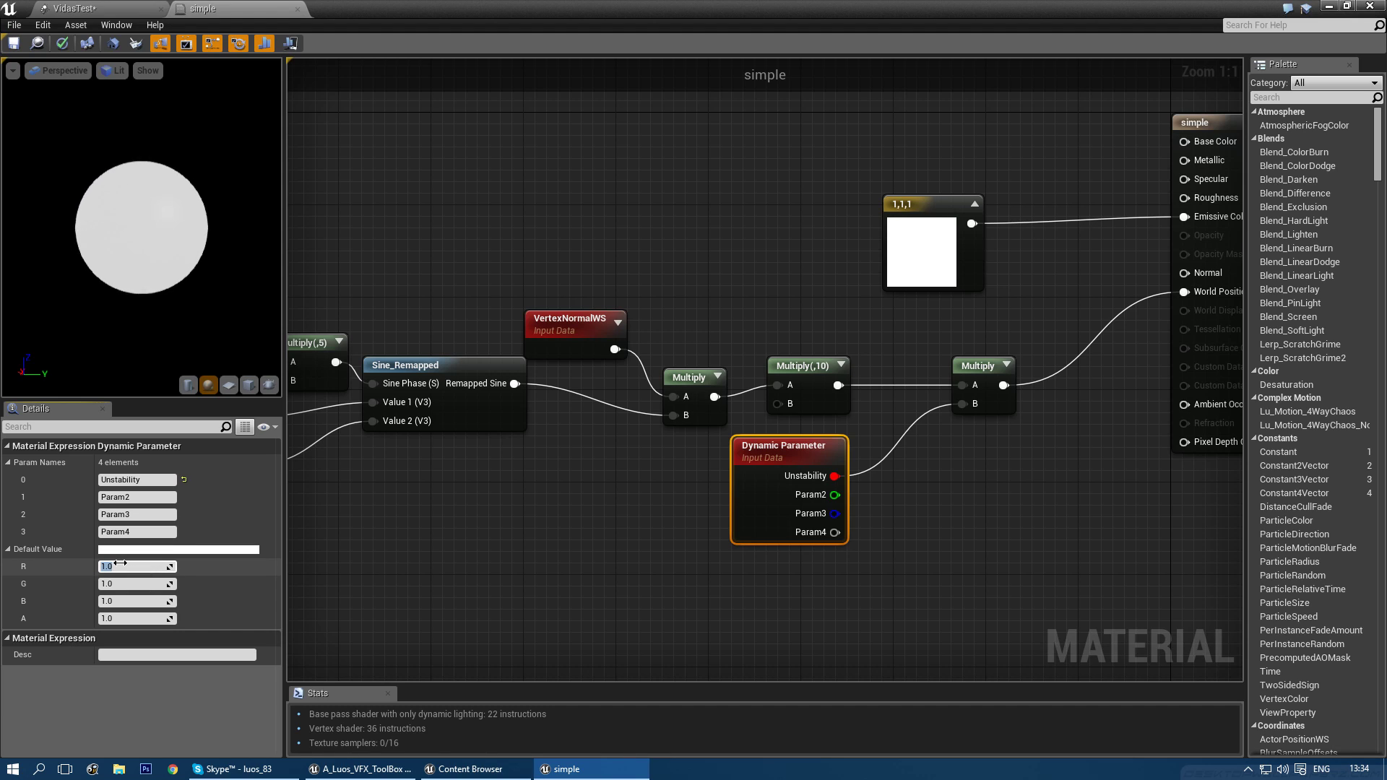
{"action": "type", "text": "0"}
{"action": "key", "text": "Return"}
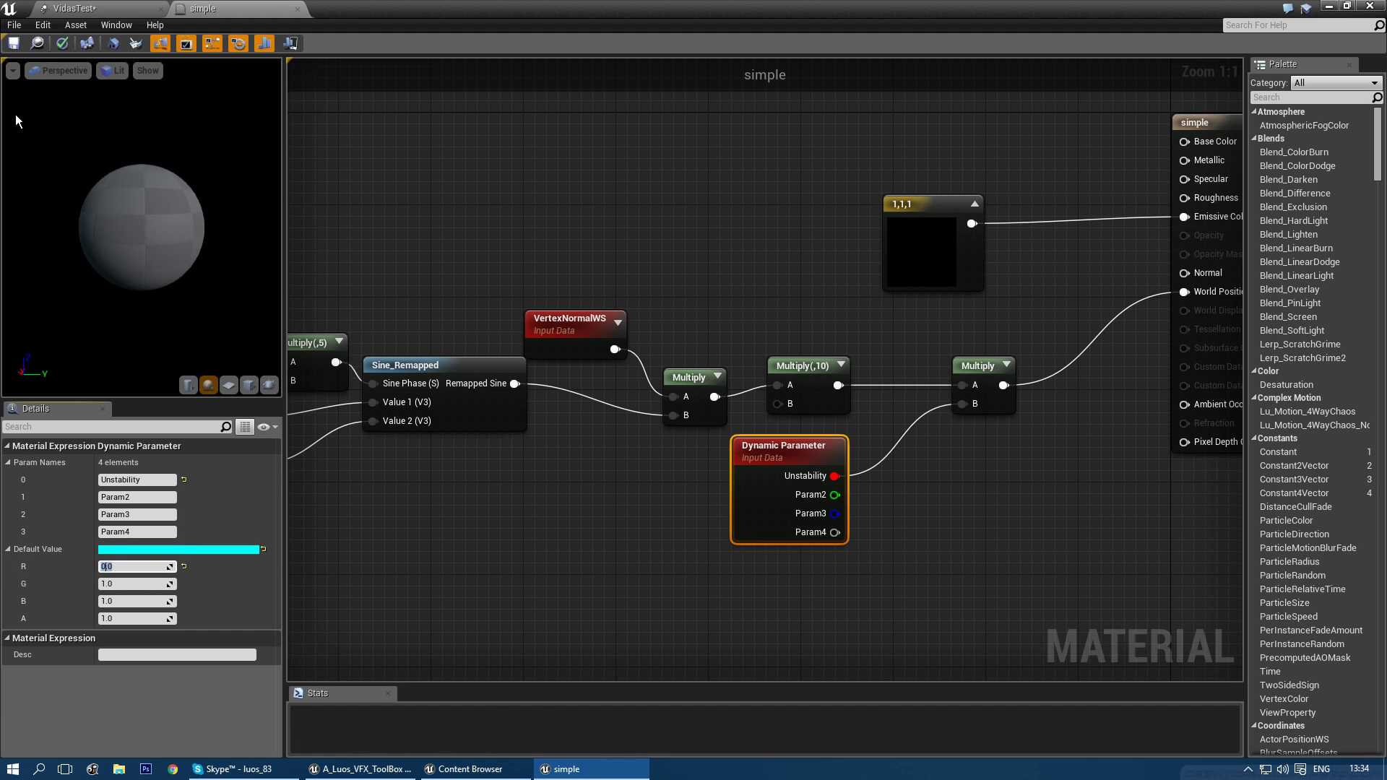
{"action": "left_click", "coordinate": [13, 43]}
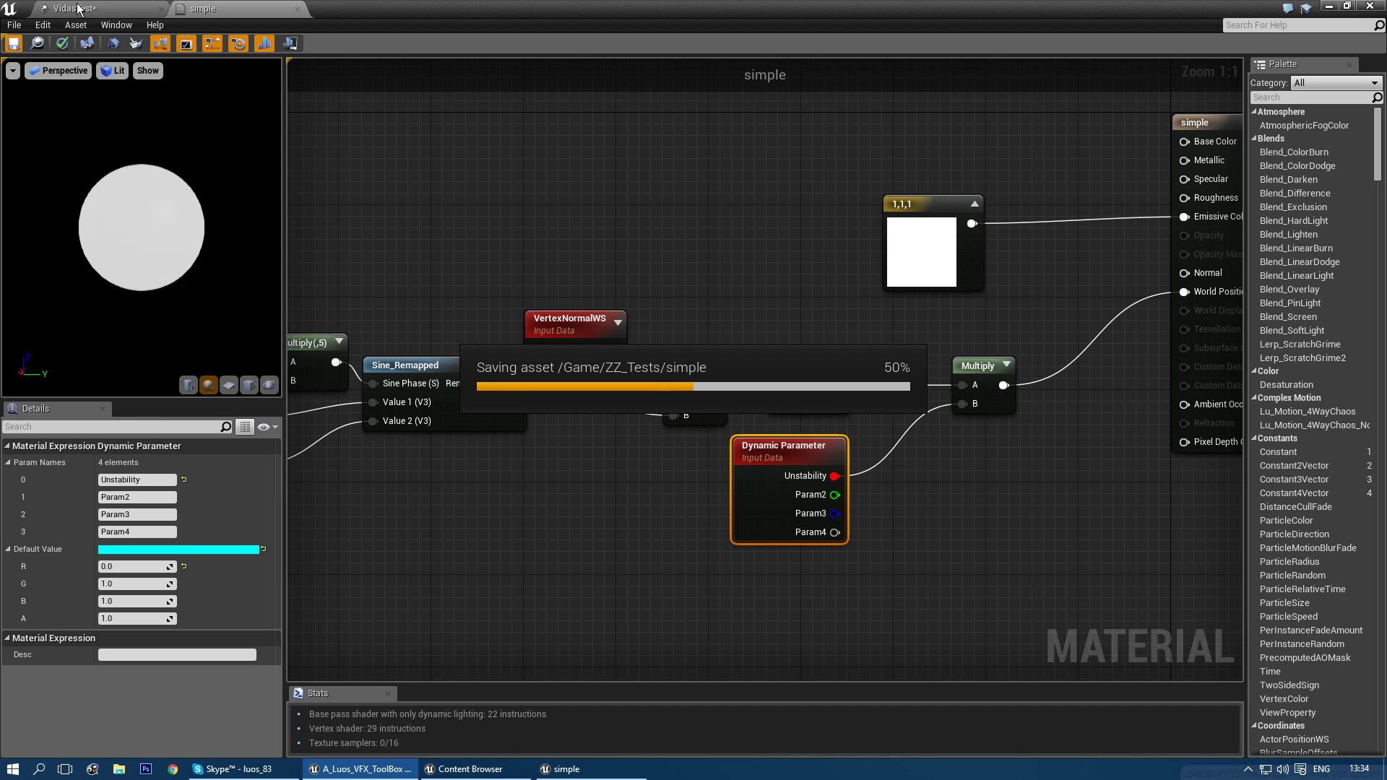
- Add a Dynamic parameter module to the second emitter and refresh it to pick up material parameters
{"action": "left_click", "coordinate": [77, 9]}
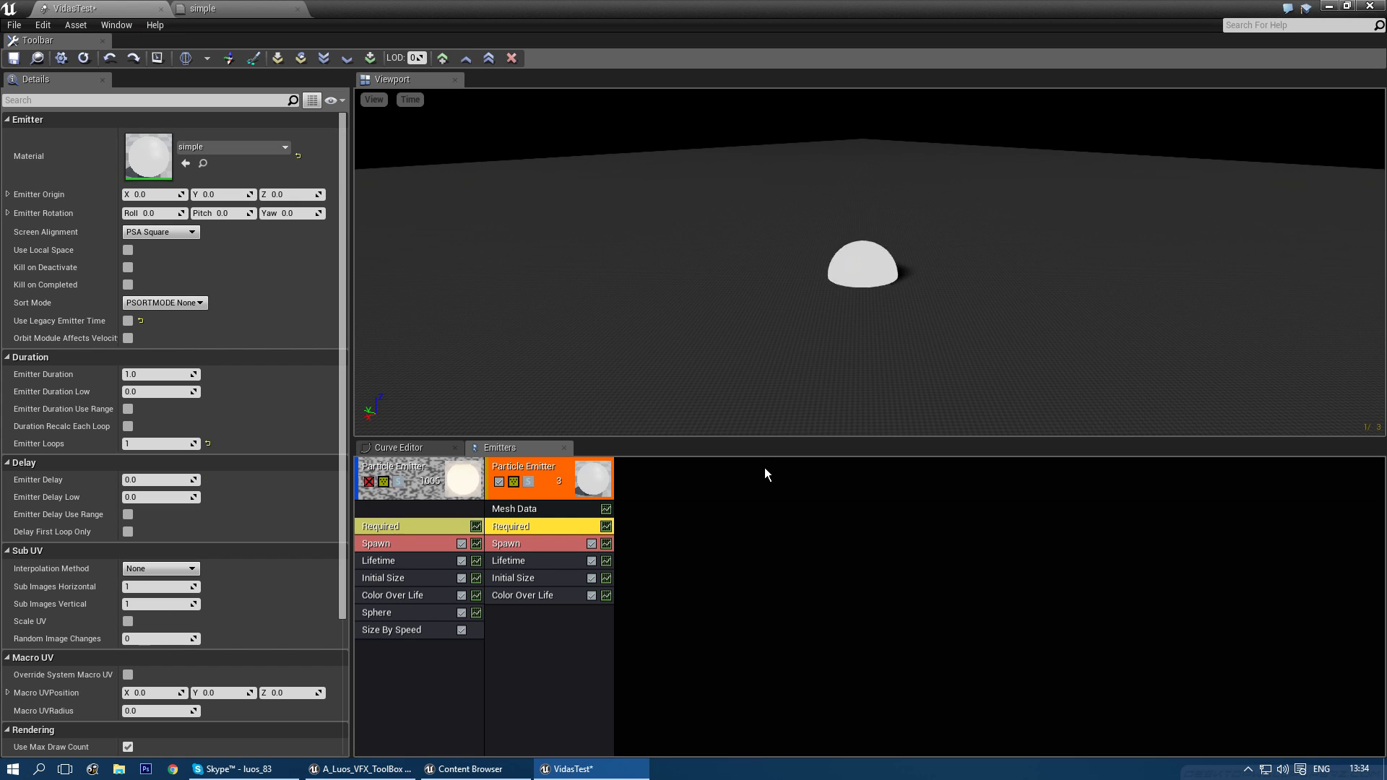
{"action": "right_click", "coordinate": [535, 627]}
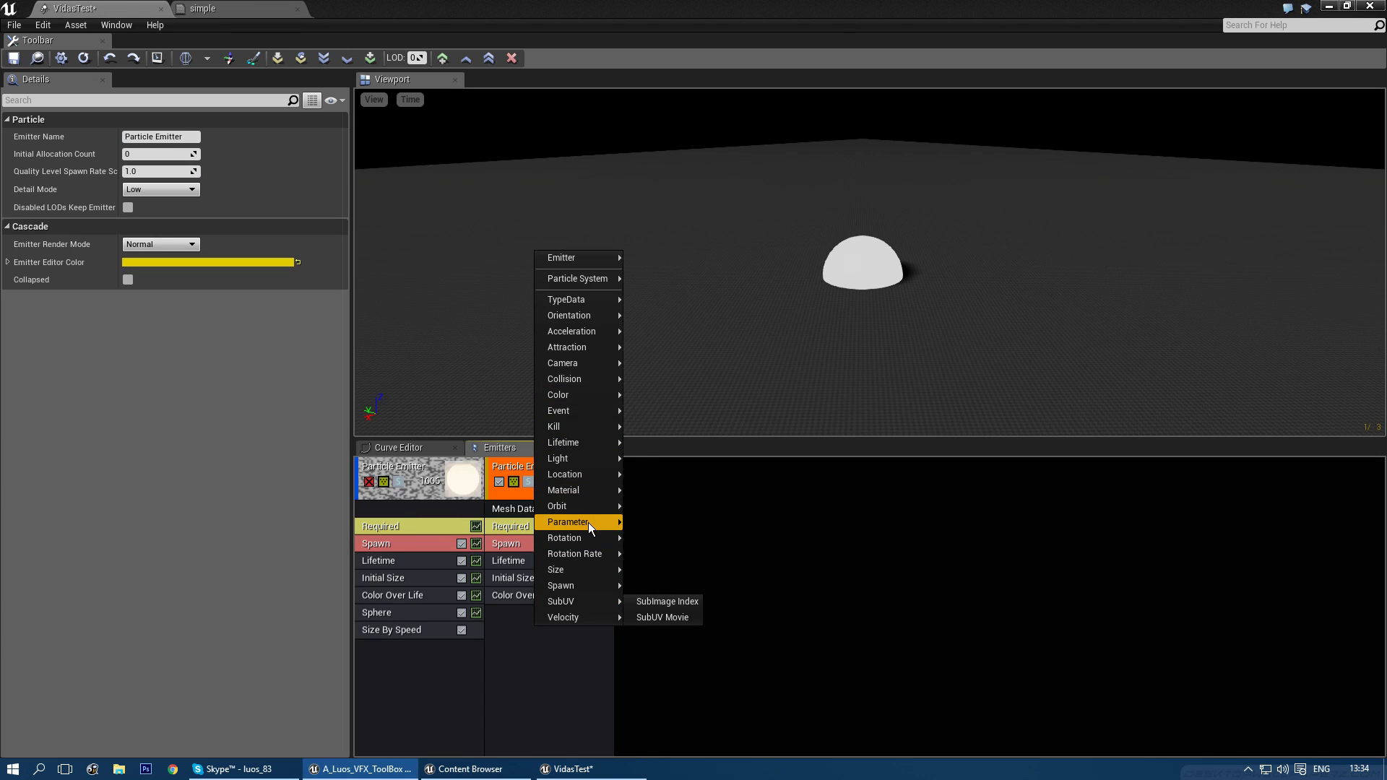
{"action": "mouse_move", "coordinate": [588, 523]}
{"action": "left_click", "coordinate": [645, 523]}
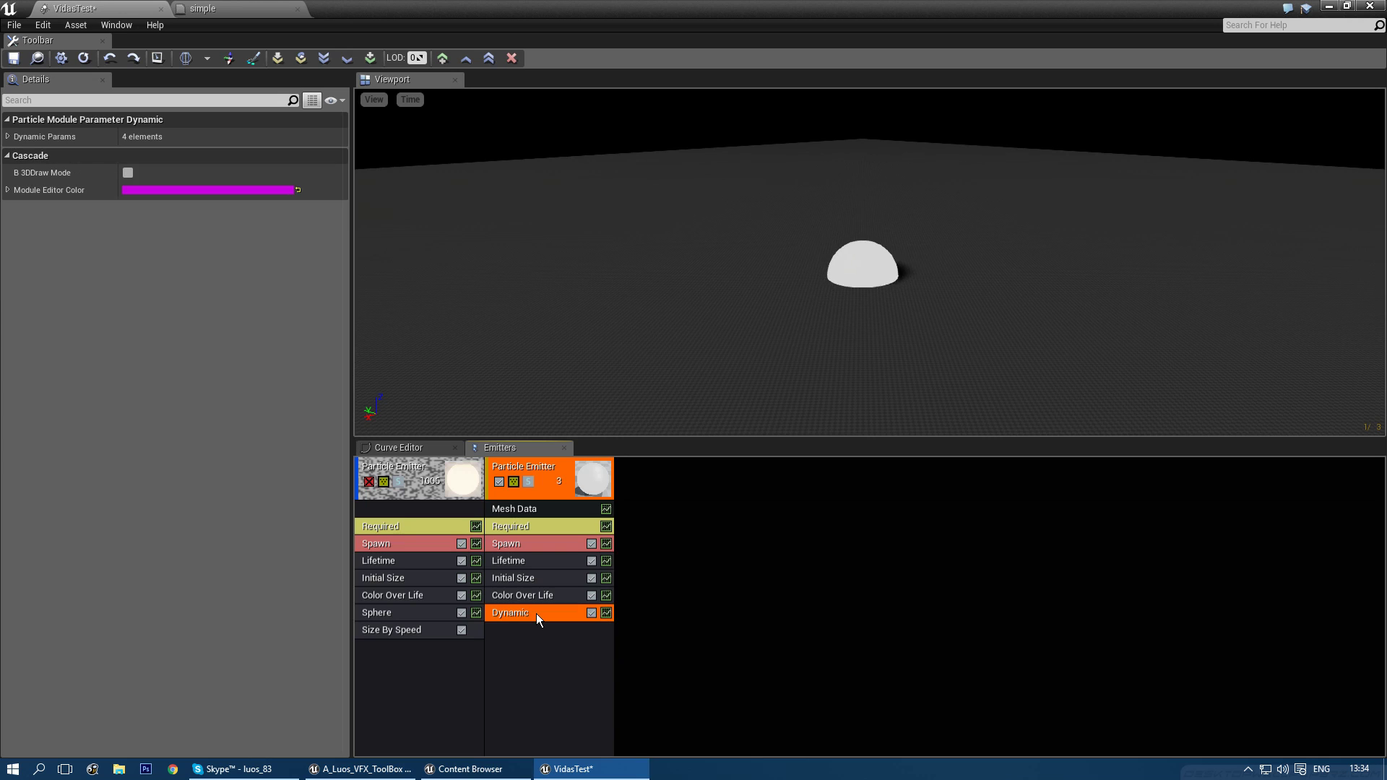
{"action": "right_click", "coordinate": [537, 613]}
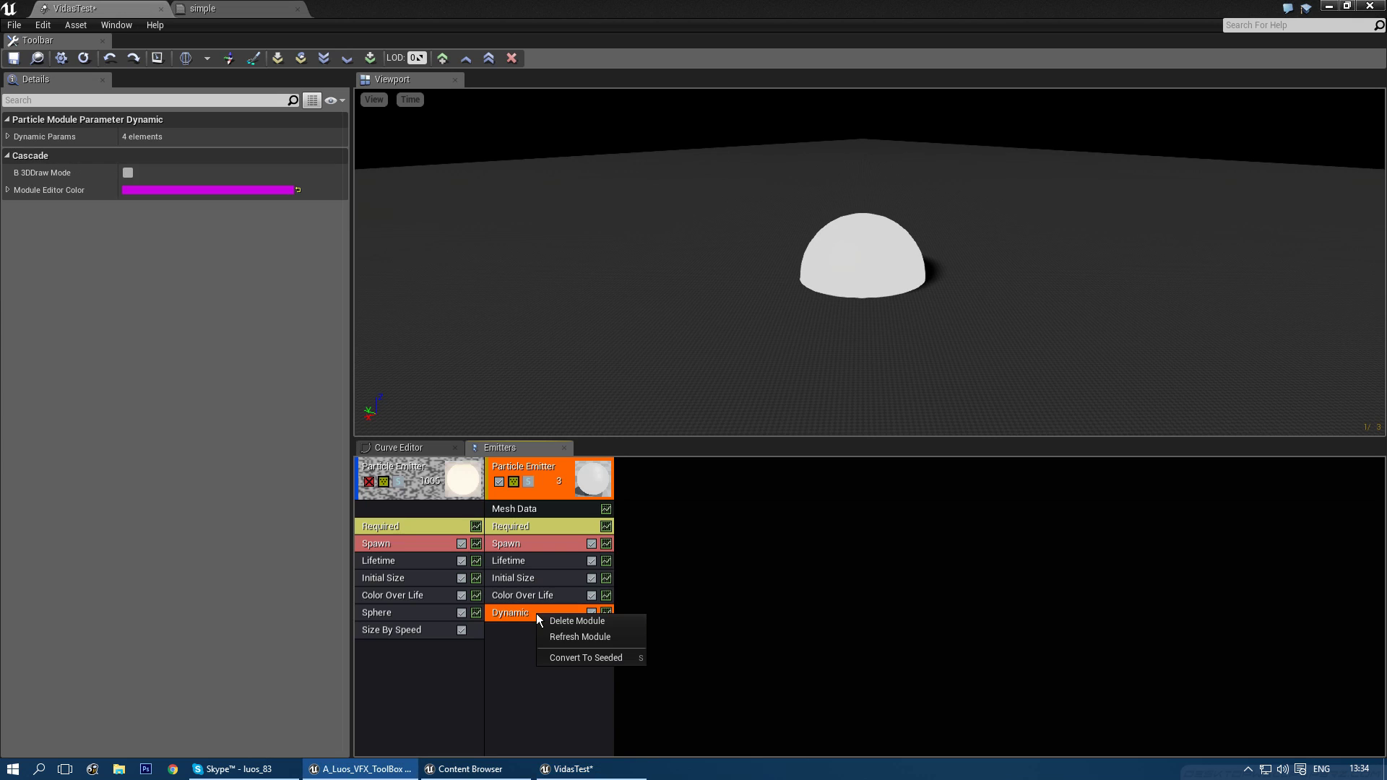
{"action": "left_click", "coordinate": [575, 640]}
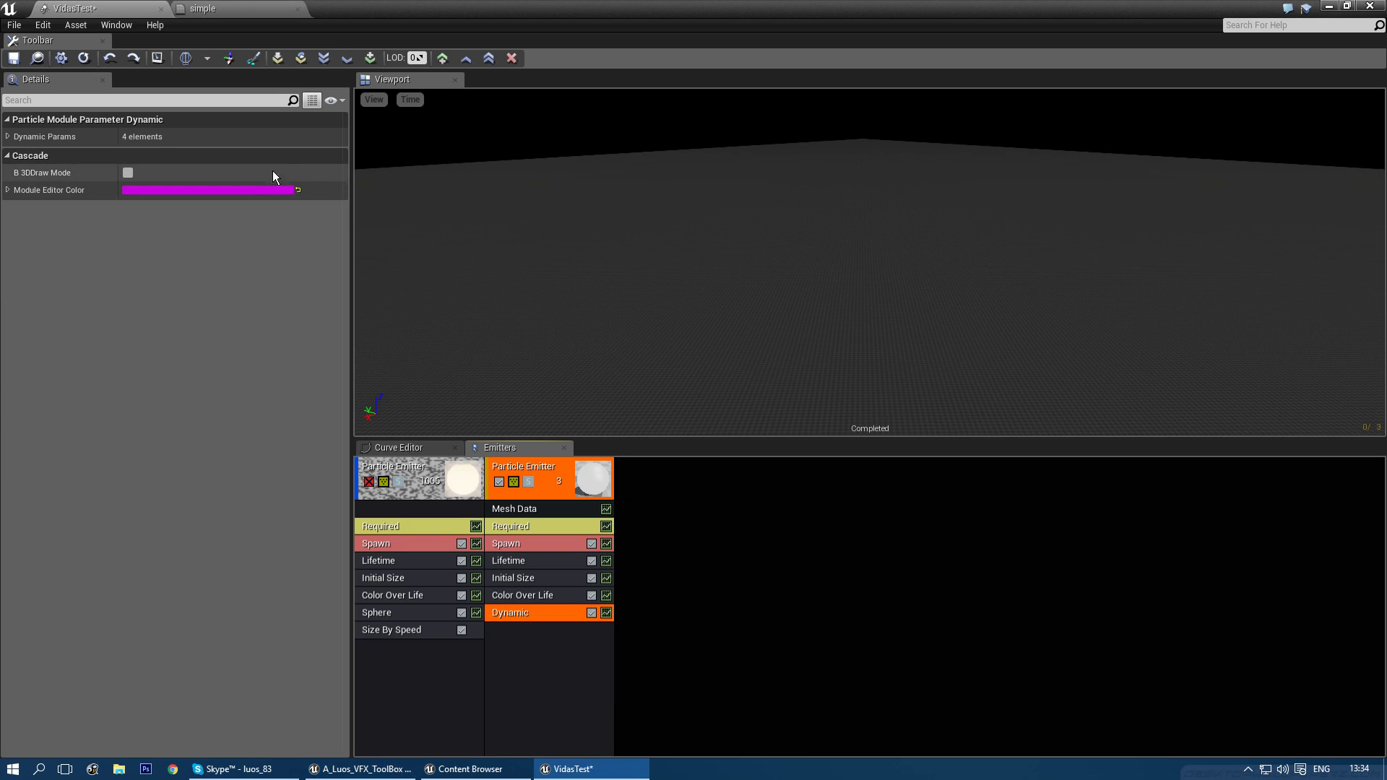
- Switch the first dynamic parameter to a Constant Curve distribution and add two curve points
{"action": "left_click", "coordinate": [44, 136]}
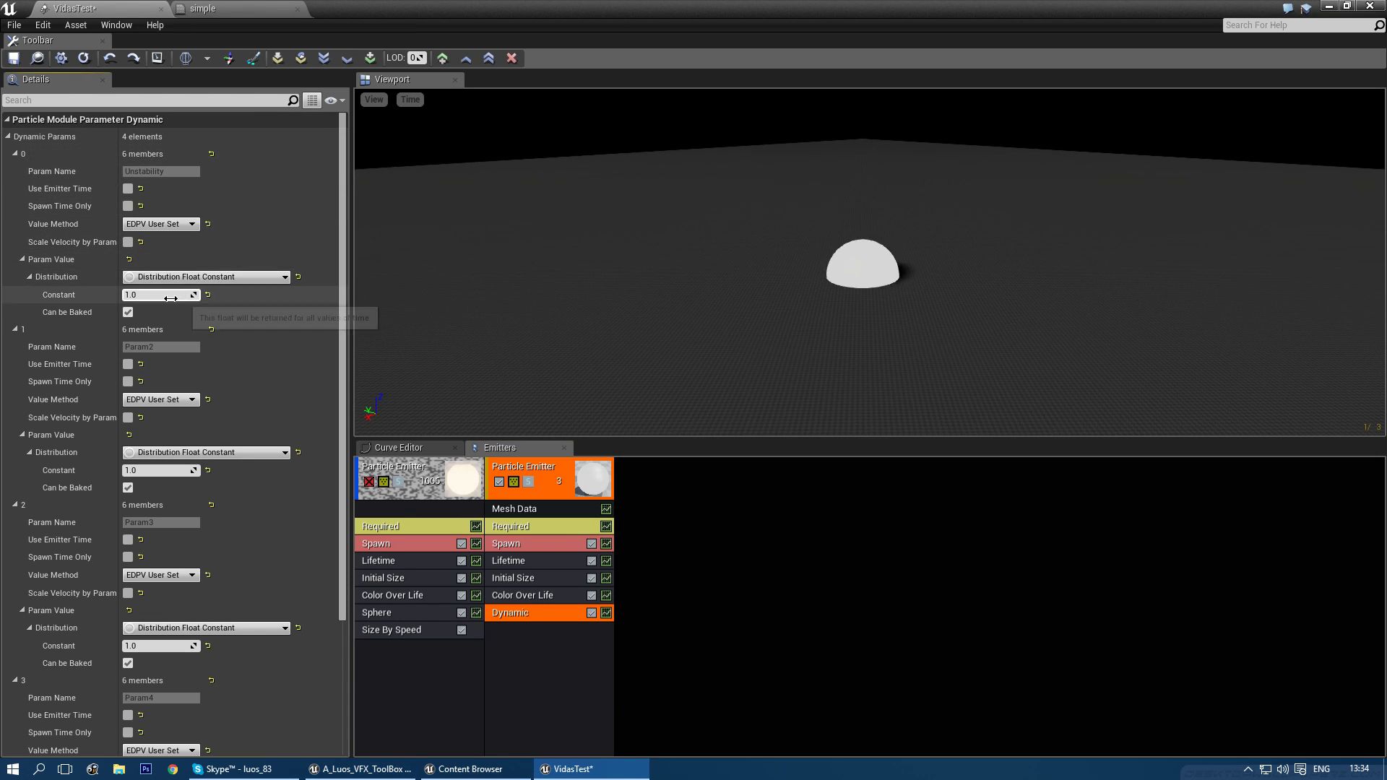
{"action": "left_click", "coordinate": [206, 277]}
{"action": "left_click", "coordinate": [241, 318]}
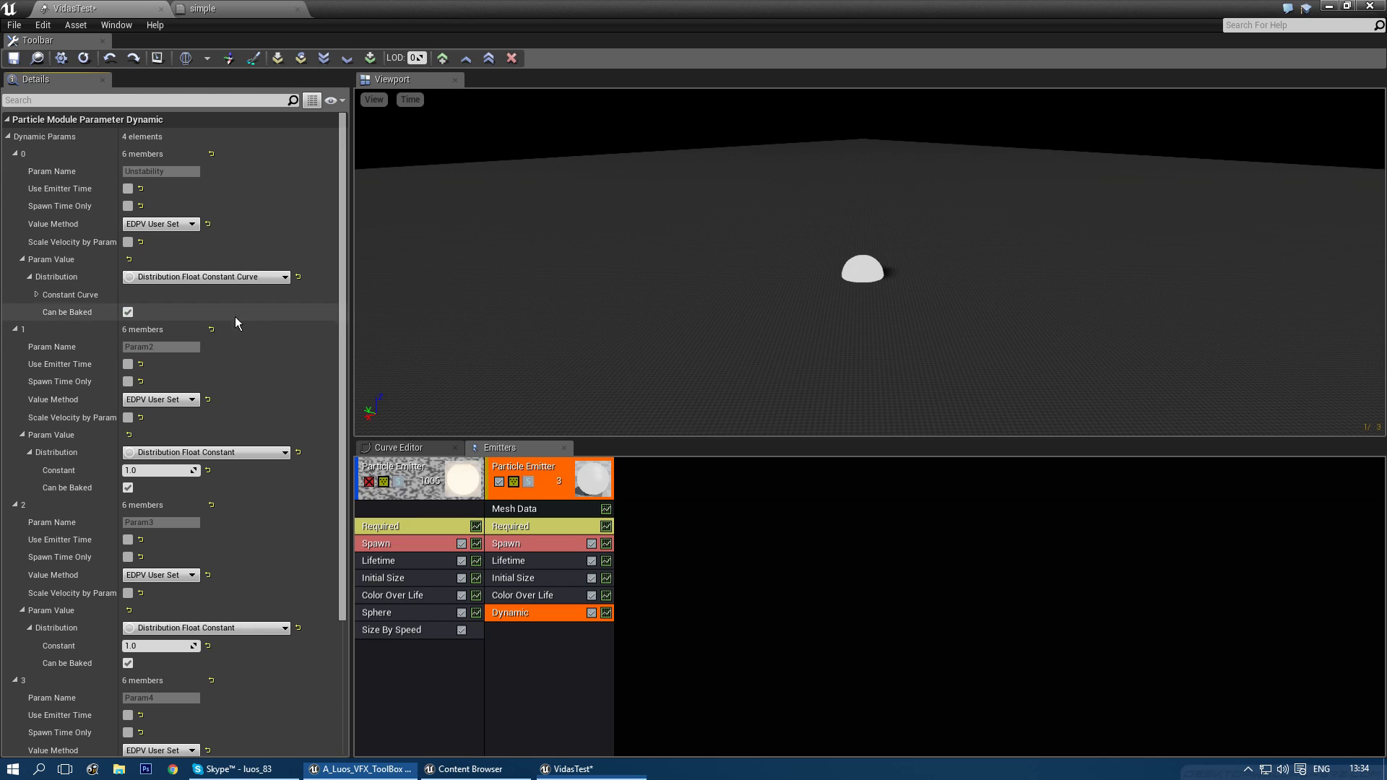
{"action": "left_click", "coordinate": [36, 294]}
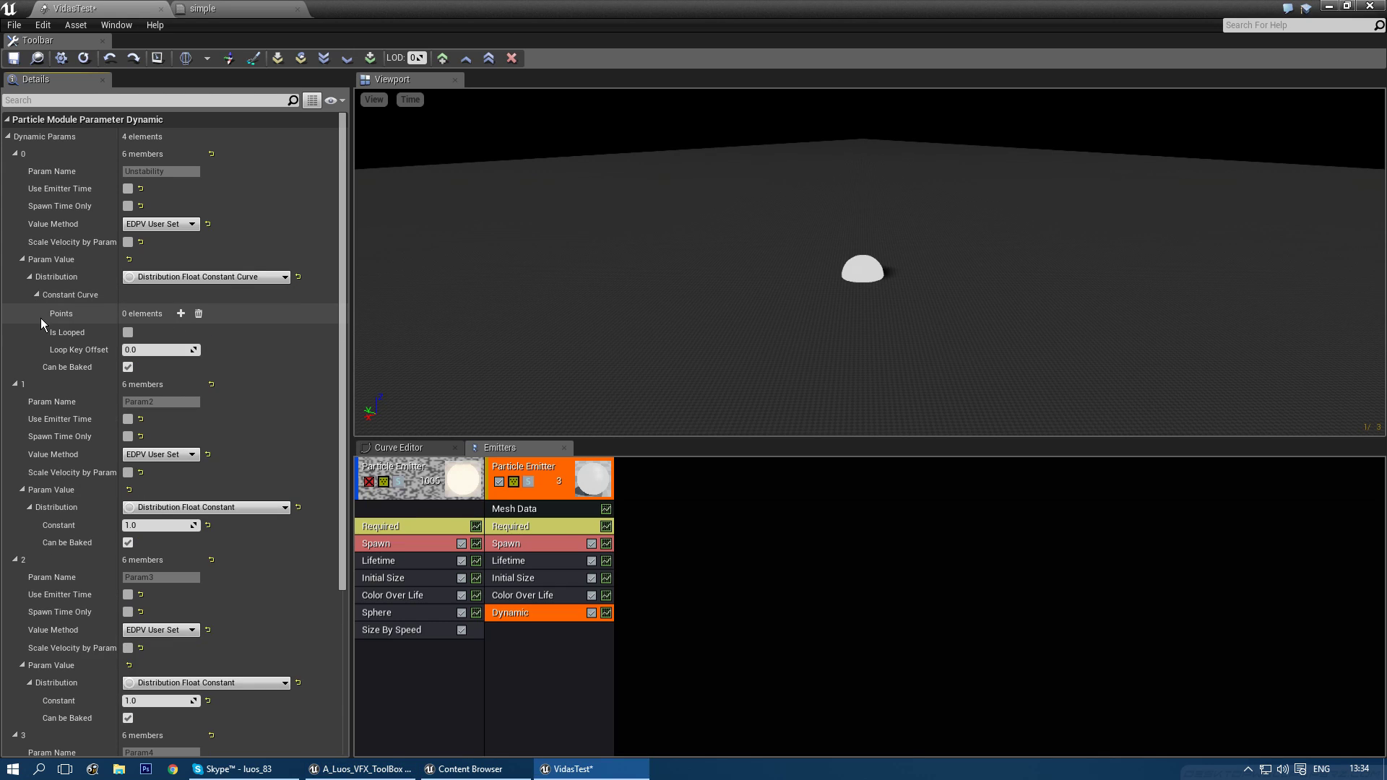
{"action": "left_click", "coordinate": [180, 314]}
{"action": "left_click", "coordinate": [181, 313]}
{"action": "left_click", "coordinate": [158, 350]}
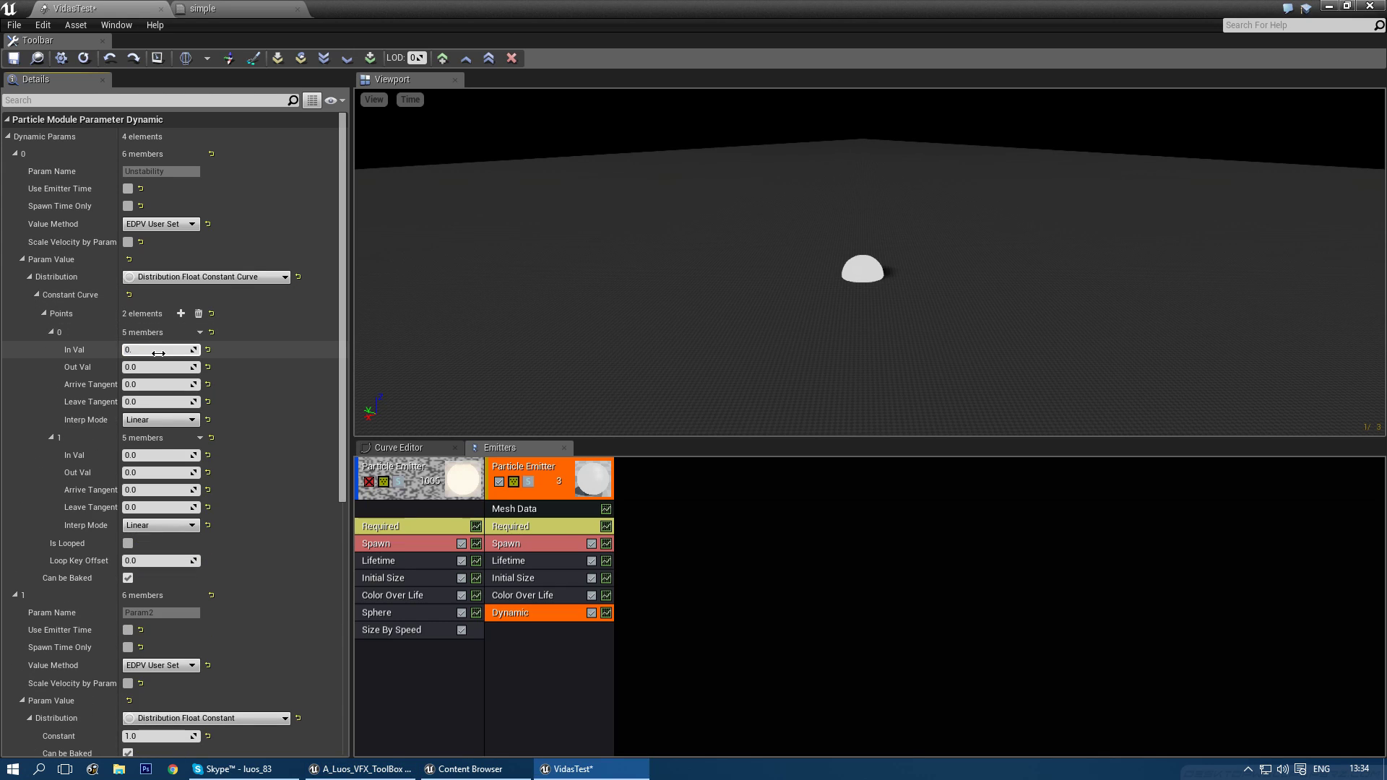
- Set the second curve point's In Val to 1.0
{"action": "left_click", "coordinate": [531, 562]}
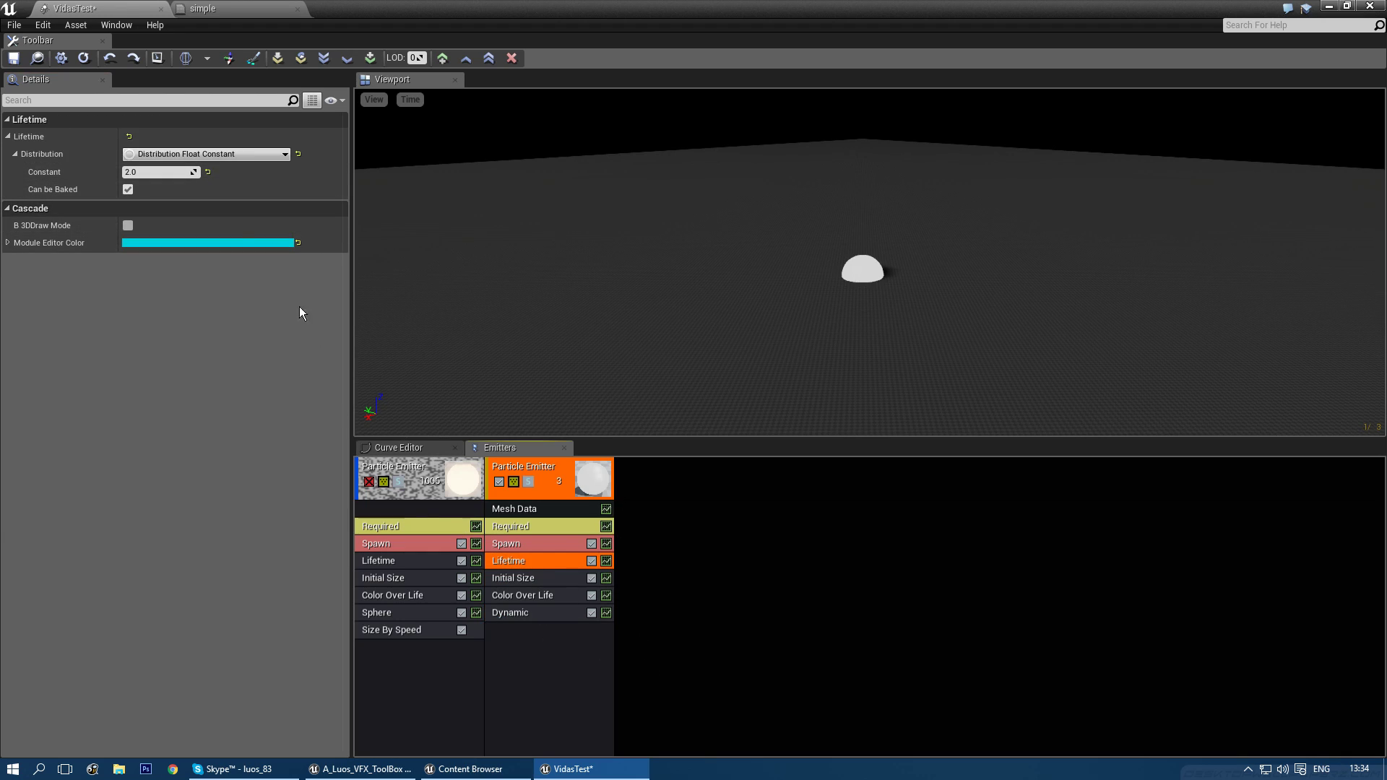
{"action": "left_click", "coordinate": [524, 613]}
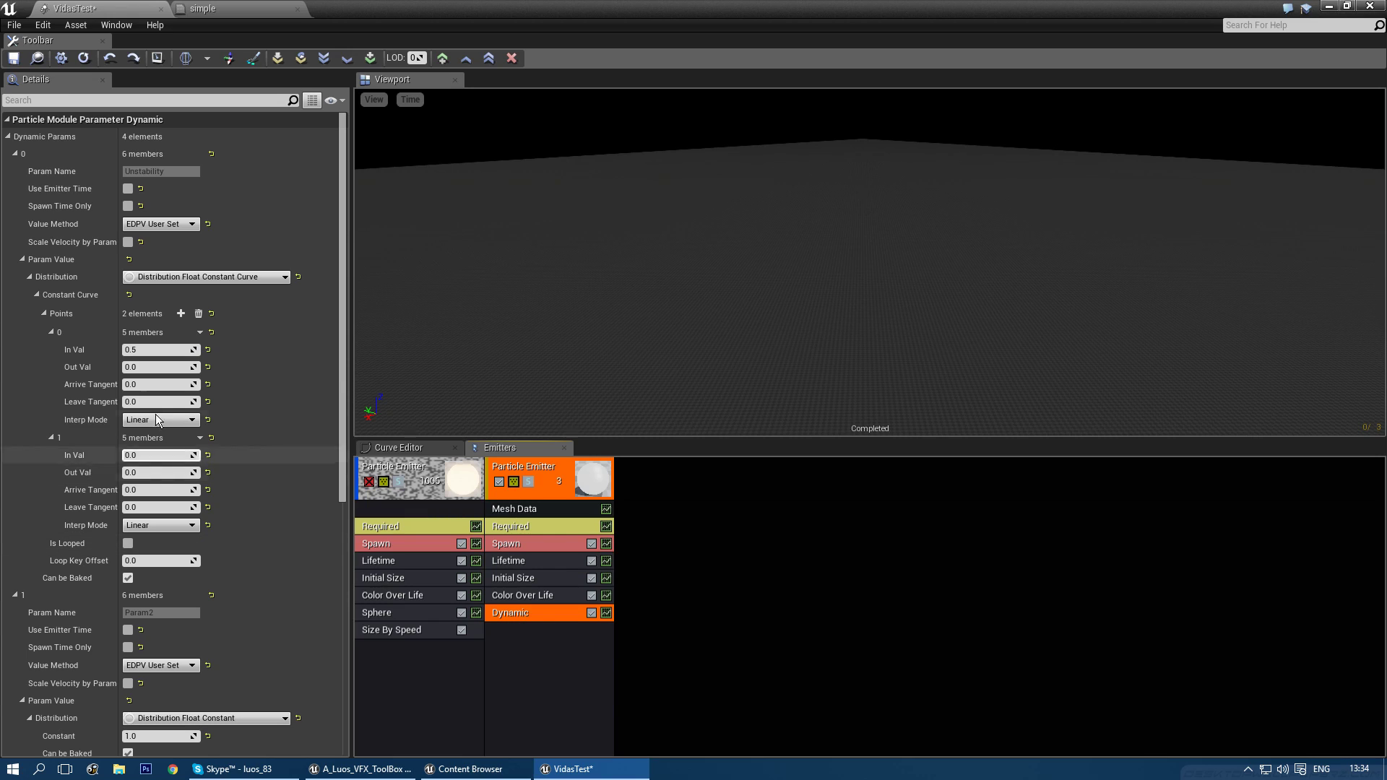
{"action": "left_click", "coordinate": [153, 456]}
{"action": "type", "text": "1"}
{"action": "key", "text": "Tab"}
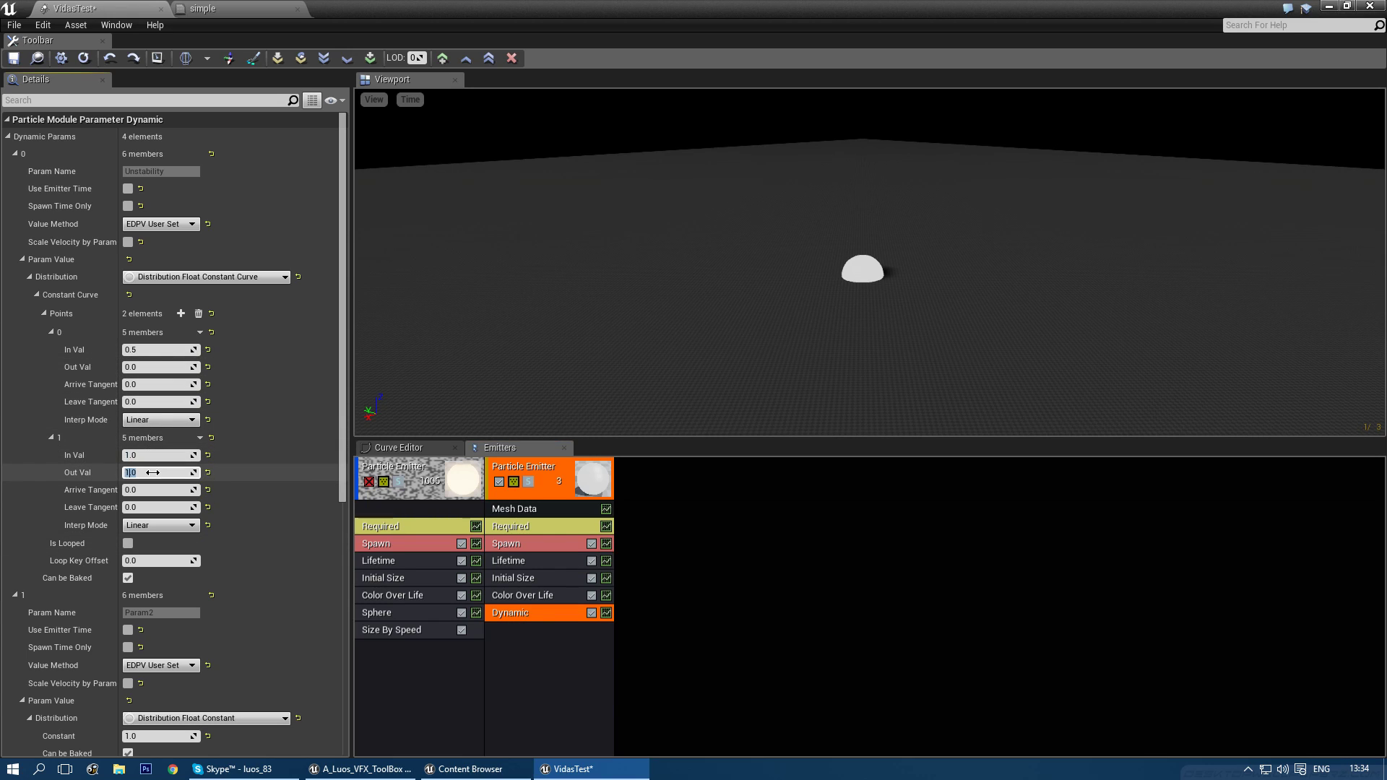
- Move the preview camera closer to the sphere and adjust its tilt and rotation
{"action": "mouse_move", "coordinate": [764, 370]}
{"action": "right_mouse_down"}
{"action": "mouse_move", "coordinate": [791, 347]}
{"action": "mouse_move", "coordinate": [788, 412]}
{"action": "mouse_move", "coordinate": [773, 362]}
{"action": "right_mouse_up"}
{"action": "left_click_drag", "start_coordinate": [771, 368], "coordinate": [775, 353]}
{"action": "right_click_drag", "start_coordinate": [771, 369], "coordinate": [773, 390]}
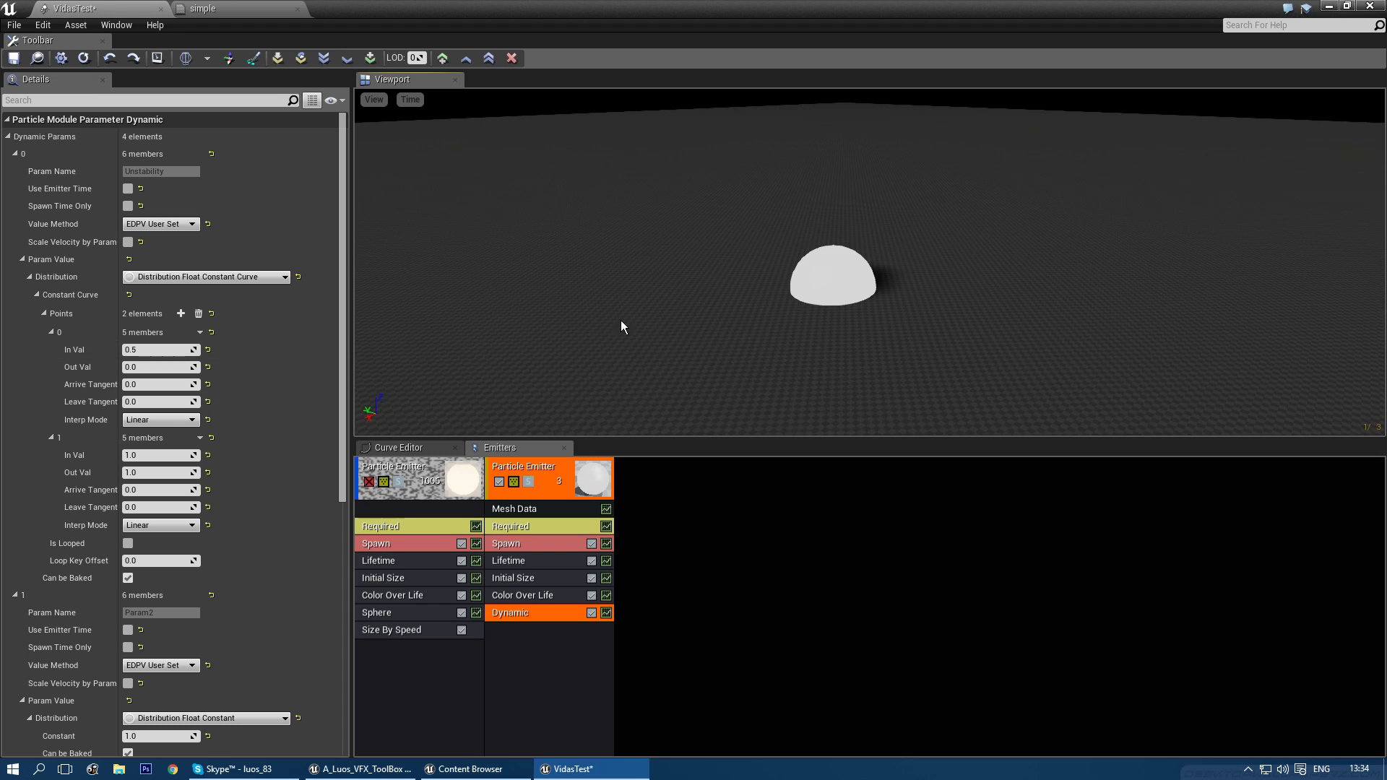
{"action": "right_click_drag", "start_coordinate": [659, 310], "coordinate": [664, 322]}
{"action": "right_click_drag", "start_coordinate": [791, 319], "coordinate": [773, 328]}
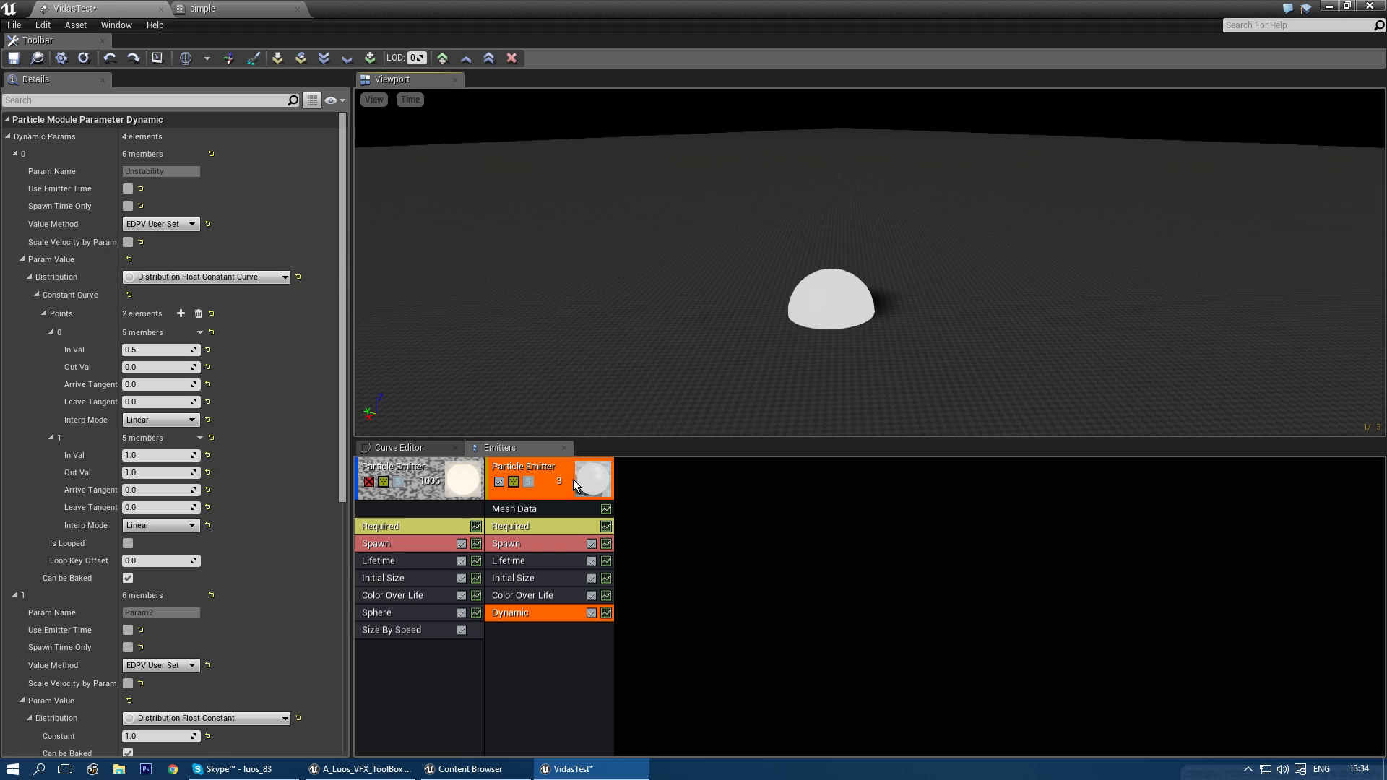
{"action": "left_click", "coordinate": [534, 559]}
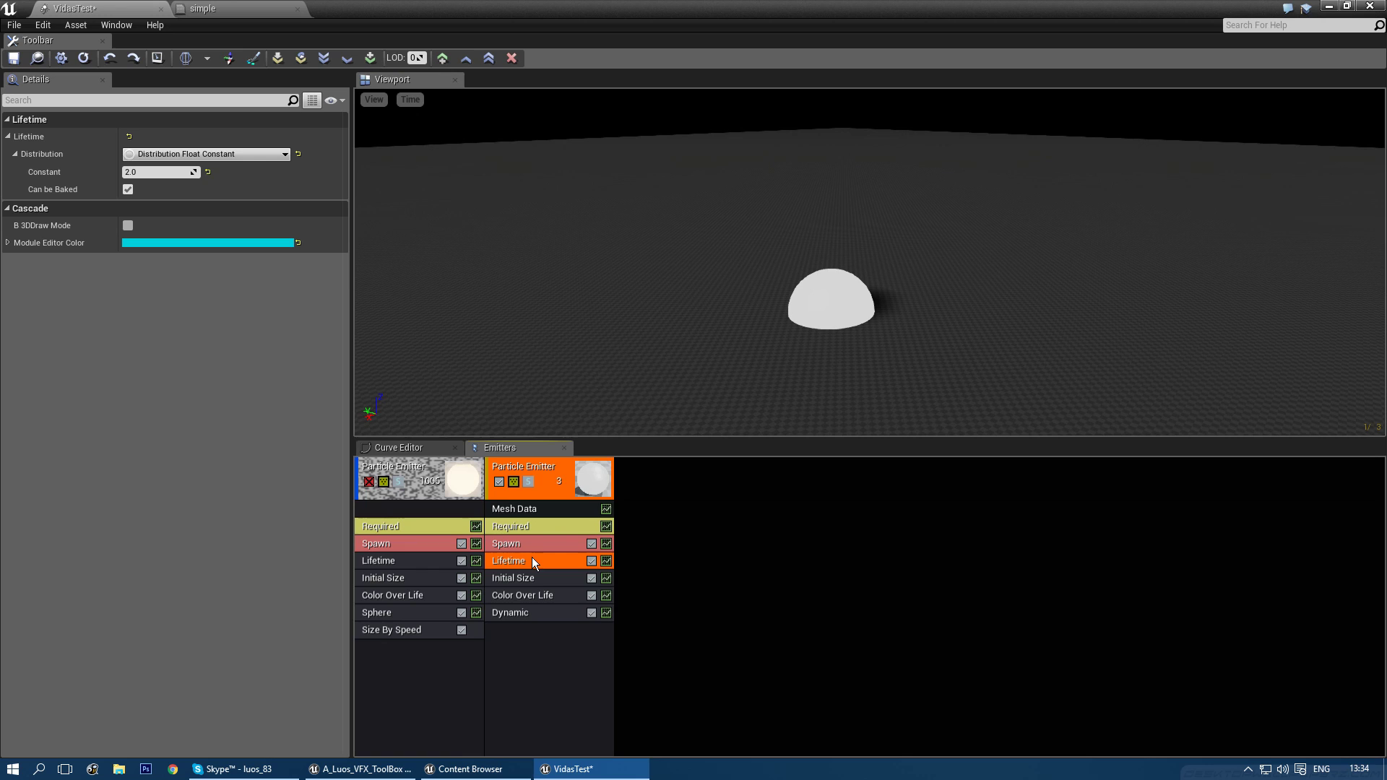
{"action": "left_click", "coordinate": [535, 609]}
{"action": "right_click_drag", "start_coordinate": [637, 422], "coordinate": [649, 431]}
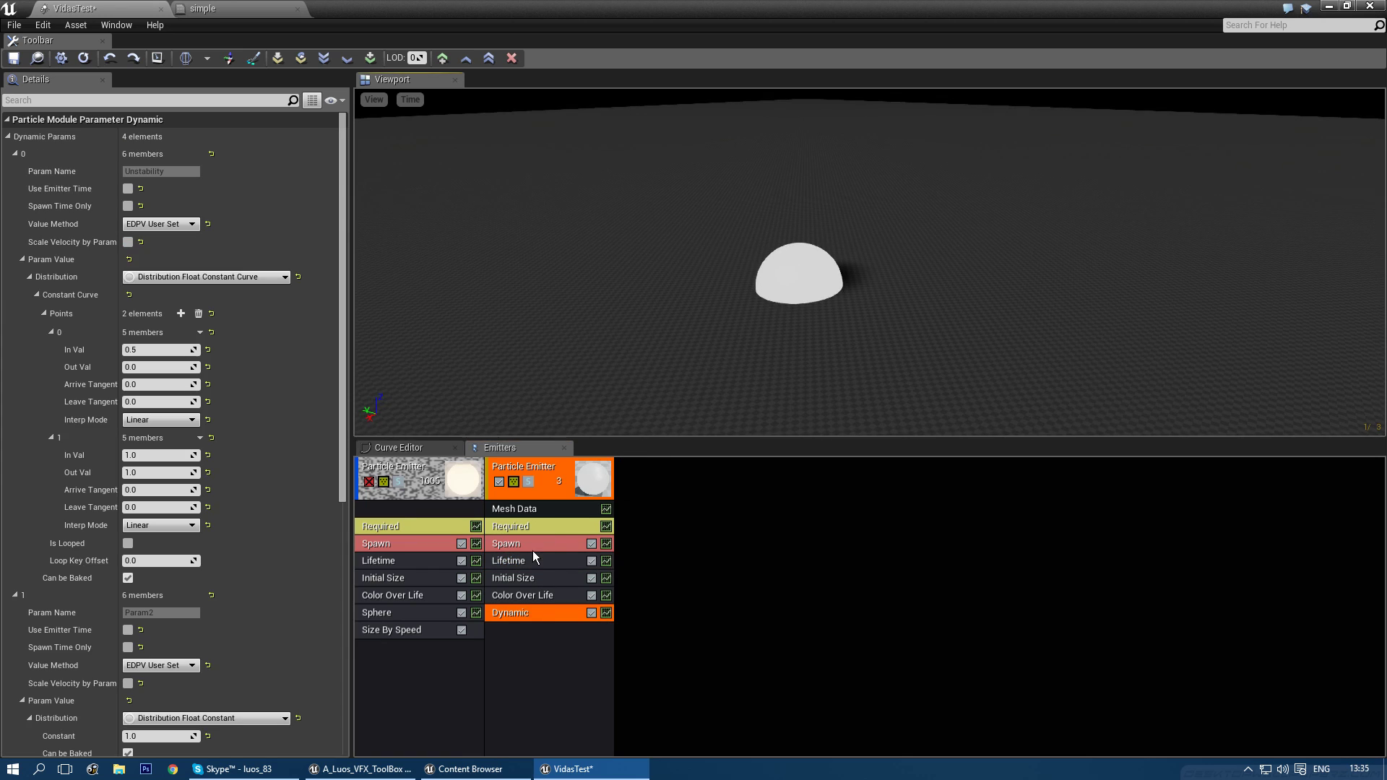
- Review the second emitter's Lifetime, Spawn and Required settings, then return to the Dynamic module
{"action": "left_click", "coordinate": [533, 556]}
{"action": "left_click", "coordinate": [531, 541]}
{"action": "left_click", "coordinate": [531, 528]}
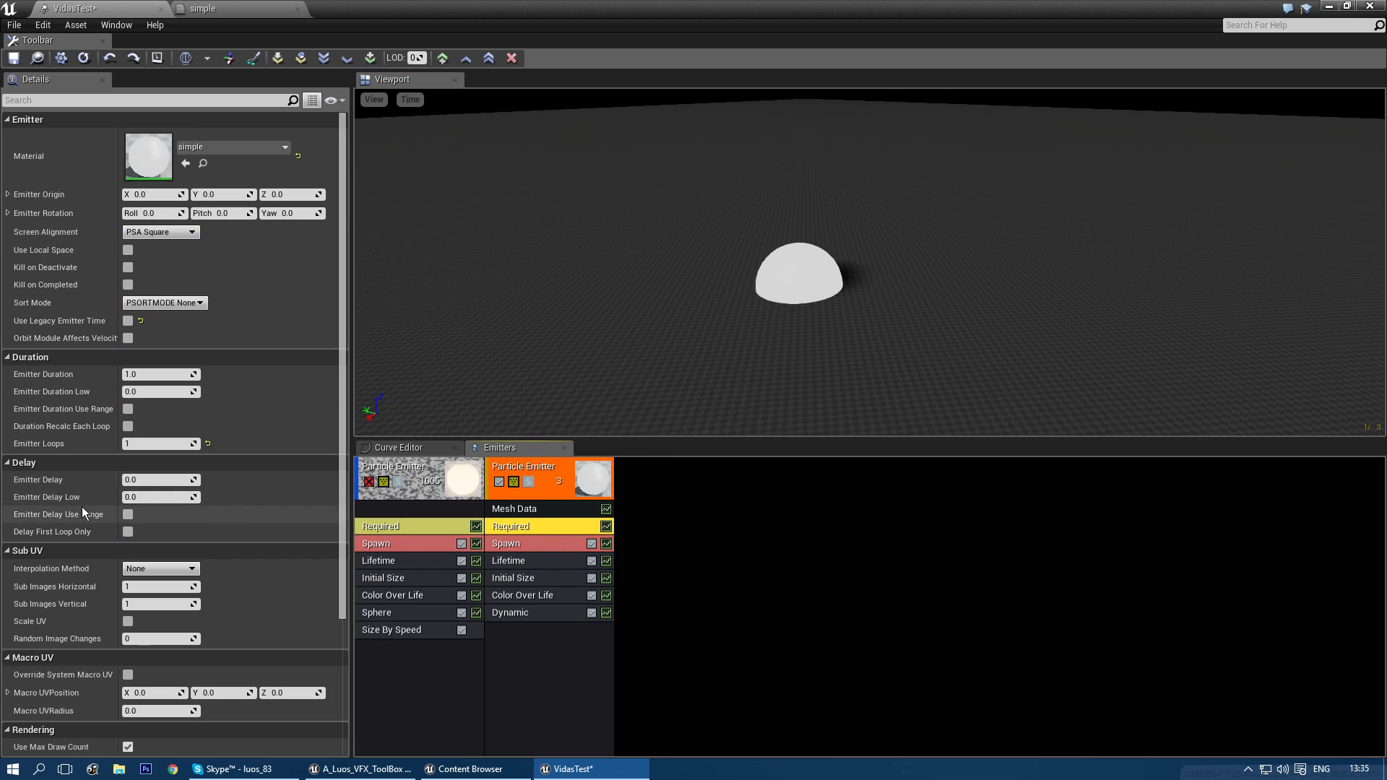
{"action": "right_click_drag", "start_coordinate": [634, 425], "coordinate": [632, 410]}
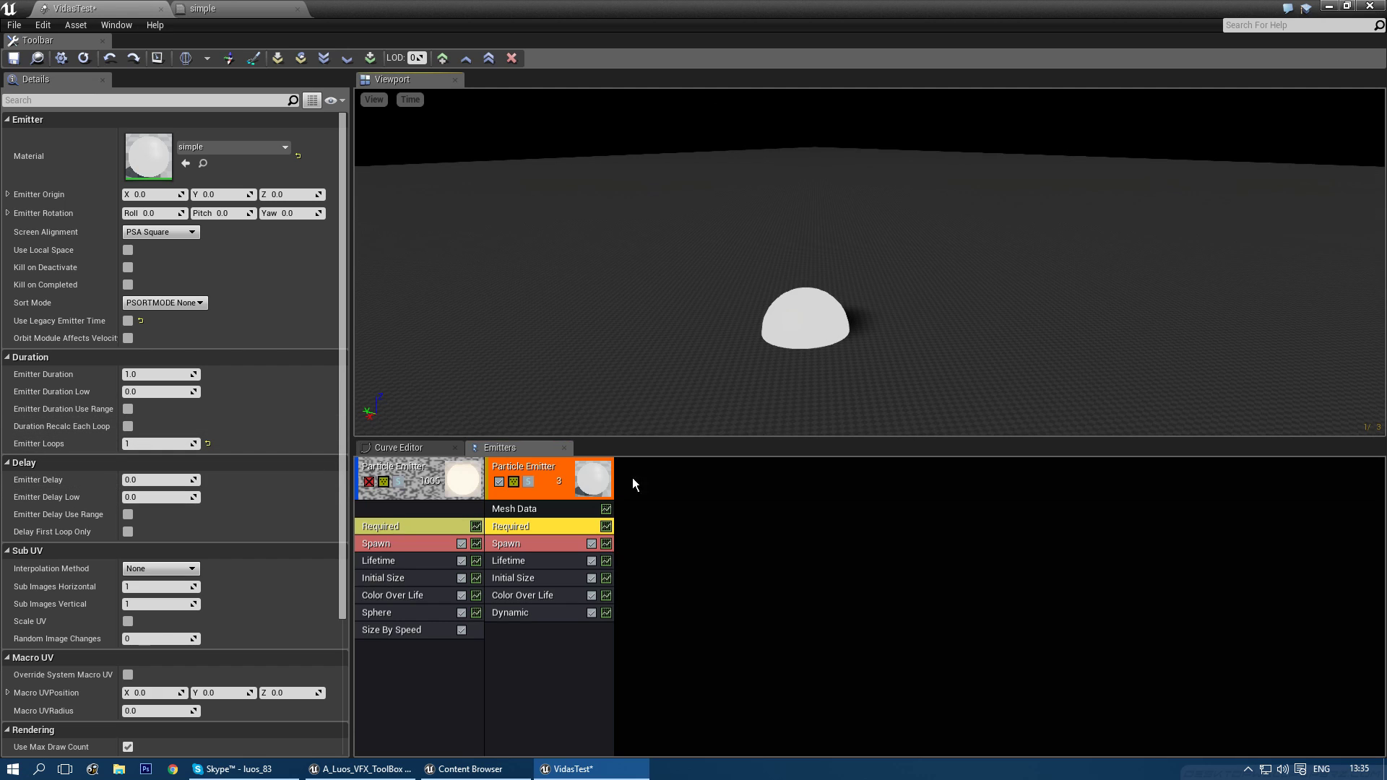
{"action": "left_click", "coordinate": [549, 611]}
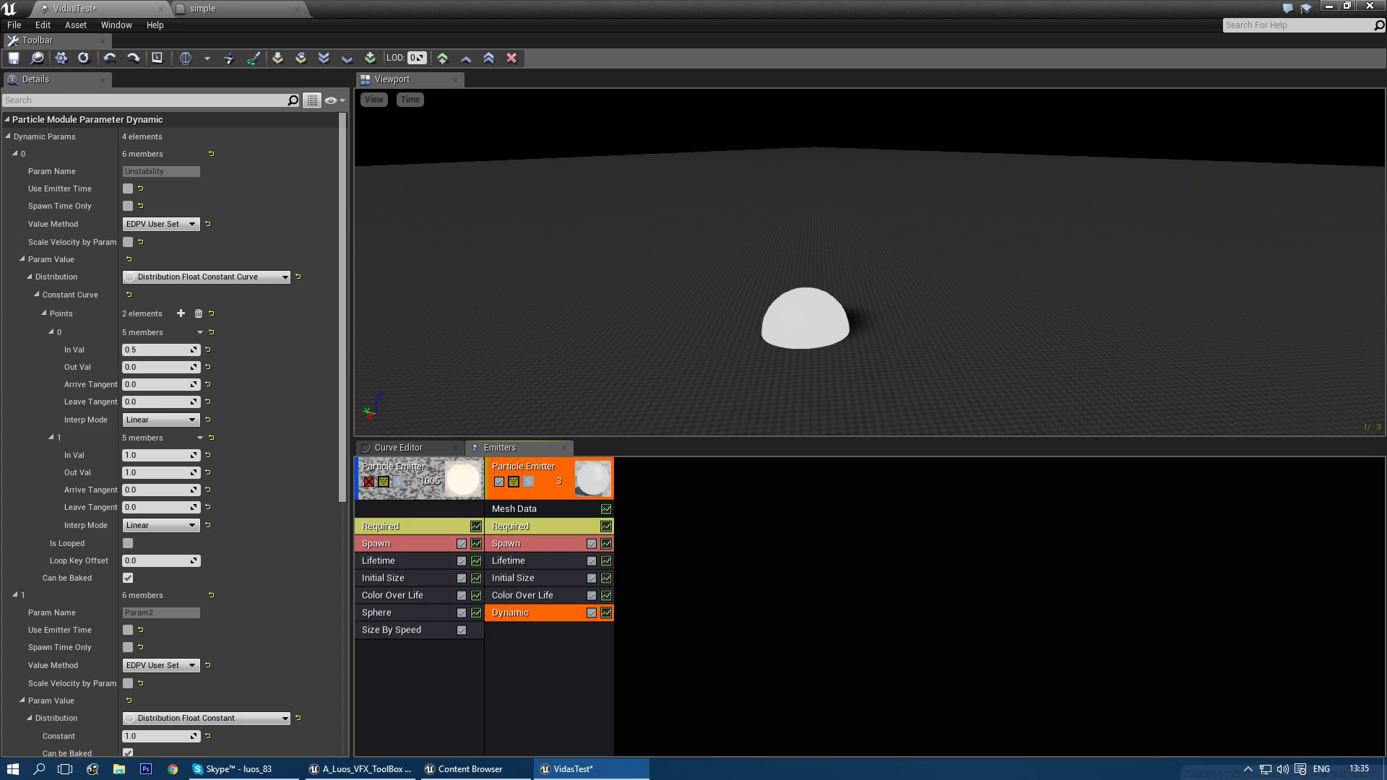
{"action": "left_click", "coordinate": [217, 8]}
- Set the Dynamic Parameter default R to 1.0 then back to 0.0, and save the simple material
{"action": "right_click_drag", "start_coordinate": [940, 507], "coordinate": [804, 479]}
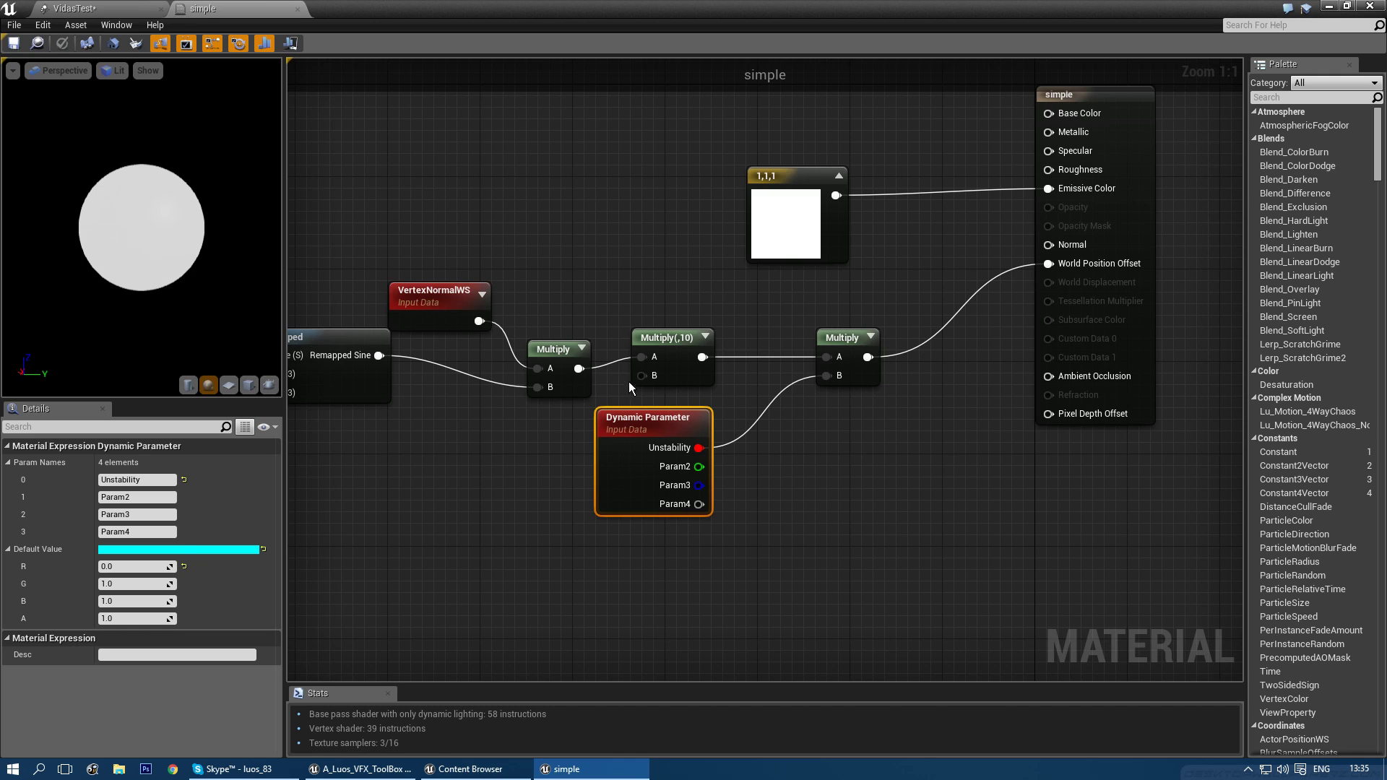
{"action": "left_click_drag", "start_coordinate": [653, 422], "coordinate": [619, 434]}
{"action": "left_click", "coordinate": [112, 567]}
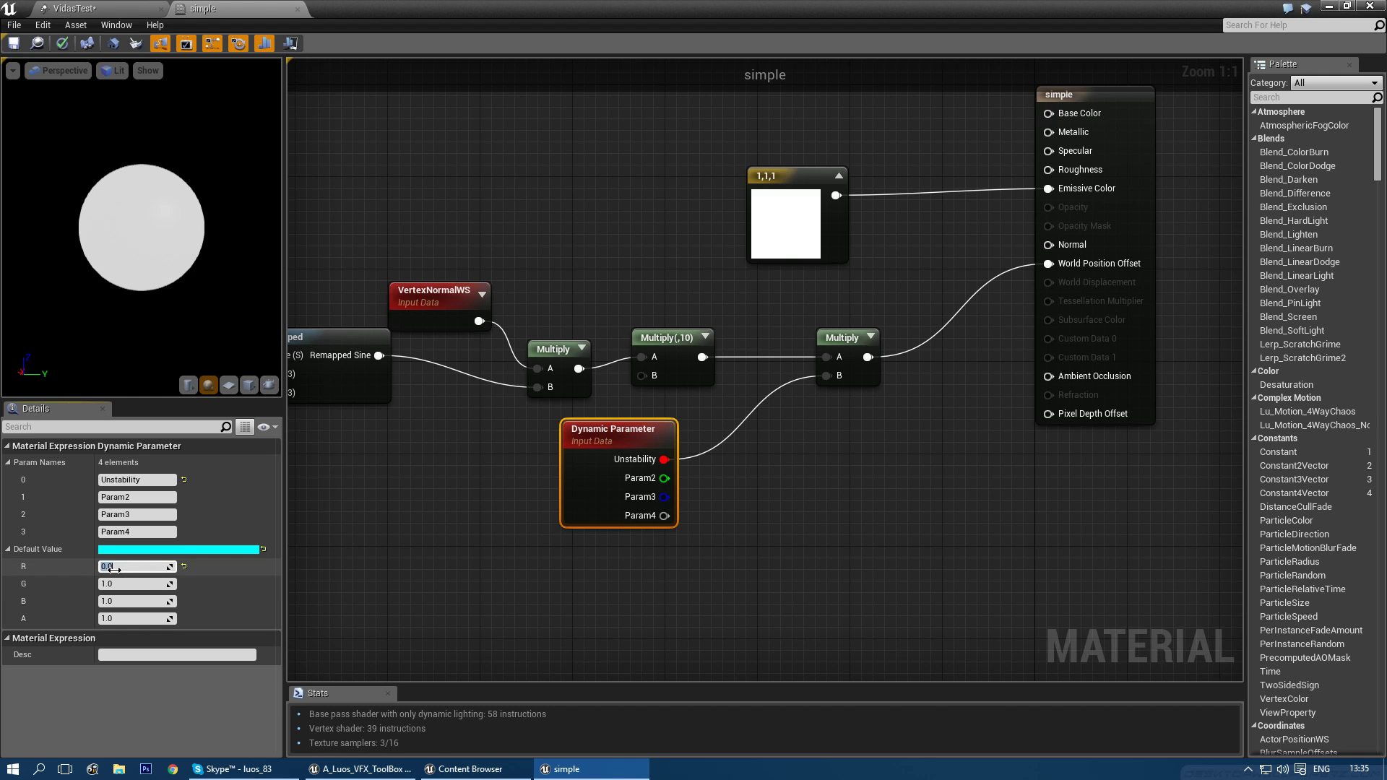
{"action": "type", "text": "1"}
{"action": "key", "text": "Return"}
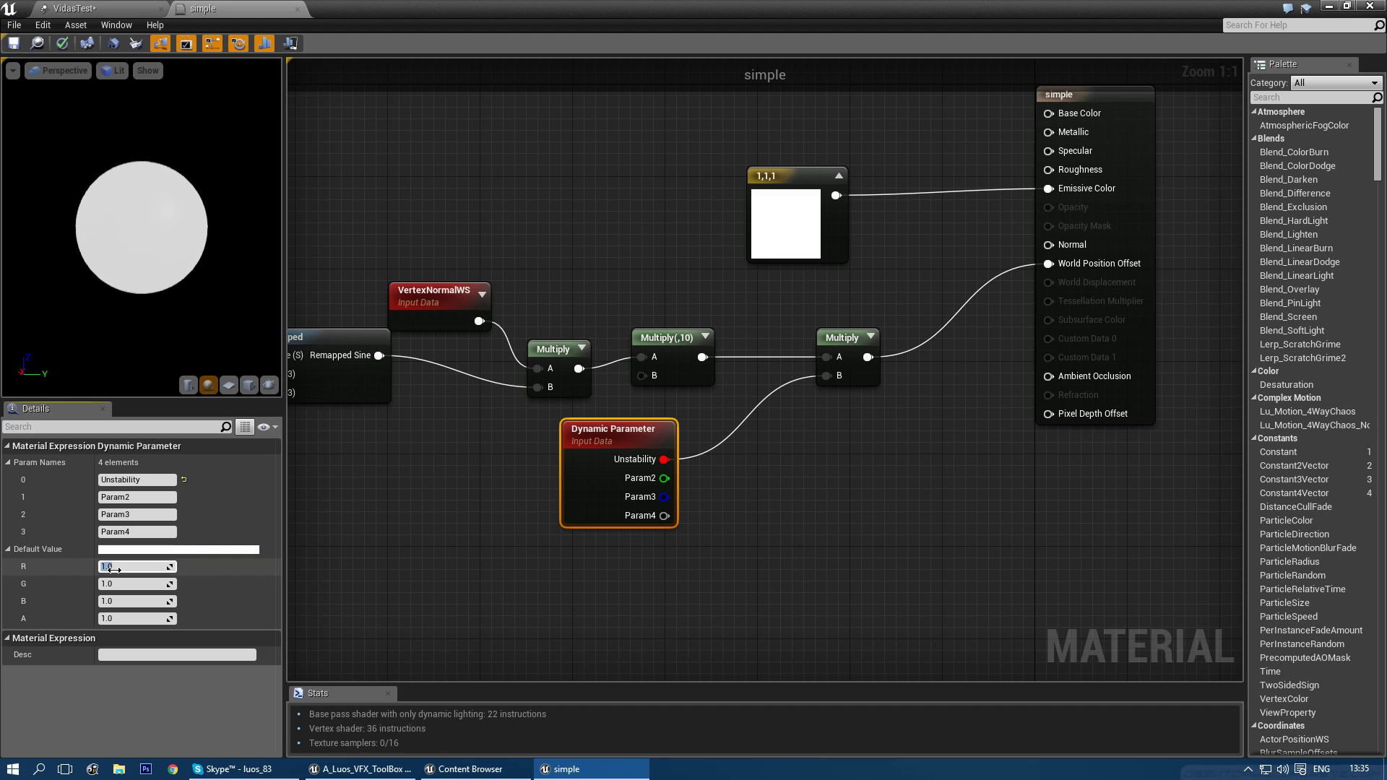
{"action": "type", "text": "0"}
{"action": "key", "text": "Return"}
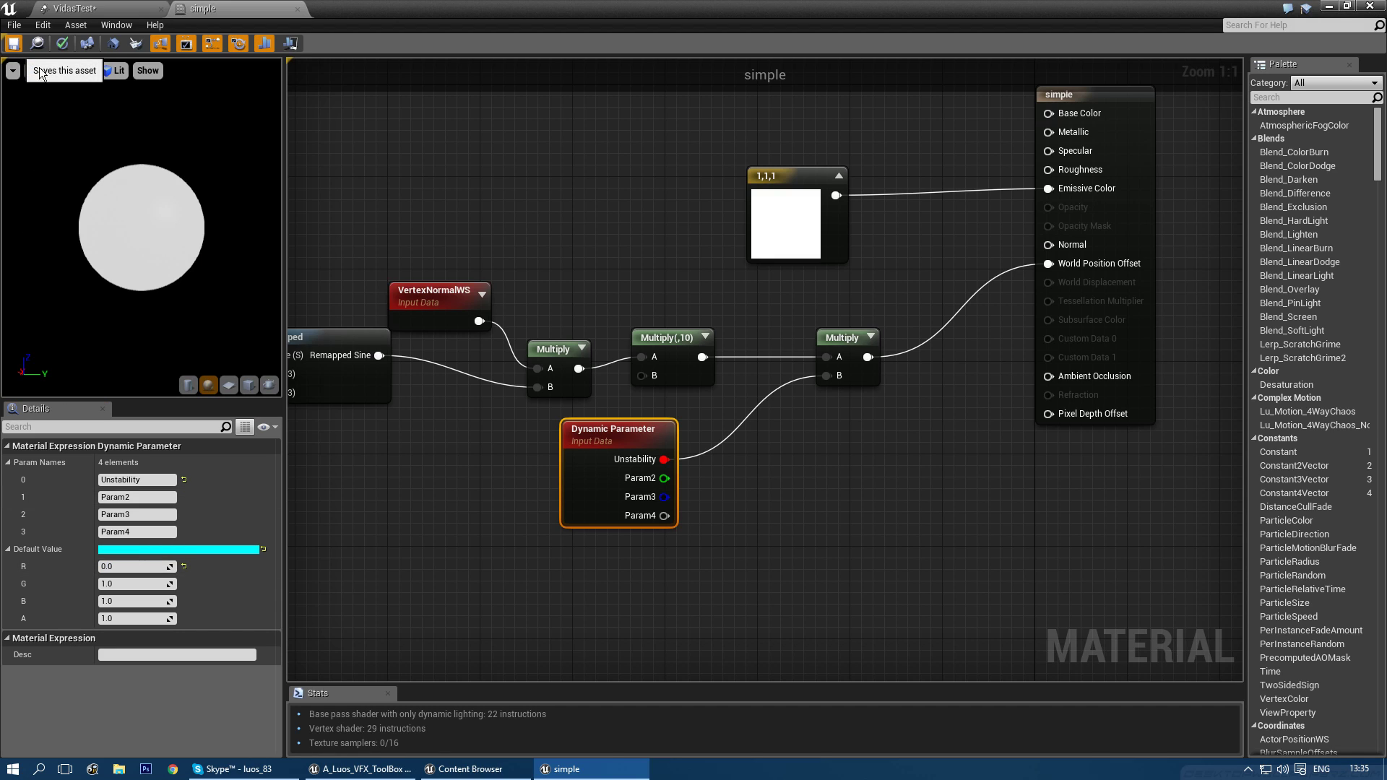
{"action": "key", "text": "ctrl+s"}
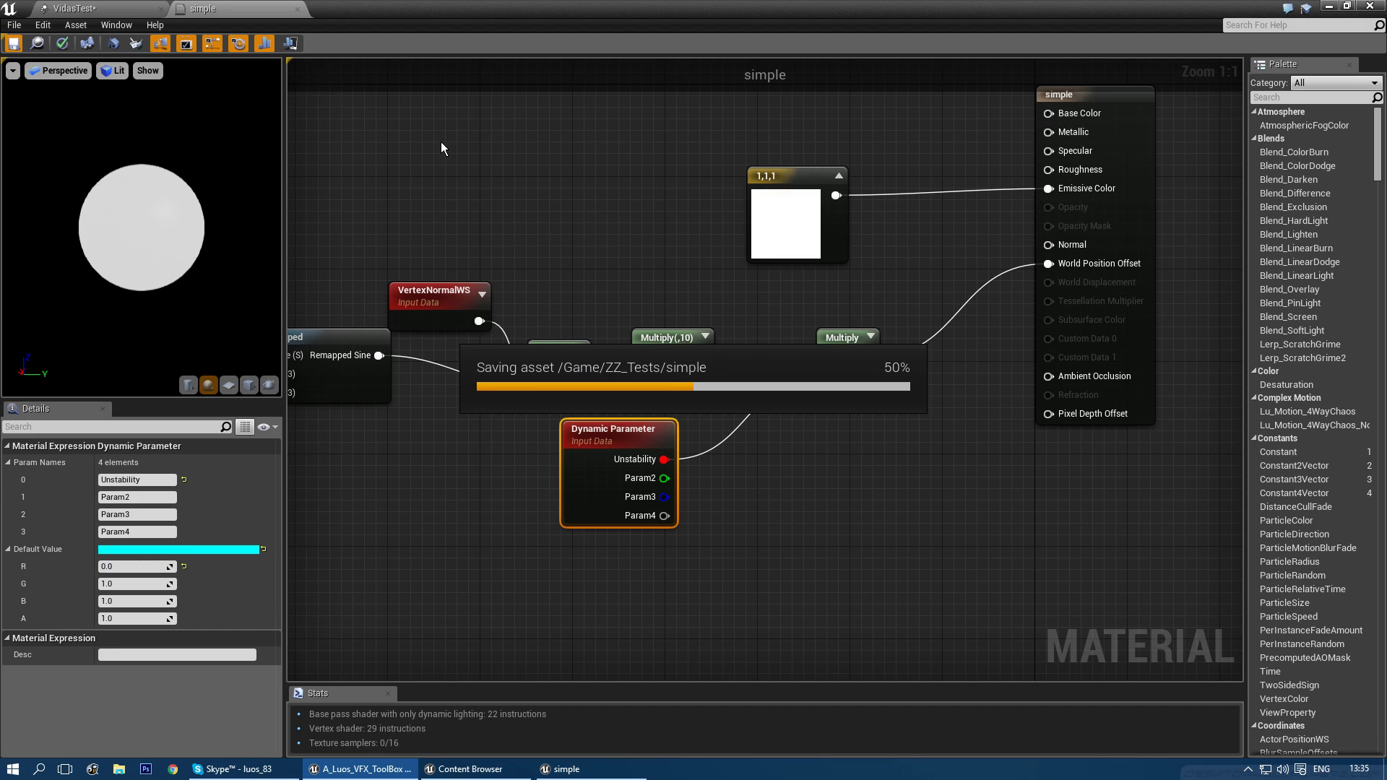
{"action": "left_click", "coordinate": [101, 7]}
{"action": "right_click_drag", "start_coordinate": [680, 245], "coordinate": [686, 263]}
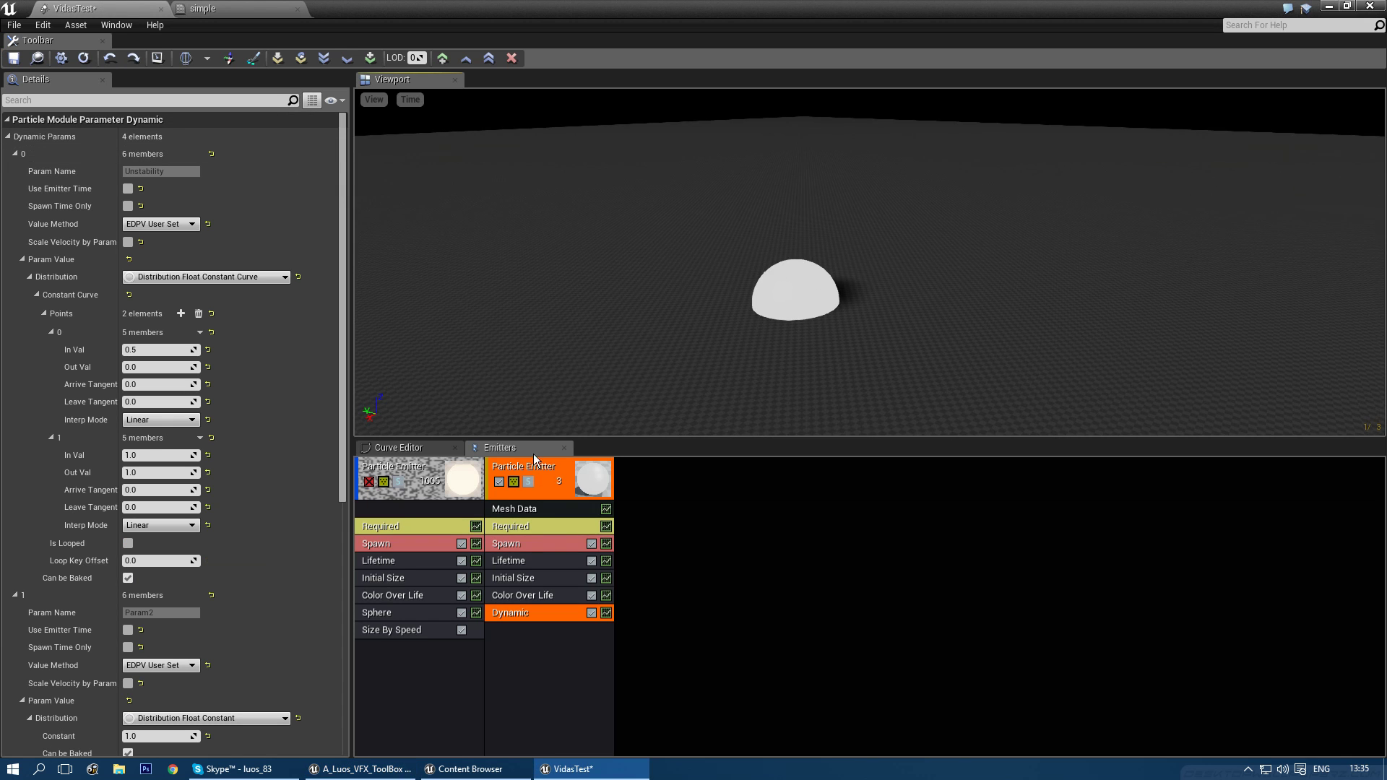
{"action": "left_click", "coordinate": [635, 510]}
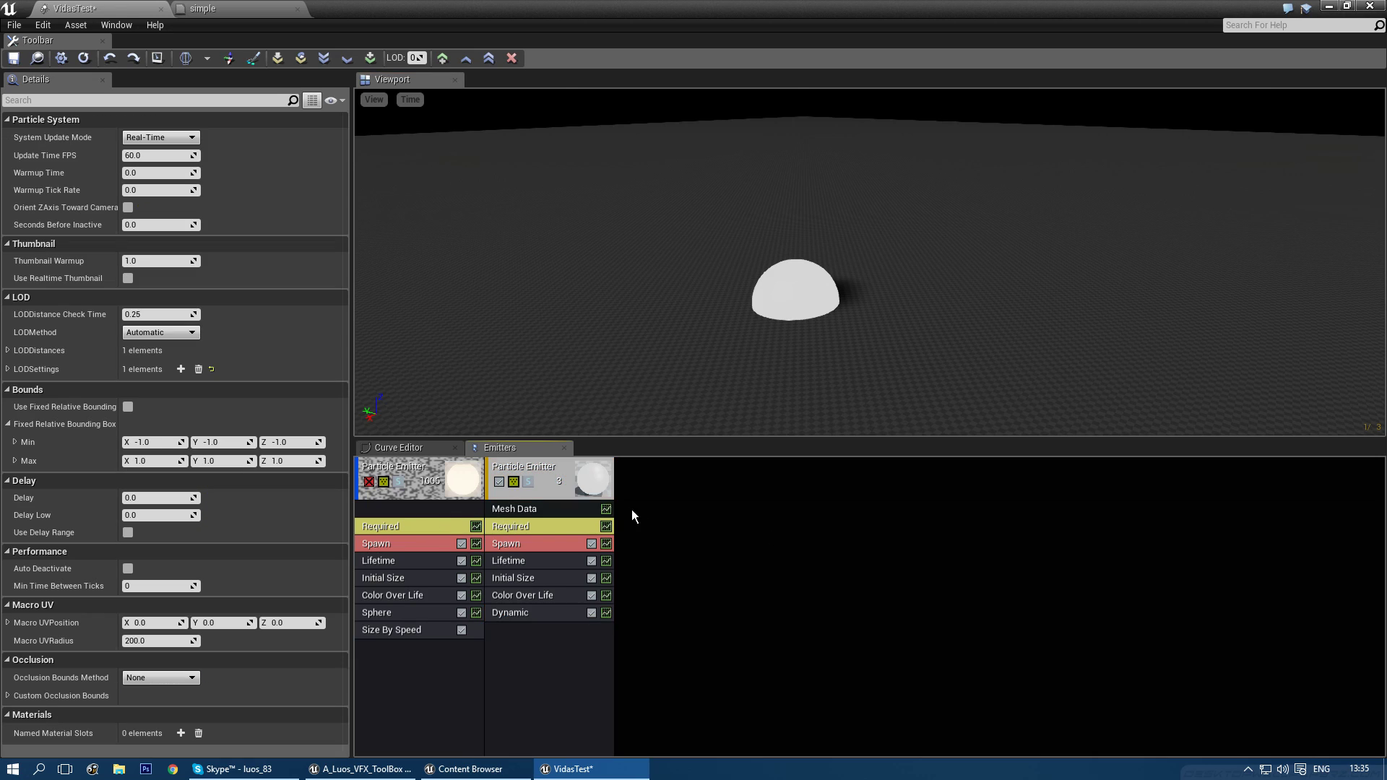
{"action": "left_click", "coordinate": [535, 544]}
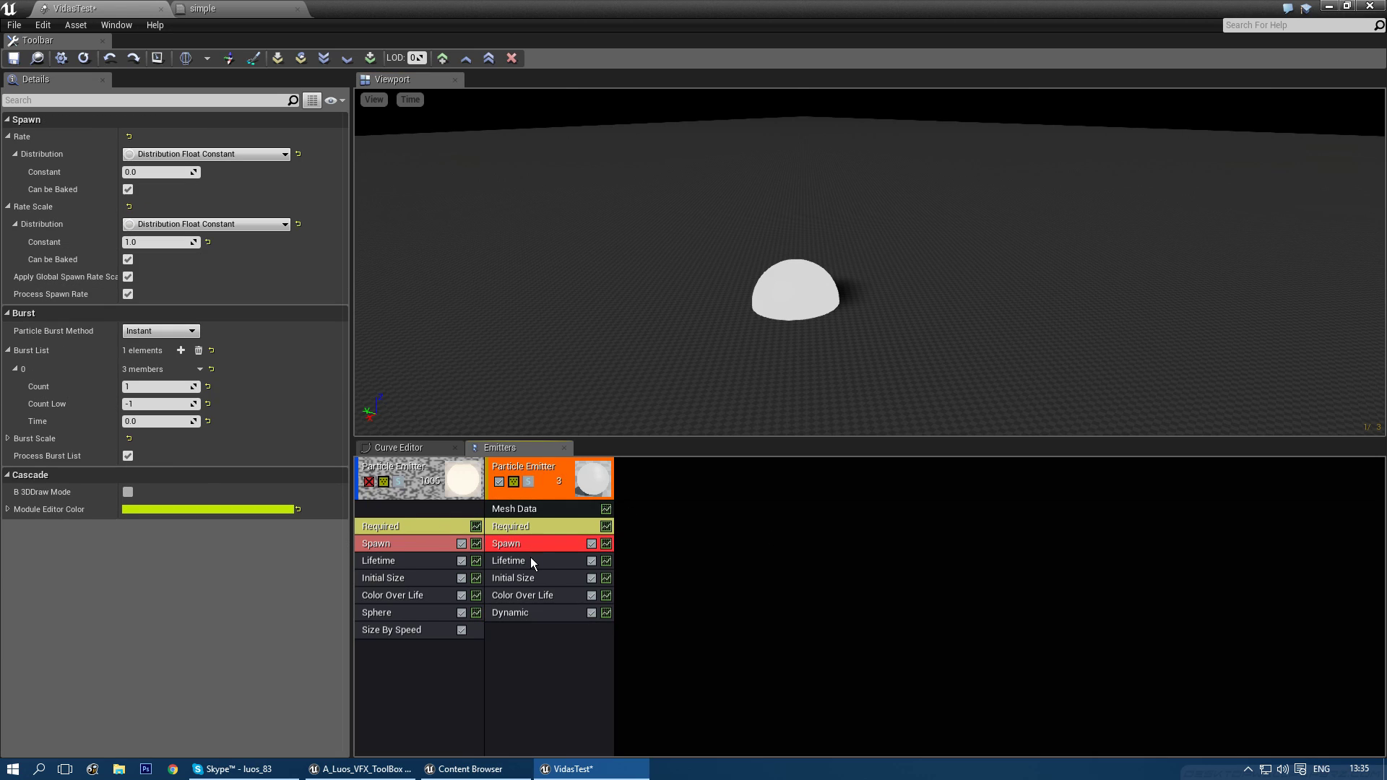
{"action": "left_click", "coordinate": [531, 557]}
{"action": "left_click", "coordinate": [174, 173]}
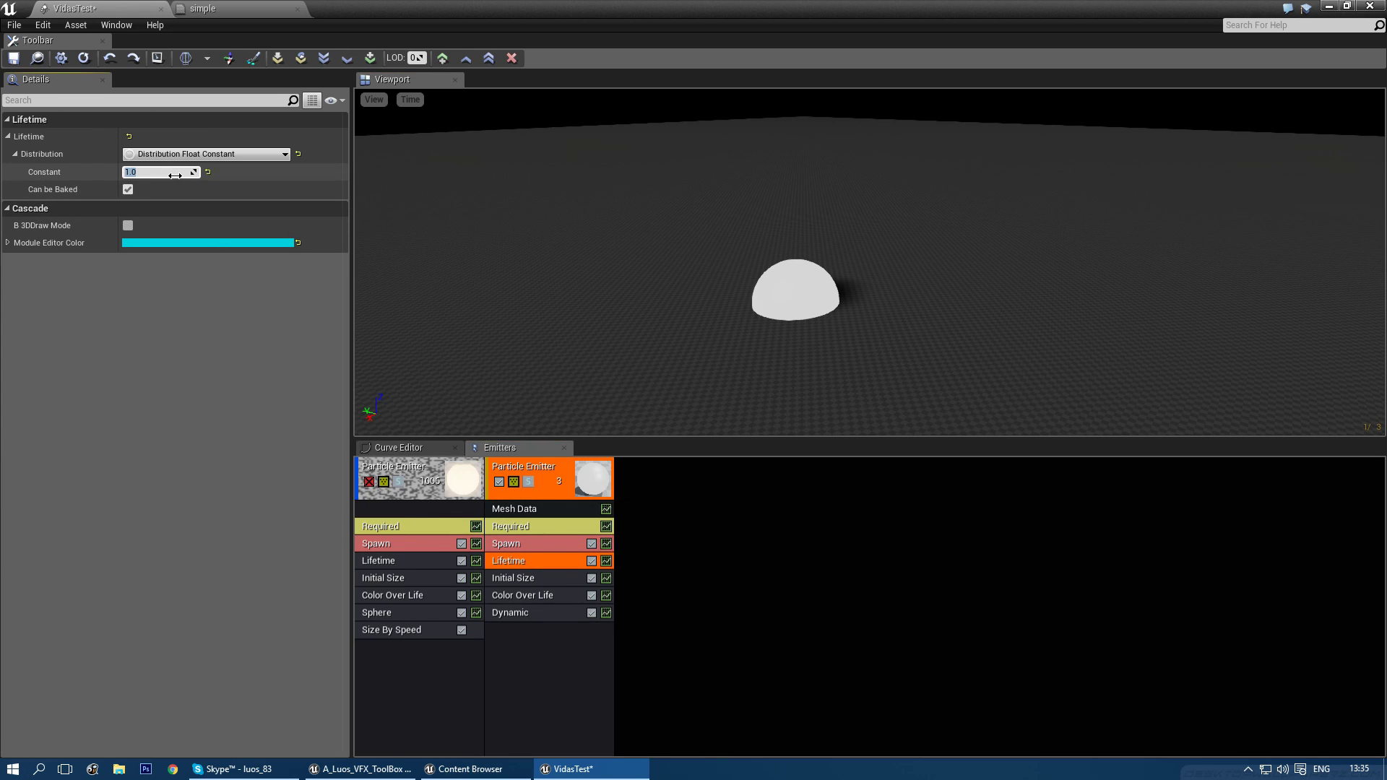
{"action": "left_click", "coordinate": [549, 527]}
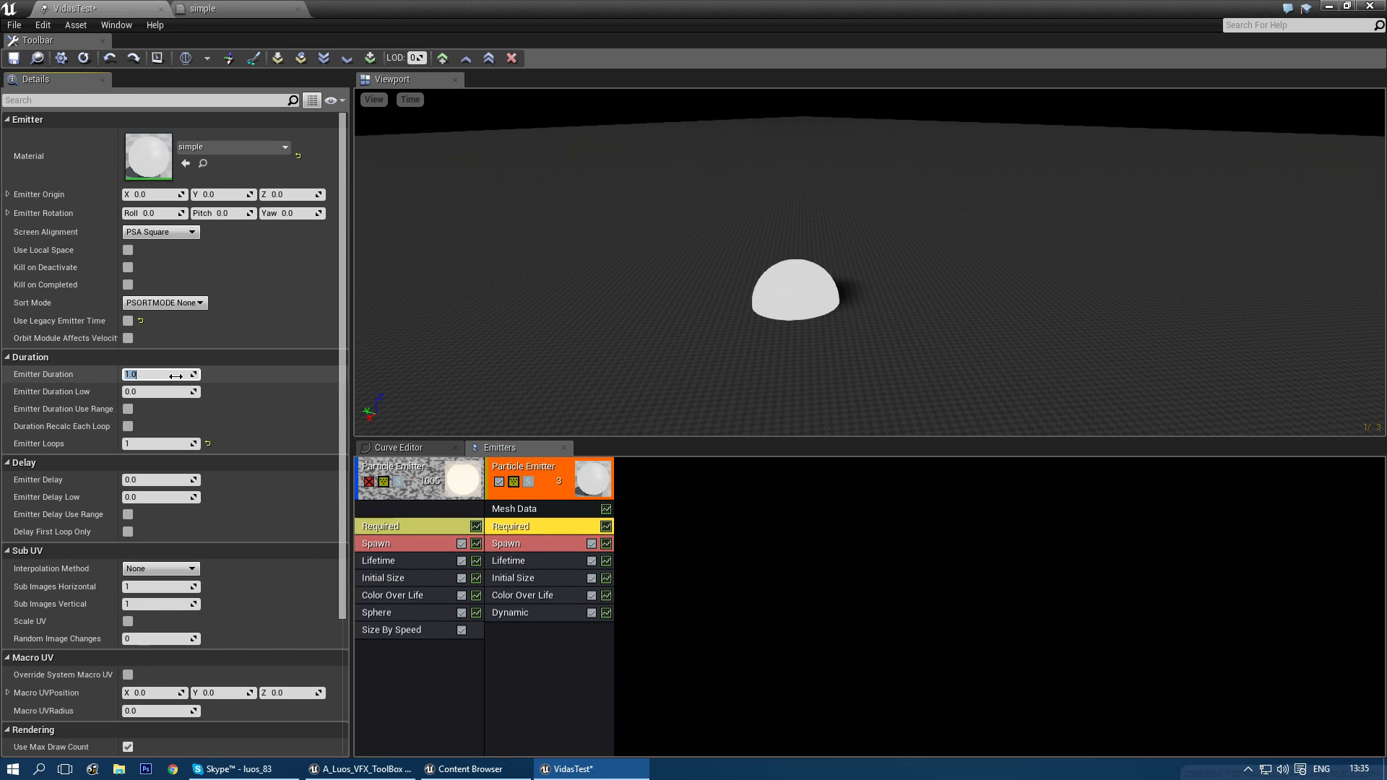
{"action": "left_click", "coordinate": [555, 613]}
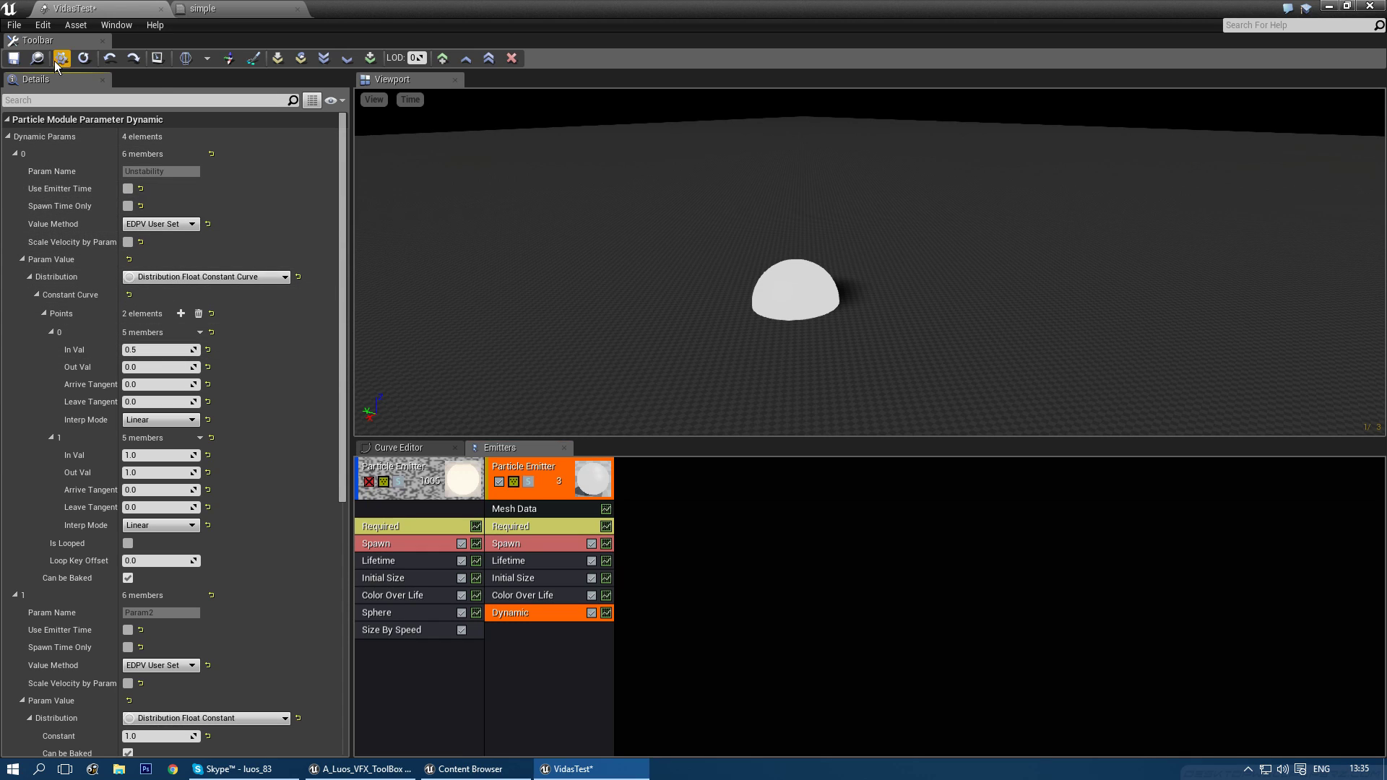
{"action": "left_click", "coordinate": [374, 101]}
{"action": "left_click", "coordinate": [417, 101]}
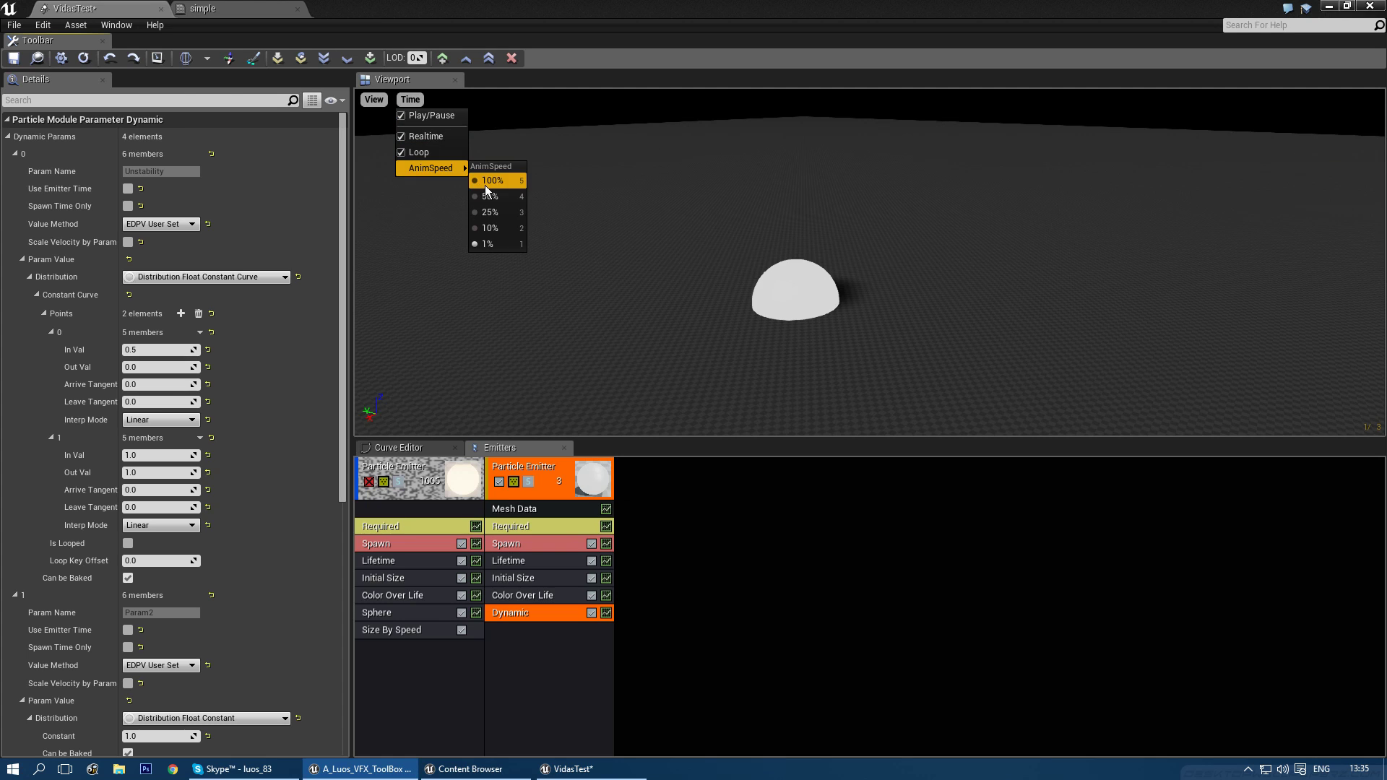
{"action": "left_click", "coordinate": [486, 184]}
{"action": "right_click_drag", "start_coordinate": [610, 284], "coordinate": [548, 243]}
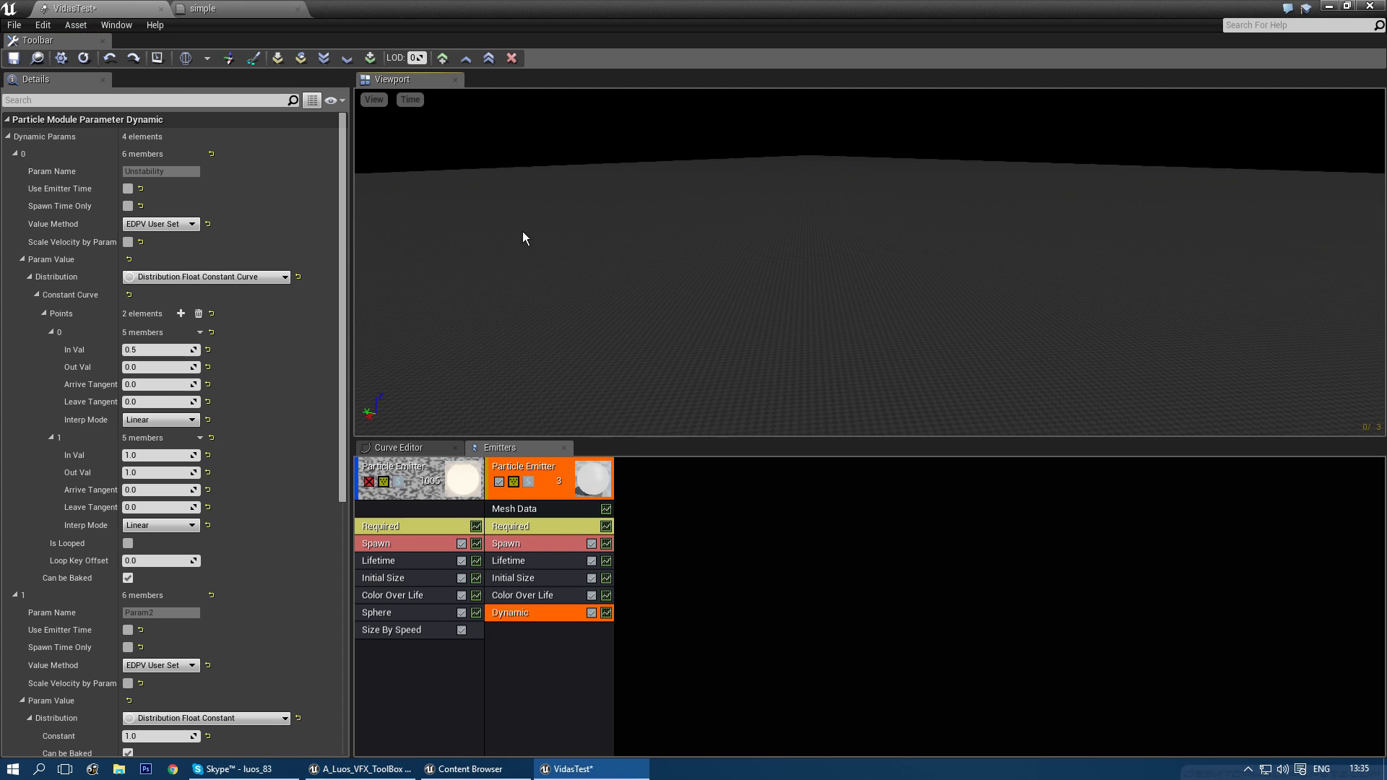
{"action": "left_click", "coordinate": [410, 100]}
{"action": "mouse_move", "coordinate": [434, 168]}
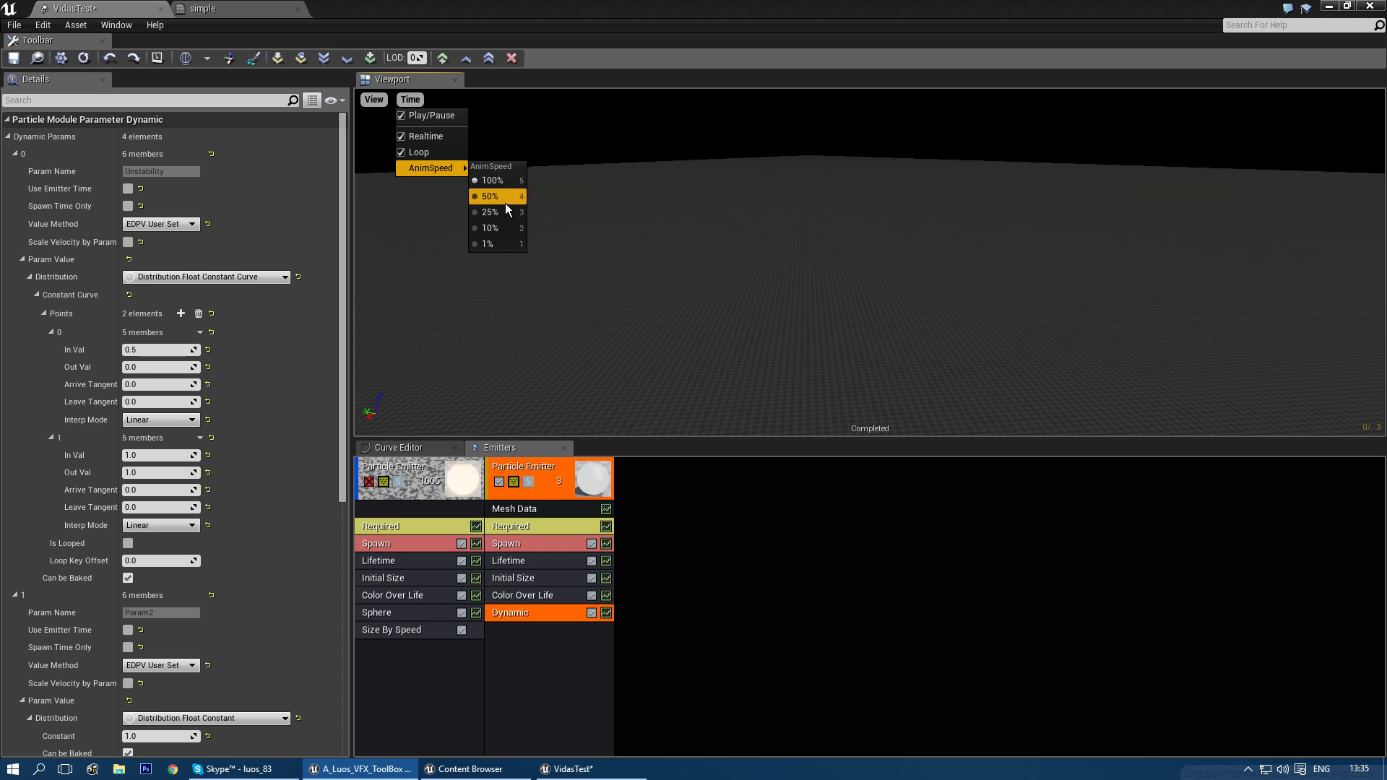
{"action": "right_click_drag", "start_coordinate": [679, 254], "coordinate": [684, 268]}
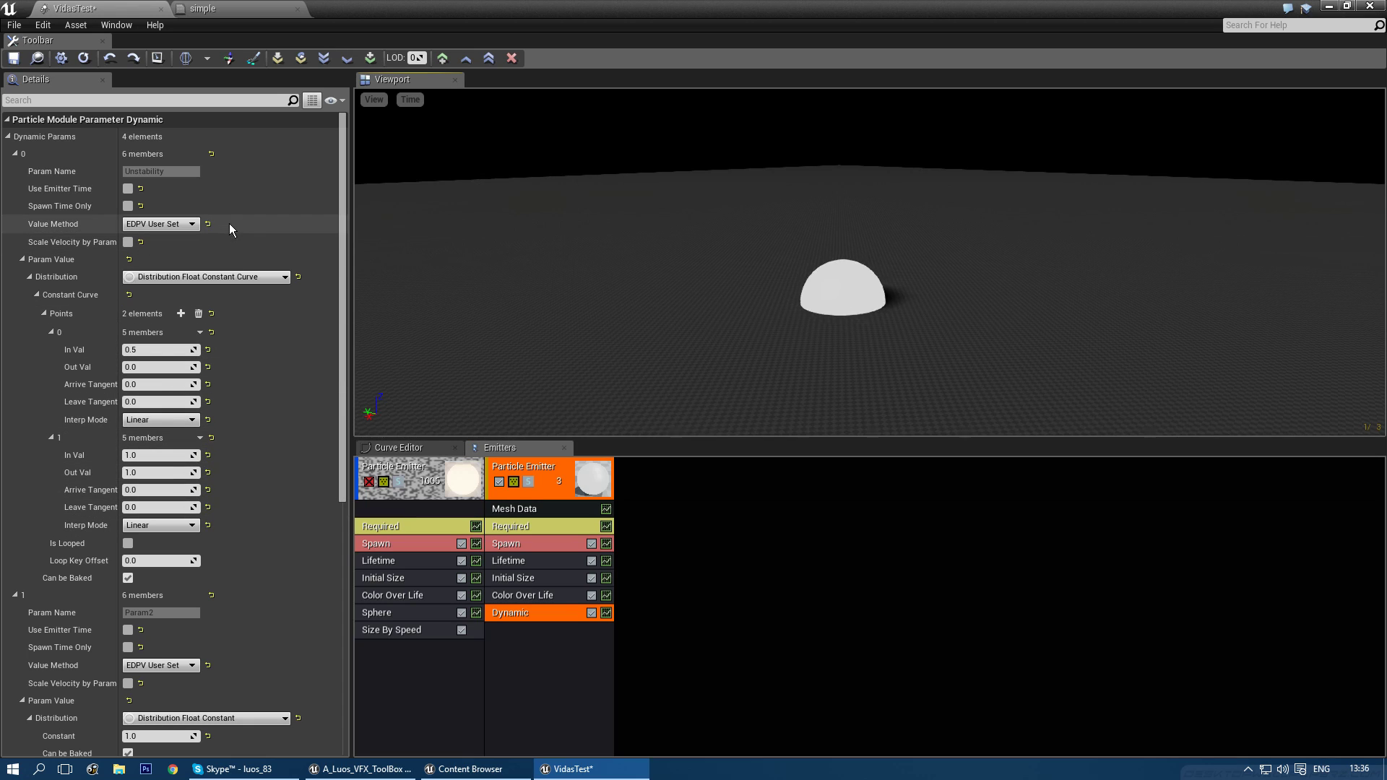
- Add a Size By Life module to the second emitter, deleting an accidentally copied Size By Speed module
{"action": "left_click", "coordinate": [528, 634]}
{"action": "left_click_drag", "start_coordinate": [422, 628], "coordinate": [544, 630], "text": "ctrl"}
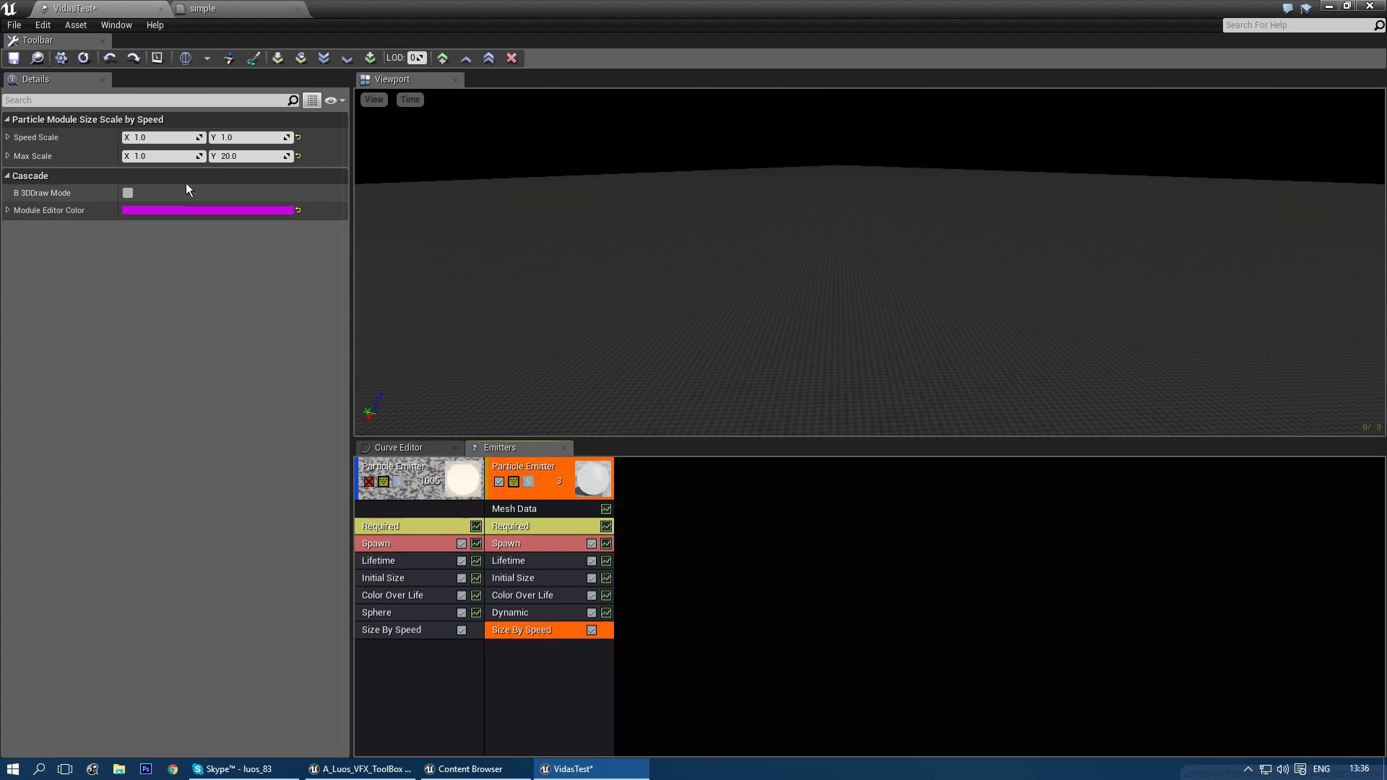
{"action": "key", "text": "Delete"}
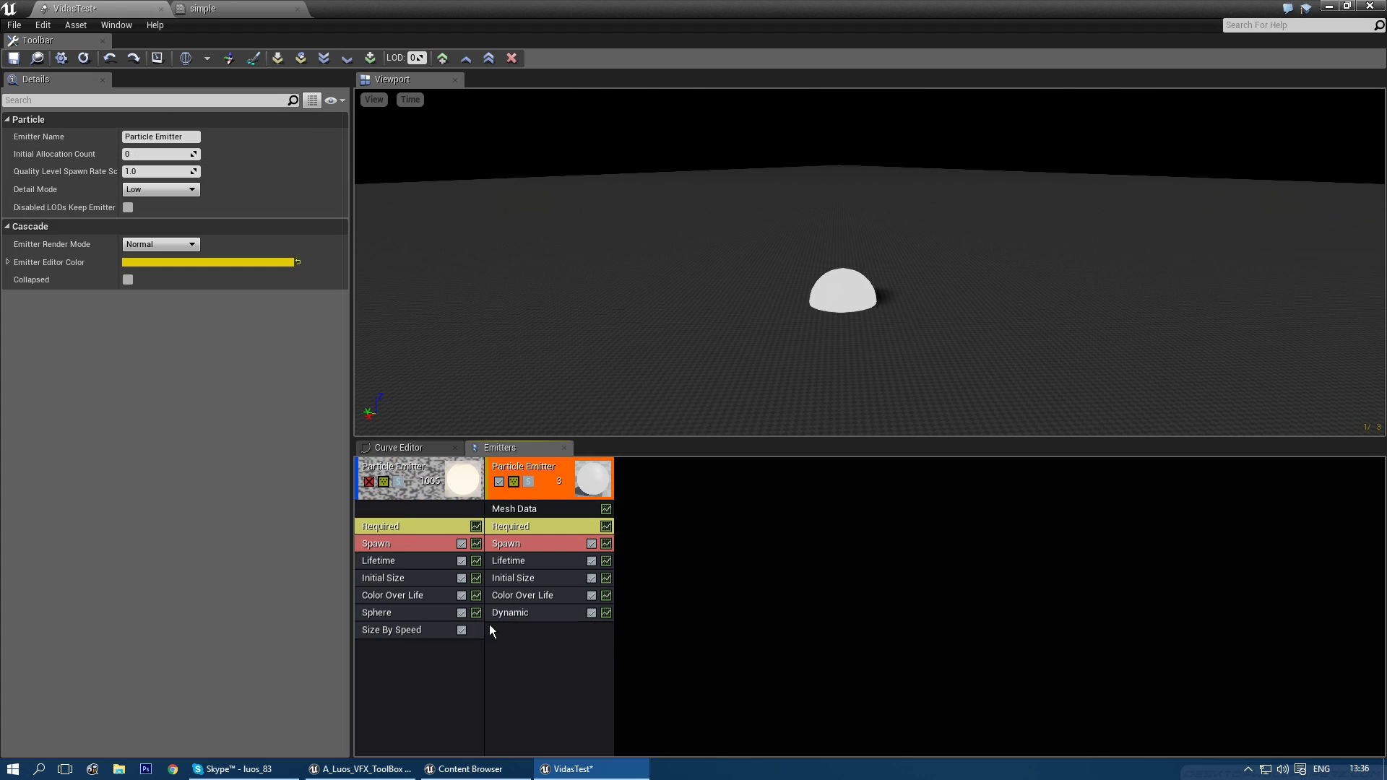
{"action": "right_click", "coordinate": [505, 643]}
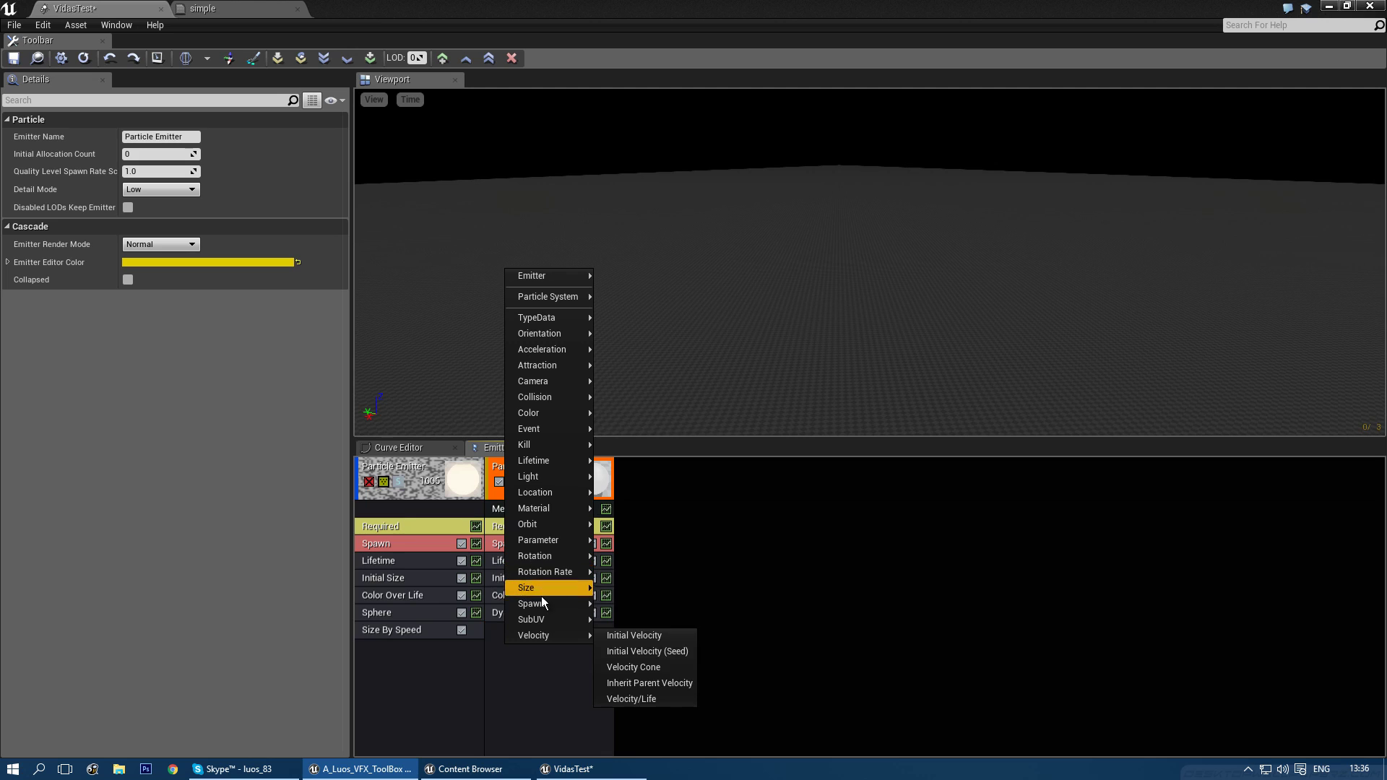
{"action": "mouse_move", "coordinate": [540, 591]}
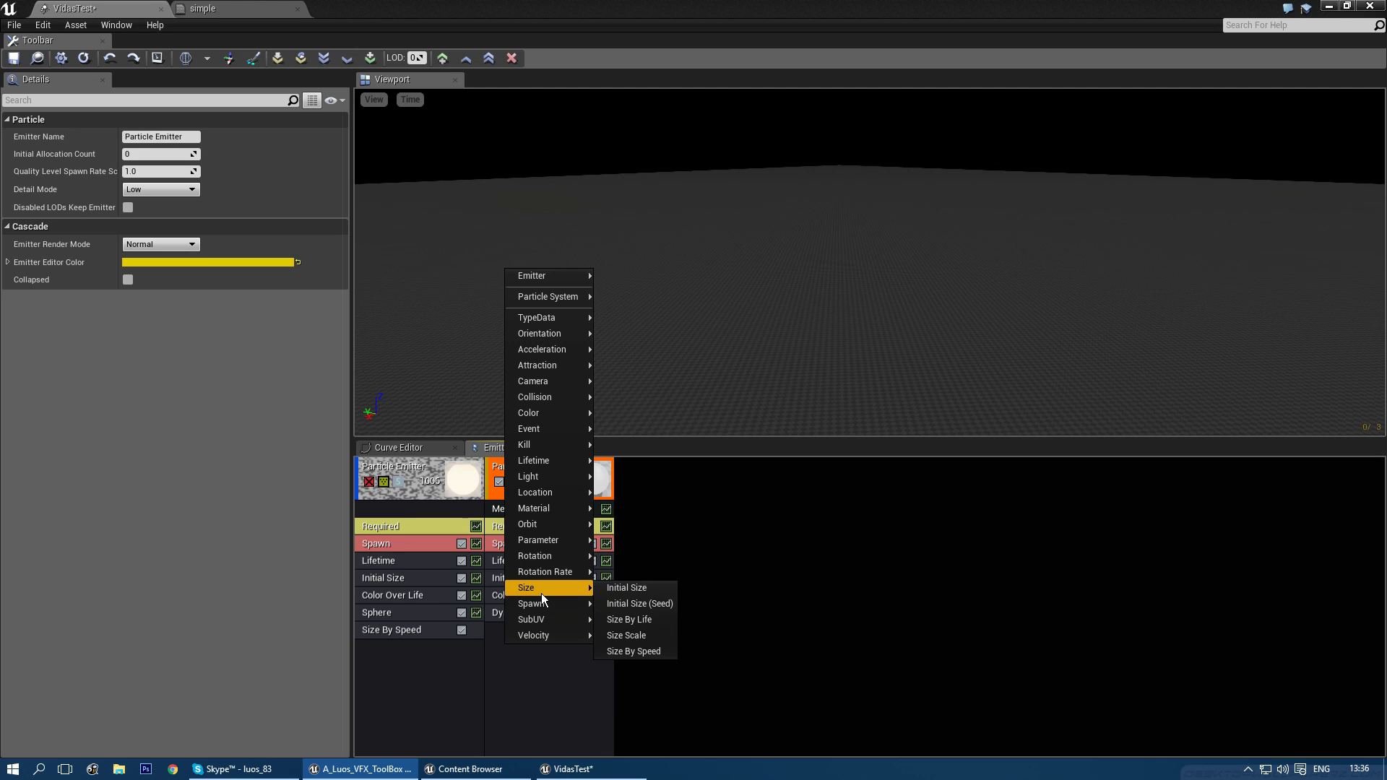
{"action": "left_click", "coordinate": [635, 623]}
{"action": "left_click", "coordinate": [523, 631]}
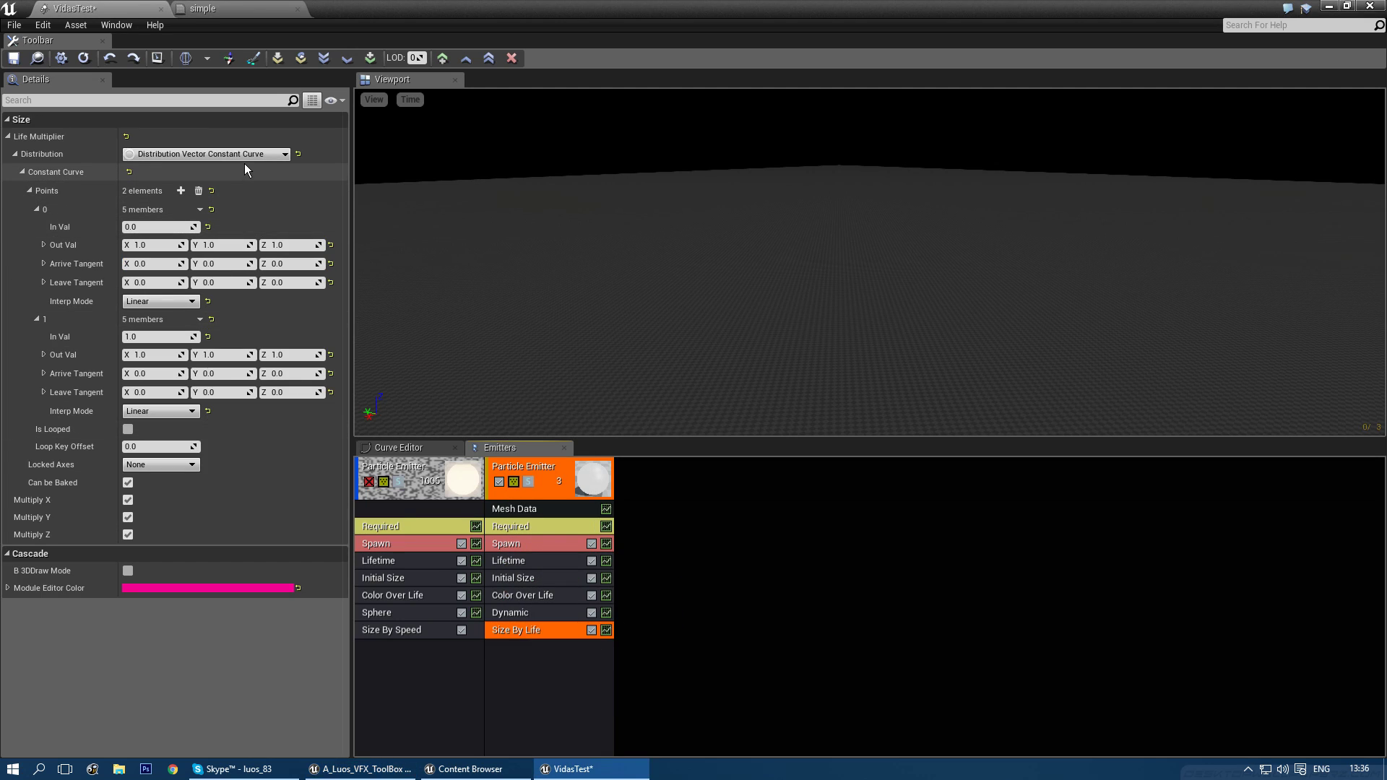
- Set the first size point's X value to 0 and confirm the 2.0 particle lifetime
{"action": "left_click", "coordinate": [161, 244]}
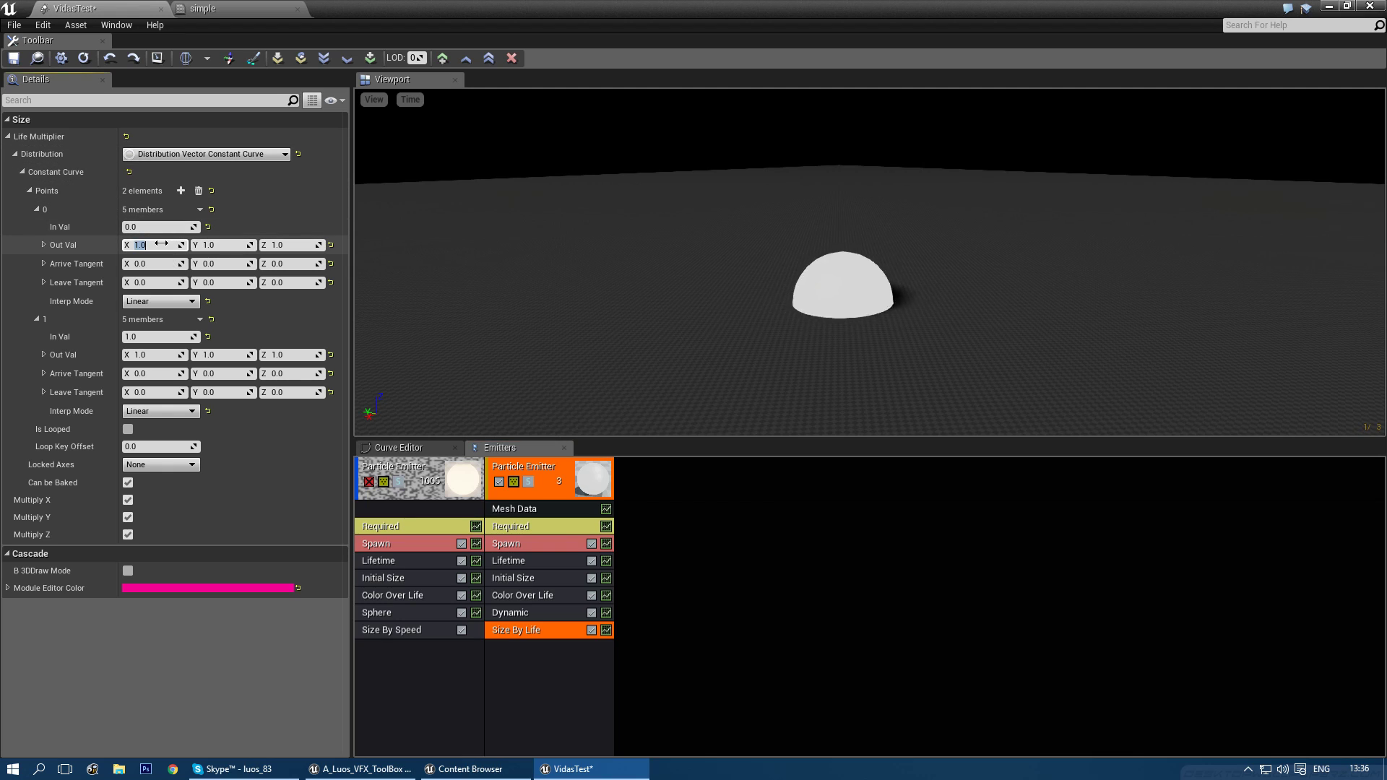
{"action": "type", "text": "0"}
{"action": "key", "text": "Tab"}
{"action": "type", "text": "0"}
{"action": "key", "text": "Tab"}
{"action": "type", "text": "0"}
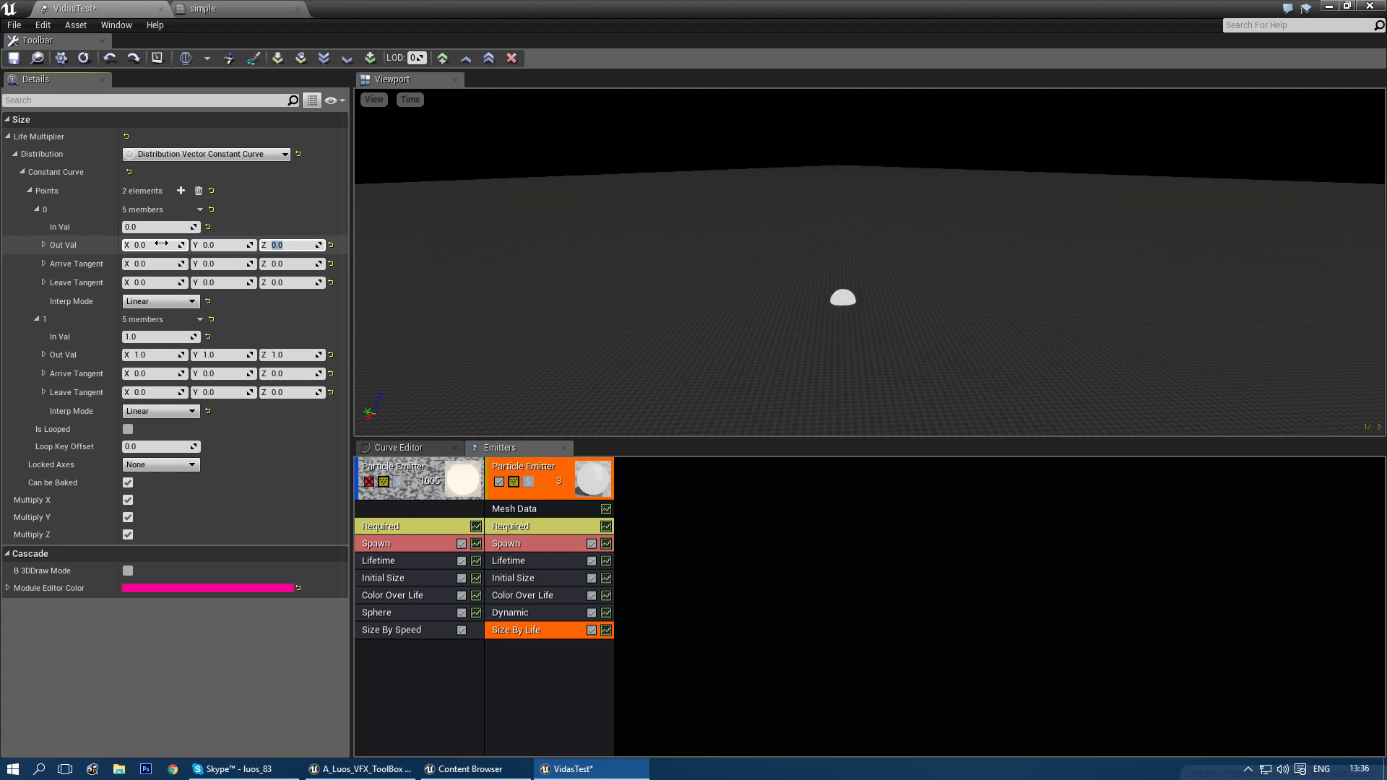
{"action": "left_click", "coordinate": [536, 613]}
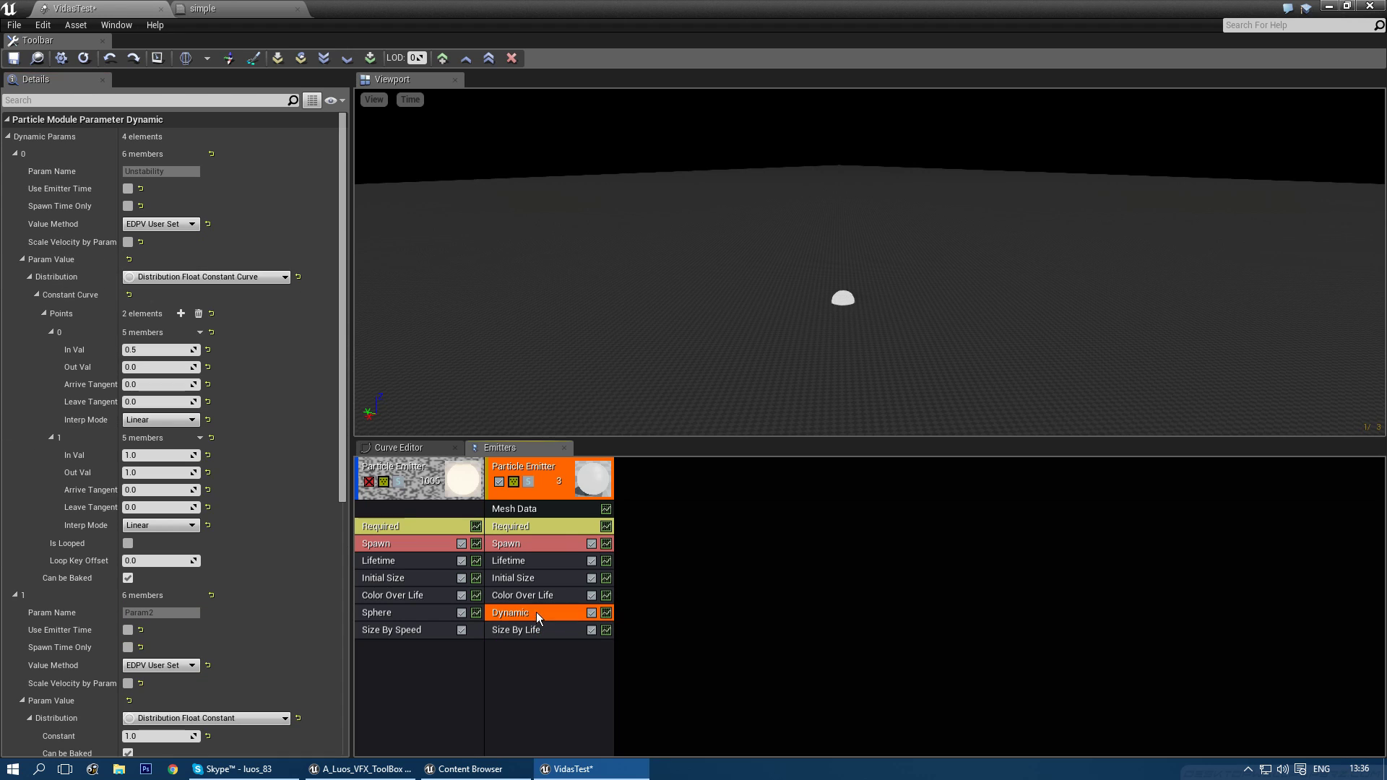
{"action": "left_click", "coordinate": [515, 561]}
{"action": "left_click", "coordinate": [169, 177]}
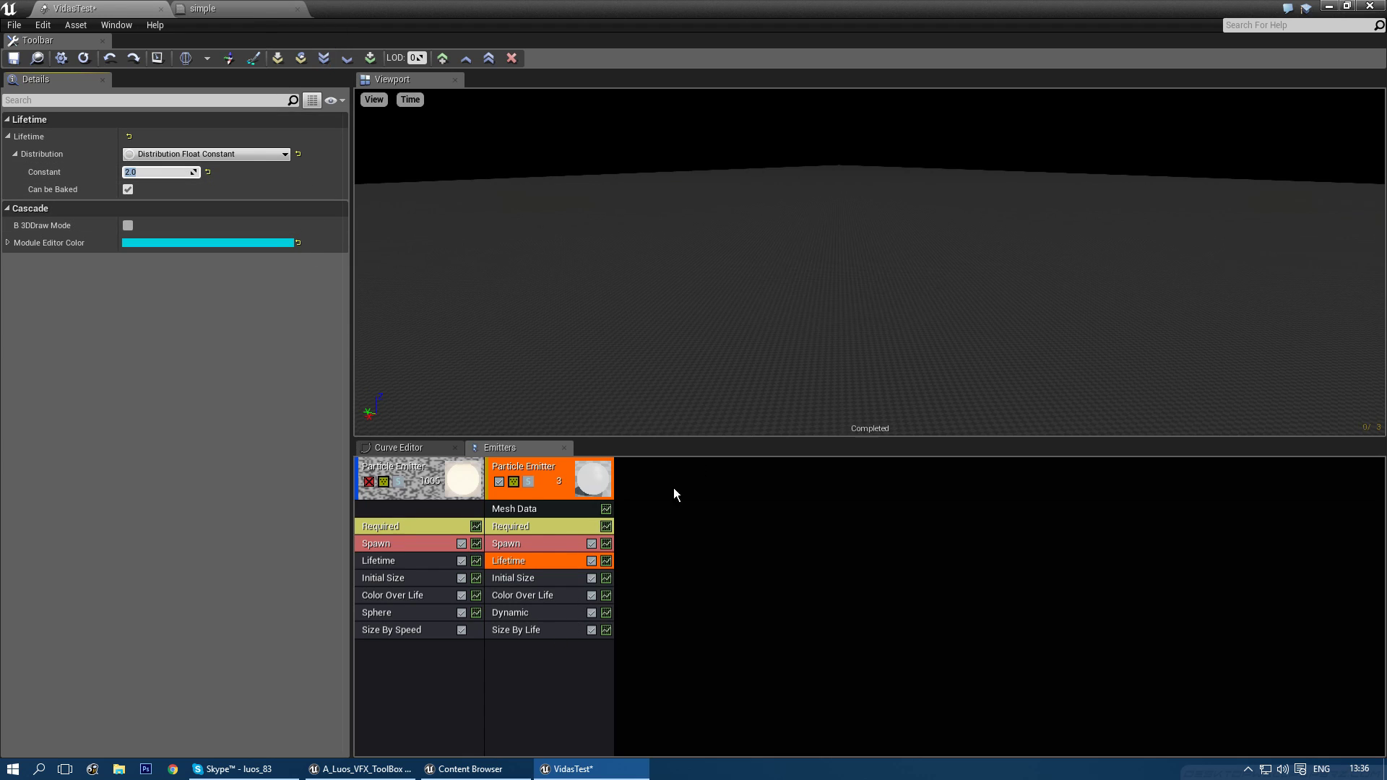
{"action": "left_click", "coordinate": [533, 627]}
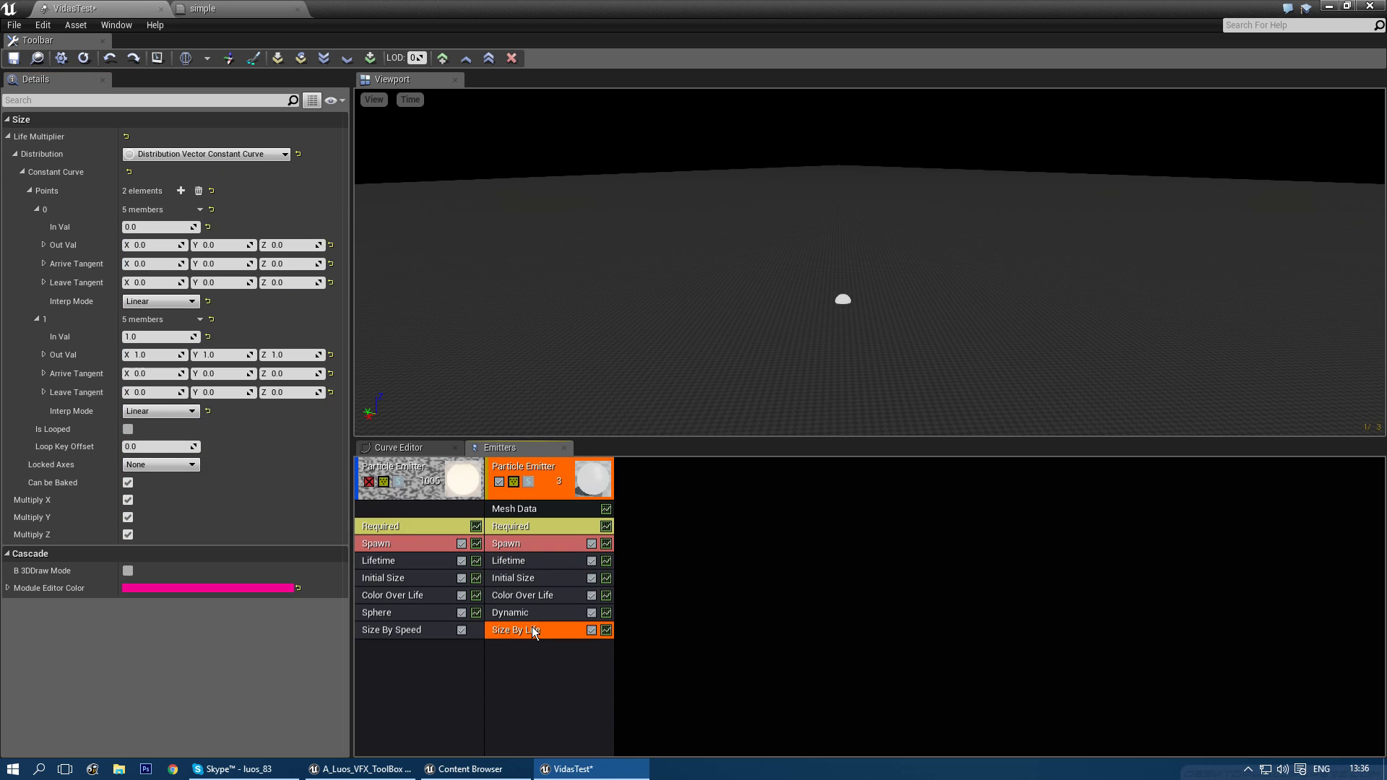
- Change the simple material's time Multiply constant from 5 to 8 and save the material
{"action": "left_click", "coordinate": [227, 14]}
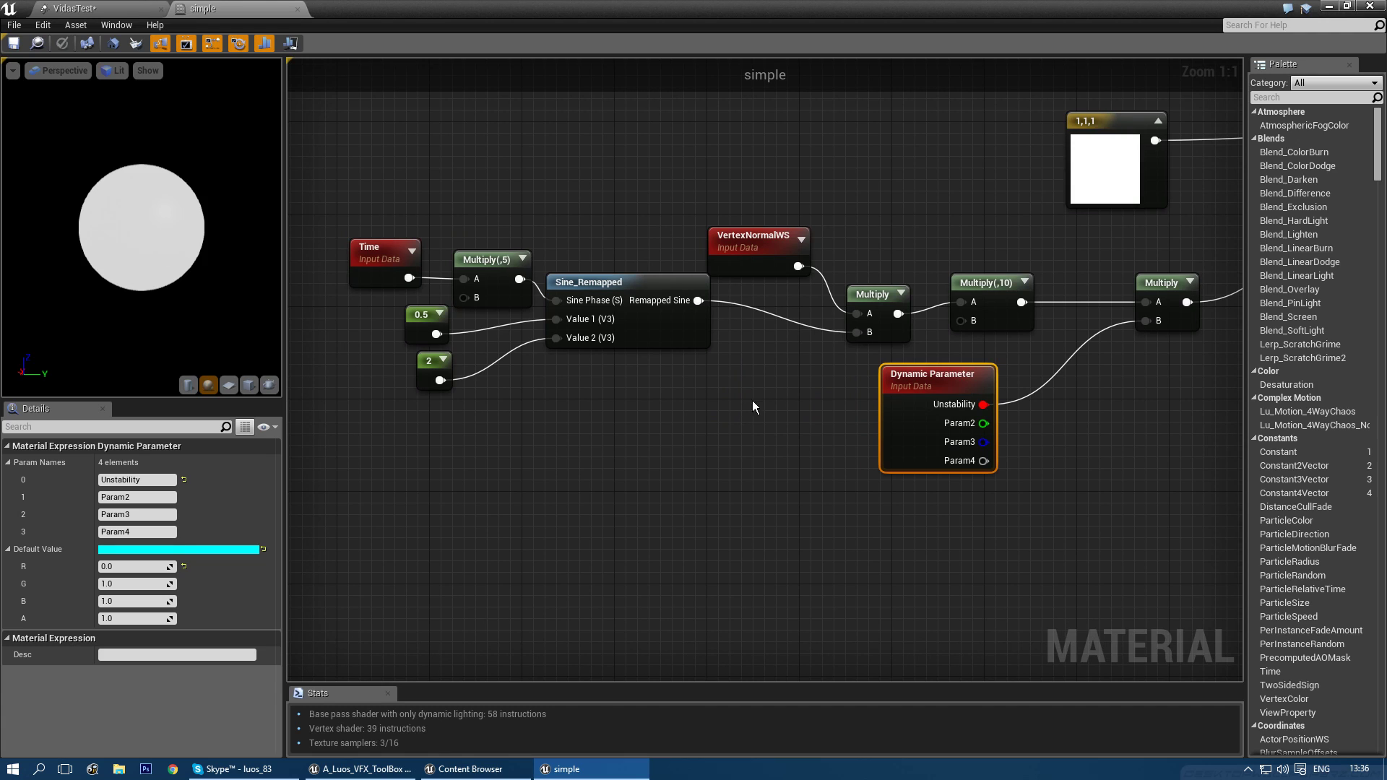
{"action": "right_click_drag", "start_coordinate": [817, 400], "coordinate": [842, 432]}
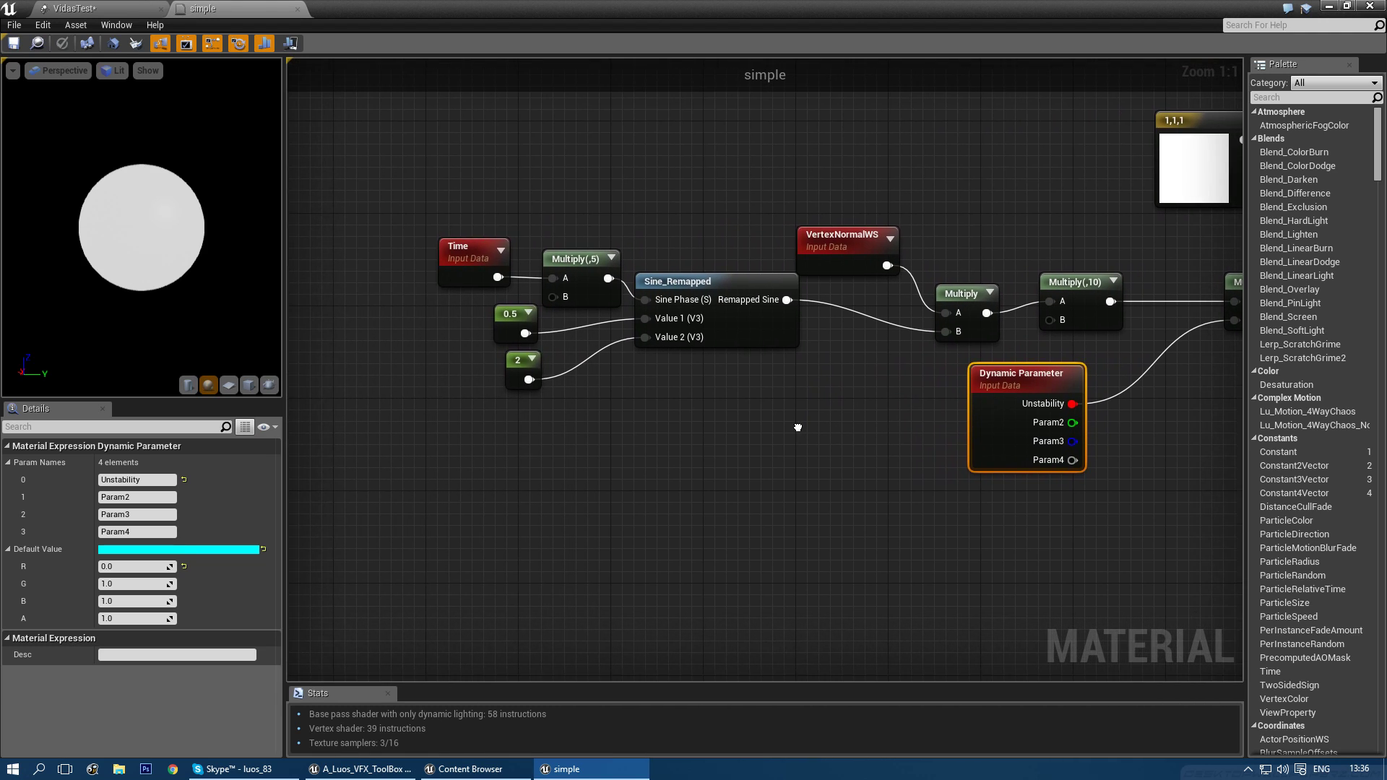
{"action": "left_click", "coordinate": [552, 268]}
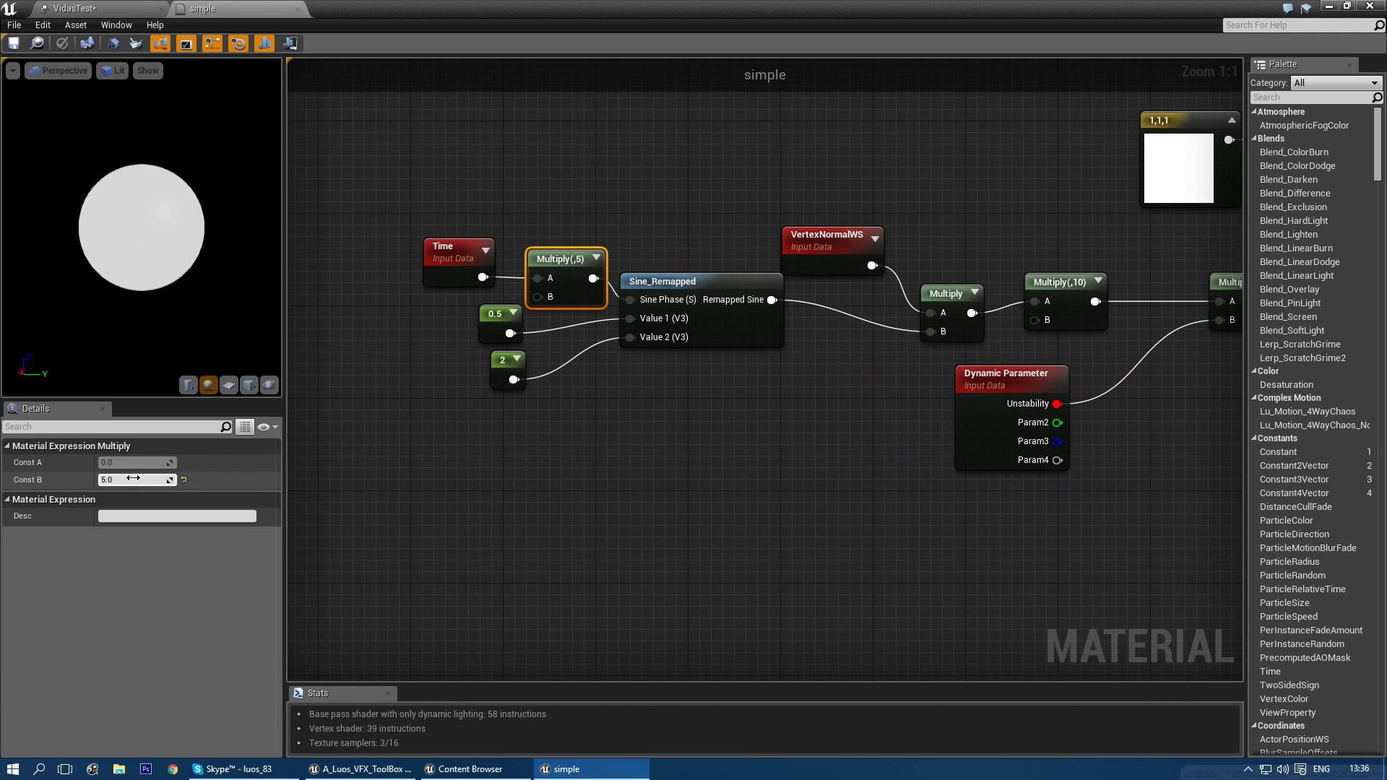
{"action": "key", "text": "Return"}
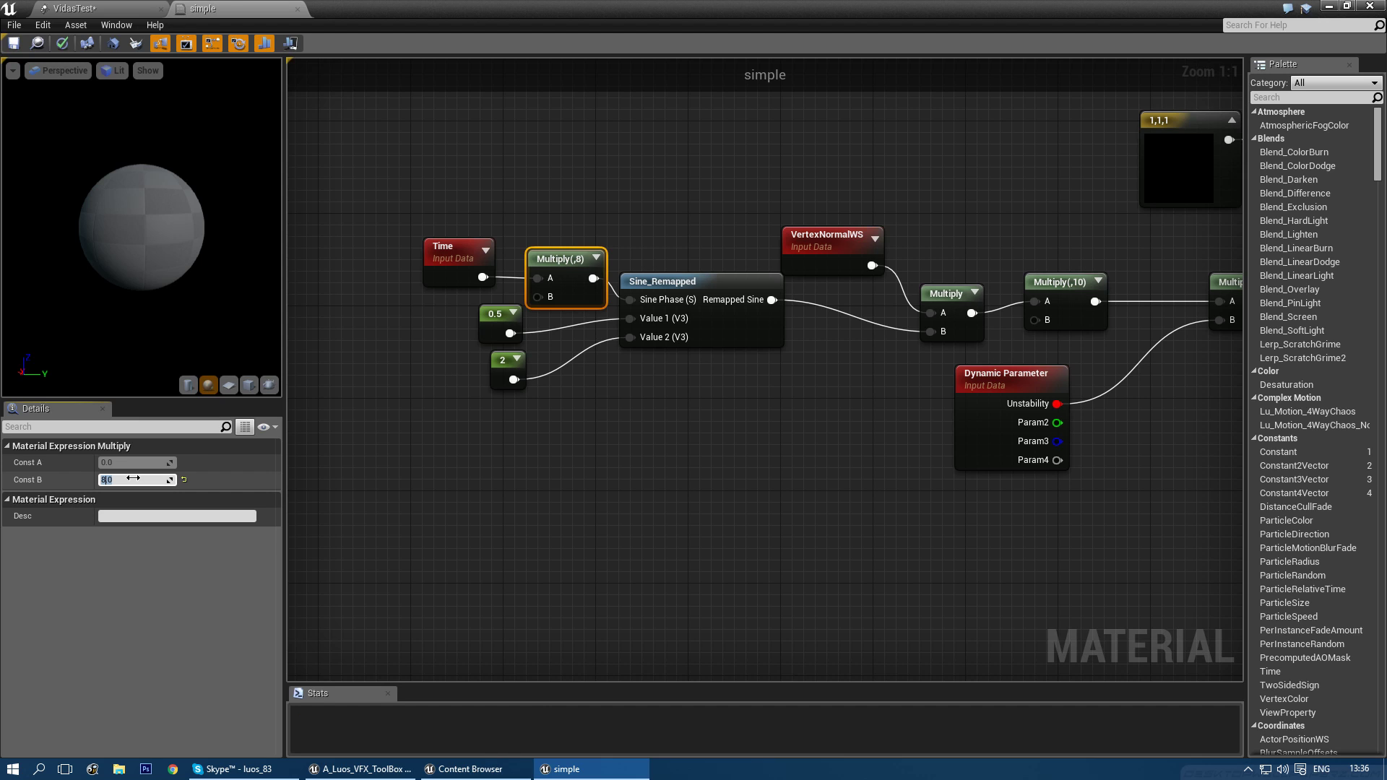
{"action": "right_click_drag", "start_coordinate": [861, 444], "coordinate": [639, 440]}
{"action": "left_click", "coordinate": [973, 459]}
{"action": "right_click_drag", "start_coordinate": [974, 458], "coordinate": [756, 470]}
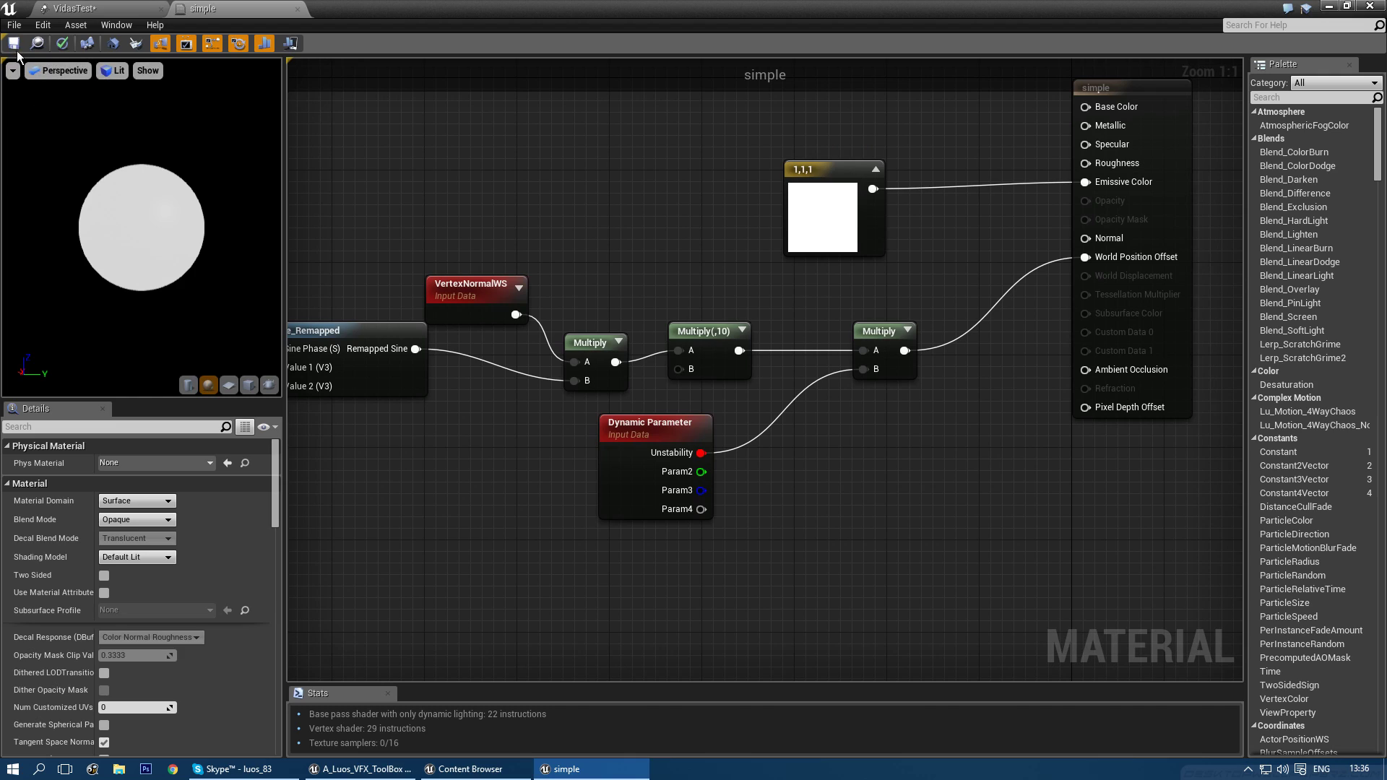
{"action": "key", "text": "ctrl+s"}
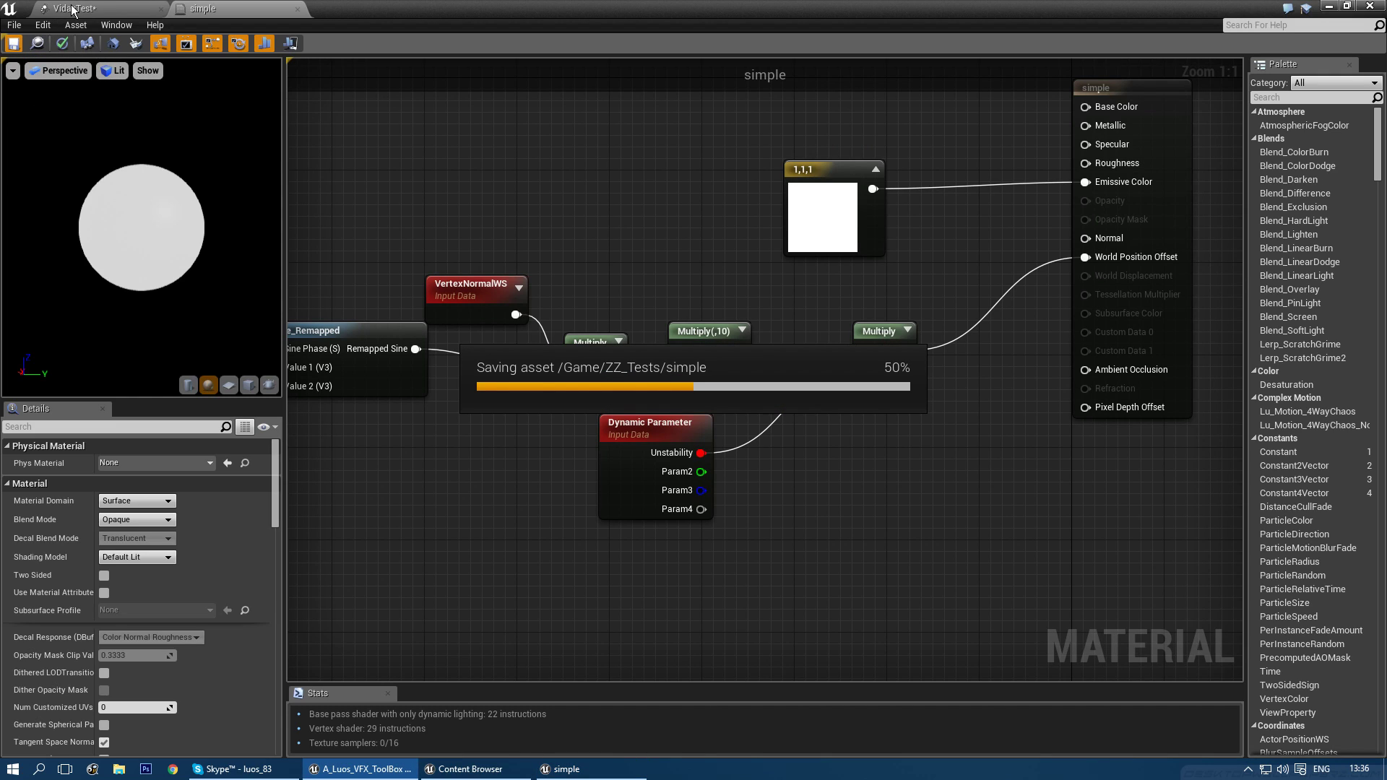
{"action": "left_click", "coordinate": [74, 9]}
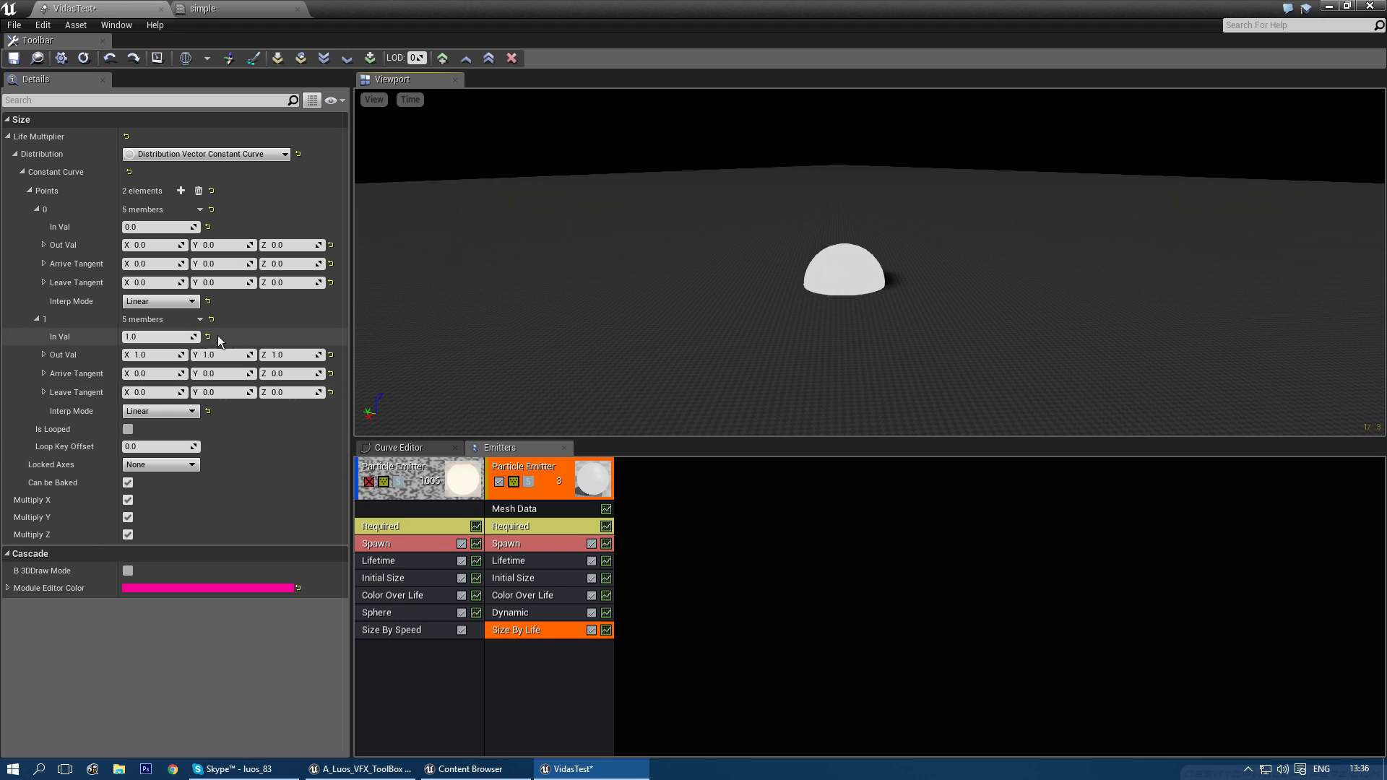
- Reset the size curve to four points and give the second point time 0.5 with size 1
{"action": "left_click", "coordinate": [197, 191]}
{"action": "left_click", "coordinate": [181, 191]}
{"action": "left_click", "coordinate": [180, 190]}
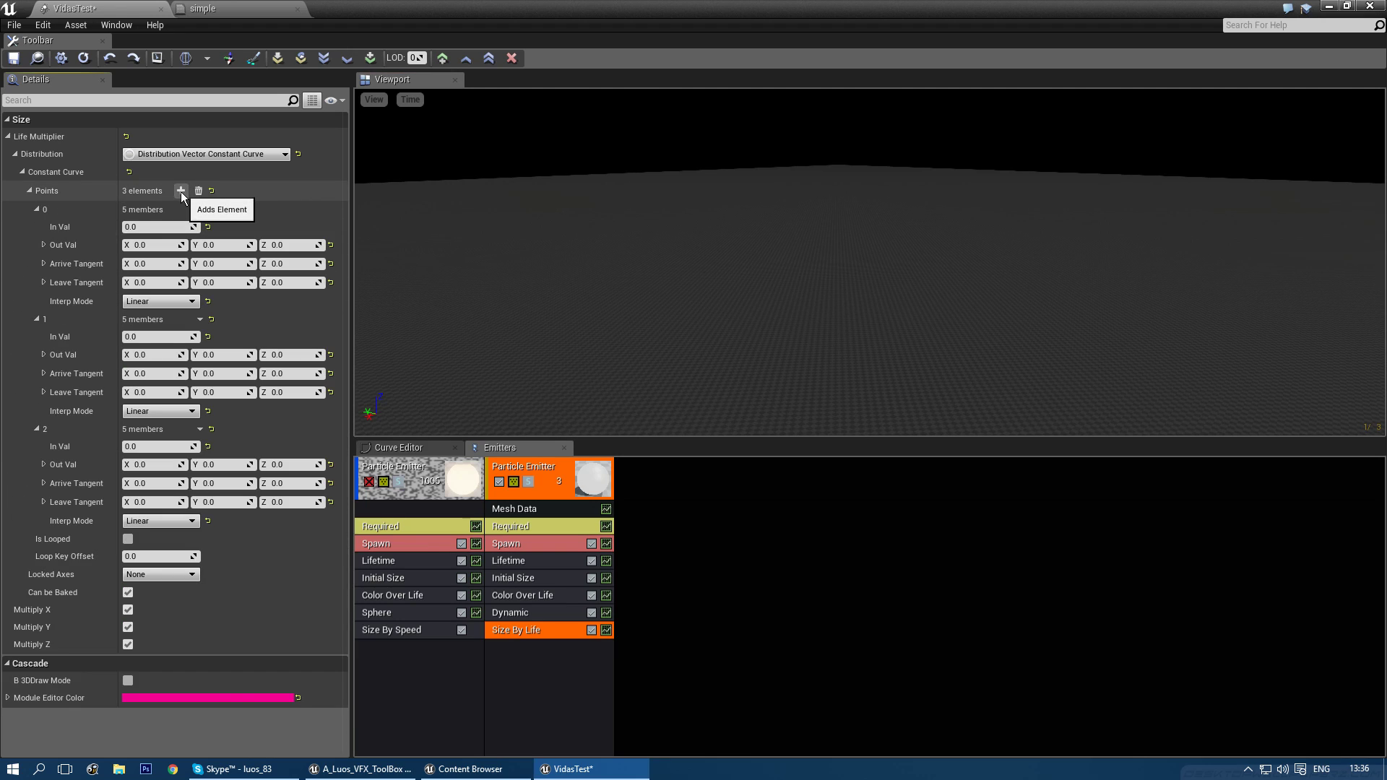
{"action": "left_click", "coordinate": [180, 190]}
{"action": "left_click", "coordinate": [181, 191]}
{"action": "left_click", "coordinate": [169, 335]}
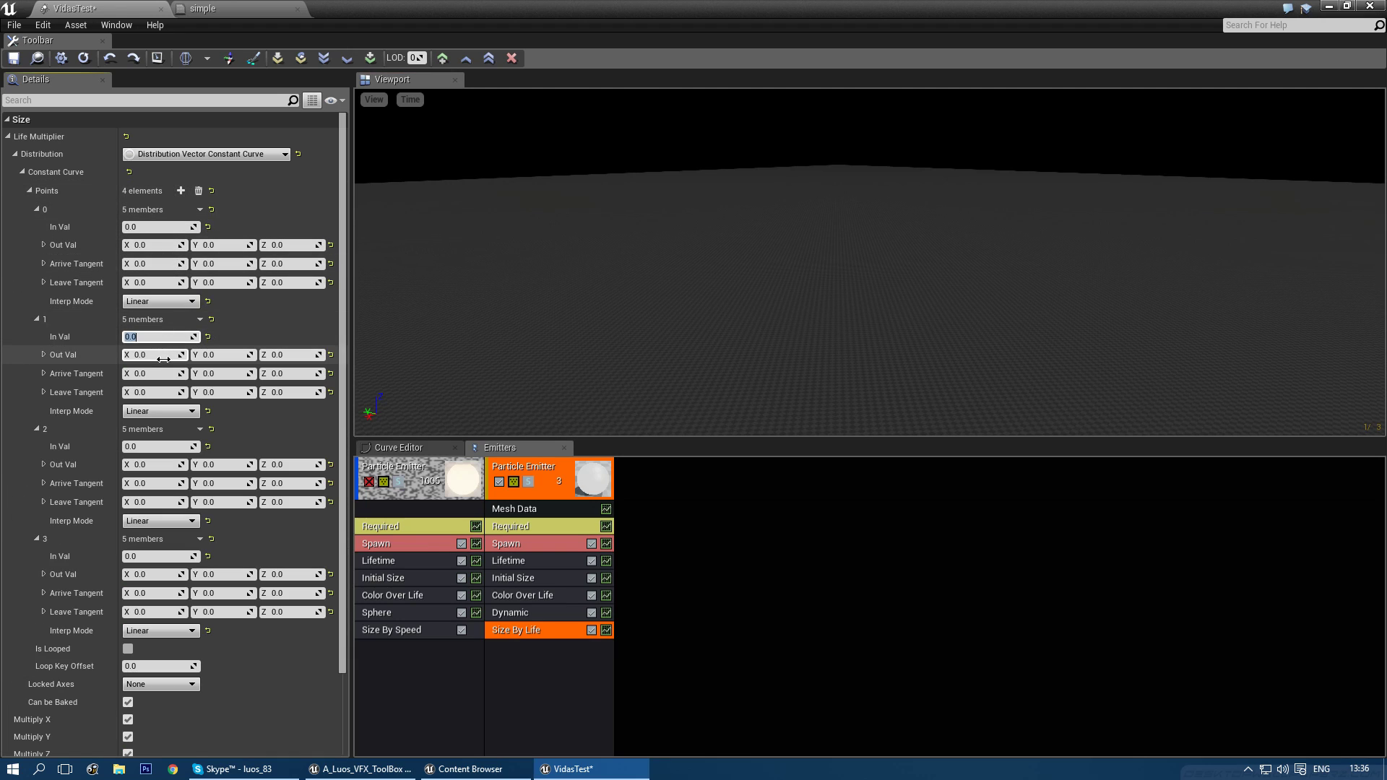
{"action": "type", "text": "0.5"}
{"action": "key", "text": "Tab"}
{"action": "type", "text": "1"}
{"action": "key", "text": "Tab"}
{"action": "type", "text": "1"}
{"action": "key", "text": "Tab"}
{"action": "type", "text": "1"}
- Set the third curve point to time 0.8 with size 1 on each axis
{"action": "left_click", "coordinate": [140, 448]}
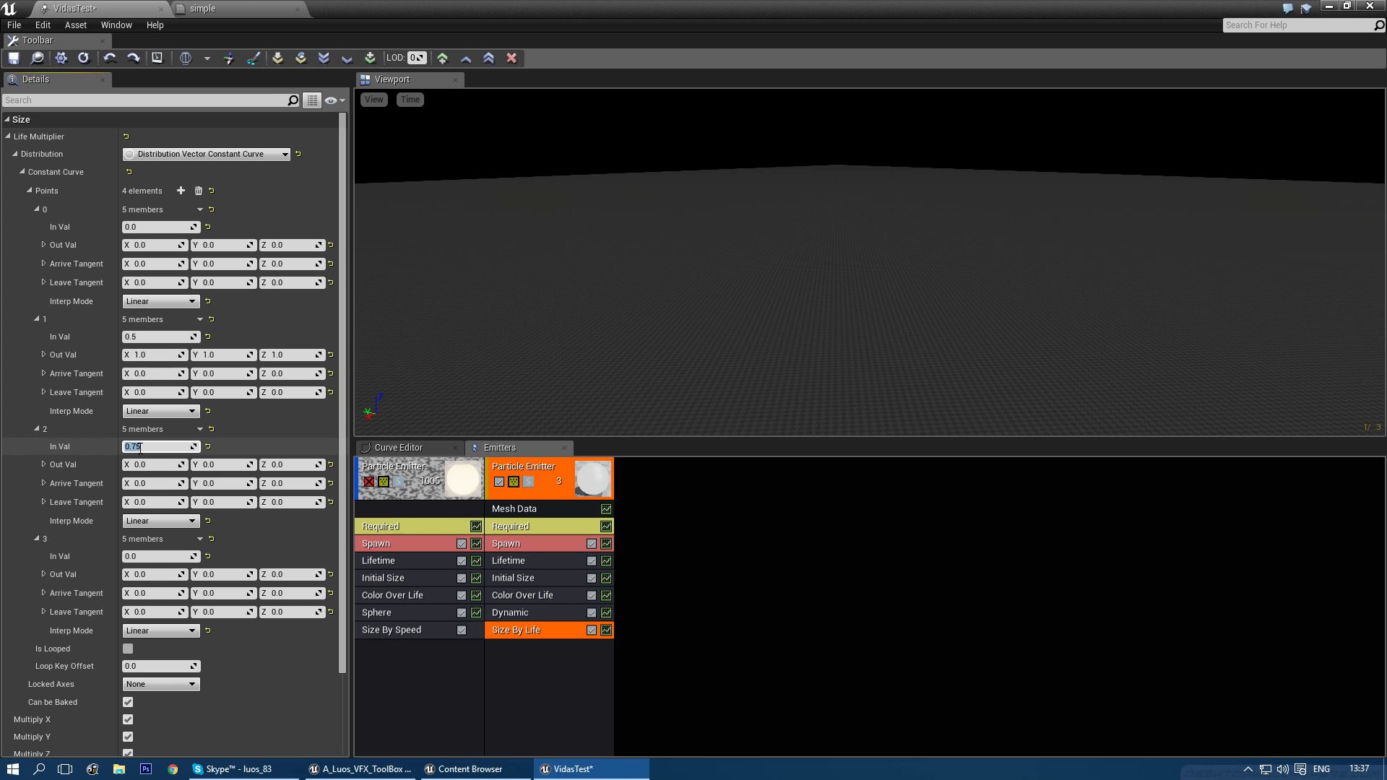
{"action": "left_click", "coordinate": [151, 468]}
{"action": "type", "text": "1"}
{"action": "key", "text": "Tab"}
{"action": "type", "text": "1"}
{"action": "key", "text": "Tab"}
{"action": "type", "text": "1"}
{"action": "key", "text": "Return"}
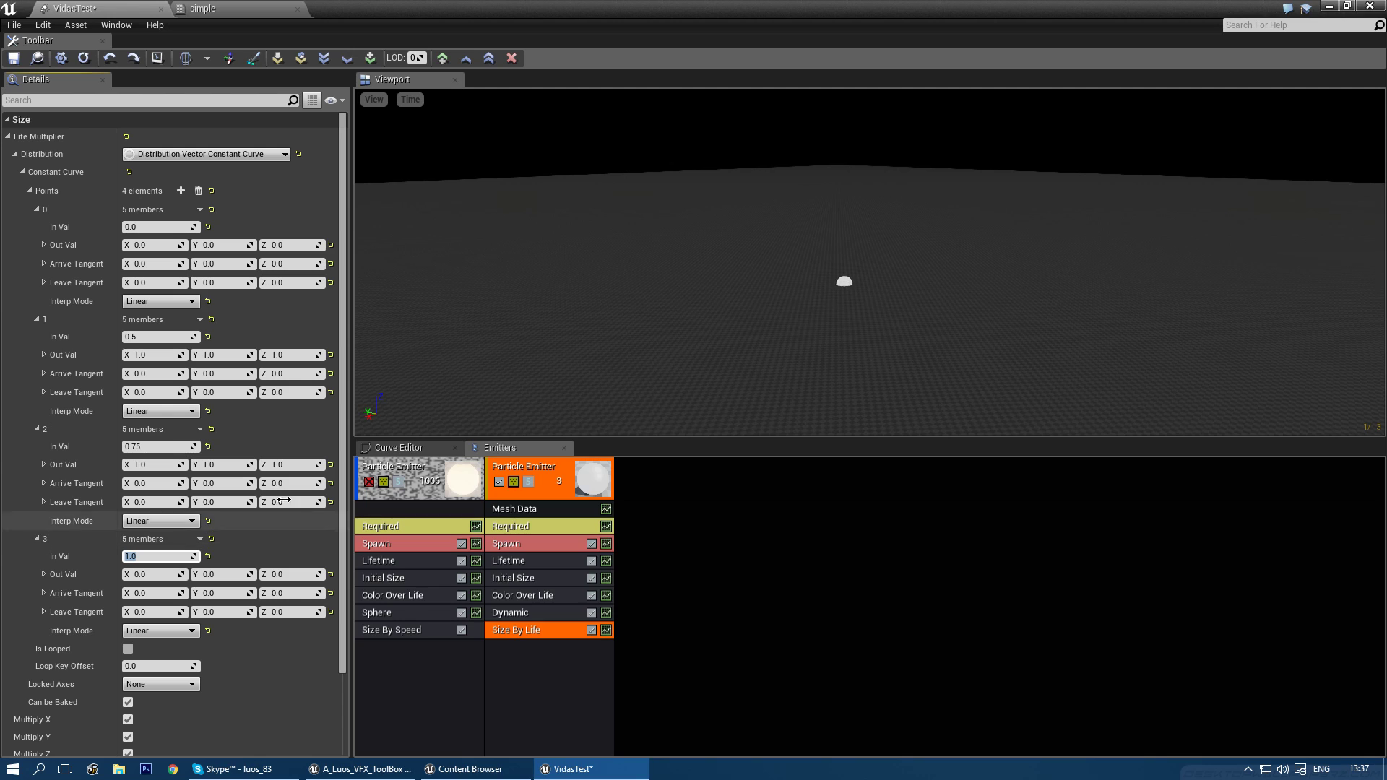
{"action": "left_click", "coordinate": [159, 446]}
{"action": "type", "text": "0.8"}
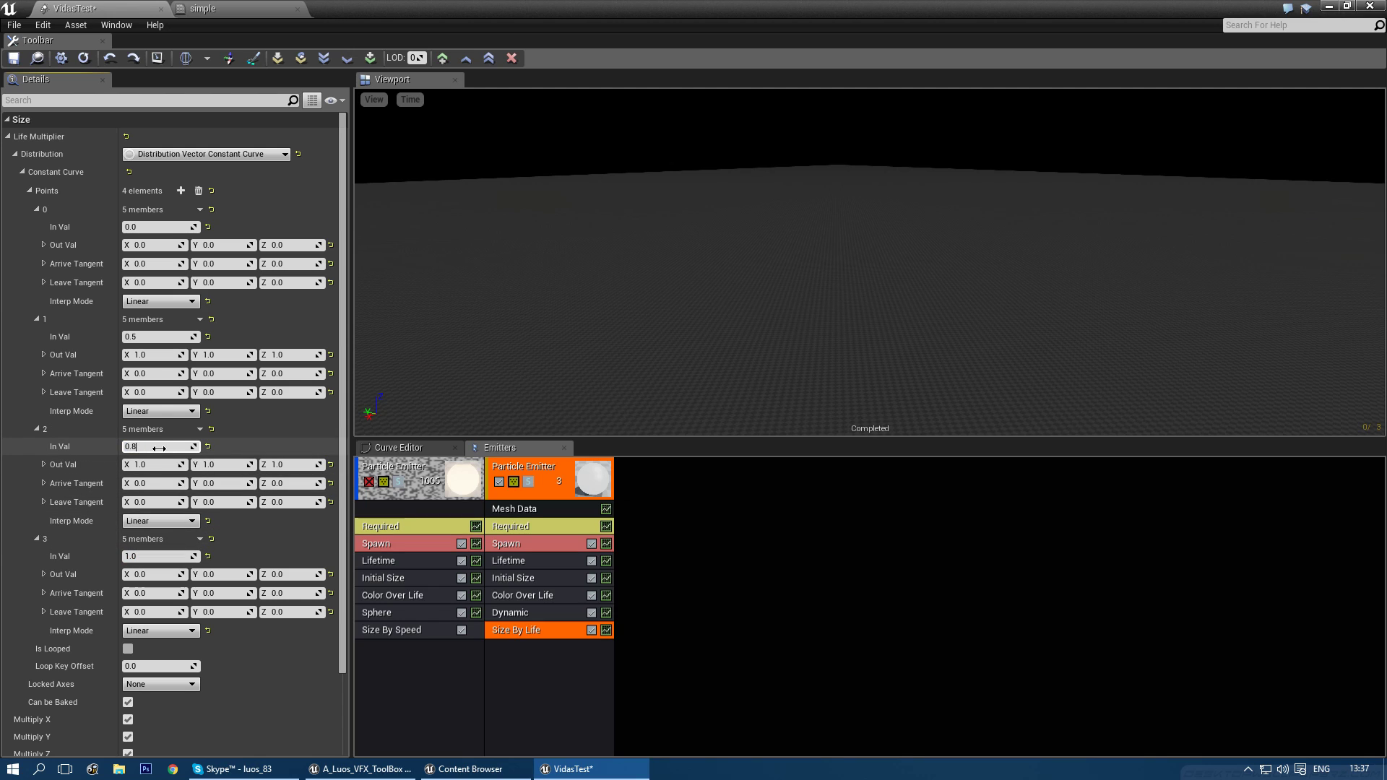
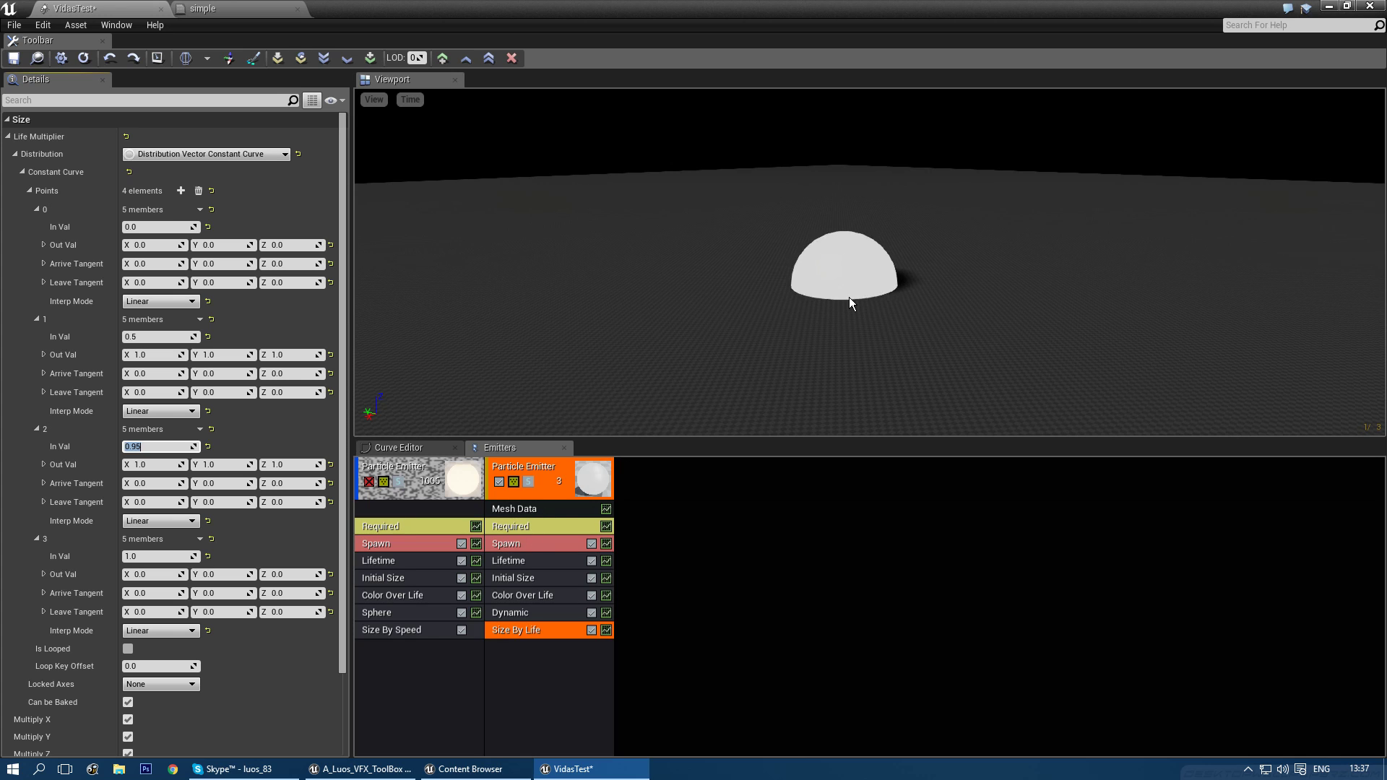
- Re-enable the first sparks emitter and display its Required emitter properties
{"action": "left_click", "coordinate": [368, 482]}
{"action": "left_click", "coordinate": [396, 529]}
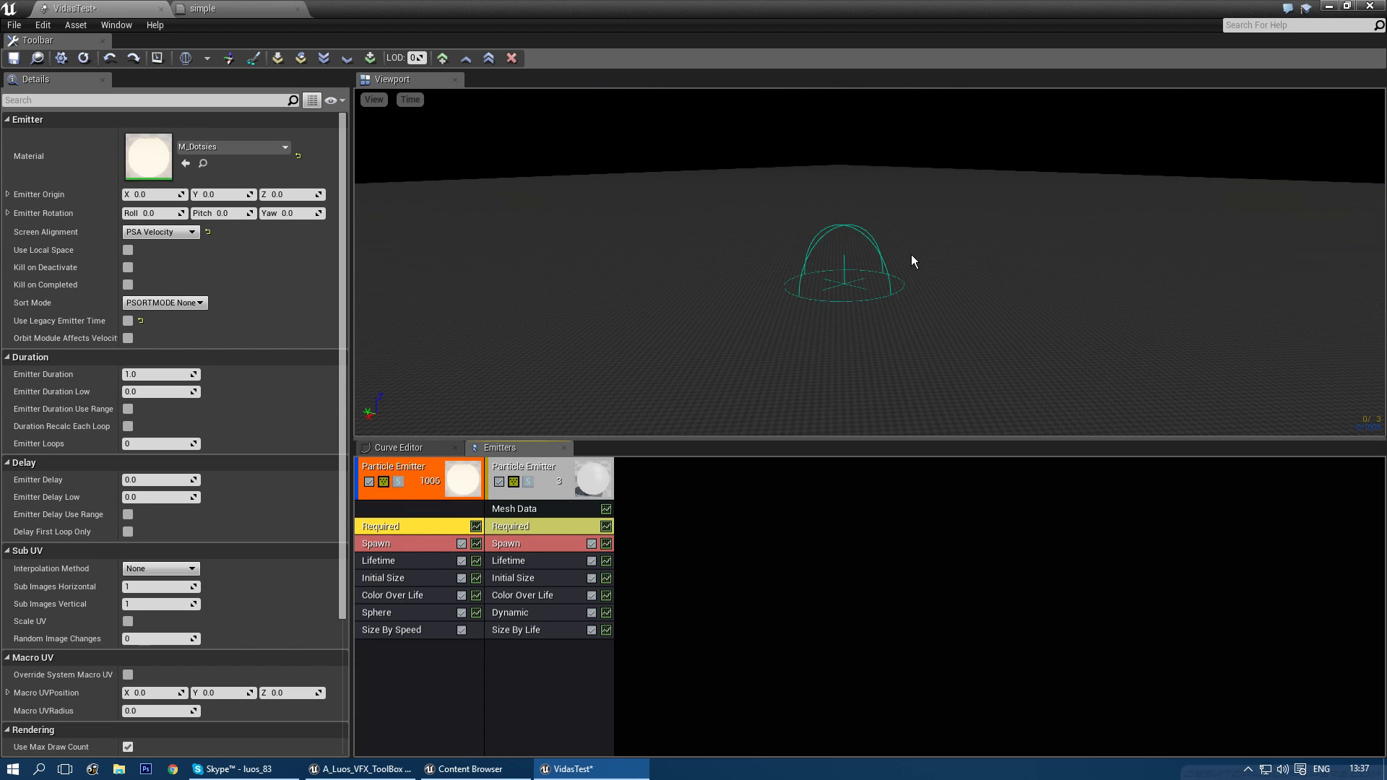
- Set the sparks emitter's Emitter Delay to 2.0
{"action": "right_click_drag", "start_coordinate": [870, 313], "coordinate": [869, 308]}
{"action": "left_click", "coordinate": [155, 479]}
{"action": "type", "text": "2"}
{"action": "key", "text": "Return"}
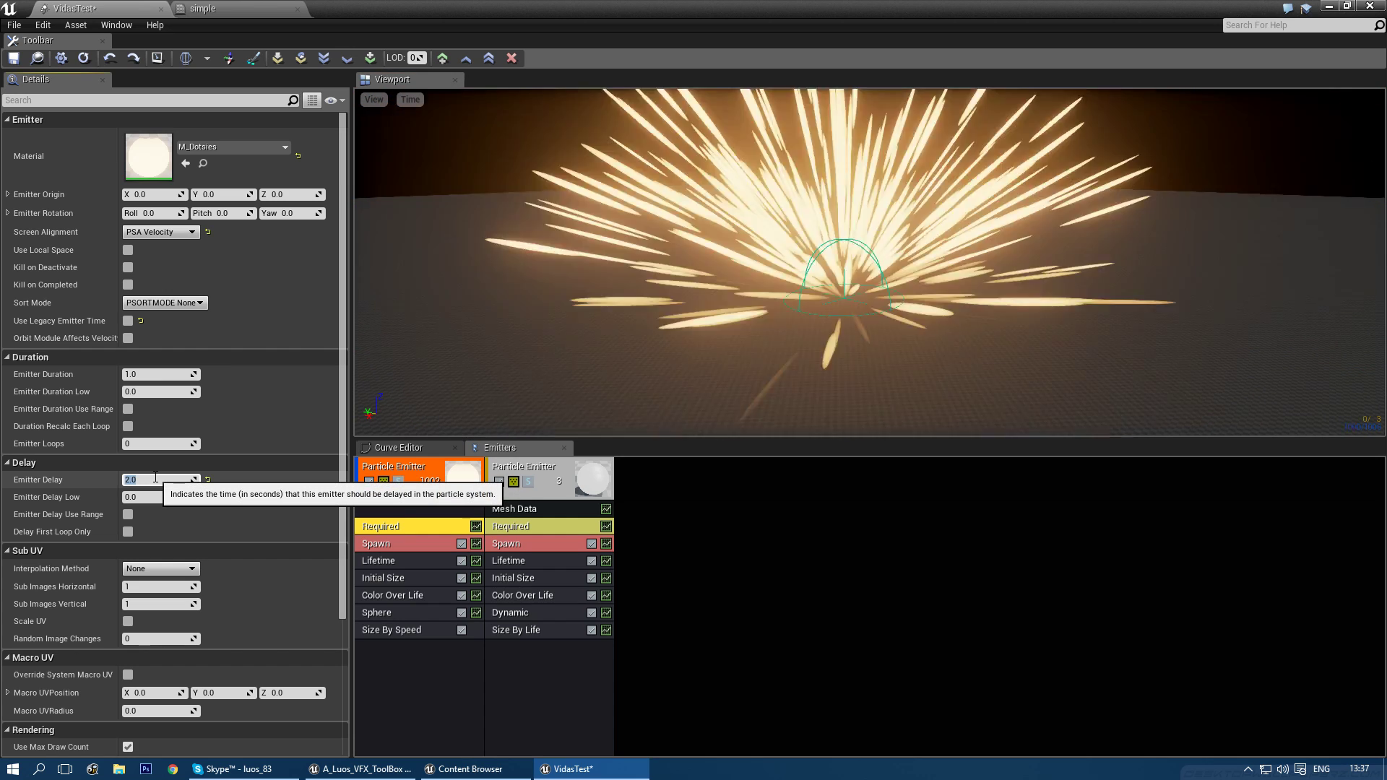
- Limit the sparks emitter to 1 loop with a 2.0 duration
{"action": "right_click_drag", "start_coordinate": [844, 298], "coordinate": [905, 289]}
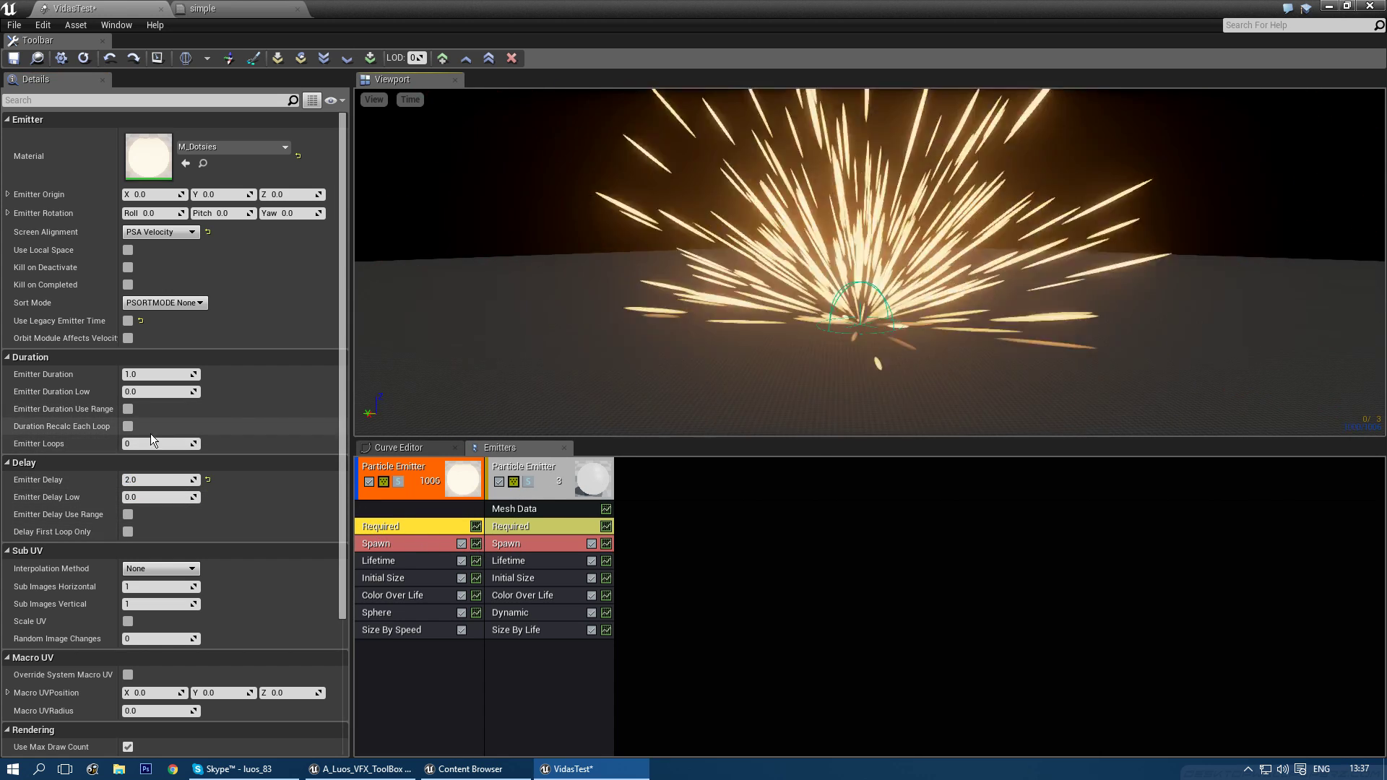
{"action": "left_click", "coordinate": [151, 449]}
{"action": "type", "text": "1"}
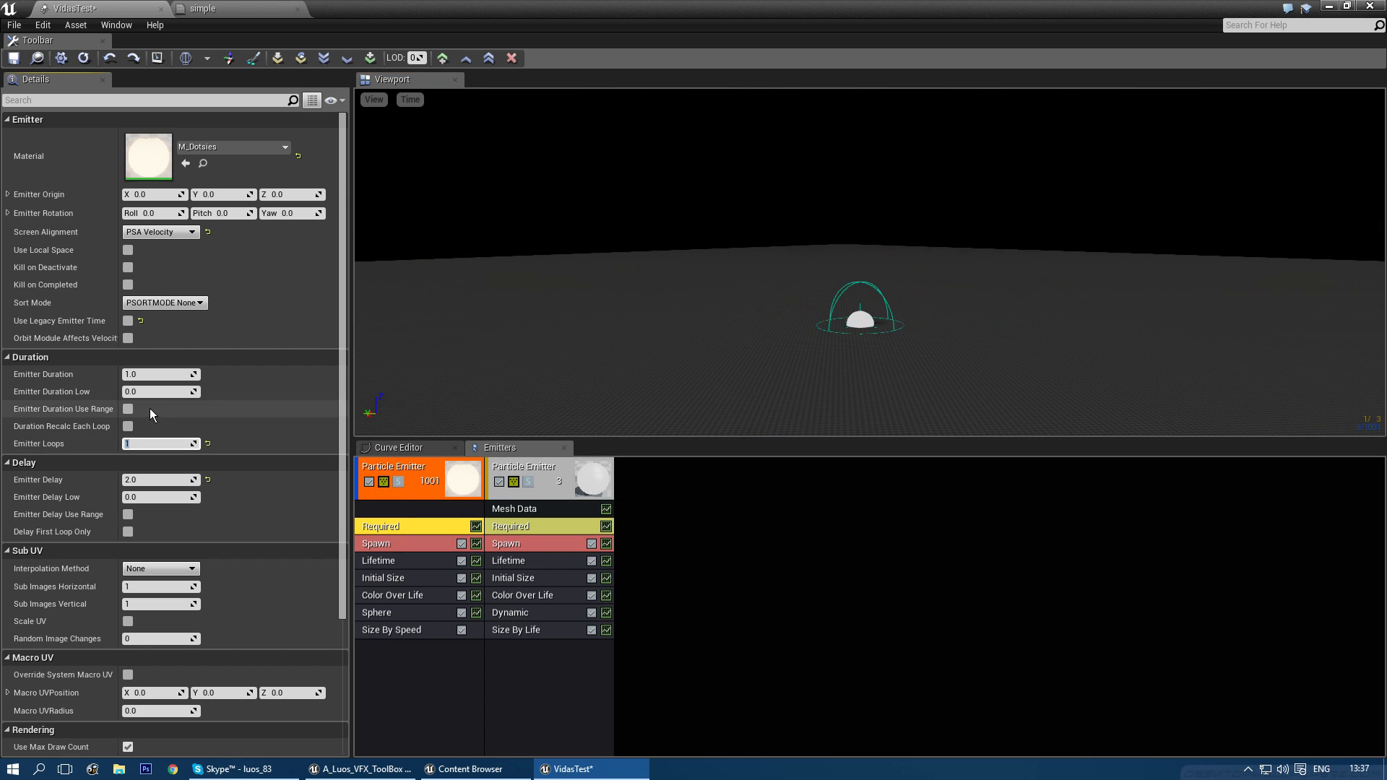
{"action": "key", "text": "Return"}
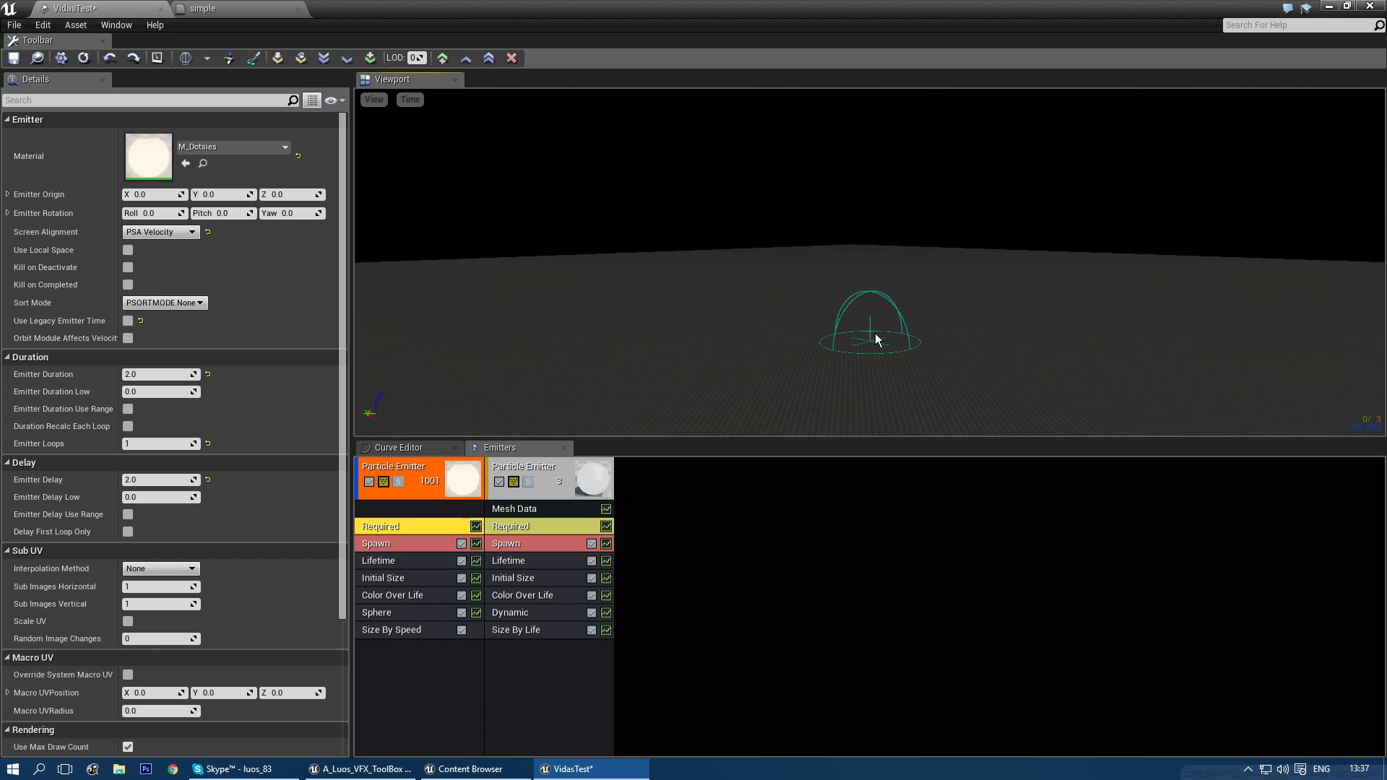
- Duplicate the first sparks emitter
{"action": "left_click", "coordinate": [633, 516]}
{"action": "right_click", "coordinate": [398, 471]}
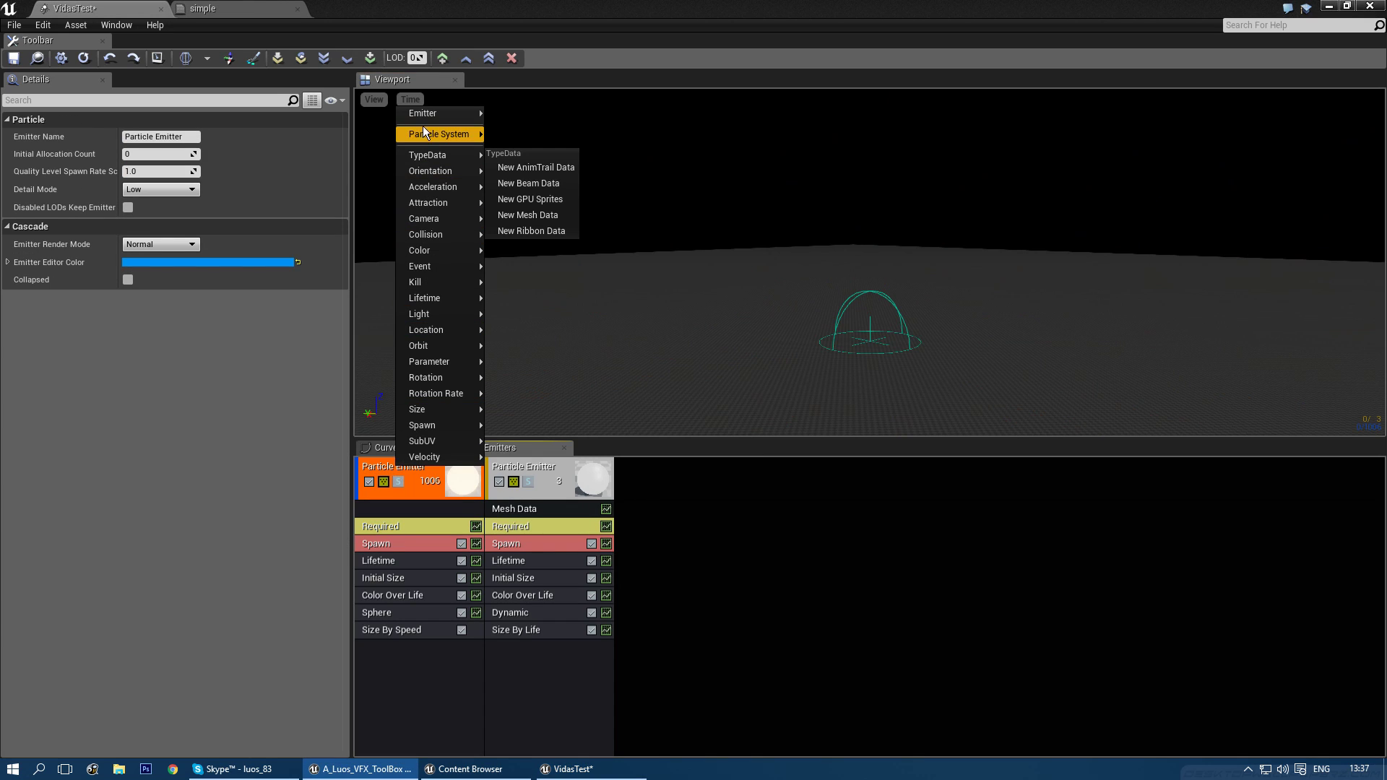
{"action": "mouse_move", "coordinate": [431, 123]}
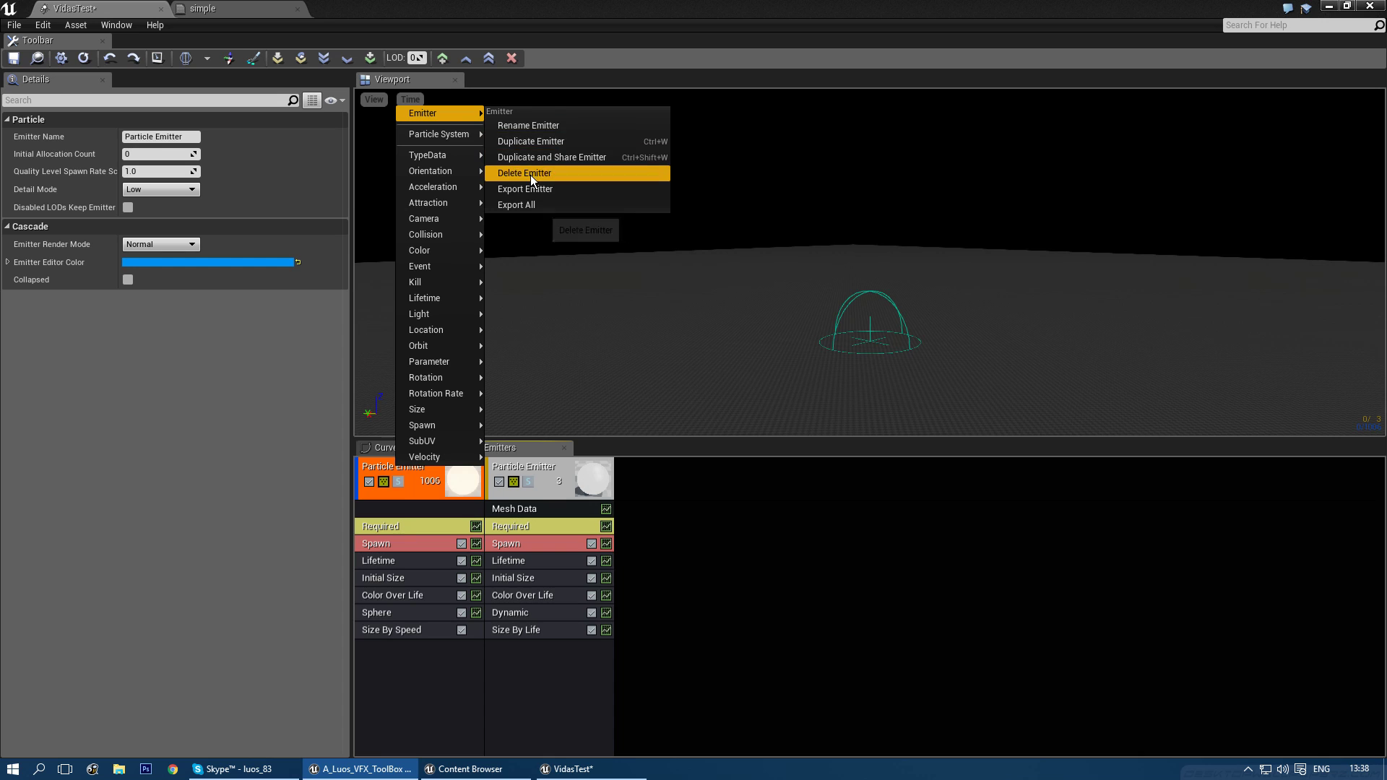
{"action": "left_click", "coordinate": [531, 141]}
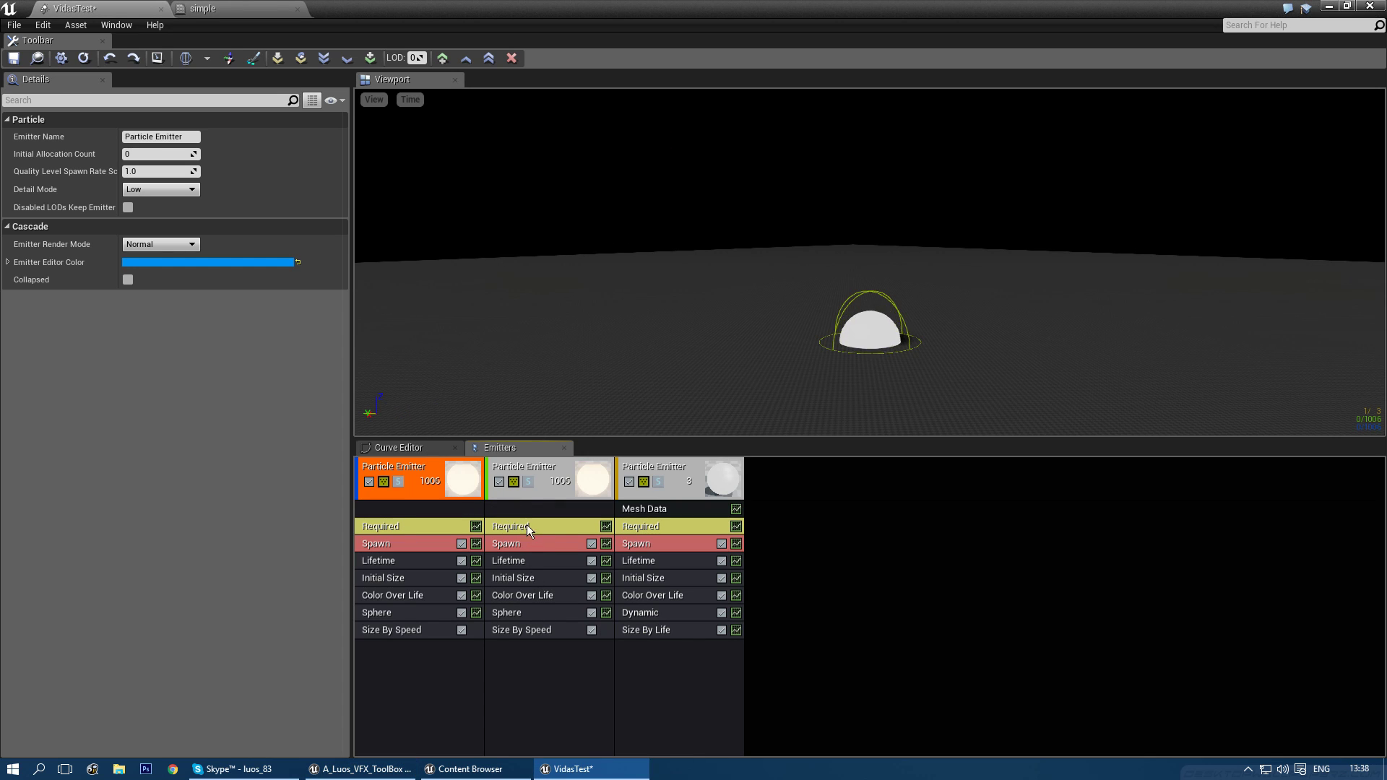
- Set the duplicate emitter's Emitter Delay to 0
{"action": "left_click", "coordinate": [528, 528]}
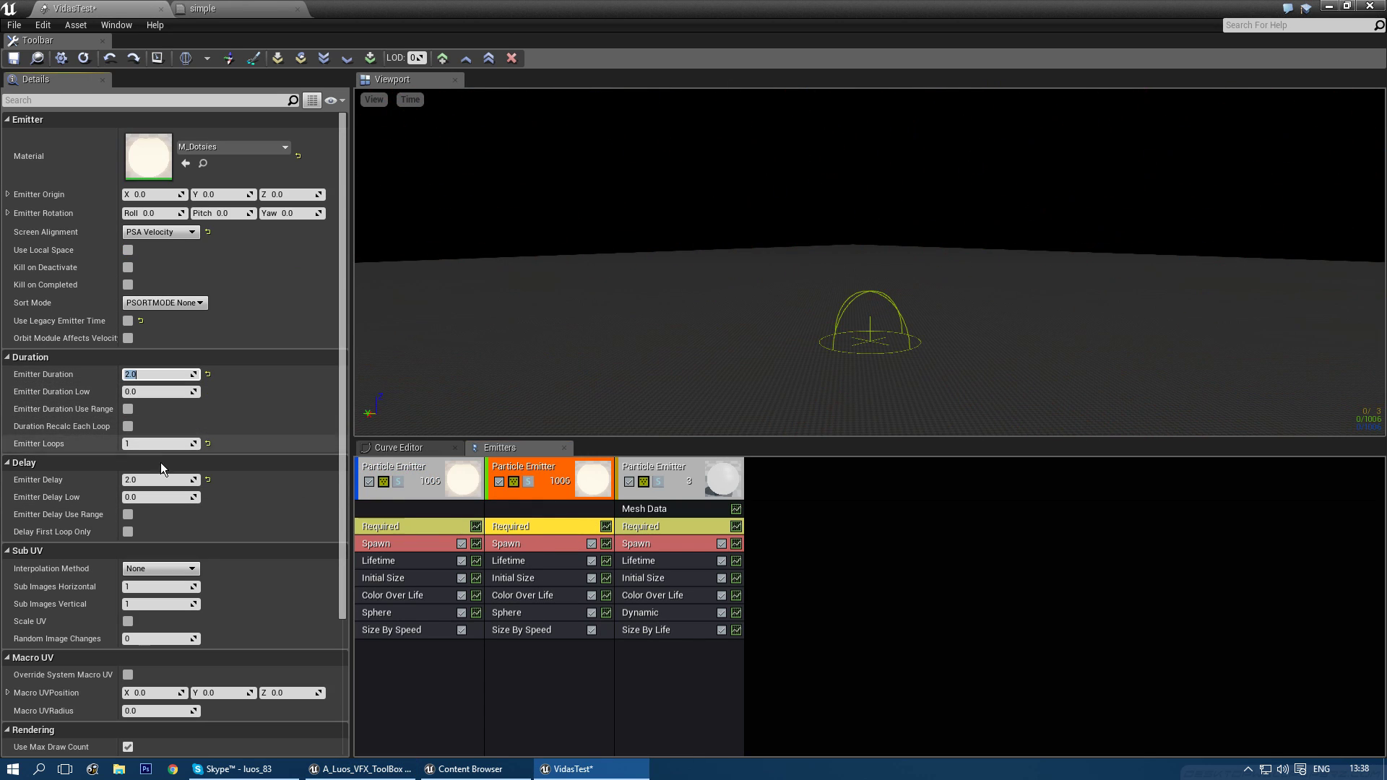
{"action": "left_click", "coordinate": [153, 479]}
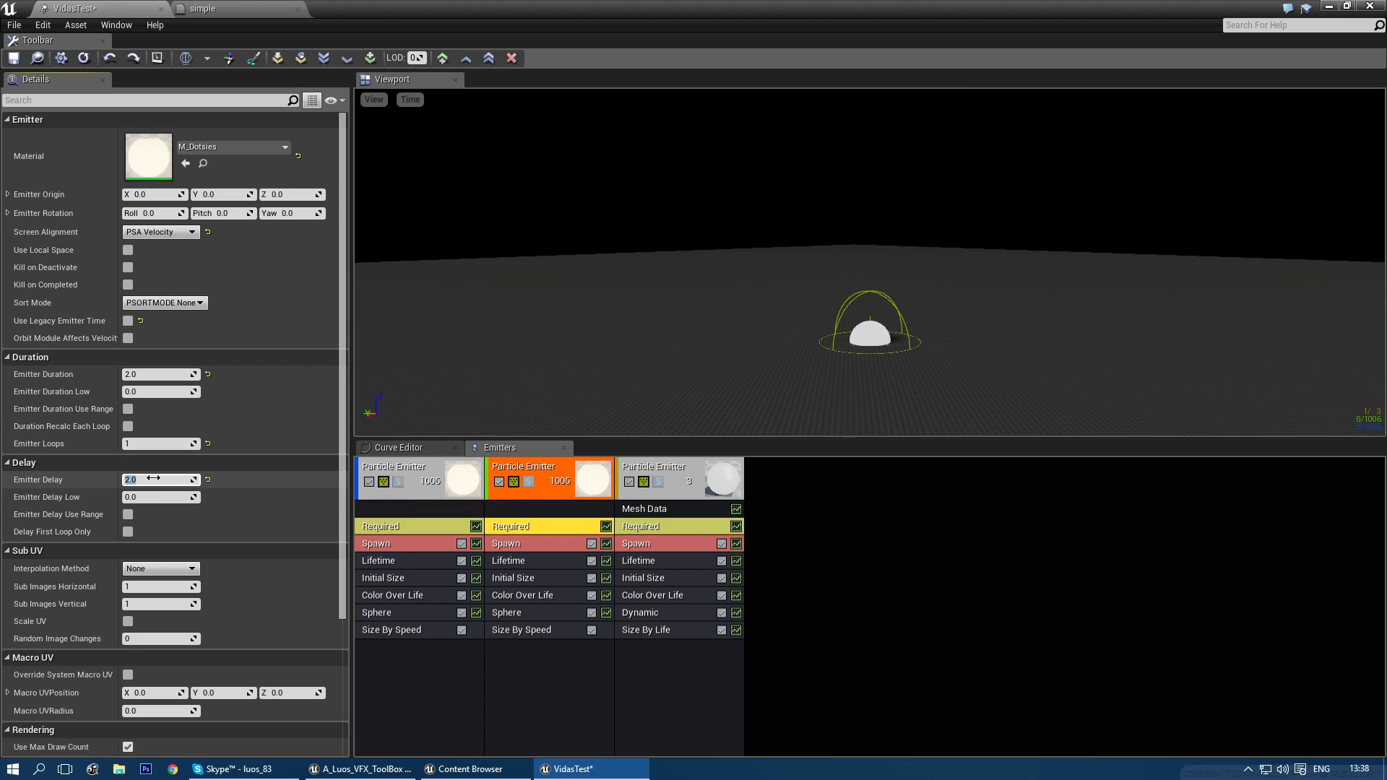
{"action": "type", "text": "0"}
{"action": "key", "text": "Return"}
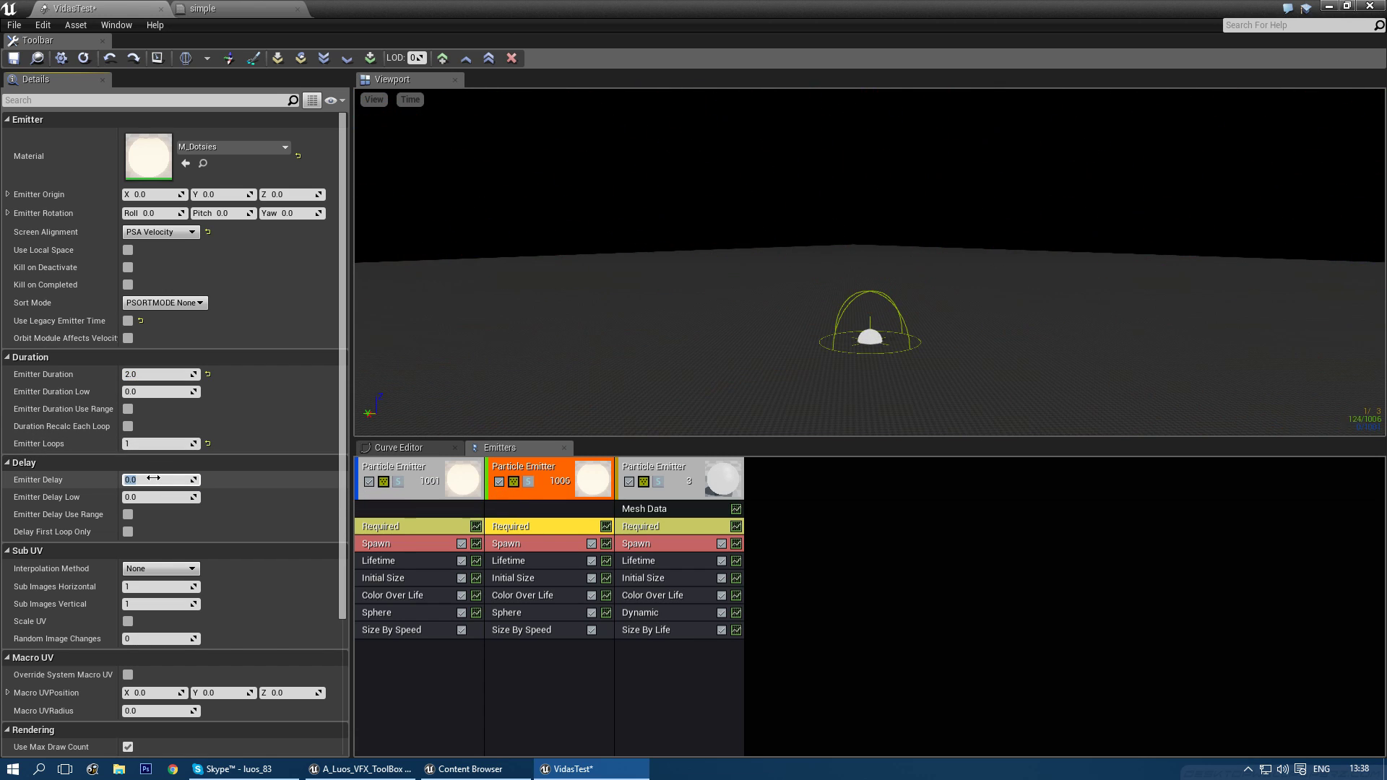
{"action": "left_click", "coordinate": [536, 613]}
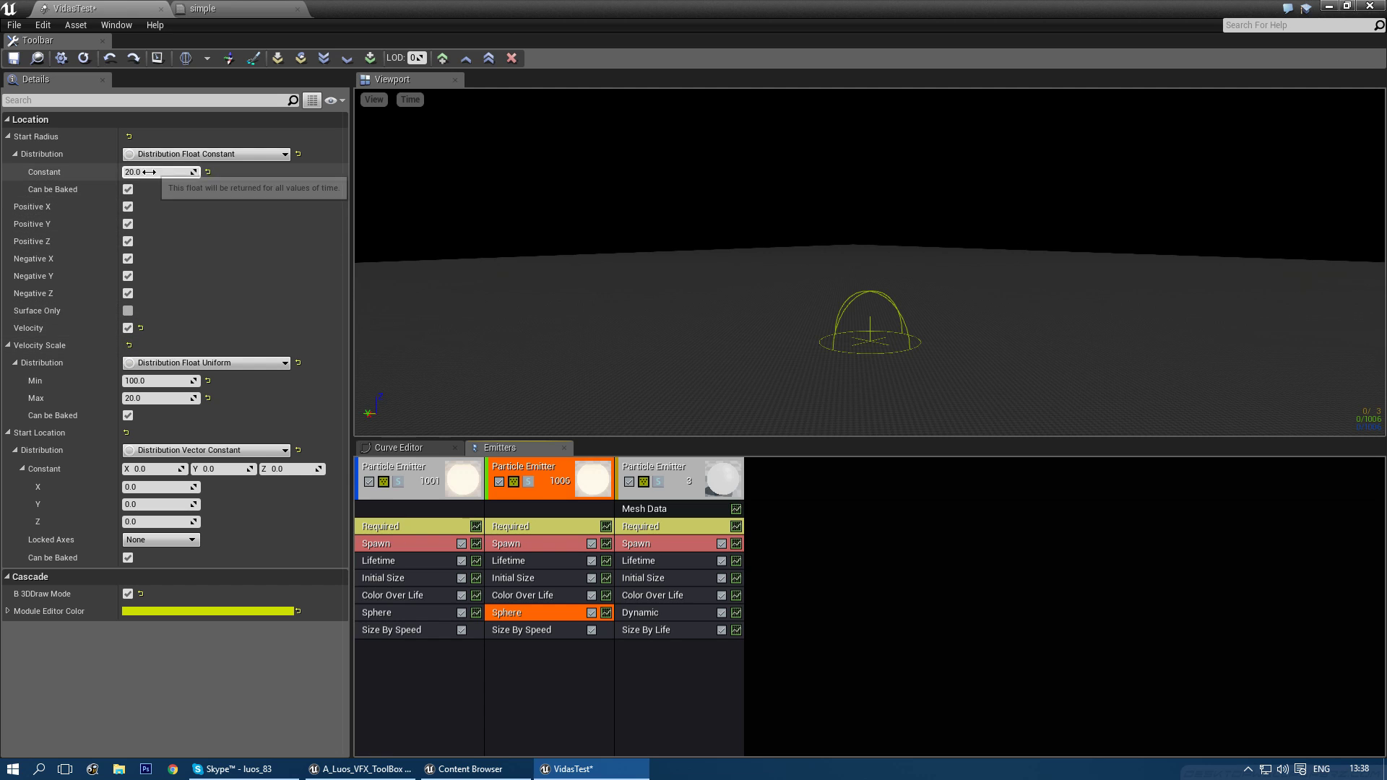
- Turn off 3D Draw Mode on the first emitter's Sphere location
{"action": "left_click", "coordinate": [400, 612]}
{"action": "left_click", "coordinate": [128, 594]}
{"action": "left_click", "coordinate": [508, 609]}
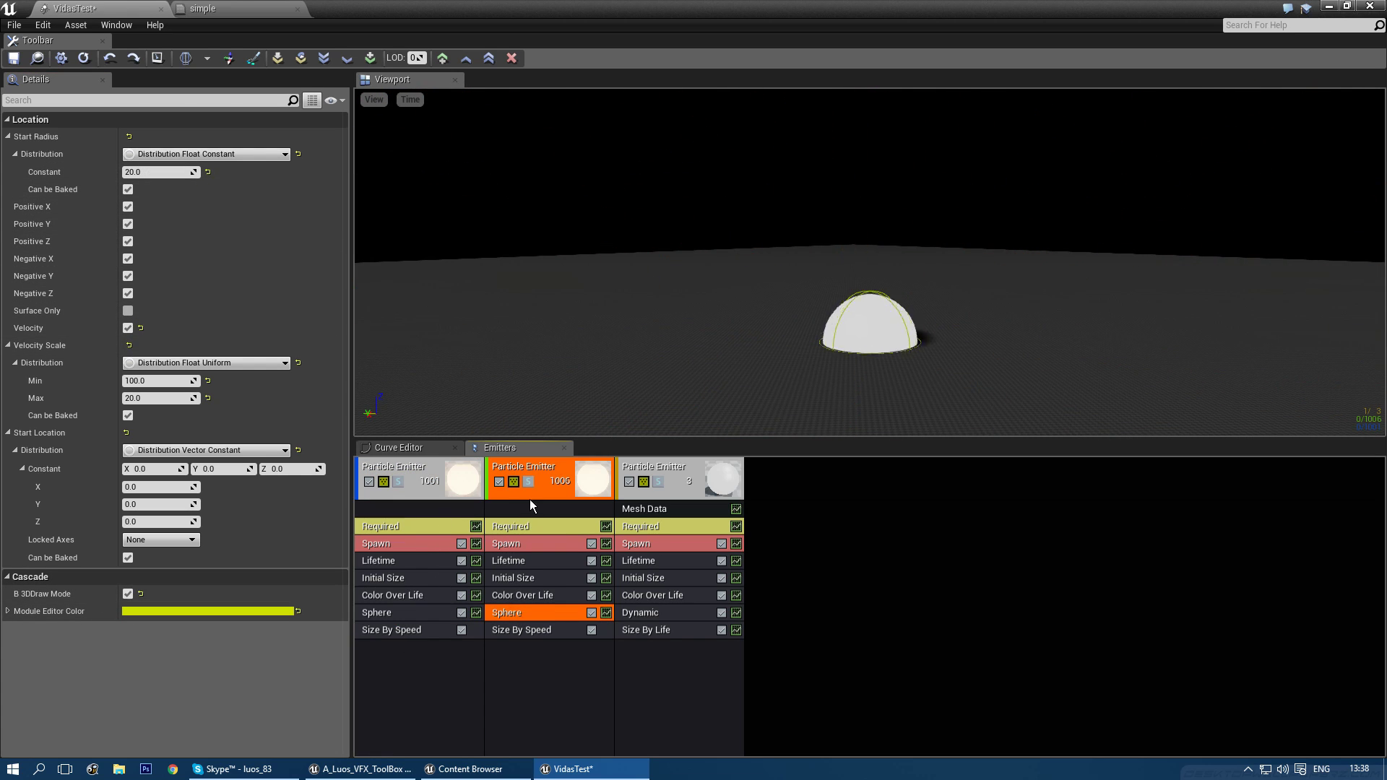
{"action": "left_click", "coordinate": [548, 527]}
{"action": "left_click", "coordinate": [531, 610]}
- Give the copy's Sphere a 100 start radius and velocity scale from -5 to 0
{"action": "left_click", "coordinate": [146, 173]}
{"action": "type", "text": "1000"}
{"action": "key", "text": "Return"}
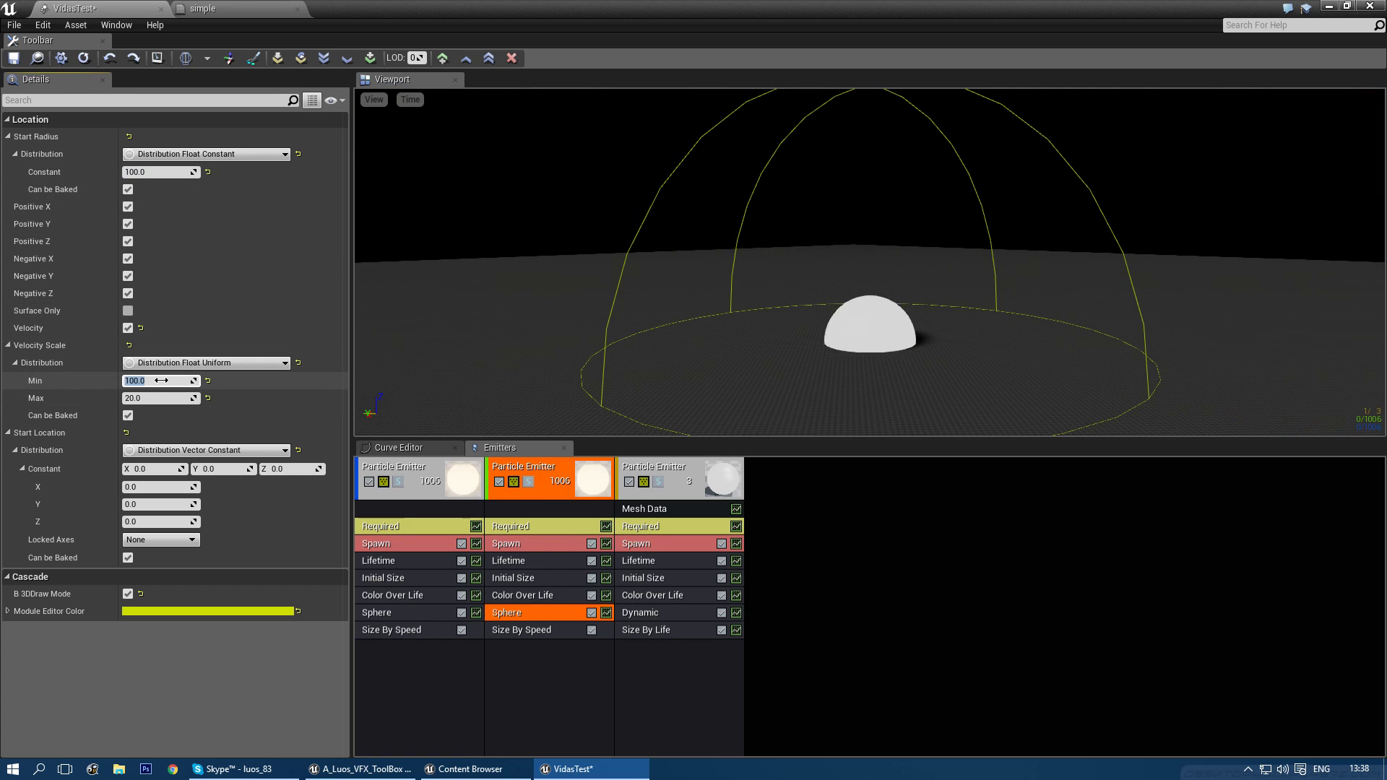
{"action": "type", "text": "-5"}
{"action": "key", "text": "Tab"}
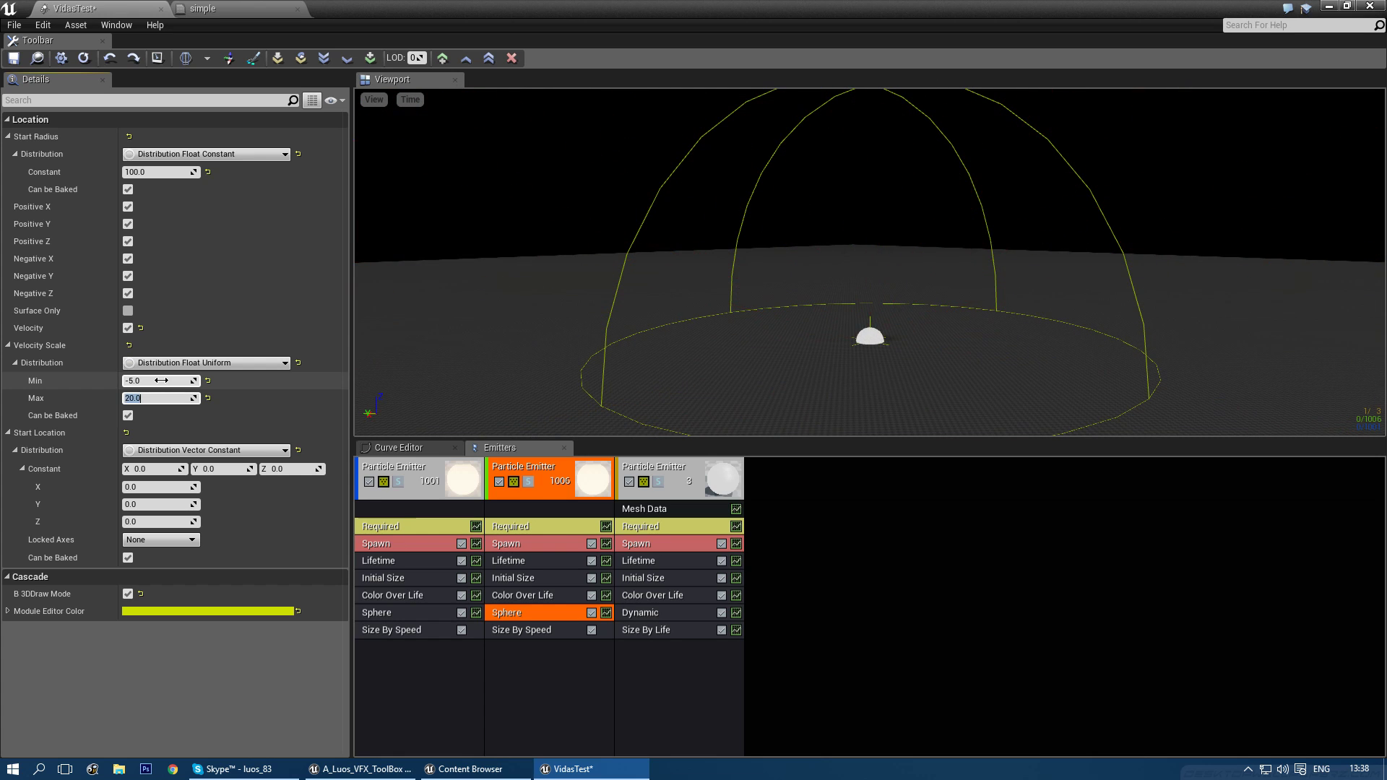
{"action": "type", "text": "0"}
{"action": "key", "text": "Return"}
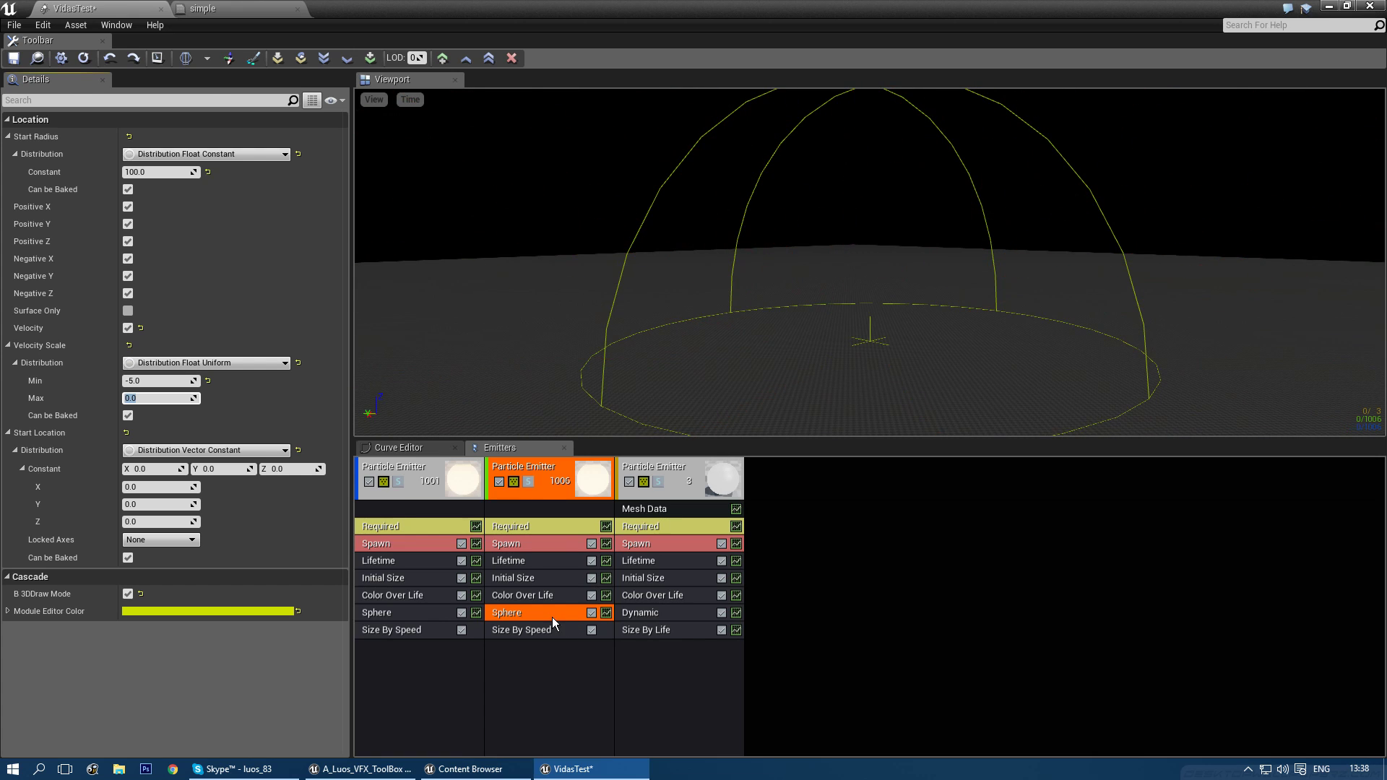
- Set the copy's Size By Speed max Y scale to 5
{"action": "left_click", "coordinate": [531, 630]}
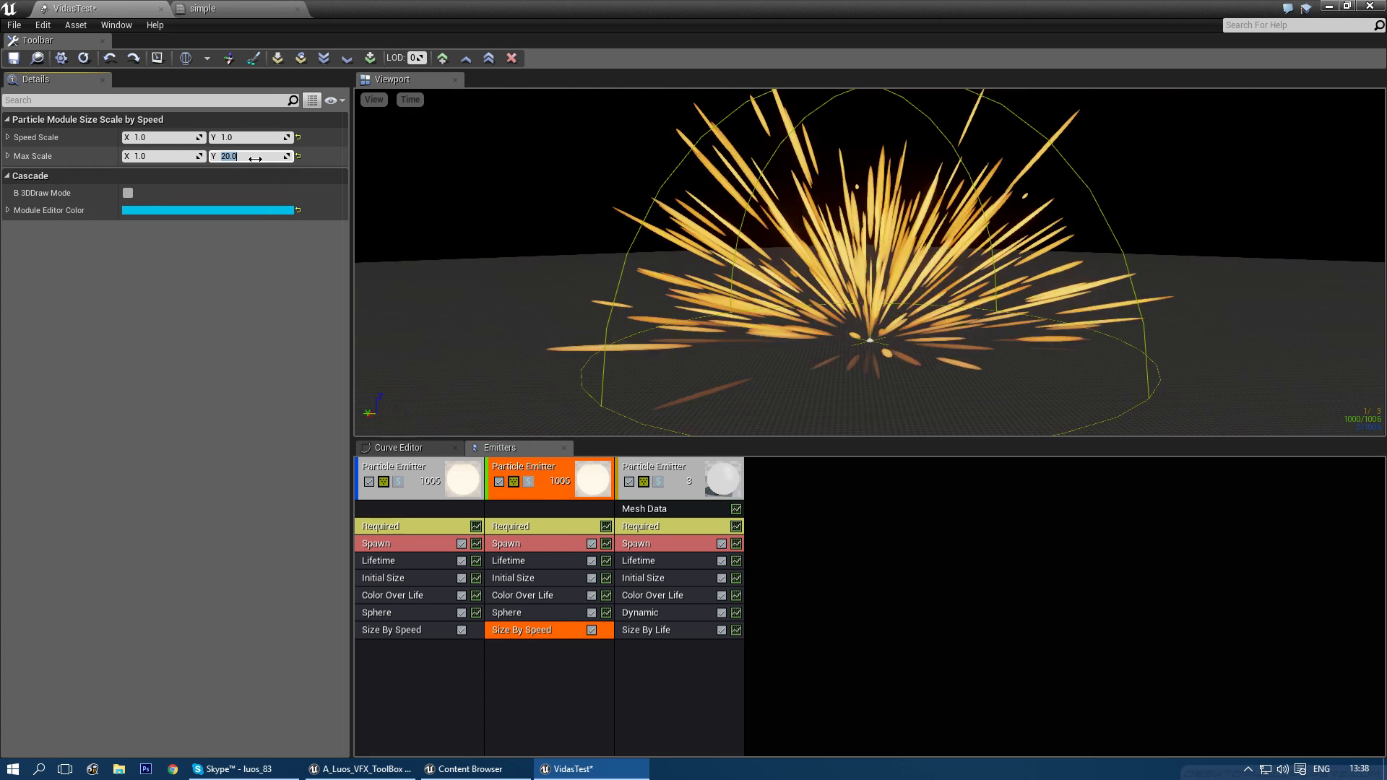
{"action": "type", "text": "5"}
{"action": "key", "text": "Return"}
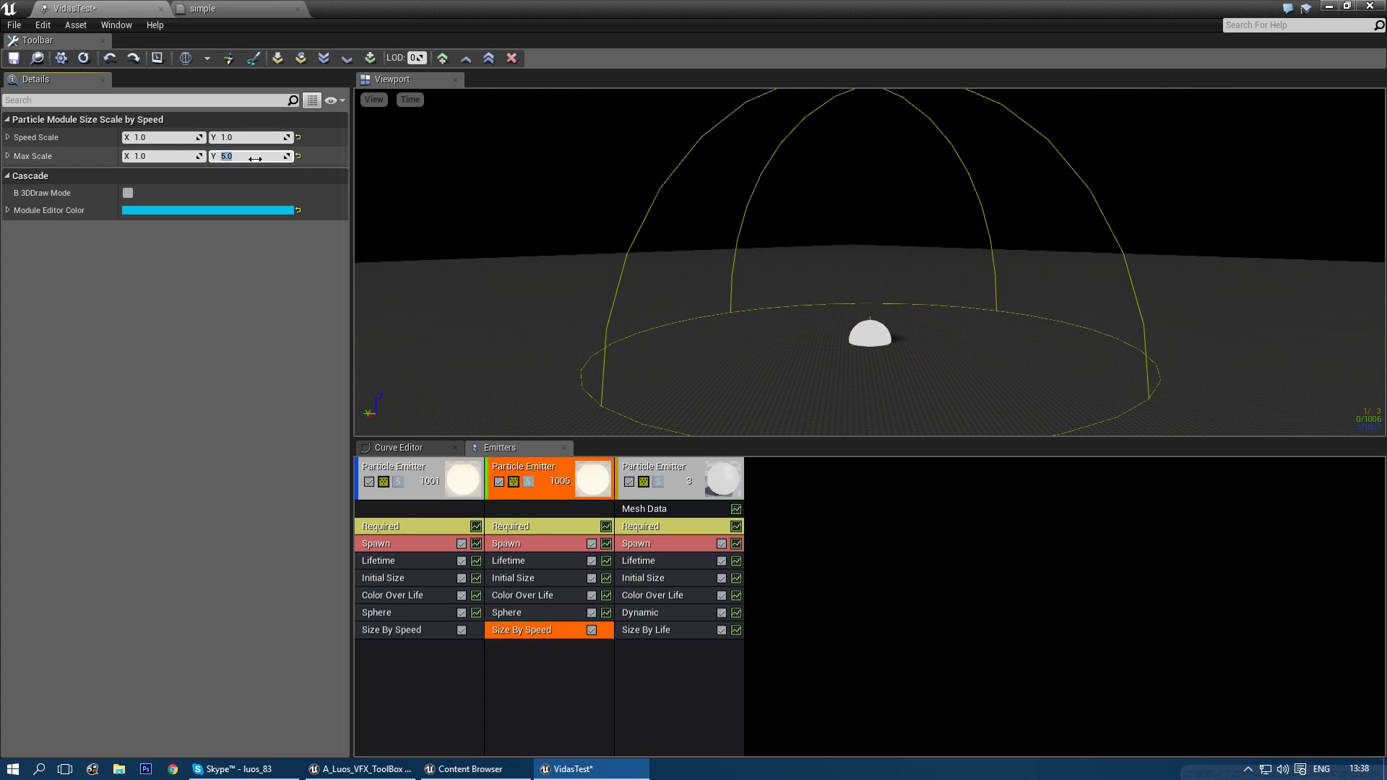
{"action": "right_click_drag", "start_coordinate": [686, 181], "coordinate": [697, 183]}
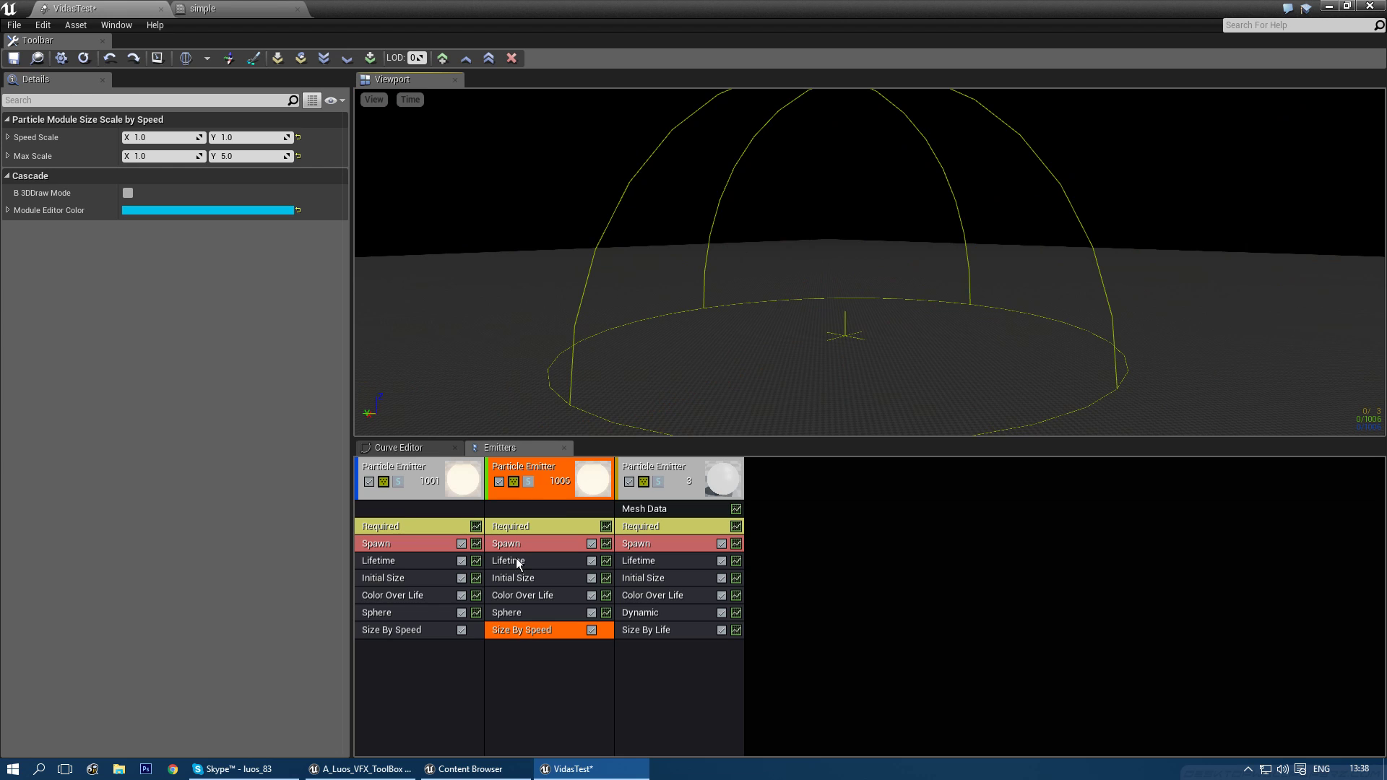
{"action": "left_click", "coordinate": [527, 544]}
- Set the copy's spawn rate to 20, burst count to 0 and rate scale to 20
{"action": "left_click", "coordinate": [174, 172]}
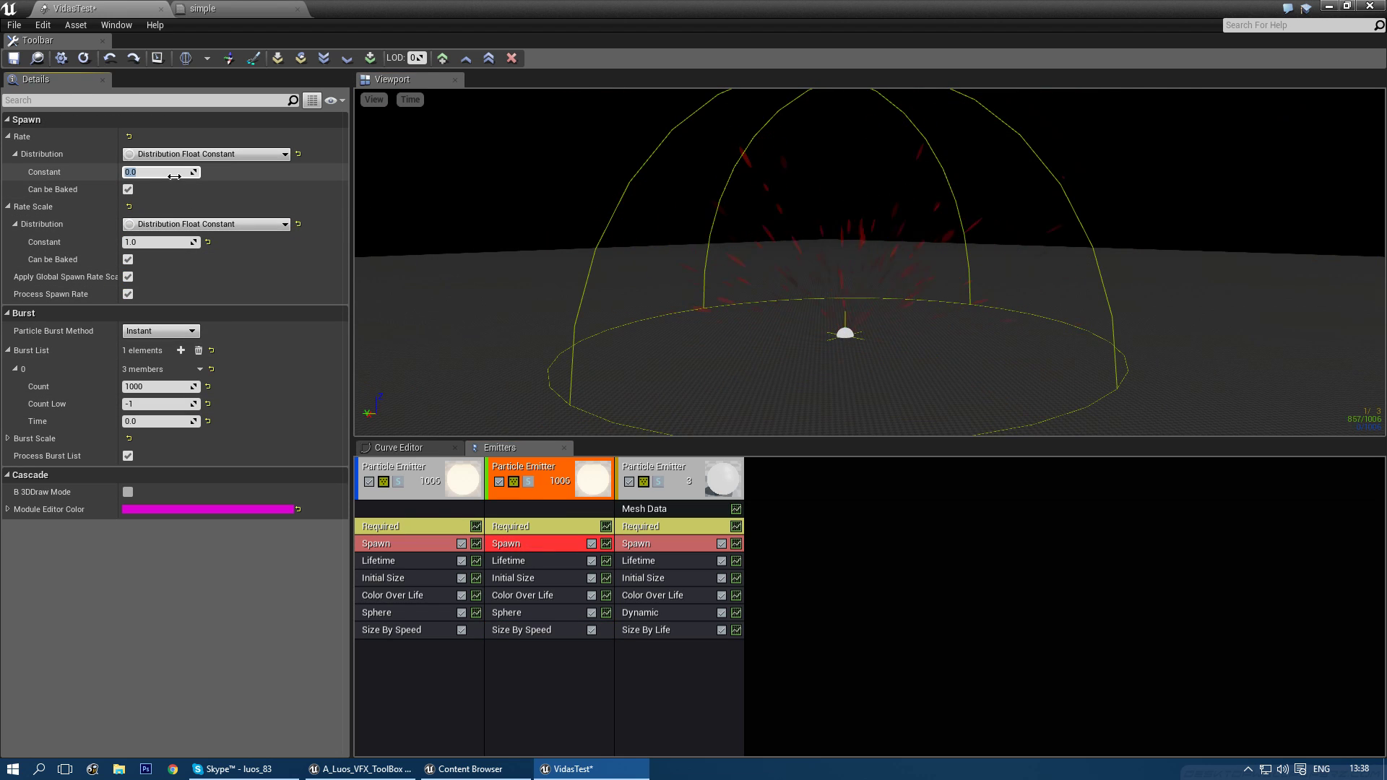
{"action": "type", "text": "20"}
{"action": "key", "text": "Return"}
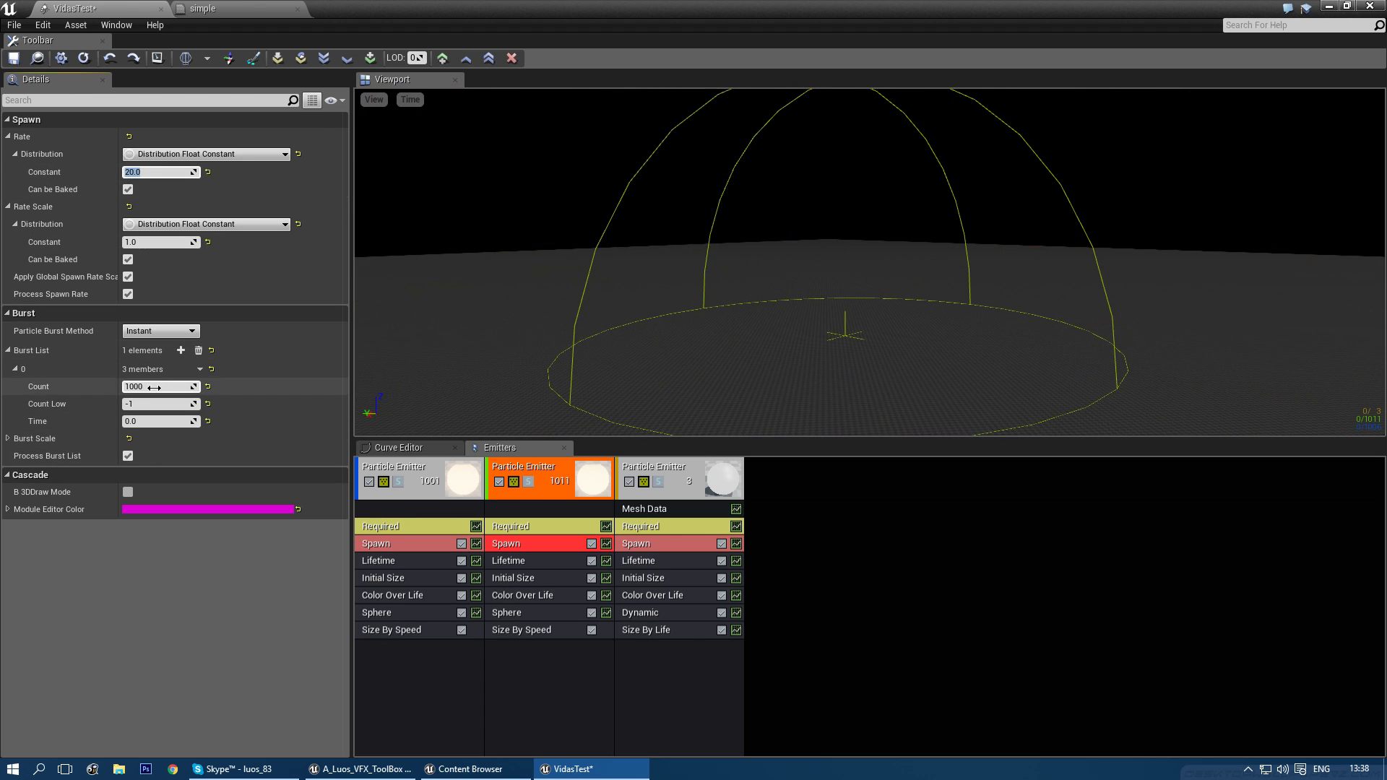
{"action": "type", "text": "0"}
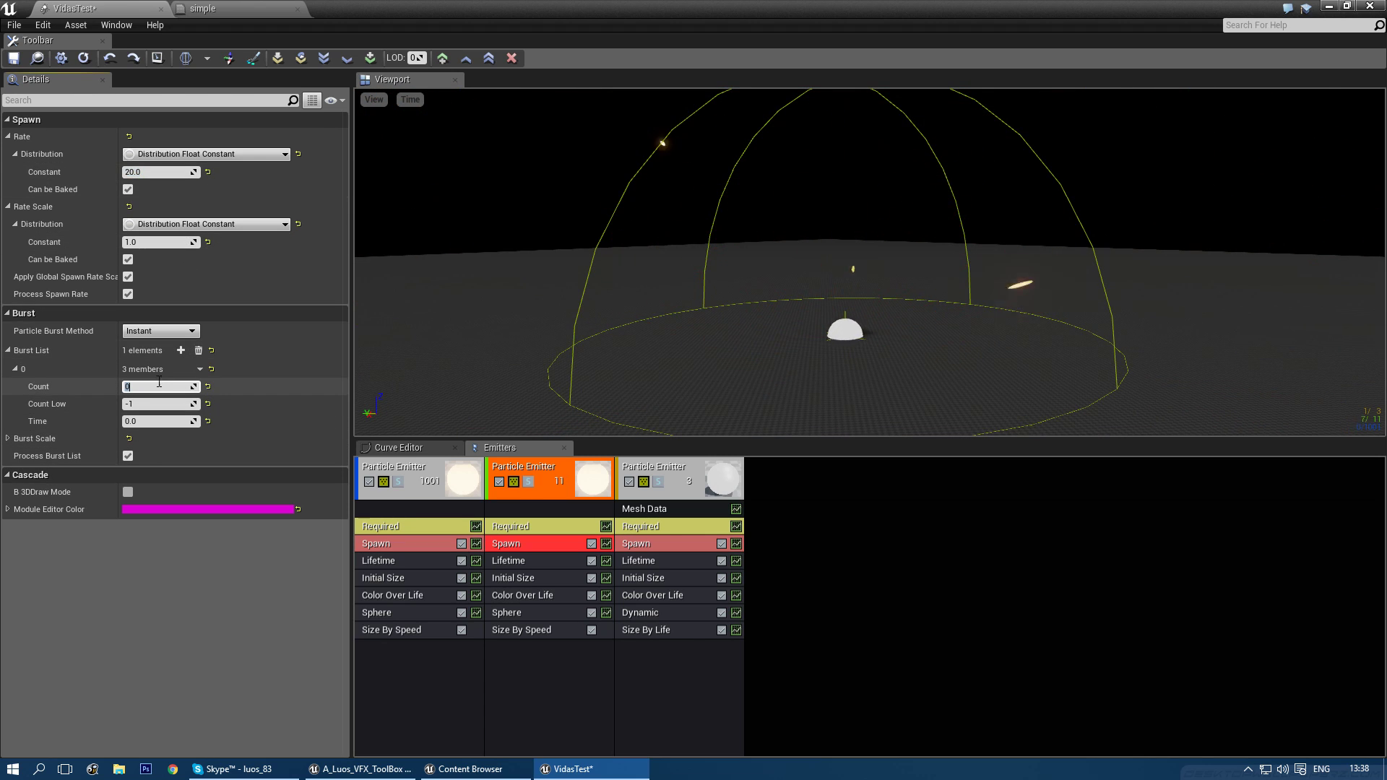
{"action": "left_click", "coordinate": [162, 242]}
{"action": "type", "text": "20"}
{"action": "key", "text": "Return"}
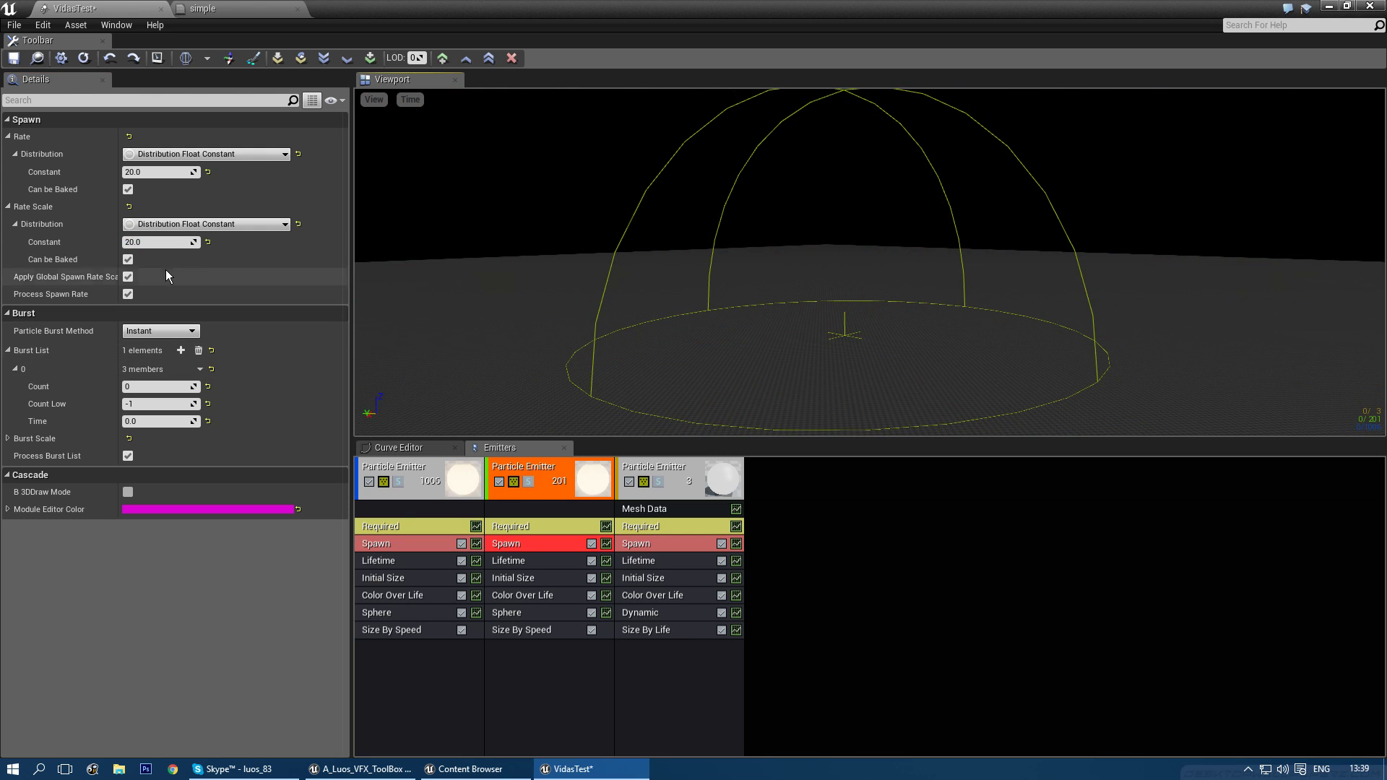
- Add a Size By Life module to the copied emitter and reset its curve points
{"action": "right_click", "coordinate": [517, 643]}
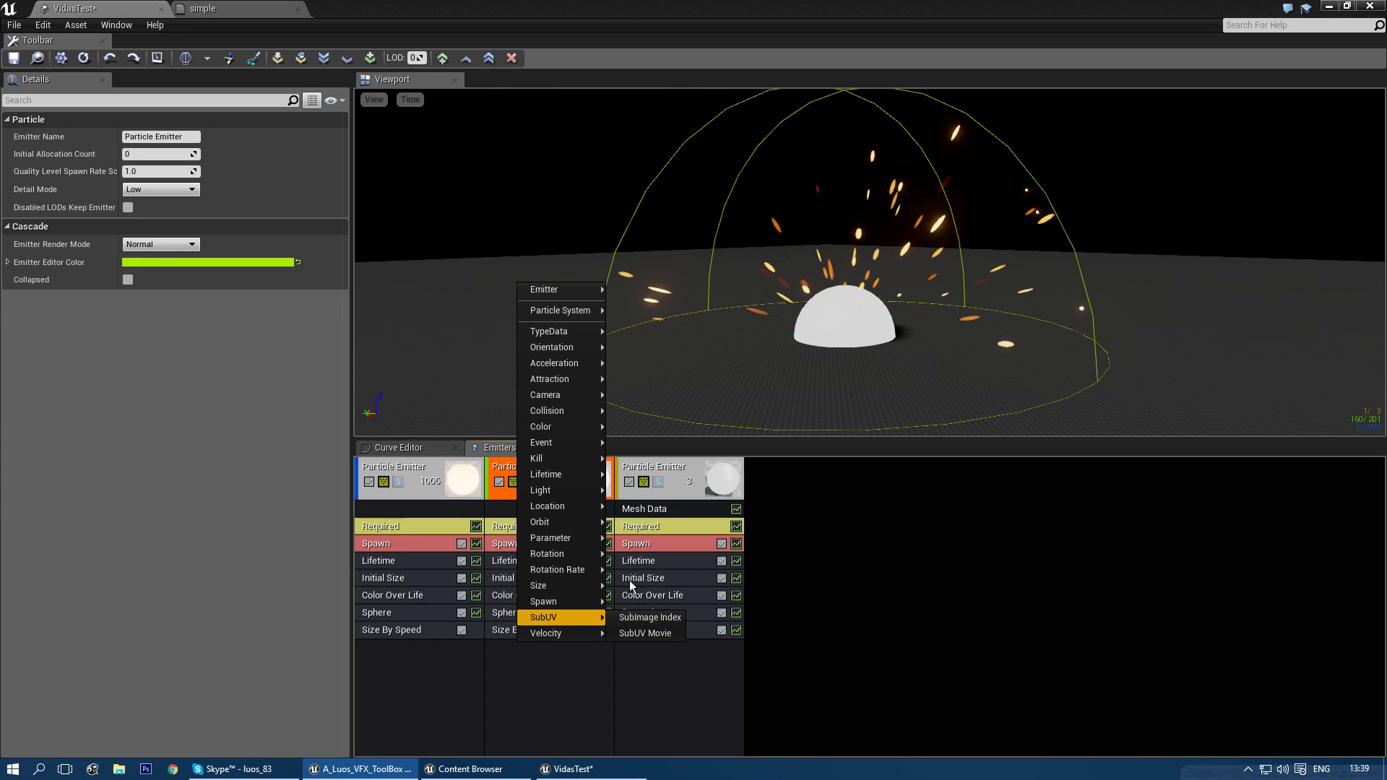
{"action": "mouse_move", "coordinate": [585, 588]}
{"action": "left_click", "coordinate": [661, 613]}
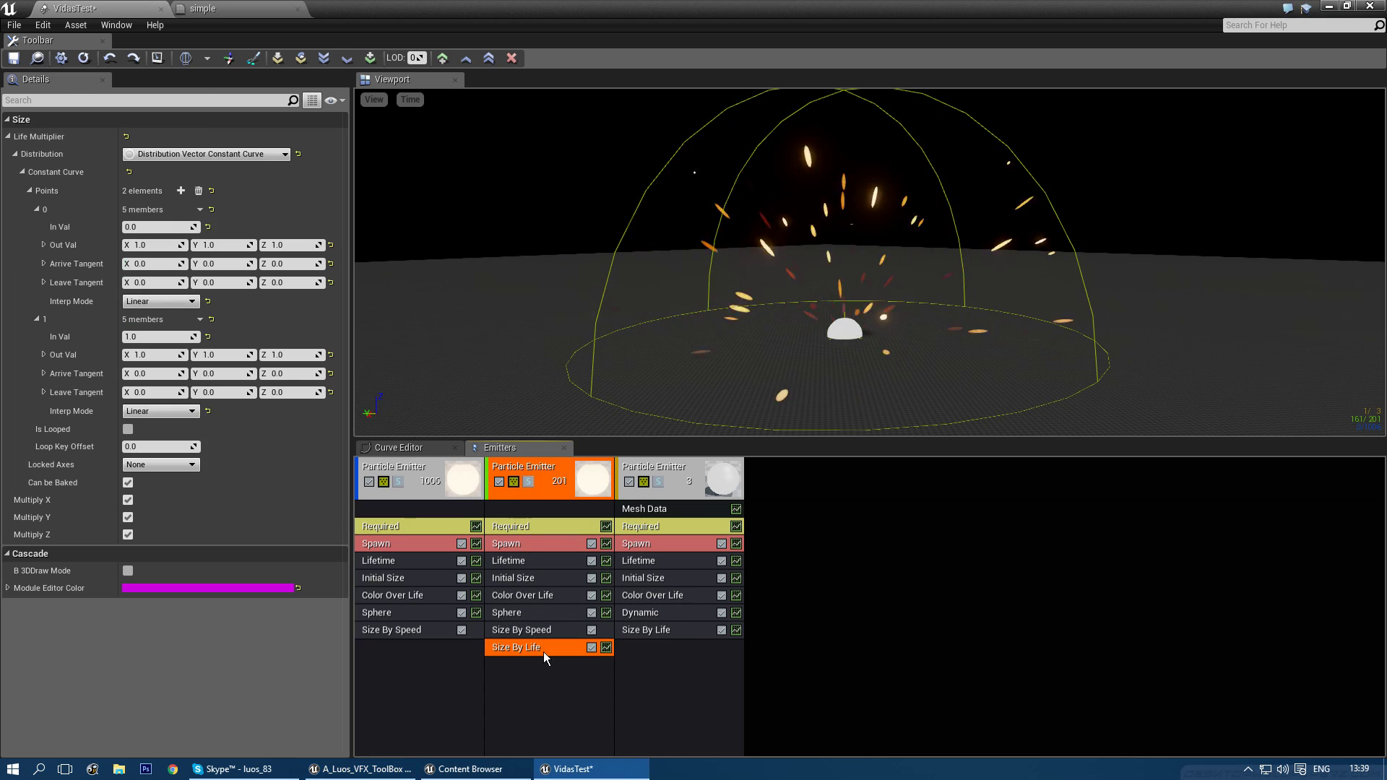
{"action": "left_click", "coordinate": [199, 191]}
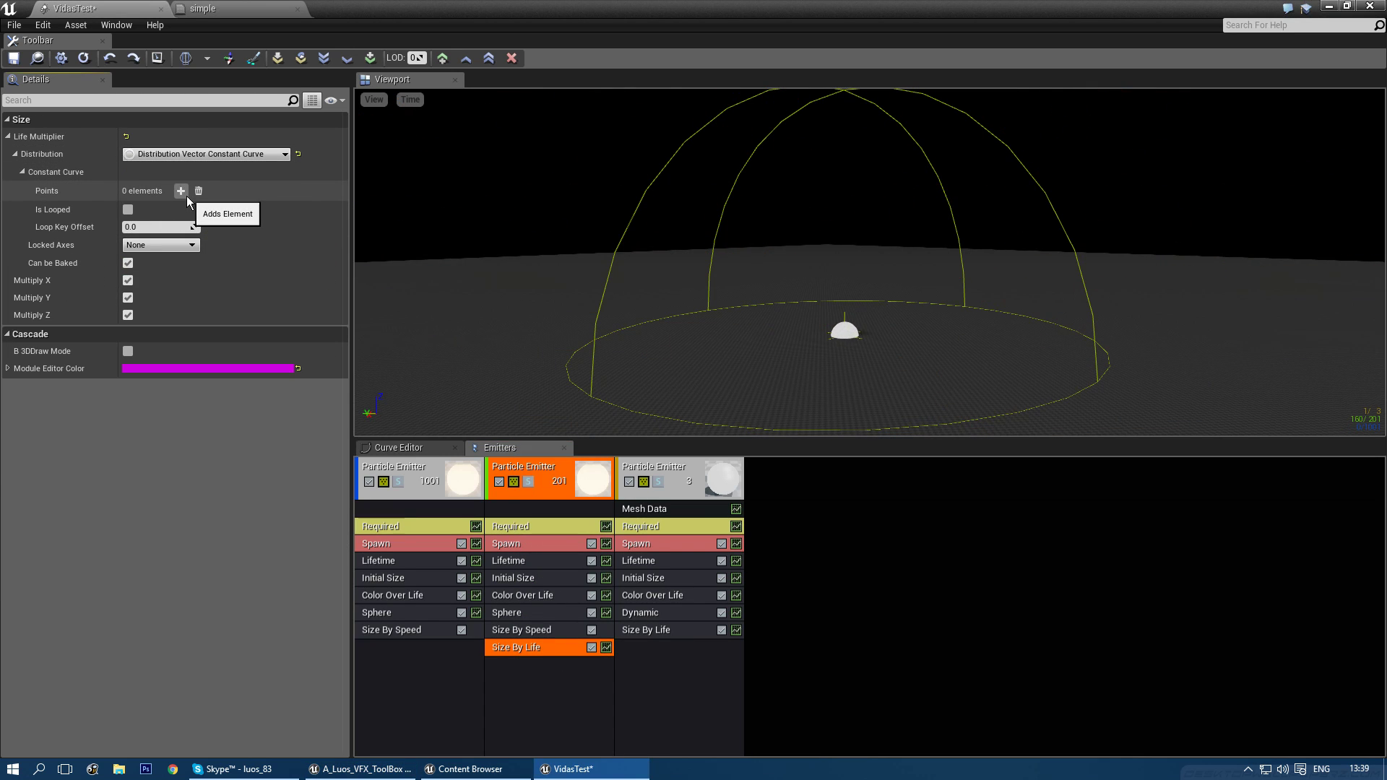
{"action": "left_click", "coordinate": [184, 193]}
{"action": "left_click", "coordinate": [184, 193]}
{"action": "left_click", "coordinate": [184, 192]}
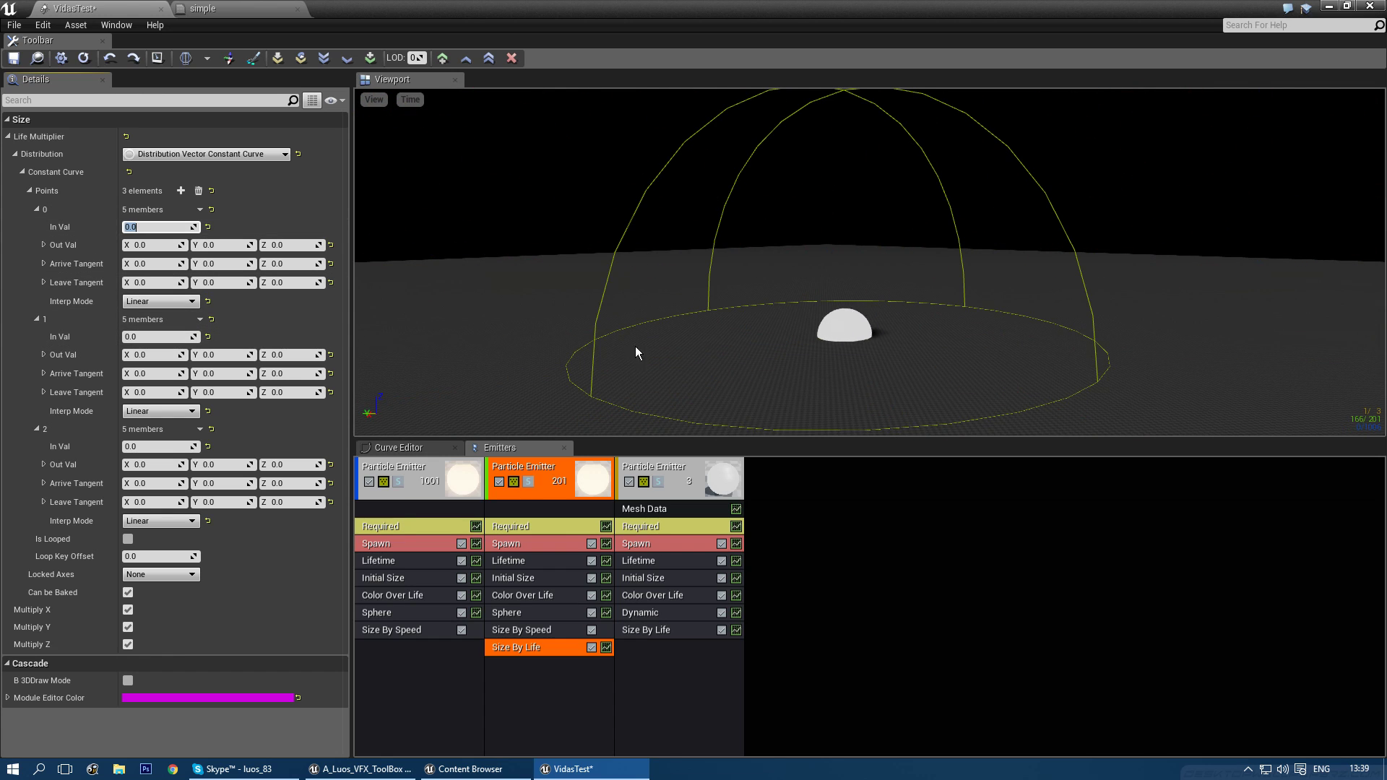
- Set point 1's time to 0.05 and point 2 to time 0.1 with size 1 on all axes
{"action": "left_click", "coordinate": [154, 338]}
{"action": "type", "text": "0.1"}
{"action": "key", "text": "BackSpace"}
{"action": "type", "text": "05"}
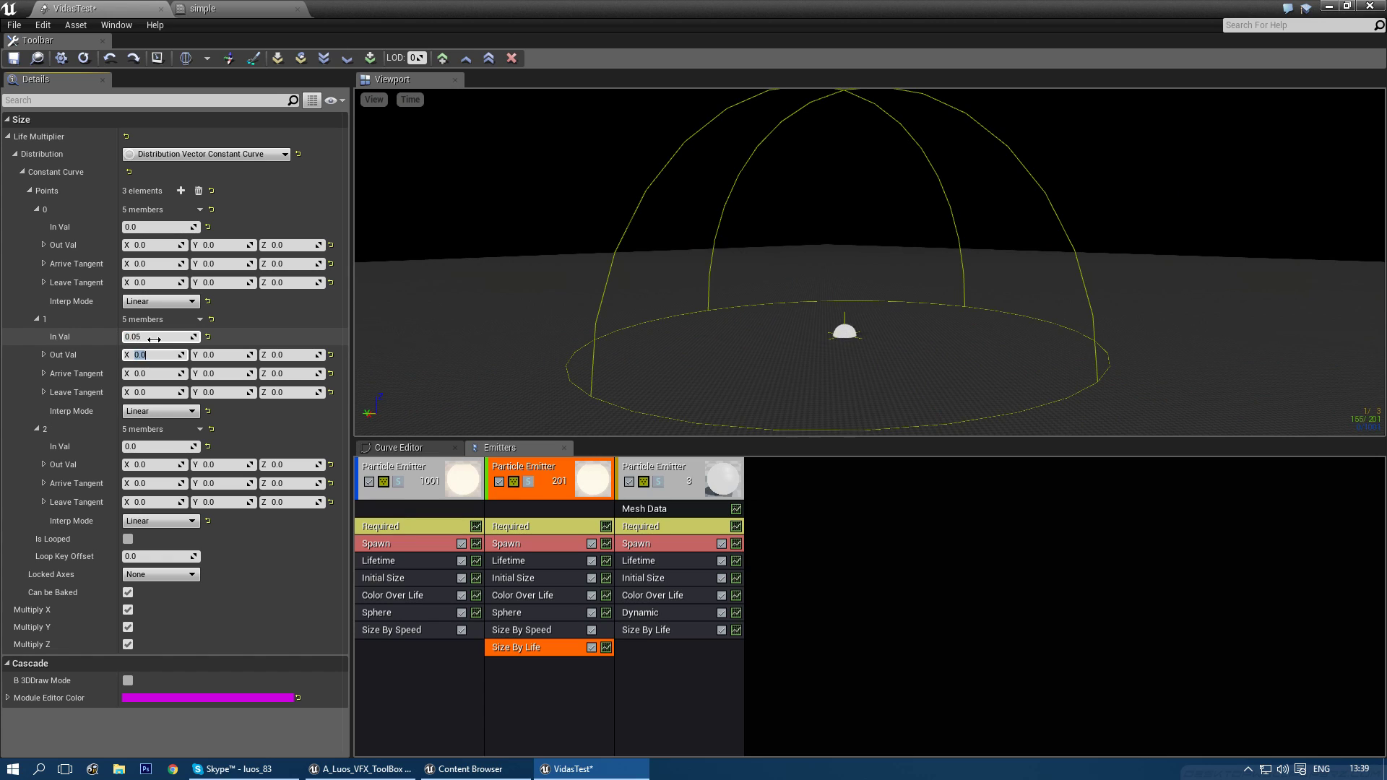
{"action": "key", "text": "Return"}
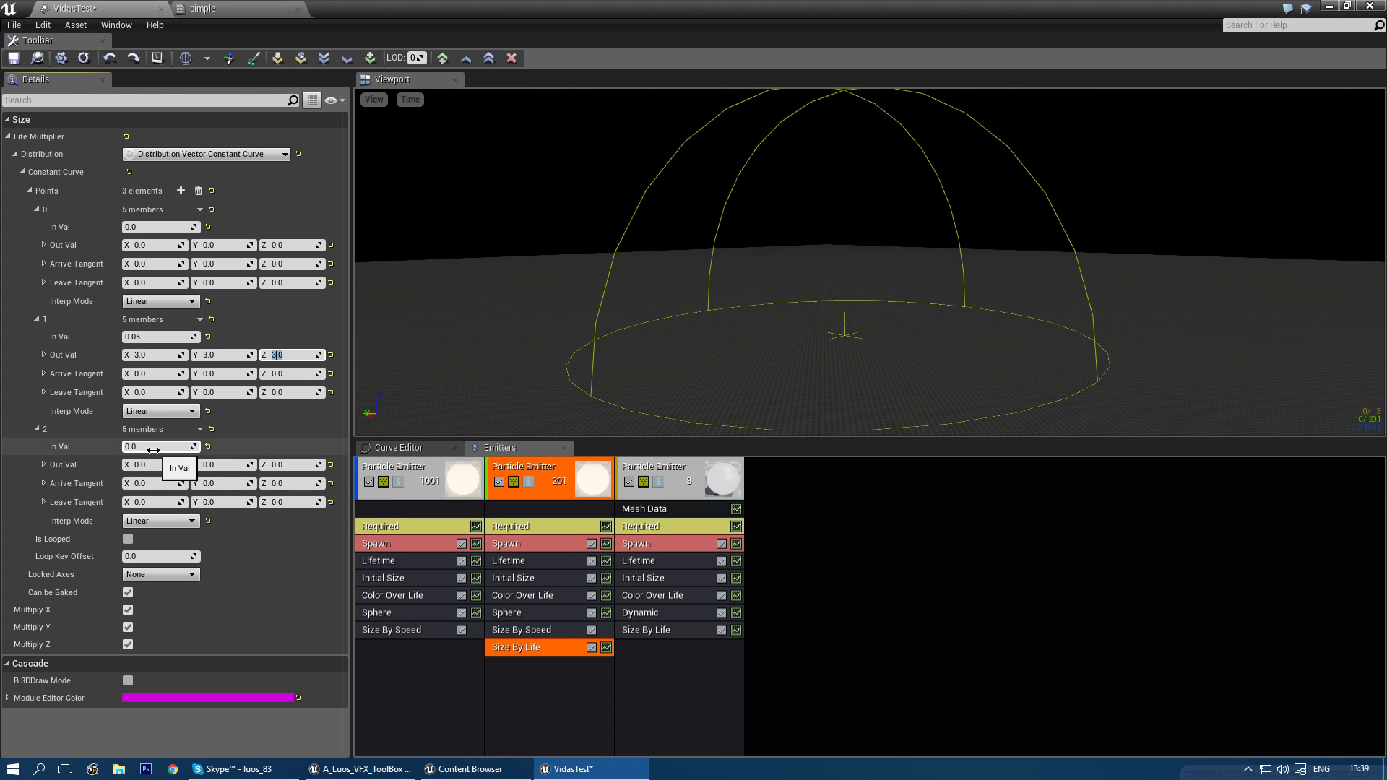
{"action": "left_click", "coordinate": [153, 451]}
{"action": "type", "text": "0.1"}
{"action": "key", "text": "Tab"}
{"action": "type", "text": "1"}
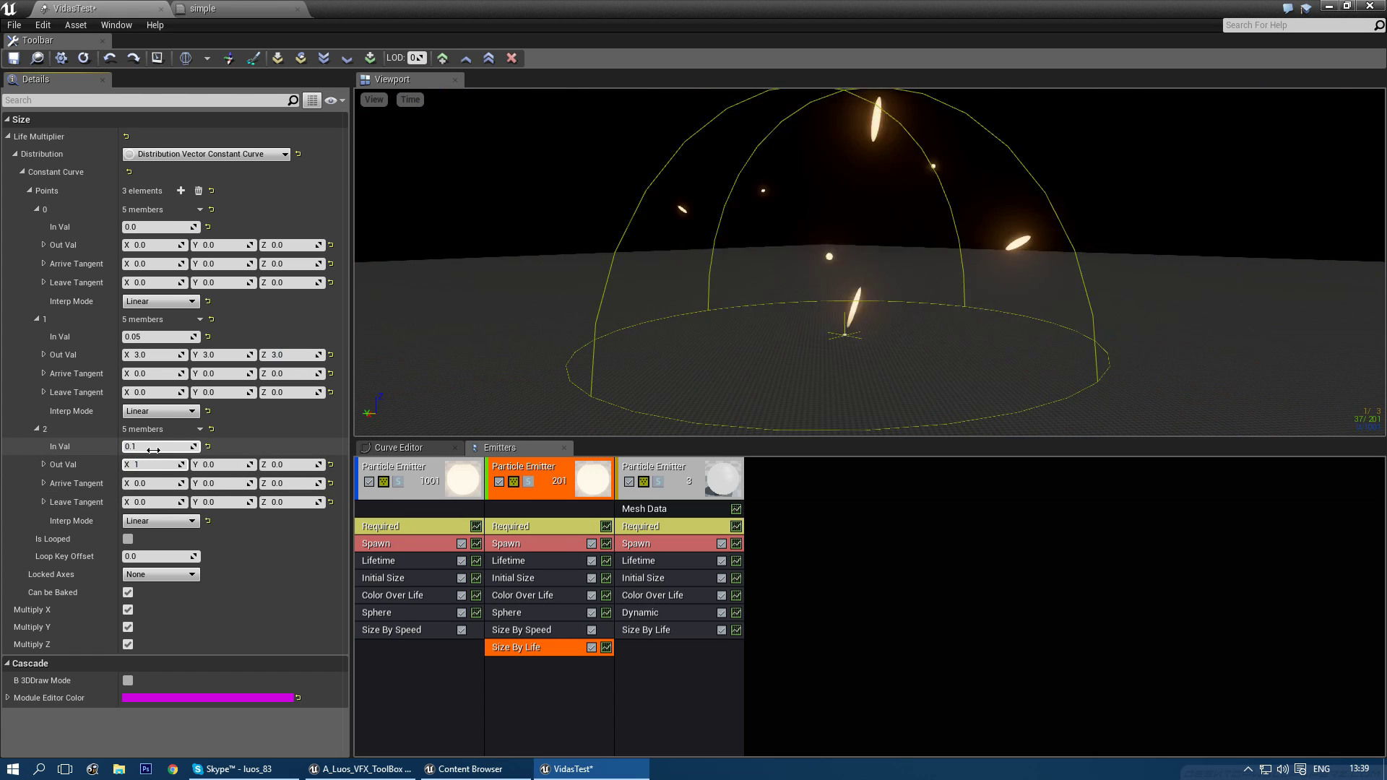
{"action": "key", "text": "Tab"}
{"action": "type", "text": "1"}
{"action": "key", "text": "Tab"}
{"action": "type", "text": "1"}
{"action": "key", "text": "Return"}
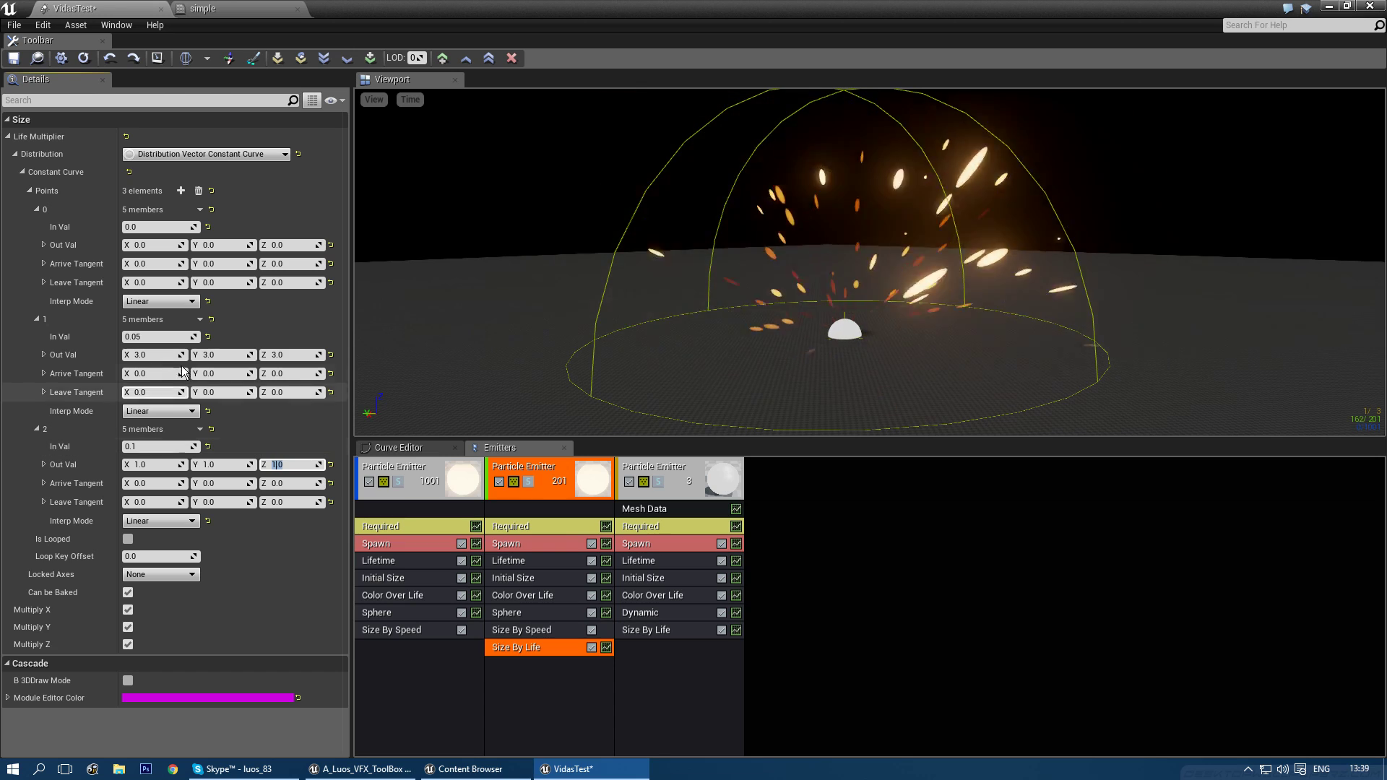
- Add a third size curve point at time 1.0
{"action": "left_click", "coordinate": [182, 193]}
{"action": "left_click", "coordinate": [145, 556]}
{"action": "type", "text": "1"}
{"action": "key", "text": "Tab"}
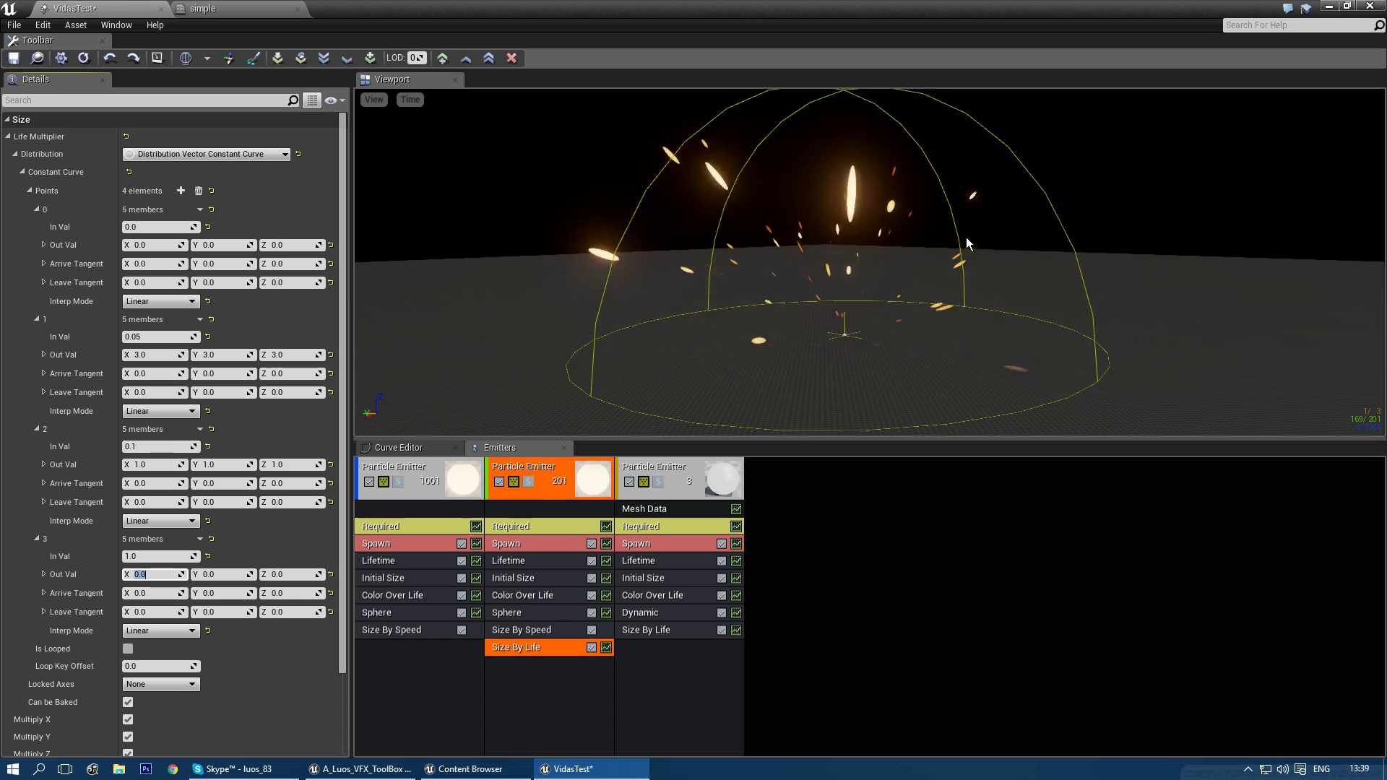
- Move the first two curve points to times 0.01 and 0.05
{"action": "left_click", "coordinate": [149, 354]}
{"action": "left_click", "coordinate": [149, 336]}
{"action": "type", "text": "0.01"}
{"action": "key", "text": "Return"}
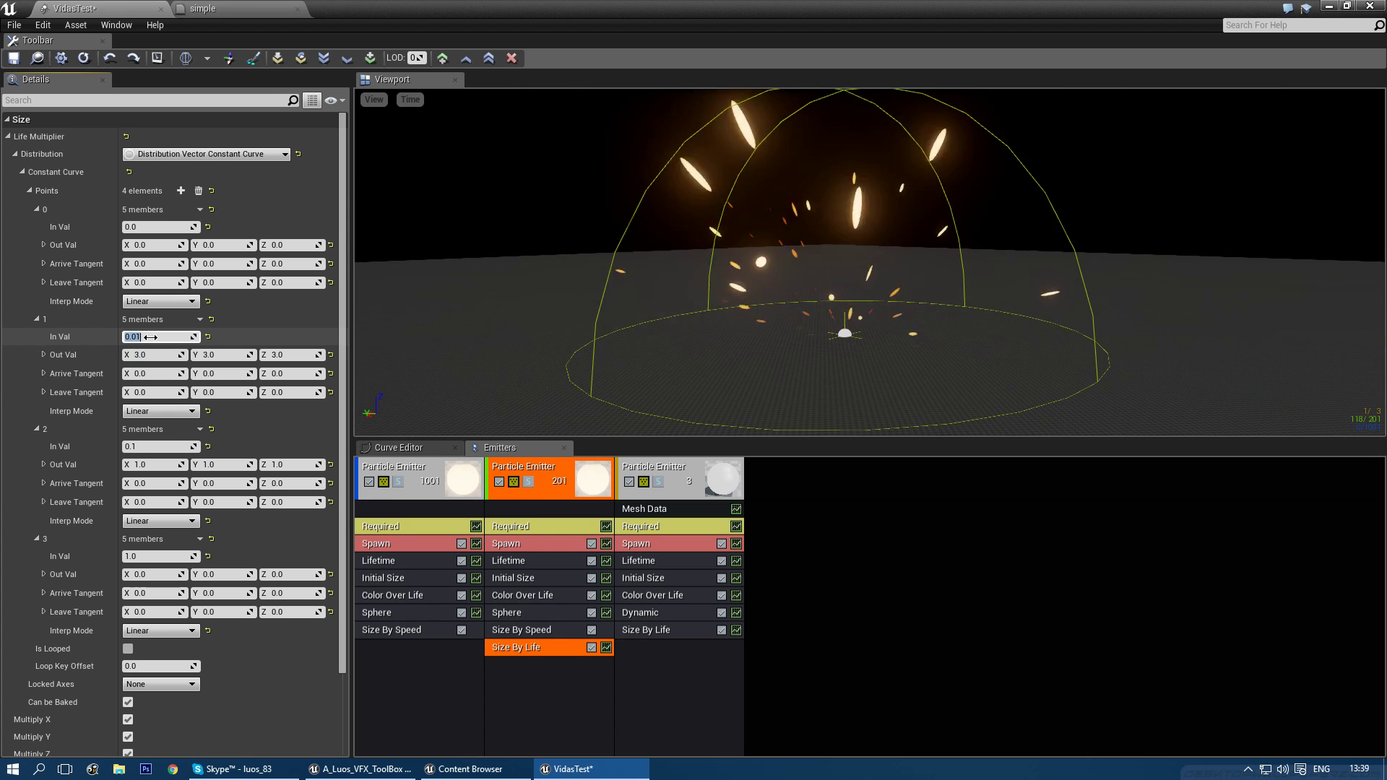
{"action": "left_click", "coordinate": [152, 446]}
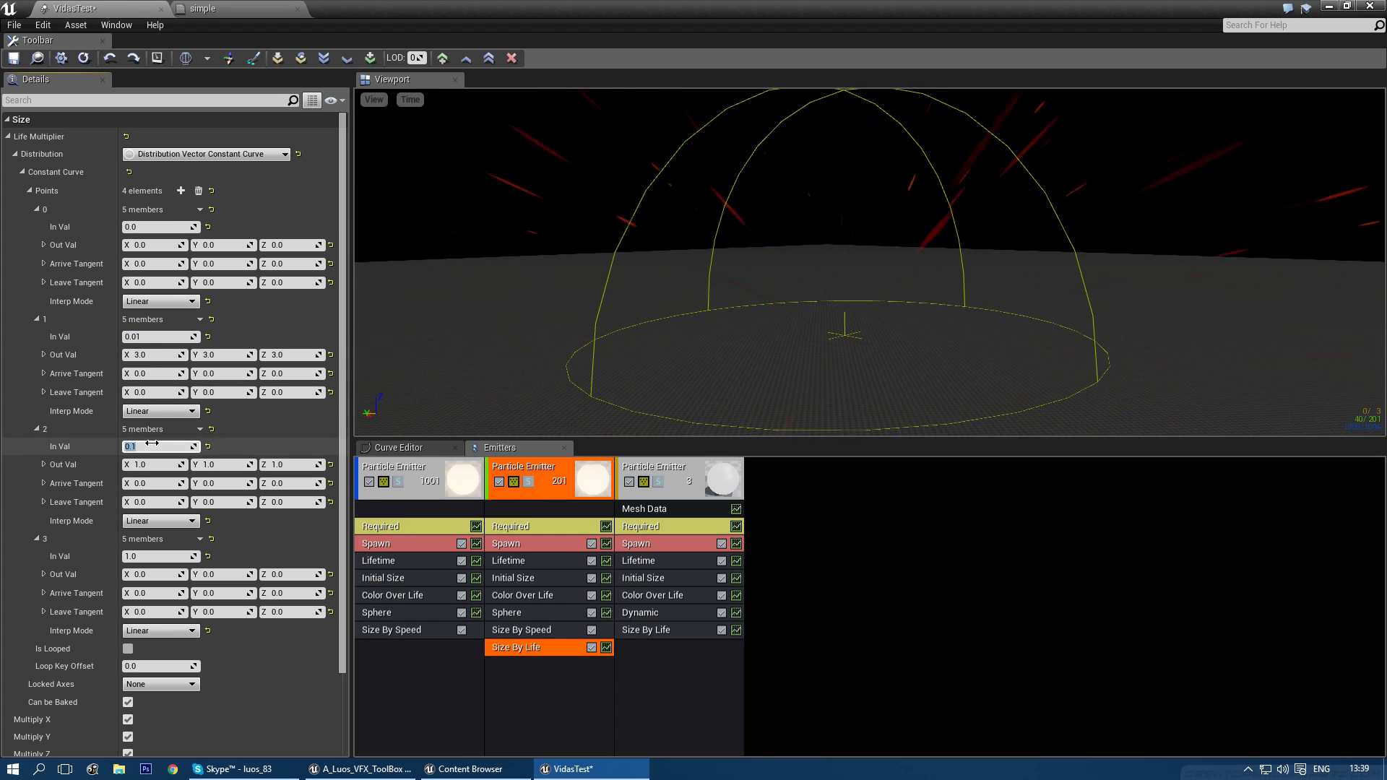
{"action": "type", "text": "0.05"}
{"action": "key", "text": "Return"}
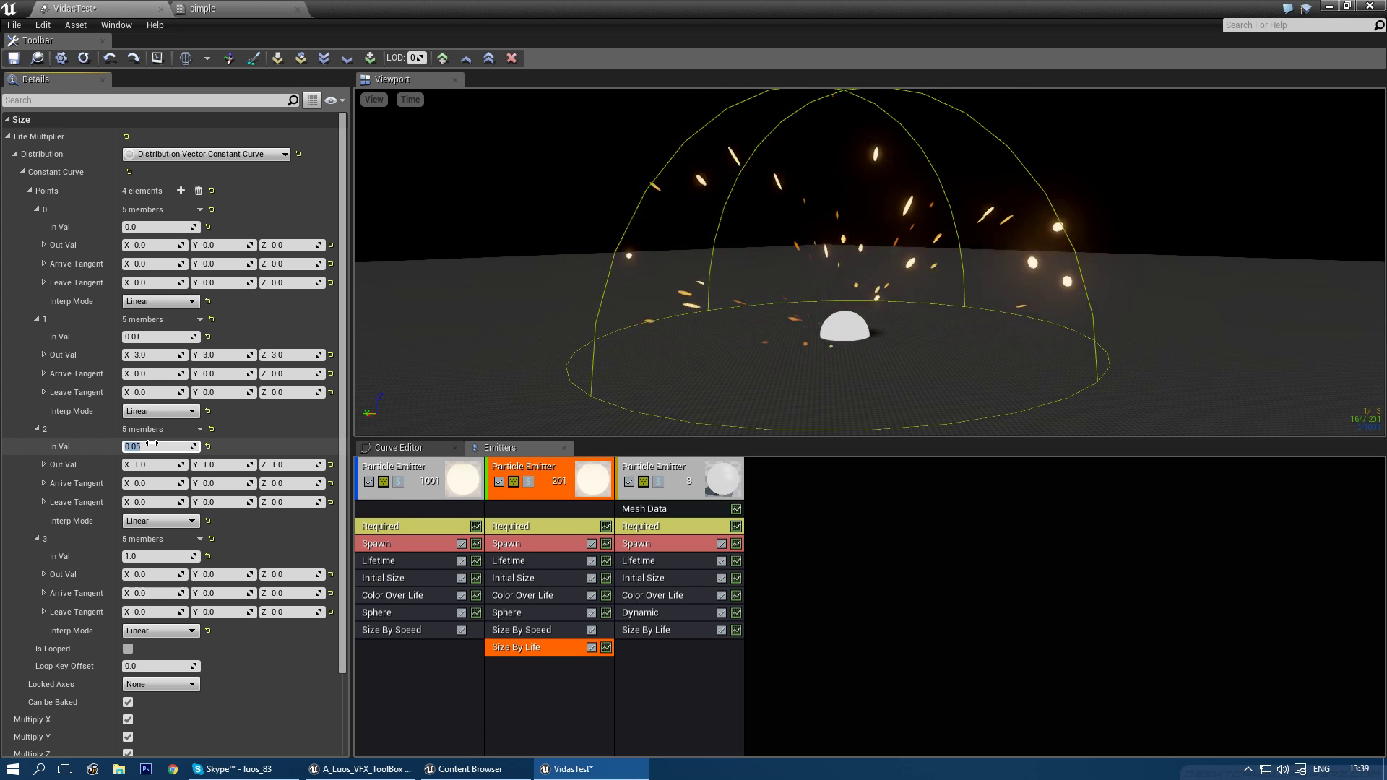
{"action": "right_click_drag", "start_coordinate": [876, 383], "coordinate": [877, 373]}
{"action": "right_click_drag", "start_coordinate": [900, 323], "coordinate": [900, 343]}
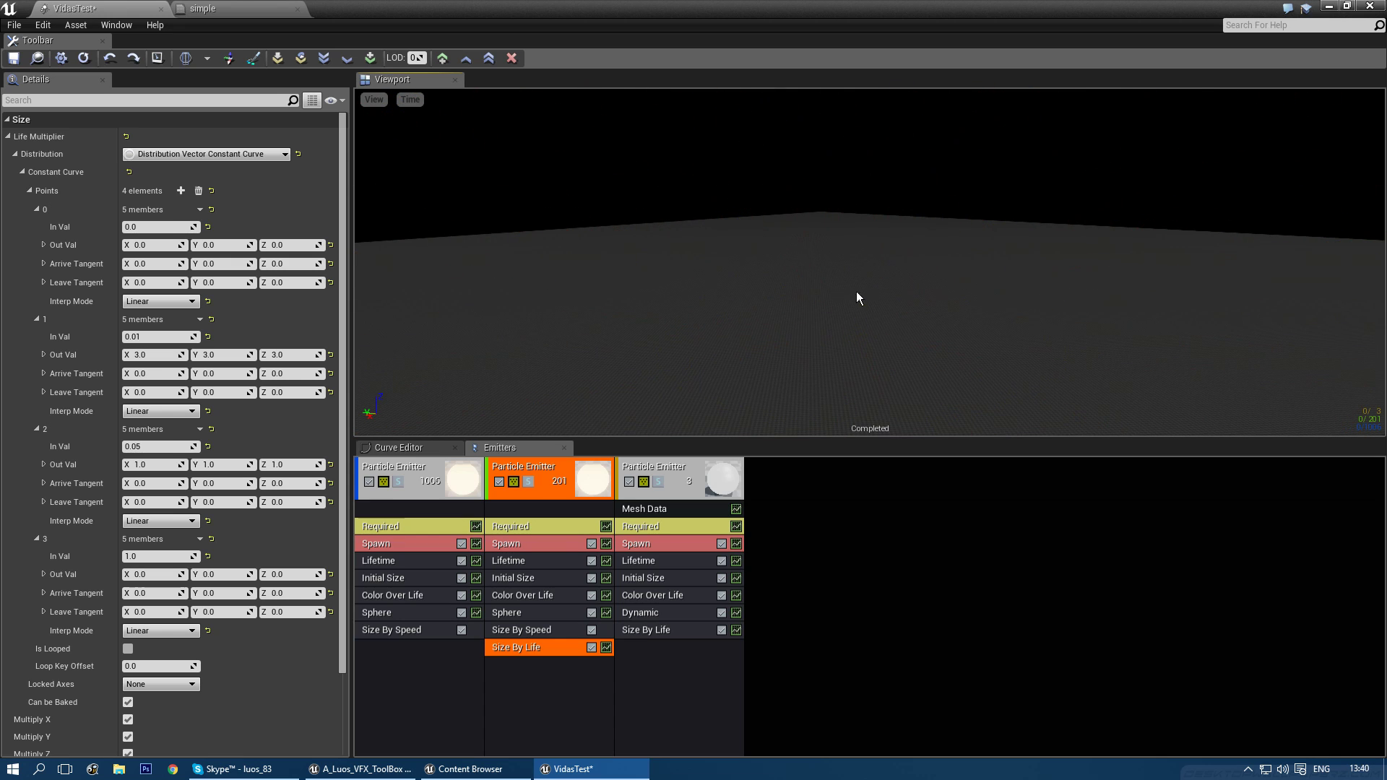
{"action": "right_click_drag", "start_coordinate": [1051, 328], "coordinate": [1055, 336]}
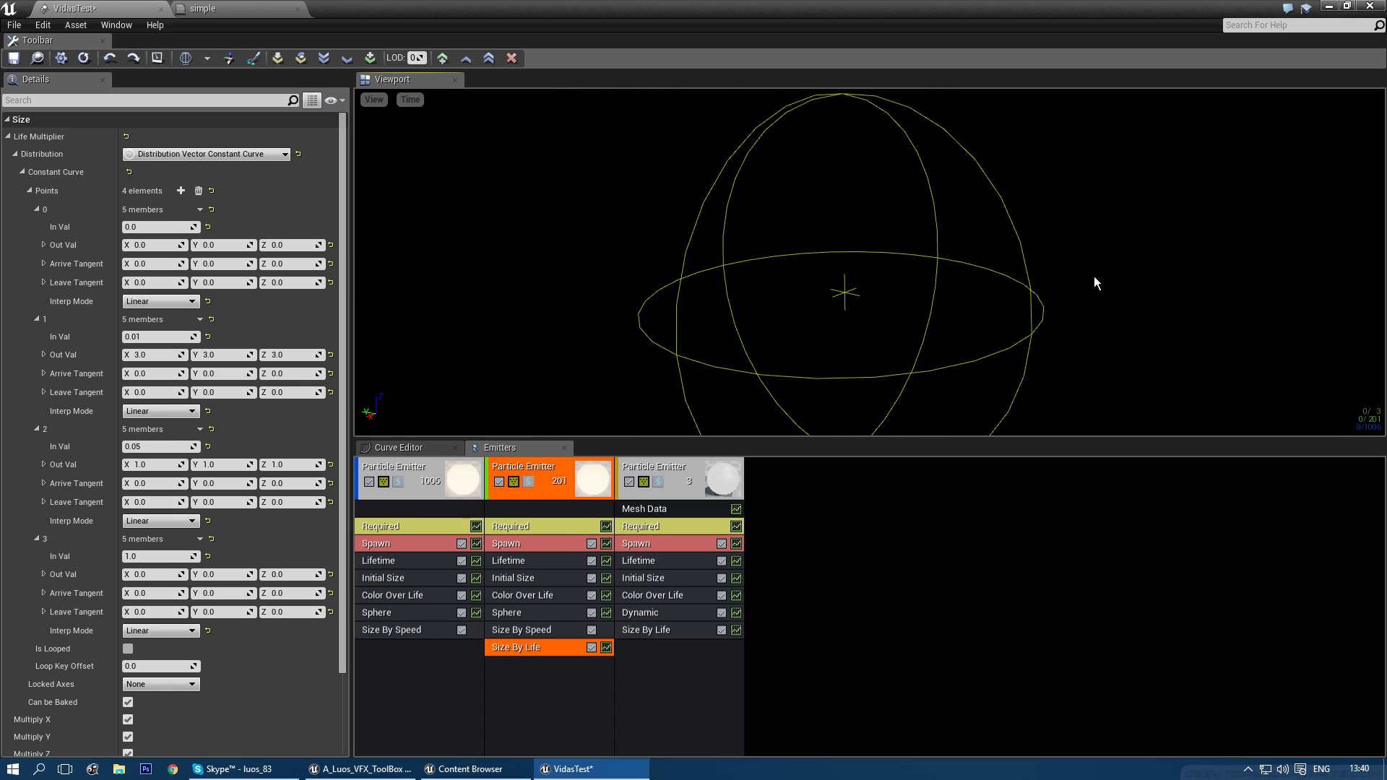
- Add a new sprite emitter using the Ringmats material
{"action": "left_click", "coordinate": [853, 490]}
{"action": "right_click", "coordinate": [781, 475]}
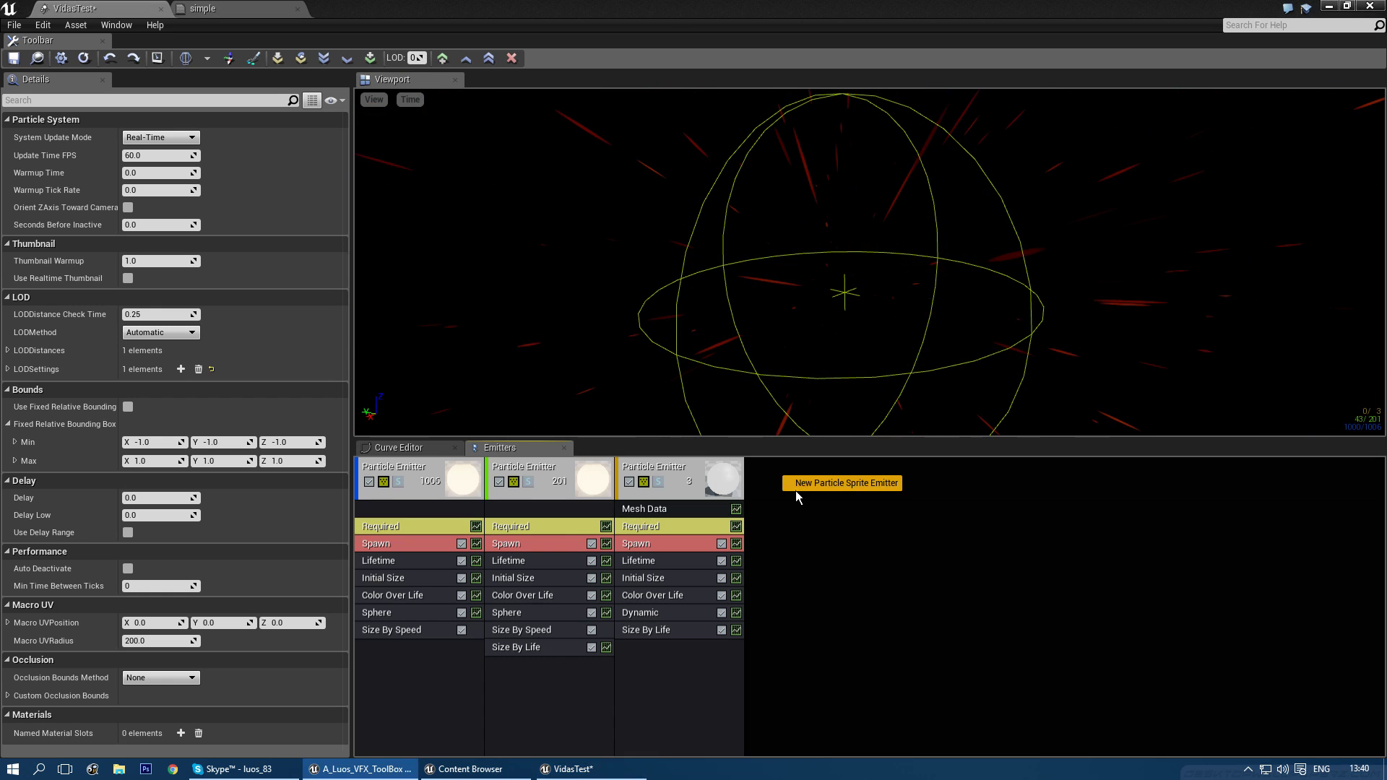
{"action": "left_click", "coordinate": [812, 483]}
{"action": "left_click", "coordinate": [777, 521]}
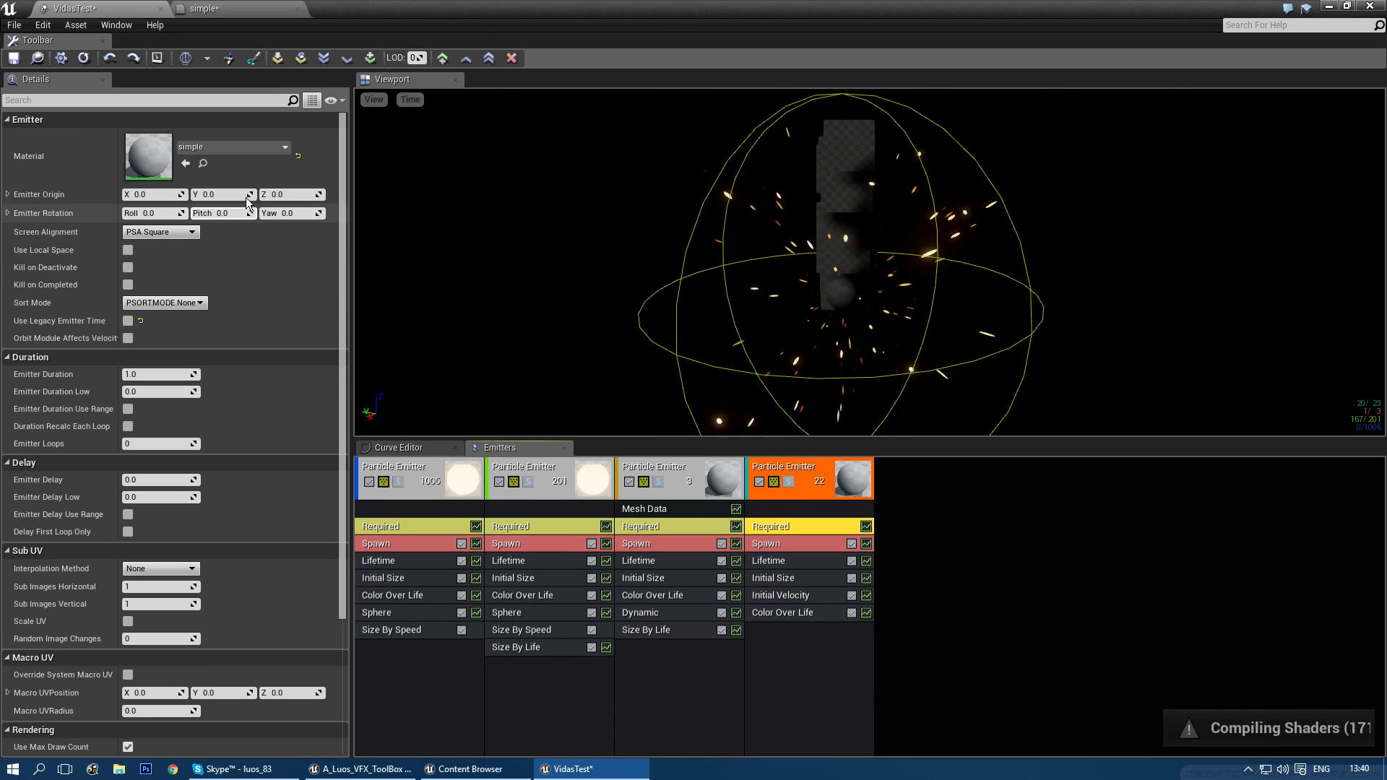
{"action": "left_click", "coordinate": [232, 148]}
{"action": "type", "text": "ring"}
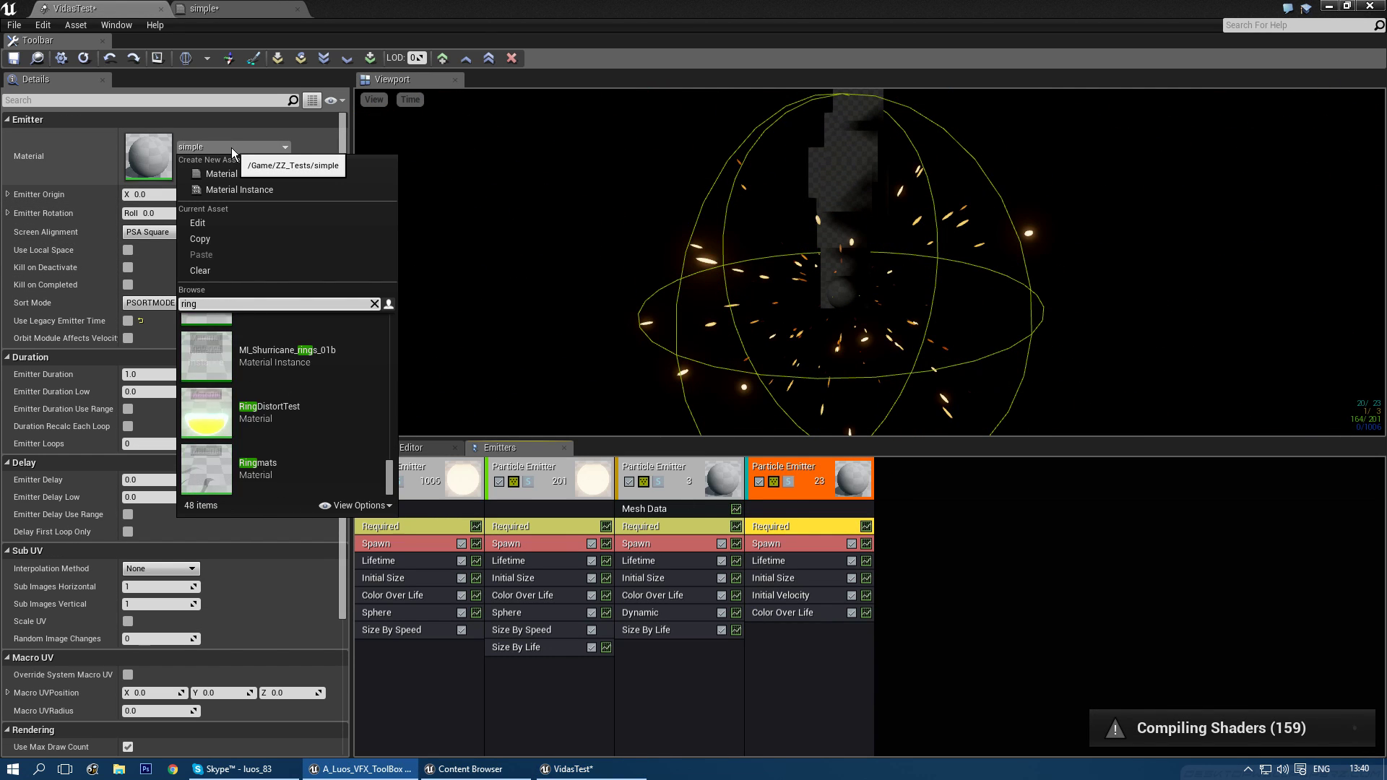
{"action": "scroll", "coordinate": [271, 455], "scroll_direction": "up", "scroll_amount": 1}
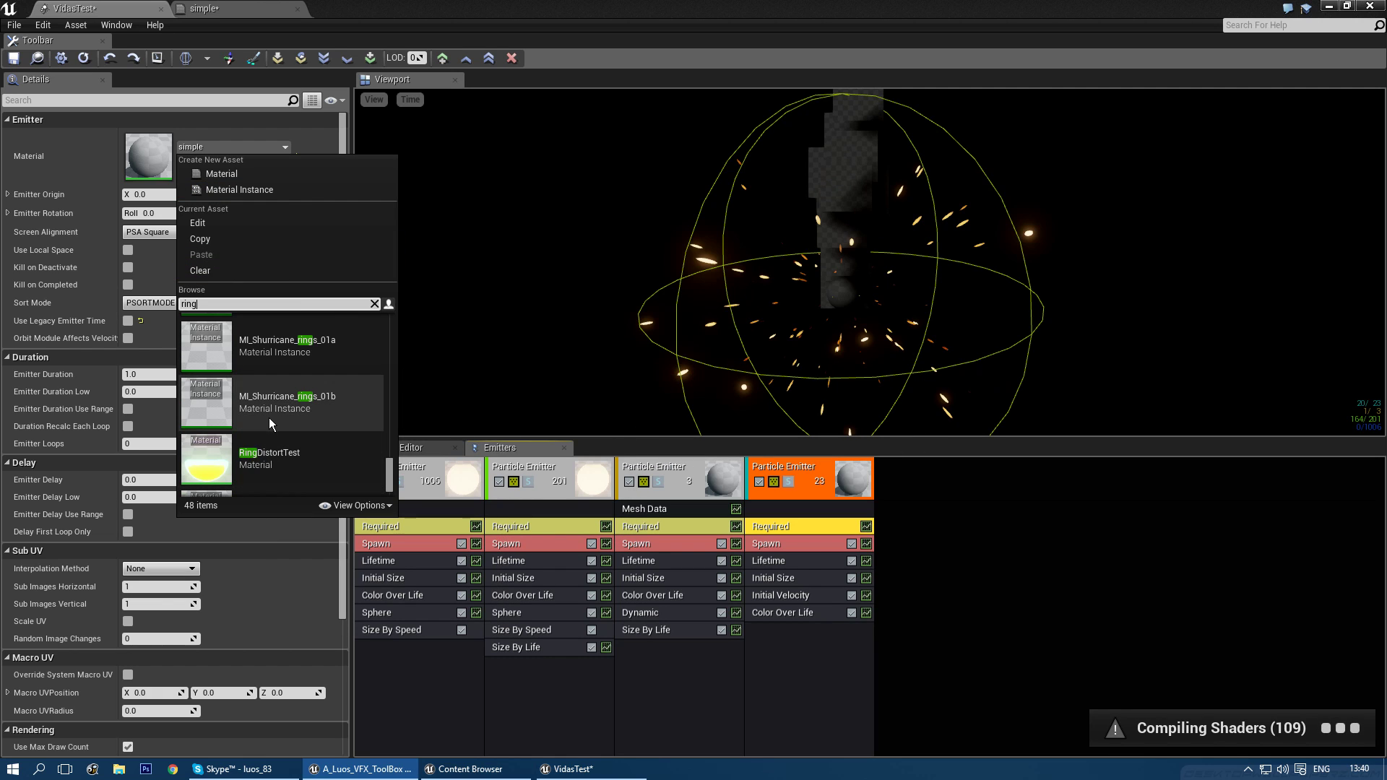
{"action": "scroll", "coordinate": [275, 461], "scroll_direction": "down", "scroll_amount": 1}
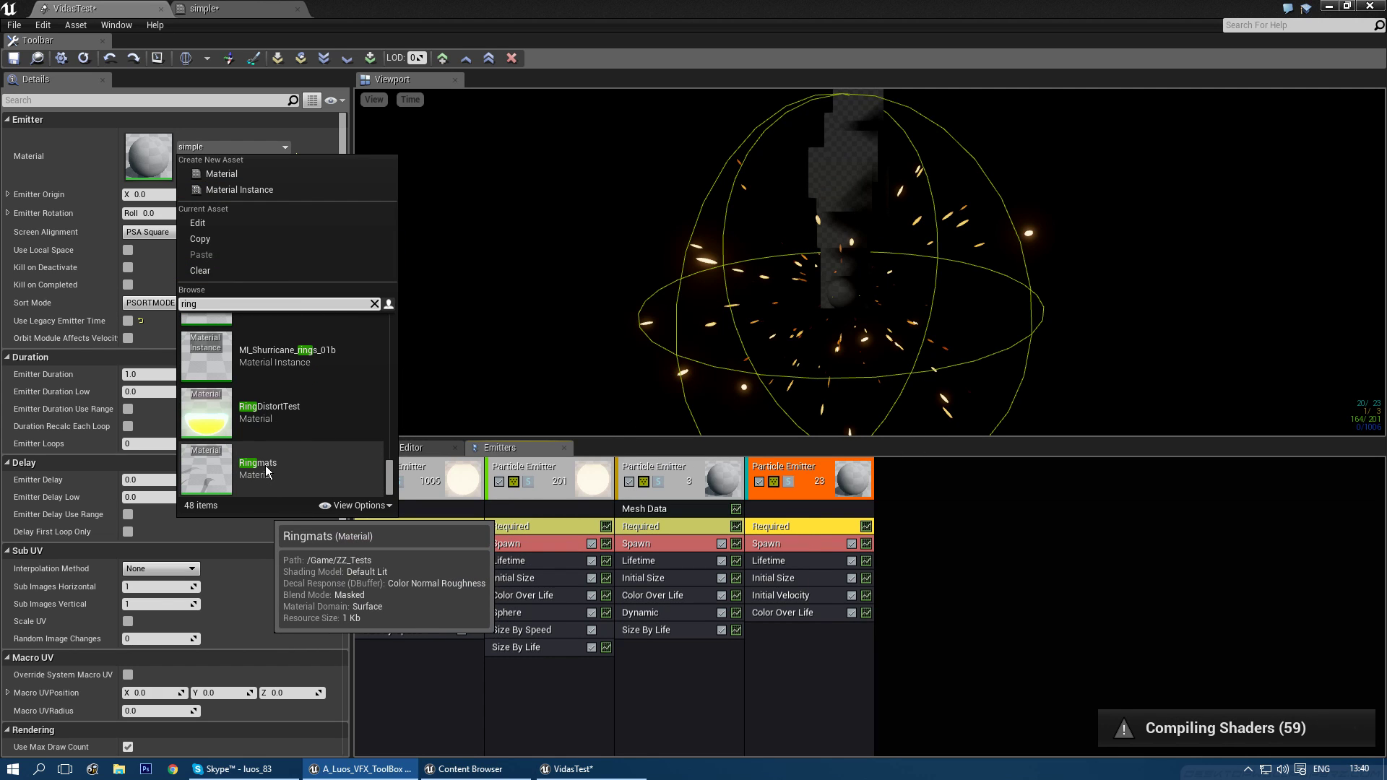
{"action": "left_click", "coordinate": [265, 465]}
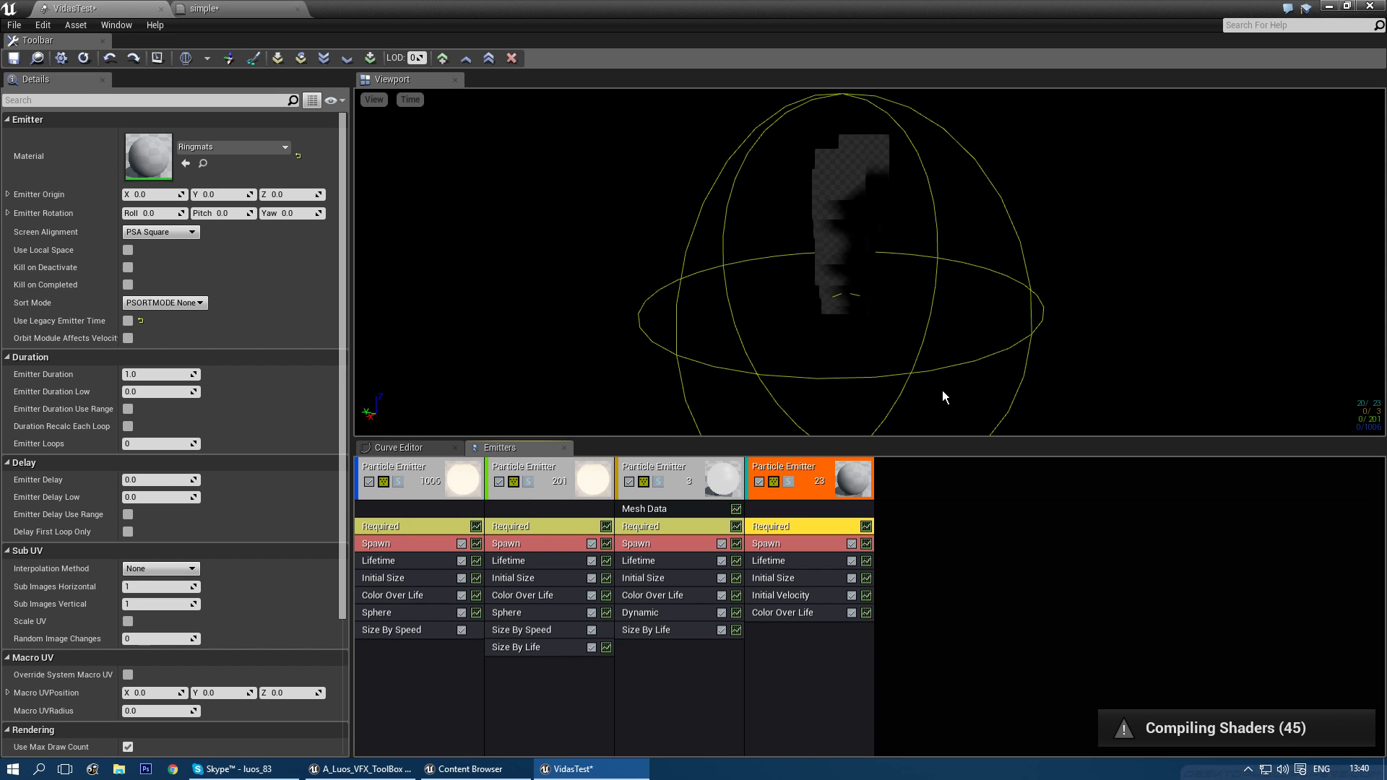
- Delete the ring emitter's Initial Velocity module
{"action": "right_click_drag", "start_coordinate": [942, 390], "coordinate": [931, 351]}
{"action": "key", "text": "w"}
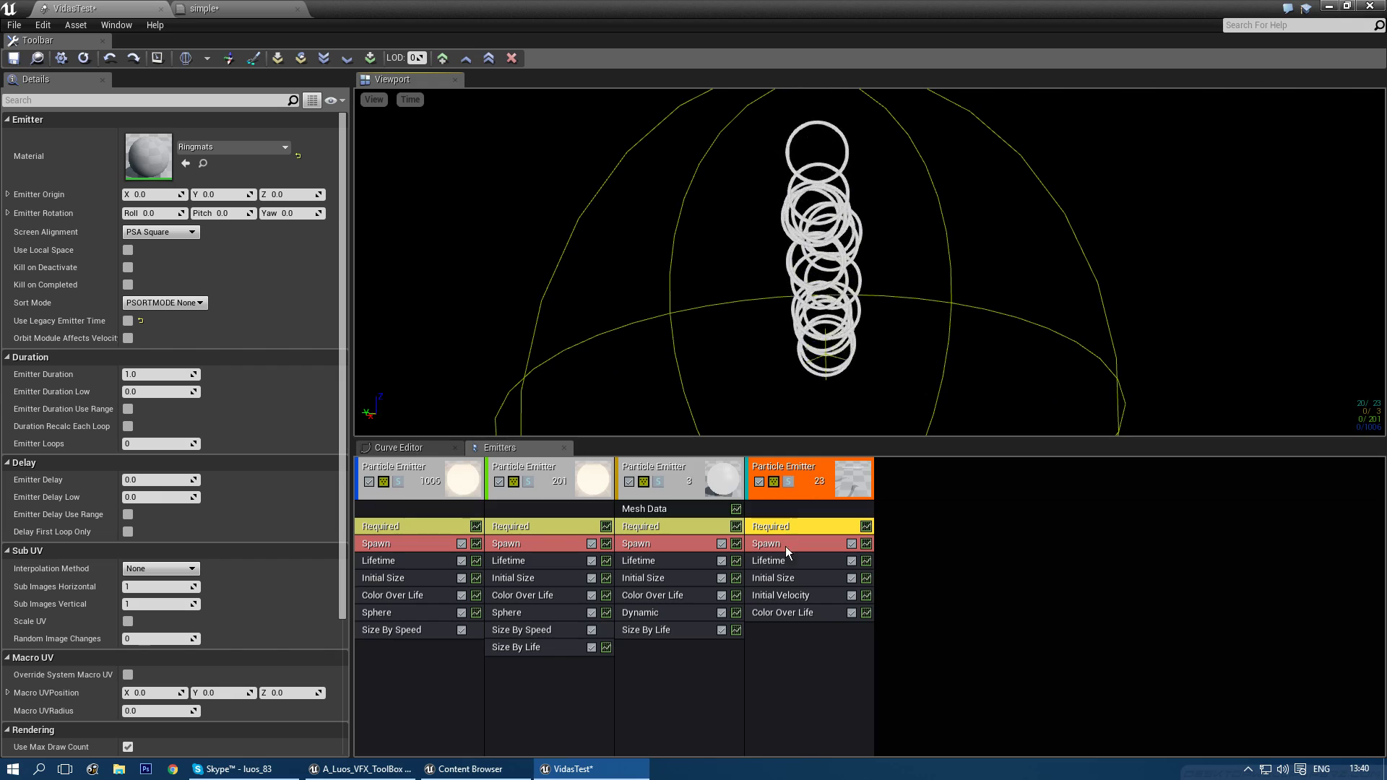
{"action": "left_click", "coordinate": [780, 596]}
{"action": "key", "text": "Delete"}
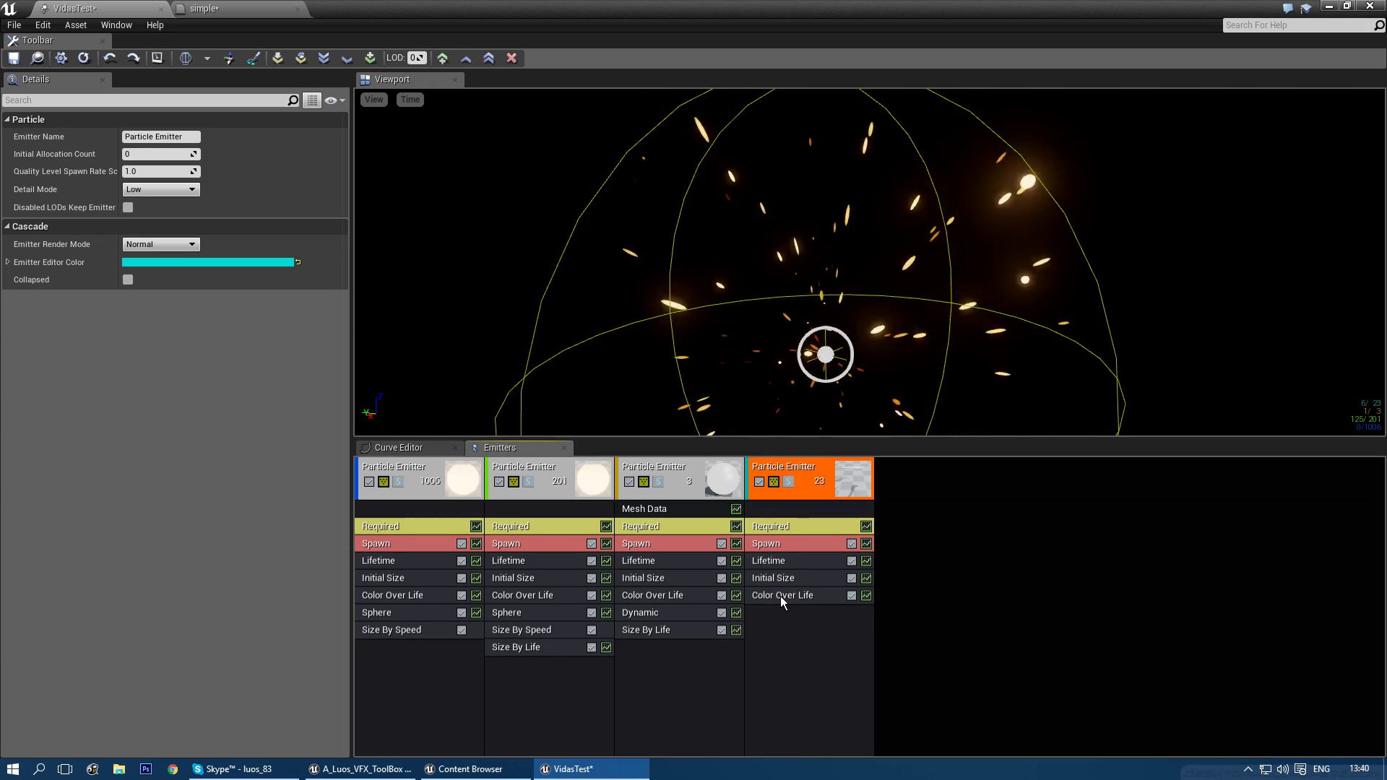
- Set the ring emitter's spawn rate to 0 and add a burst list entry
{"action": "left_click", "coordinate": [780, 543]}
{"action": "left_click", "coordinate": [171, 176]}
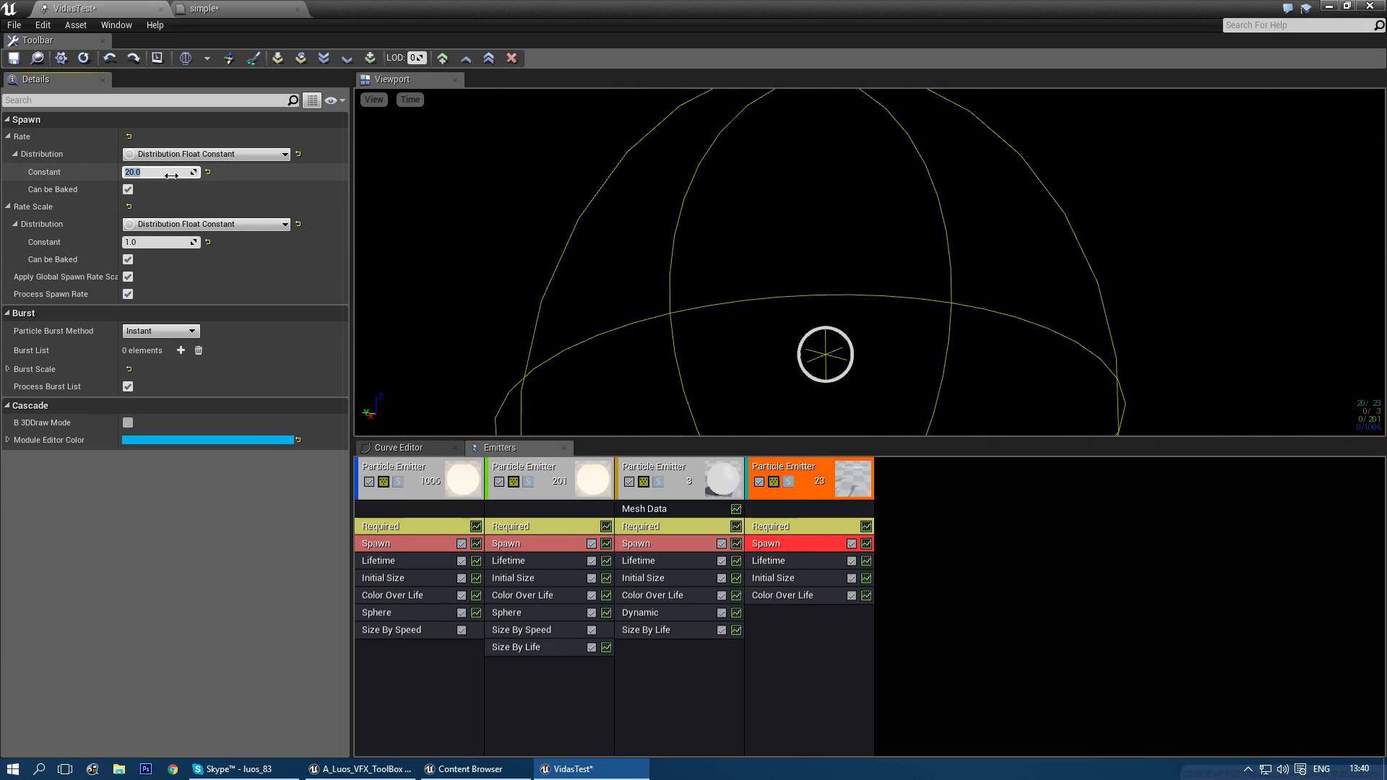
{"action": "type", "text": "0"}
{"action": "key", "text": "Return"}
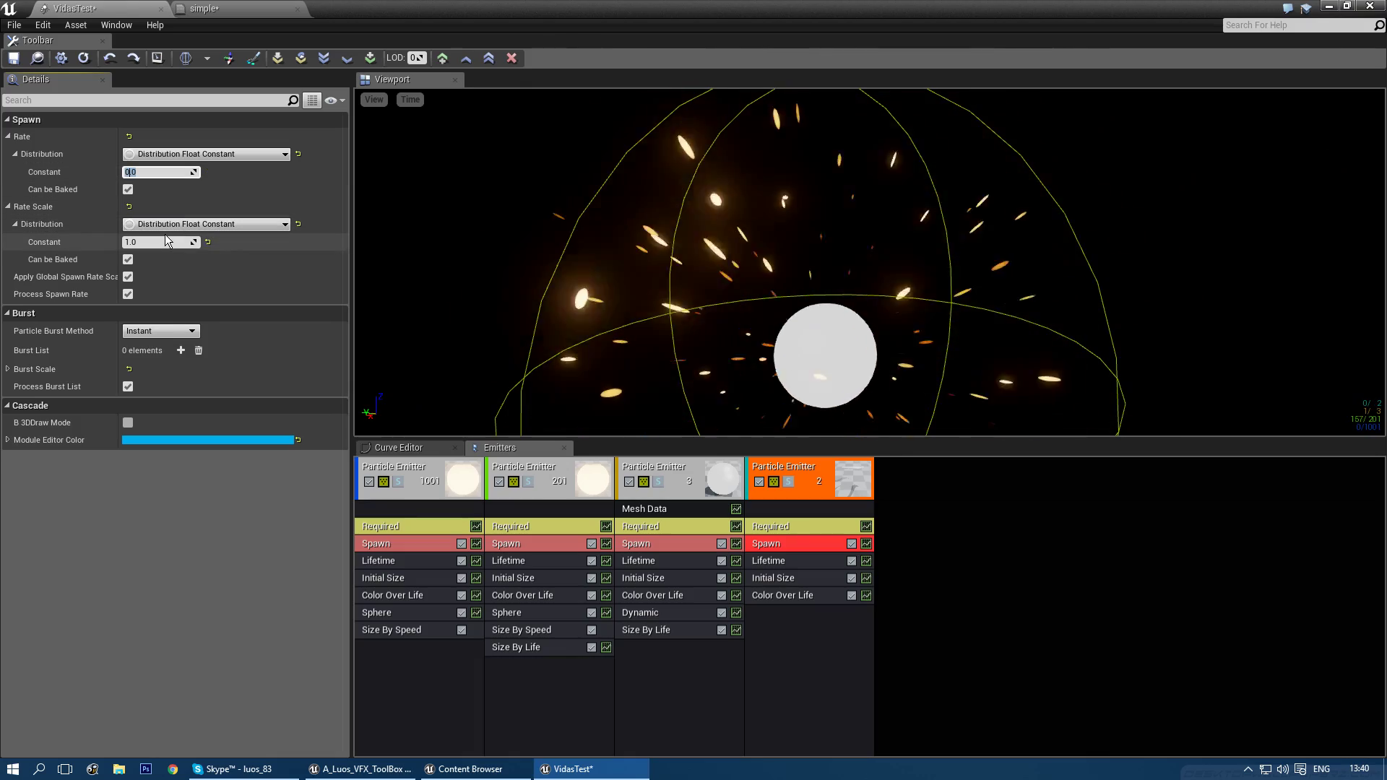
{"action": "left_click", "coordinate": [181, 350]}
{"action": "left_click", "coordinate": [154, 387]}
- Make Color Over Life a constant orange
{"action": "left_click", "coordinate": [812, 591]}
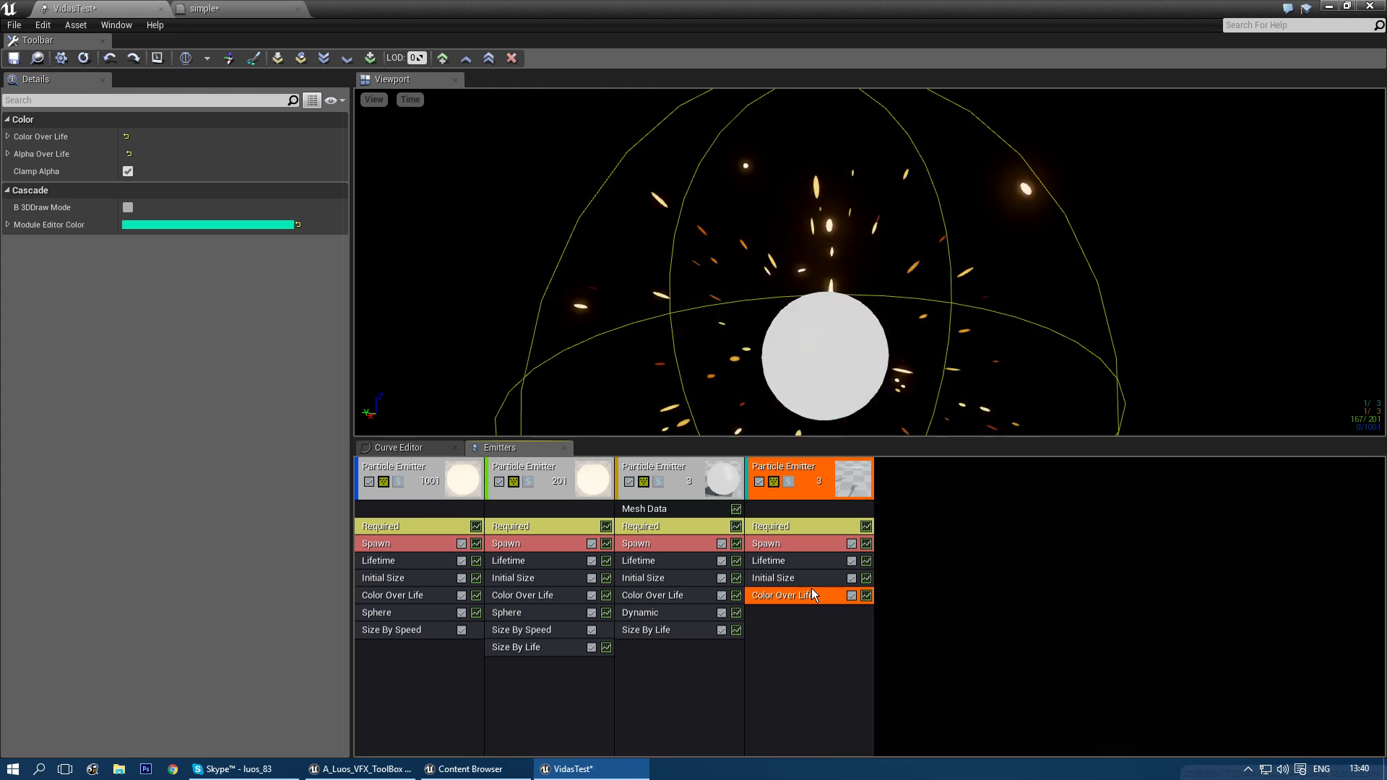
{"action": "right_click", "coordinate": [212, 119]}
{"action": "left_click", "coordinate": [236, 159]}
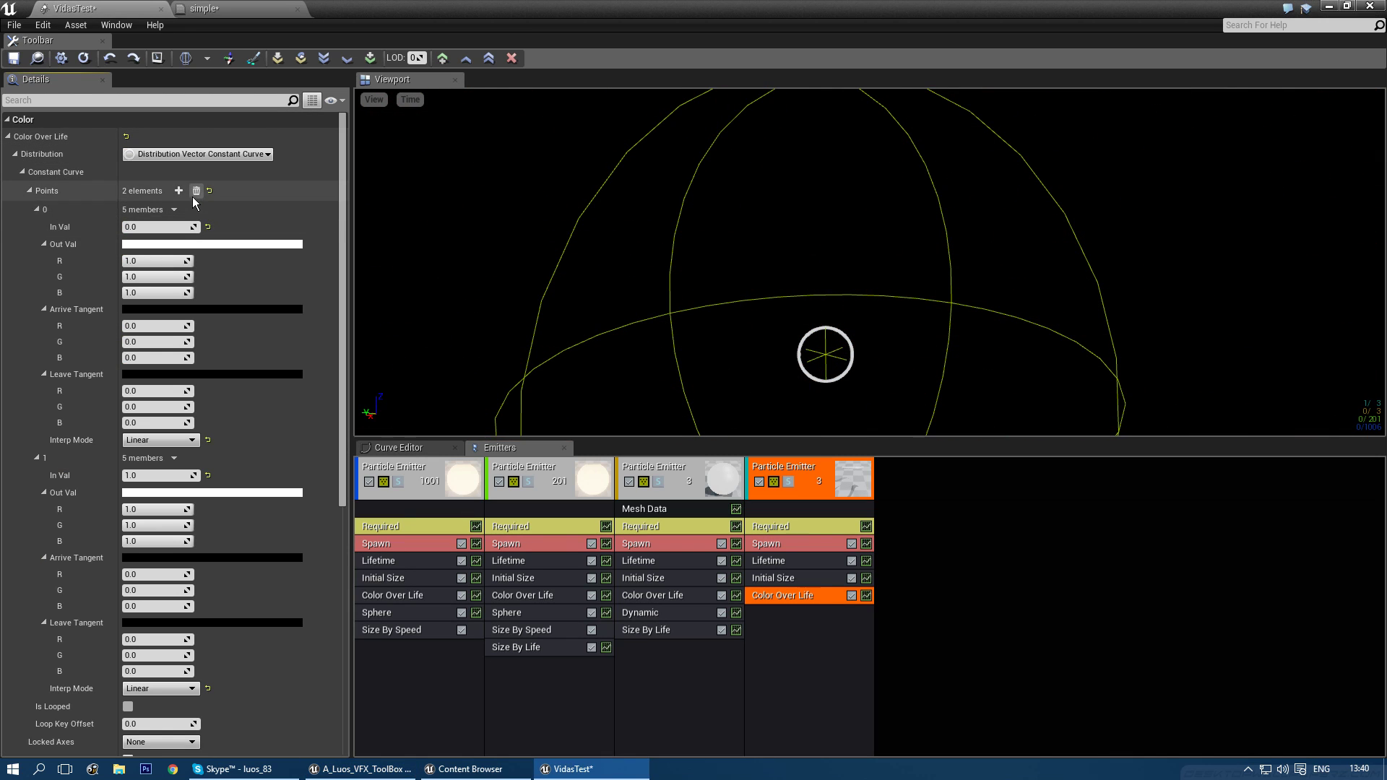
{"action": "left_click", "coordinate": [197, 157]}
{"action": "left_click", "coordinate": [218, 181]}
{"action": "left_click", "coordinate": [191, 172]}
{"action": "left_click_drag", "start_coordinate": [311, 269], "coordinate": [361, 314]}
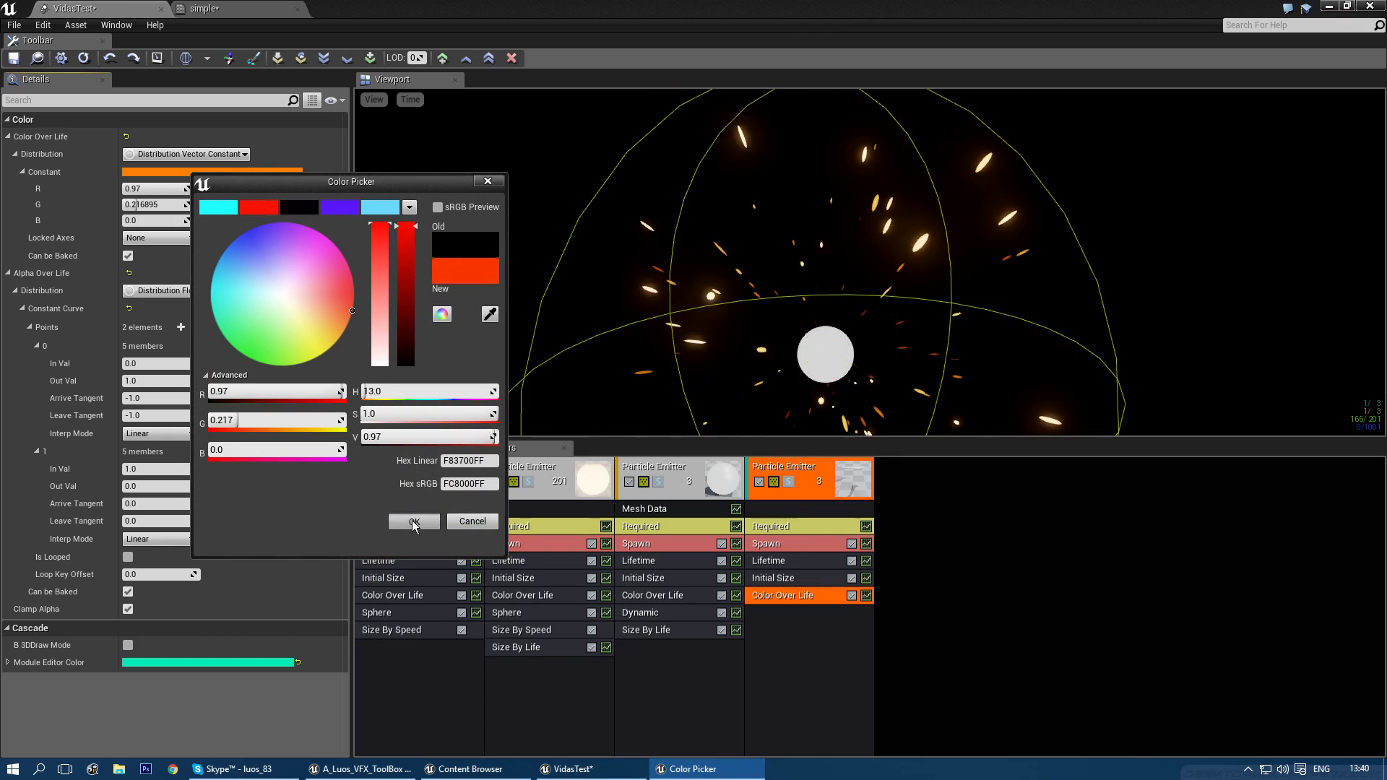
{"action": "left_click", "coordinate": [414, 521]}
- Add a Scale Color / Life module with constant R, G and B of 5
{"action": "right_click", "coordinate": [805, 635]}
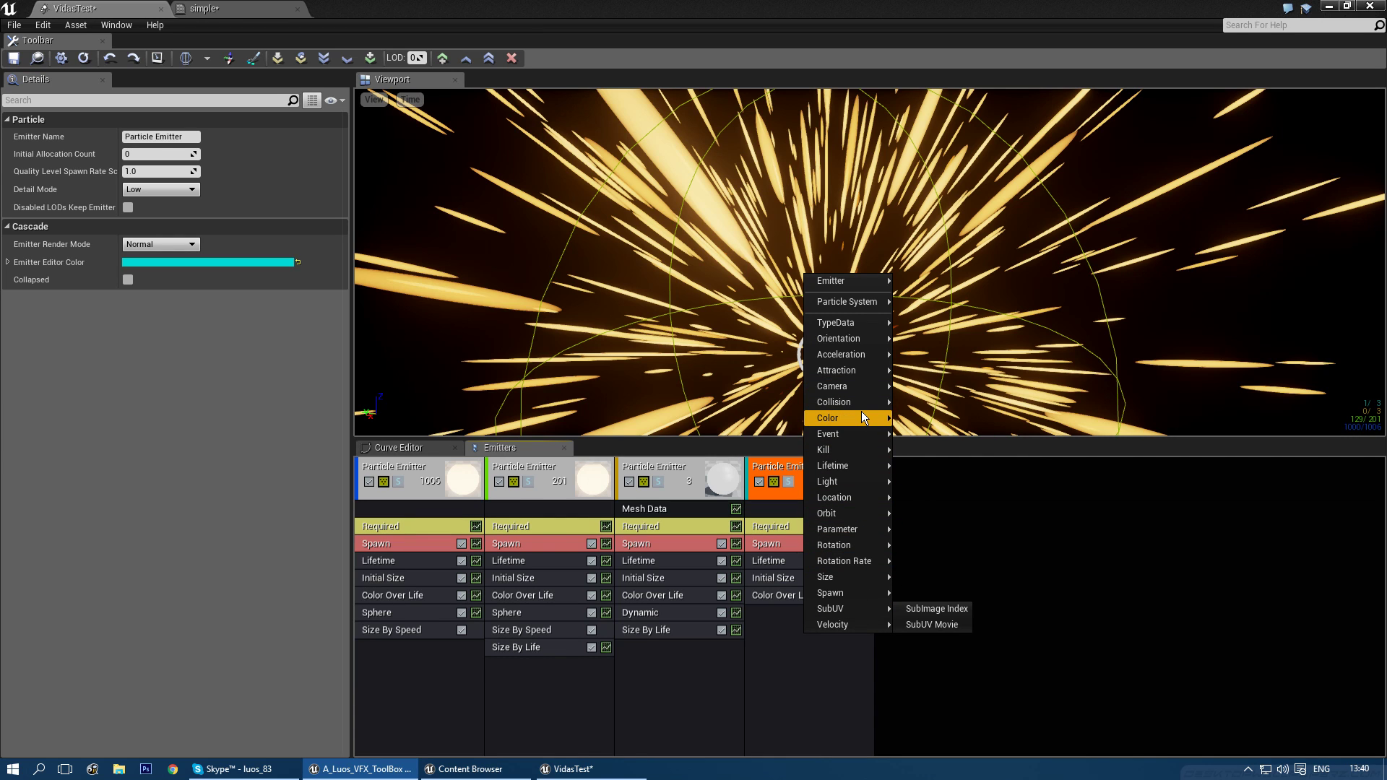
{"action": "mouse_move", "coordinate": [861, 411]}
{"action": "left_click", "coordinate": [939, 466]}
{"action": "left_click", "coordinate": [789, 612]}
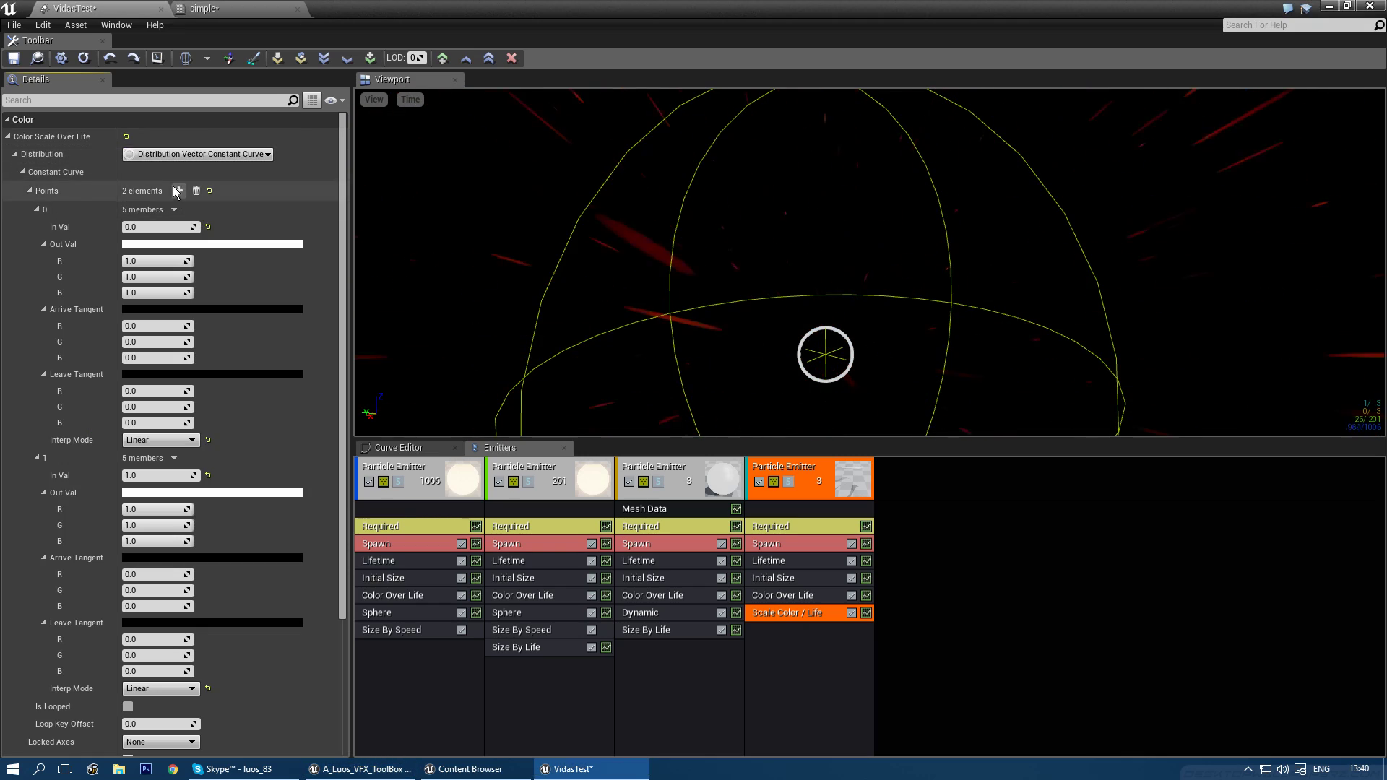
{"action": "left_click", "coordinate": [198, 154]}
{"action": "left_click", "coordinate": [174, 169]}
{"action": "left_click", "coordinate": [166, 188]}
{"action": "type", "text": "5"}
{"action": "key", "text": "Tab"}
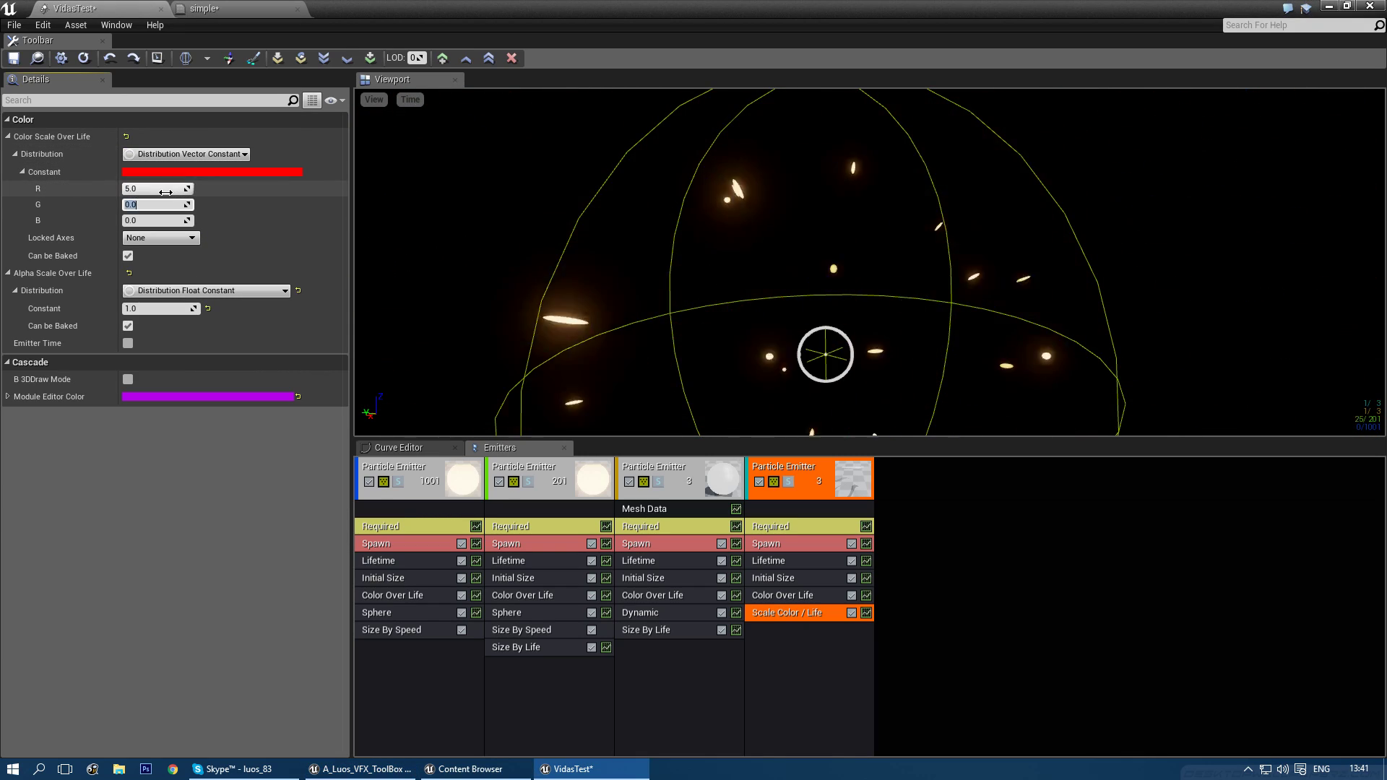
{"action": "type", "text": "5"}
{"action": "key", "text": "Tab"}
{"action": "type", "text": "5"}
{"action": "key", "text": "Tab"}
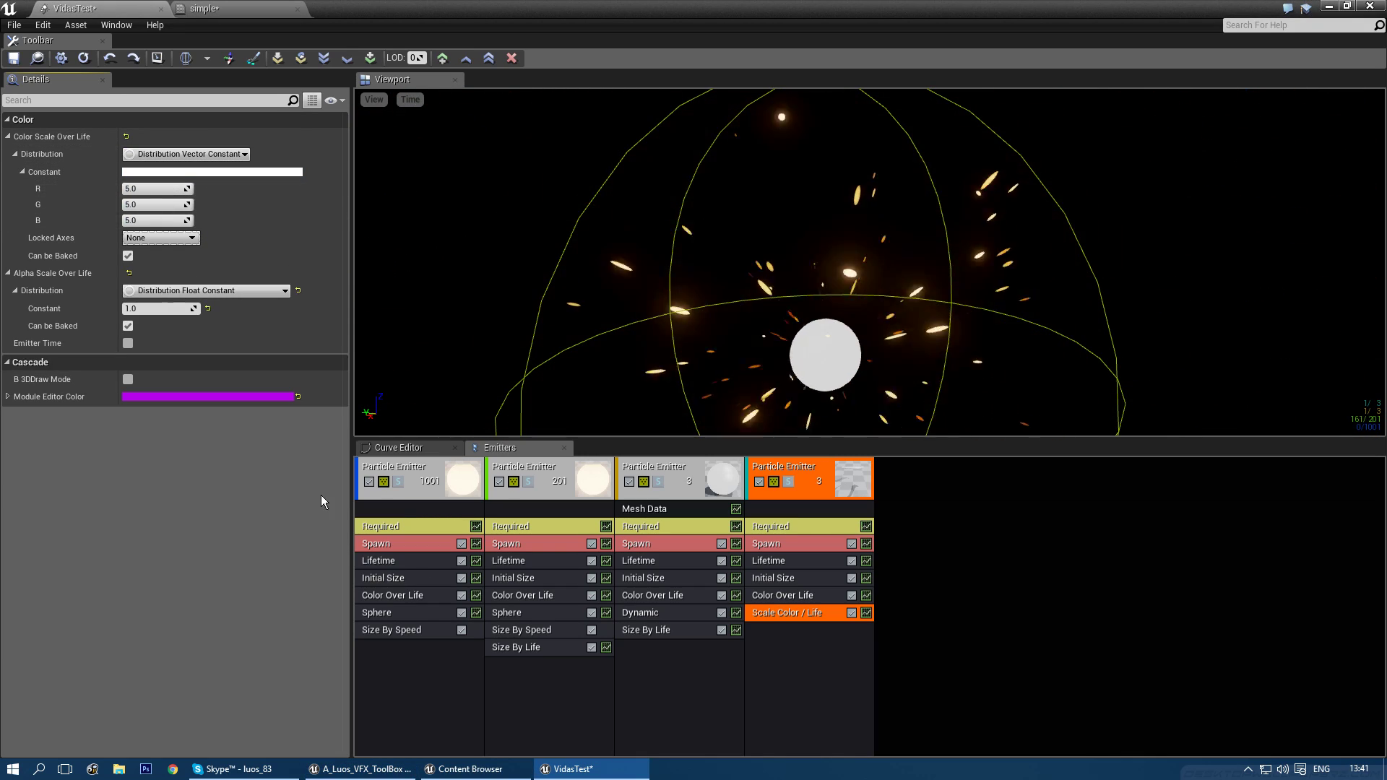
{"action": "left_click", "coordinate": [776, 650]}
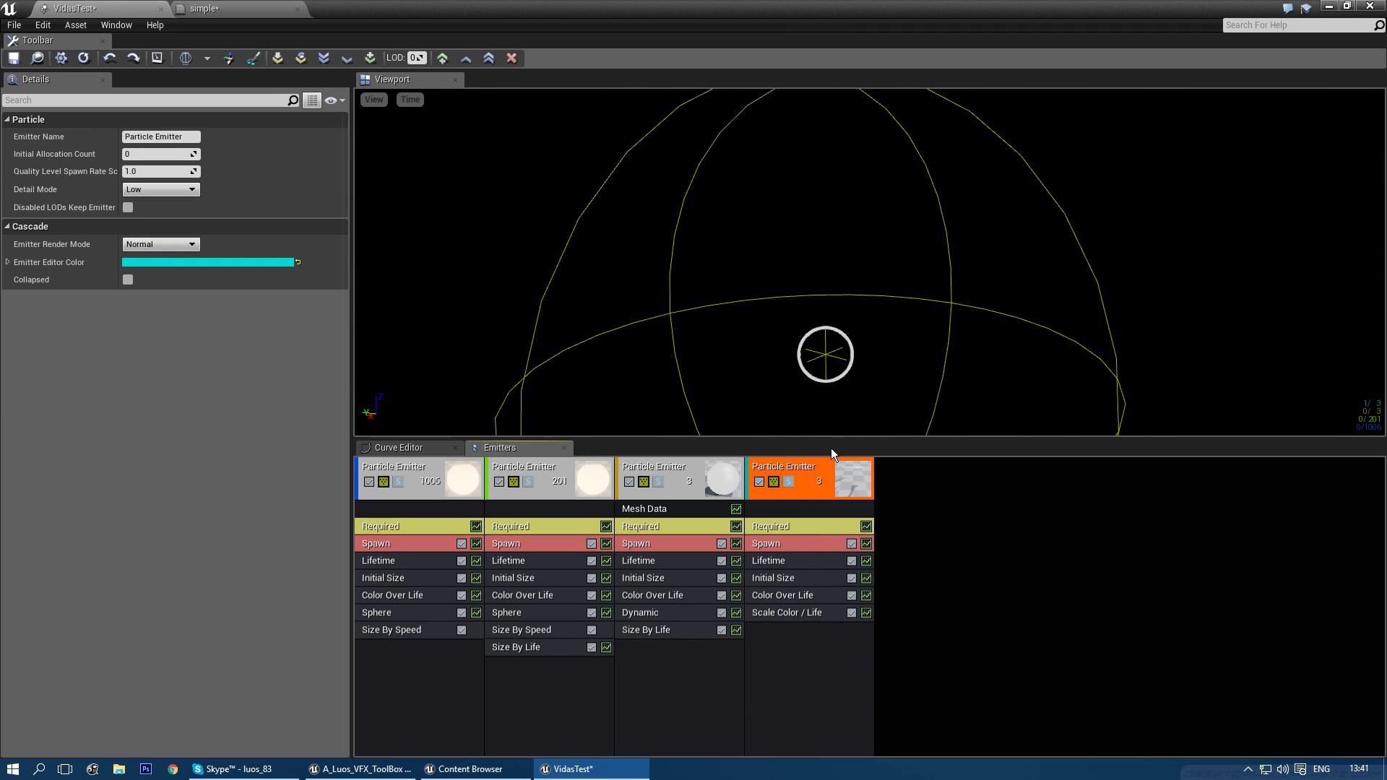
- Open the Ringmats material, close it, and return to VidasTest
{"action": "left_click", "coordinate": [778, 530]}
{"action": "double_click", "coordinate": [154, 158]}
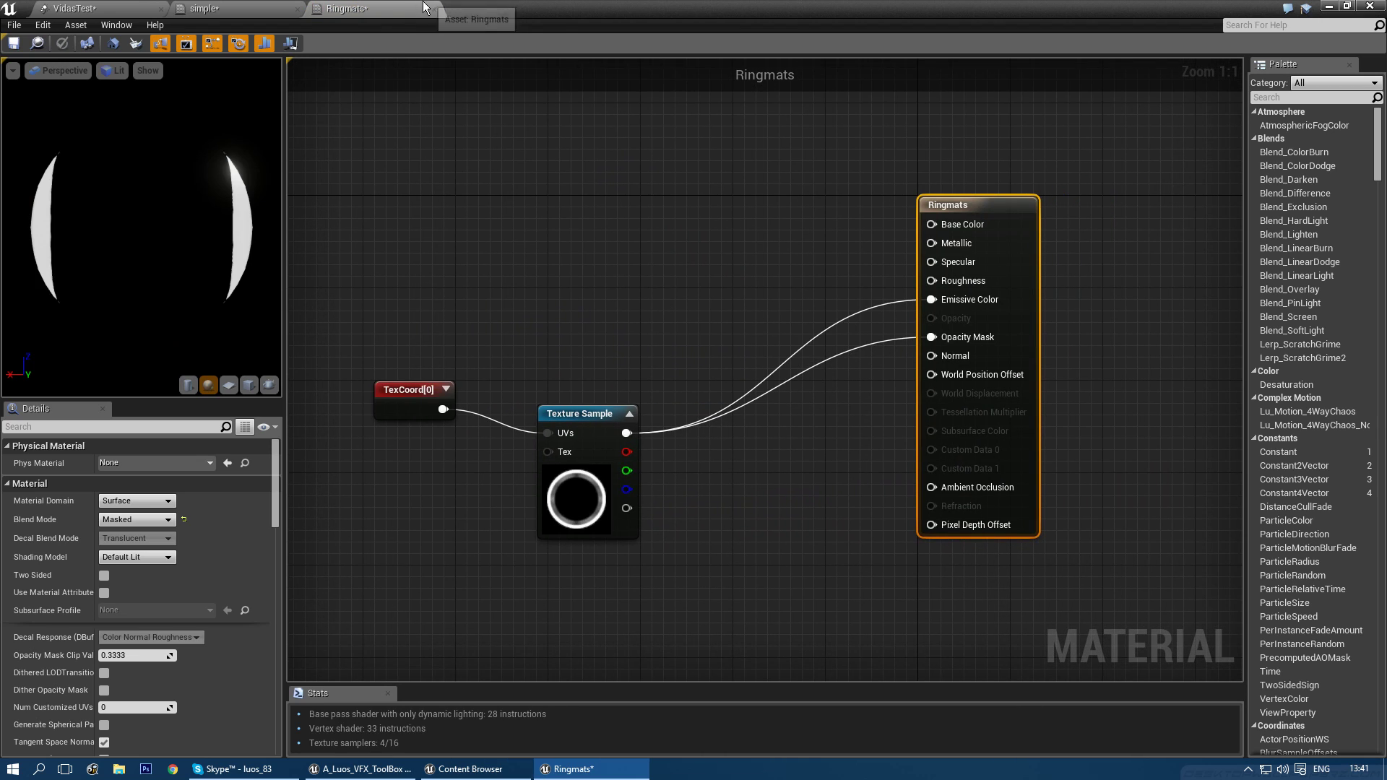
{"action": "left_click", "coordinate": [433, 9]}
{"action": "left_click", "coordinate": [124, 7]}
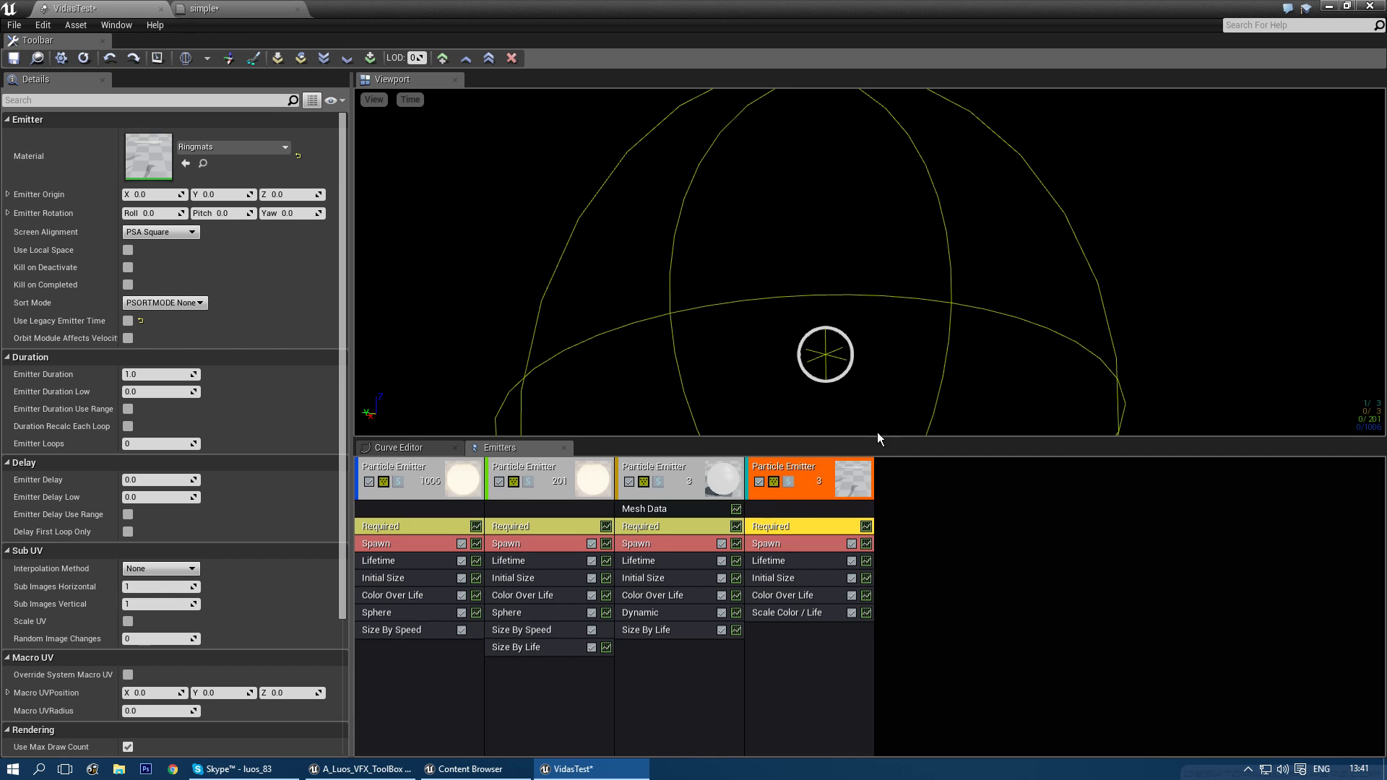
- Assign M_Basic_Ring as the ring emitter's material
{"action": "left_click", "coordinate": [217, 149]}
{"action": "type", "text": "ring"}
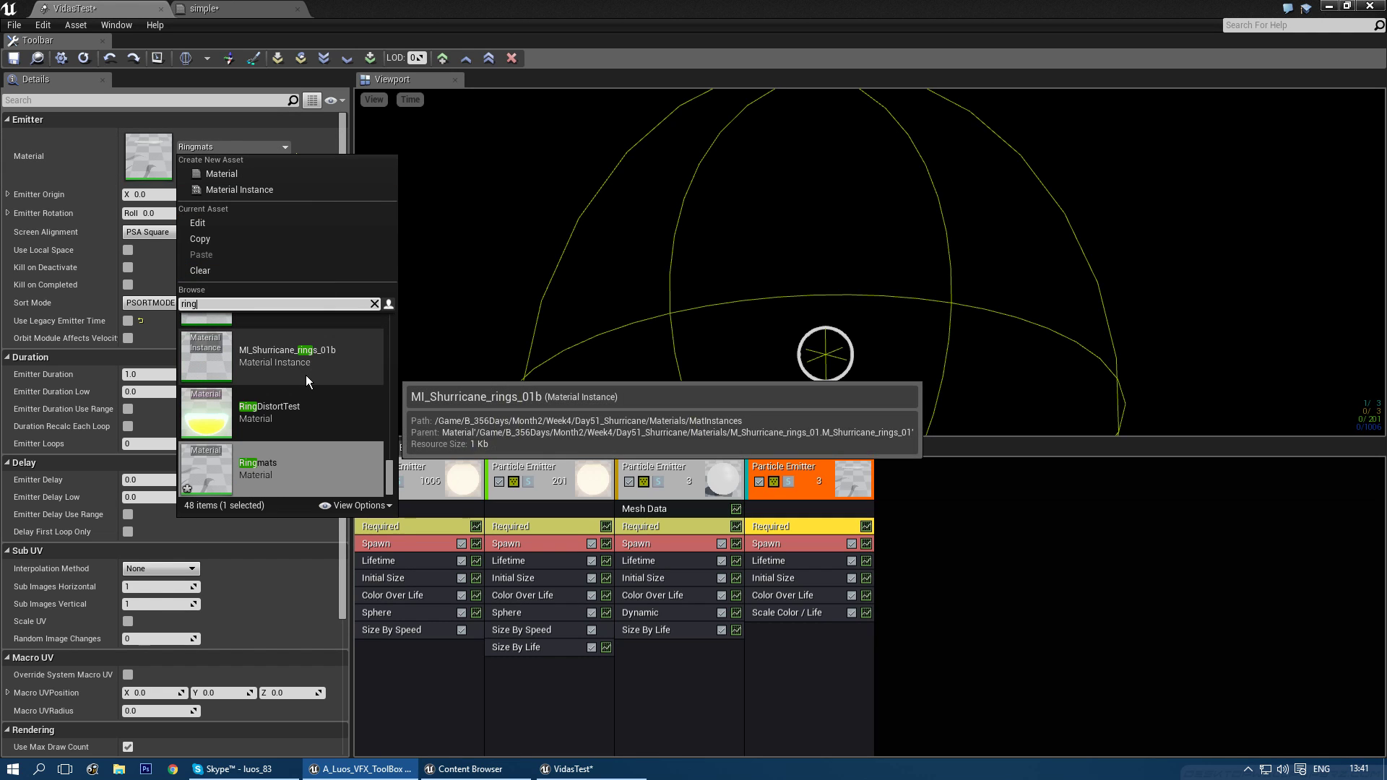
{"action": "scroll", "coordinate": [292, 416], "scroll_direction": "up", "scroll_amount": 1}
{"action": "scroll", "coordinate": [292, 392], "scroll_direction": "up", "scroll_amount": 1}
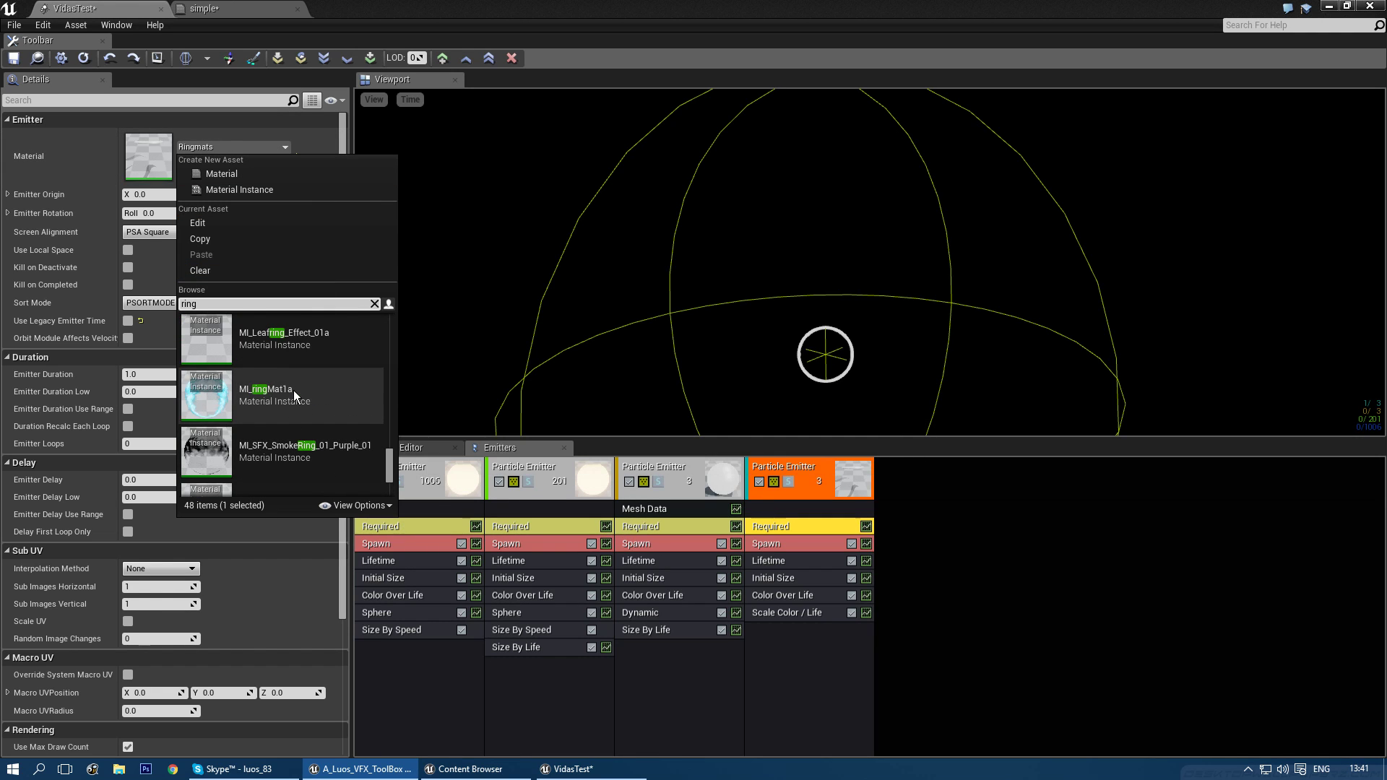
{"action": "scroll", "coordinate": [294, 400], "scroll_direction": "up", "scroll_amount": 1}
{"action": "scroll", "coordinate": [297, 392], "scroll_direction": "up", "scroll_amount": 3}
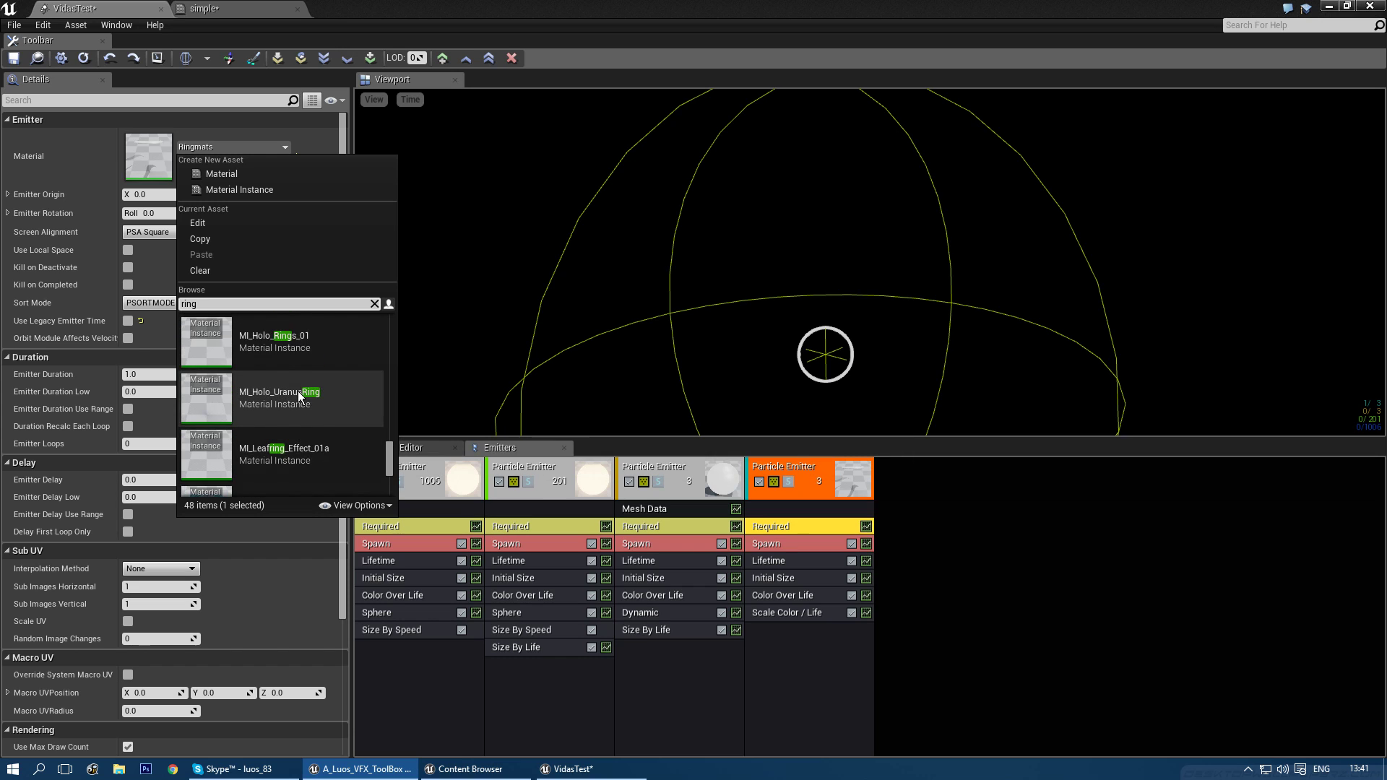
{"action": "scroll", "coordinate": [302, 445], "scroll_direction": "up", "scroll_amount": 3}
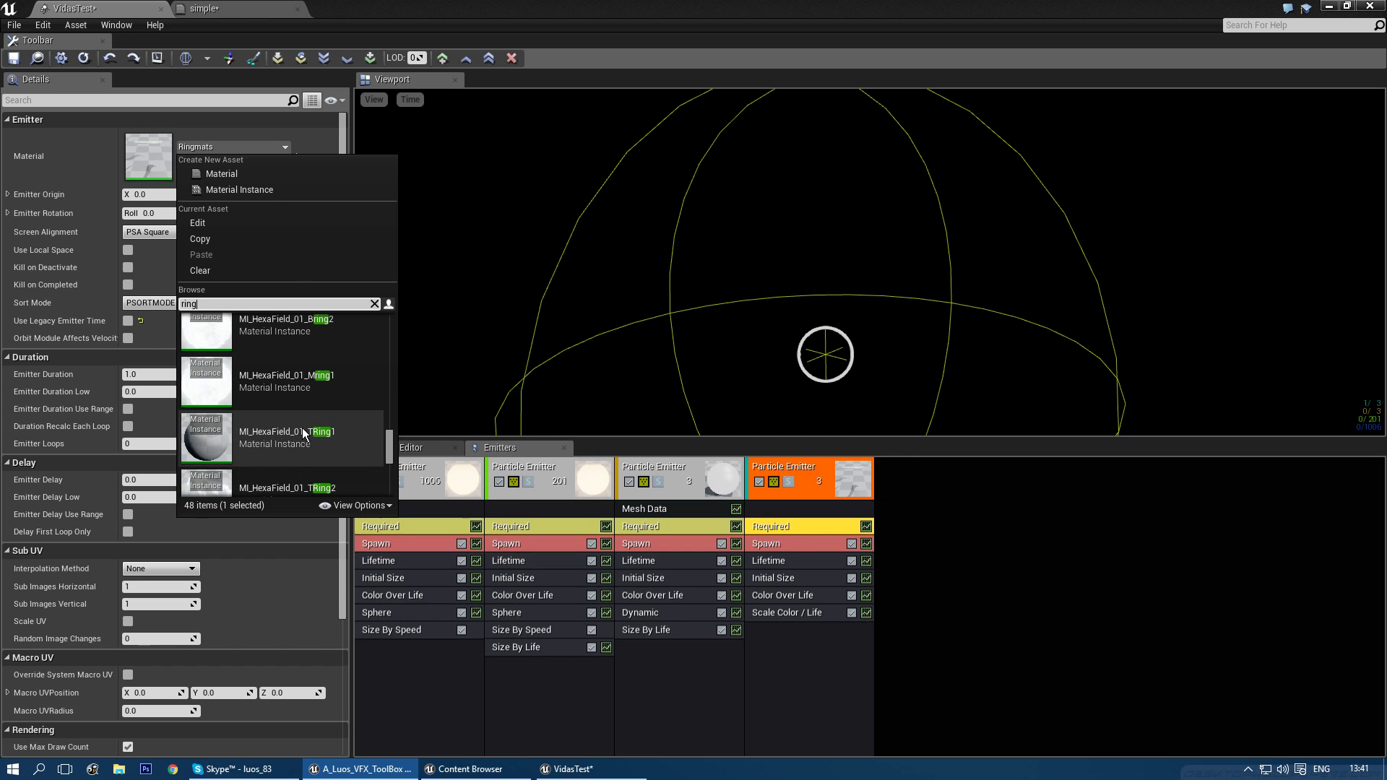
{"action": "left_click_drag", "start_coordinate": [388, 450], "coordinate": [384, 332]}
{"action": "left_click", "coordinate": [315, 390]}
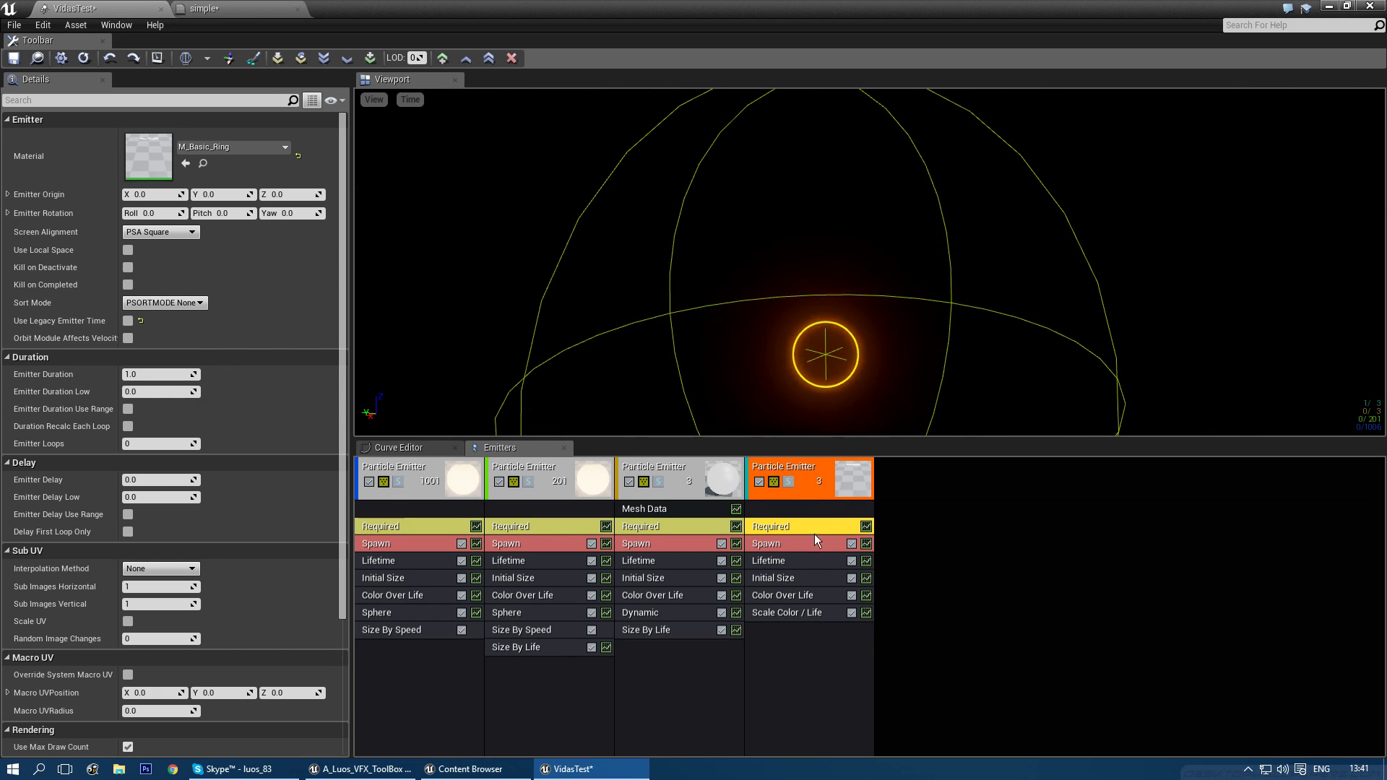
{"action": "left_click", "coordinate": [775, 628]}
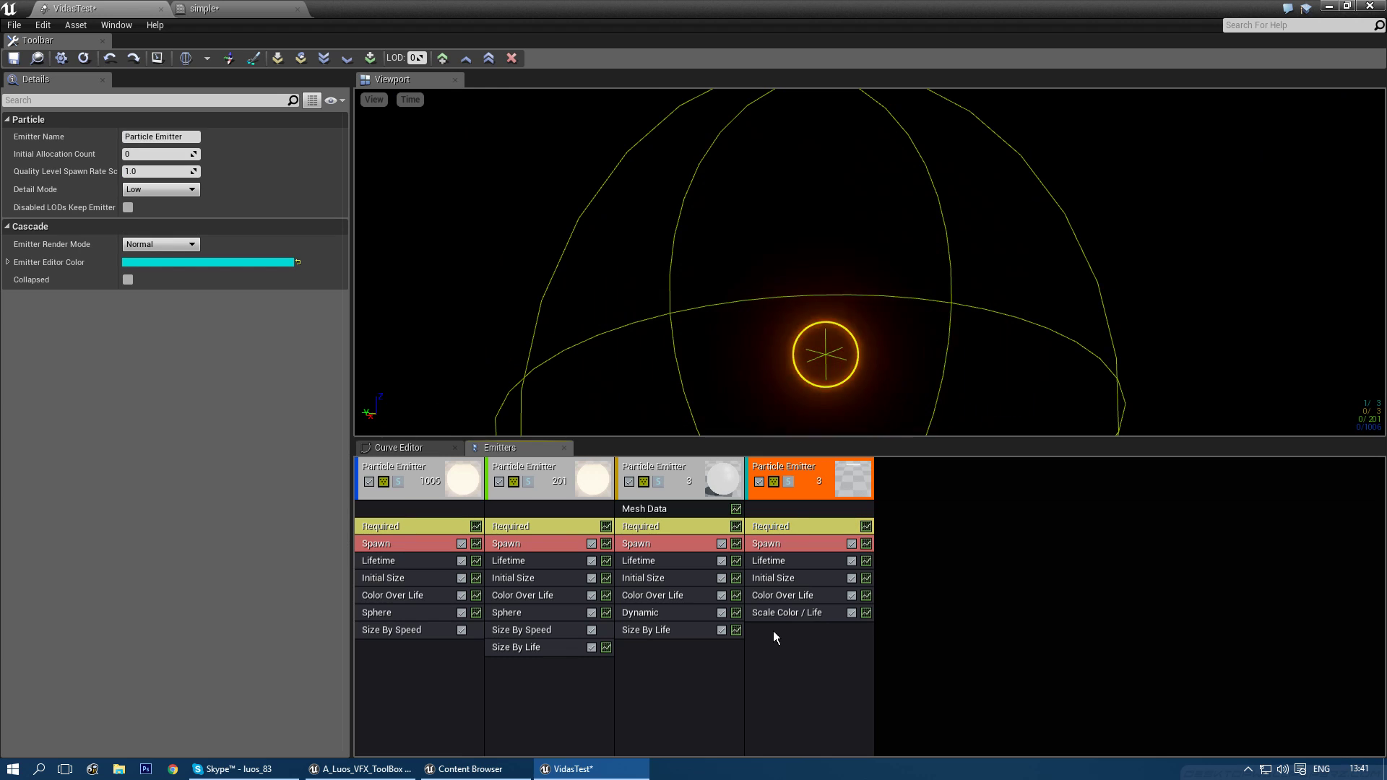
- Give the ring emitter a 2.0 second Emitter Delay with a single loop
{"action": "left_click", "coordinate": [777, 546]}
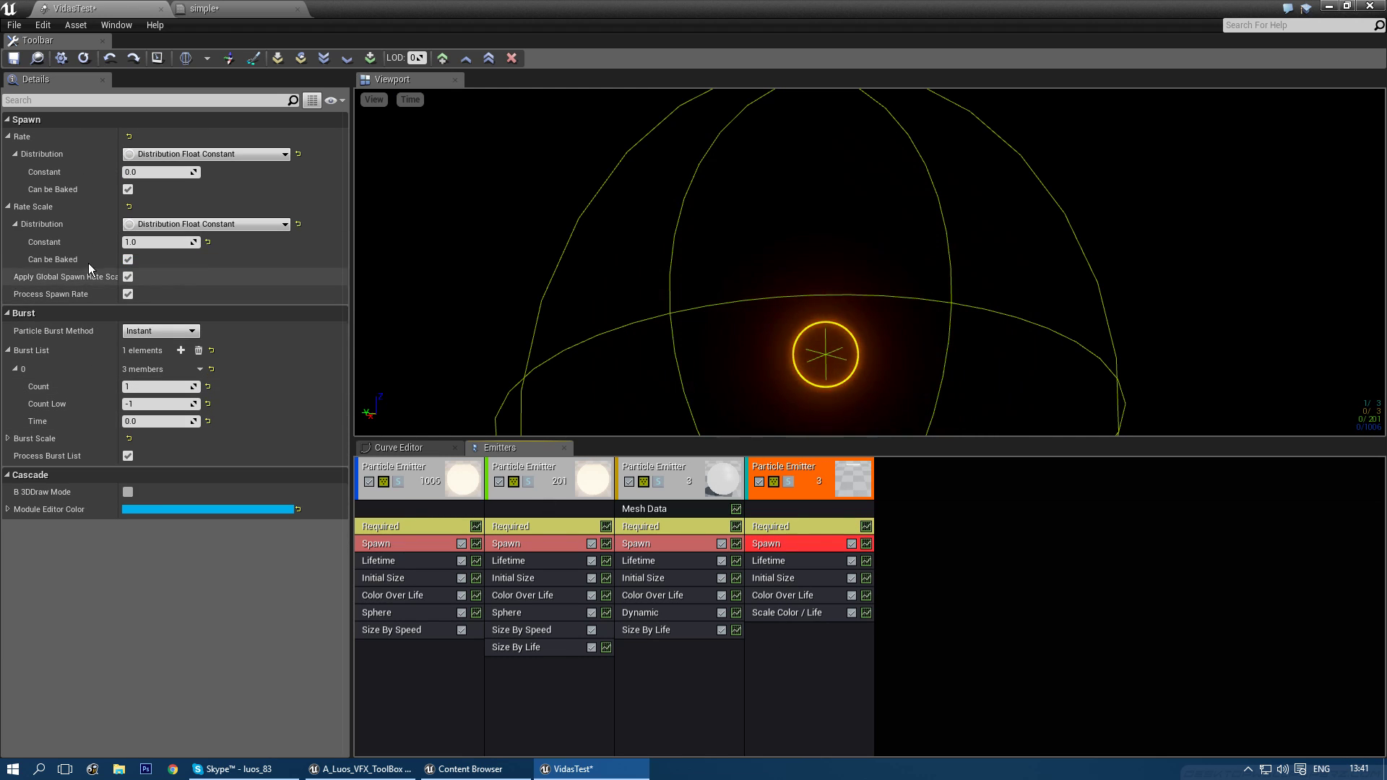
{"action": "left_click", "coordinate": [784, 526]}
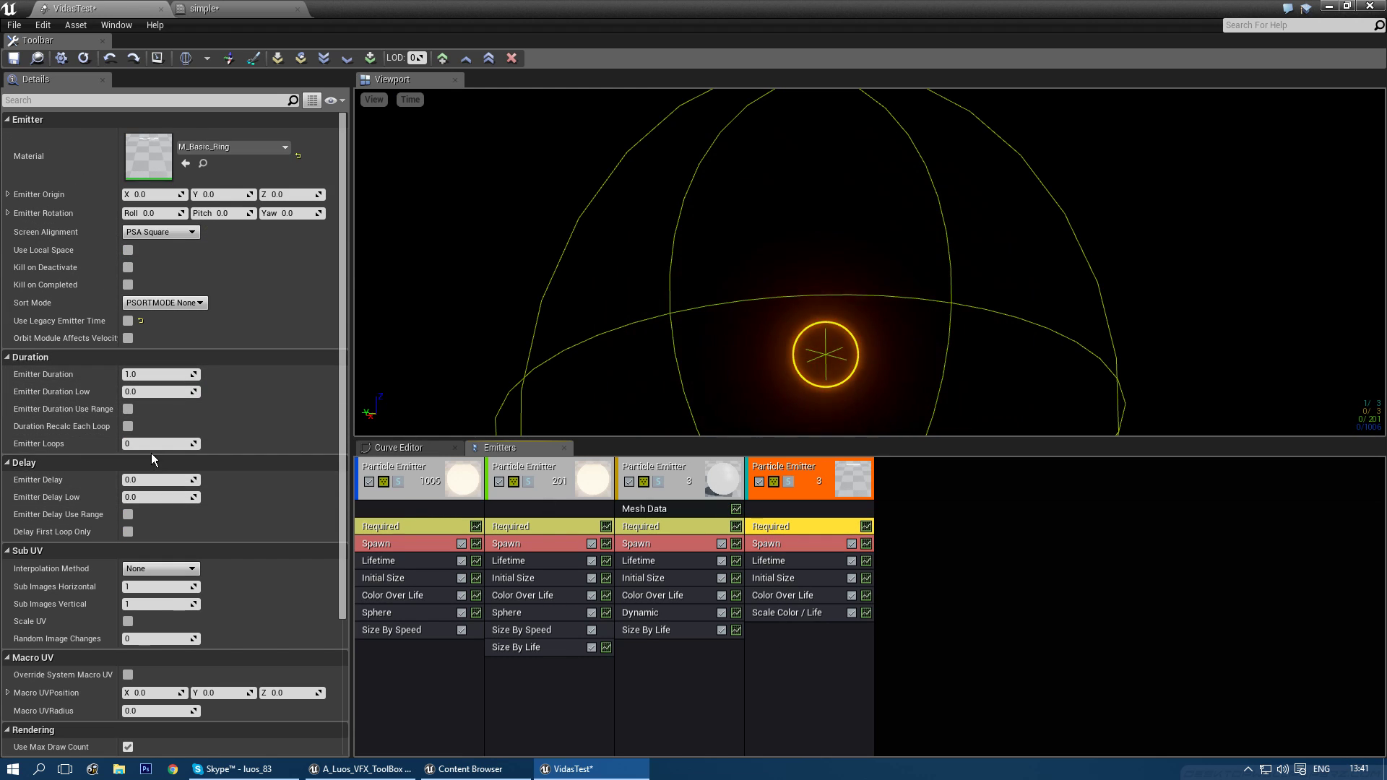
{"action": "left_click", "coordinate": [146, 480]}
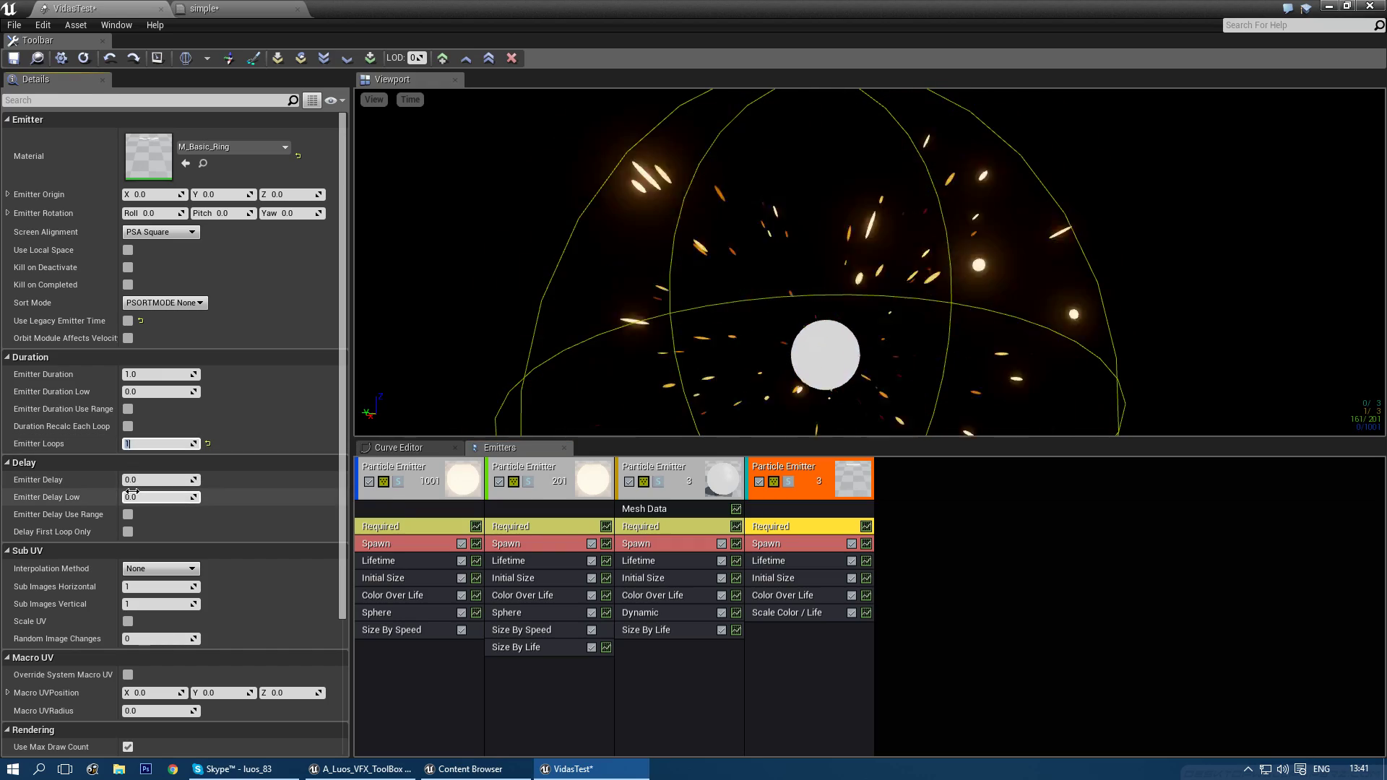
{"action": "type", "text": "2"}
{"action": "key", "text": "Return"}
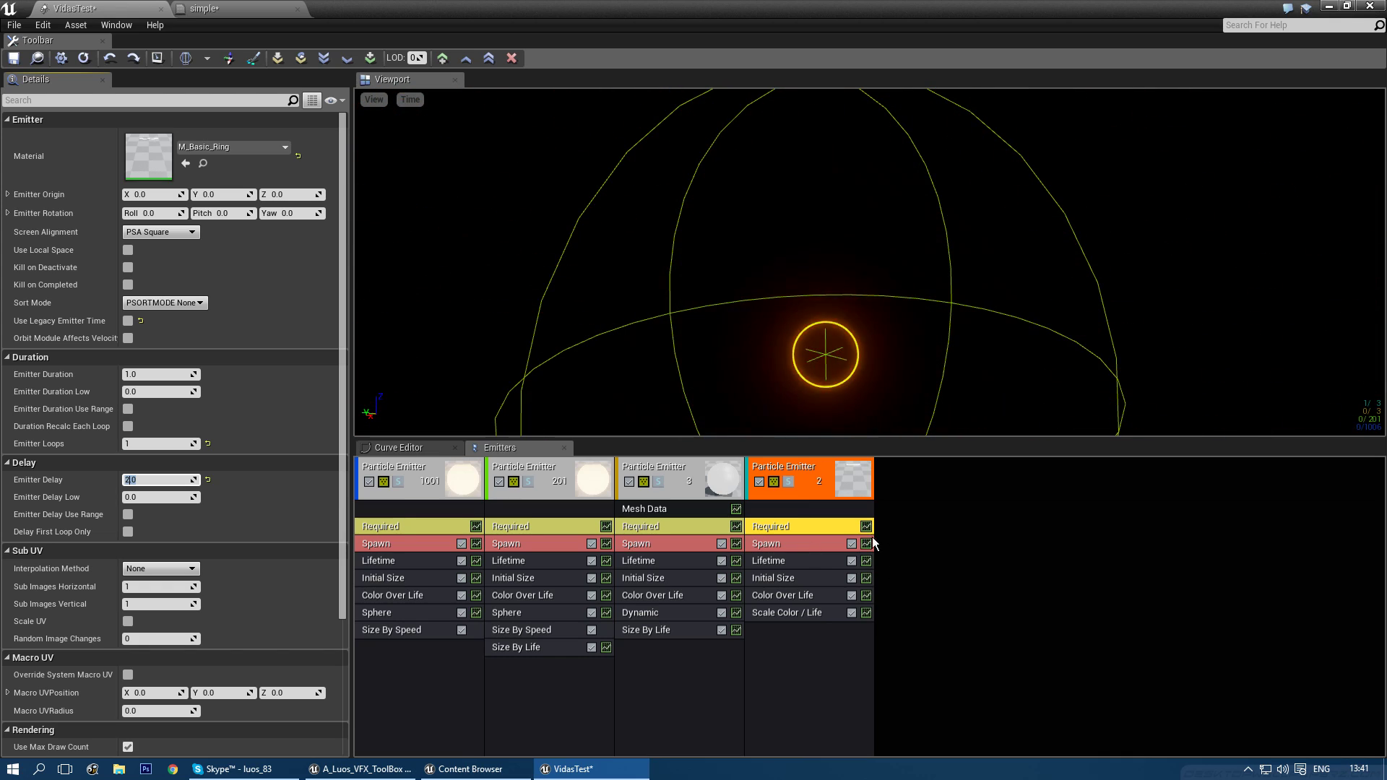
{"action": "left_click", "coordinate": [779, 633]}
{"action": "right_click", "coordinate": [779, 631]}
- Copy the third emitter's Size By Life onto the ring emitter, clear its curve, and add three points
{"action": "left_click", "coordinate": [763, 638]}
{"action": "left_click_drag", "start_coordinate": [653, 631], "coordinate": [786, 637], "text": "ctrl"}
{"action": "left_click", "coordinate": [783, 630]}
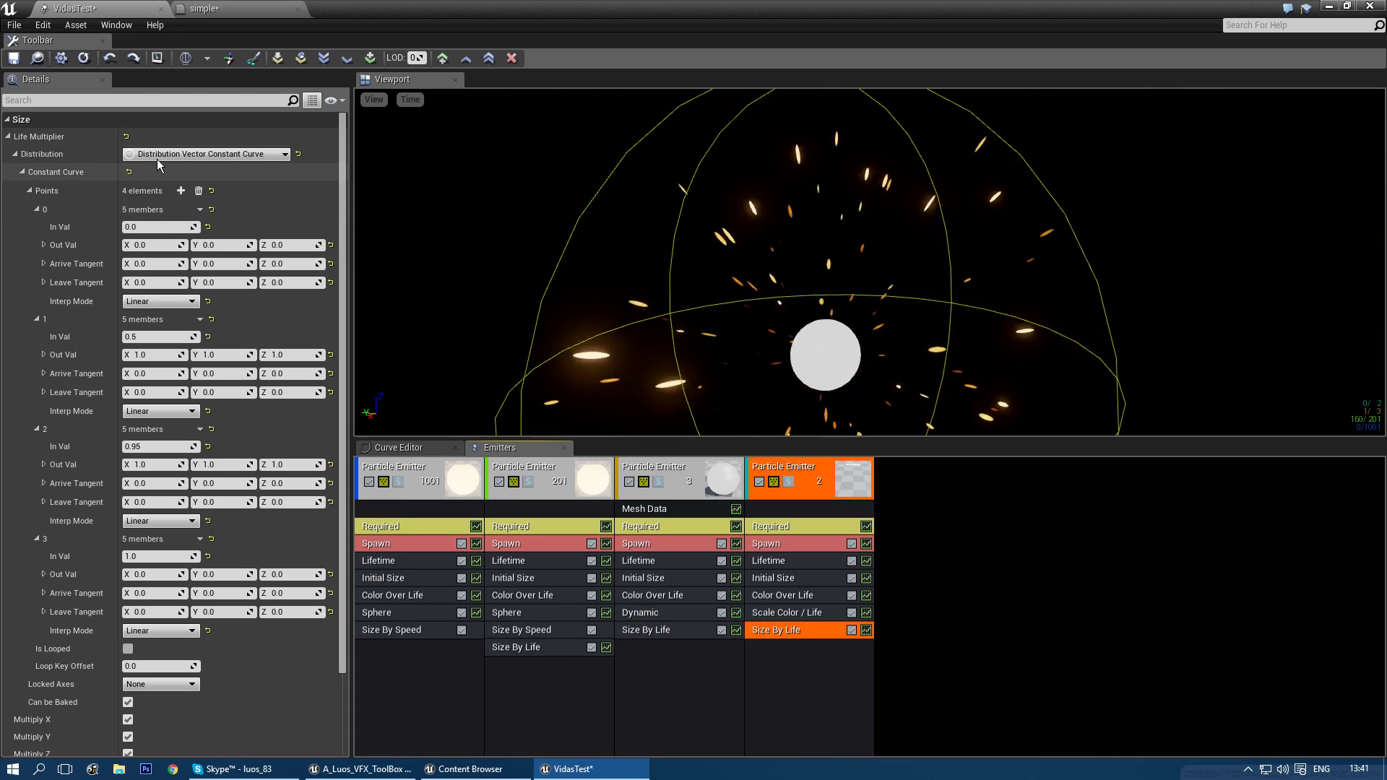
{"action": "left_click", "coordinate": [198, 191]}
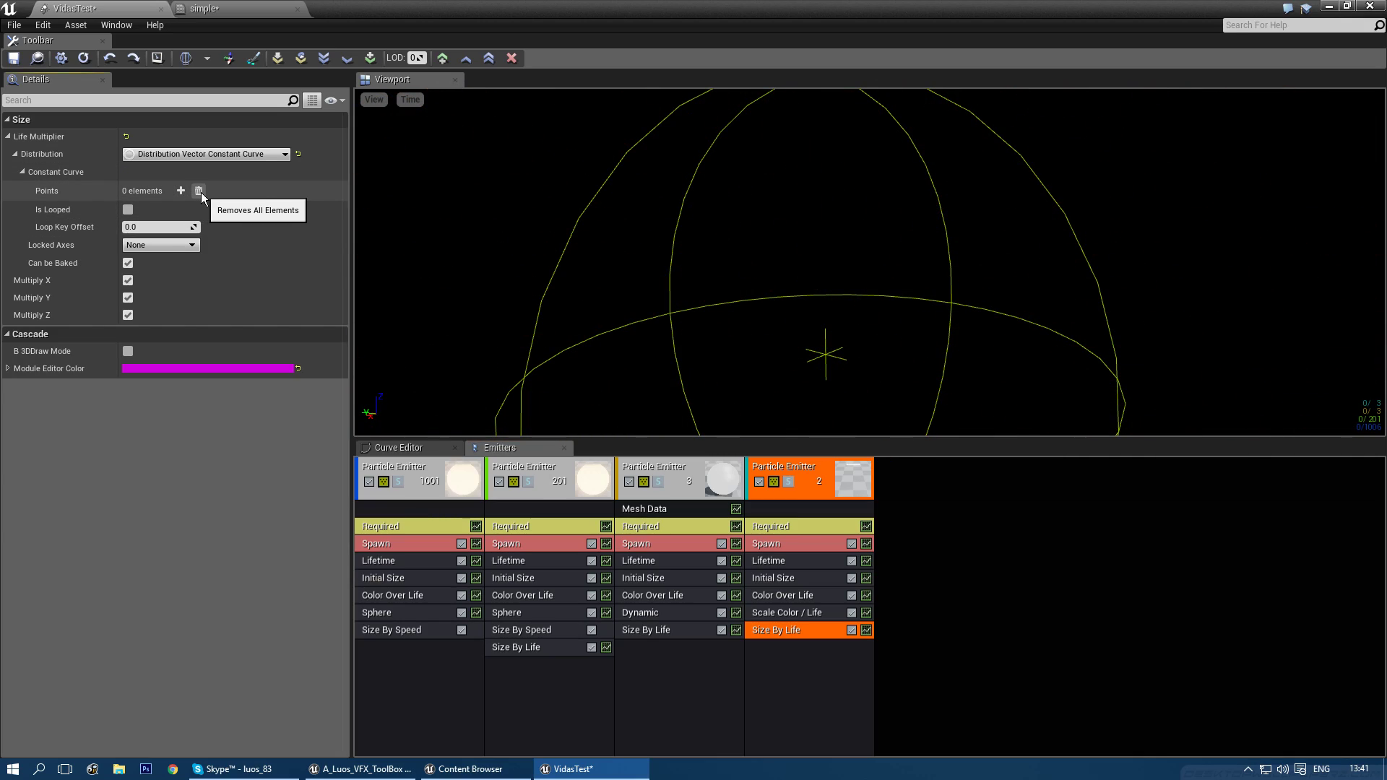
{"action": "left_click", "coordinate": [181, 191]}
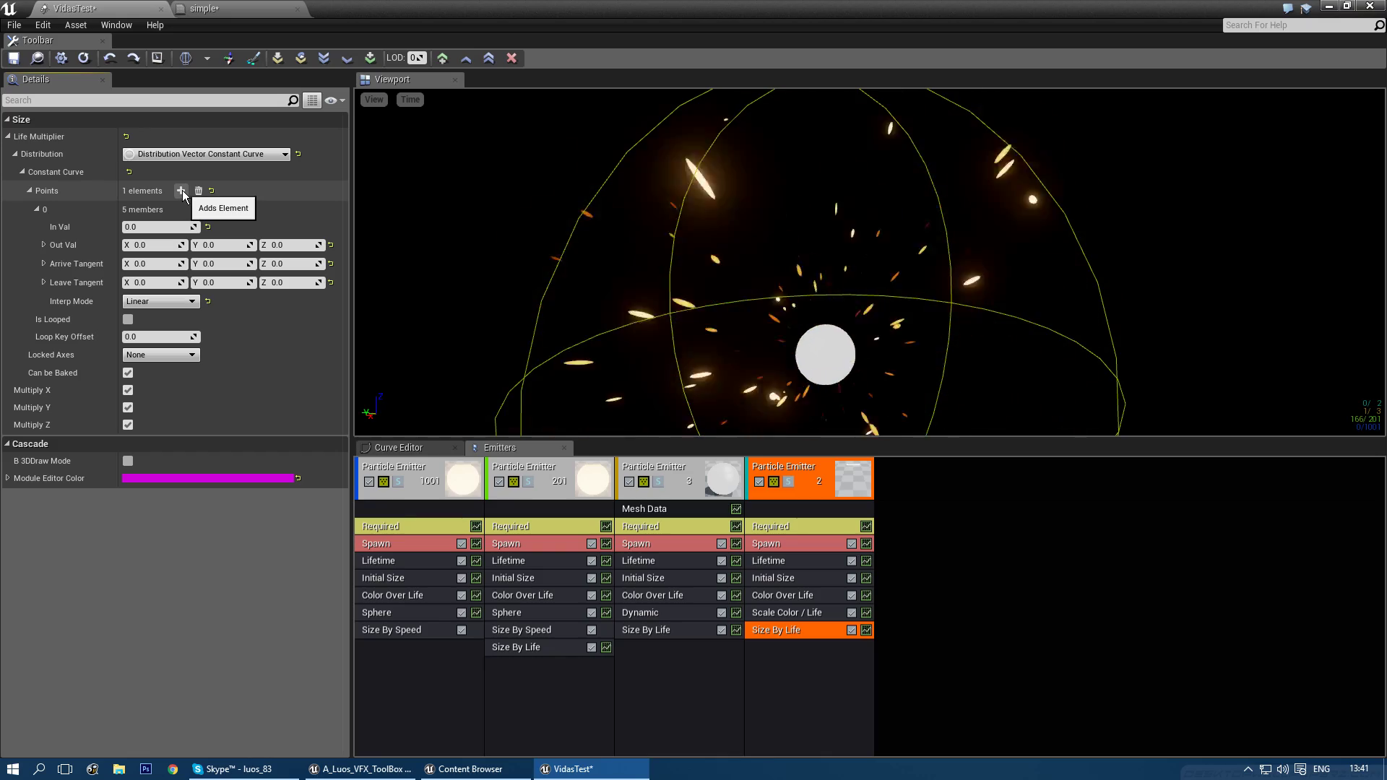
{"action": "left_click", "coordinate": [181, 191]}
{"action": "left_click", "coordinate": [181, 191]}
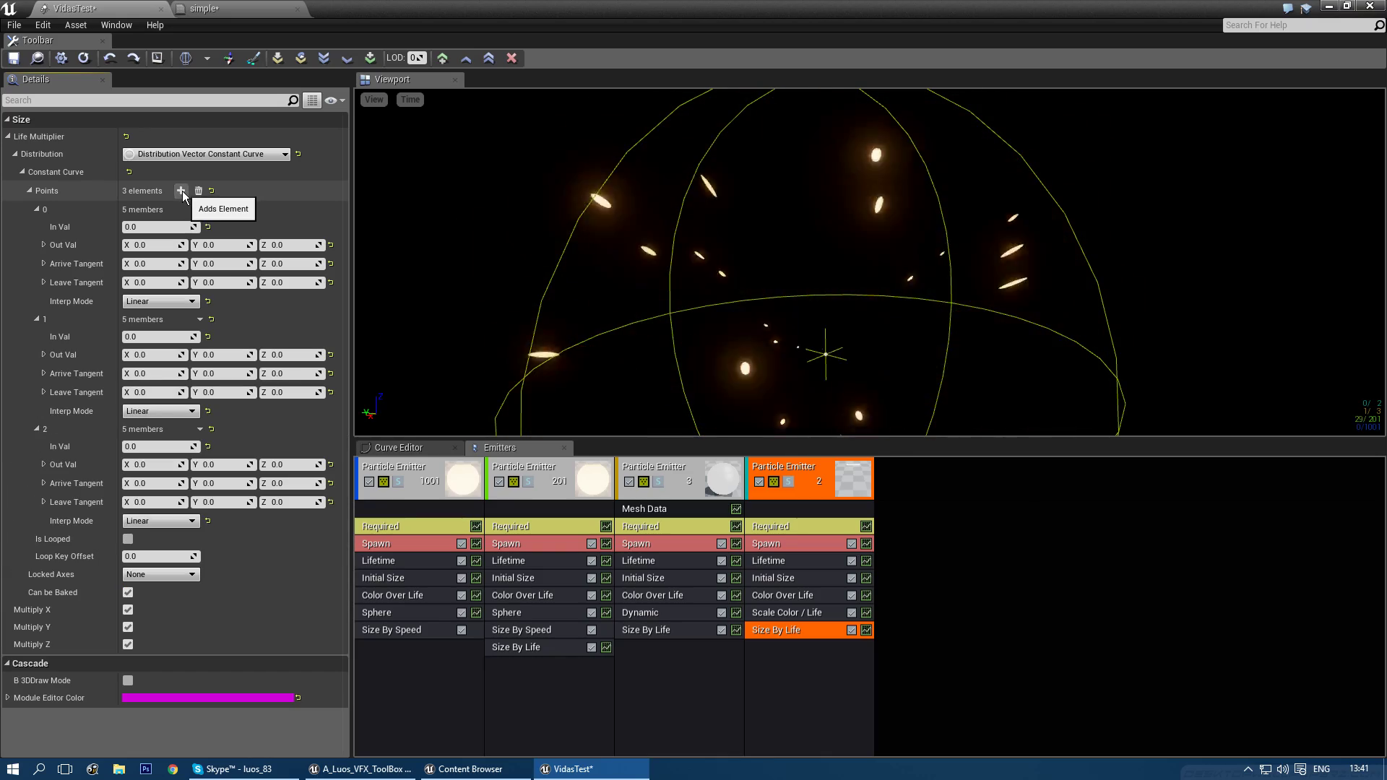
- Set the second curve point to time 0.05 with size 3, 3, 3, and the last point to time 1.0
{"action": "left_click", "coordinate": [153, 228]}
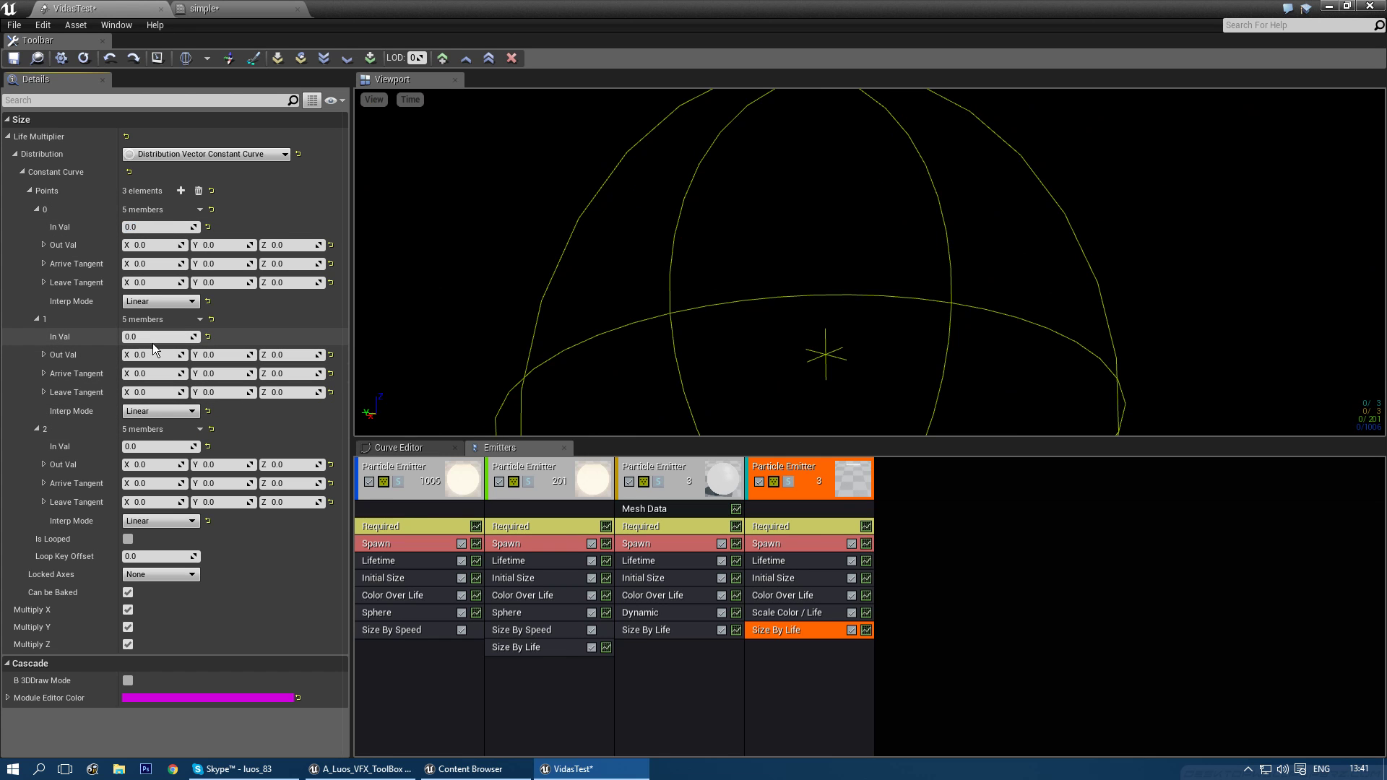
{"action": "type", "text": "0.05"}
{"action": "key", "text": "Tab"}
{"action": "type", "text": "3"}
{"action": "key", "text": "Tab"}
{"action": "type", "text": "3"}
{"action": "key", "text": "Tab"}
{"action": "type", "text": "3"}
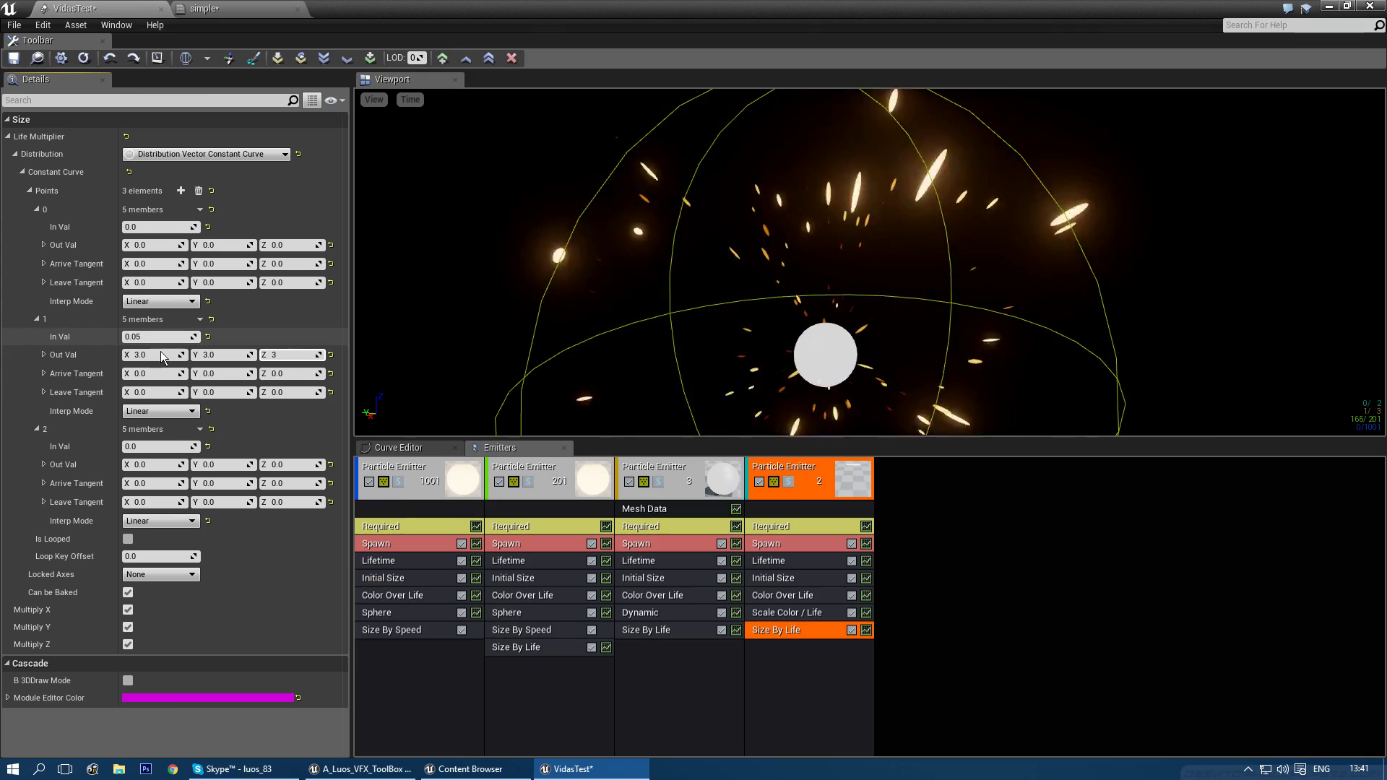
{"action": "left_click", "coordinate": [148, 446]}
{"action": "type", "text": "1"}
{"action": "key", "text": "Tab"}
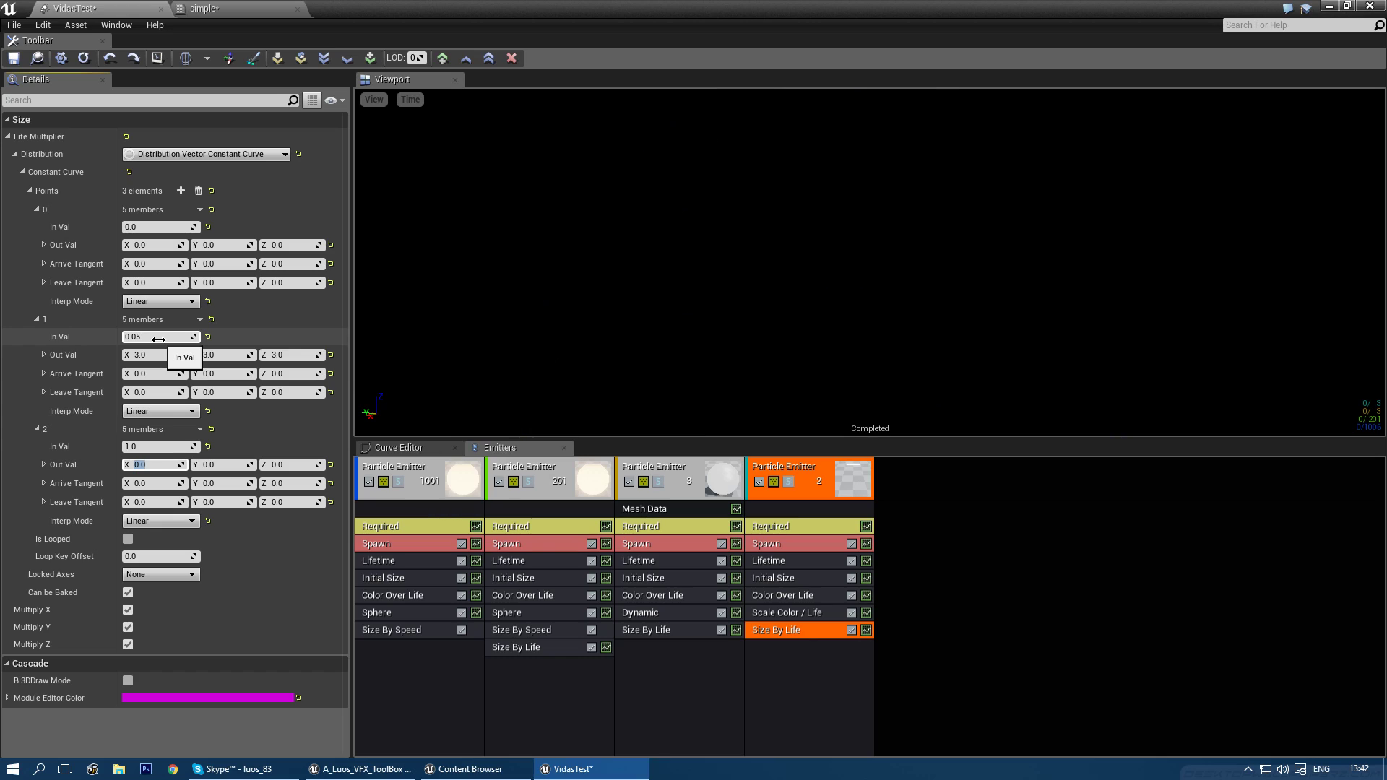
- Delete the middle curve point and set the end size to 1, 1, 1
{"action": "left_click", "coordinate": [201, 320]}
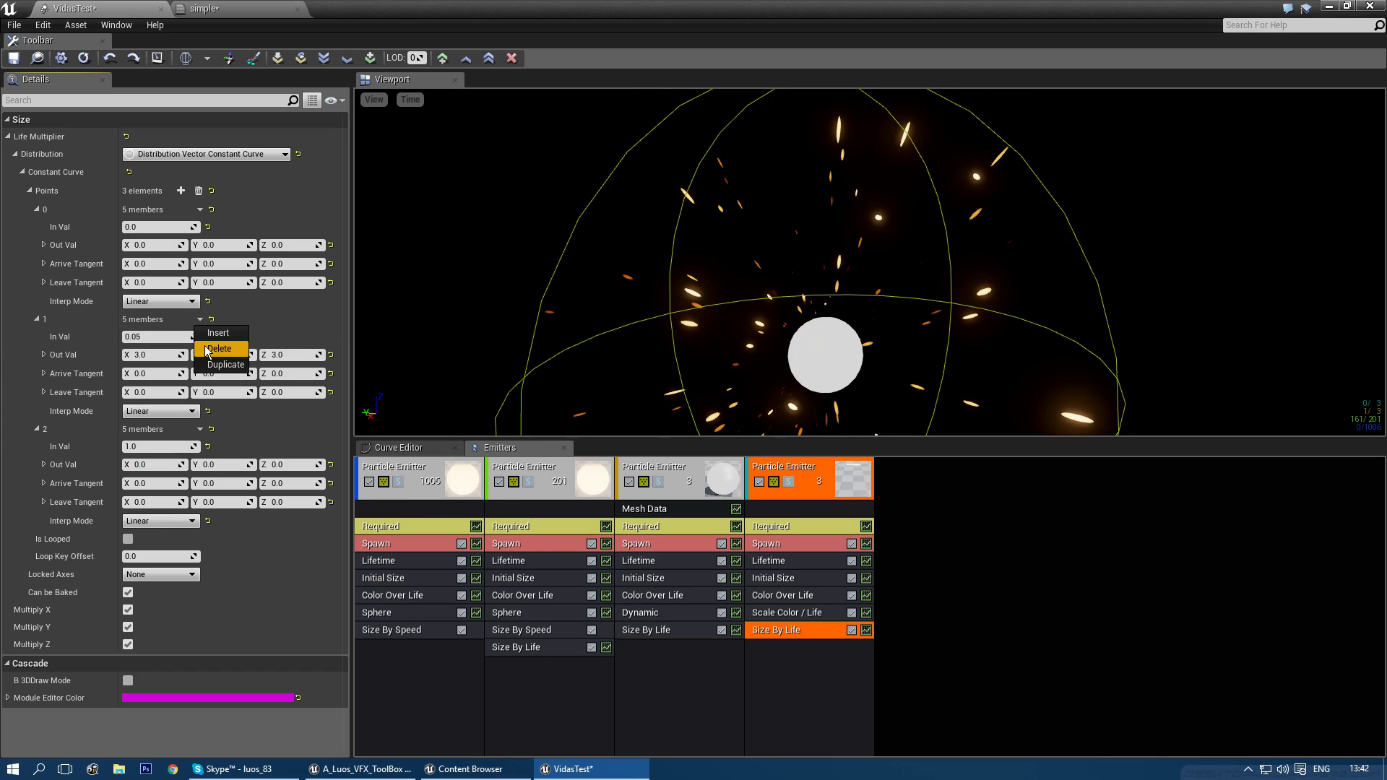
{"action": "left_click", "coordinate": [224, 354]}
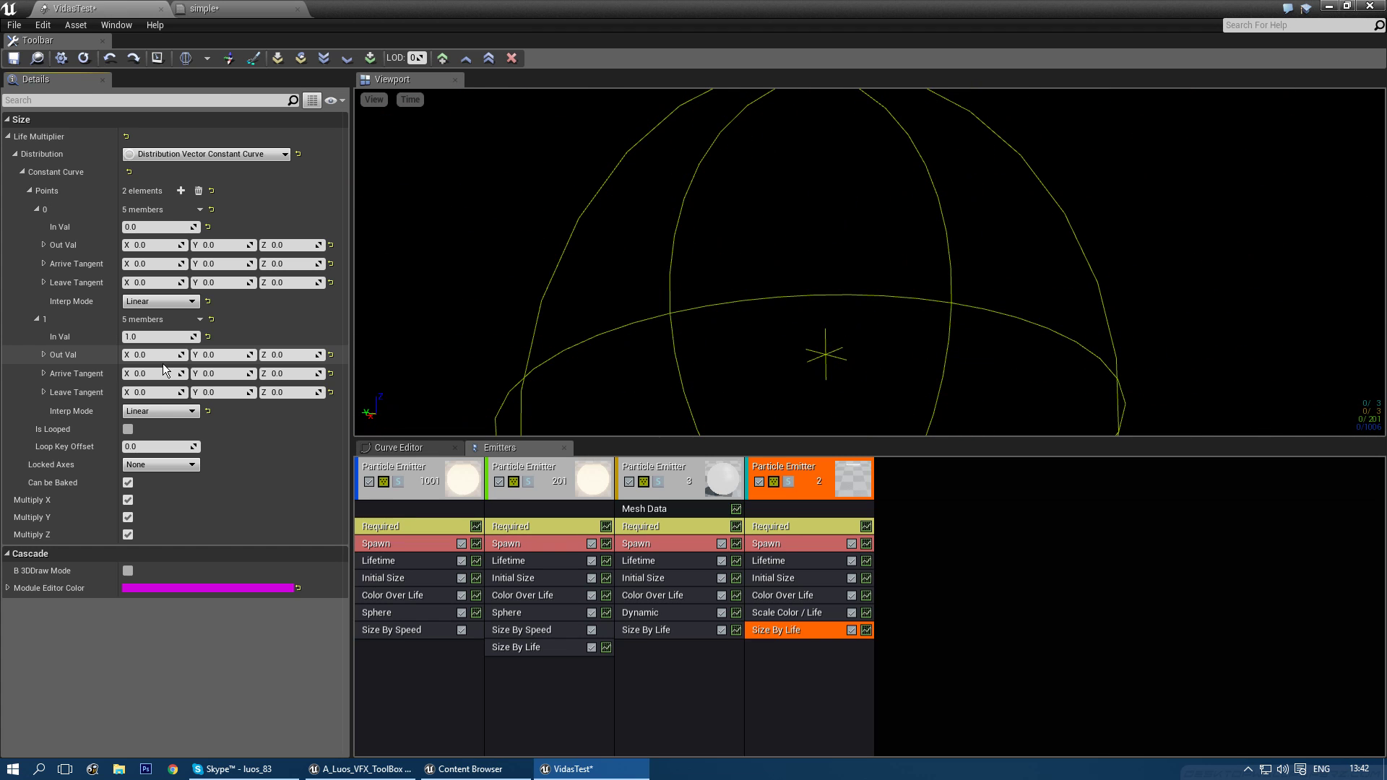
{"action": "key", "text": "BackSpace"}
{"action": "type", "text": "1"}
{"action": "key", "text": "Tab"}
{"action": "type", "text": "1"}
{"action": "key", "text": "Tab"}
{"action": "type", "text": "1"}
{"action": "key", "text": "Return"}
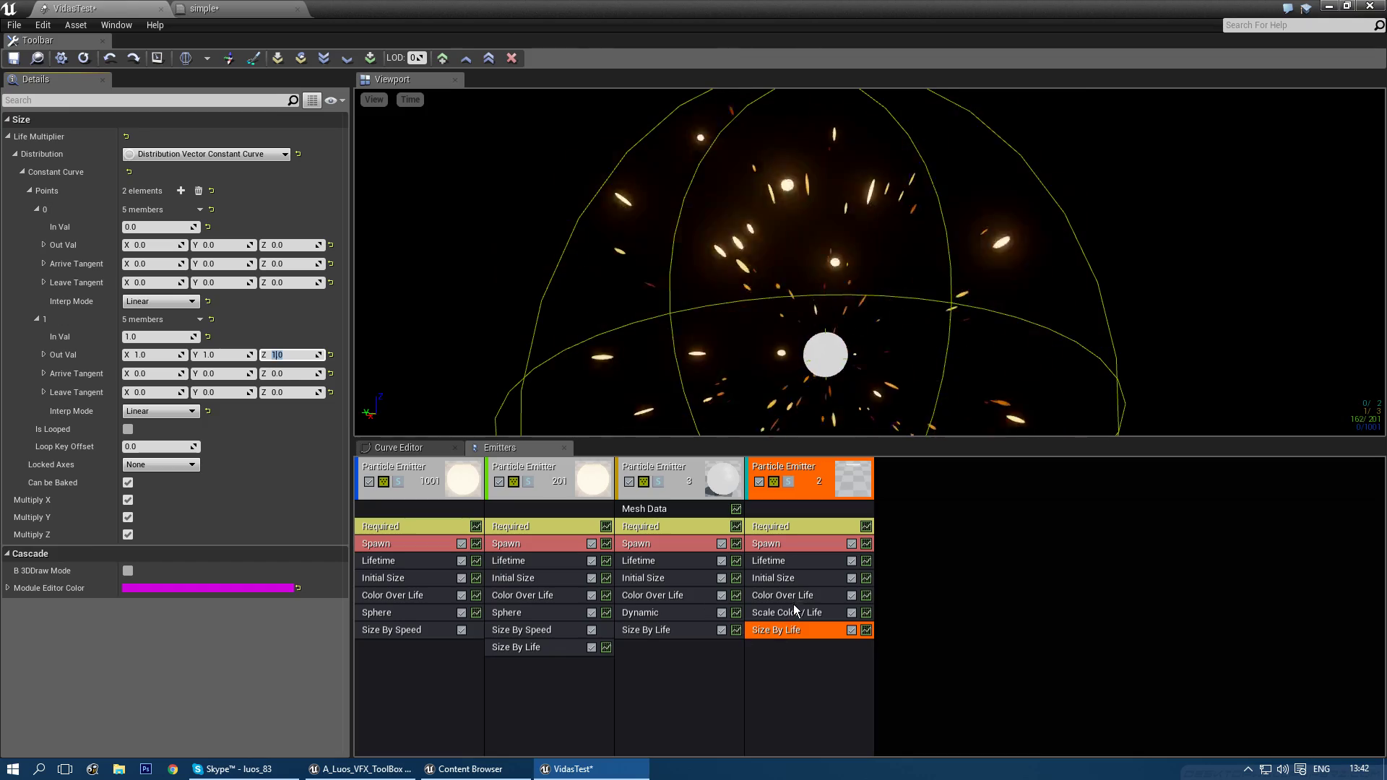
{"action": "left_click", "coordinate": [773, 578]}
{"action": "left_click", "coordinate": [210, 154]}
- Make the ring emitter's start size a constant vector of 300 on all axes
{"action": "left_click", "coordinate": [198, 180]}
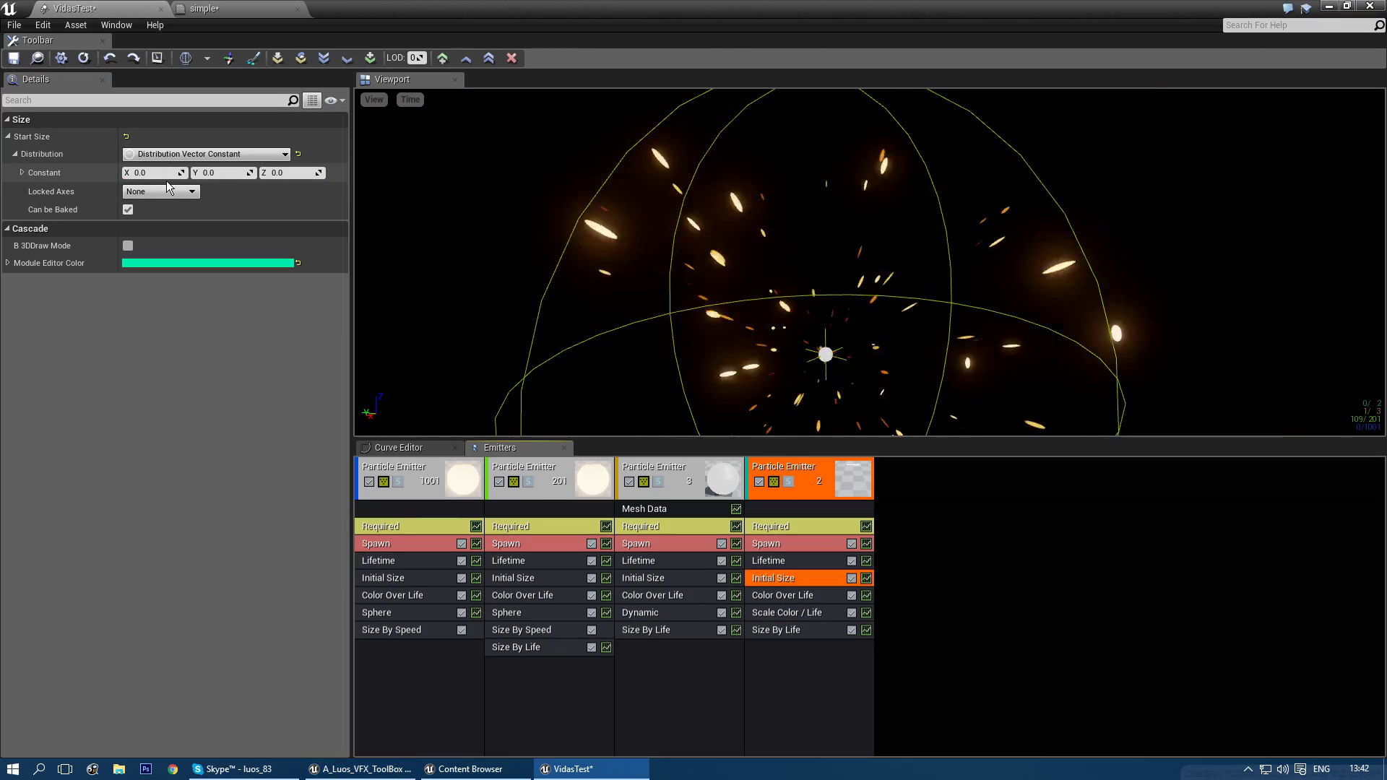
{"action": "left_click", "coordinate": [164, 173]}
{"action": "key", "text": "BackSpace"}
{"action": "type", "text": "300"}
{"action": "key", "text": "Tab"}
{"action": "type", "text": "300"}
{"action": "key", "text": "Tab"}
{"action": "type", "text": "300"}
{"action": "key", "text": "Return"}
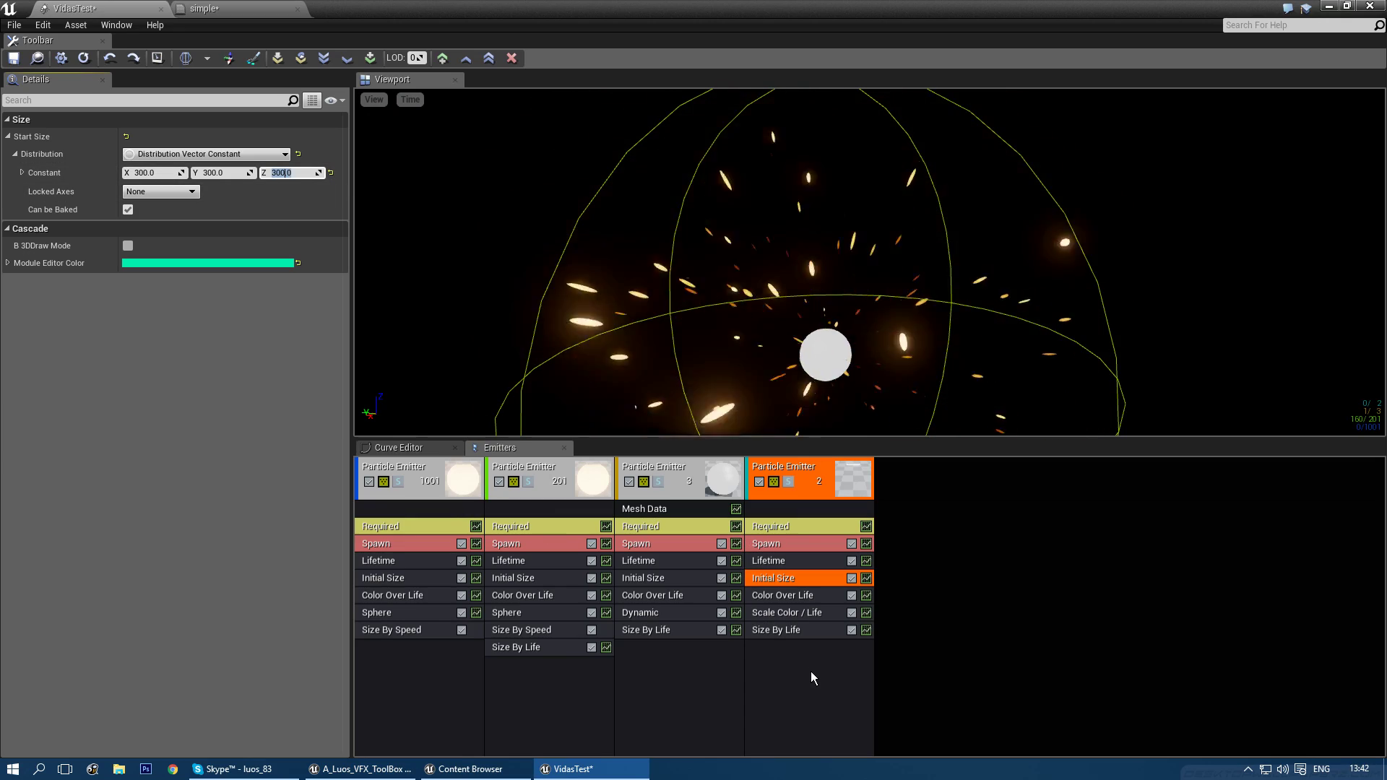
- Set the ring emitter's lifetime to a constant 0.1
{"action": "left_click", "coordinate": [806, 563]}
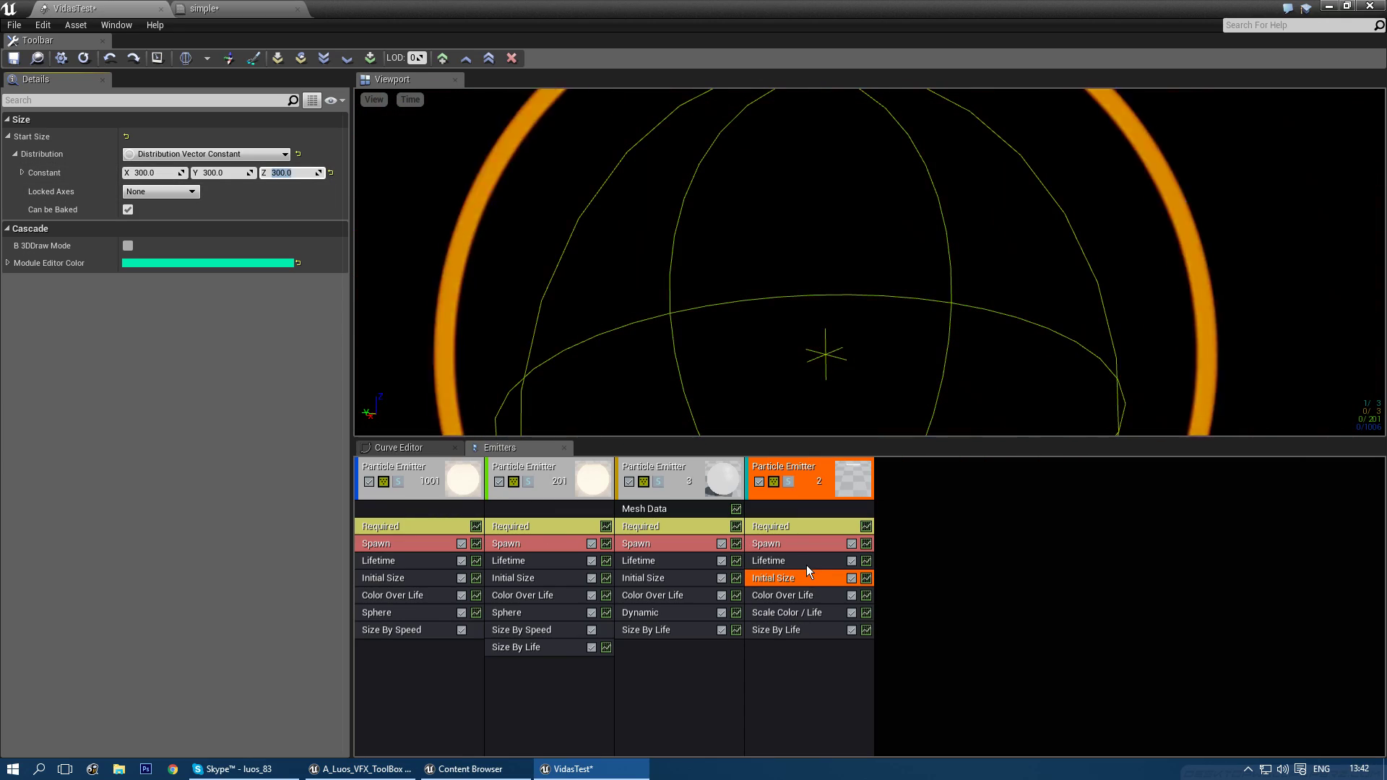
{"action": "left_click", "coordinate": [179, 153]}
{"action": "left_click", "coordinate": [161, 173]}
{"action": "left_click", "coordinate": [161, 173]}
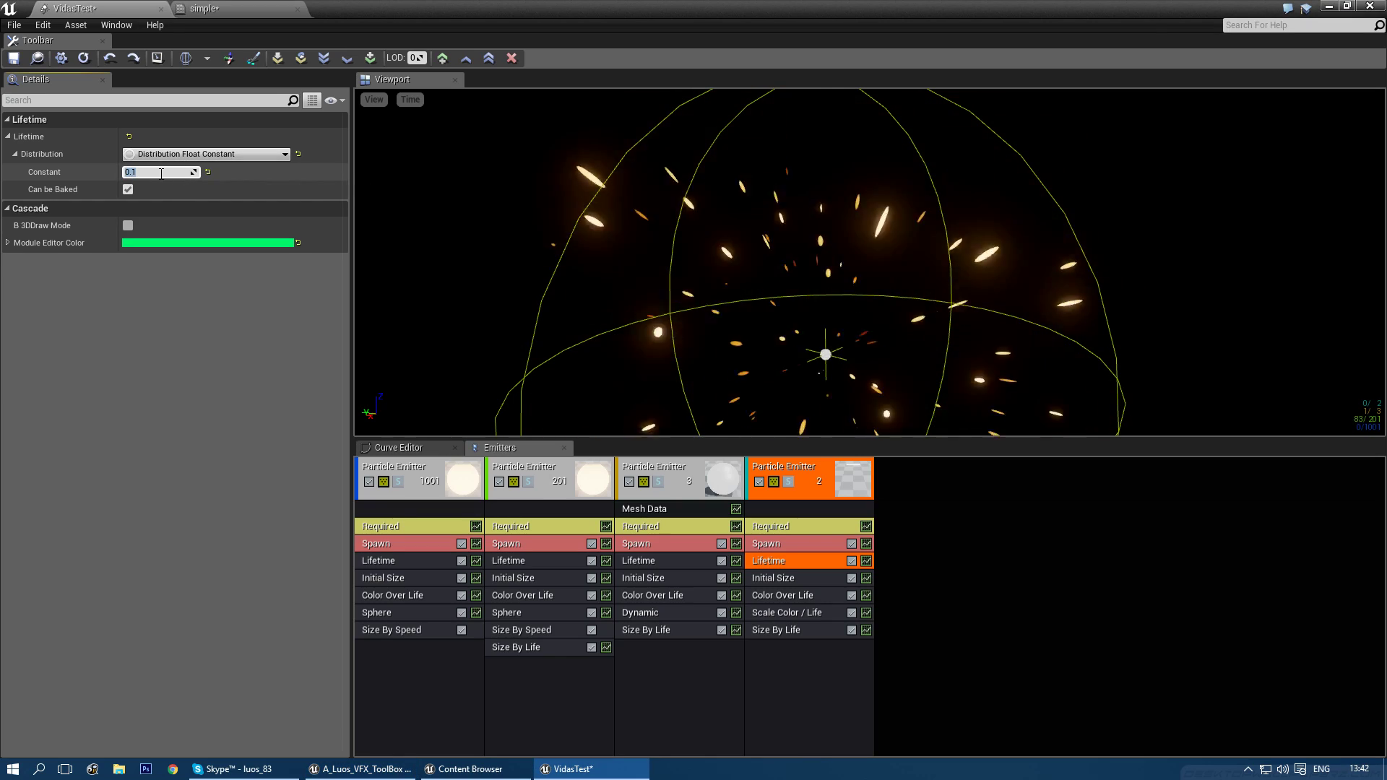
{"action": "type", "text": "0.1"}
{"action": "key", "text": "Return"}
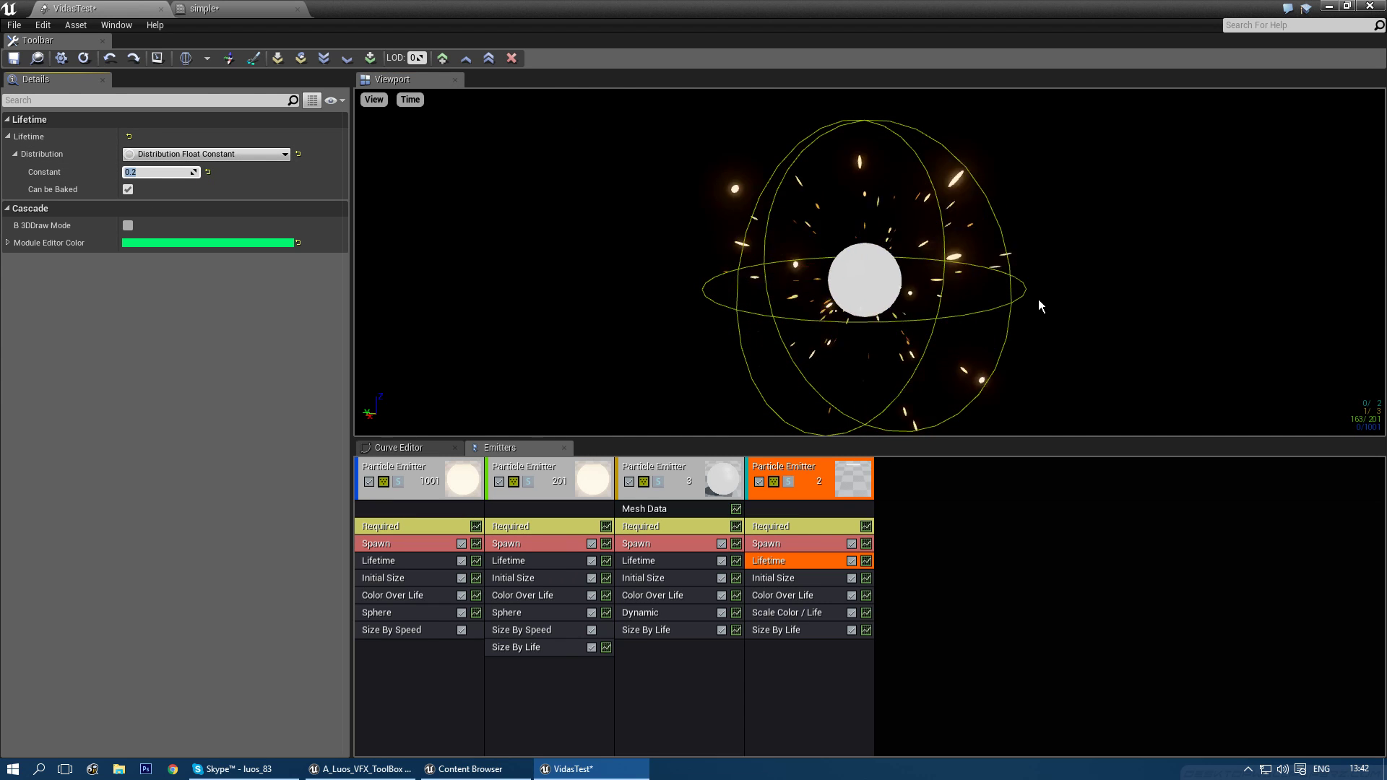
{"action": "left_click_drag", "start_coordinate": [1038, 299], "coordinate": [1028, 309]}
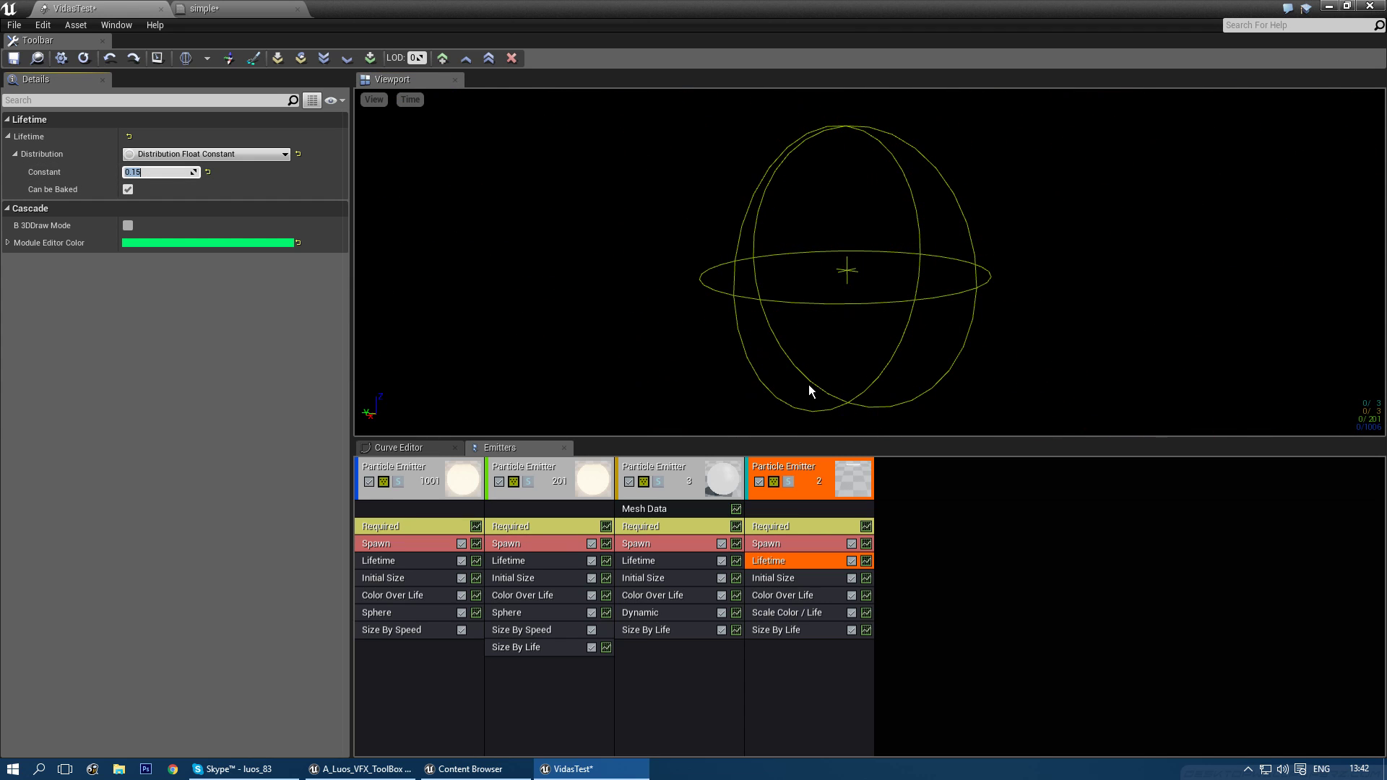
- Reframe the preview and bring up the menu for adding a new emitter
{"action": "left_click", "coordinate": [783, 630]}
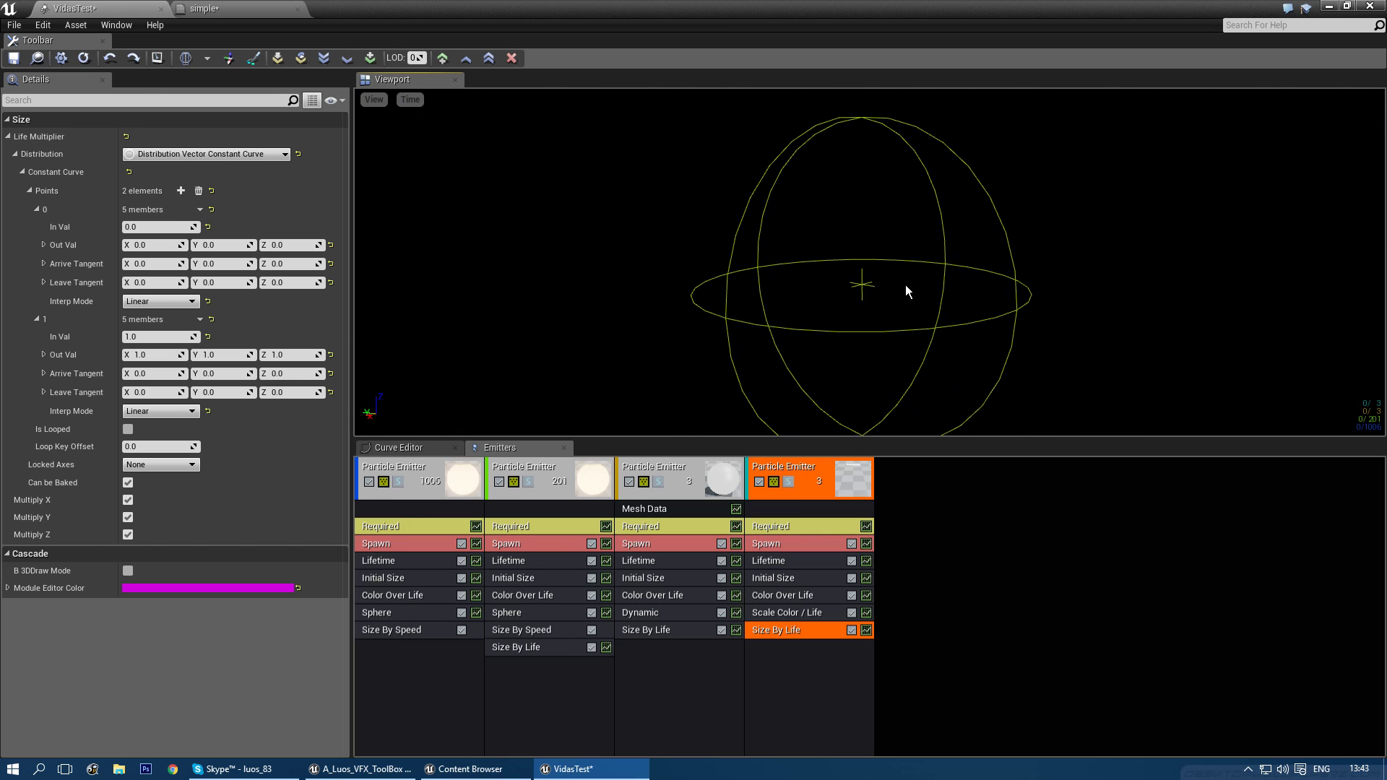
{"action": "middle_click_drag", "start_coordinate": [903, 372], "coordinate": [831, 285]}
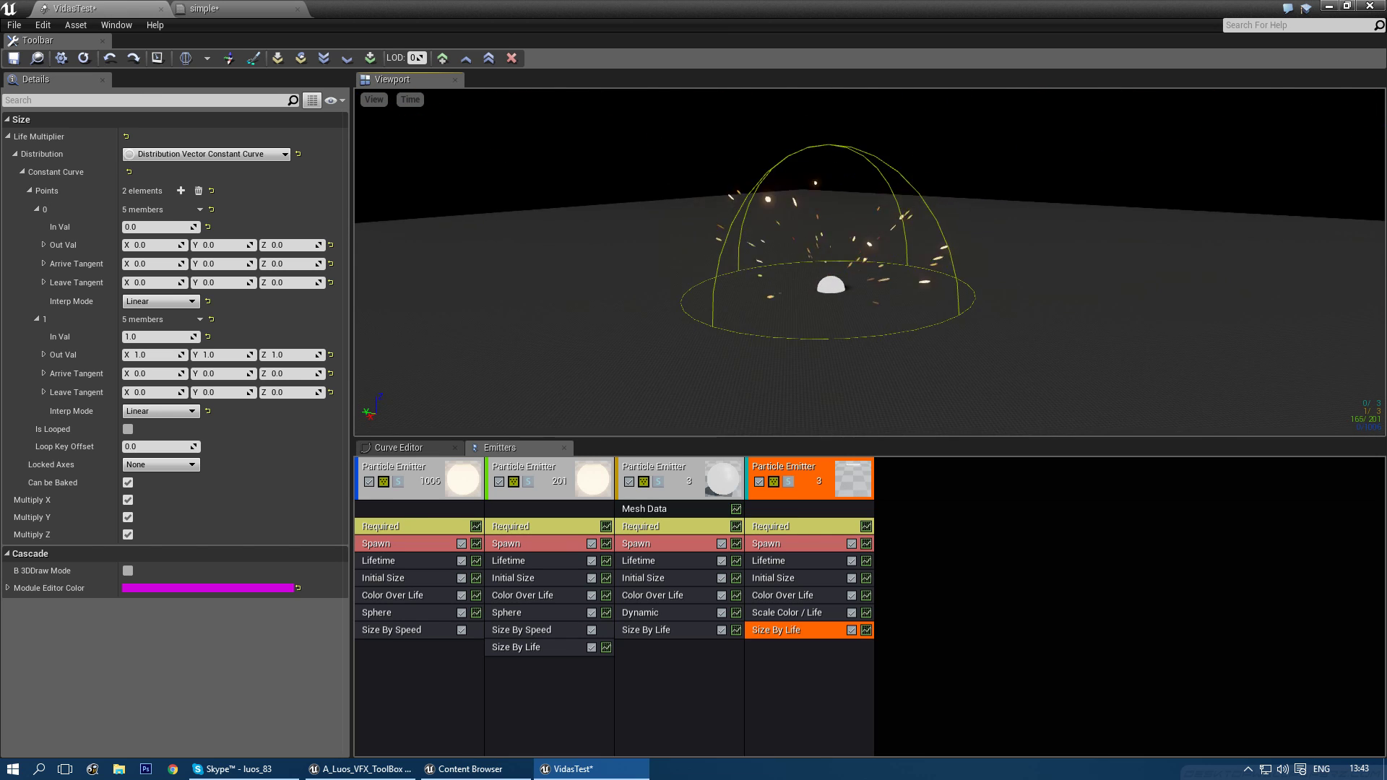
{"action": "mouse_move", "coordinate": [902, 292]}
{"action": "left_mouse_down"}
{"action": "mouse_move", "coordinate": [907, 311]}
{"action": "mouse_move", "coordinate": [900, 279]}
{"action": "mouse_move", "coordinate": [905, 289]}
{"action": "left_mouse_up"}
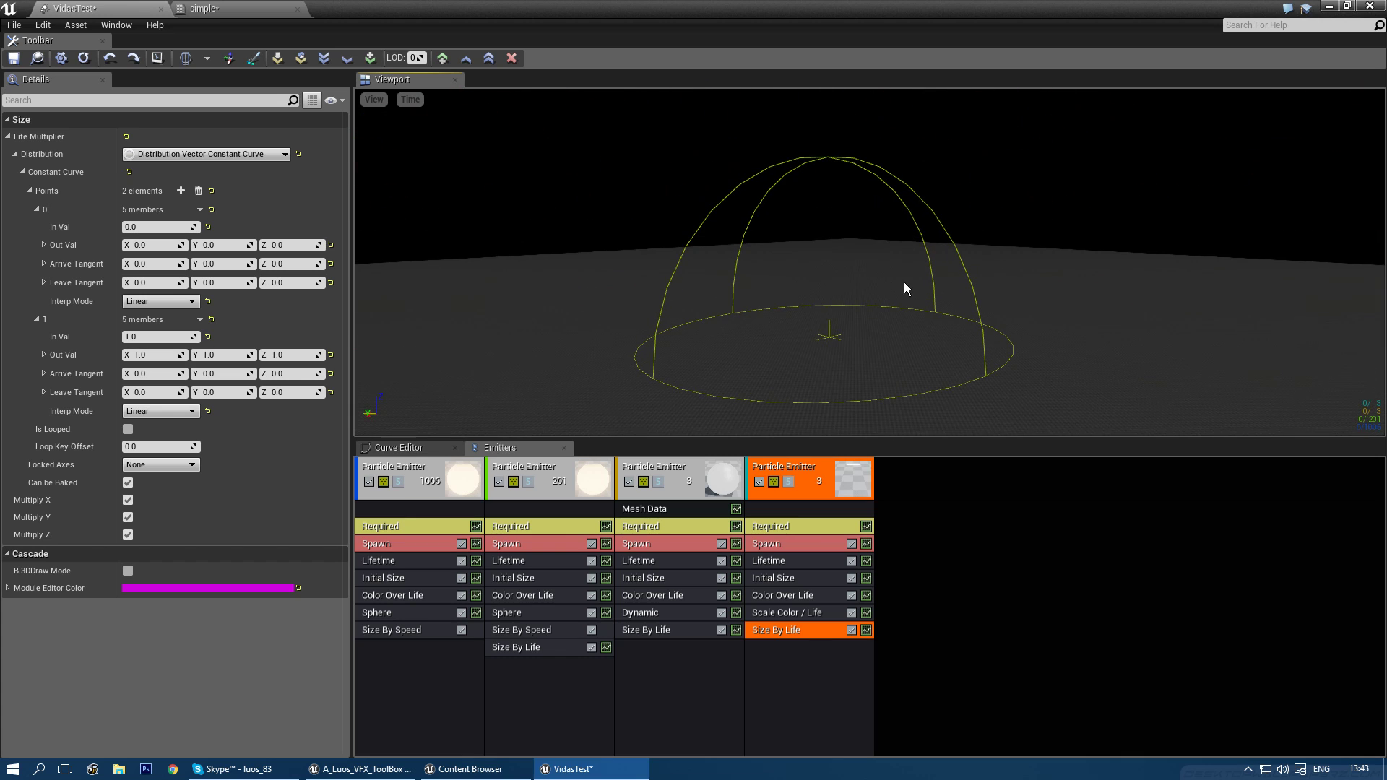
{"action": "right_click", "coordinate": [909, 494]}
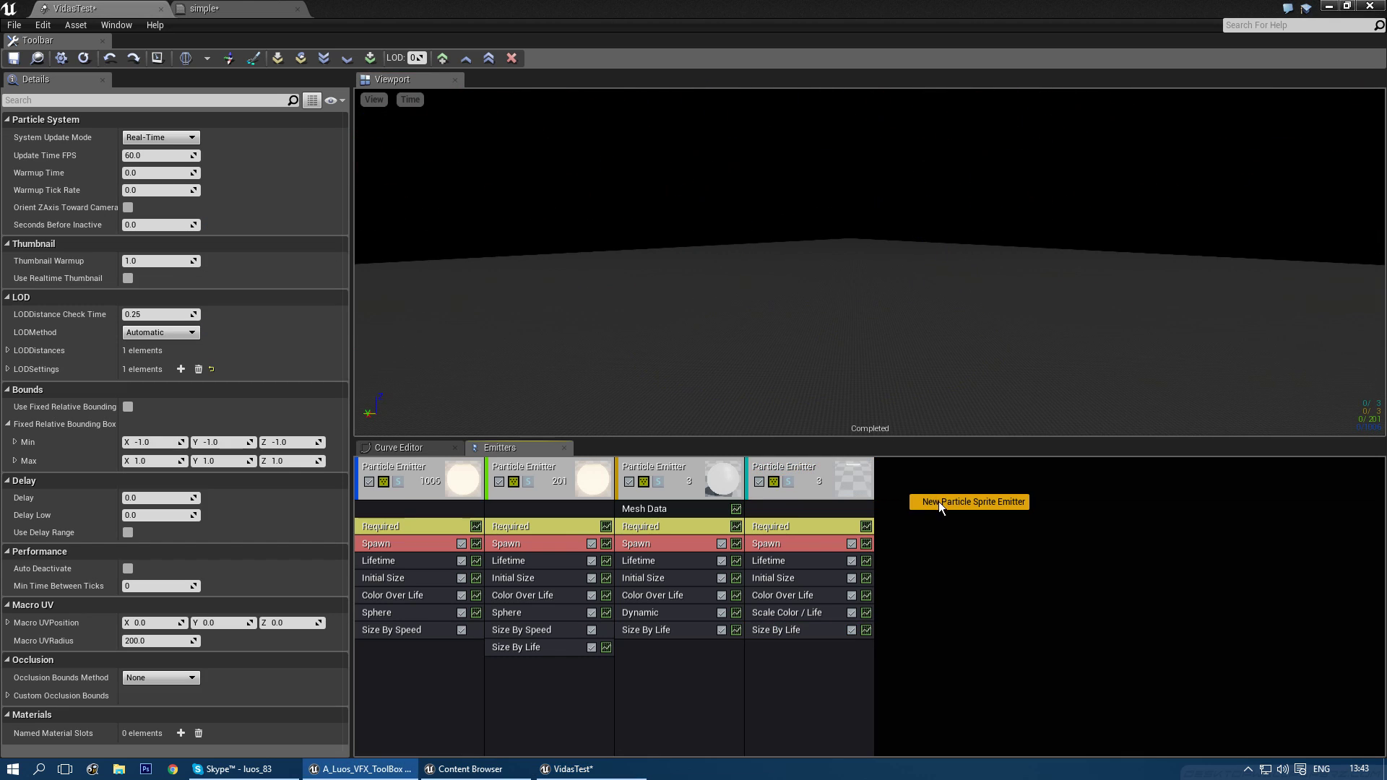
- Add a new sprite emitter and copy the third emitter's Mesh Data module onto it
{"action": "left_click", "coordinate": [938, 501]}
{"action": "left_click", "coordinate": [917, 473]}
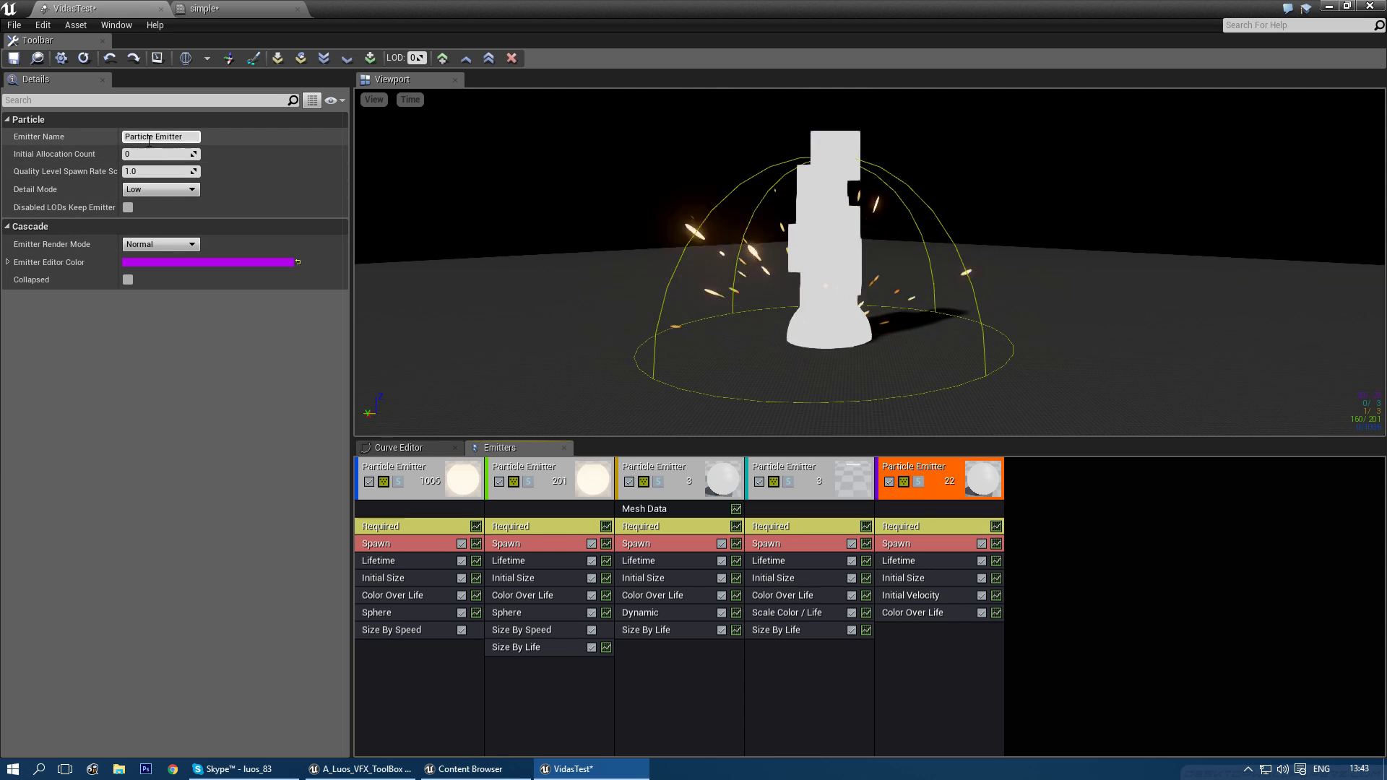
{"action": "left_click", "coordinate": [647, 510]}
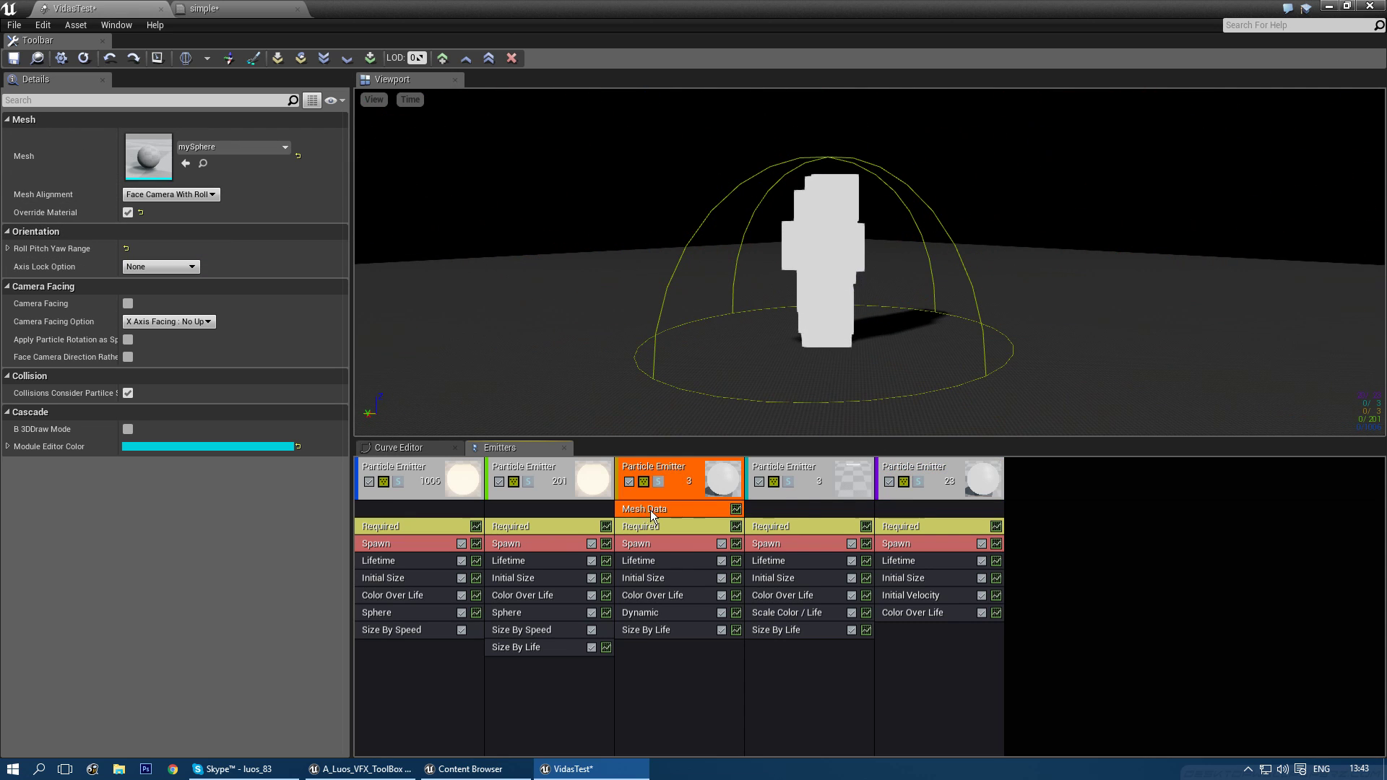
{"action": "left_click_drag", "start_coordinate": [917, 514], "coordinate": [909, 512]}
- Set the copied Mesh Data's mesh to SM_WildImpact_01
{"action": "left_click", "coordinate": [908, 509]}
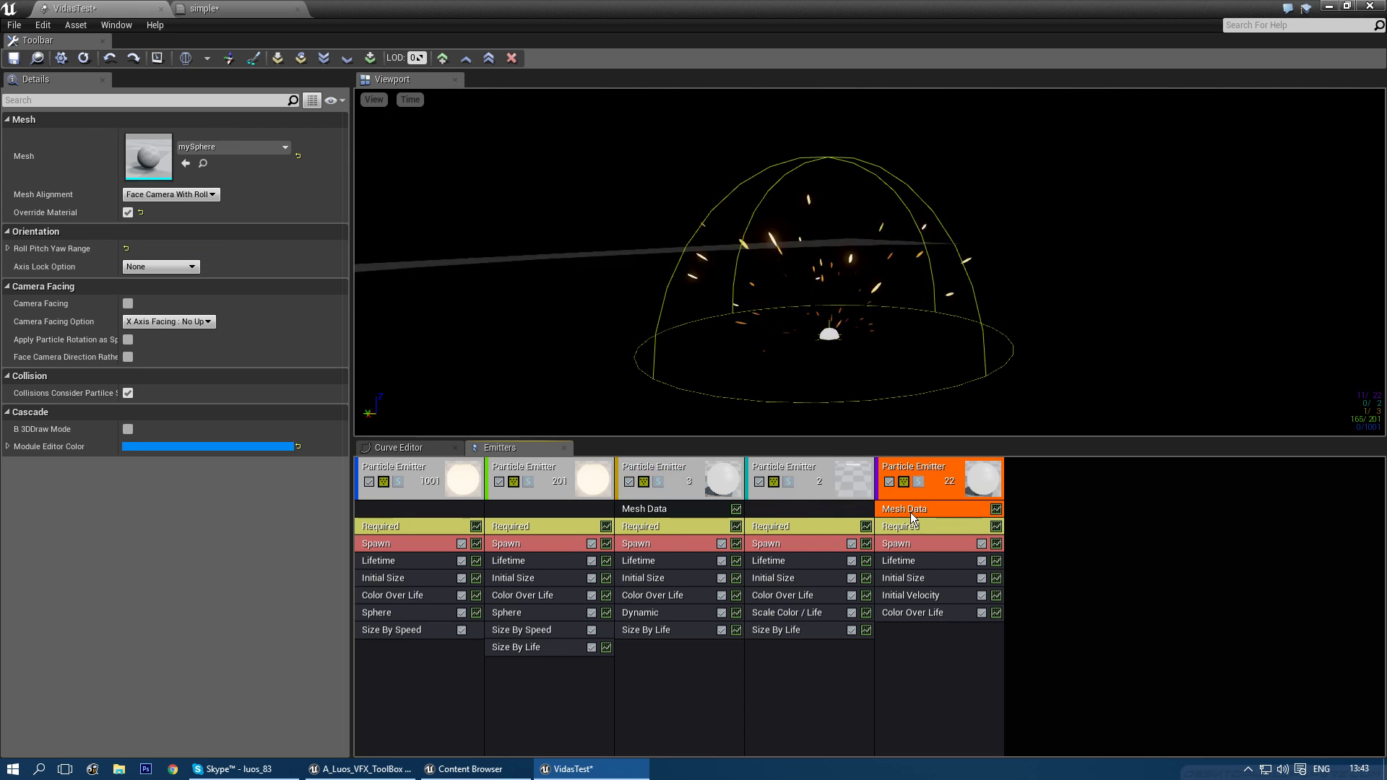
{"action": "left_click", "coordinate": [228, 148]}
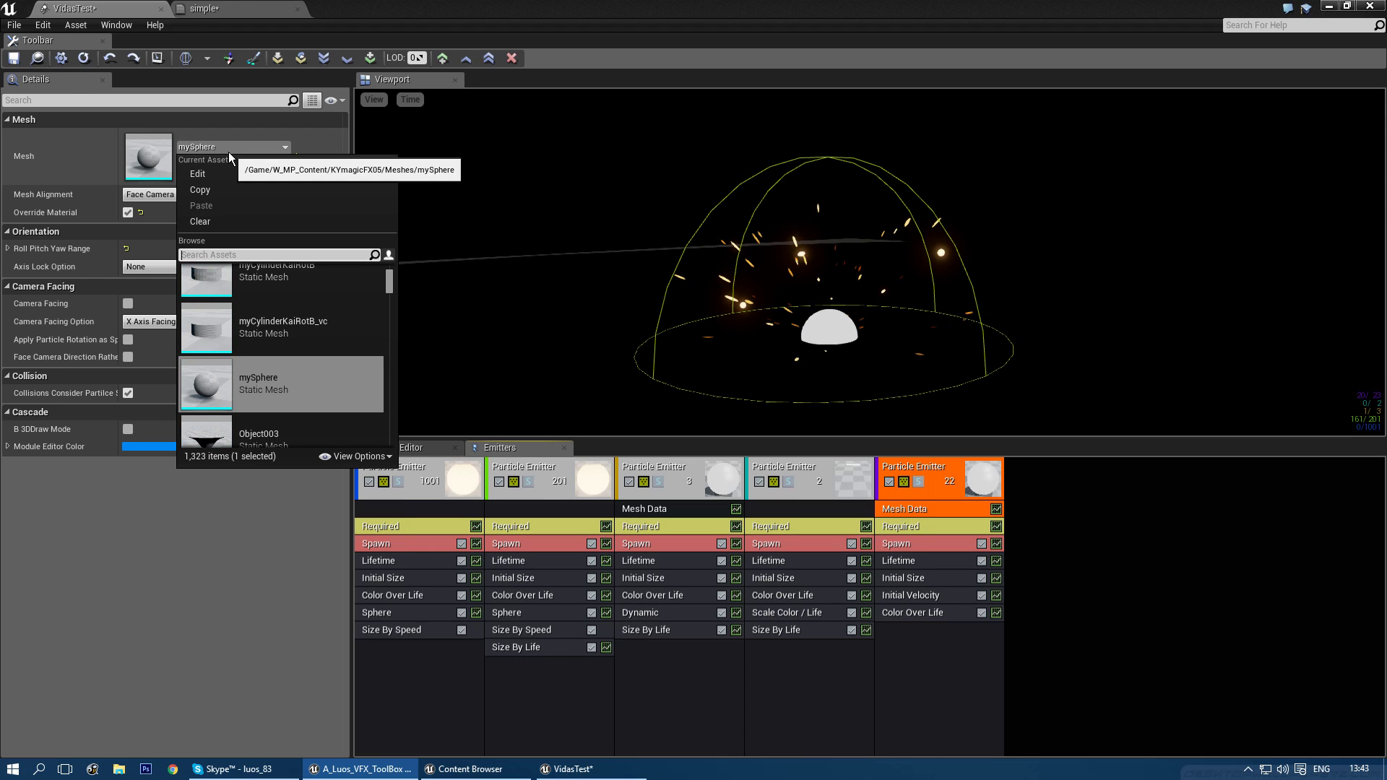
{"action": "type", "text": "wild"}
{"action": "left_click", "coordinate": [247, 298]}
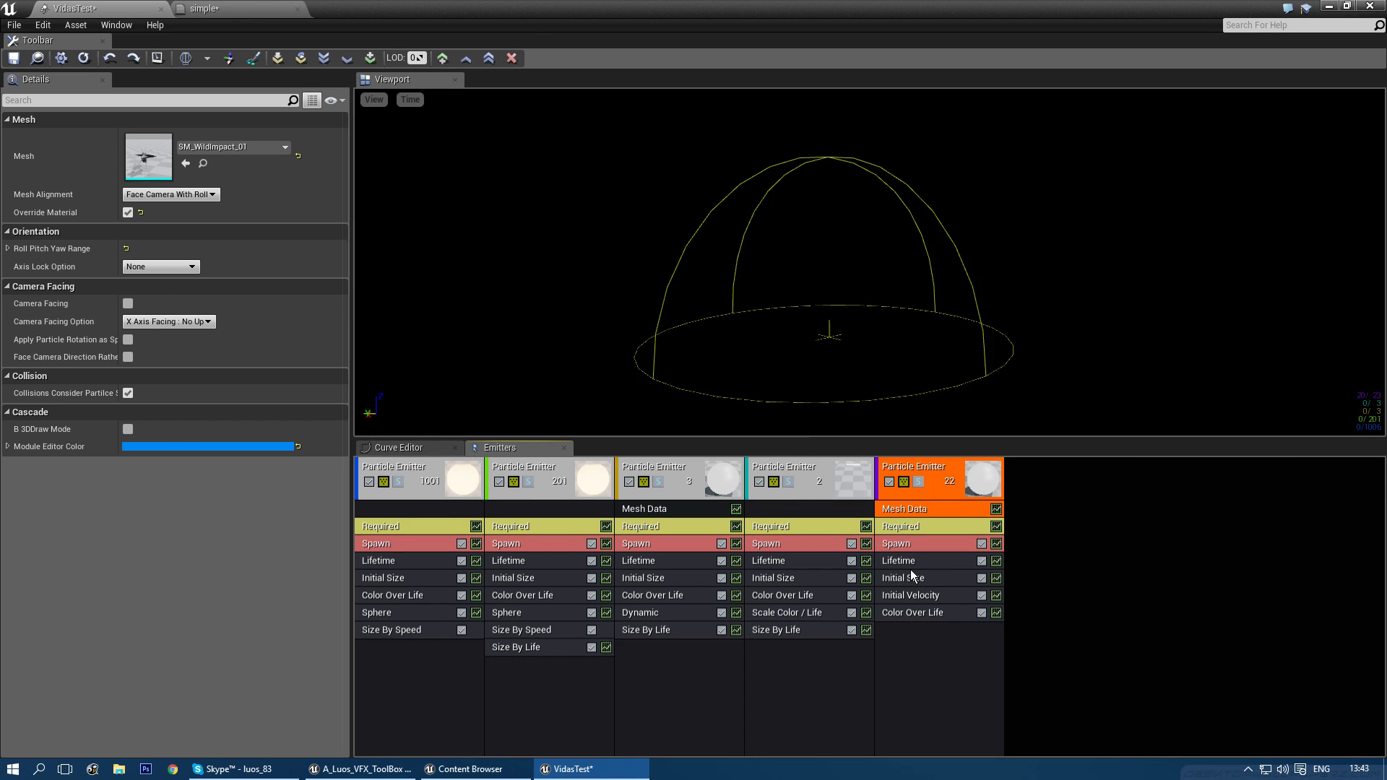
- Make the fifth emitter's start size a constant vector and remove its Initial Velocity module
{"action": "left_click", "coordinate": [910, 576]}
{"action": "left_click", "coordinate": [262, 153]}
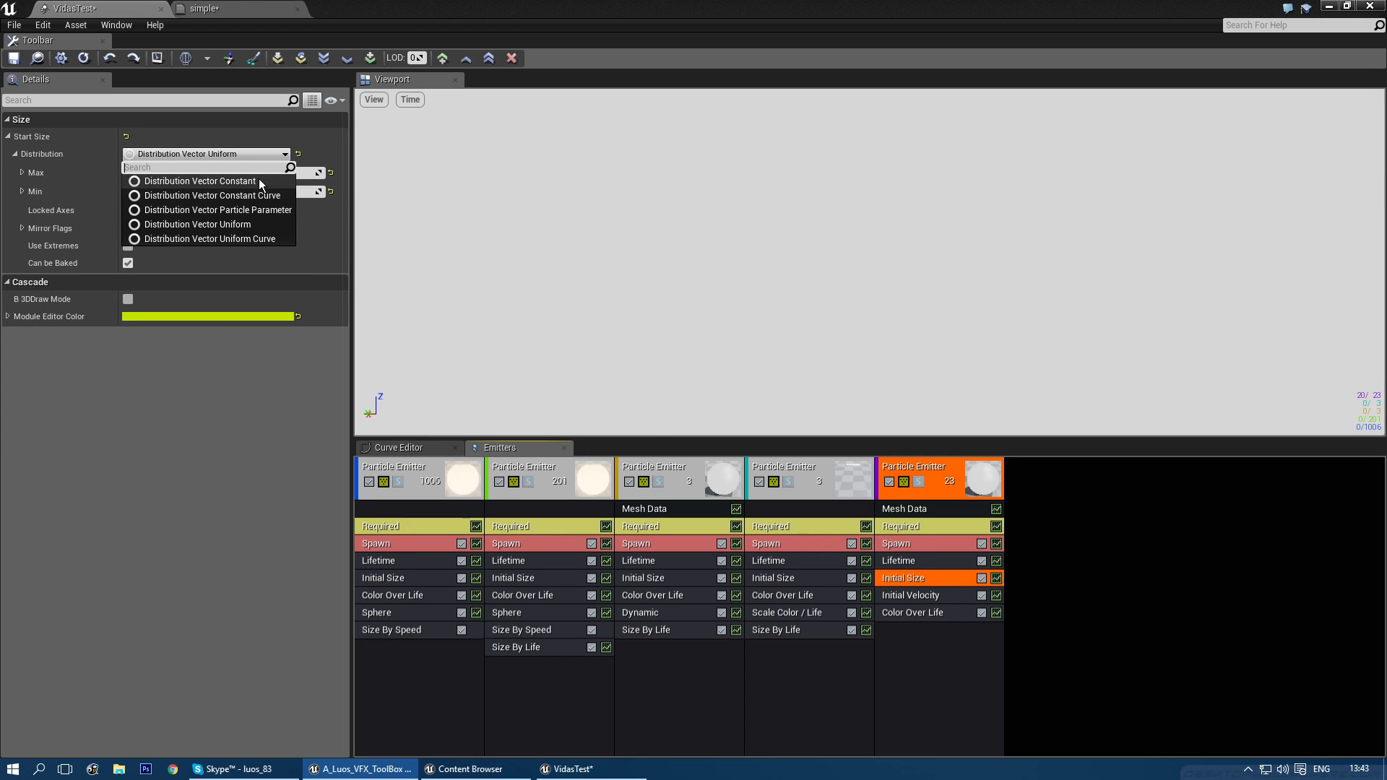
{"action": "left_click", "coordinate": [259, 180]}
{"action": "key", "text": "Return"}
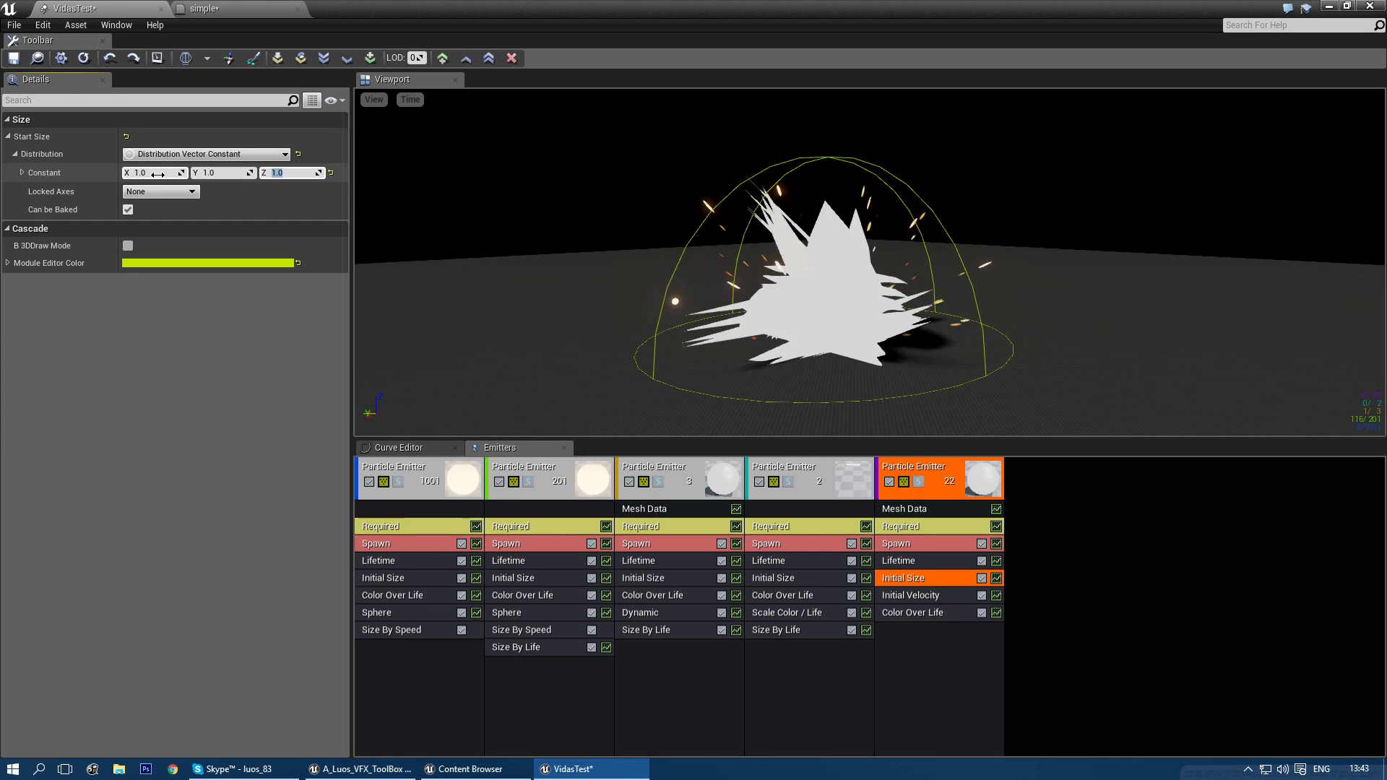
{"action": "left_click", "coordinate": [952, 592]}
{"action": "key", "text": "Delete"}
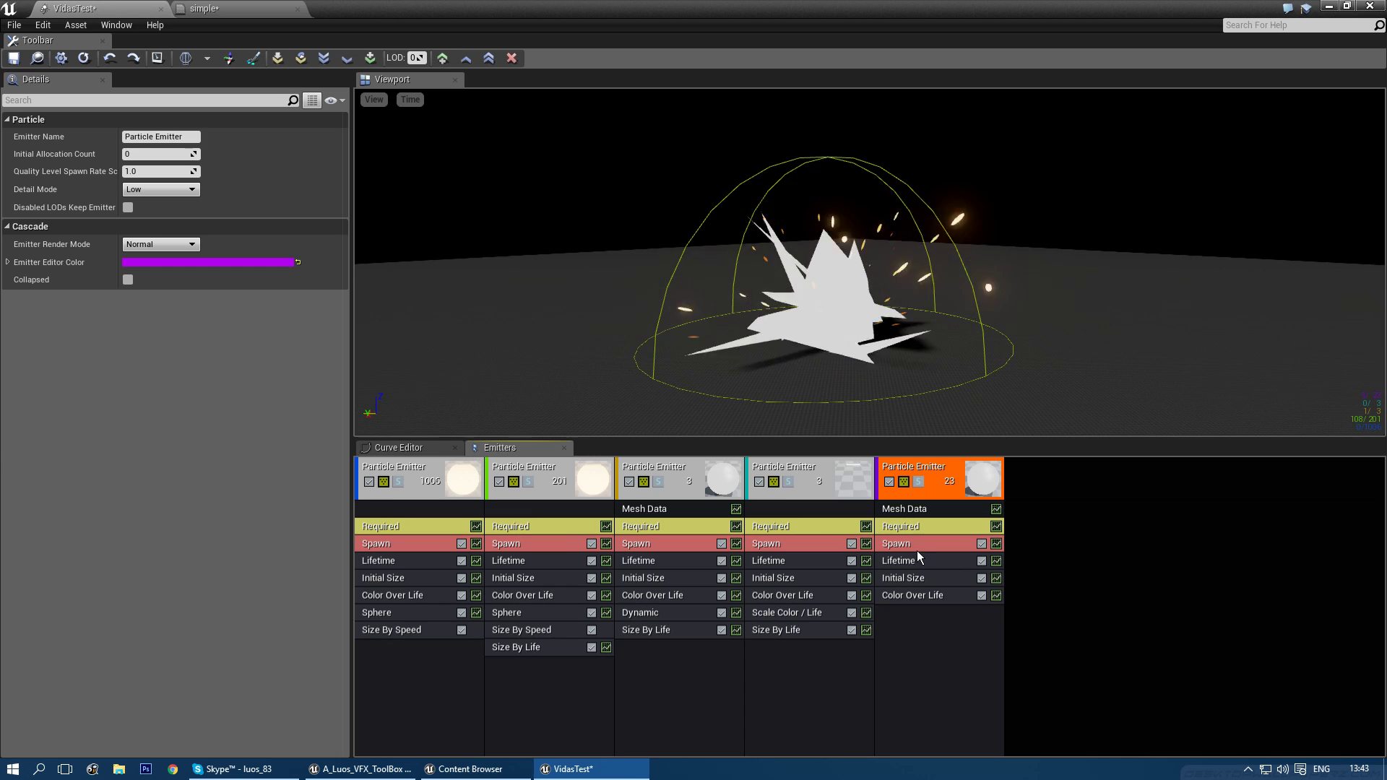
- Set the fifth emitter's spawn rate to a constant 0 and add a Burst List entry
{"action": "left_click", "coordinate": [913, 544]}
{"action": "left_click", "coordinate": [226, 156]}
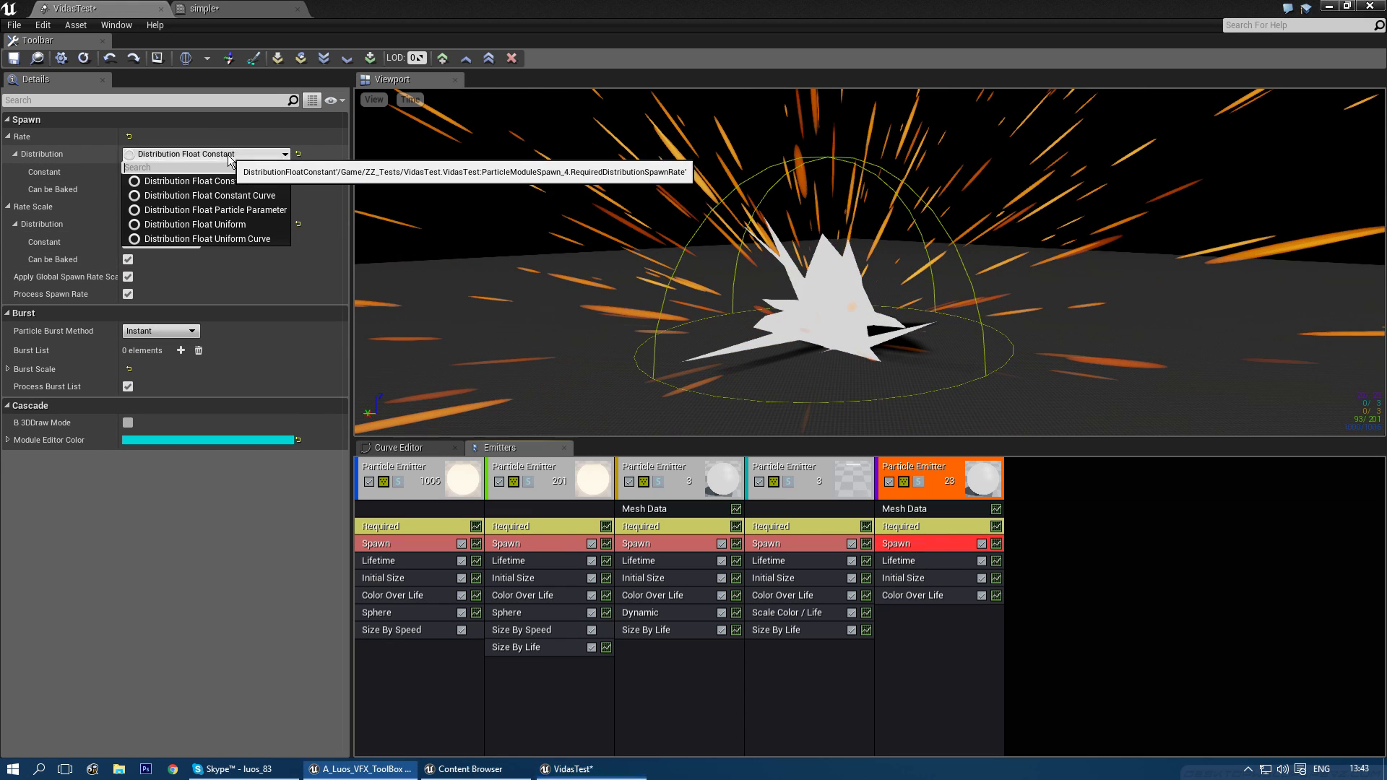
{"action": "left_click", "coordinate": [217, 172]}
{"action": "left_click", "coordinate": [180, 351]}
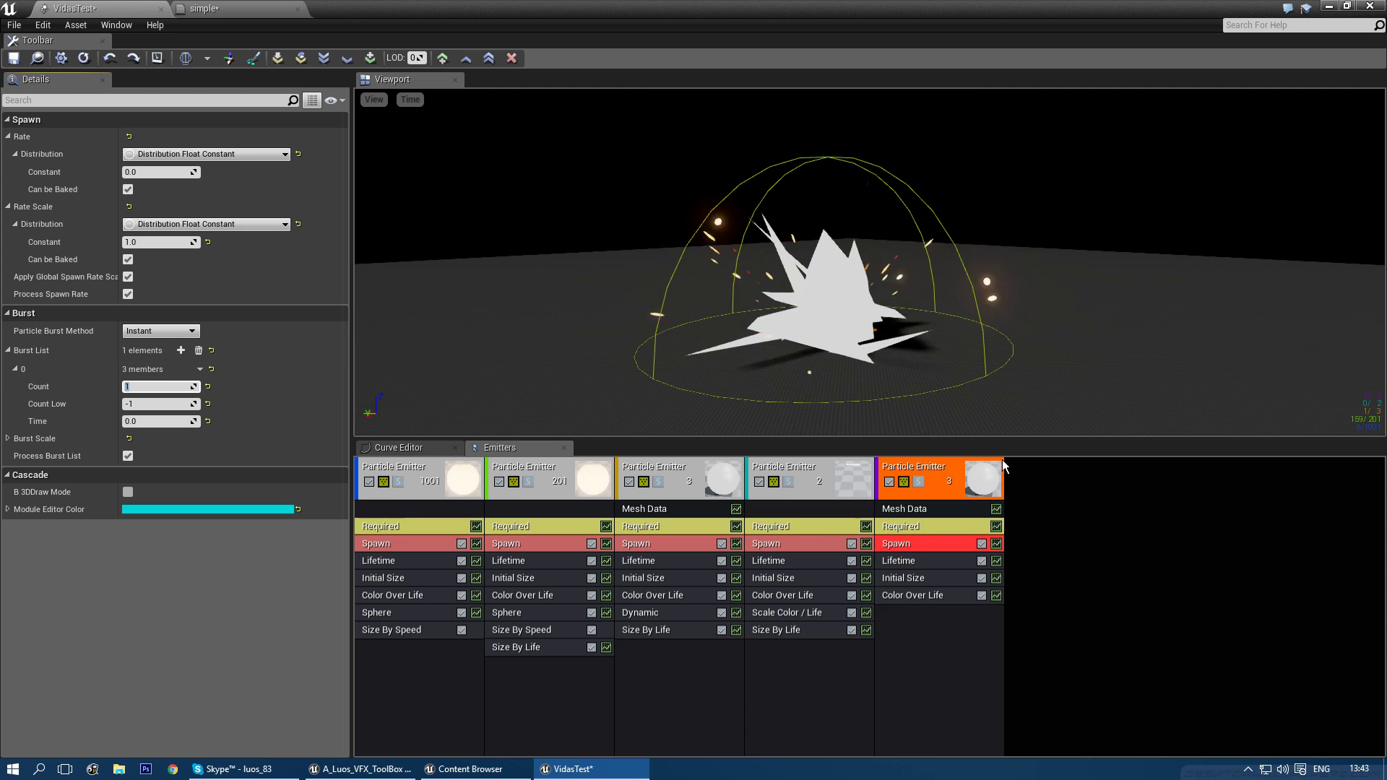
{"action": "left_click", "coordinate": [916, 527]}
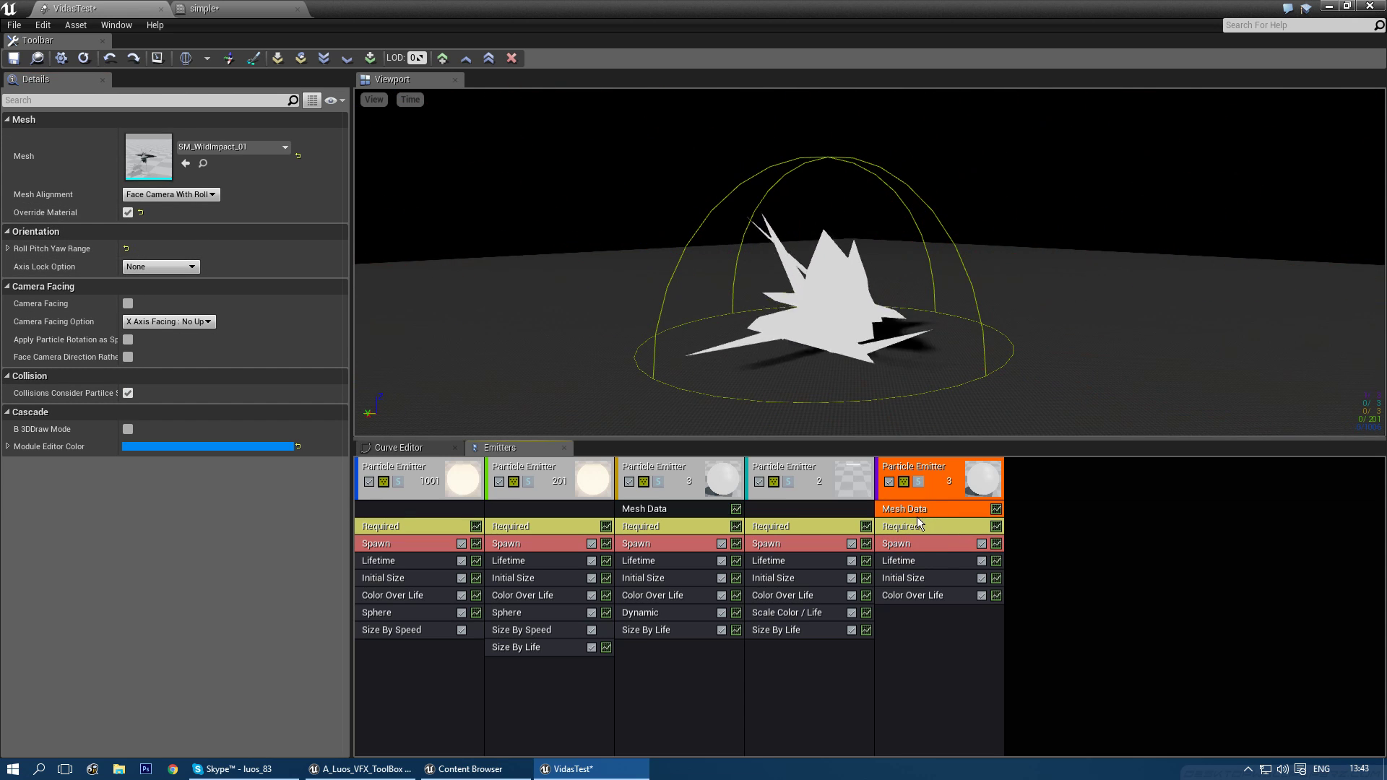
{"action": "left_click", "coordinate": [219, 151]}
- Assign the M_WildImpact_01 material to the fifth emitter and set Emitter Loops to 1
{"action": "type", "text": "wild"}
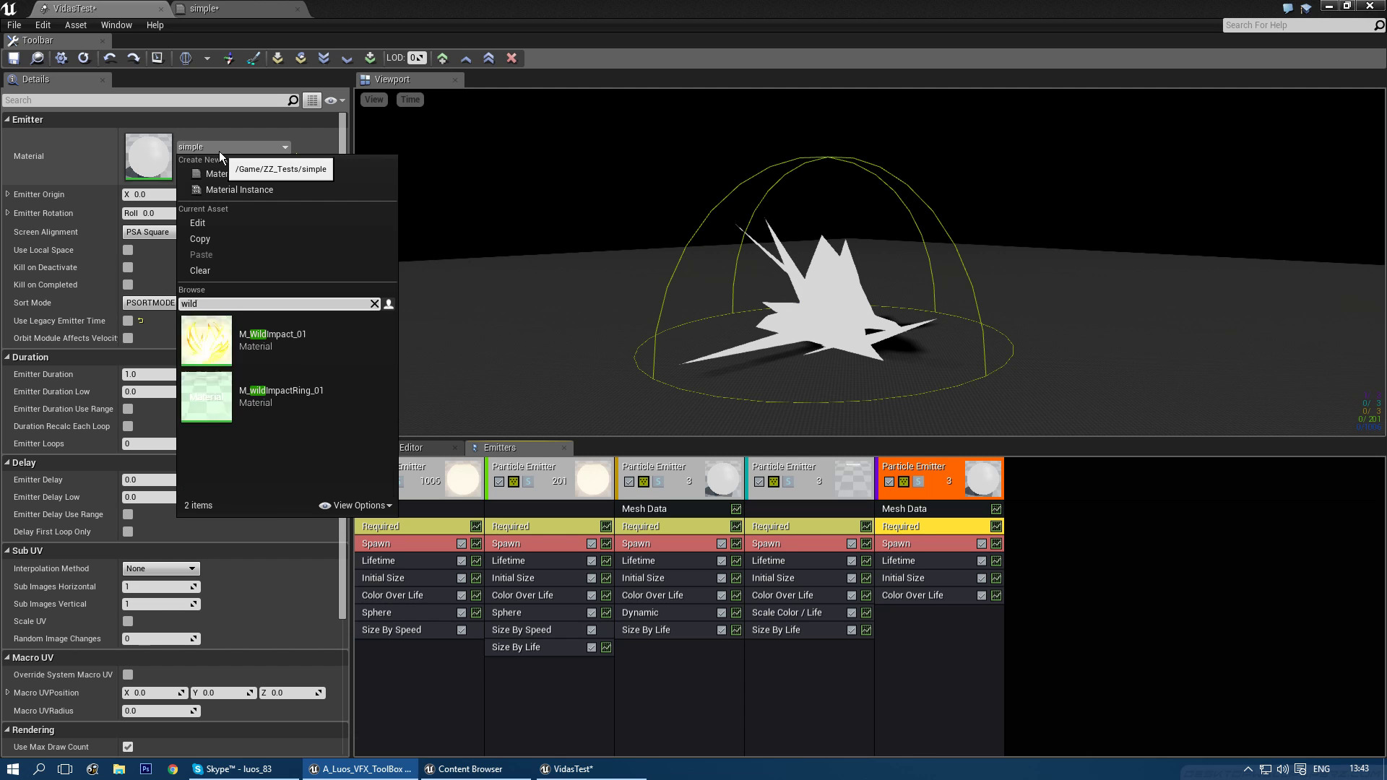
{"action": "left_click", "coordinate": [285, 341]}
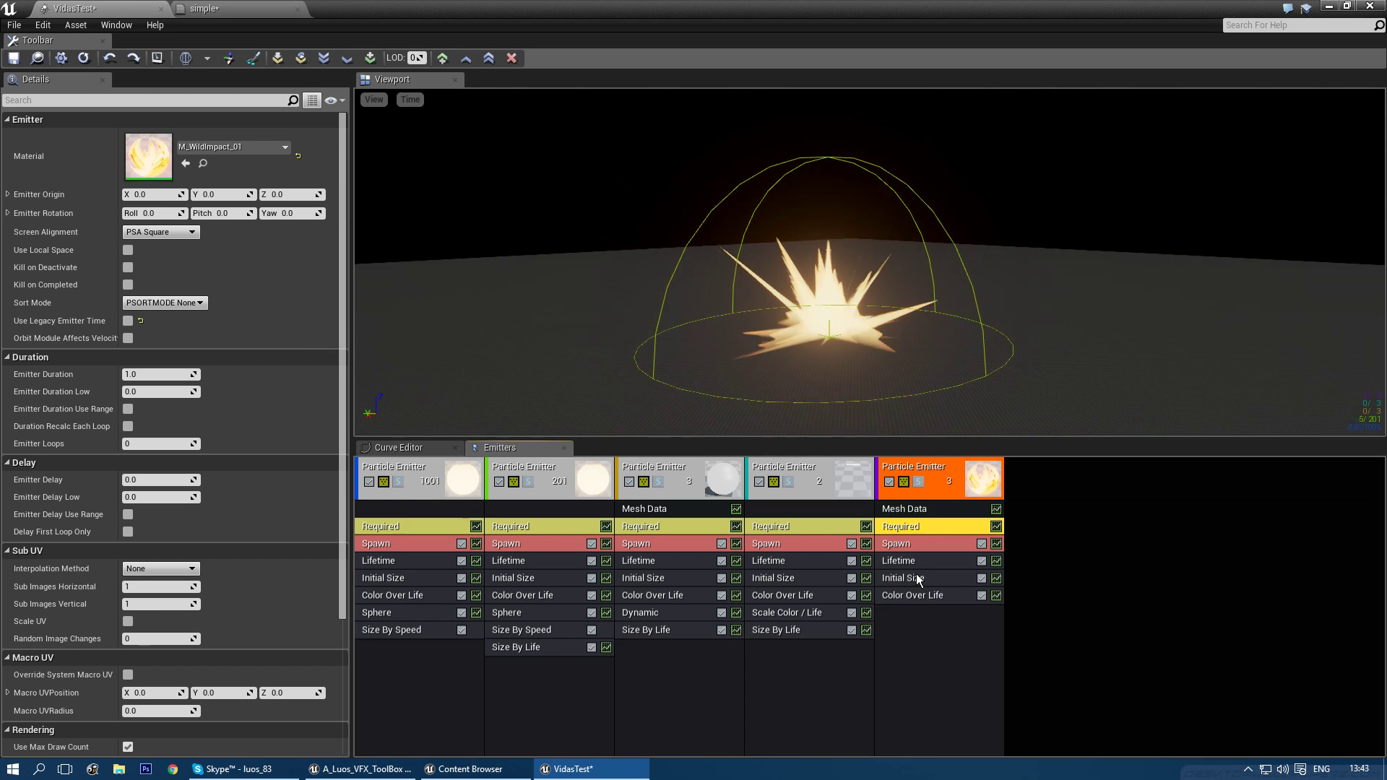
{"action": "left_click", "coordinate": [146, 446]}
{"action": "type", "text": "1"}
{"action": "key", "text": "Return"}
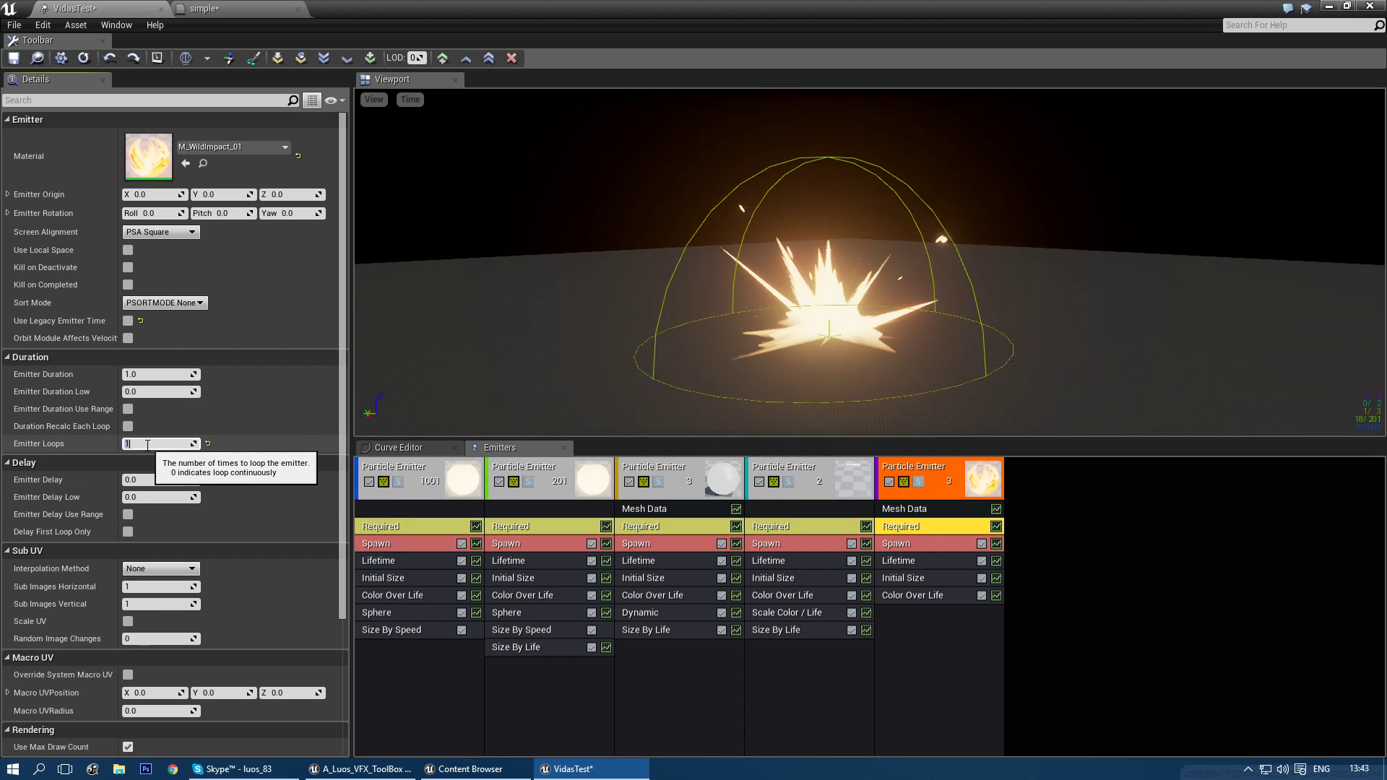
- Open M_WildImpact_01 in the Material Editor and pan around its node graph
{"action": "double_click", "coordinate": [140, 155]}
{"action": "right_click_drag", "start_coordinate": [561, 310], "coordinate": [911, 397]}
{"action": "right_click_drag", "start_coordinate": [709, 442], "coordinate": [1047, 543]}
{"action": "scroll", "coordinate": [1045, 546], "scroll_direction": "down", "scroll_amount": 4}
{"action": "right_click_drag", "start_coordinate": [867, 474], "coordinate": [766, 393]}
{"action": "scroll", "coordinate": [774, 388], "scroll_direction": "up", "scroll_amount": 4}
{"action": "right_click_drag", "start_coordinate": [329, 177], "coordinate": [68, 195]}
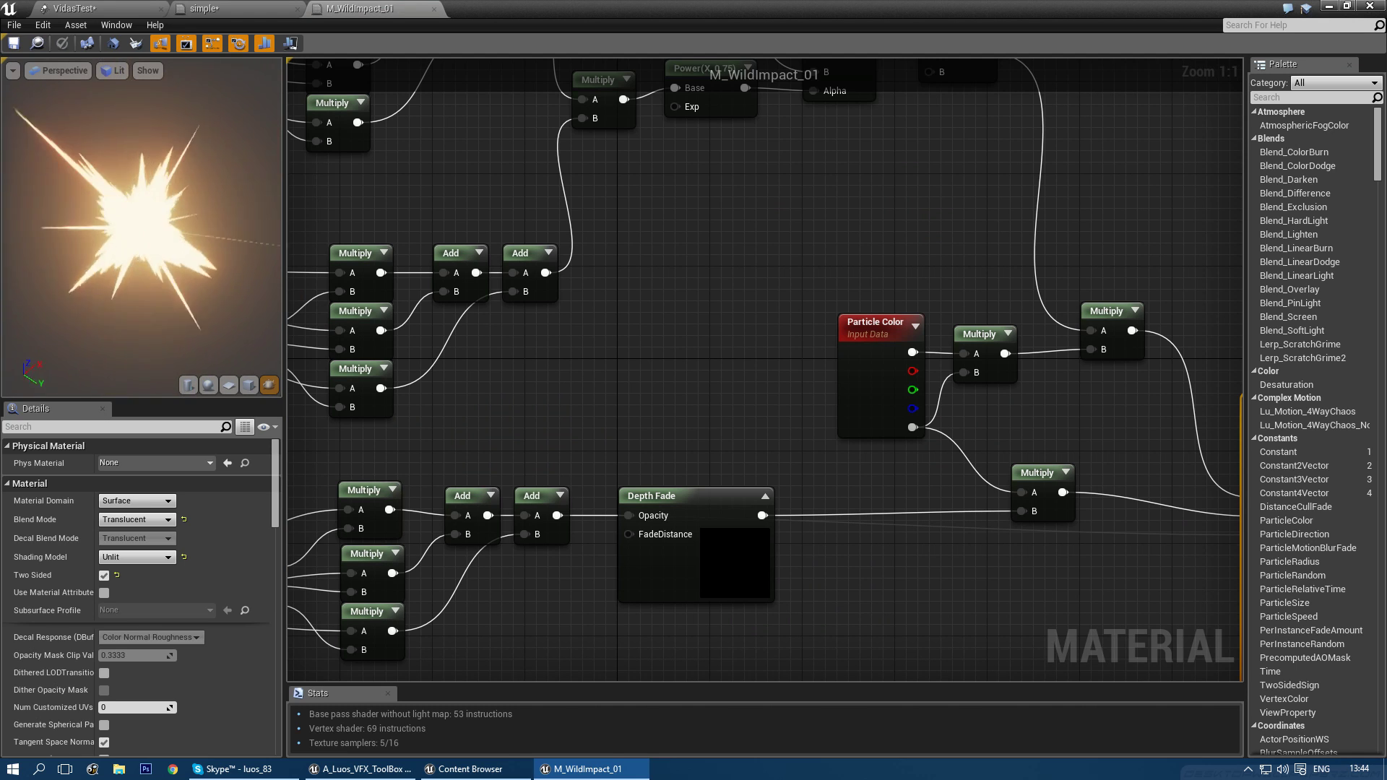
- Return to VidasTest and copy the fourth emitter's Size By Life onto the fifth emitter
{"action": "left_click", "coordinate": [283, 9]}
{"action": "left_click", "coordinate": [108, 8]}
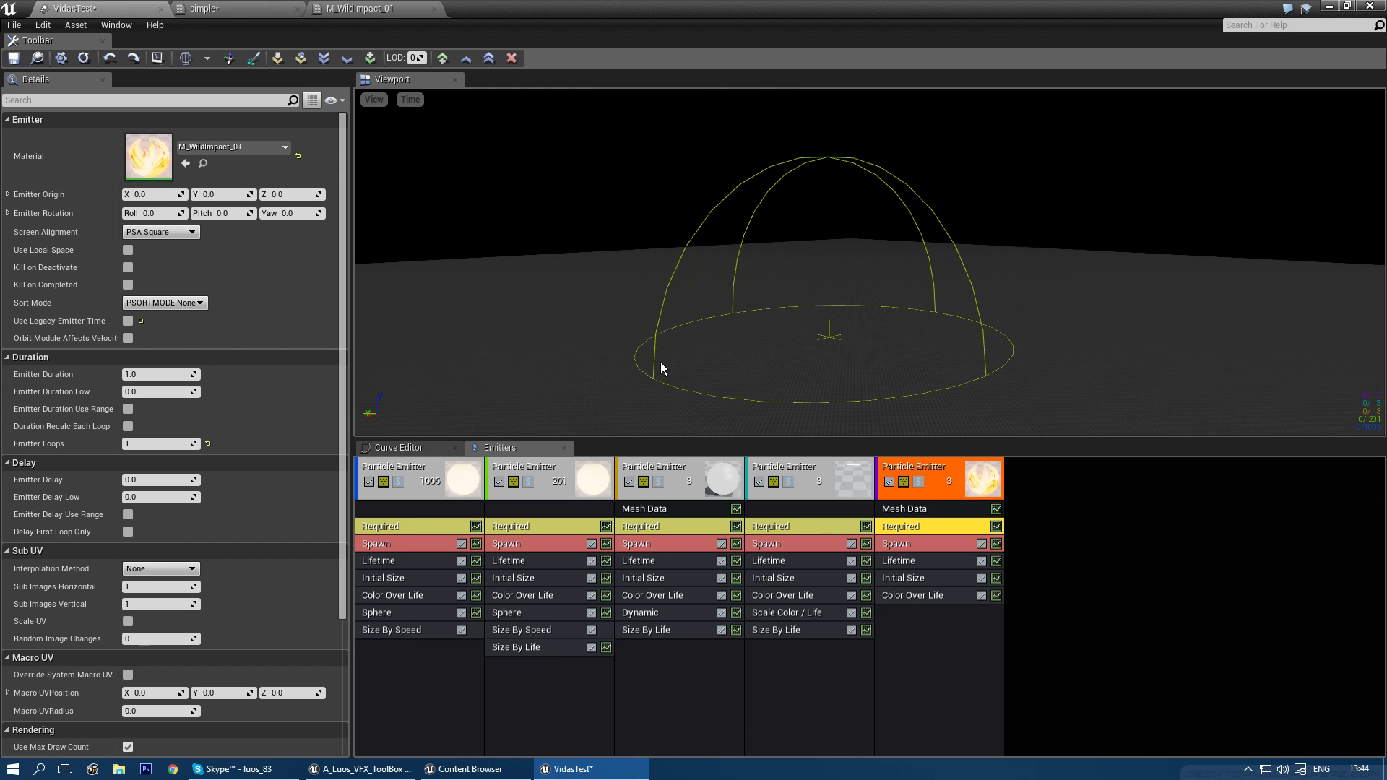
{"action": "left_click", "coordinate": [779, 631]}
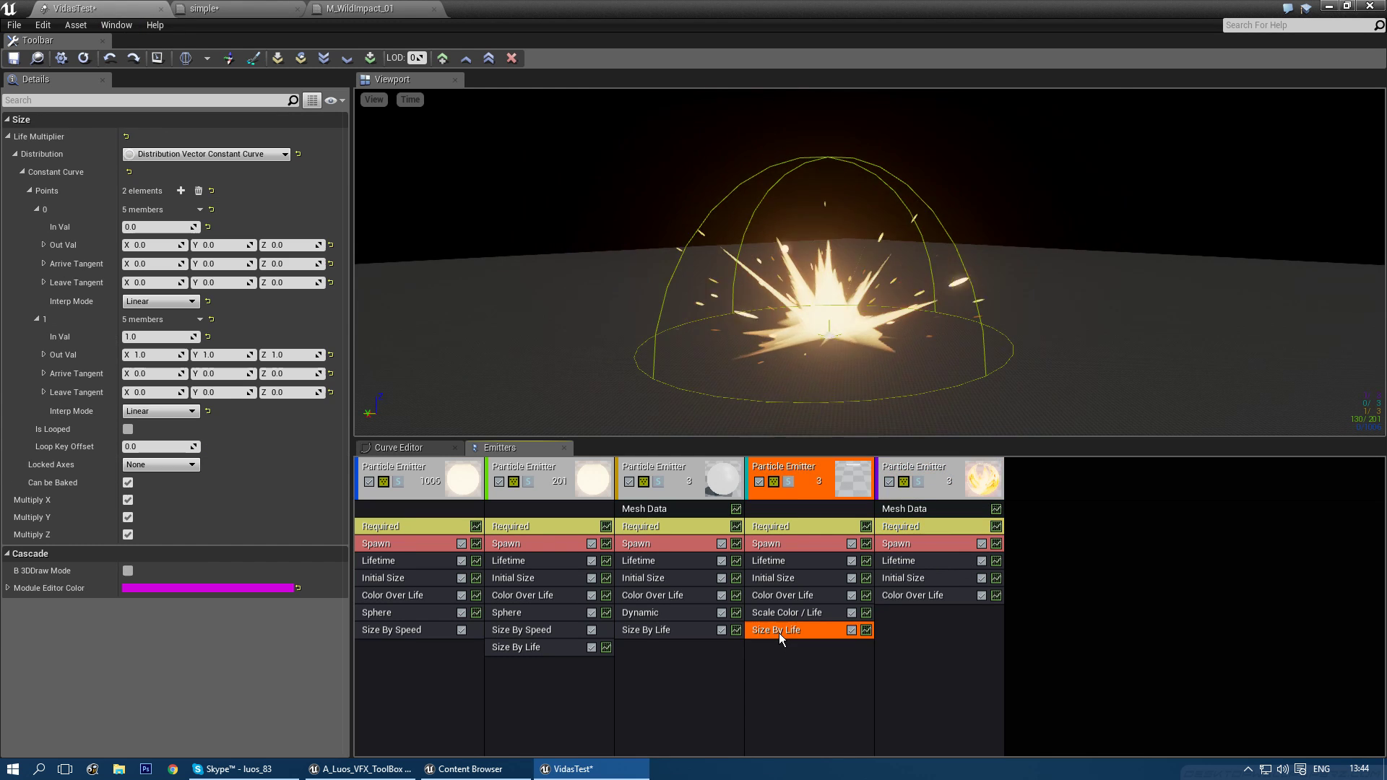
{"action": "left_click_drag", "start_coordinate": [776, 631], "coordinate": [933, 630], "text": "ctrl"}
{"action": "left_click", "coordinate": [922, 613]}
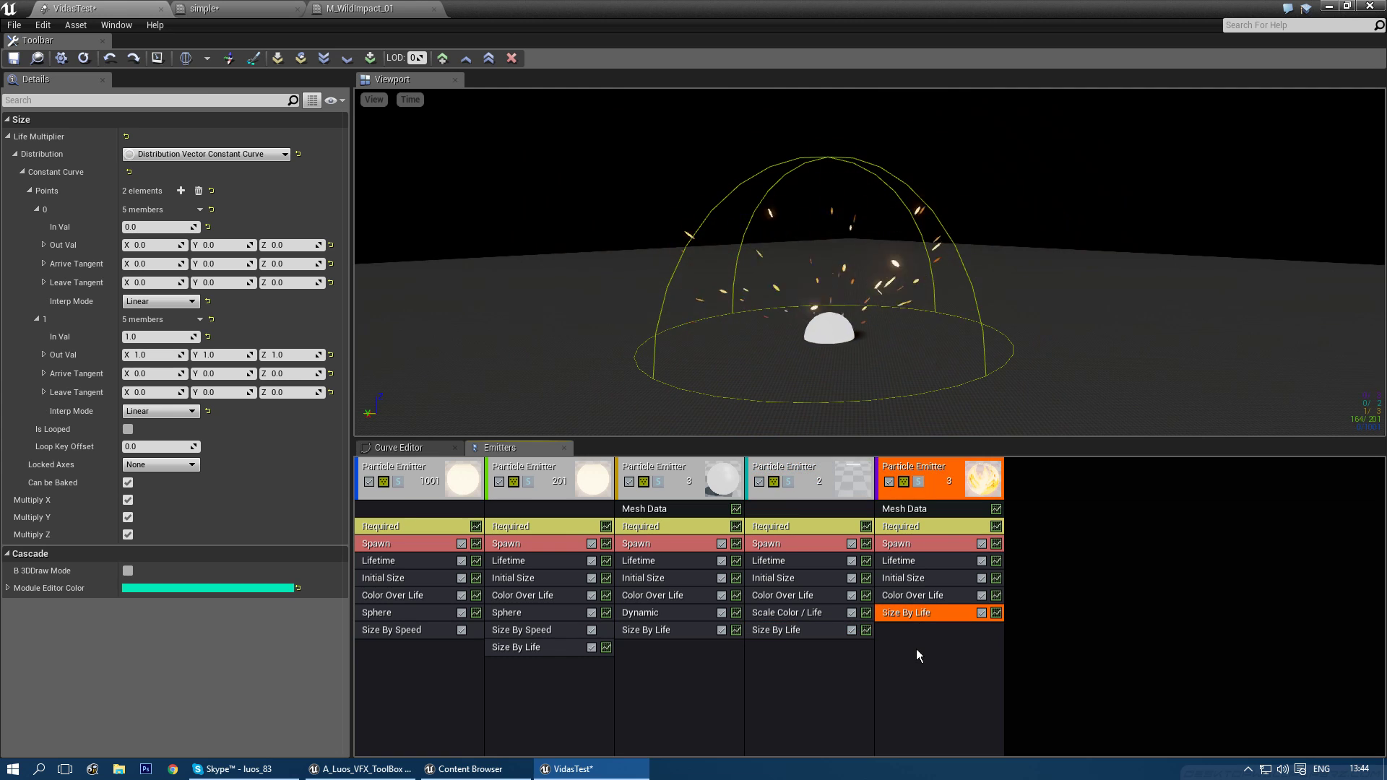
- Set the fifth emitter's Emitter Delay to 2.0
{"action": "left_click", "coordinate": [912, 527]}
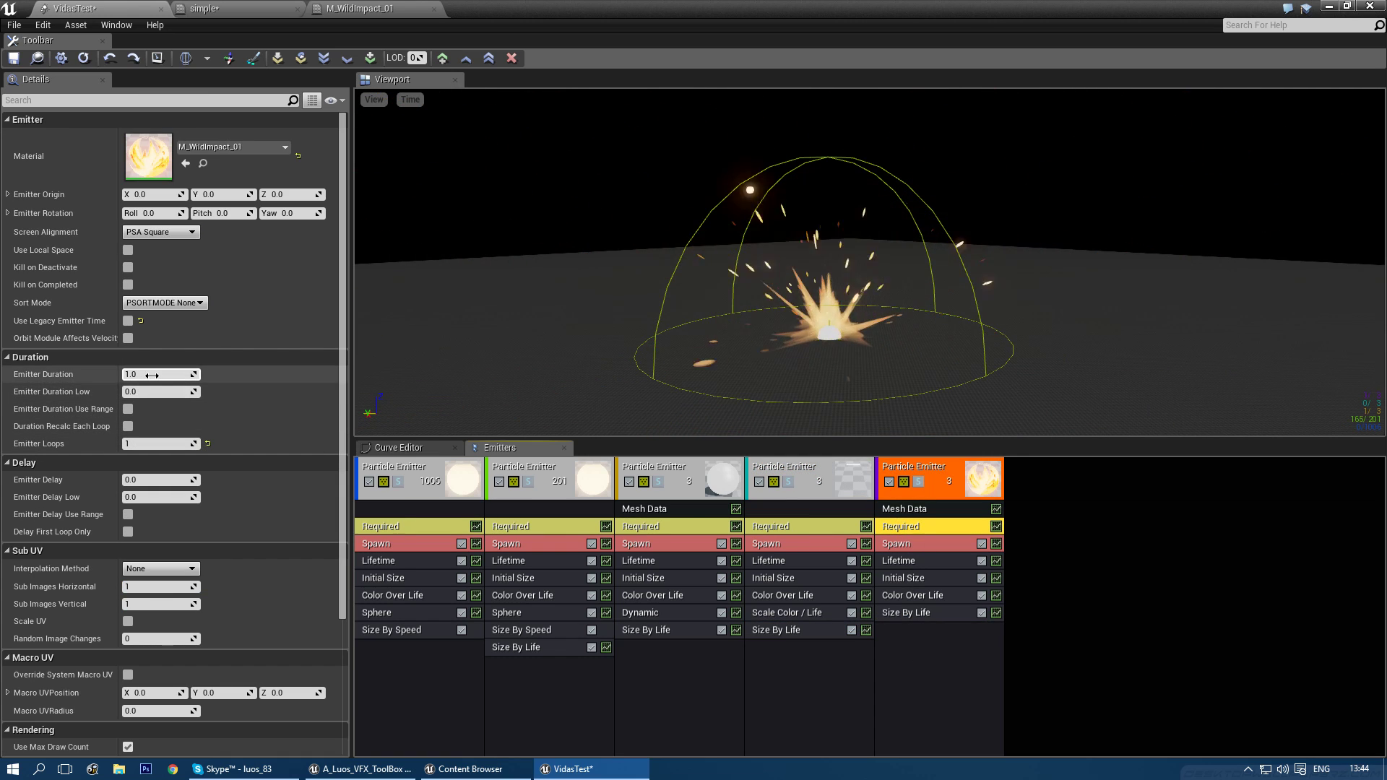
{"action": "left_click", "coordinate": [158, 480]}
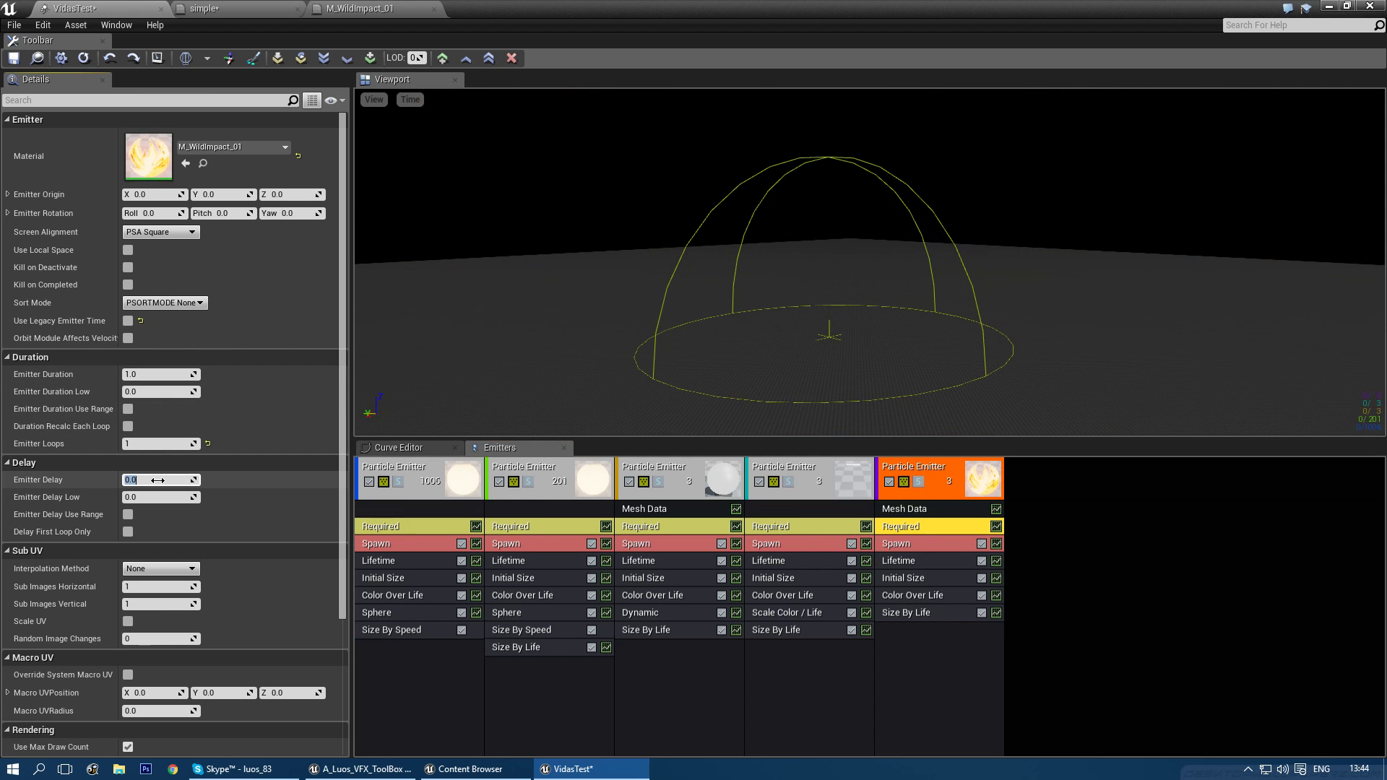
{"action": "type", "text": "2"}
{"action": "key", "text": "Return"}
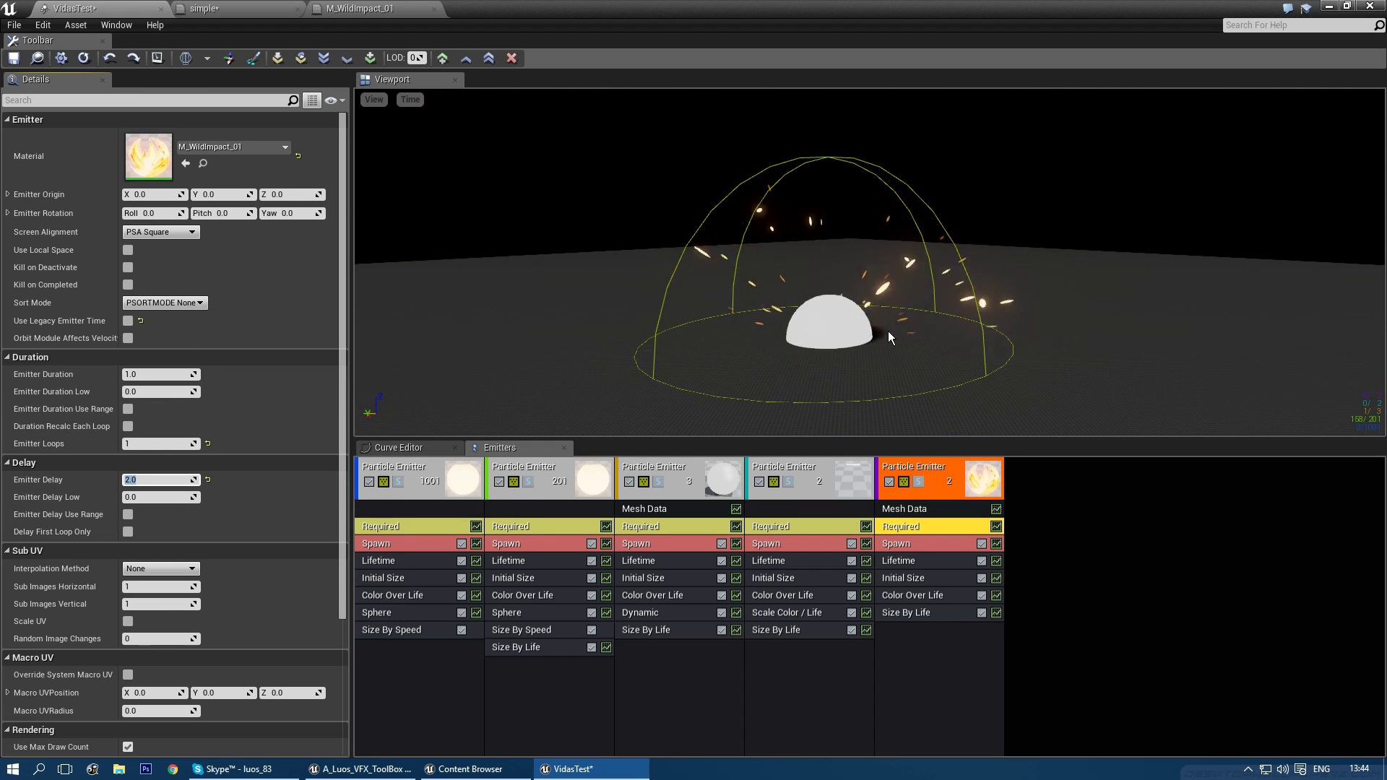
- Make the fifth emitter's lifetime a constant 0.3
{"action": "left_click", "coordinate": [906, 560]}
{"action": "left_click", "coordinate": [186, 153]}
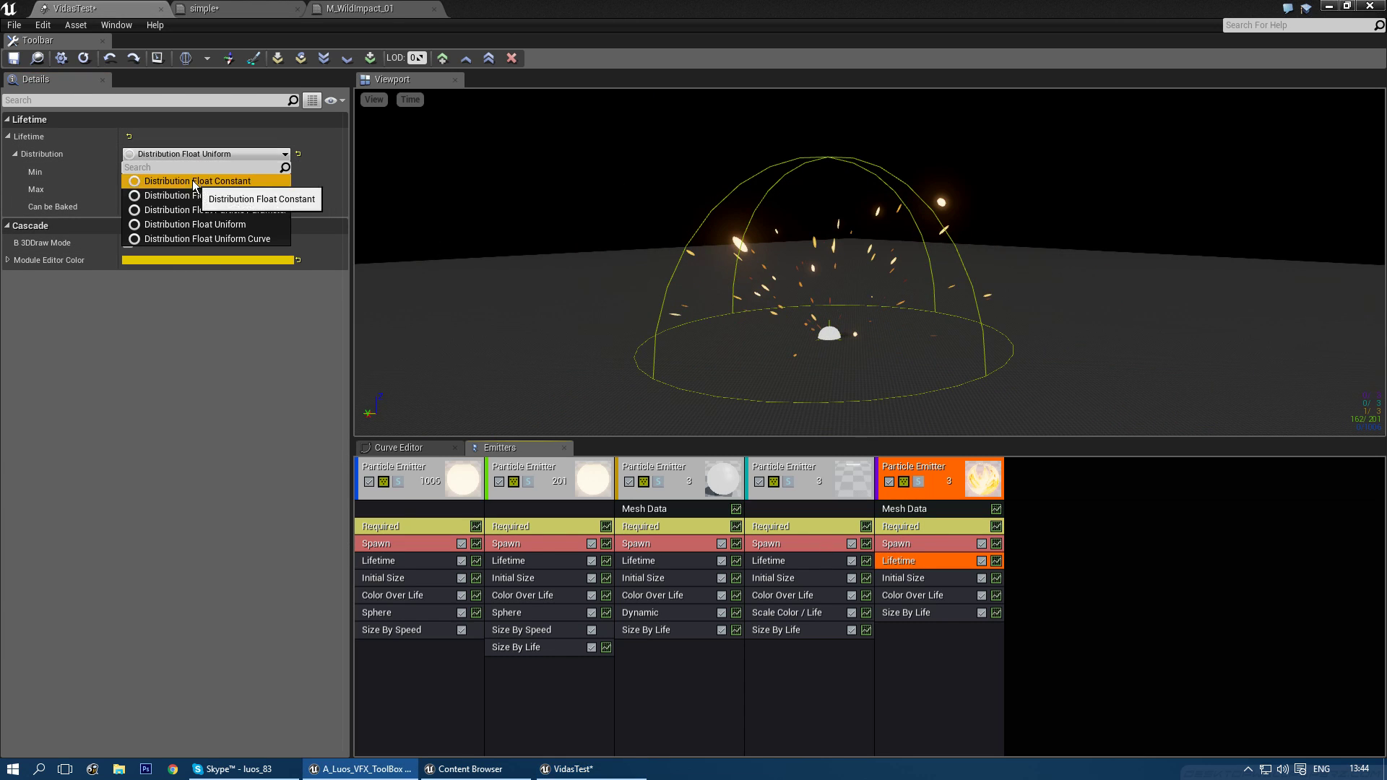
{"action": "left_click", "coordinate": [181, 180]}
{"action": "left_click", "coordinate": [162, 172]}
{"action": "type", "text": "0.3"}
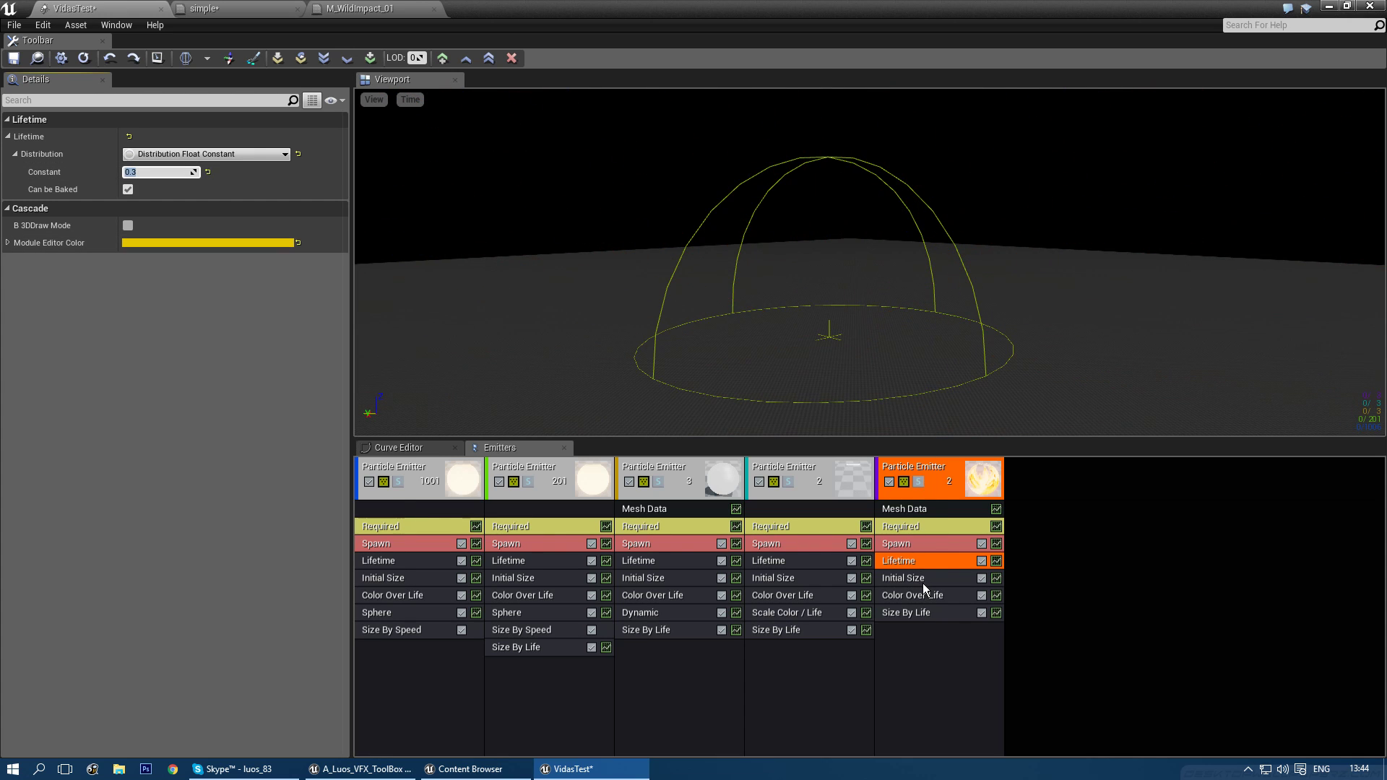
- Set the fifth emitter's start size to 6.0 on all three axes
{"action": "left_click", "coordinate": [924, 583]}
{"action": "left_click", "coordinate": [160, 168]}
{"action": "type", "text": "6"}
{"action": "key", "text": "Tab"}
{"action": "type", "text": "6"}
{"action": "key", "text": "Tab"}
{"action": "type", "text": "6"}
{"action": "key", "text": "Tab"}
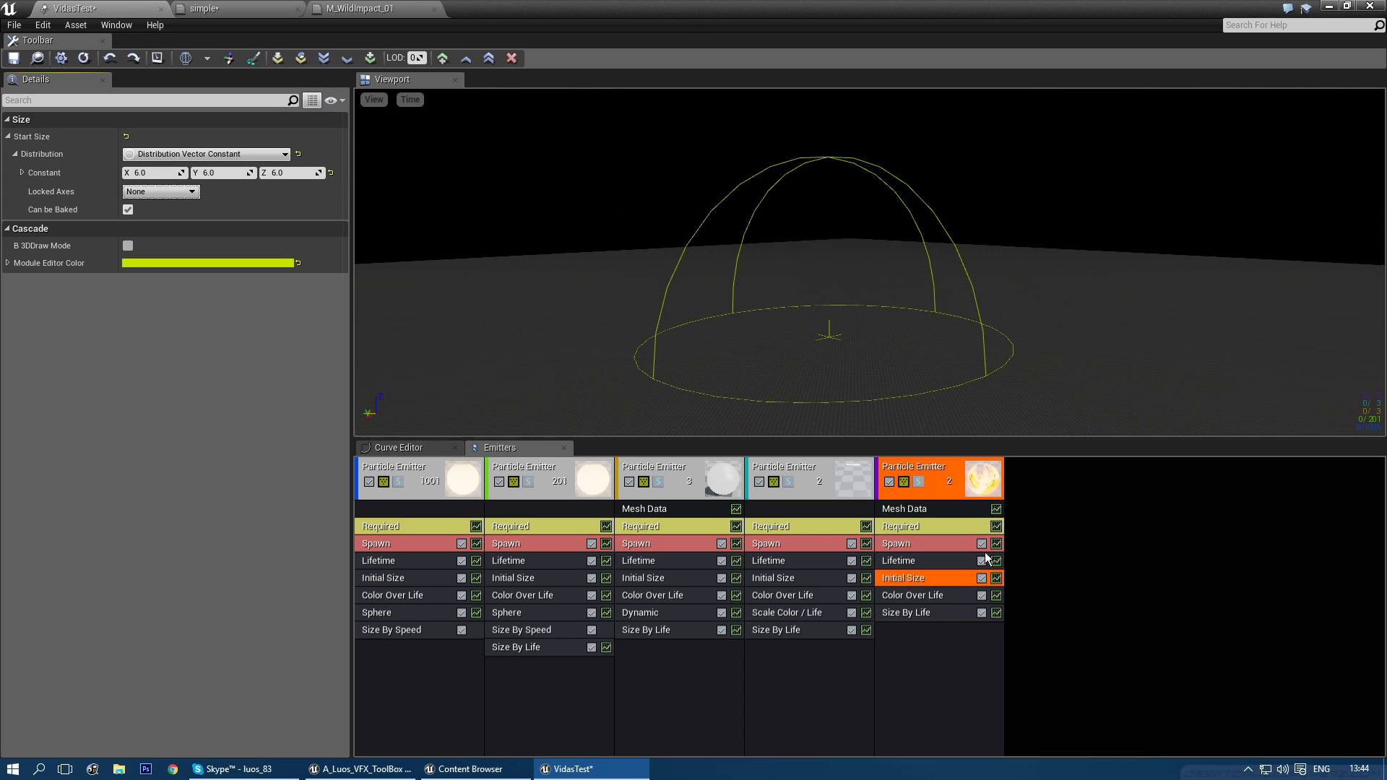
- Move the size curve's second point later and add a final point at time 1.0 shrinking to 0
{"action": "left_click", "coordinate": [917, 611]}
{"action": "left_click", "coordinate": [149, 341]}
{"action": "type", "text": "0.7"}
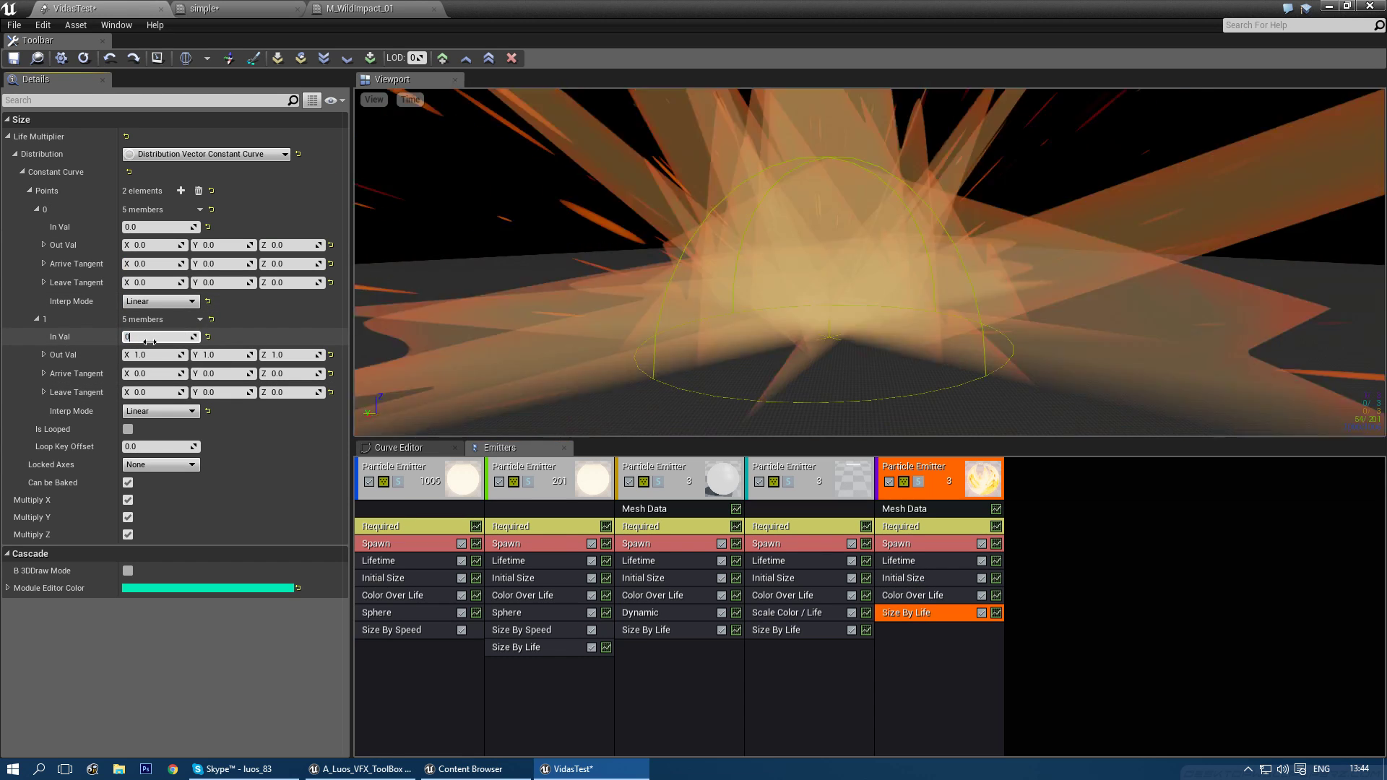
{"action": "left_click", "coordinate": [181, 191]}
{"action": "left_click", "coordinate": [156, 447]}
{"action": "type", "text": "1"}
{"action": "key", "text": "Return"}
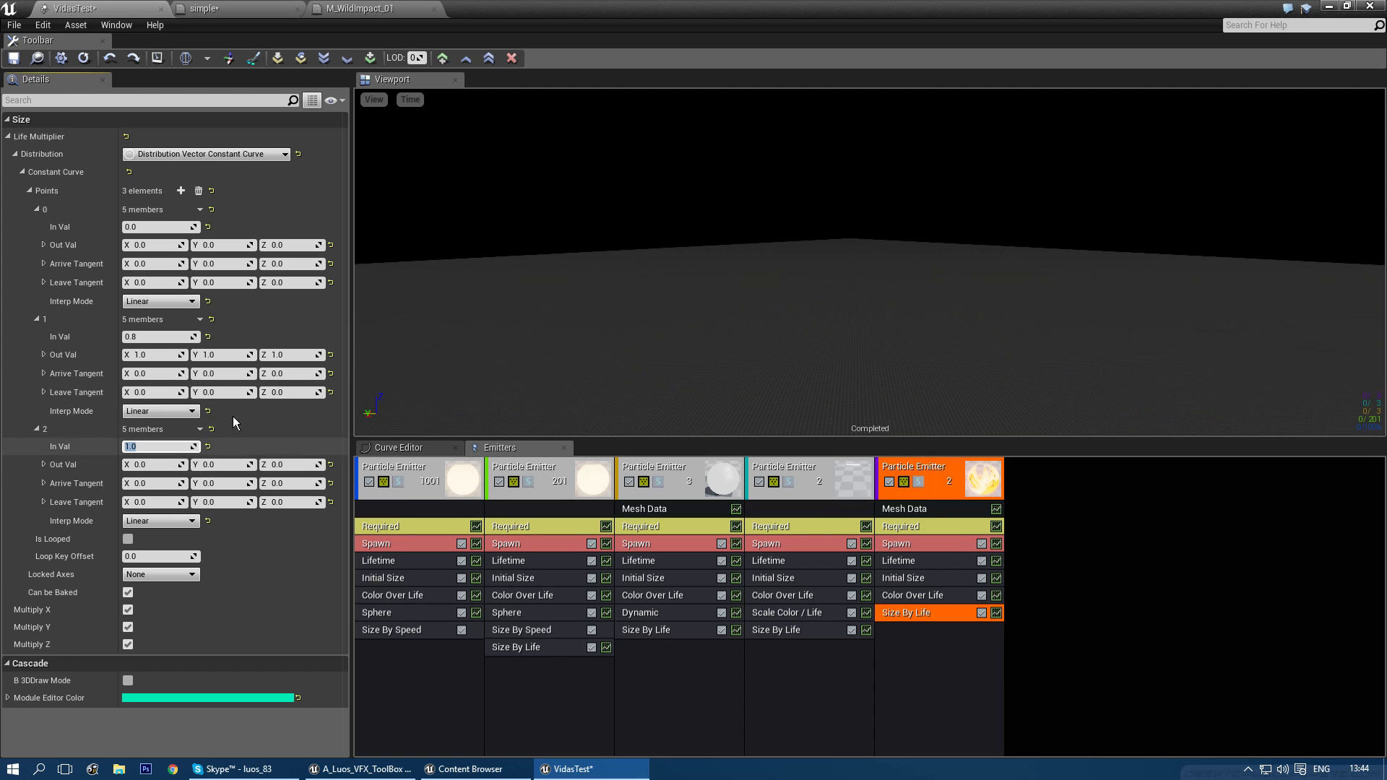
- Set the last emitter's lifetime constant to 0.1
{"action": "left_click", "coordinate": [899, 561]}
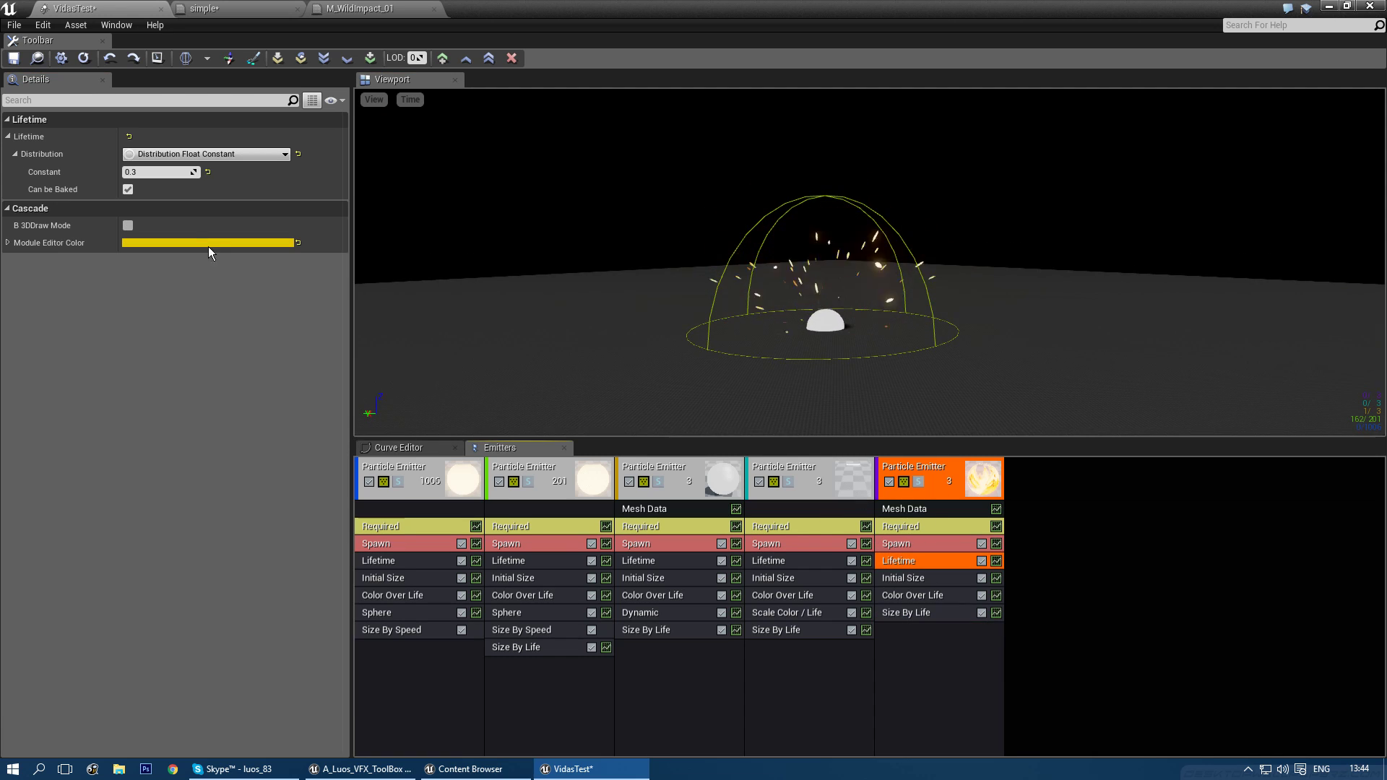
{"action": "left_click", "coordinate": [157, 171]}
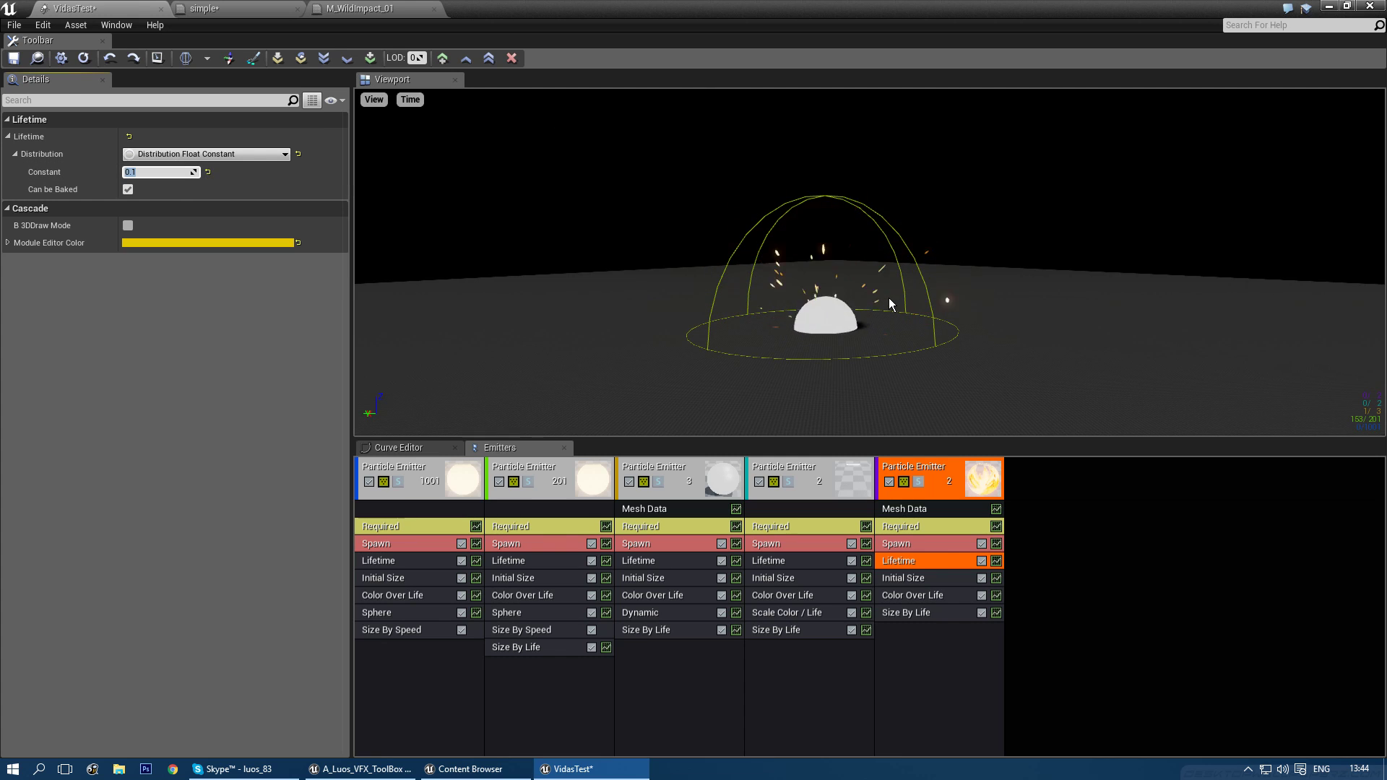
{"action": "left_click_drag", "start_coordinate": [888, 327], "coordinate": [885, 289]}
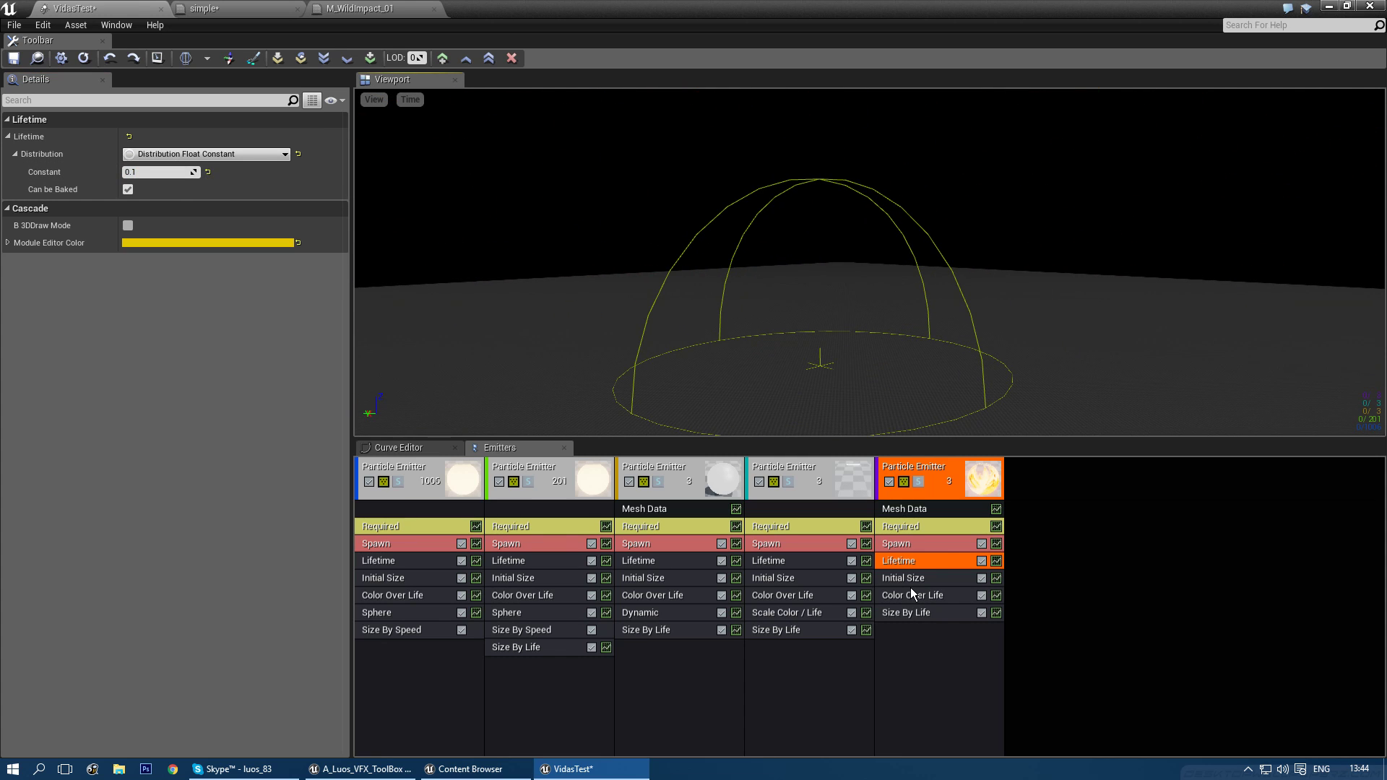
- Set the last emitter's start size to 4 on X, Y and Z
{"action": "left_click", "coordinate": [909, 580]}
{"action": "left_click", "coordinate": [165, 171]}
{"action": "type", "text": "4"}
{"action": "key", "text": "Tab"}
{"action": "type", "text": "4"}
{"action": "key", "text": "Tab"}
{"action": "type", "text": "4"}
{"action": "key", "text": "Return"}
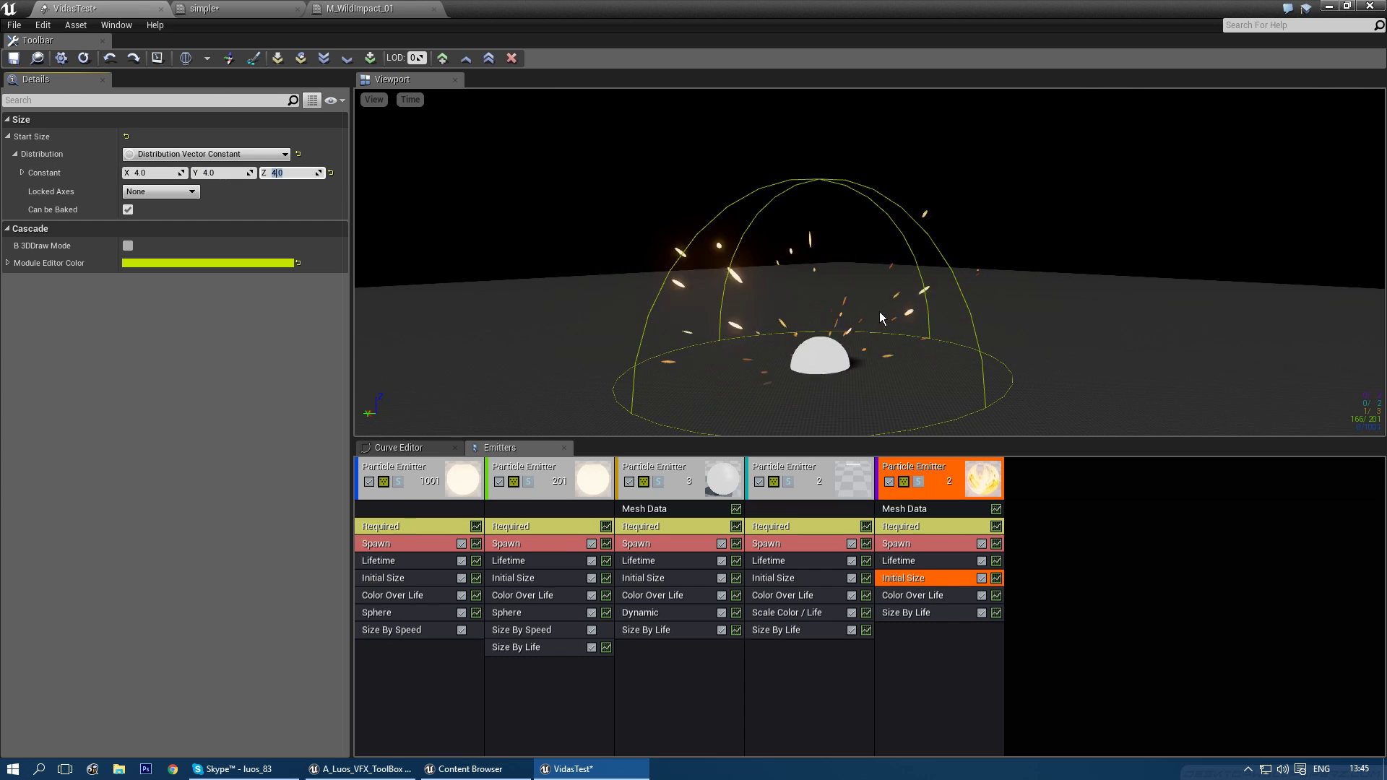
- Orbit and zoom the preview to inspect the final jagged burst
{"action": "left_click_drag", "start_coordinate": [878, 311], "coordinate": [882, 350]}
{"action": "right_click_drag", "start_coordinate": [942, 354], "coordinate": [1009, 335]}
{"action": "left_click_drag", "start_coordinate": [997, 326], "coordinate": [984, 349]}
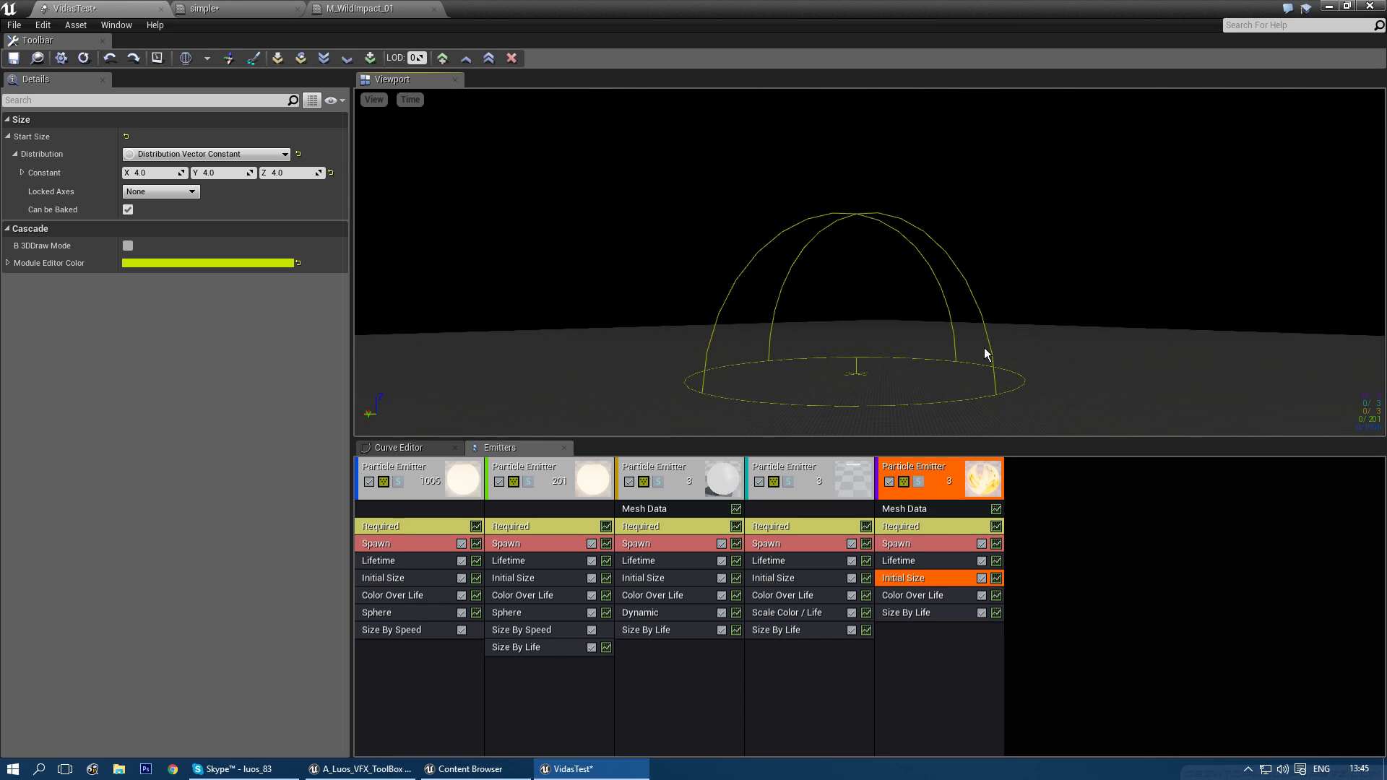
{"action": "left_click_drag", "start_coordinate": [997, 304], "coordinate": [1001, 329]}
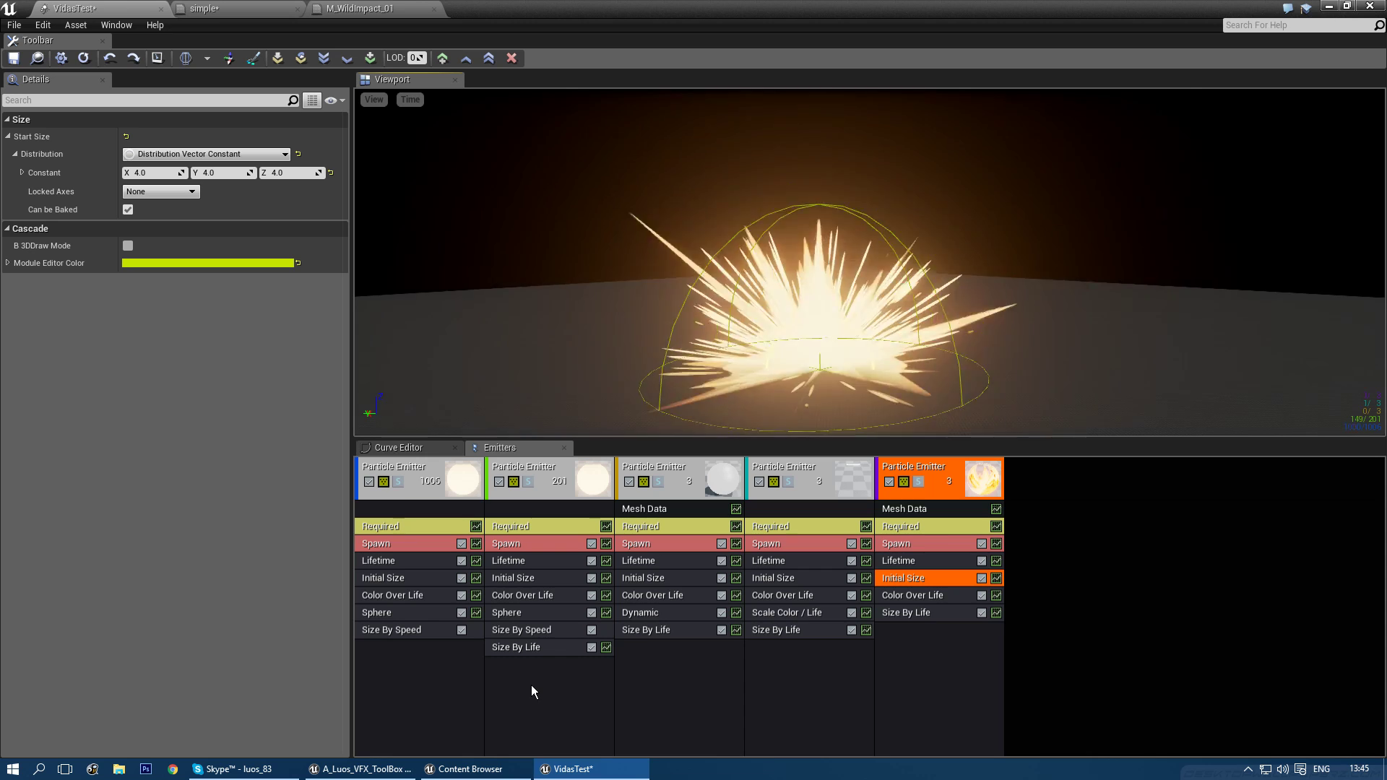
- Save the simple material, tidy the 1,1,1 constant aside and add a Lerp node
{"action": "left_click", "coordinate": [217, 8]}
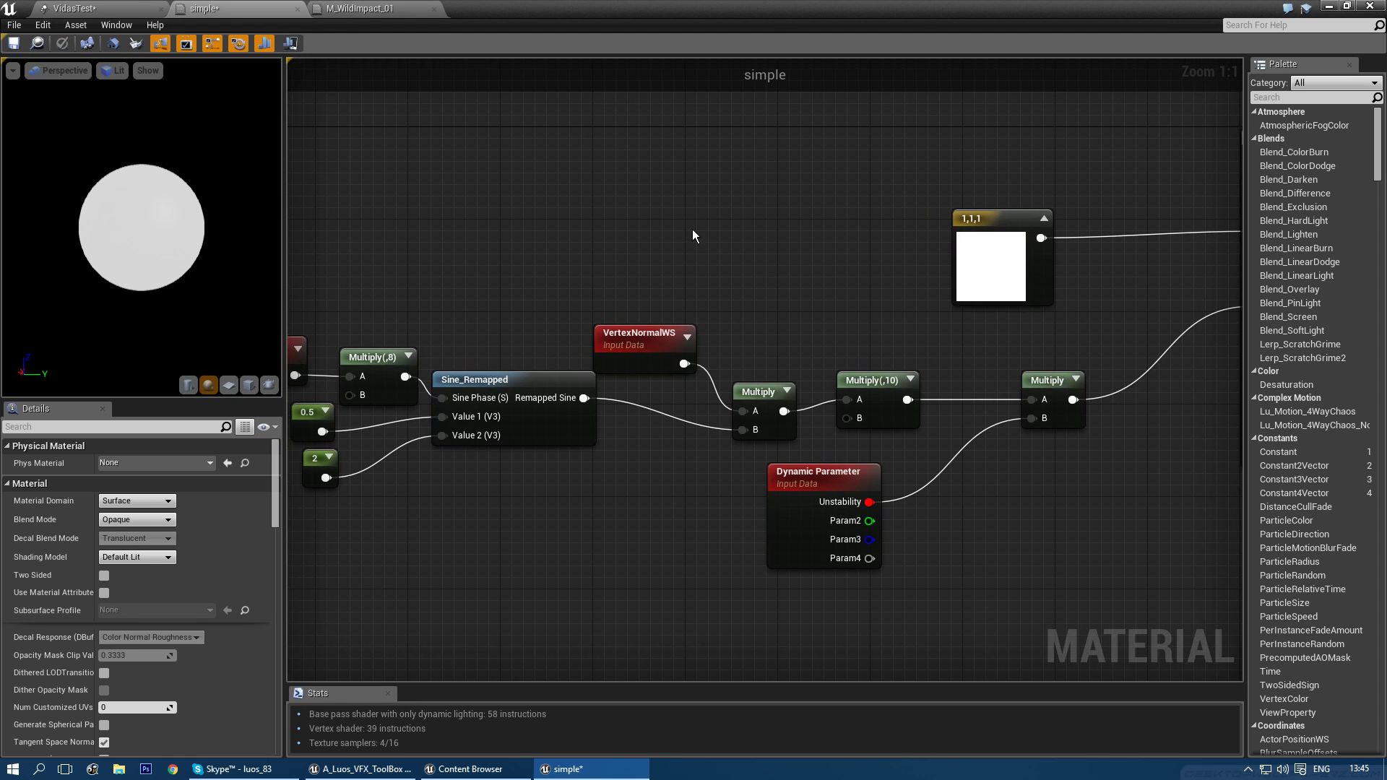
{"action": "left_click", "coordinate": [19, 45]}
{"action": "right_click_drag", "start_coordinate": [827, 374], "coordinate": [729, 292]}
{"action": "right_click_drag", "start_coordinate": [533, 335], "coordinate": [615, 455]}
{"action": "right_click_drag", "start_coordinate": [830, 293], "coordinate": [665, 305]}
{"action": "left_click_drag", "start_coordinate": [800, 266], "coordinate": [671, 106]}
{"action": "right_click_drag", "start_coordinate": [747, 254], "coordinate": [674, 304]}
{"action": "left_click", "coordinate": [713, 287]}
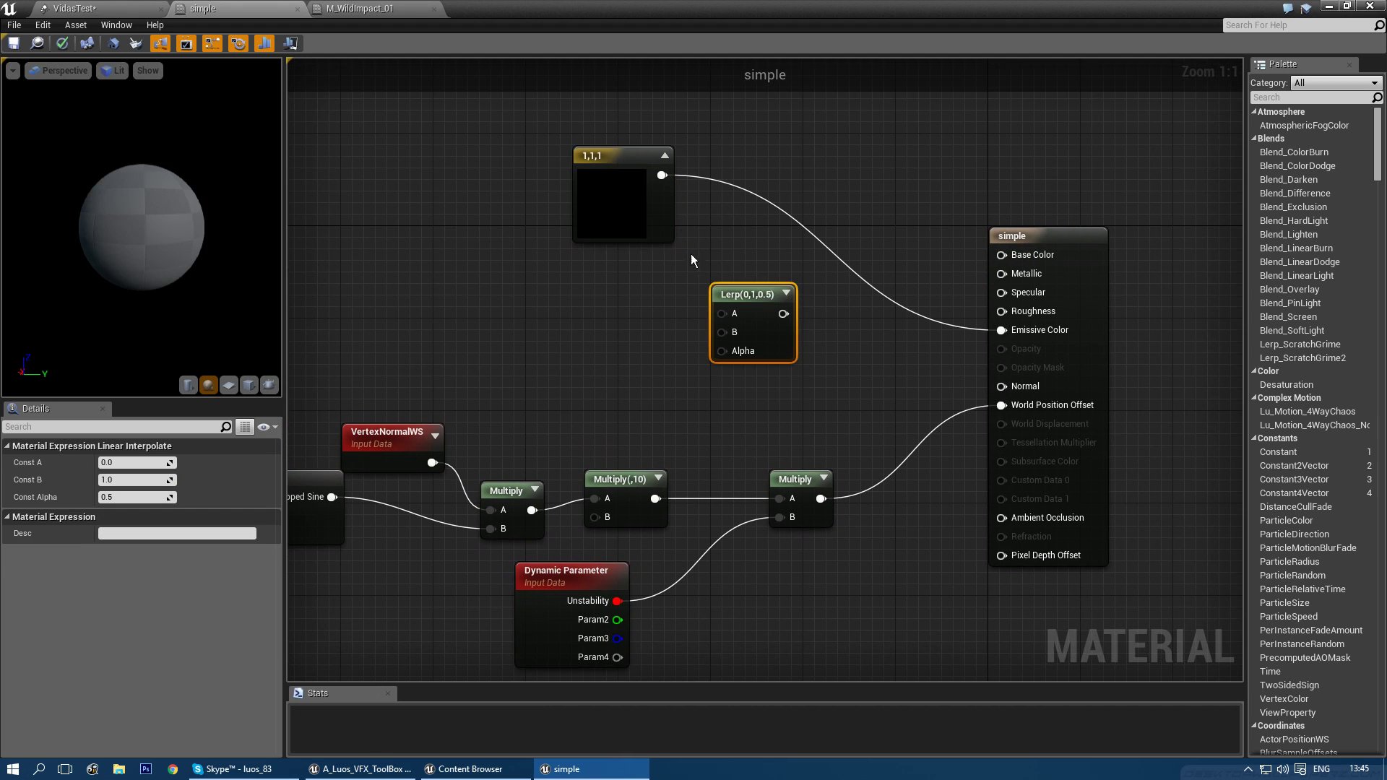
{"action": "left_click_drag", "start_coordinate": [613, 153], "coordinate": [555, 140]}
- Duplicate the 1,1,1 constant and make the copy orange (1, 0.156, 0)
{"action": "key", "text": "ctrl+v"}
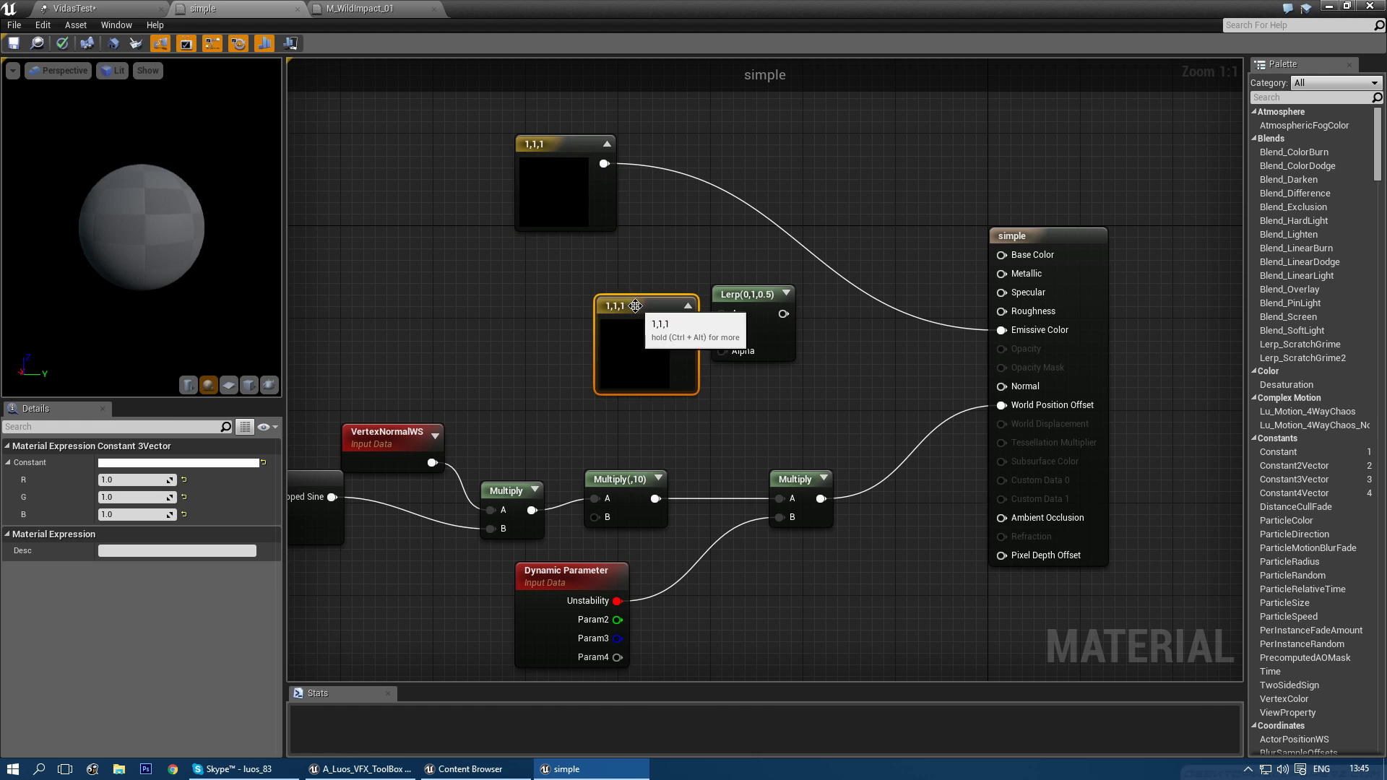
{"action": "left_click_drag", "start_coordinate": [633, 318], "coordinate": [551, 288]}
{"action": "left_click", "coordinate": [204, 462]}
{"action": "left_click", "coordinate": [253, 462]}
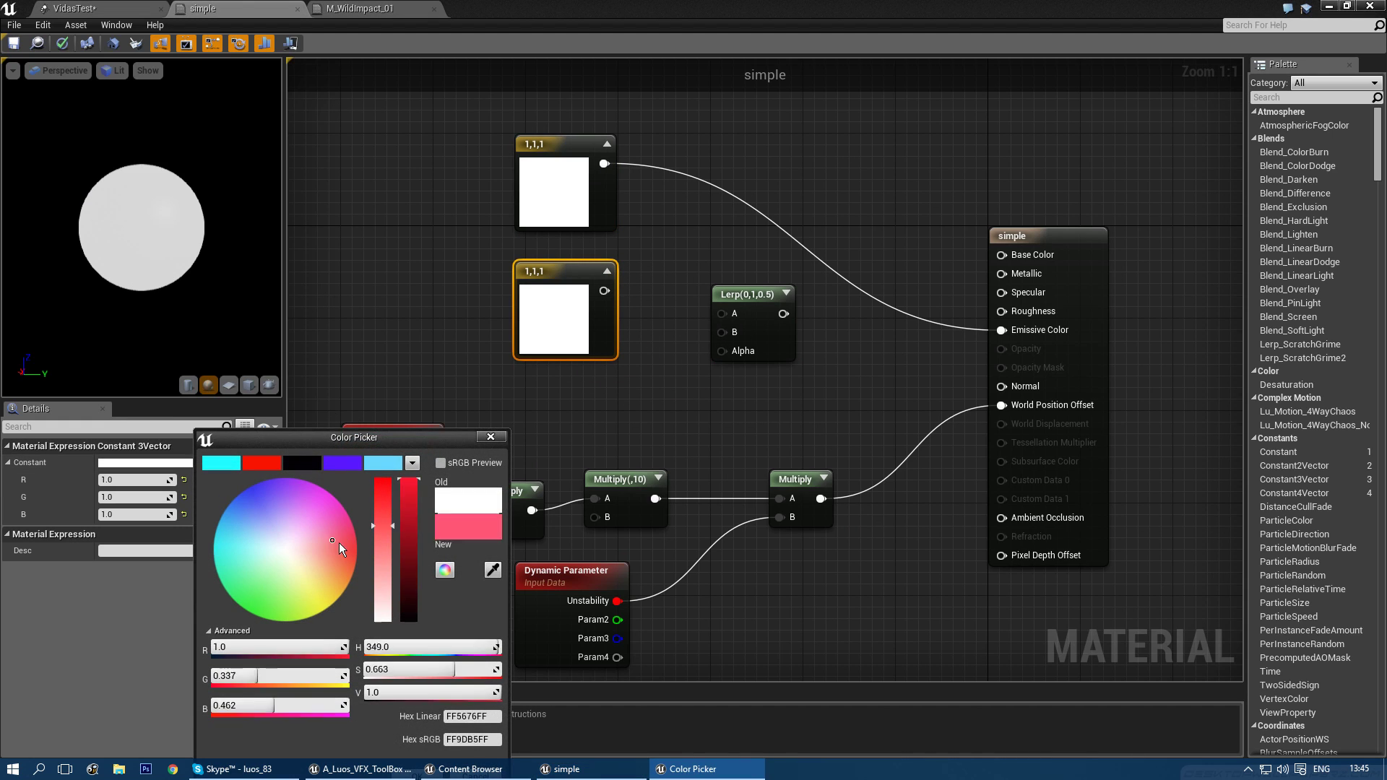
{"action": "left_click_drag", "start_coordinate": [349, 562], "coordinate": [363, 562]}
{"action": "left_click_drag", "start_coordinate": [439, 434], "coordinate": [458, 269]}
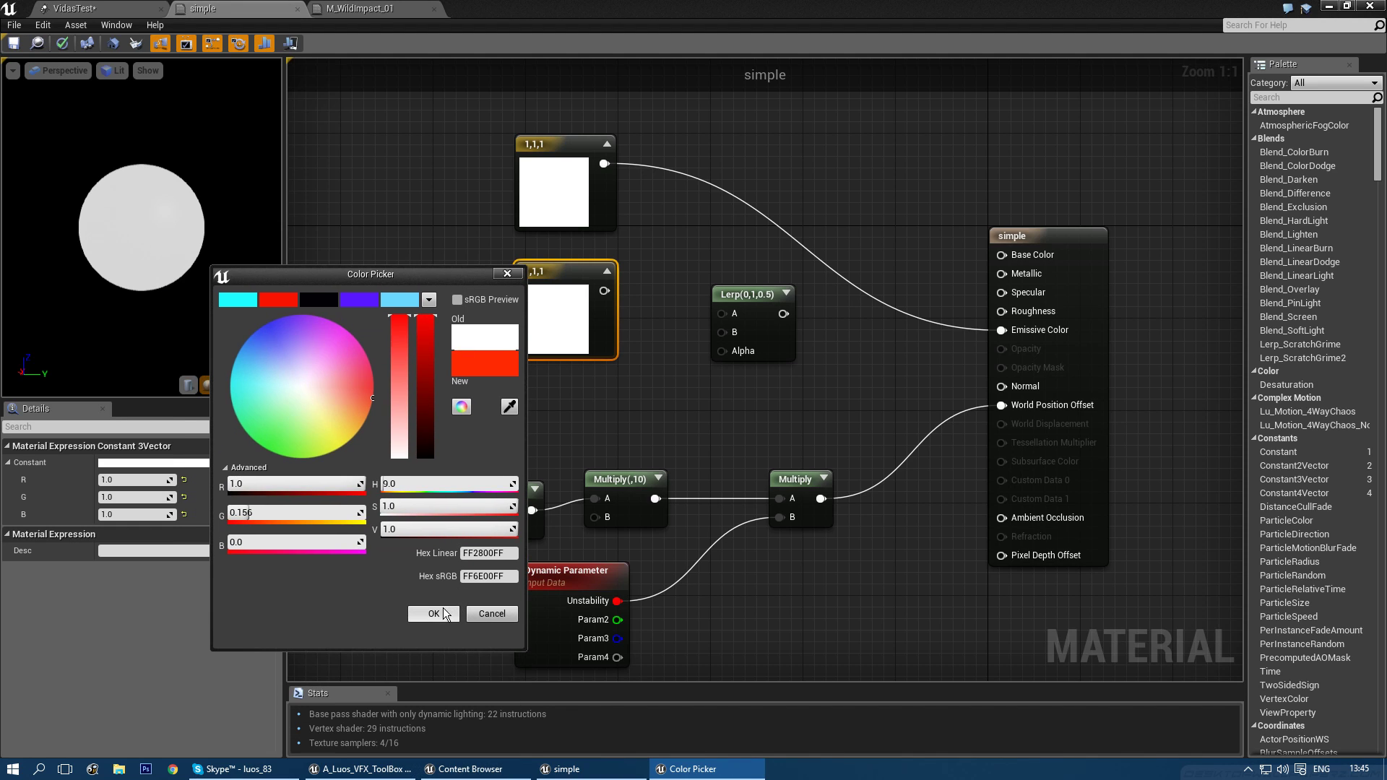
{"action": "left_click", "coordinate": [446, 614]}
- Multiply the orange constant by 50
{"action": "left_click_drag", "start_coordinate": [553, 270], "coordinate": [426, 259]}
{"action": "key", "text": "m"}
{"action": "left_click", "coordinate": [563, 313]}
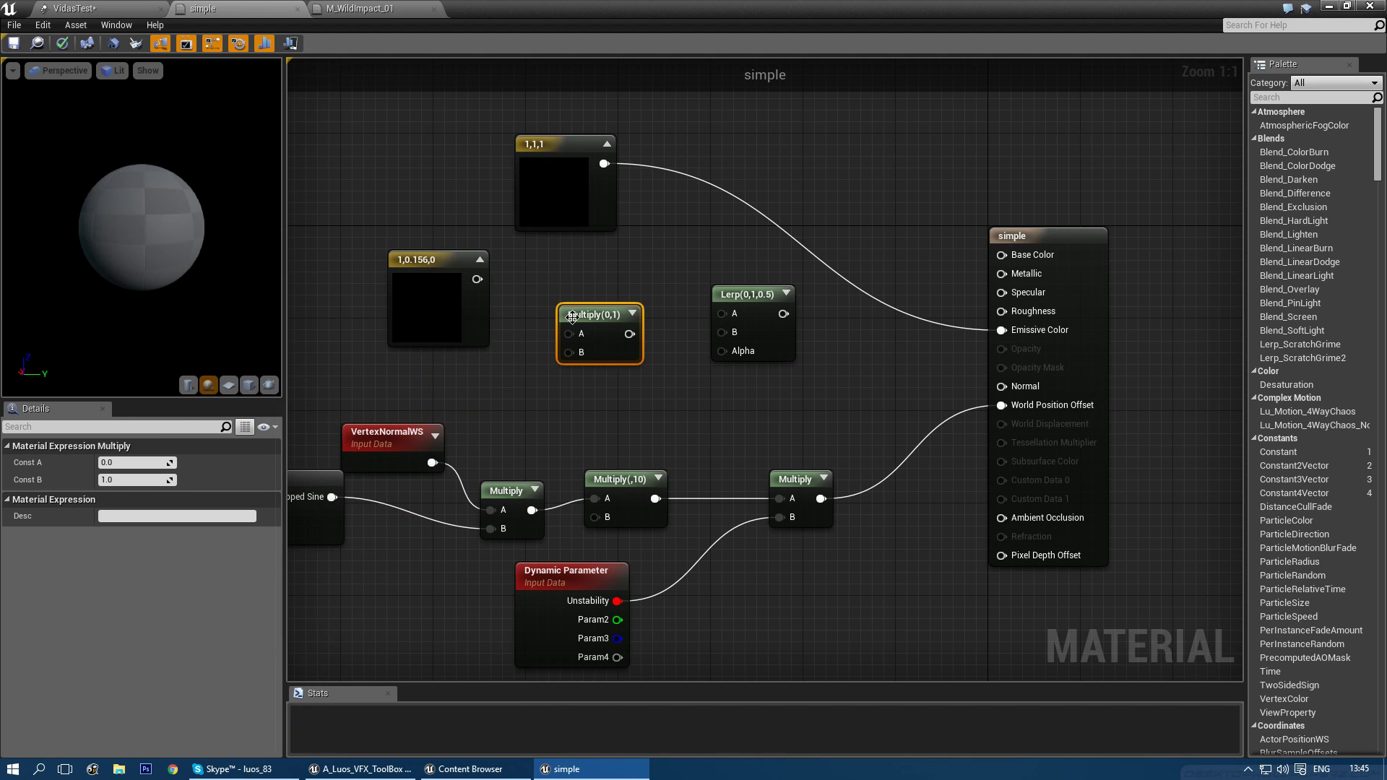
{"action": "left_click_drag", "start_coordinate": [579, 317], "coordinate": [569, 283]}
{"action": "left_click_drag", "start_coordinate": [477, 279], "coordinate": [566, 290]}
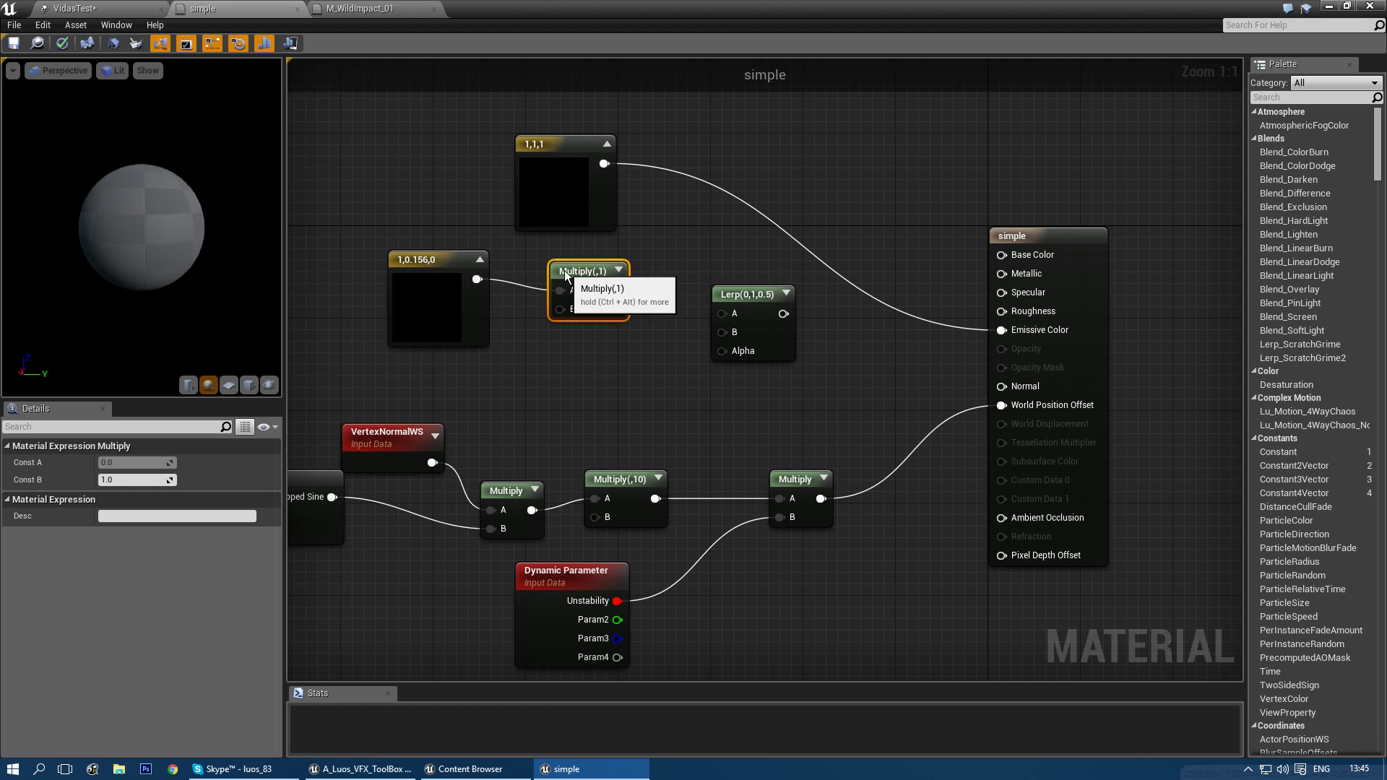
{"action": "left_click", "coordinate": [127, 479]}
{"action": "type", "text": "50"}
{"action": "key", "text": "Return"}
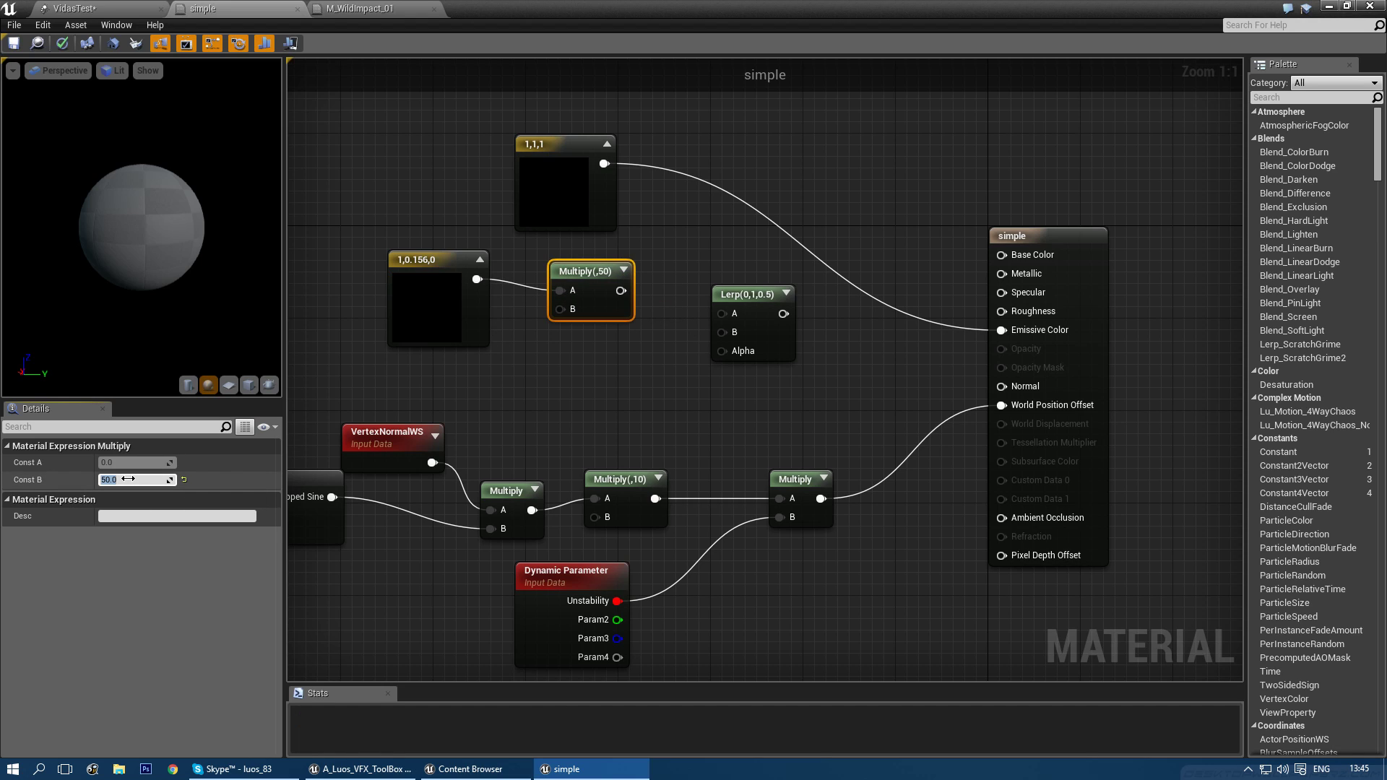
- Lerp between white (A) and 50× orange (B) into Emissive Color, then select the Dynamic Parameter's Param2 name
{"action": "left_click_drag", "start_coordinate": [621, 291], "coordinate": [722, 331]}
{"action": "left_click_drag", "start_coordinate": [606, 162], "coordinate": [821, 322]}
{"action": "left_click_drag", "start_coordinate": [1000, 331], "coordinate": [1002, 331]}
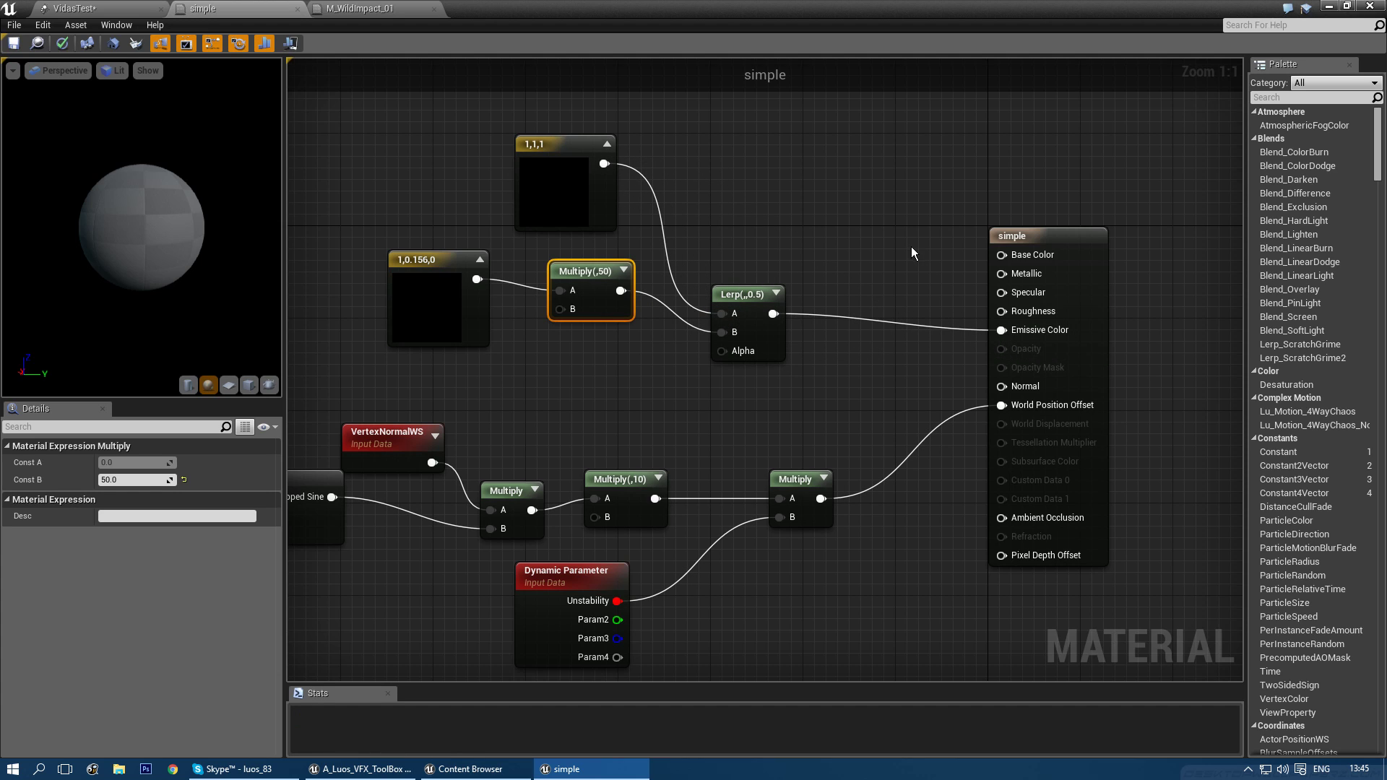
{"action": "right_click_drag", "start_coordinate": [696, 418], "coordinate": [726, 381]}
{"action": "left_click", "coordinate": [595, 539]}
{"action": "left_click", "coordinate": [128, 497]}
- Rename the Dynamic Parameter's second parameter to ColorShift
{"action": "type", "text": "Lihght"}
{"action": "key", "text": "Return"}
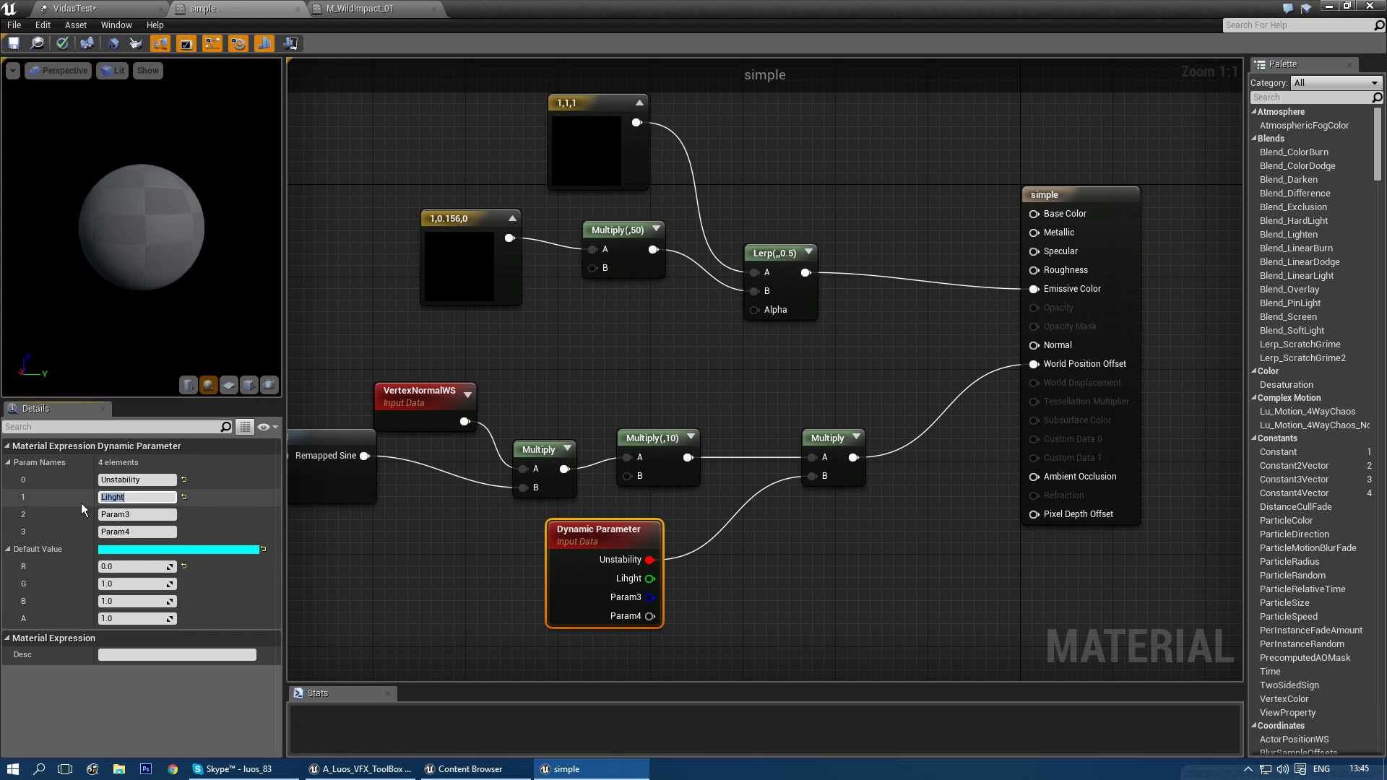
{"action": "type", "text": "Ligh"}
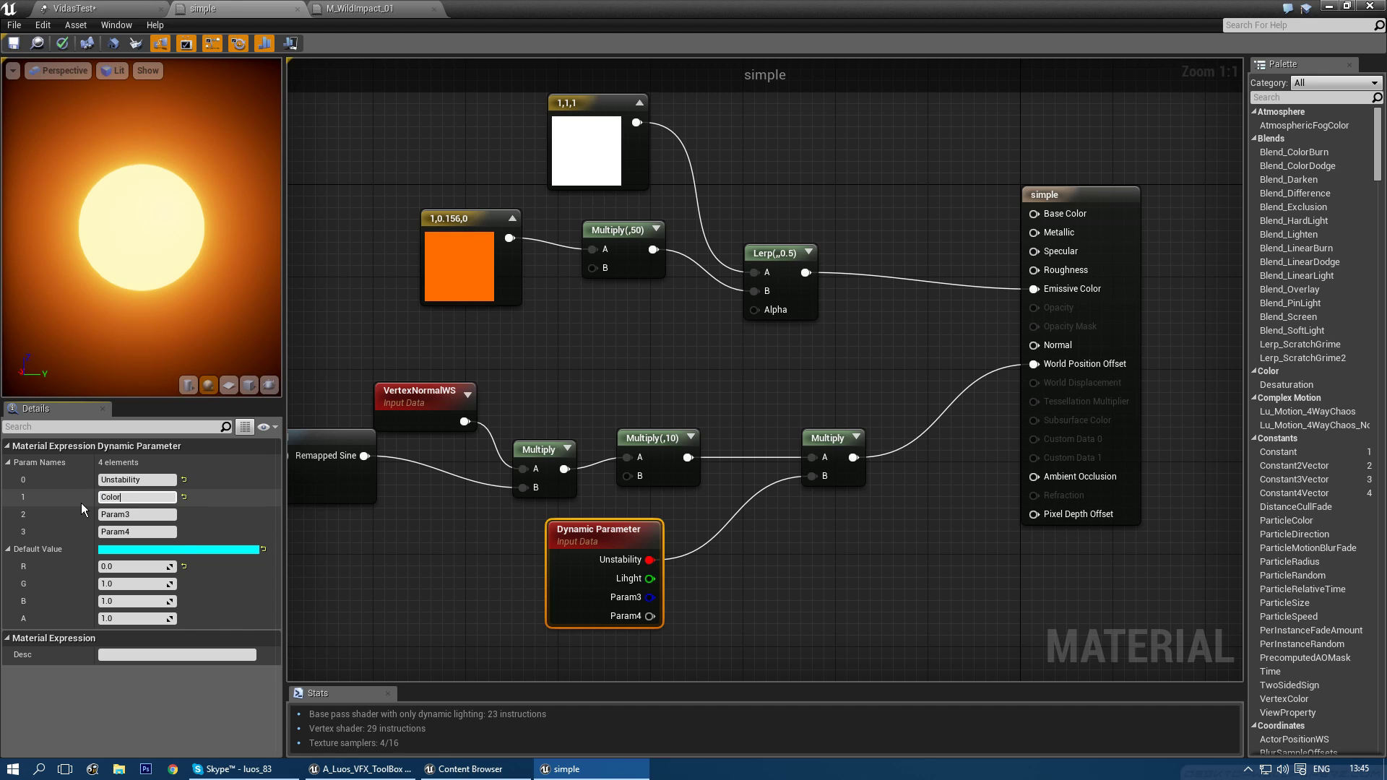
{"action": "type", "text": "ColorShift"}
{"action": "key", "text": "Return"}
- Wire ColorShift into Lerp Alpha with default G 0, save the material, and return to VidasTest
{"action": "left_click_drag", "start_coordinate": [649, 578], "coordinate": [754, 310]}
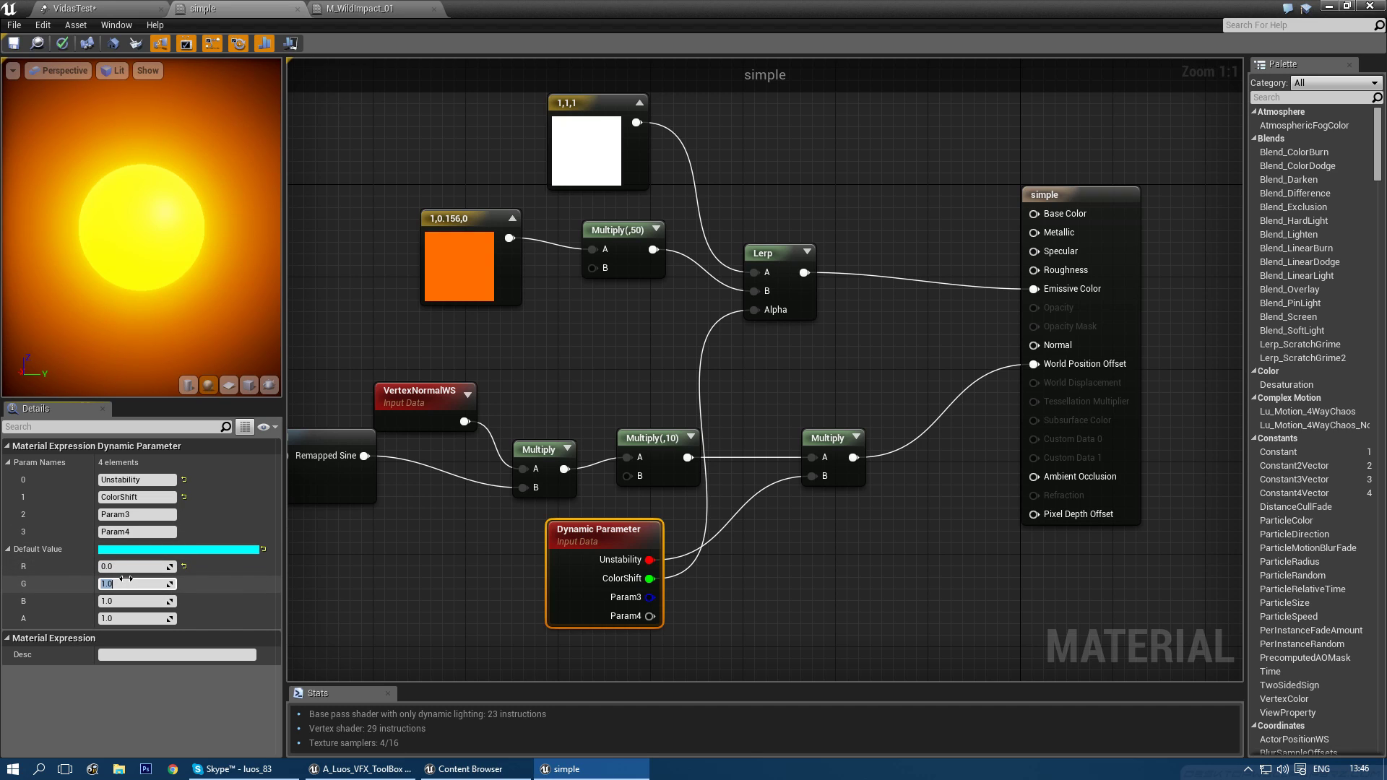
{"action": "key", "text": "Return"}
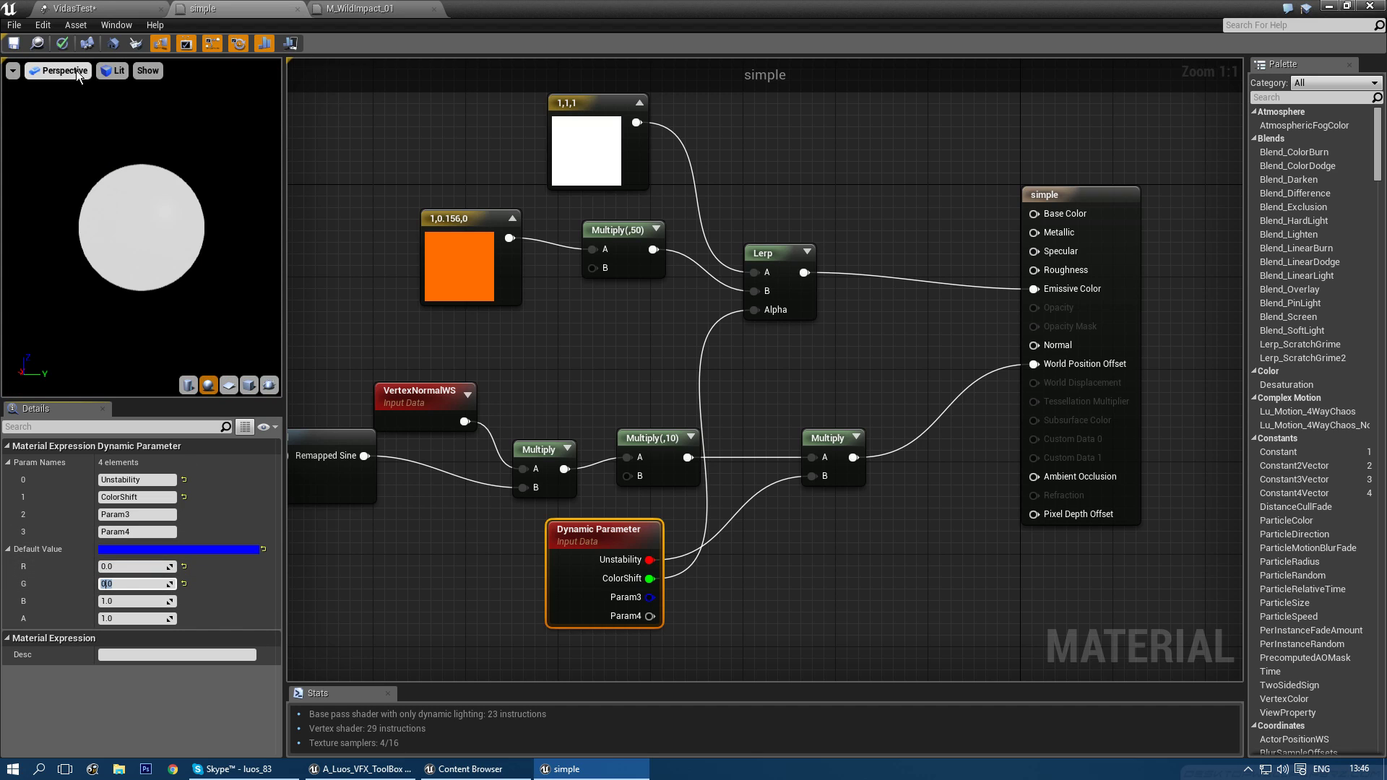
{"action": "left_click", "coordinate": [14, 43]}
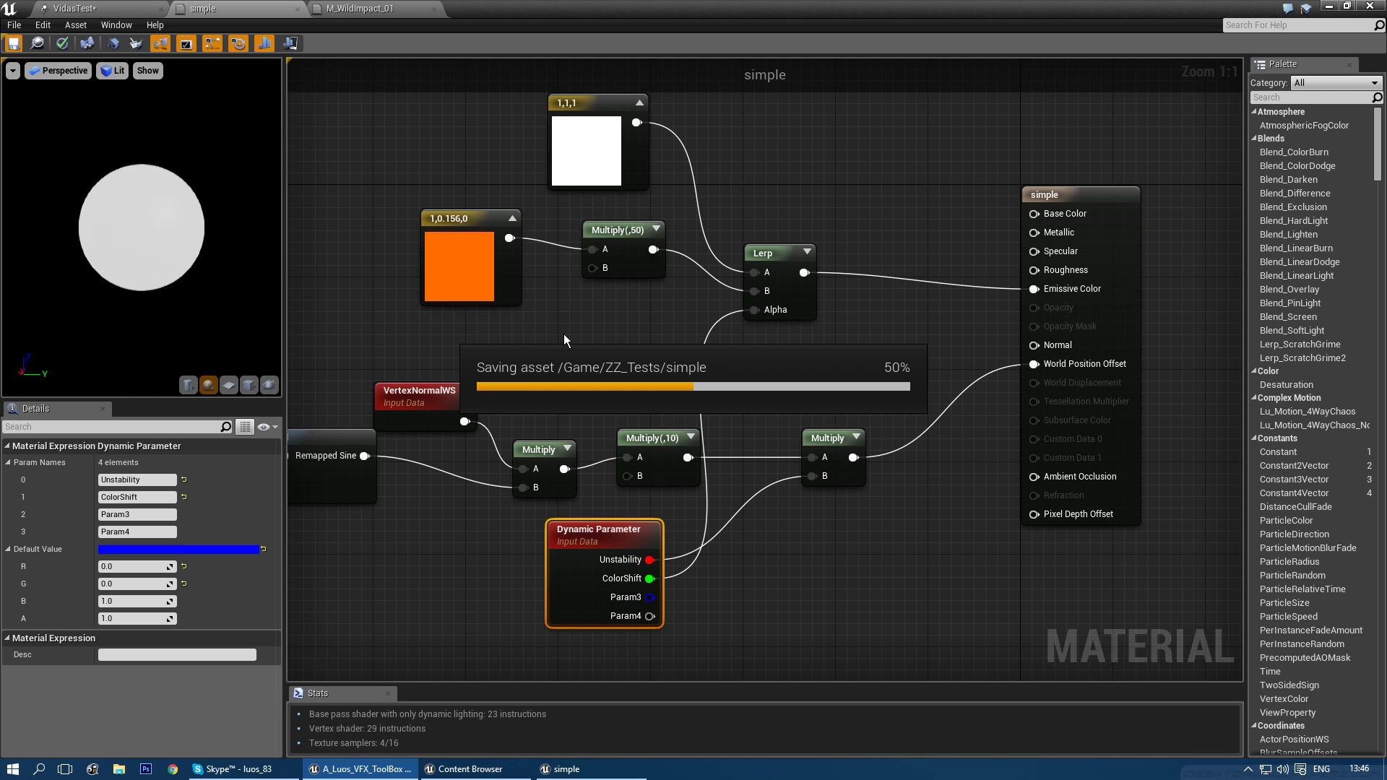
{"action": "left_click", "coordinate": [73, 9]}
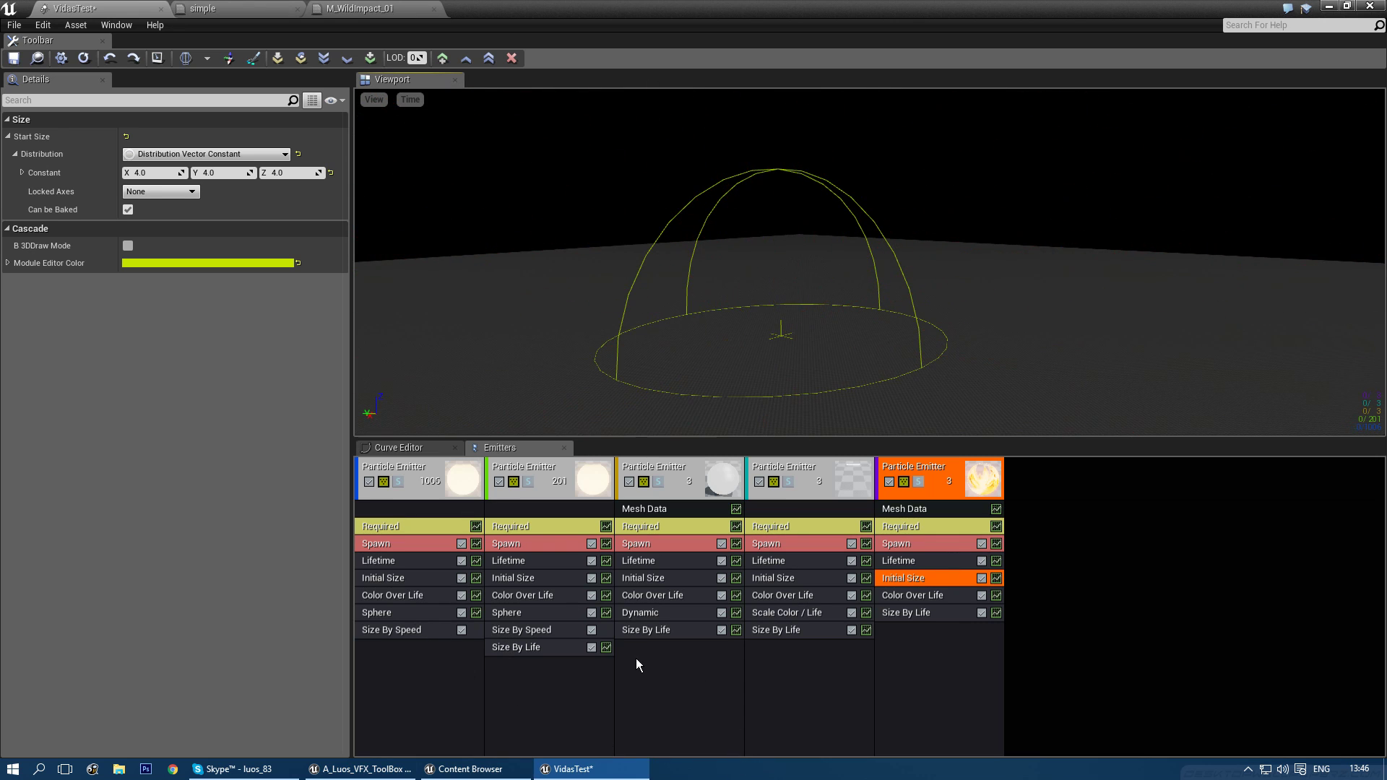
- Refresh the third emitter's Dynamic module and make ColorShift a constant curve
{"action": "left_click", "coordinate": [637, 658]}
{"action": "left_click", "coordinate": [637, 609]}
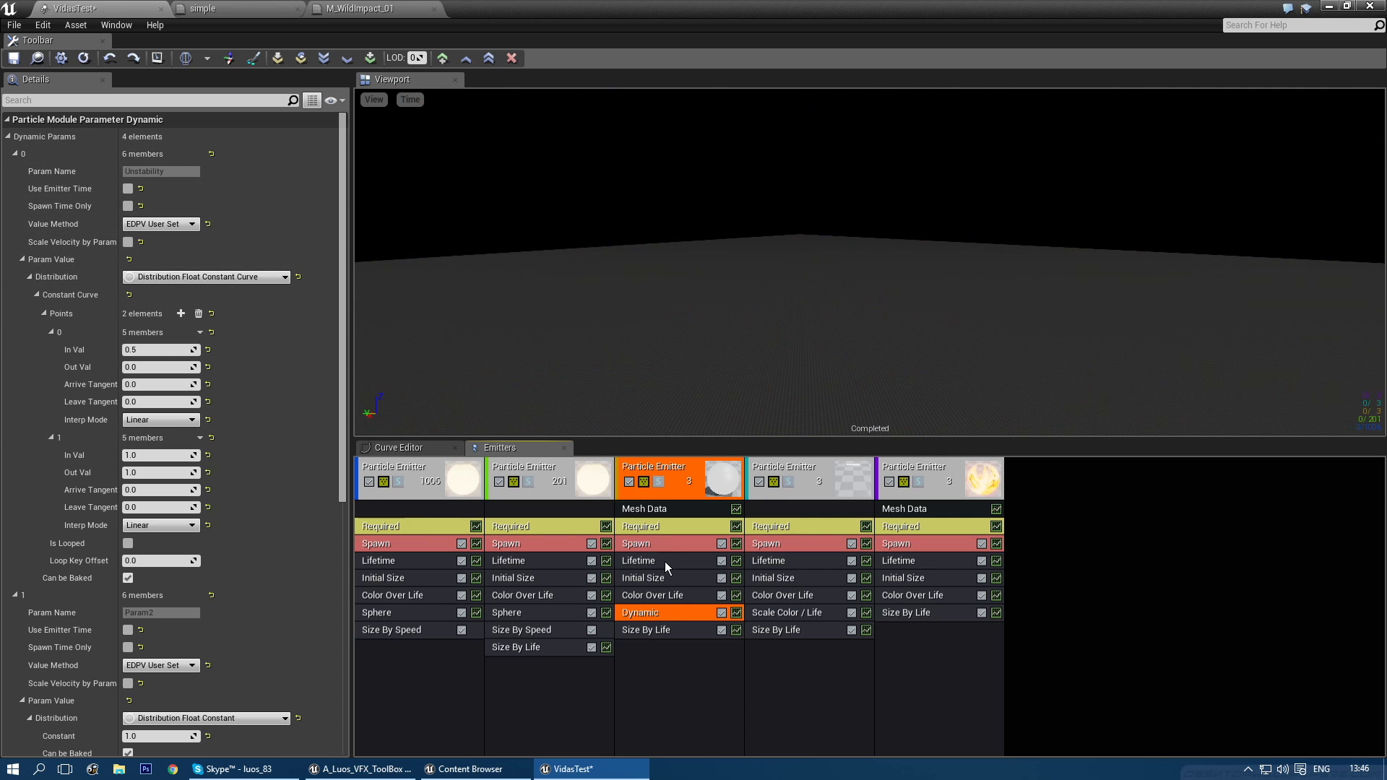
{"action": "right_click", "coordinate": [664, 611]}
{"action": "left_click", "coordinate": [718, 634]}
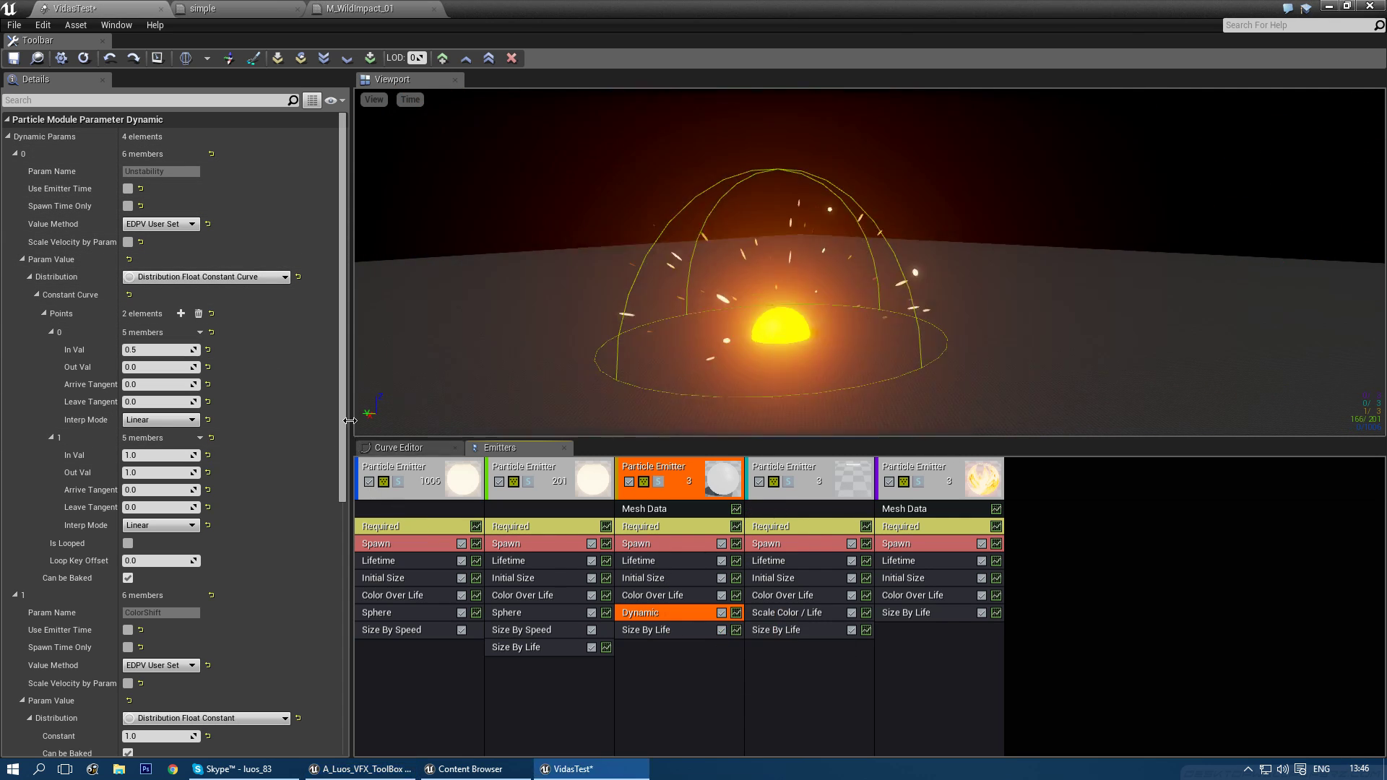
{"action": "scroll", "coordinate": [345, 391], "scroll_direction": "down", "scroll_amount": 5}
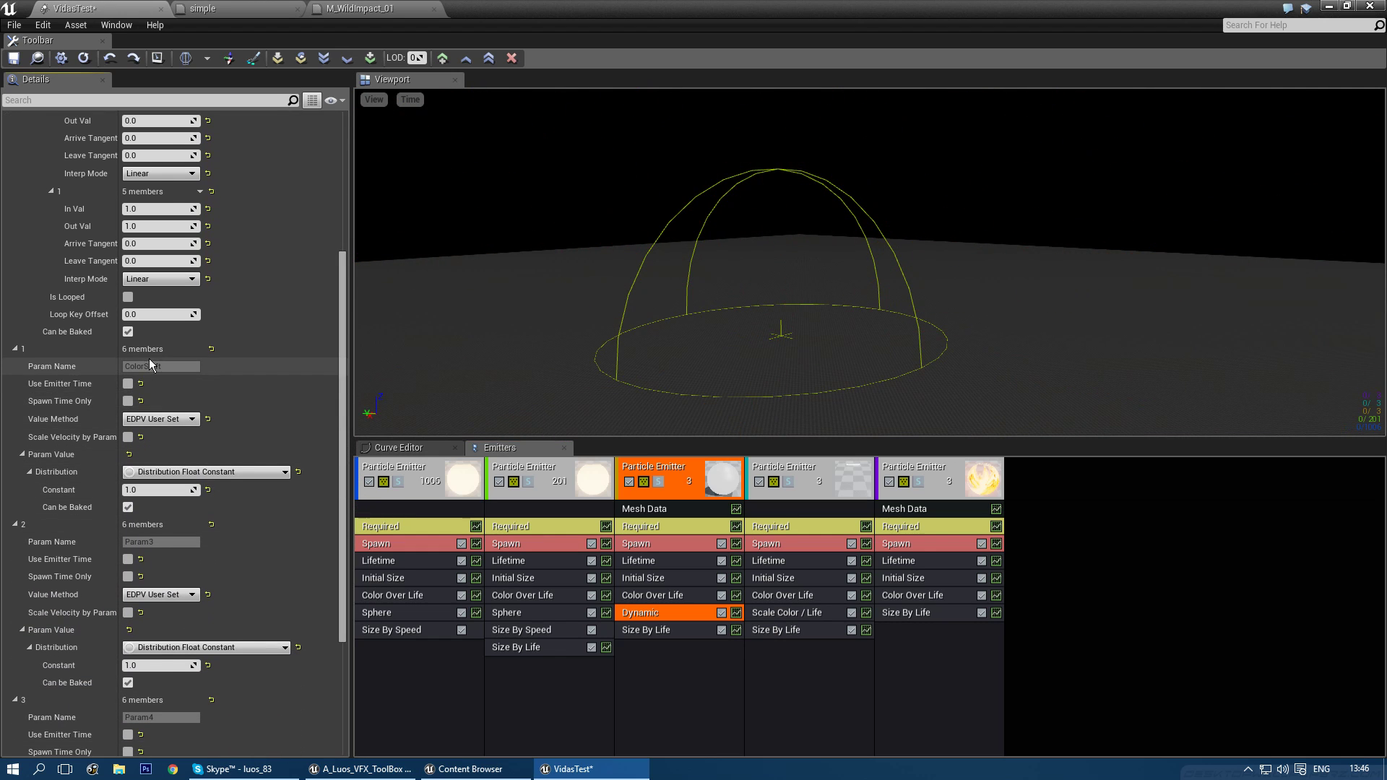
{"action": "left_click", "coordinate": [185, 472]}
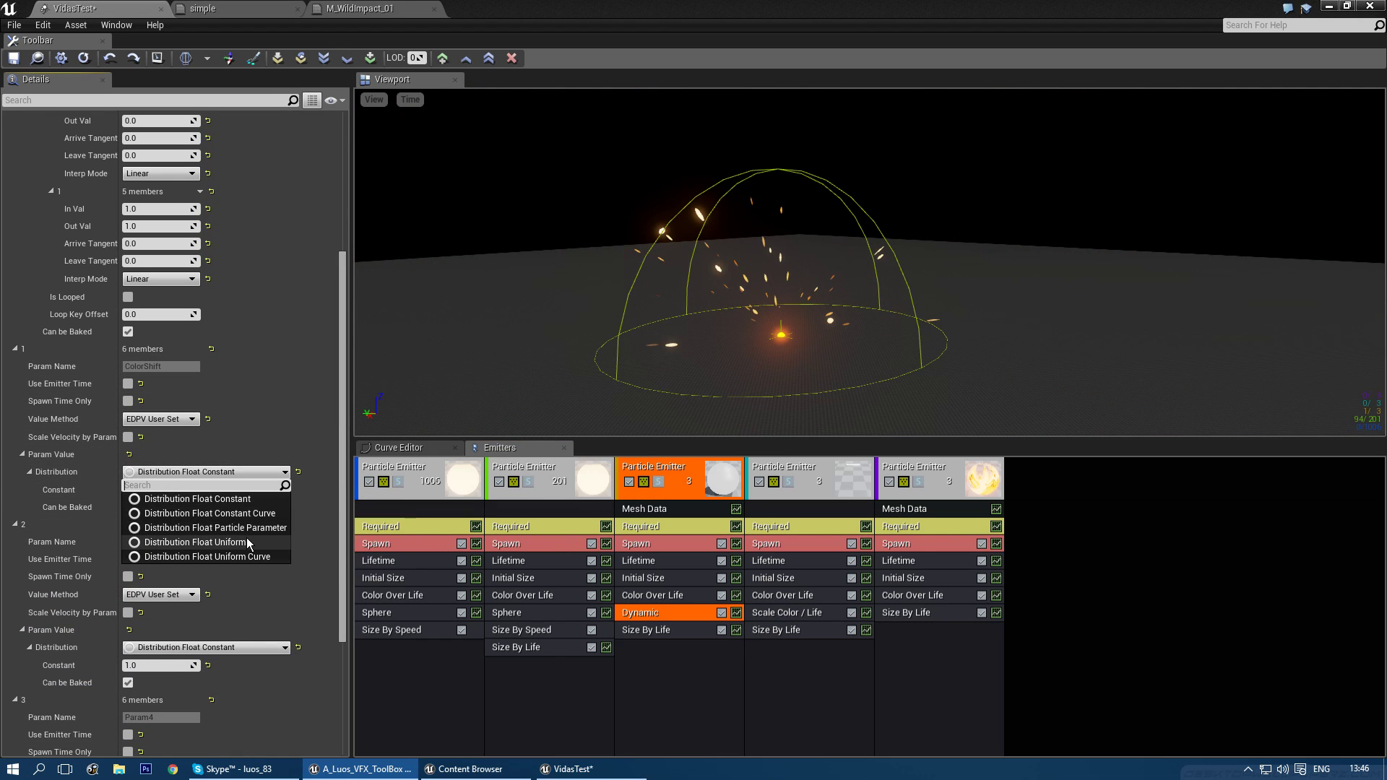
{"action": "left_click", "coordinate": [242, 514]}
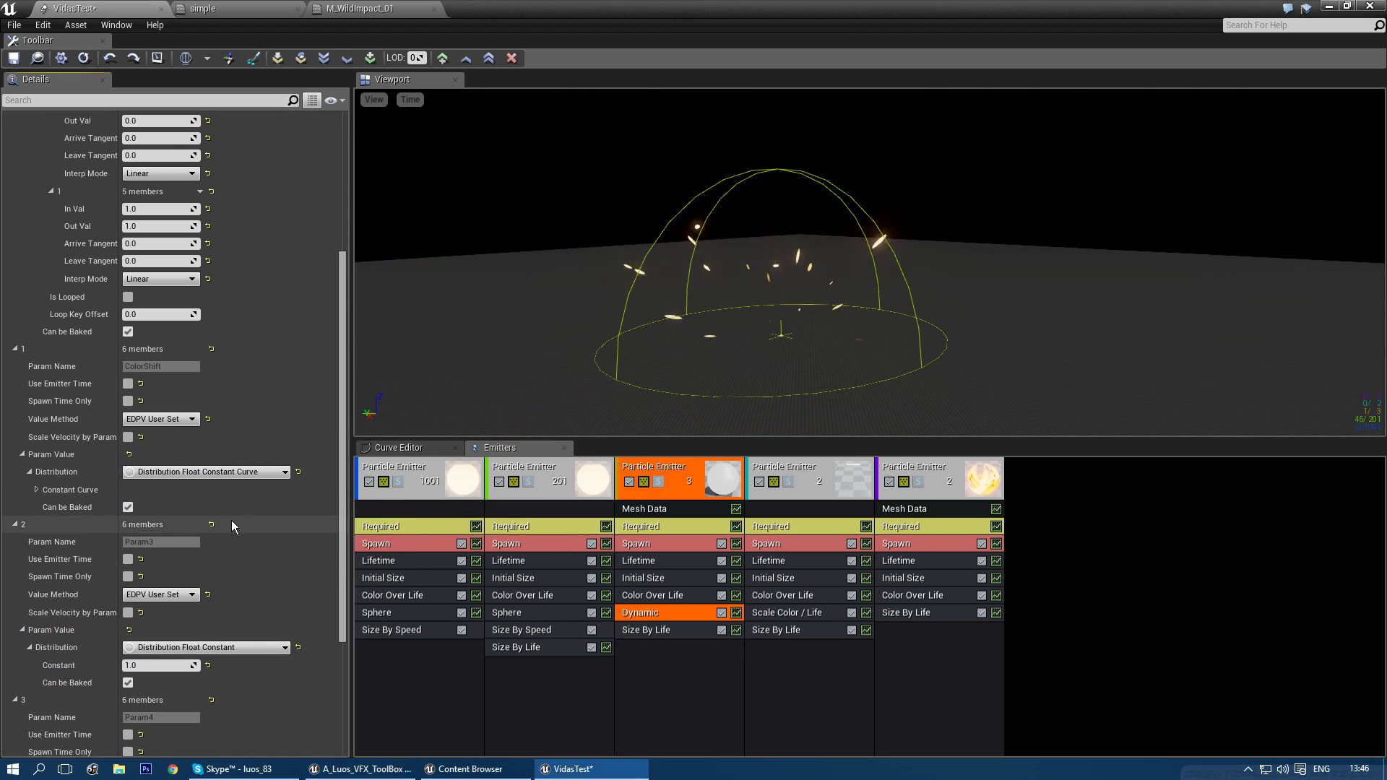
{"action": "left_click", "coordinate": [36, 491]}
- Add two ColorShift curve points, setting the first point's time to 0.6 with value 0
{"action": "left_click", "coordinate": [181, 508]}
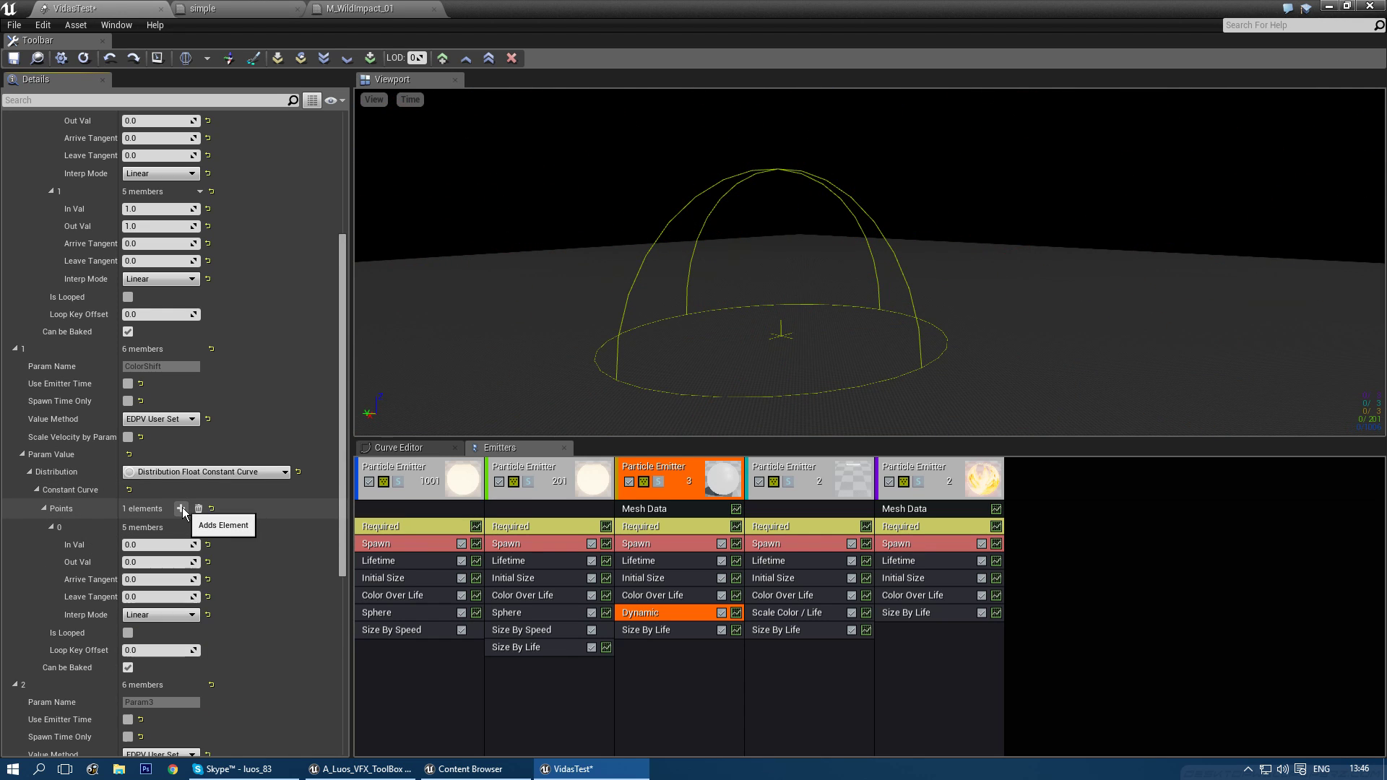
{"action": "left_click", "coordinate": [182, 509]}
{"action": "scroll", "coordinate": [167, 552], "scroll_direction": "down", "scroll_amount": 2}
{"action": "left_click", "coordinate": [155, 476]}
{"action": "type", "text": "0.5"}
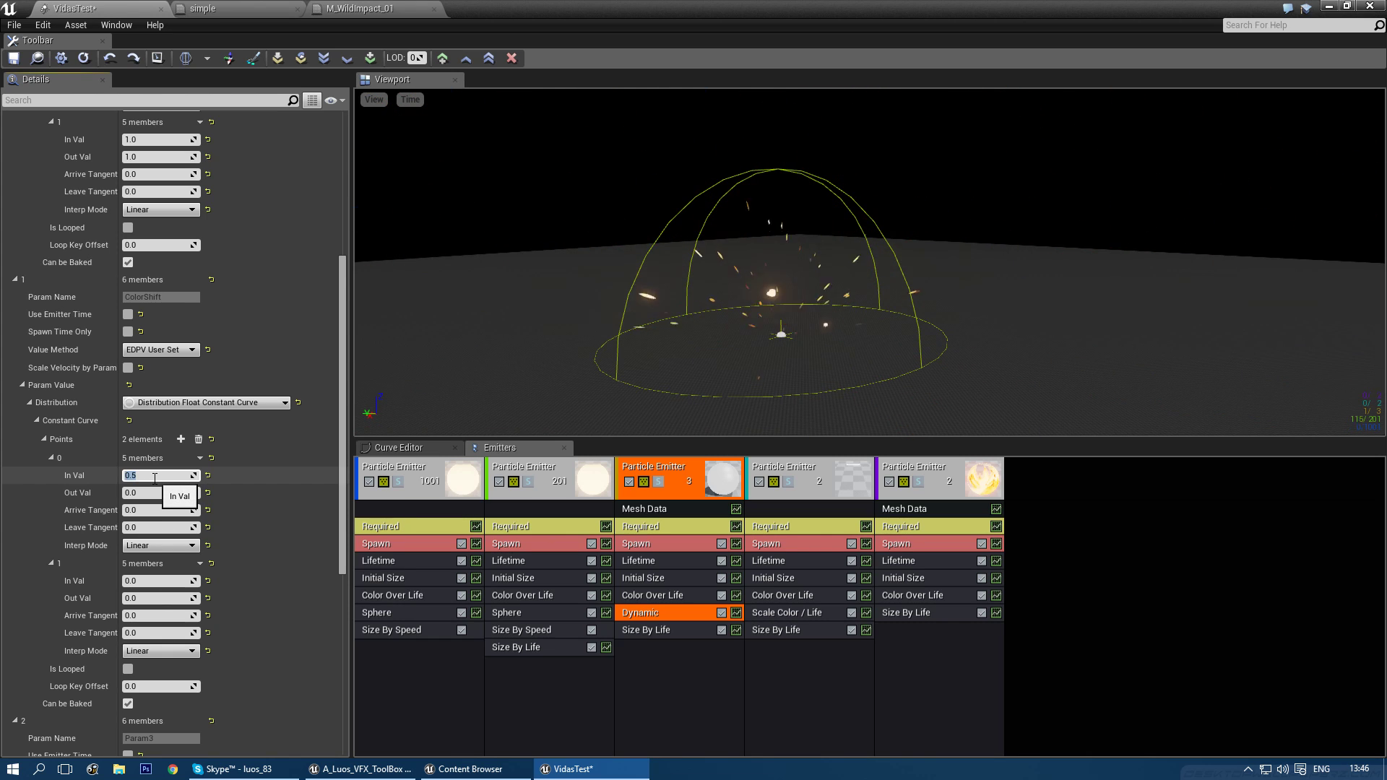
- Set the second ColorShift point to time 0.9 with output 1.0
{"action": "left_click", "coordinate": [148, 581]}
{"action": "type", "text": "0.7"}
{"action": "key", "text": "BackSpace"}
{"action": "type", "text": "8"}
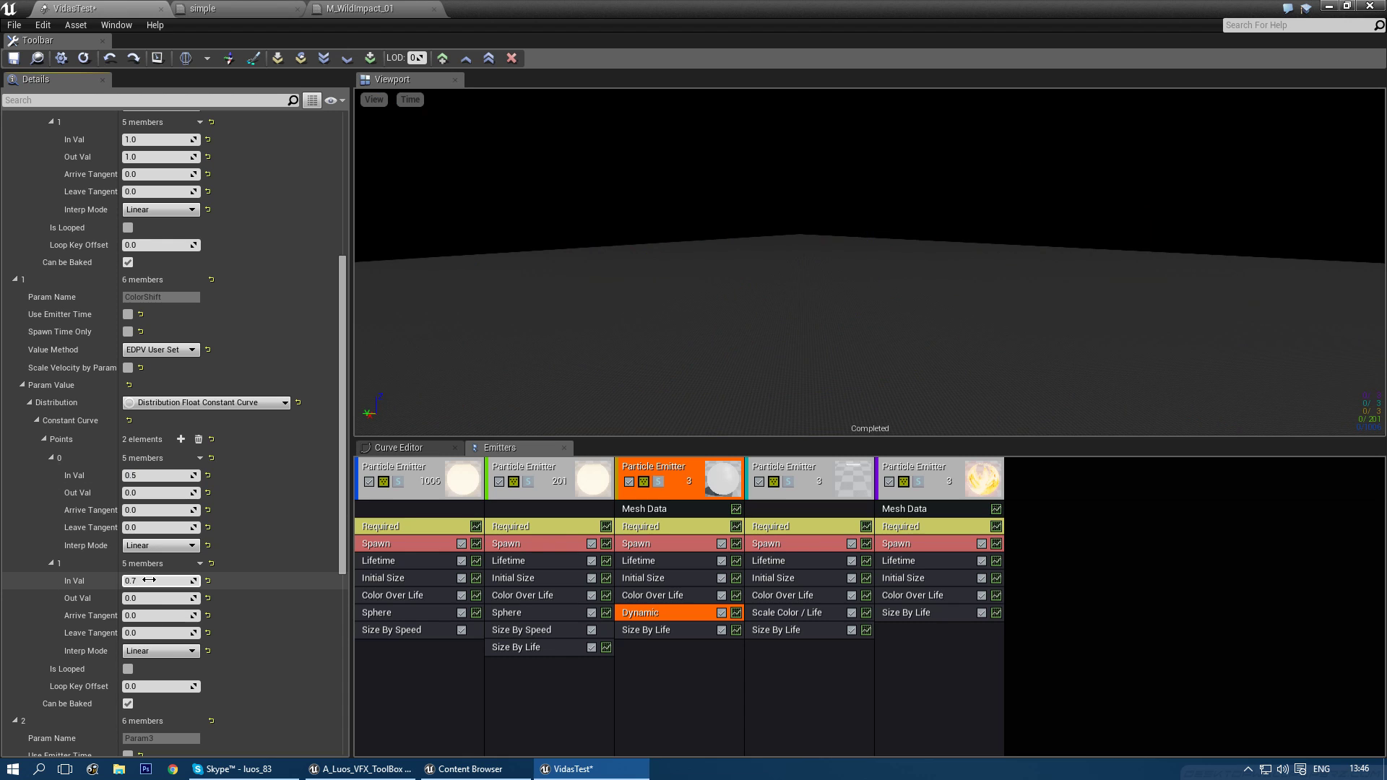
{"action": "key", "text": "Tab"}
{"action": "type", "text": "1"}
{"action": "key", "text": "Return"}
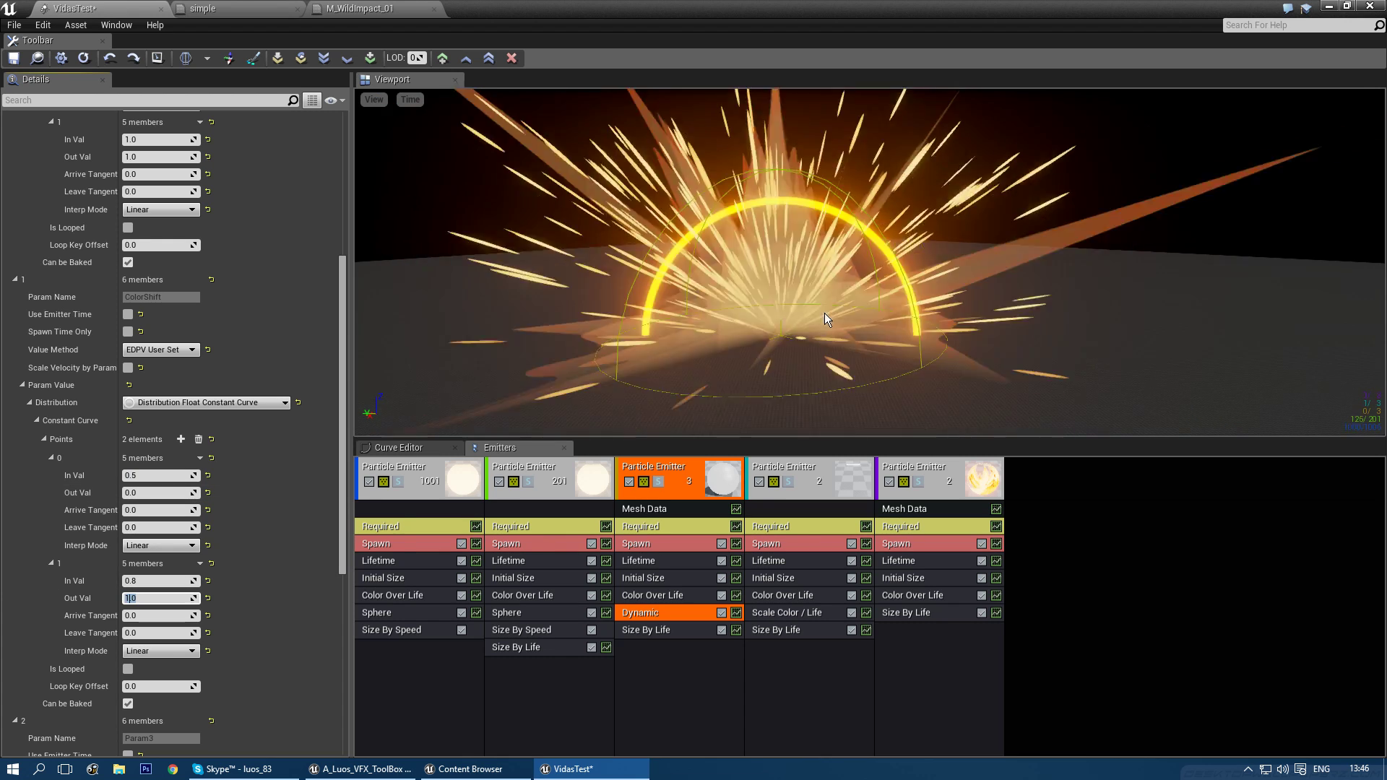
{"action": "left_click", "coordinate": [147, 475]}
{"action": "left_click", "coordinate": [149, 580]}
{"action": "left_click", "coordinate": [149, 580]}
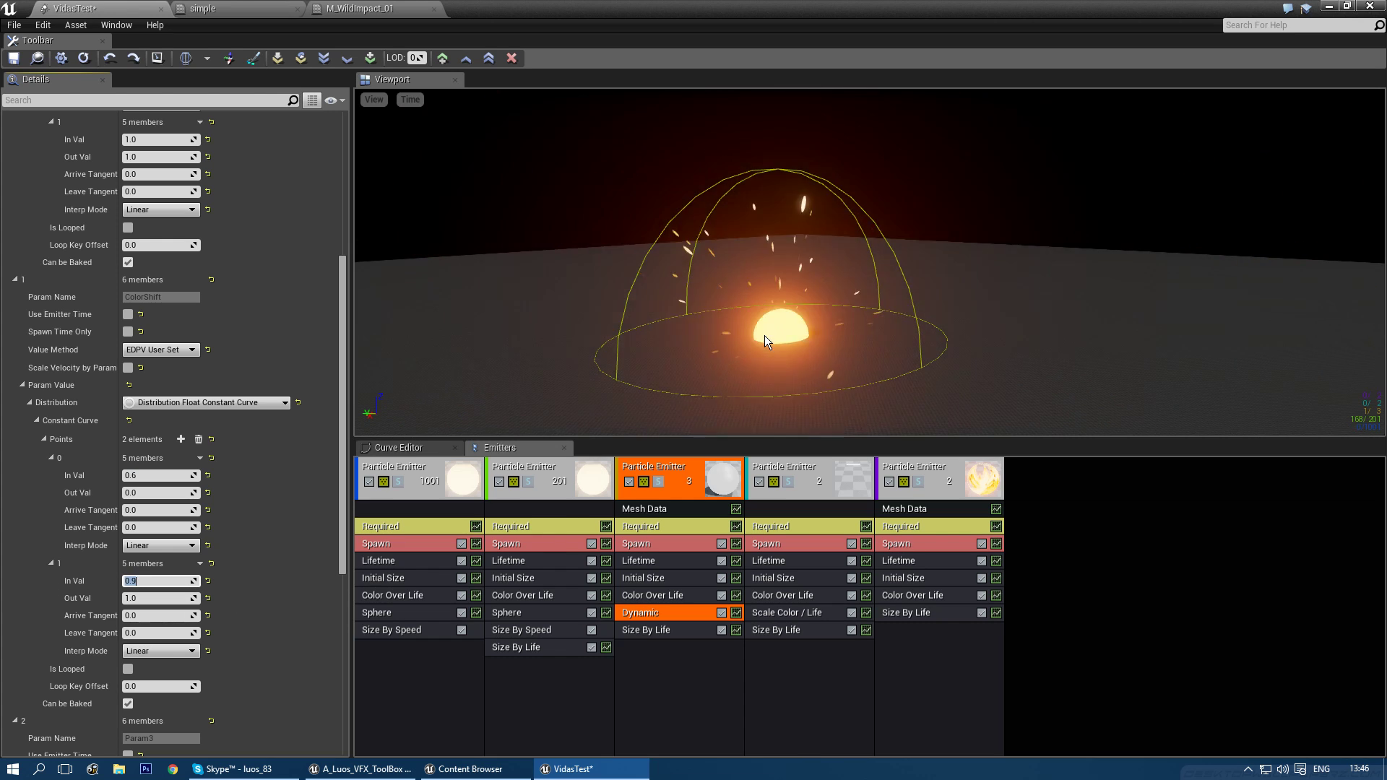
- Orbit and zoom the preview to watch the dome shift to orange
{"action": "left_click_drag", "start_coordinate": [952, 348], "coordinate": [963, 322]}
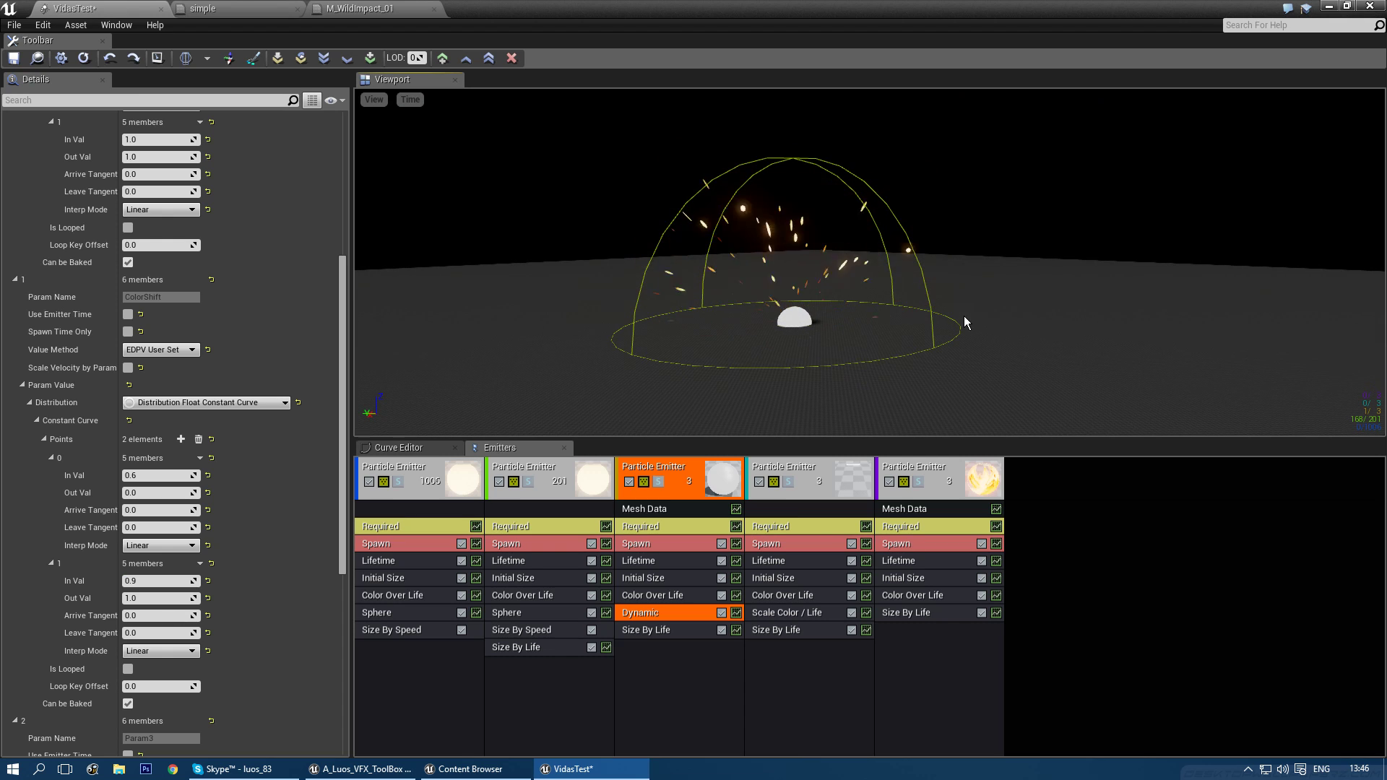
{"action": "mouse_move", "coordinate": [964, 290]}
{"action": "right_mouse_down"}
{"action": "mouse_move", "coordinate": [955, 271]}
{"action": "mouse_move", "coordinate": [972, 278]}
{"action": "right_mouse_up"}
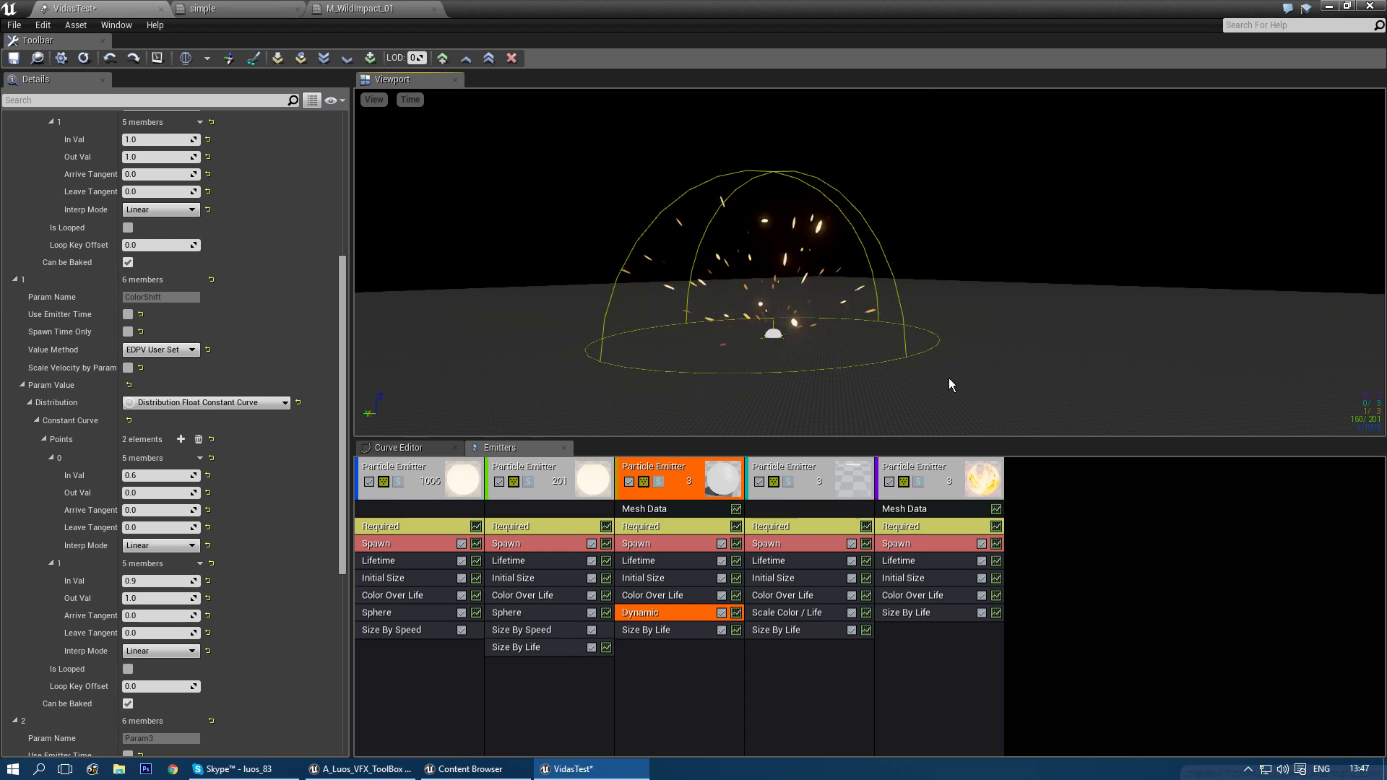
{"action": "scroll", "coordinate": [897, 361], "scroll_direction": "up", "scroll_amount": 2}
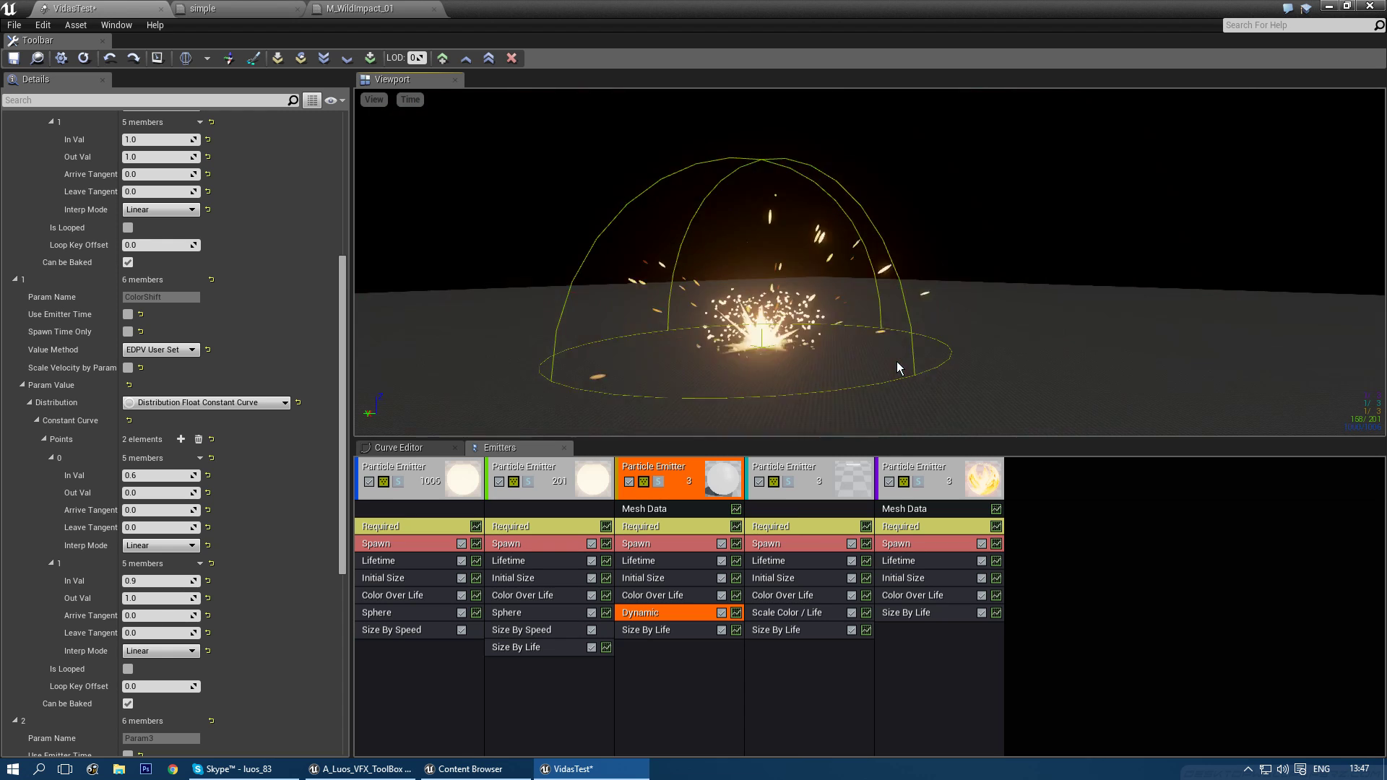
{"action": "scroll", "coordinate": [896, 362], "scroll_direction": "down", "scroll_amount": 3}
{"action": "left_click_drag", "start_coordinate": [919, 279], "coordinate": [899, 323]}
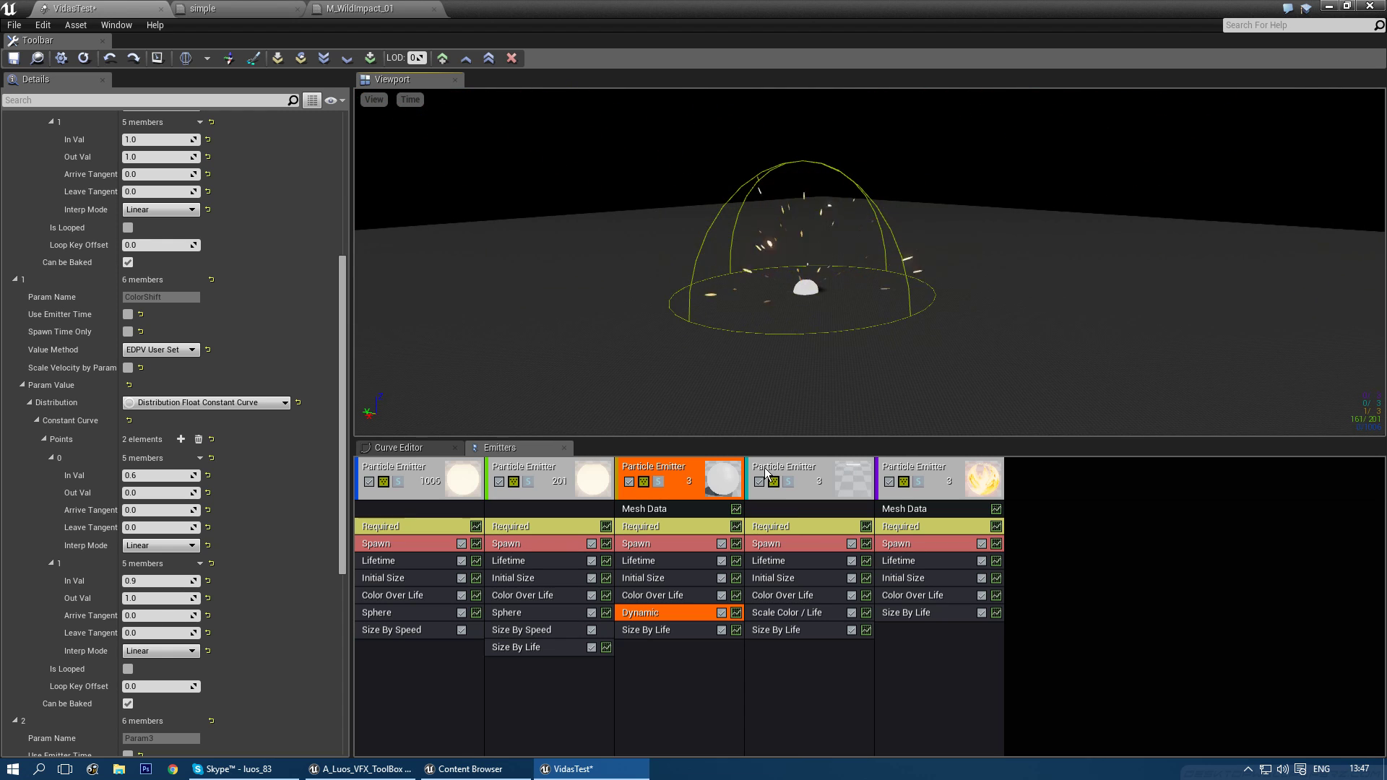
- Add a new sprite emitter, then delete it again
{"action": "right_click", "coordinate": [1060, 479]}
{"action": "left_click", "coordinate": [1090, 482]}
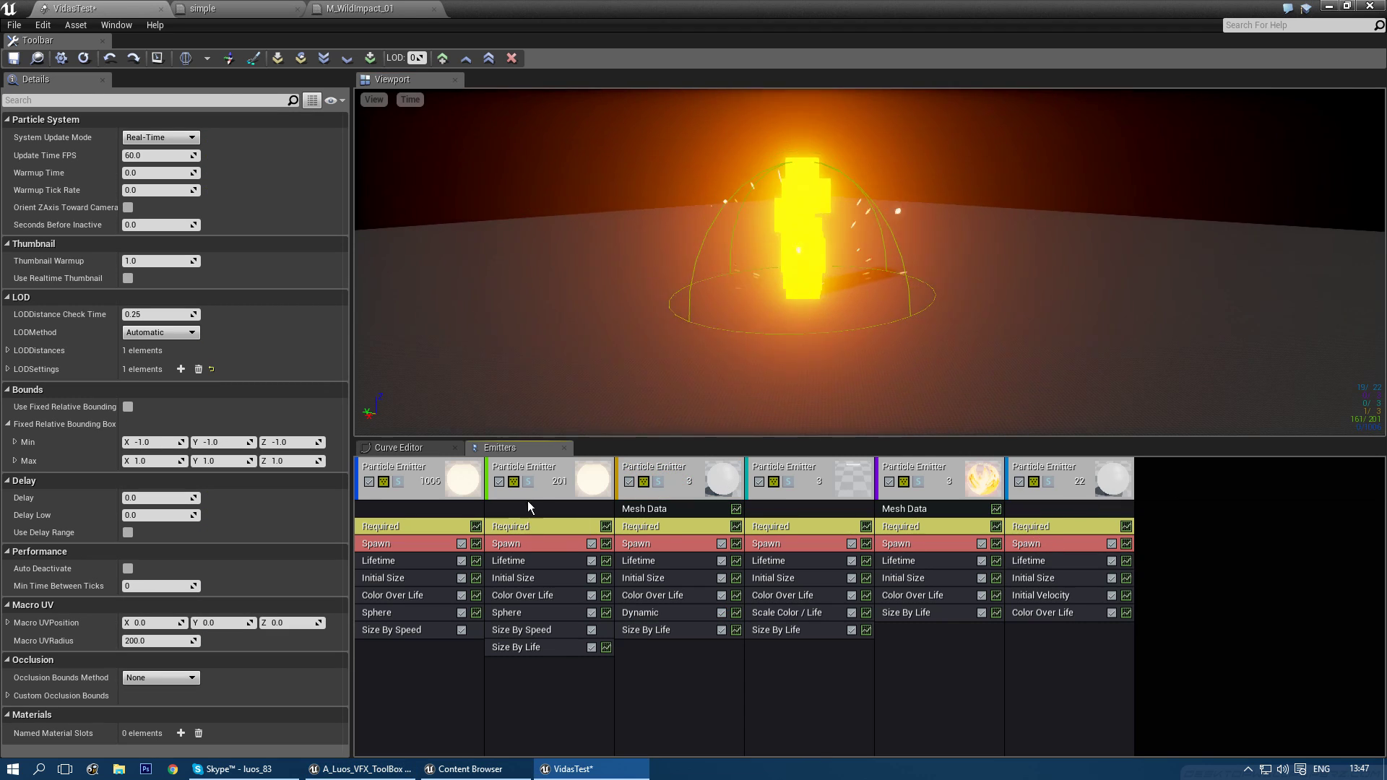
{"action": "left_click", "coordinate": [1052, 466]}
{"action": "key", "text": "Delete"}
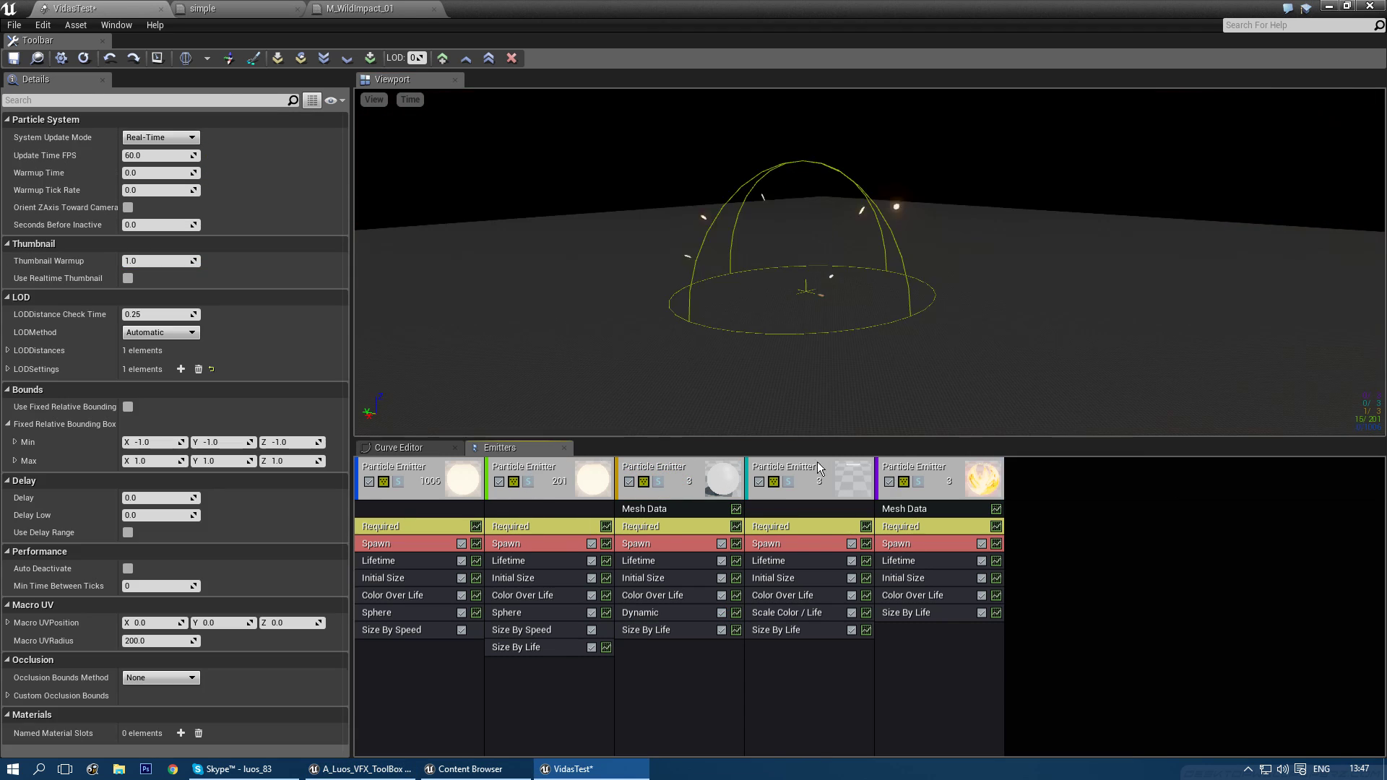
- Duplicate the second spark emitter and give the copy New GPU Sprites type data
{"action": "left_click", "coordinate": [523, 469]}
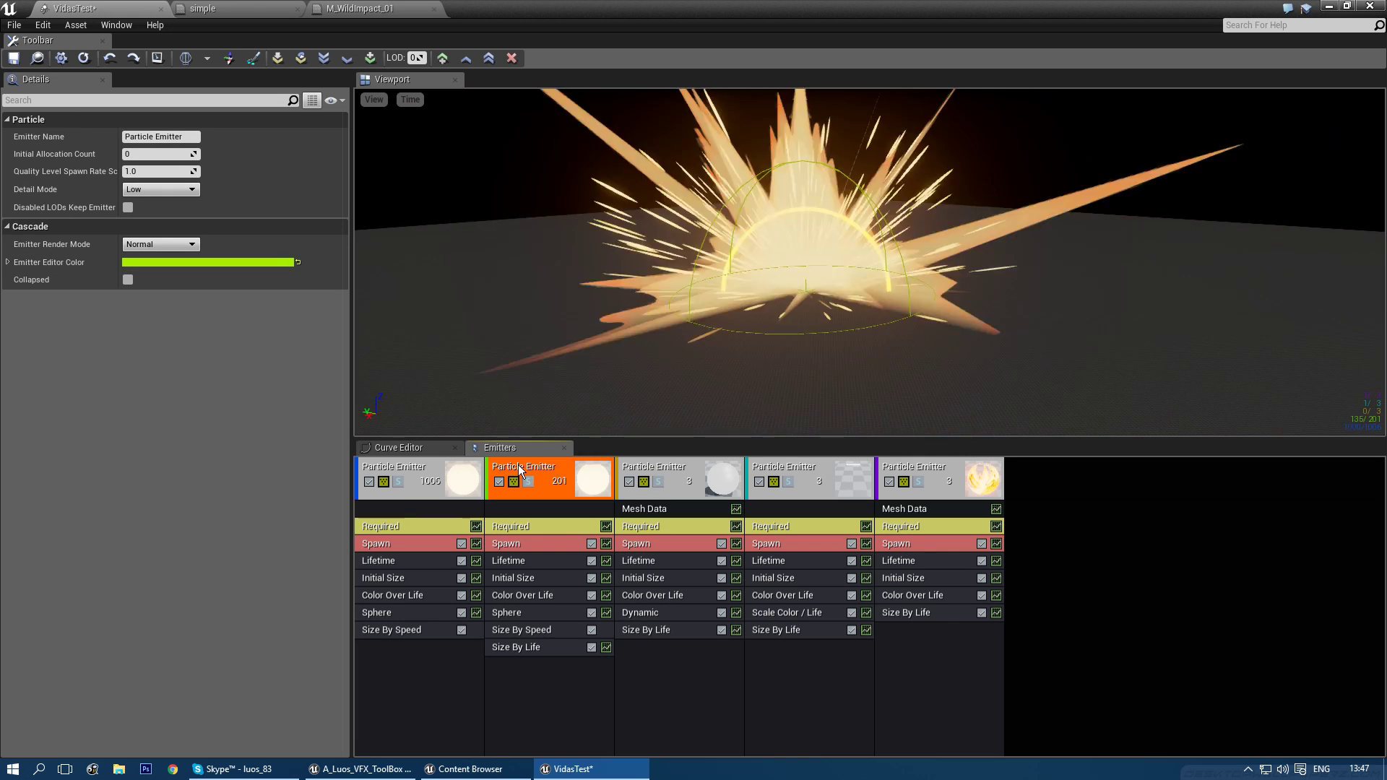
{"action": "key", "text": "ctrl+d"}
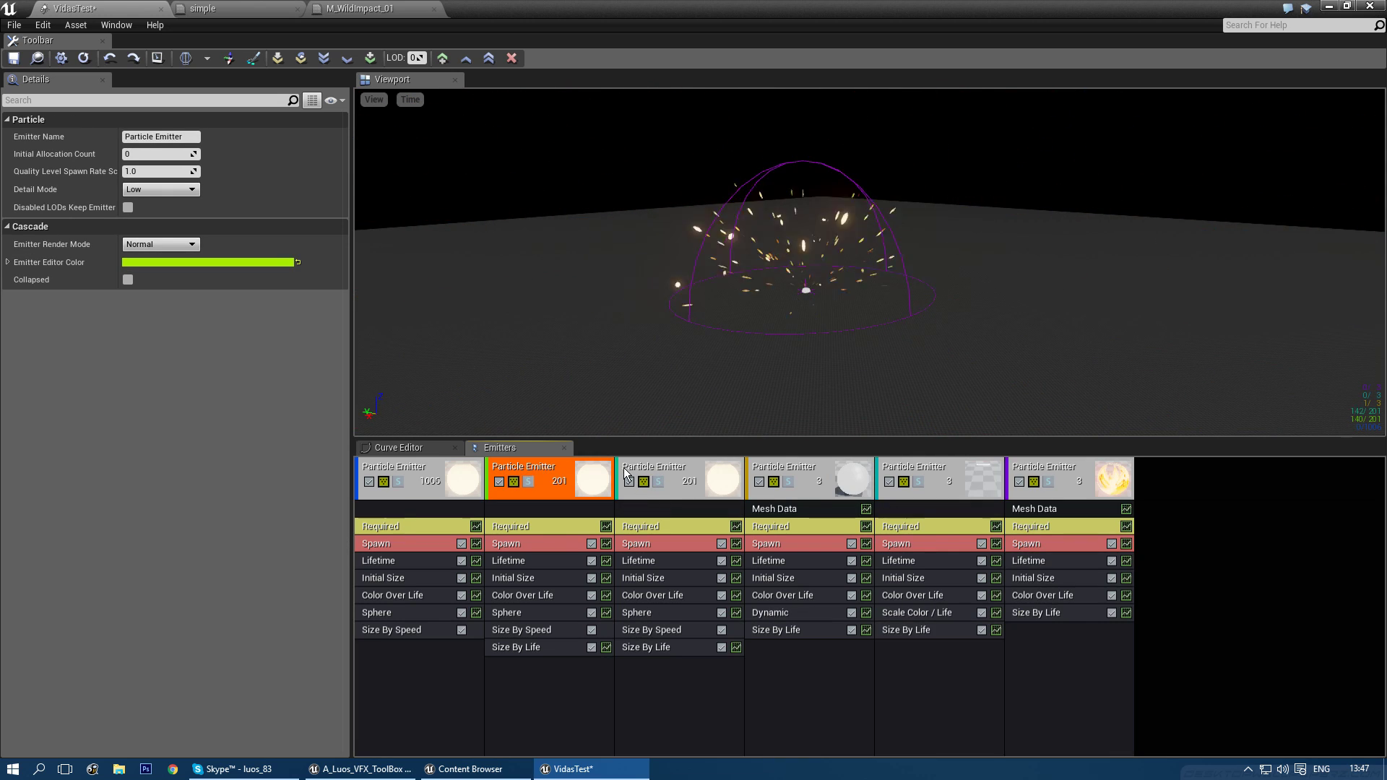
{"action": "left_click", "coordinate": [661, 468]}
{"action": "right_click", "coordinate": [650, 510]}
{"action": "mouse_move", "coordinate": [683, 194]}
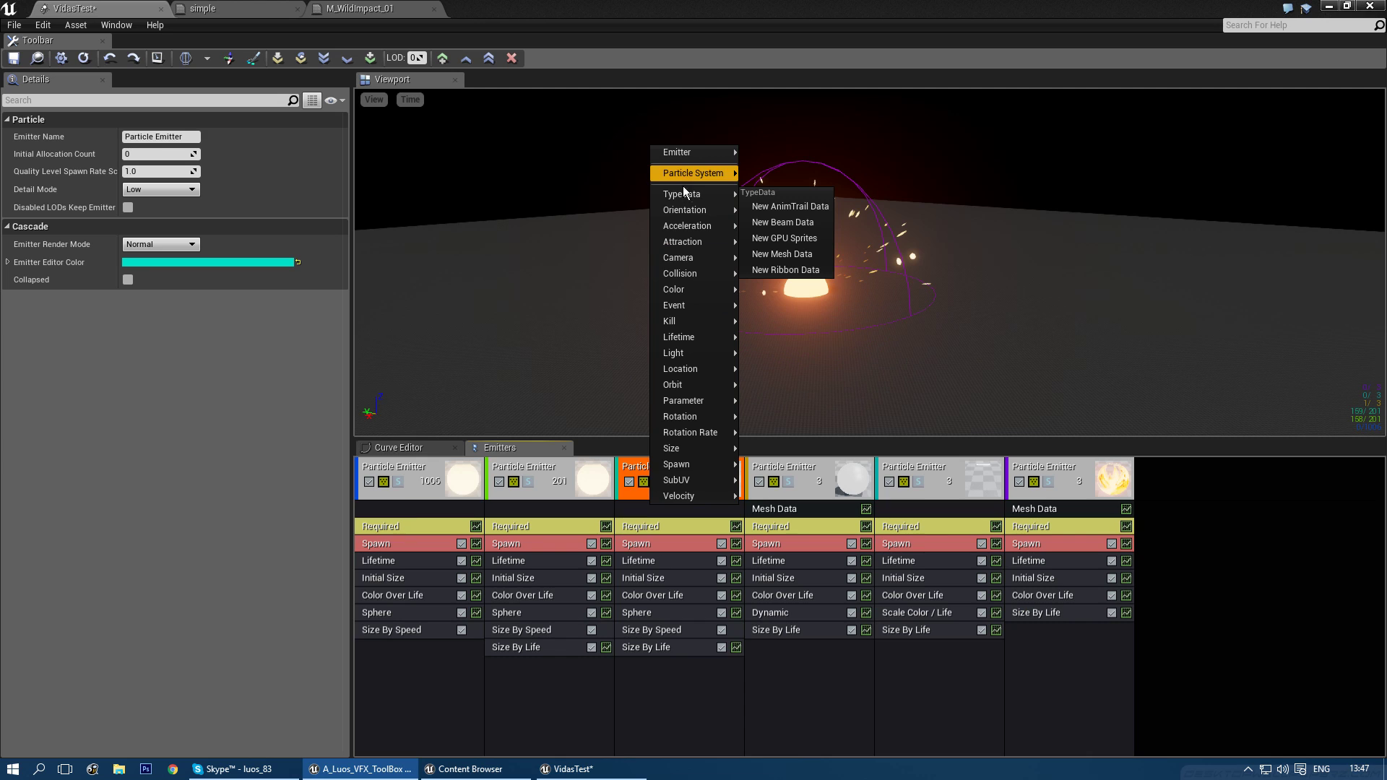
{"action": "left_click", "coordinate": [785, 237]}
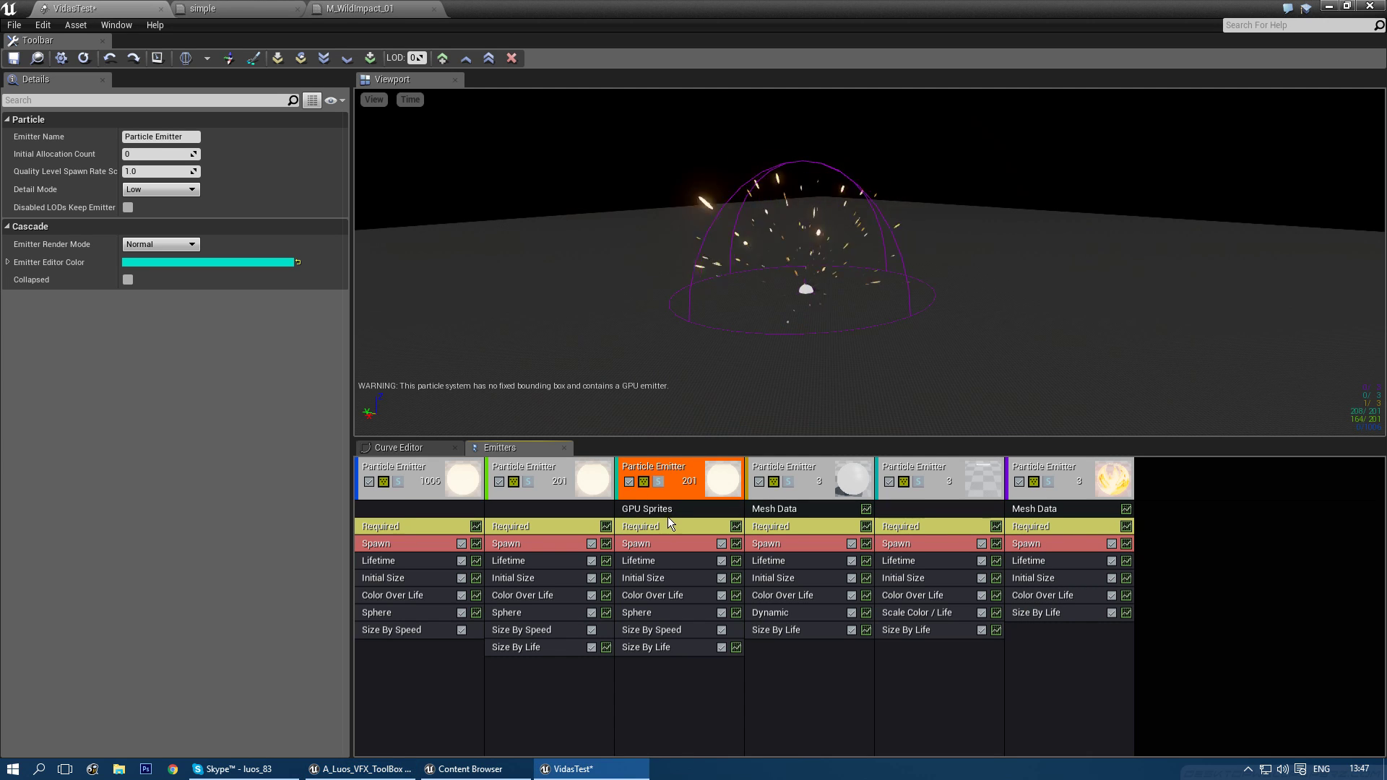
- Set the GPU emitter's spawn burst count to 5000
{"action": "left_click", "coordinate": [668, 544]}
{"action": "left_click", "coordinate": [169, 173]}
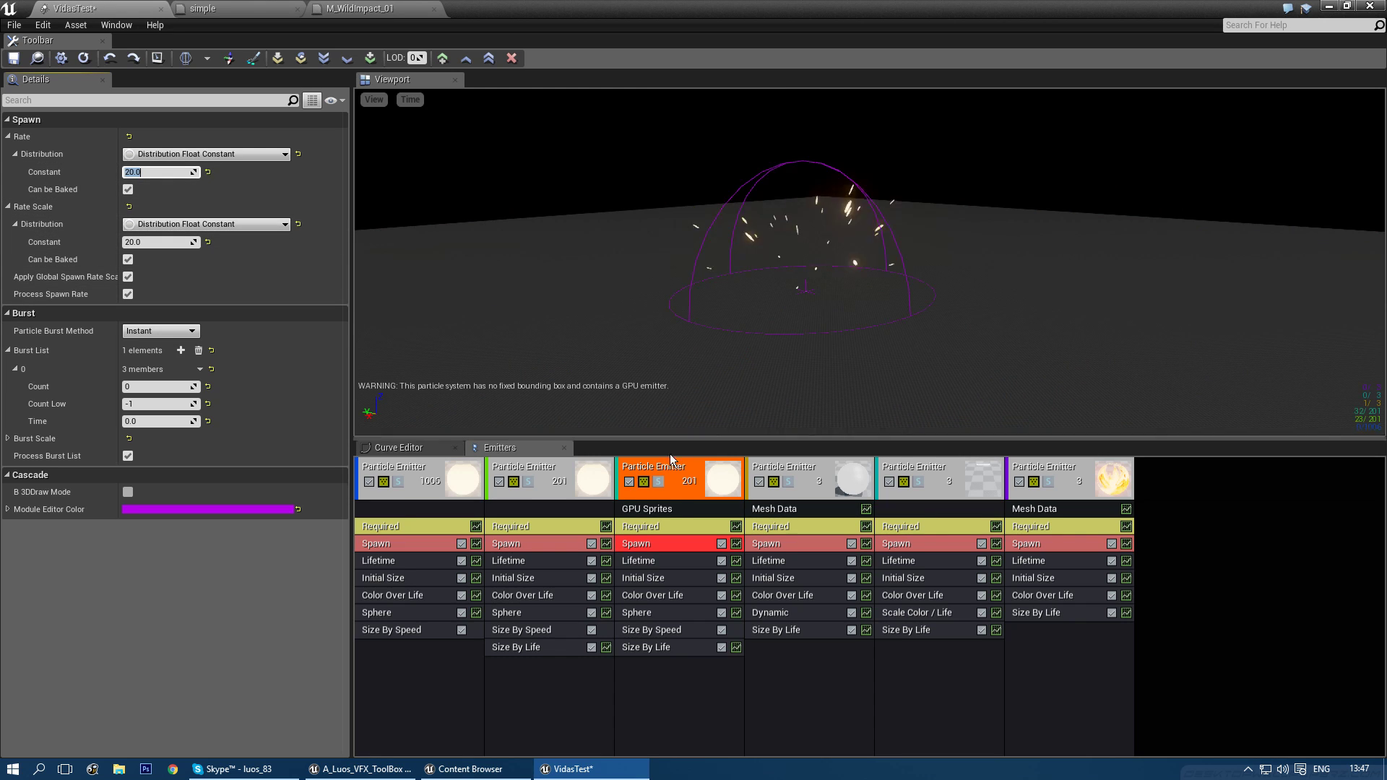
{"action": "left_click", "coordinate": [160, 385]}
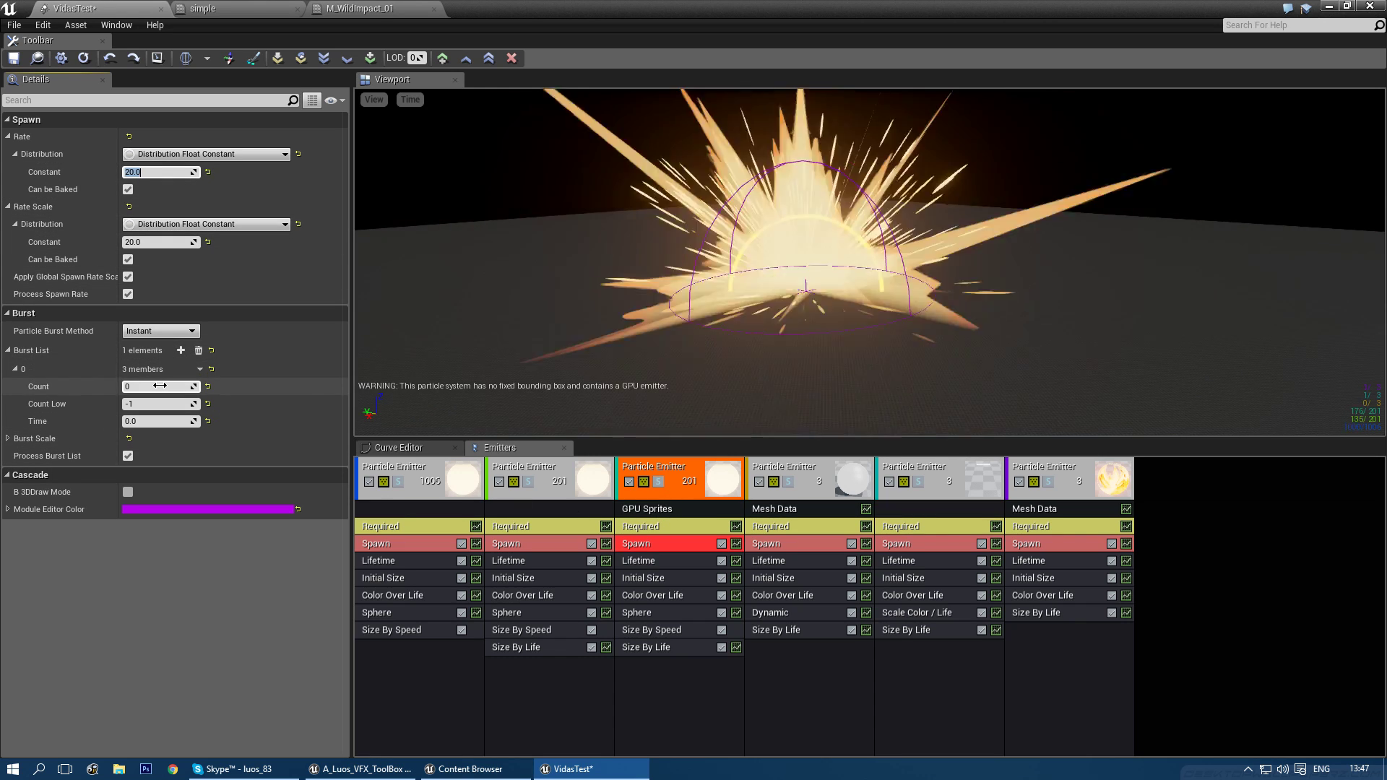
{"action": "type", "text": "5000"}
{"action": "key", "text": "Return"}
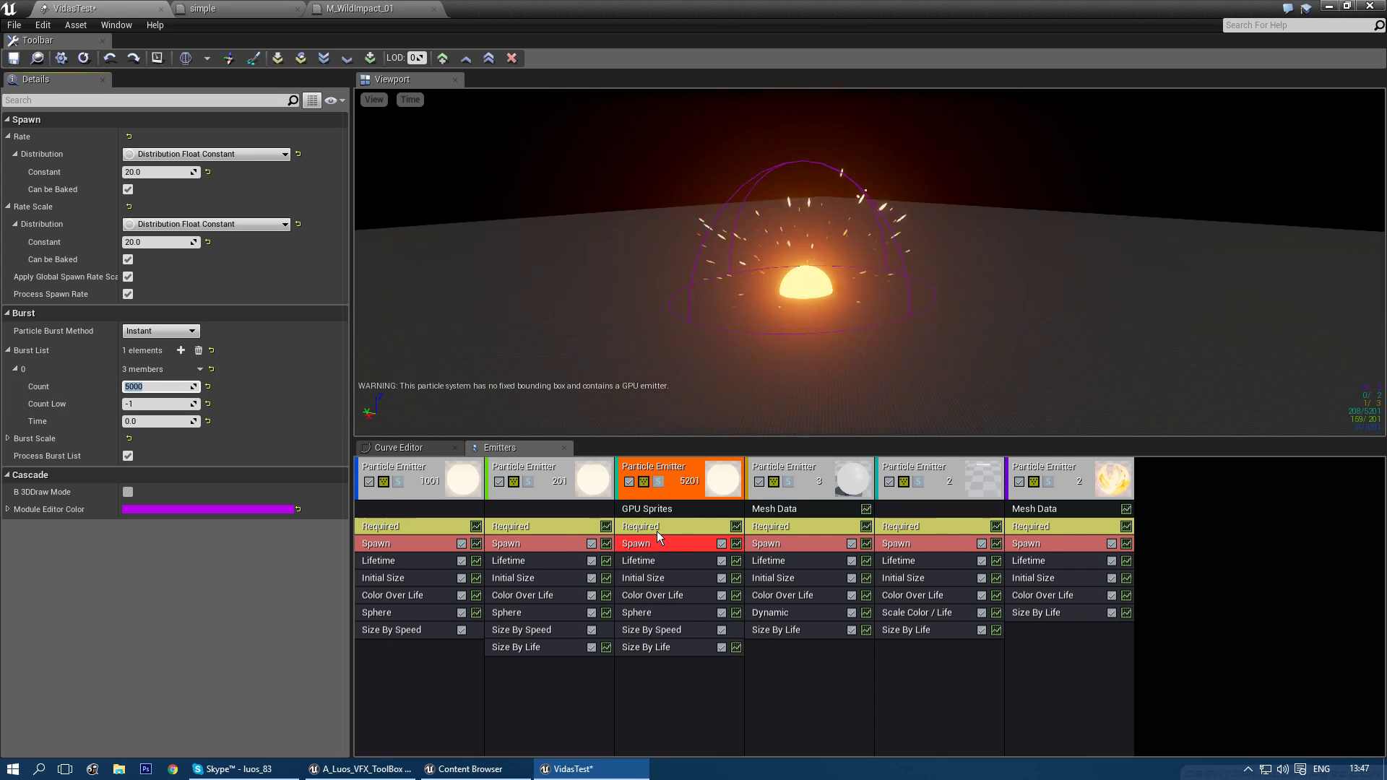
- Replace the GPU emitter's Sphere module with a copy of the first emitter's Sphere
{"action": "left_click", "coordinate": [648, 616]}
{"action": "key", "text": "Delete"}
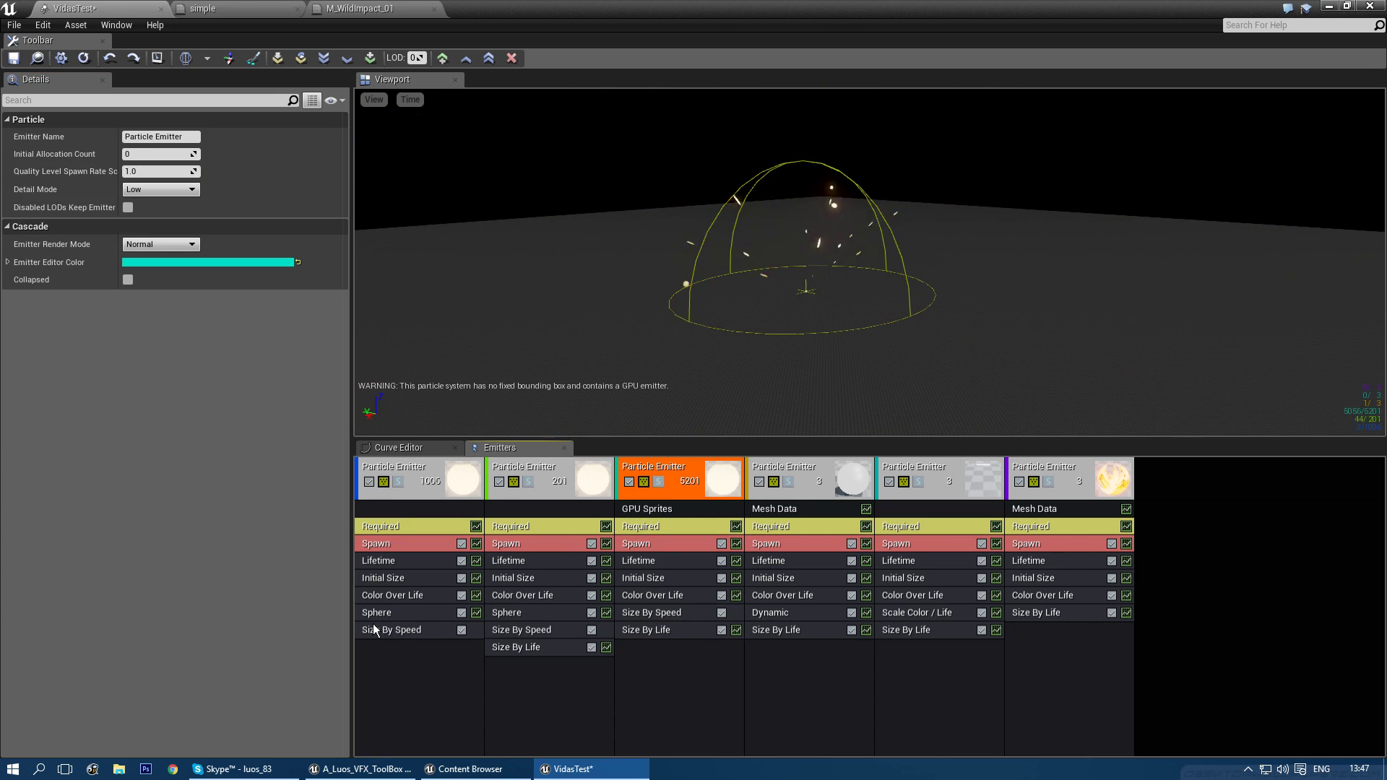
{"action": "left_click", "coordinate": [377, 613]}
{"action": "left_click_drag", "start_coordinate": [396, 616], "coordinate": [656, 613], "text": "ctrl"}
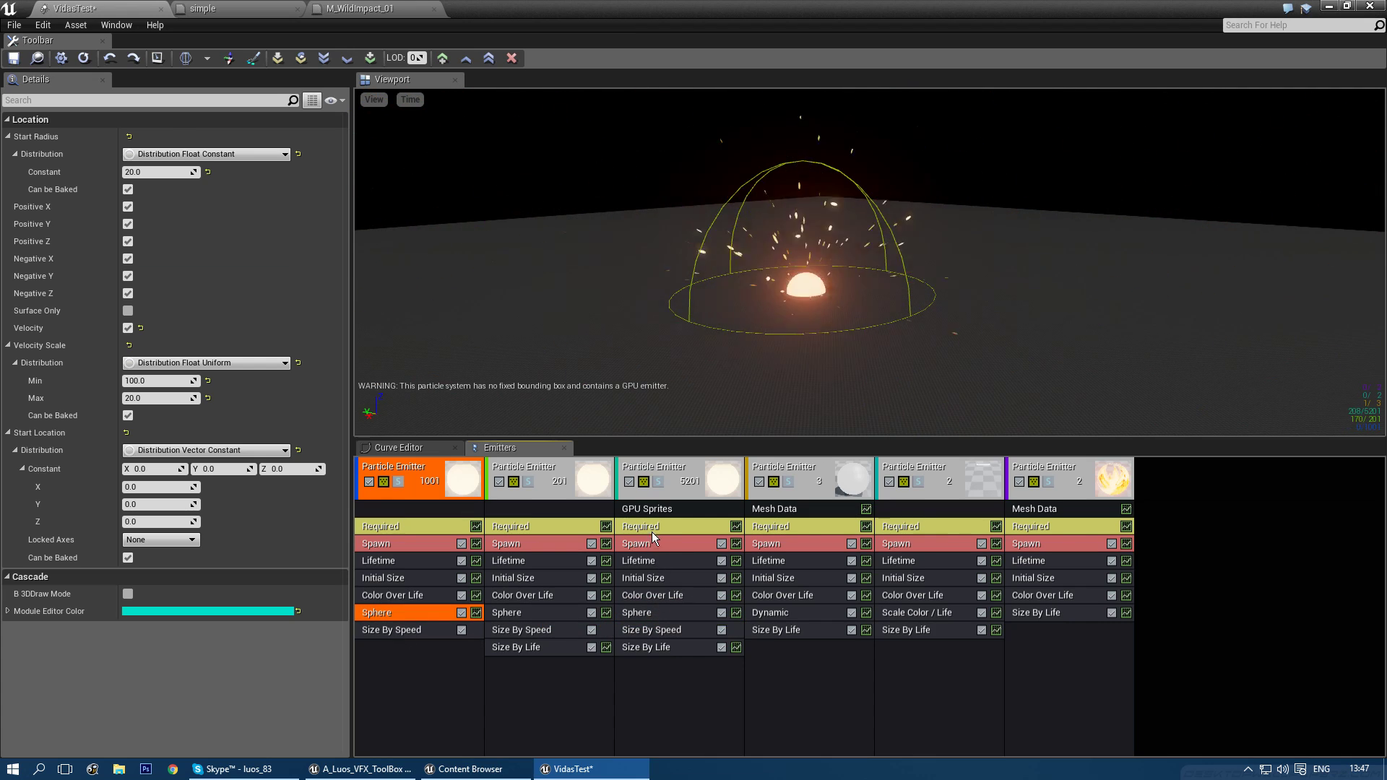
- Give the GPU emitter a 2-second emitter delay and a spawn rate of 0
{"action": "left_click", "coordinate": [652, 533]}
{"action": "left_click", "coordinate": [158, 480]}
{"action": "type", "text": "2"}
{"action": "key", "text": "Return"}
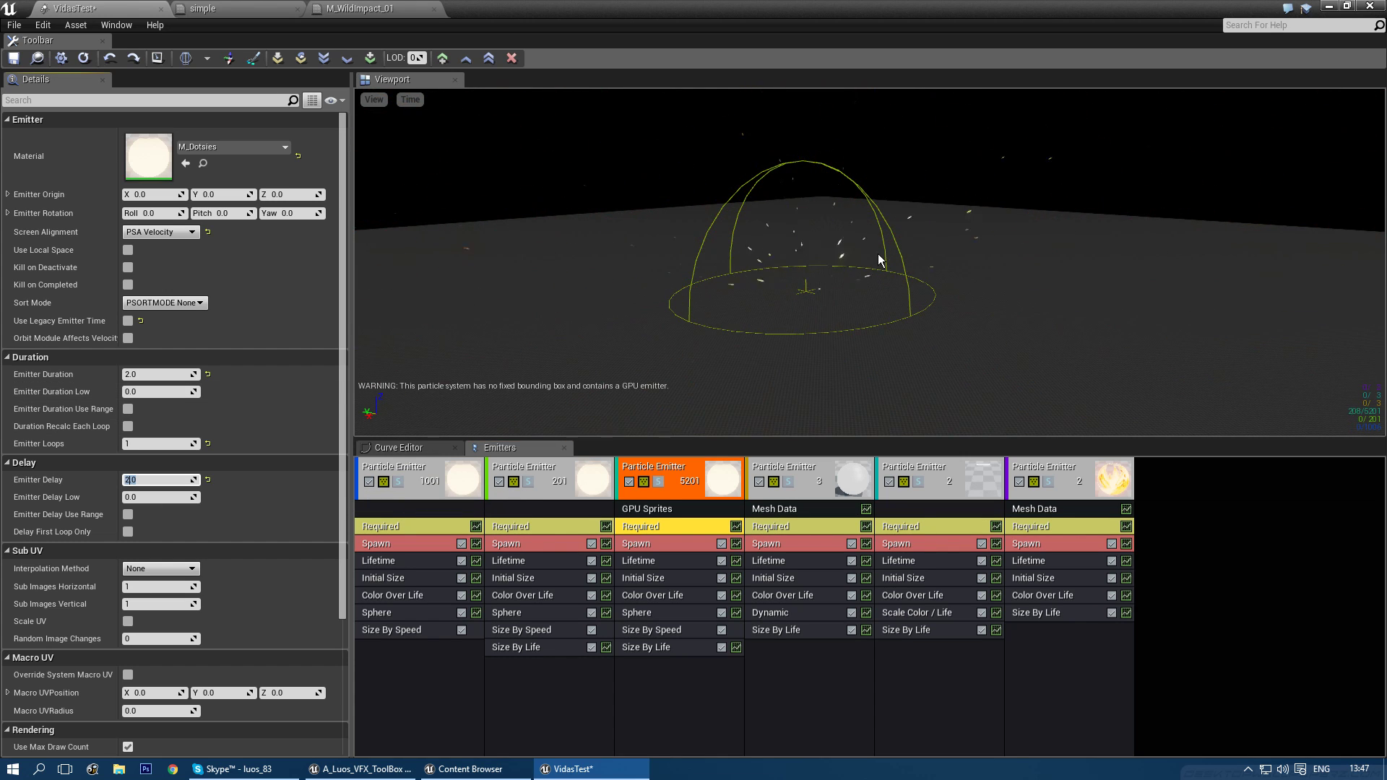
{"action": "left_click", "coordinate": [661, 542]}
{"action": "type", "text": "0"}
{"action": "key", "text": "Return"}
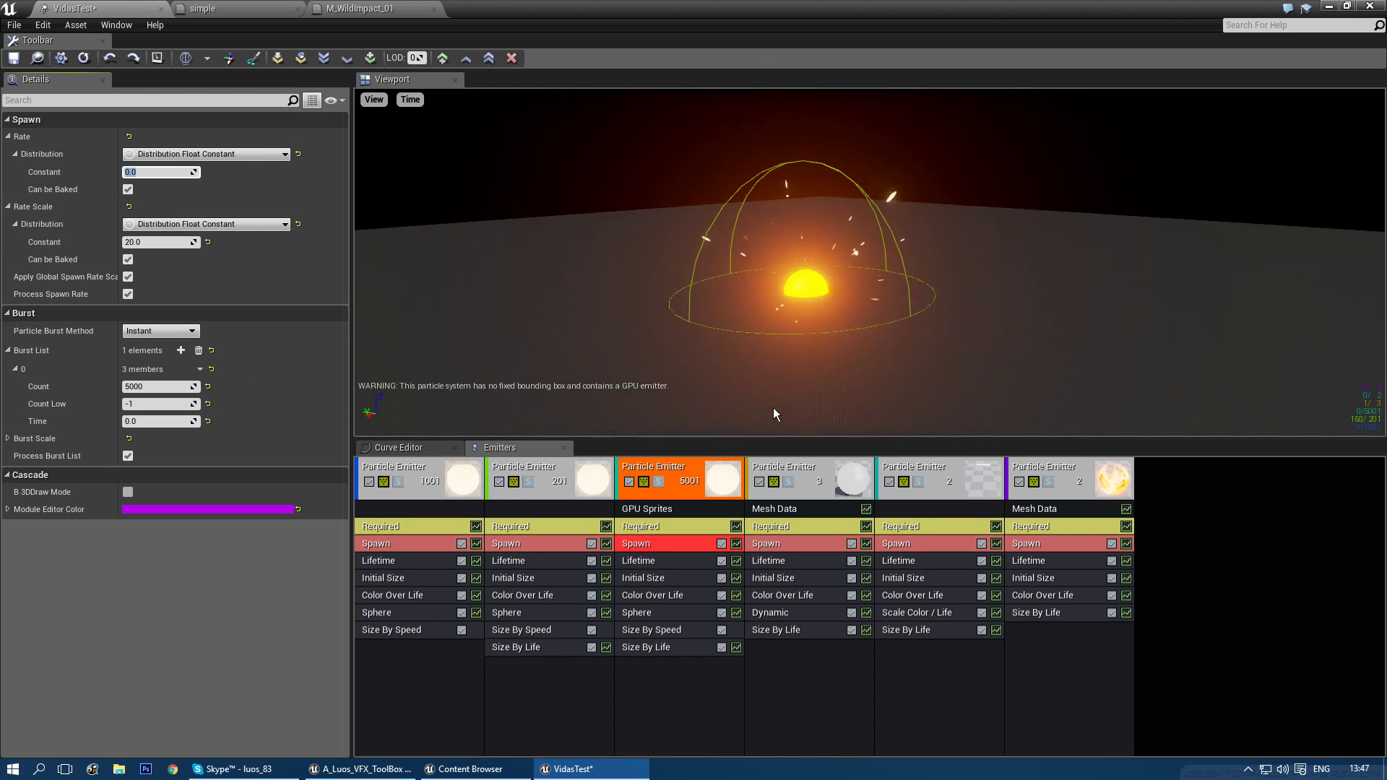
- Set Initial Size max 4 and min 8, then delete the GPU spark emitter
{"action": "left_click_drag", "start_coordinate": [827, 328], "coordinate": [812, 340]}
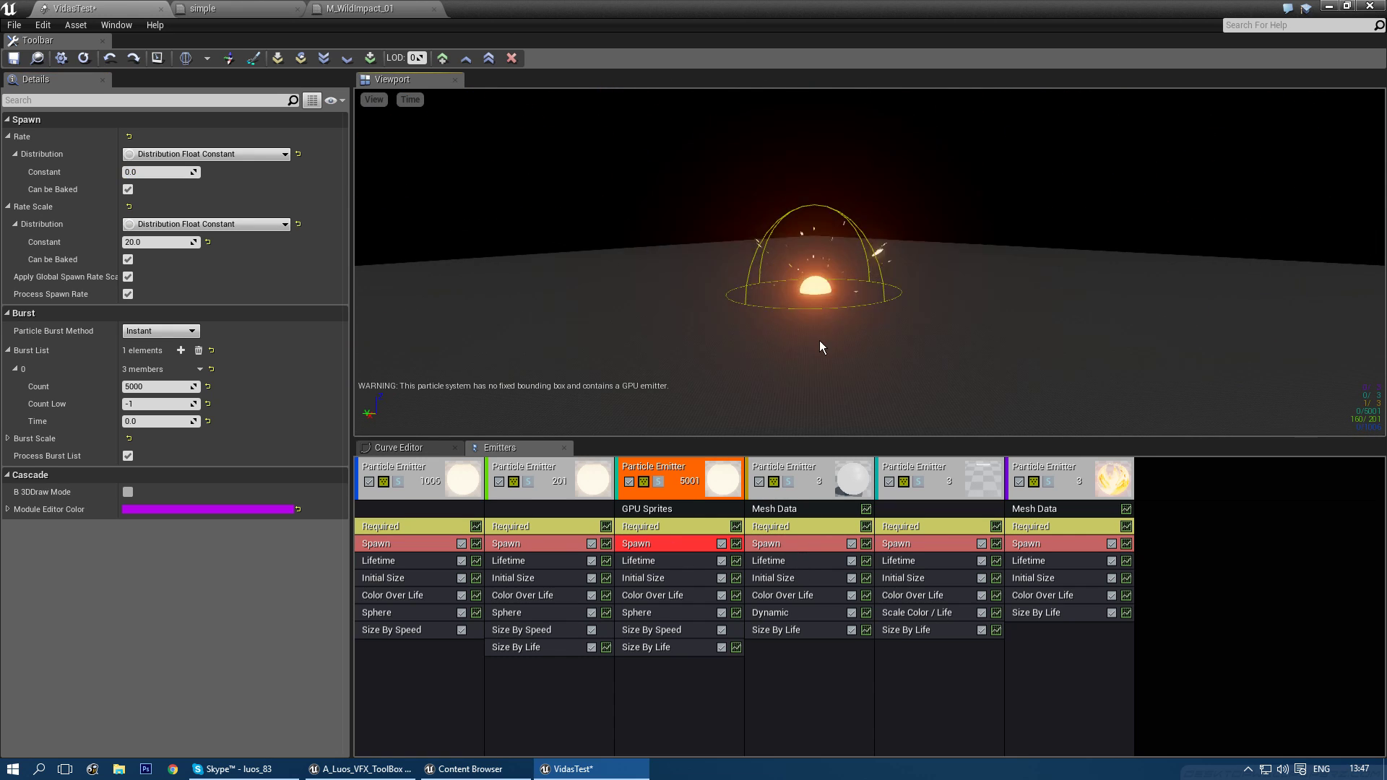
{"action": "left_click", "coordinate": [655, 577]}
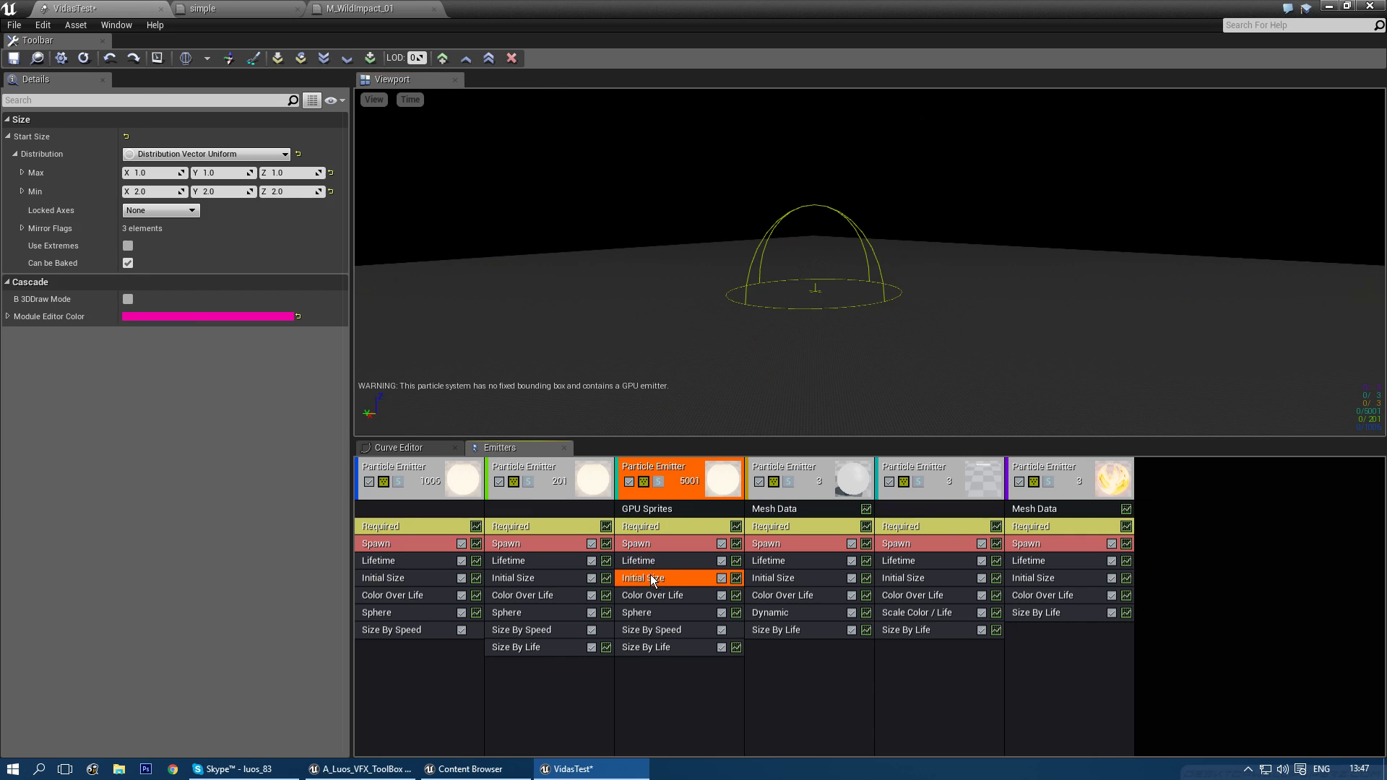
{"action": "left_click", "coordinate": [158, 174]}
{"action": "type", "text": "4"}
{"action": "key", "text": "Tab"}
{"action": "key", "text": "Tab"}
{"action": "type", "text": "8"}
{"action": "key", "text": "Tab"}
{"action": "type", "text": "8"}
{"action": "key", "text": "Tab"}
{"action": "type", "text": "8"}
{"action": "key", "text": "Tab"}
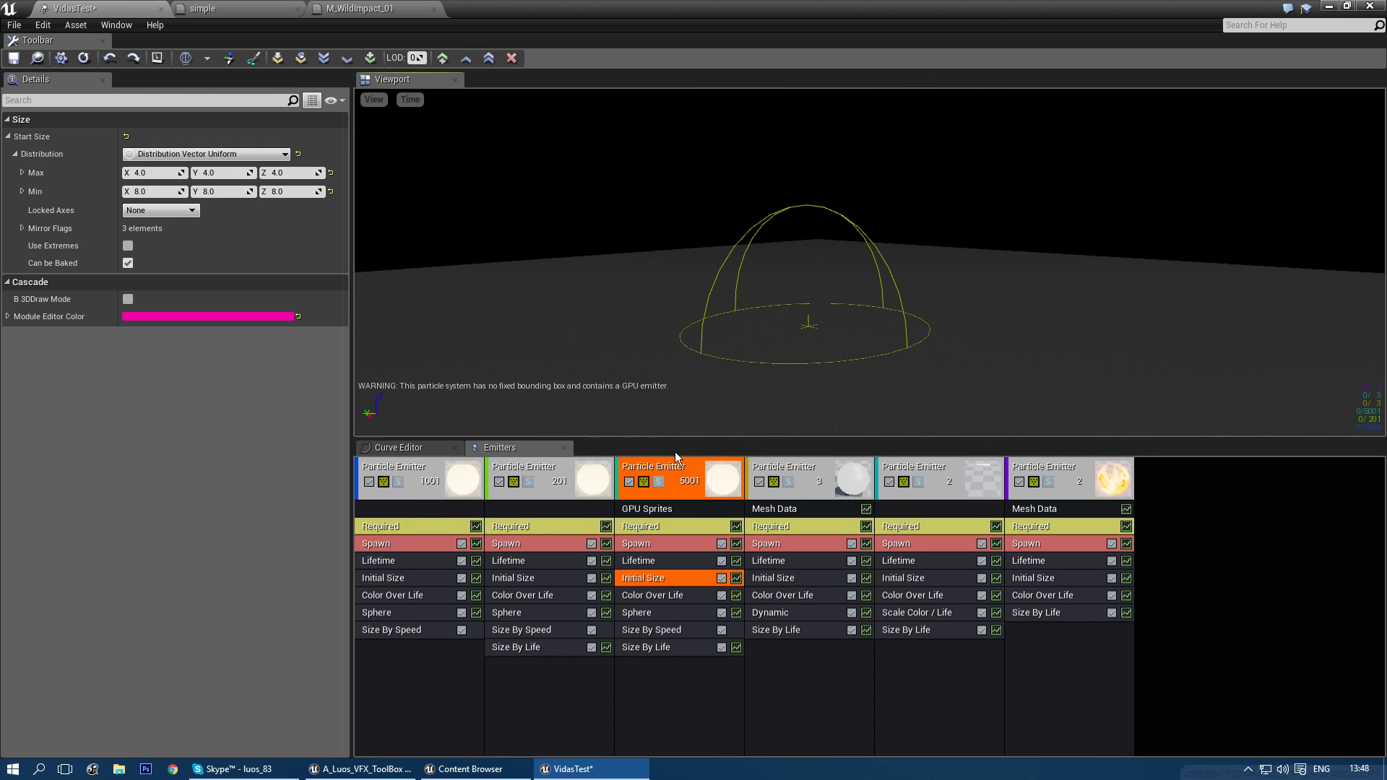
{"action": "left_click", "coordinate": [667, 471]}
{"action": "key", "text": "Delete"}
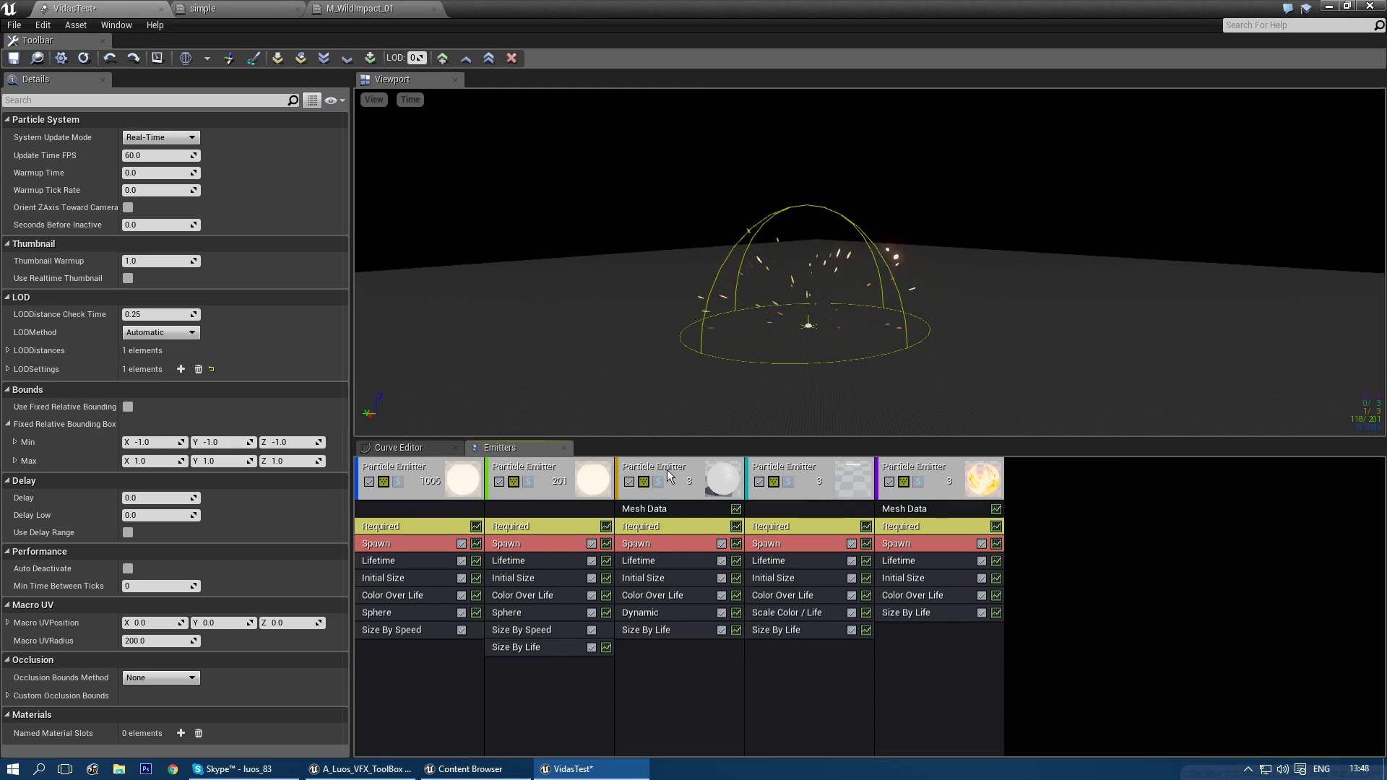